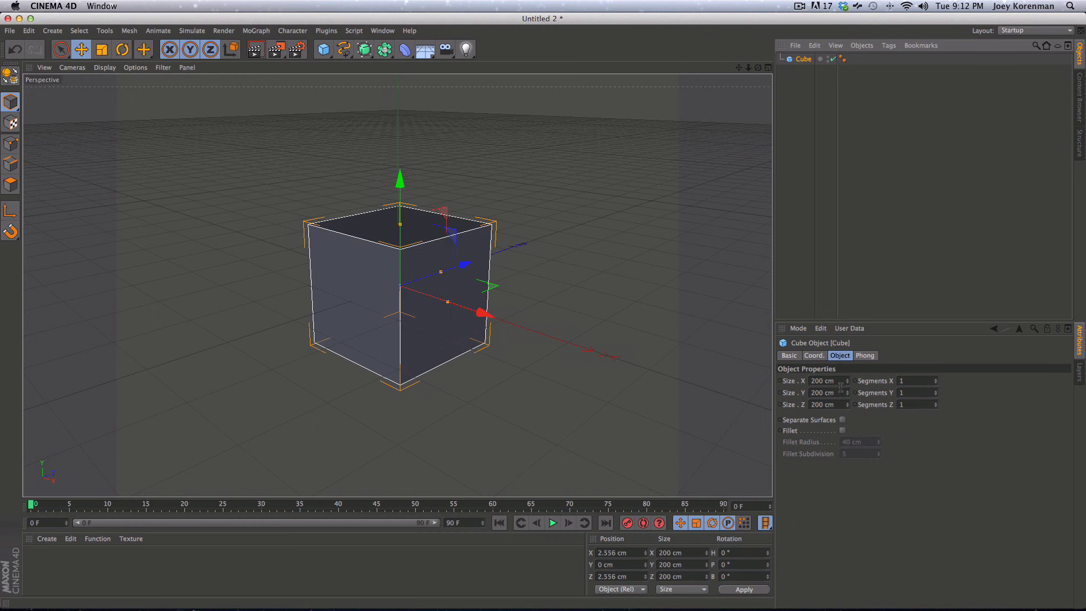
- Set the cube's X size to 301 cm, then try 23 segments along X and undo only the segment change
drag(846, 381, 849, 327)
drag(935, 383, 937, 369)
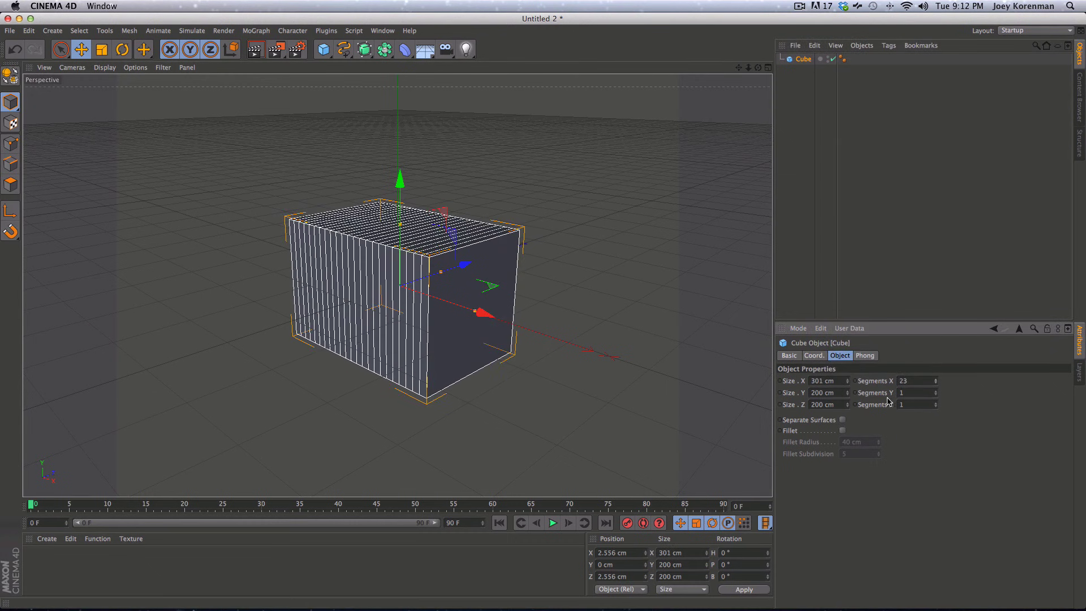
key(super+z)
key(super+z)
- Make the cube editable and open the properties of its UVW tag
click(804, 60)
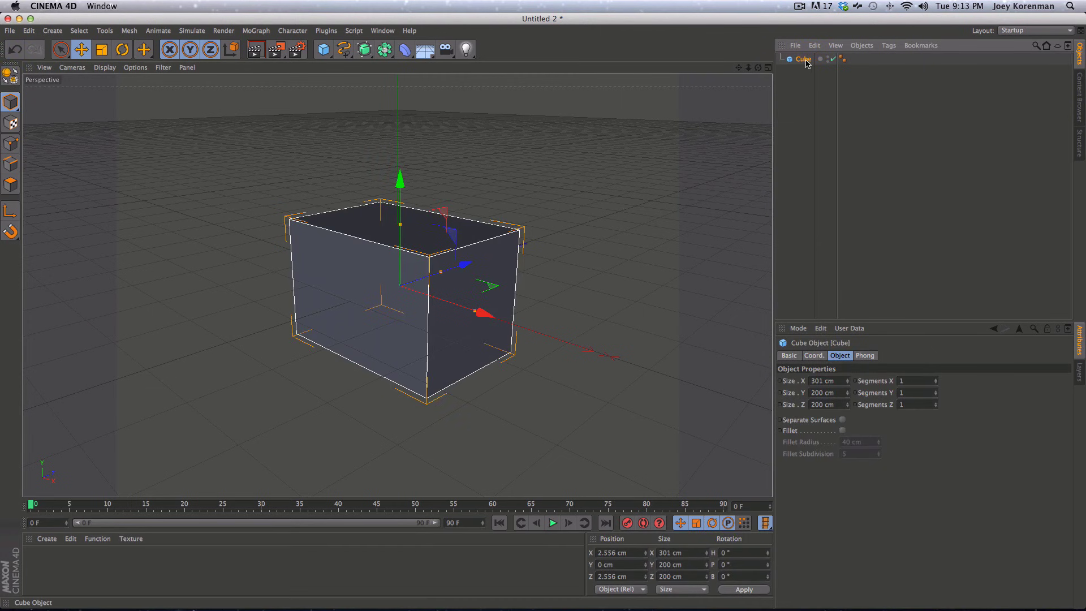
key(c)
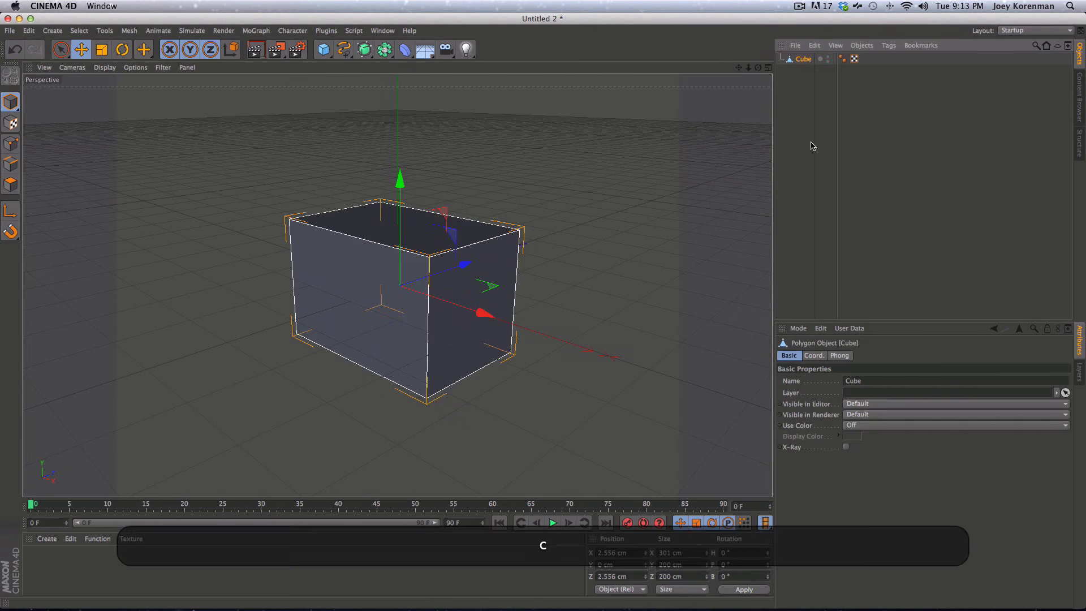
click(790, 60)
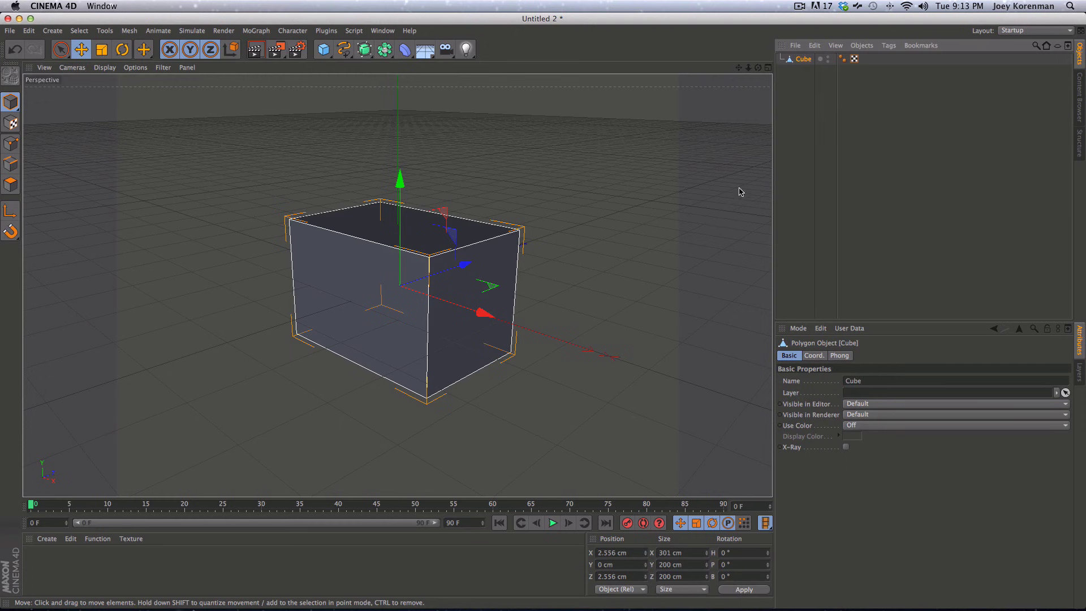
click(854, 59)
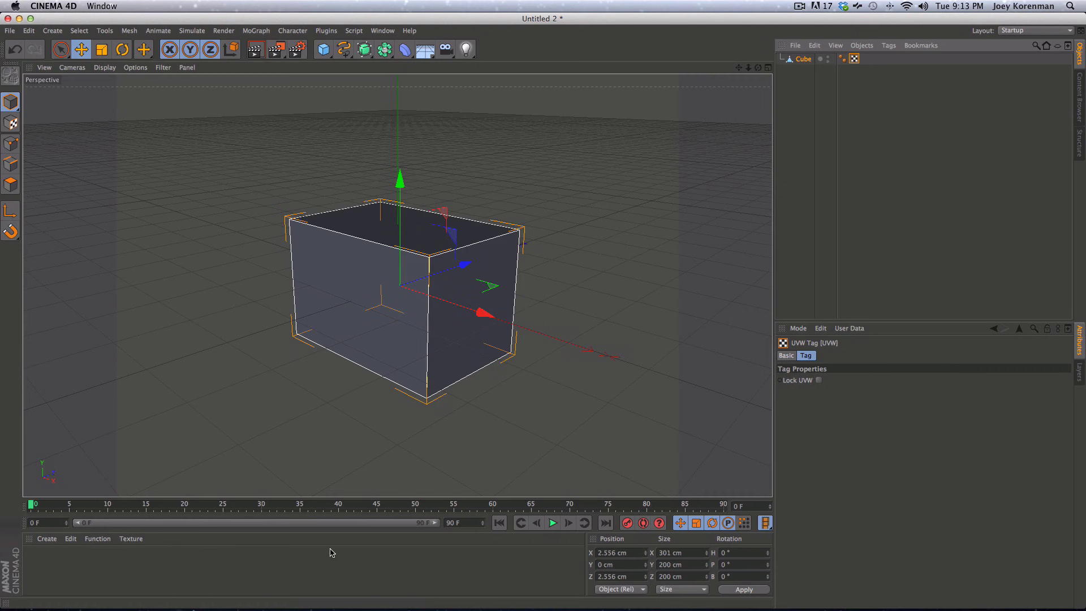
- Create a default material and apply it to the whole cube
double_click(46, 566)
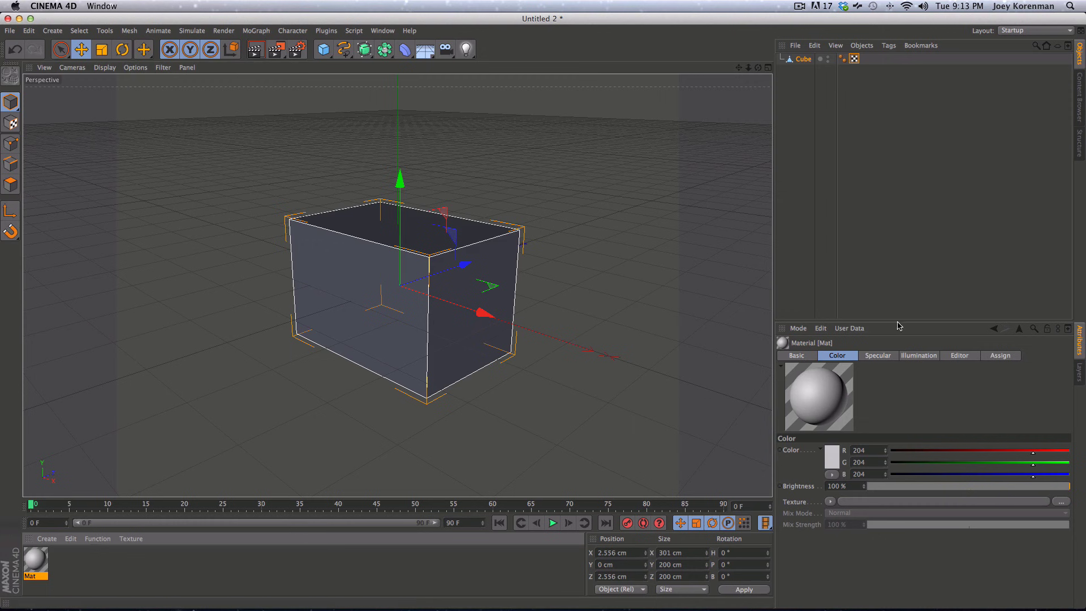
drag(36, 567, 436, 261)
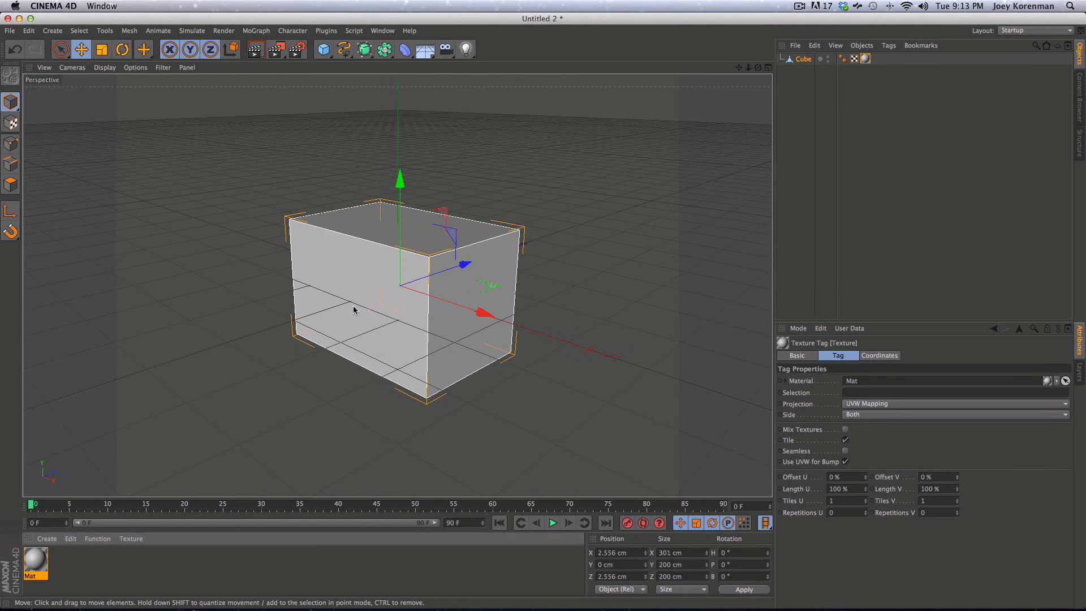
- Create a second material with kitten.jpg from the UVs folder as its color texture, without copying the image to the project location
double_click(69, 572)
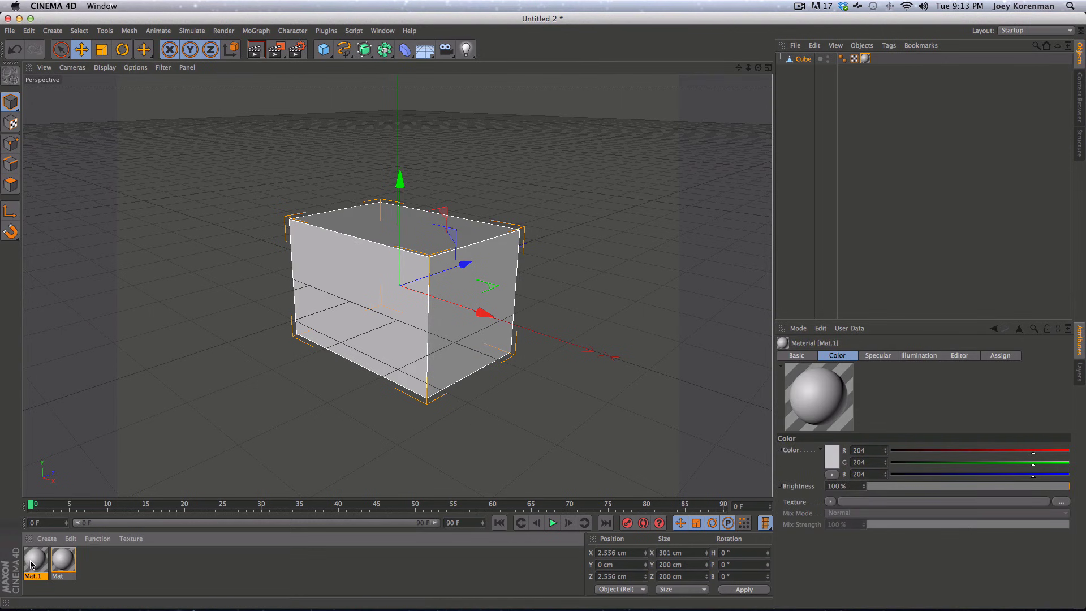
click(871, 502)
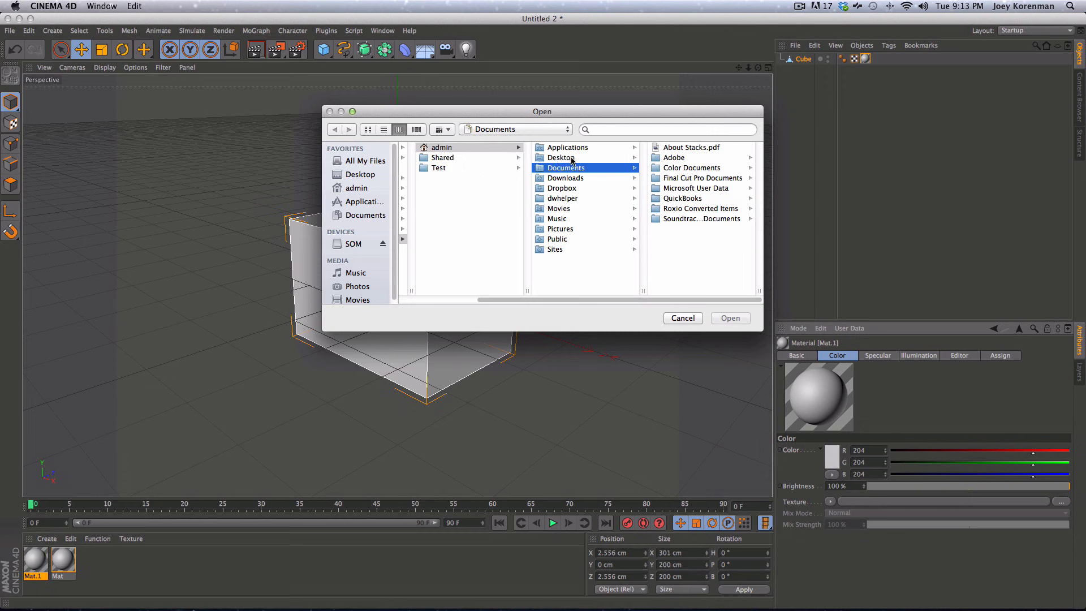
click(572, 160)
click(698, 209)
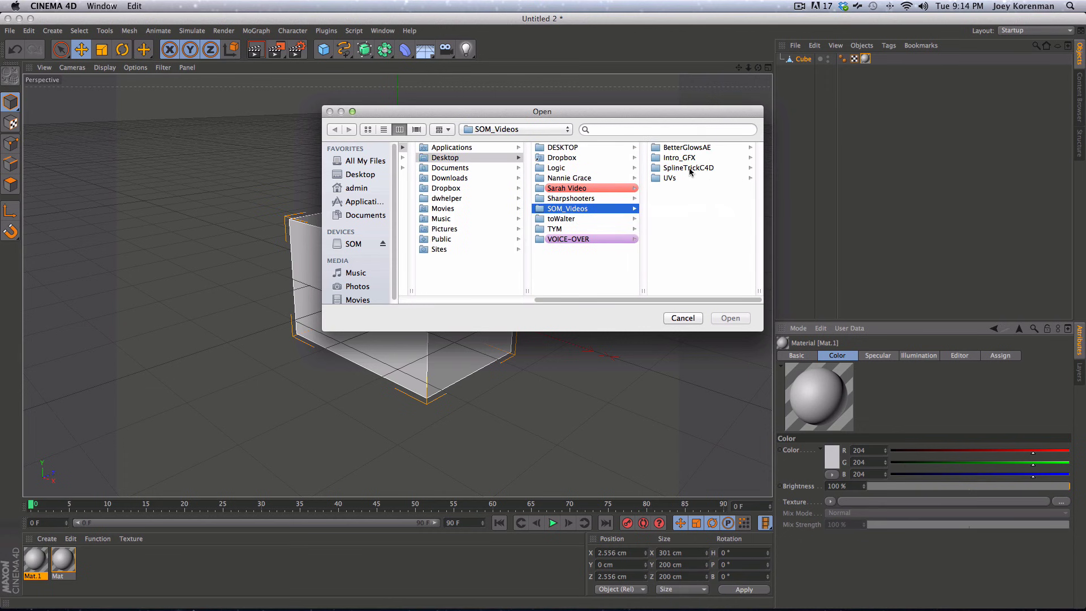
click(670, 178)
click(680, 178)
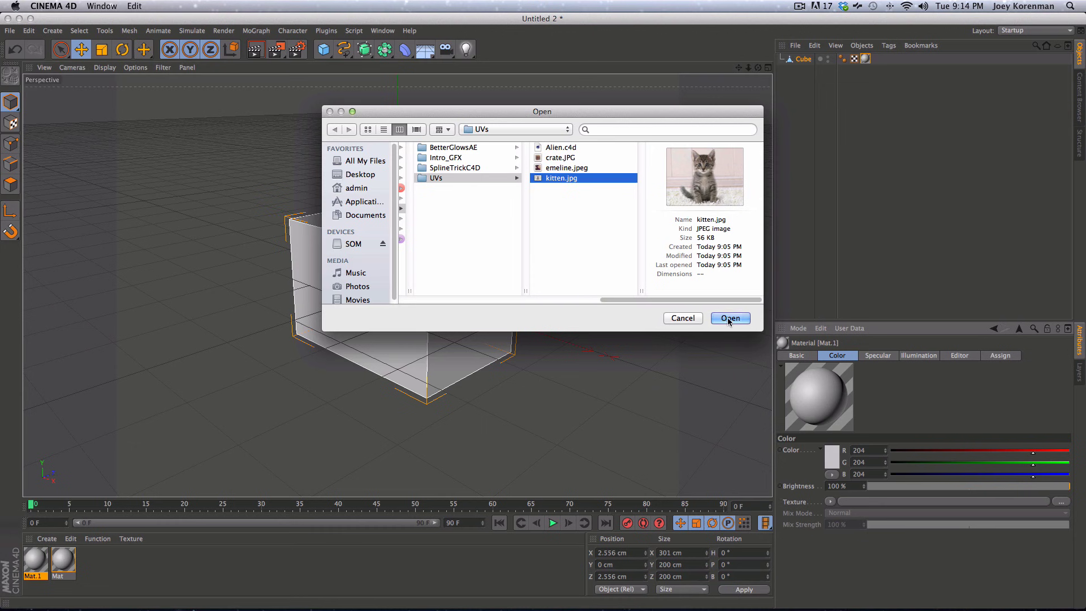
click(732, 315)
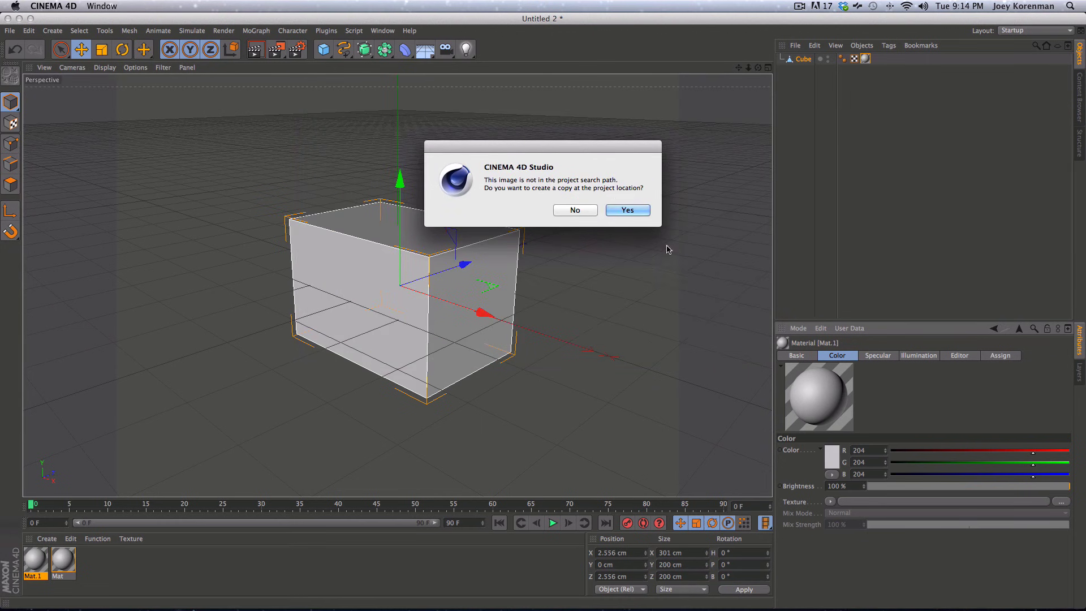
click(585, 212)
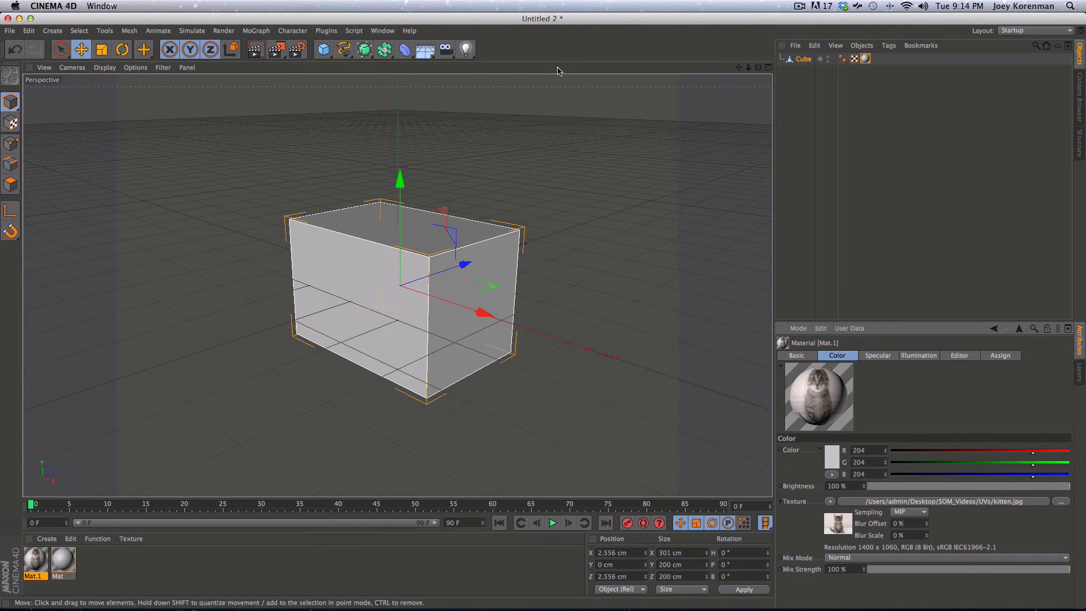
- Select only the cube's long front polygon and apply the kitten material to it
click(816, 107)
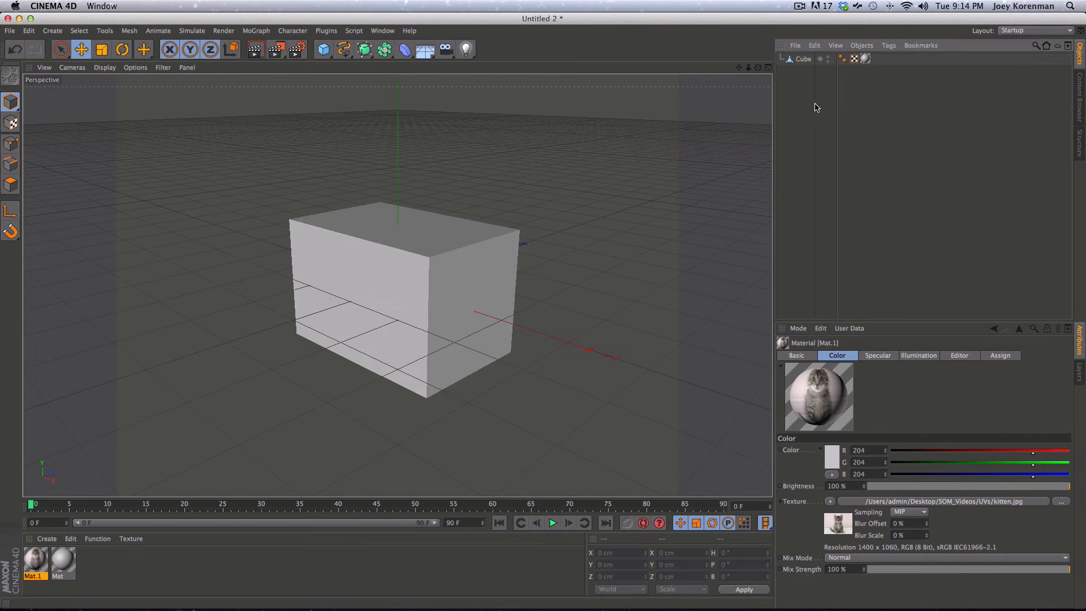
click(803, 59)
click(11, 185)
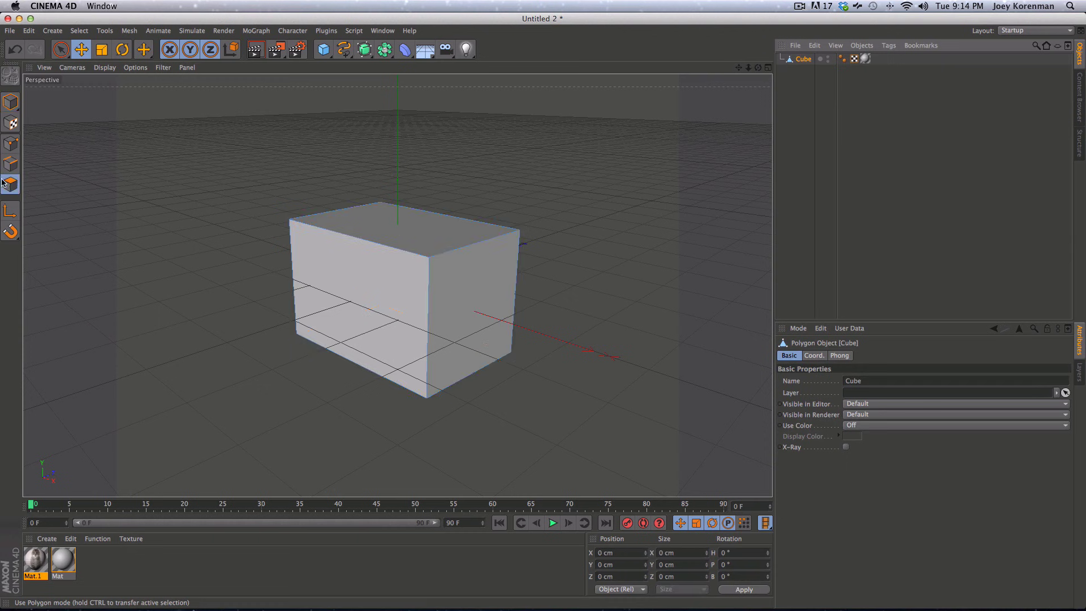
click(301, 280)
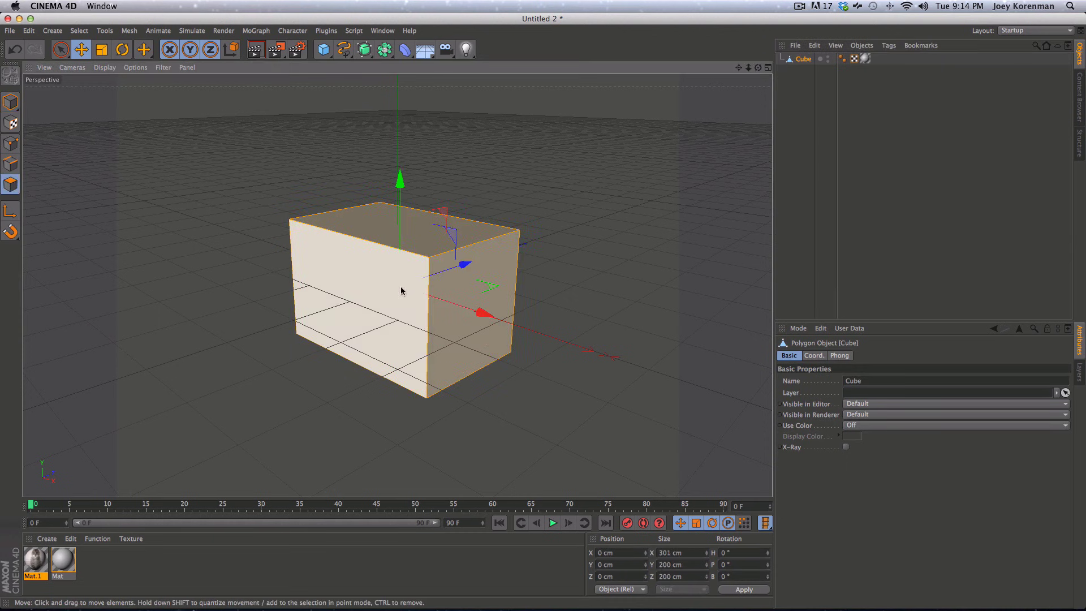
drag(400, 292, 370, 321)
click(389, 303)
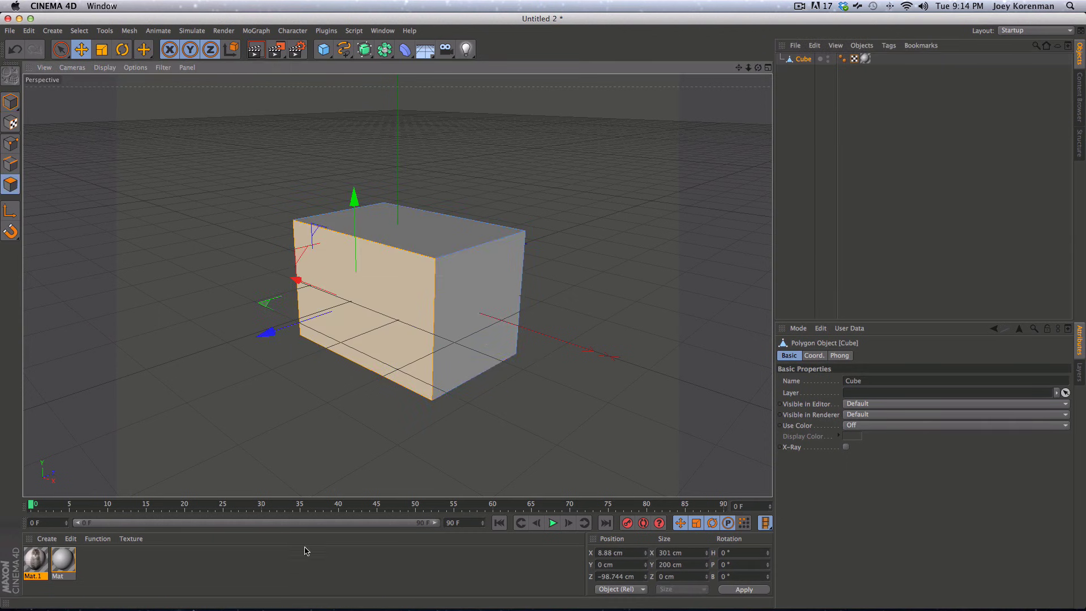
drag(37, 565, 376, 285)
click(949, 159)
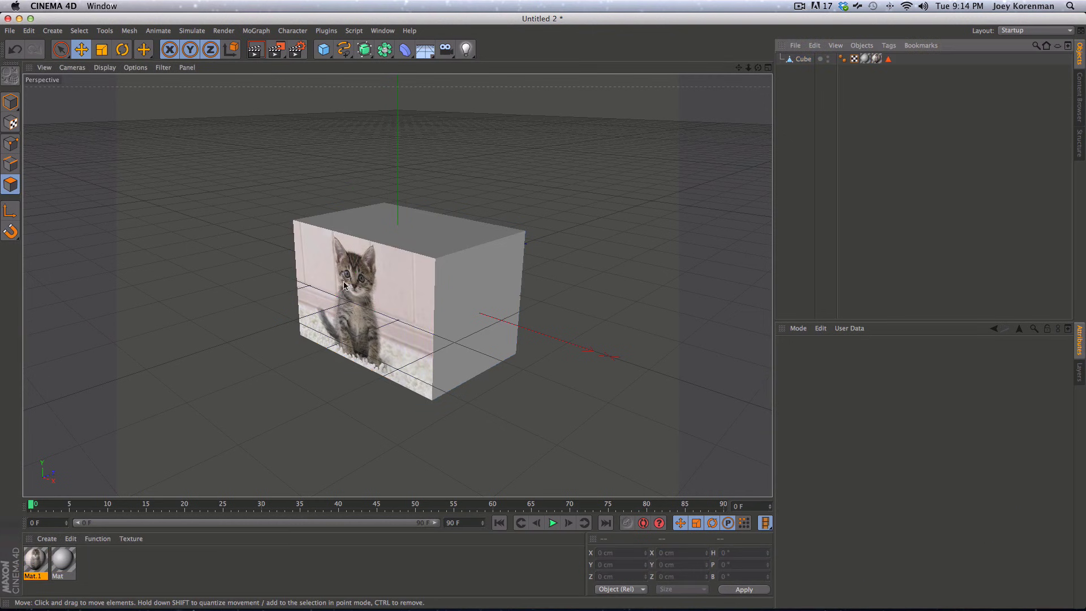
- Try a Length V of 90 % on the front face's kitten texture tag, undo it and set Length U to 83 %
key(3)
drag(361, 323, 436, 281)
key(2)
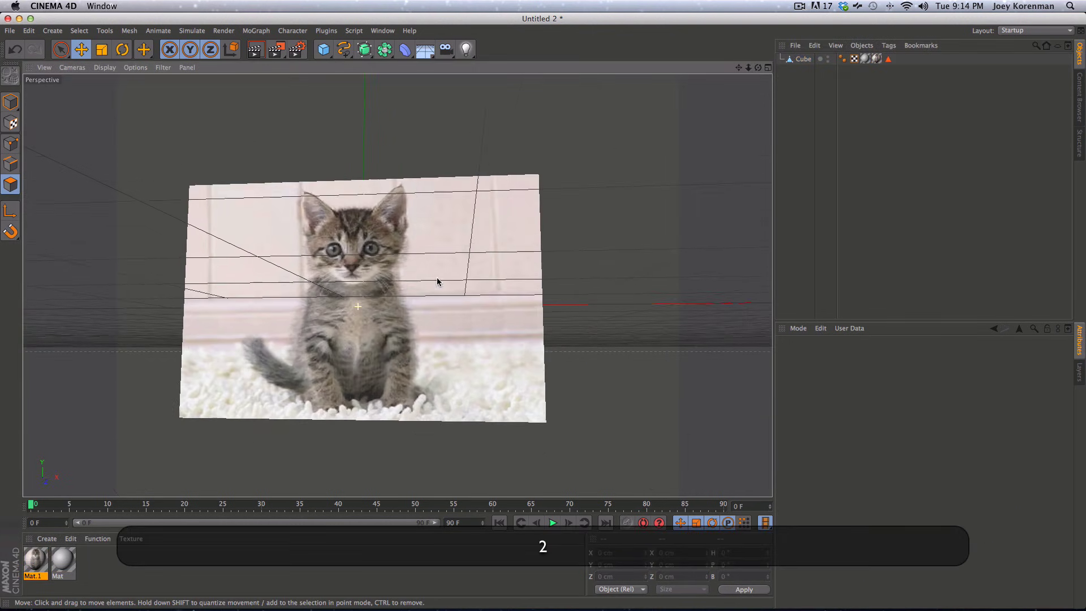
key(3)
drag(367, 300, 278, 415)
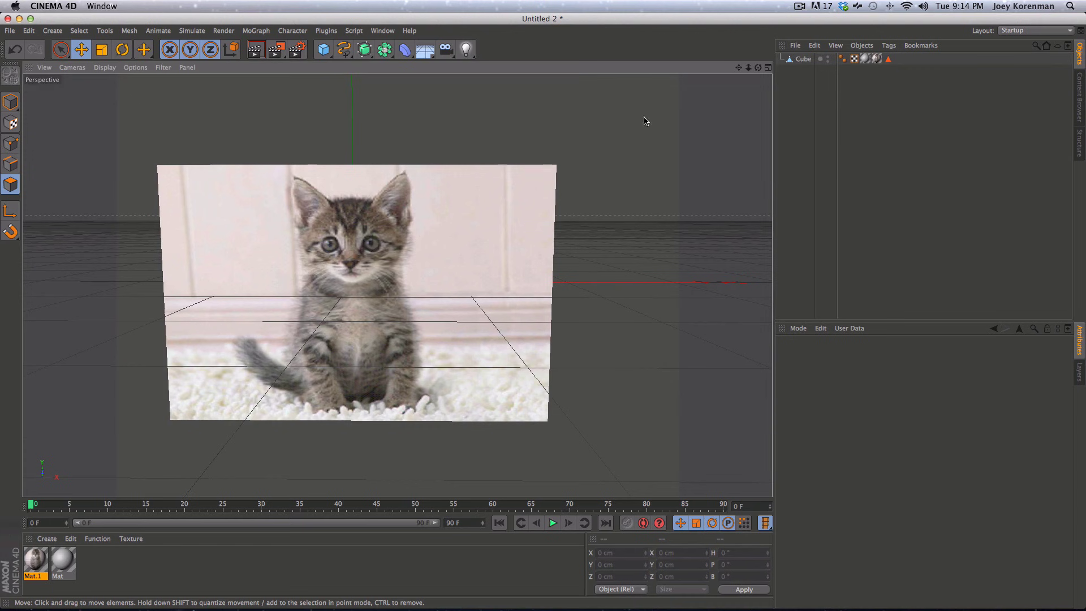
click(876, 59)
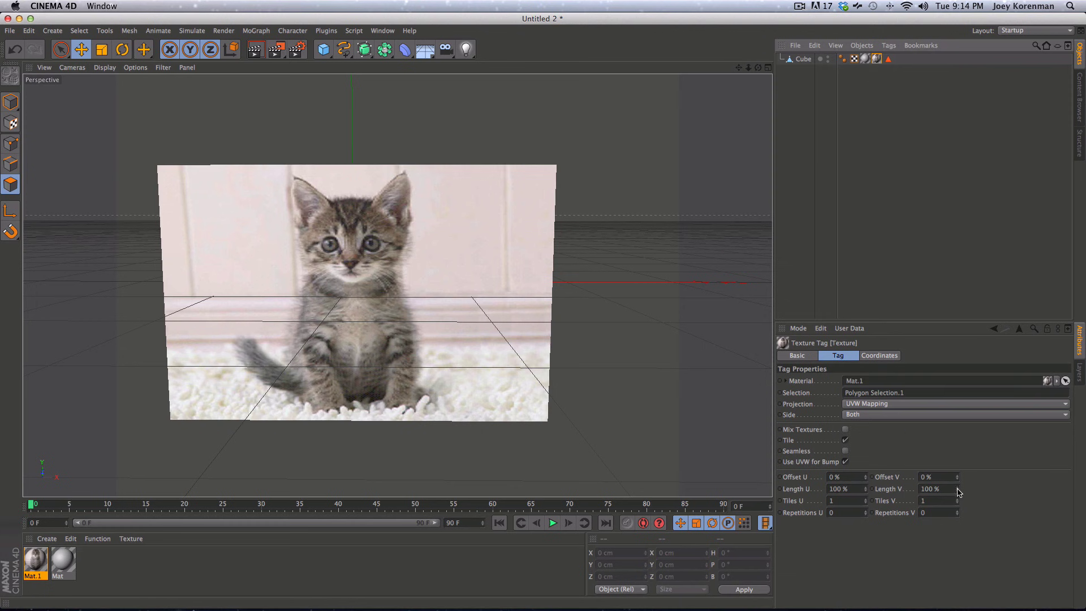
drag(958, 492, 887, 503)
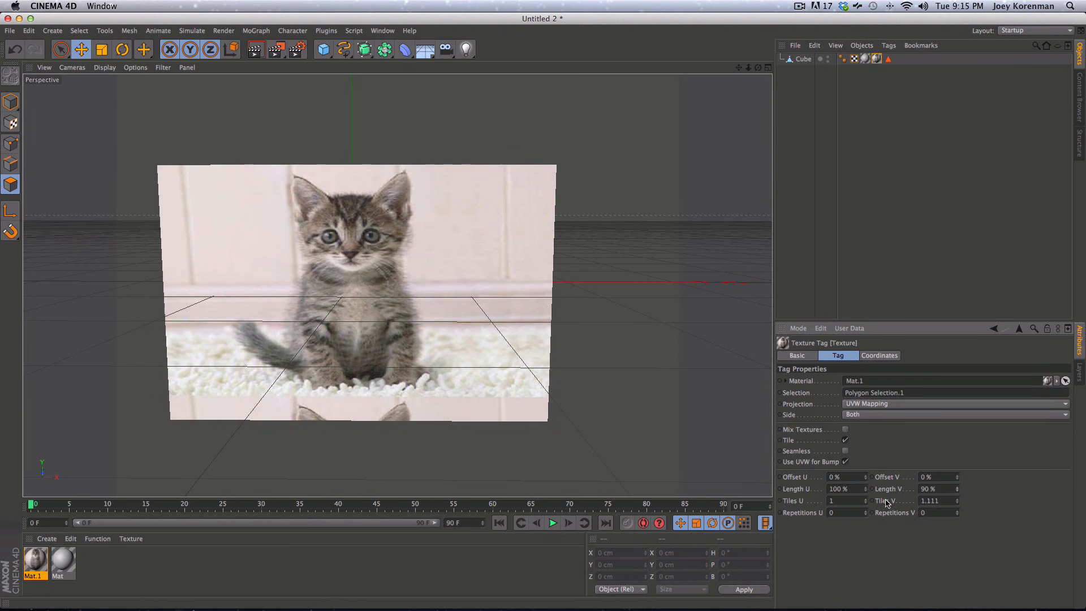
key(super+z)
key(super+z)
key(super+z)
key(super+z)
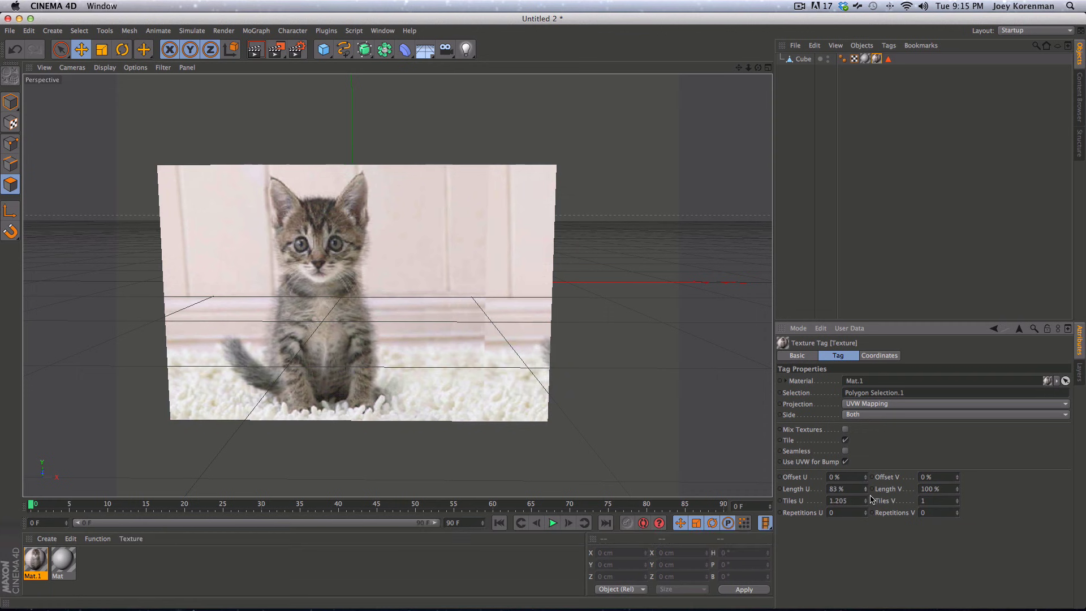
- Set the kitten texture's Offset U to 7 % and turn off tiling, checking the result with a viewport render
drag(867, 480, 864, 476)
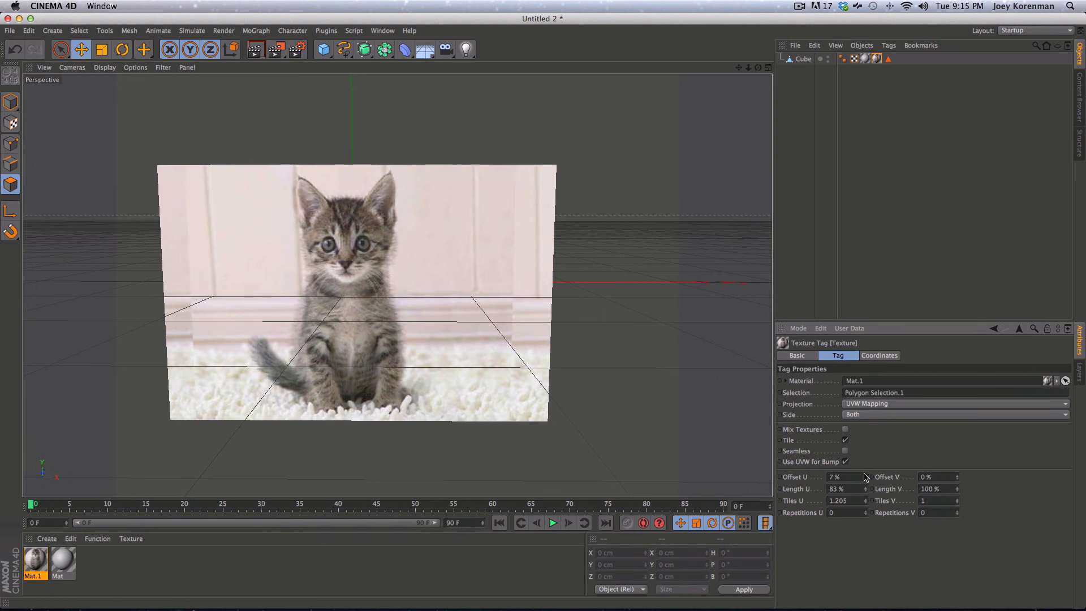
click(844, 440)
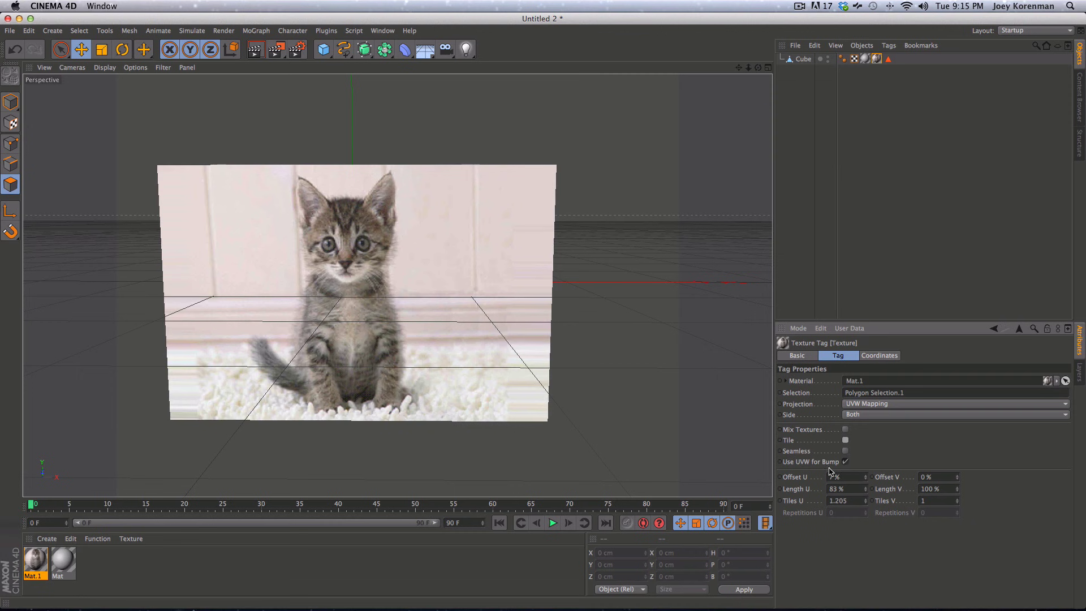
key(super+r)
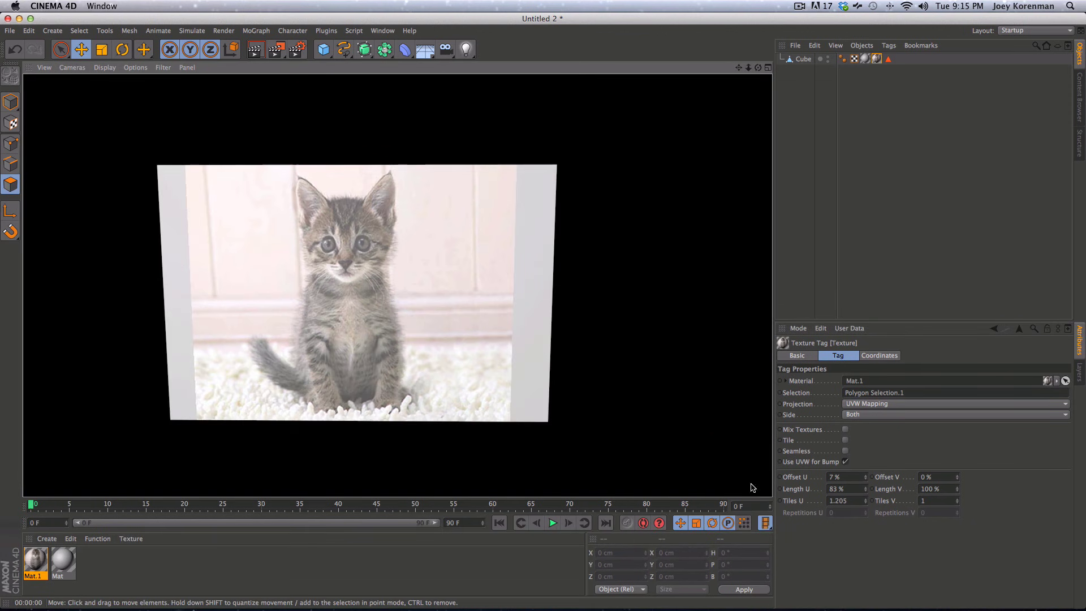
click(570, 212)
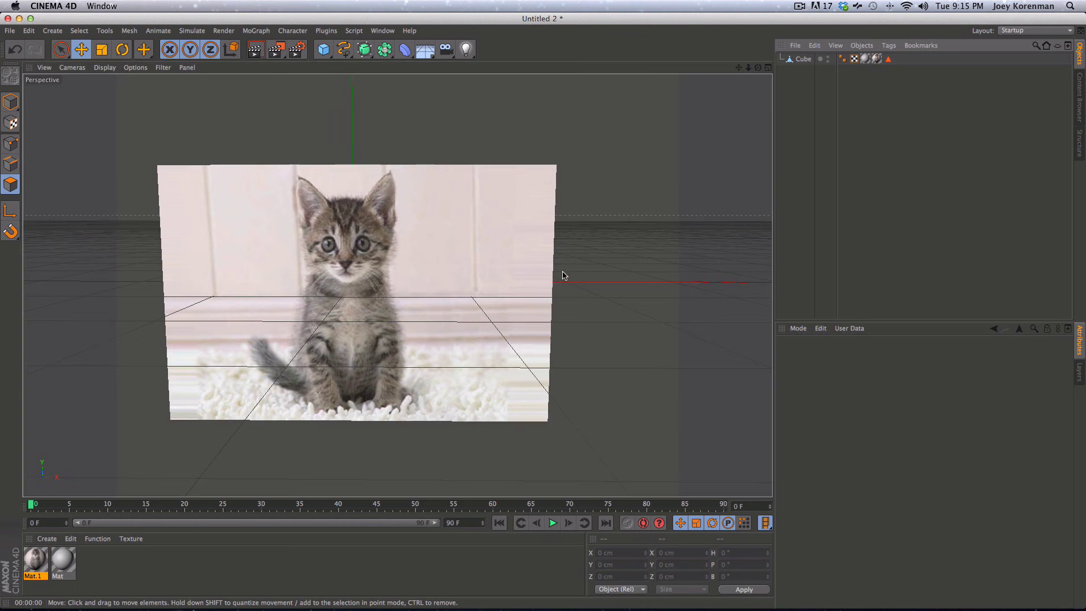
- Select the cube's top polygon and apply the kitten material to it
key(3)
drag(589, 327, 497, 341)
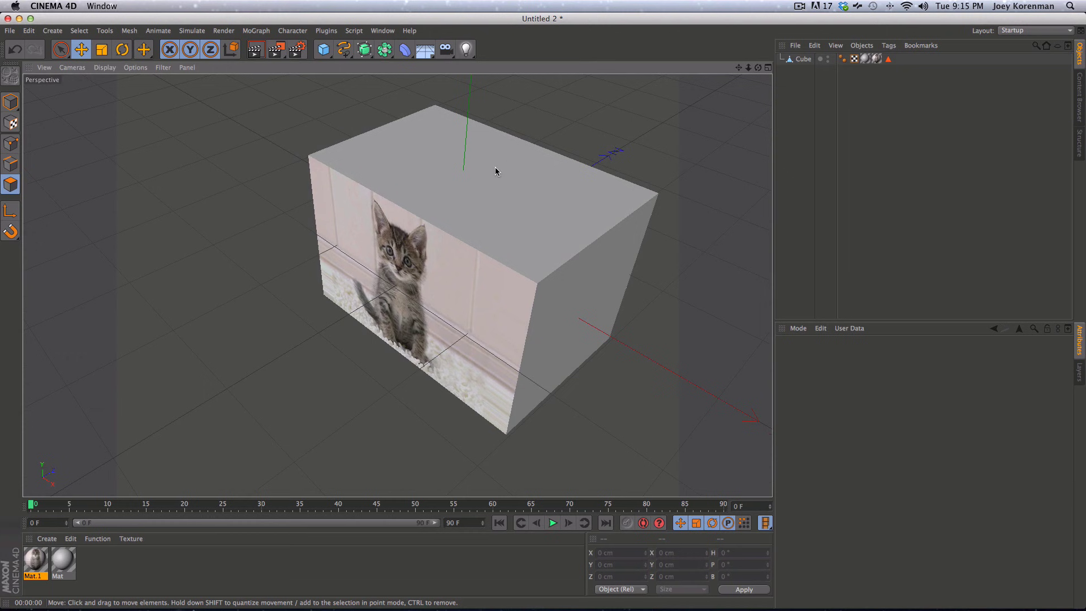
click(802, 59)
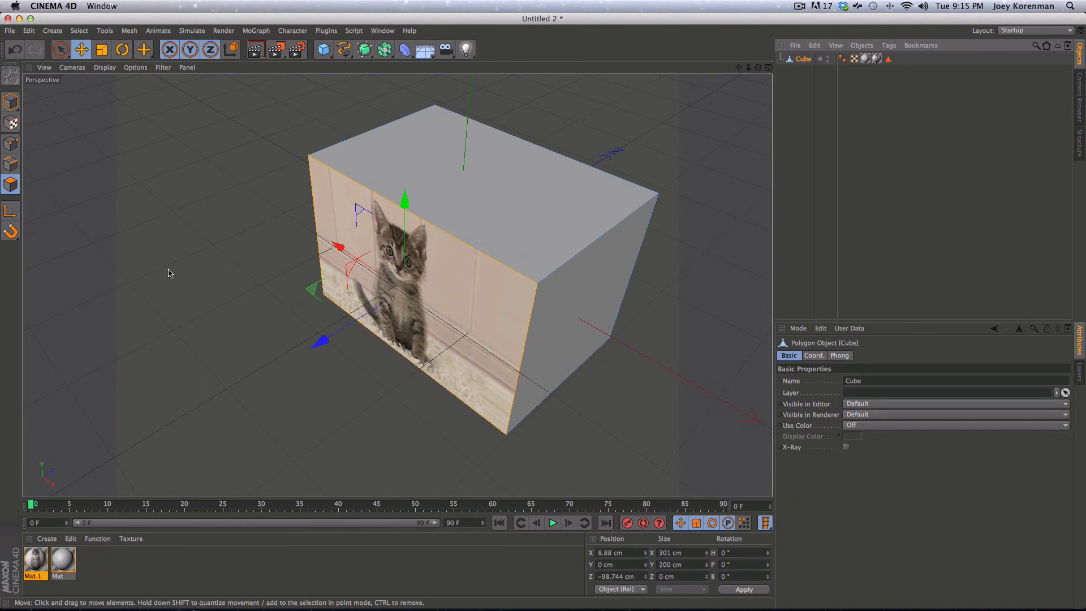
click(465, 141)
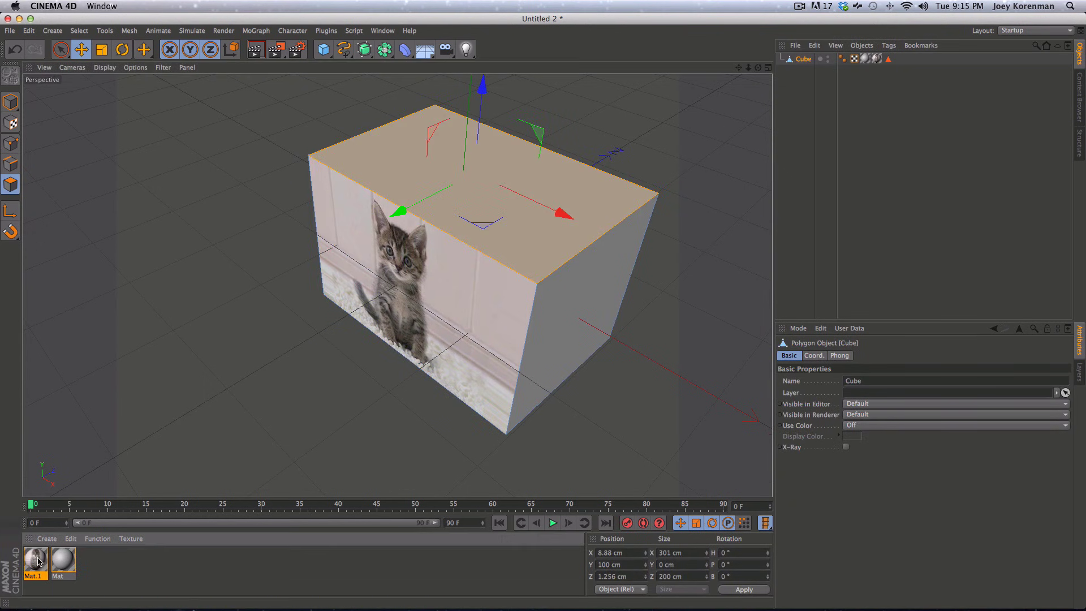
drag(37, 560, 478, 166)
- Examine how the kitten texture sits on the cube's top and front faces from several angles
key(3)
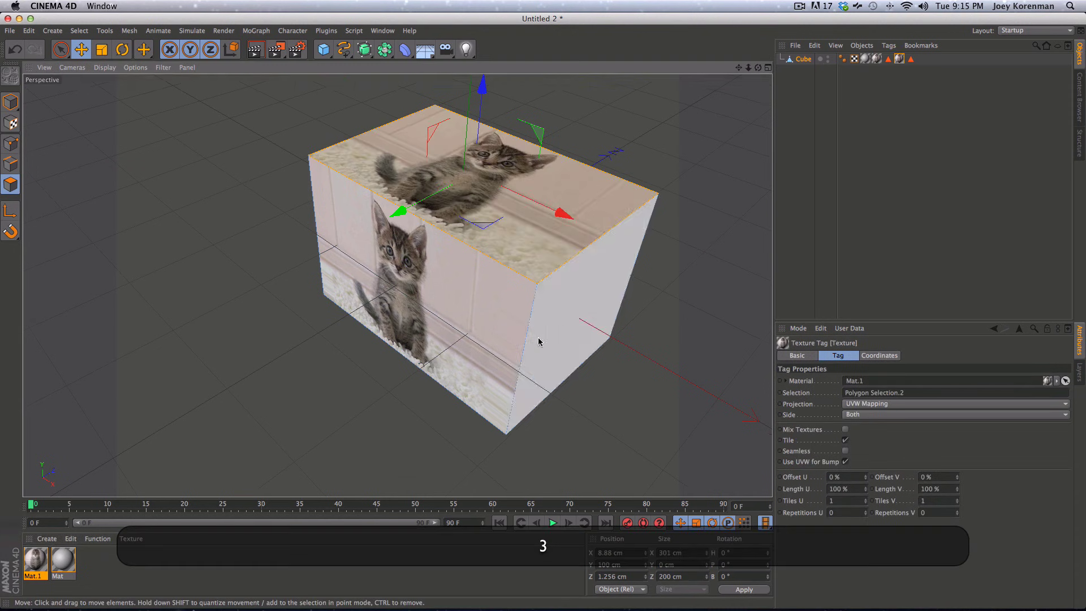
drag(538, 341, 402, 283)
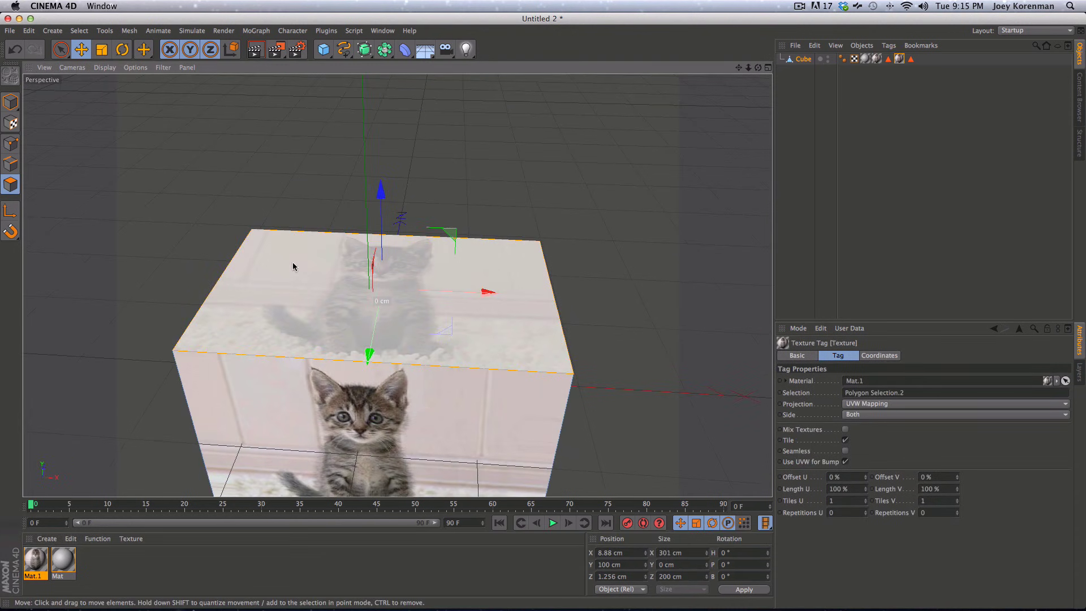
key(3)
drag(731, 244, 469, 293)
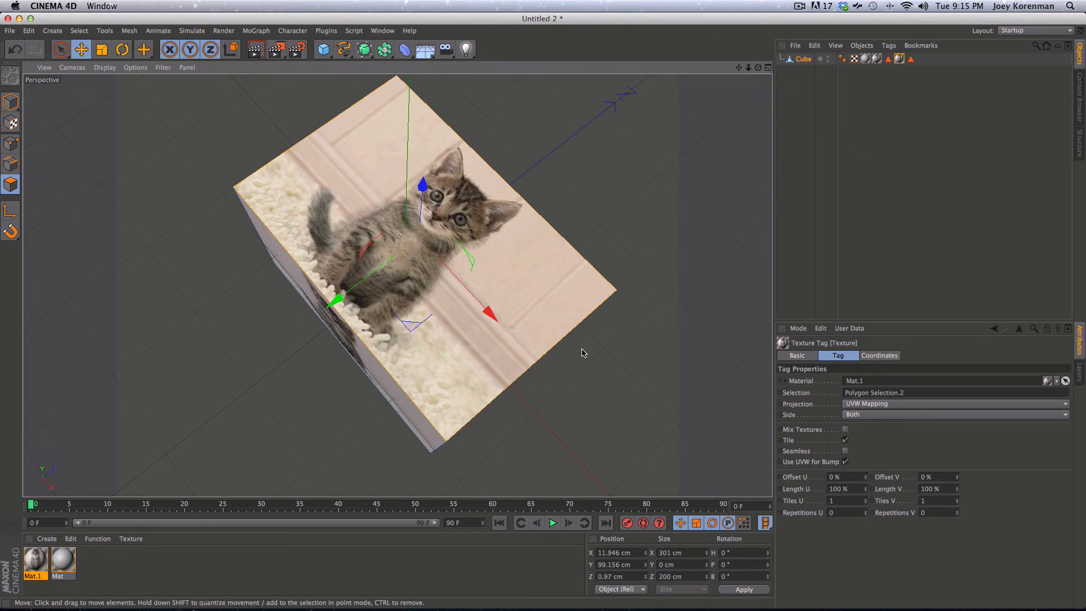
key(3)
drag(517, 398, 638, 396)
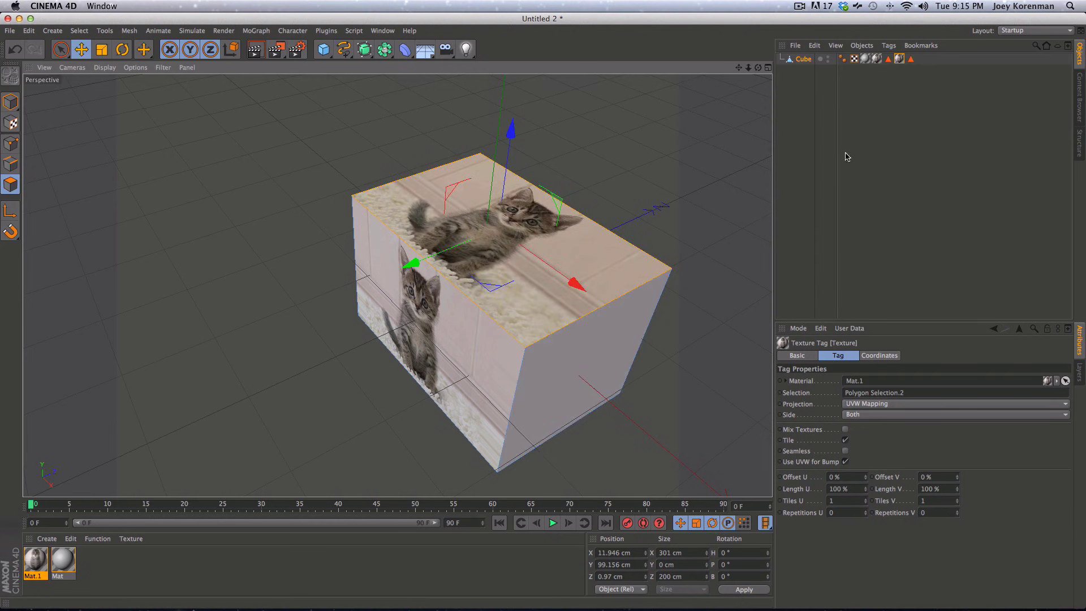
click(869, 100)
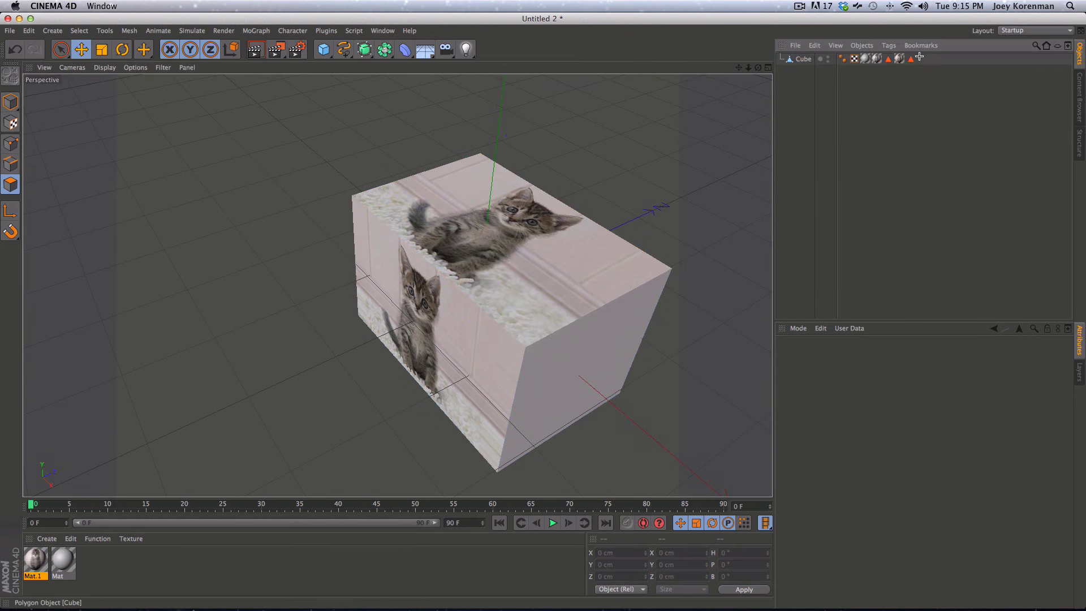
- Delete the cube's kitten texture tags and polygon selection tags, along with all existing materials
drag(928, 52, 864, 79)
key(BackSpace)
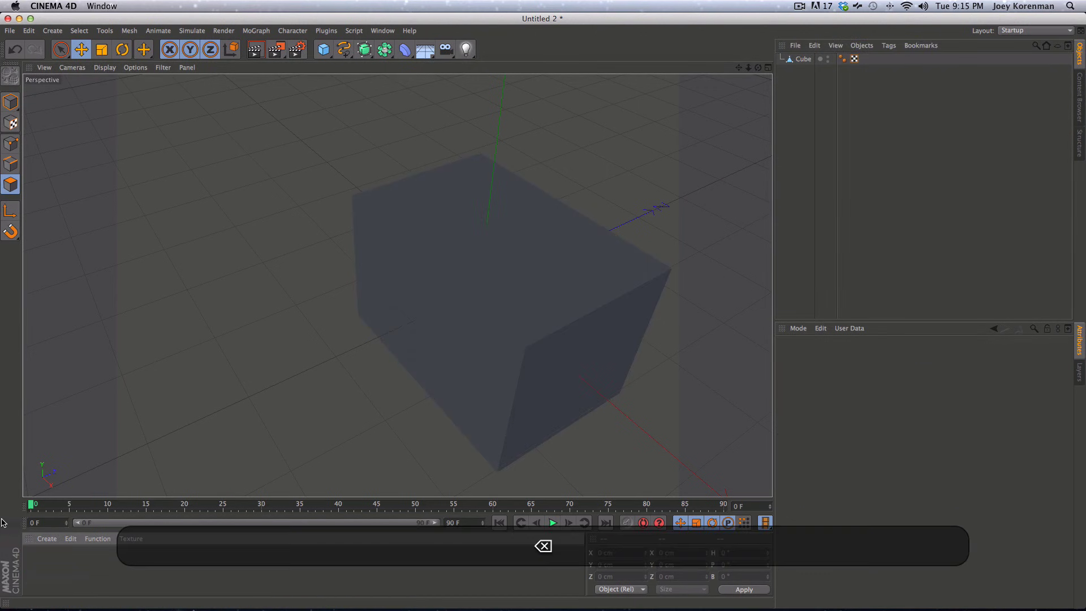
key(3)
drag(654, 313, 483, 289)
key(1)
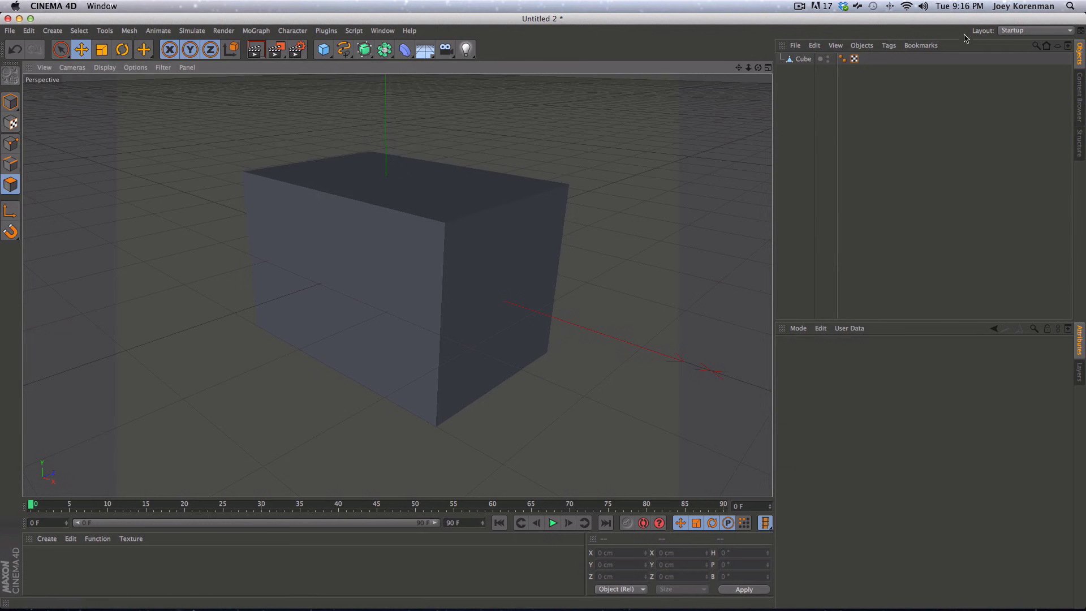
- Switch the interface to the BP UV Edit layout
click(1023, 31)
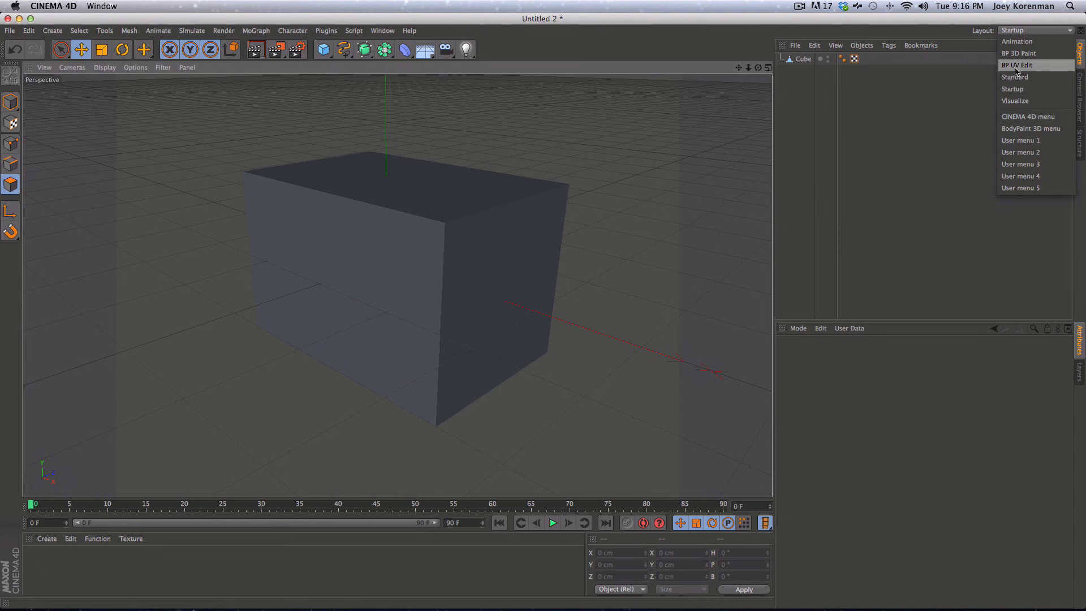
click(1016, 65)
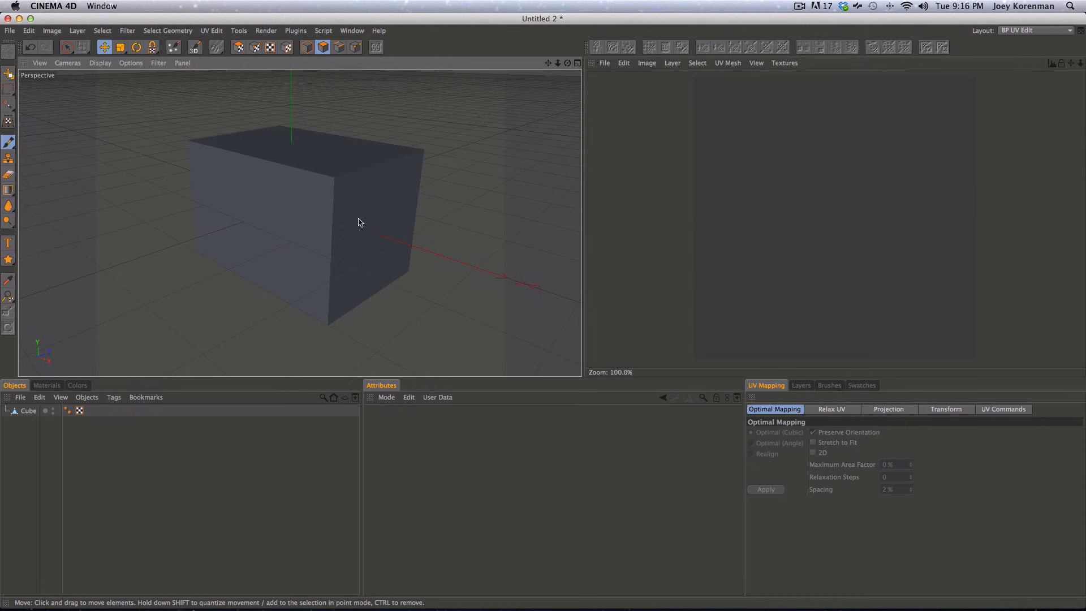
mouse_move(358, 221)
alt+mouse_down()
mouse_move(303, 226)
mouse_move(290, 238)
mouse_move(343, 241)
mouse_move(359, 213)
alt+mouse_up()
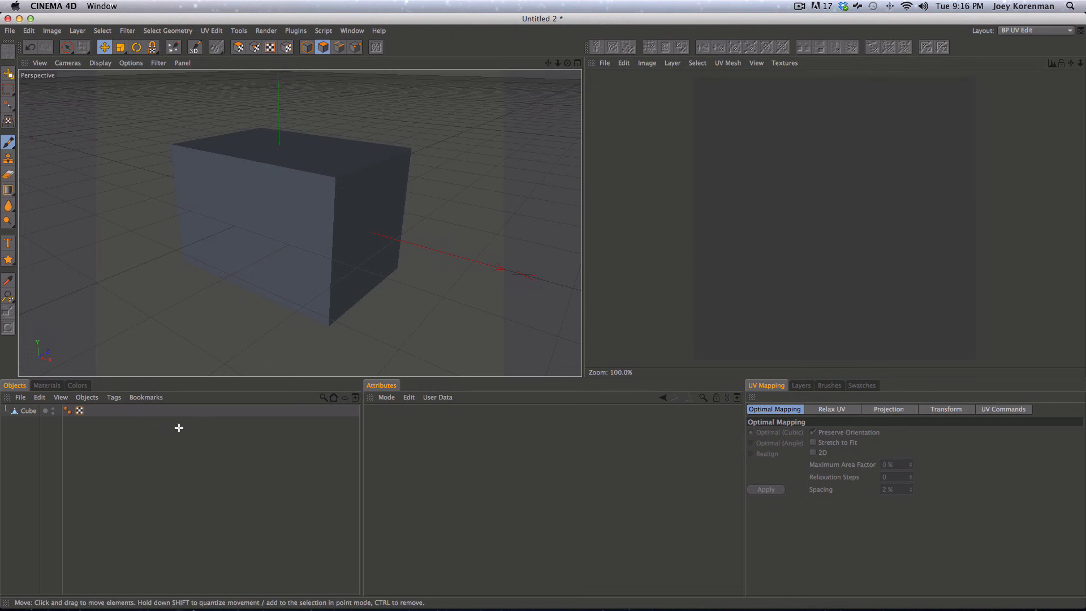
- Select the cube in model mode and turn on the display of its UV mesh in the texture view
click(28, 411)
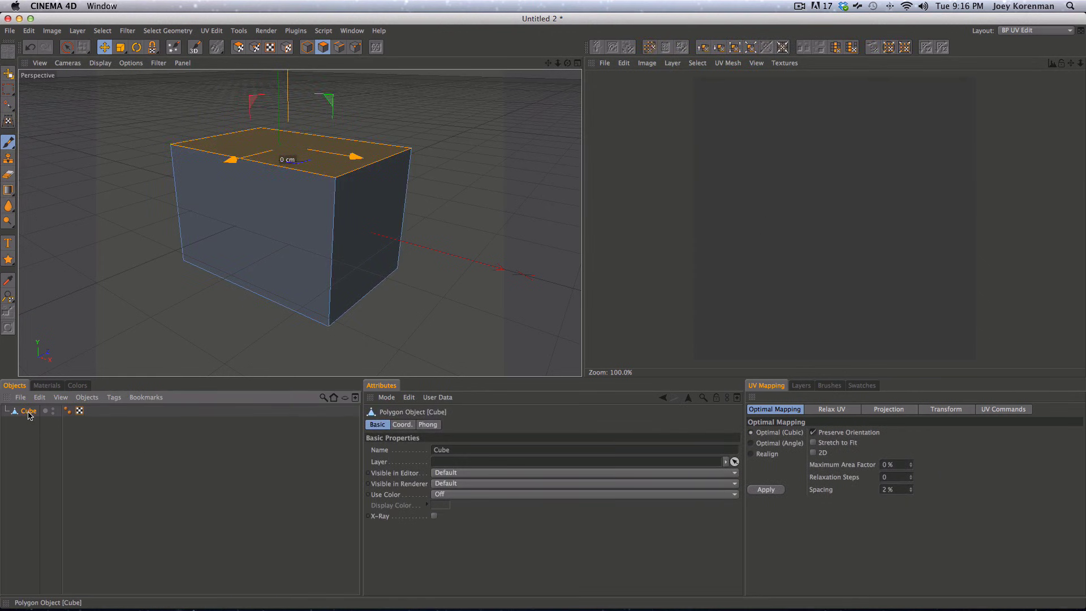
click(306, 47)
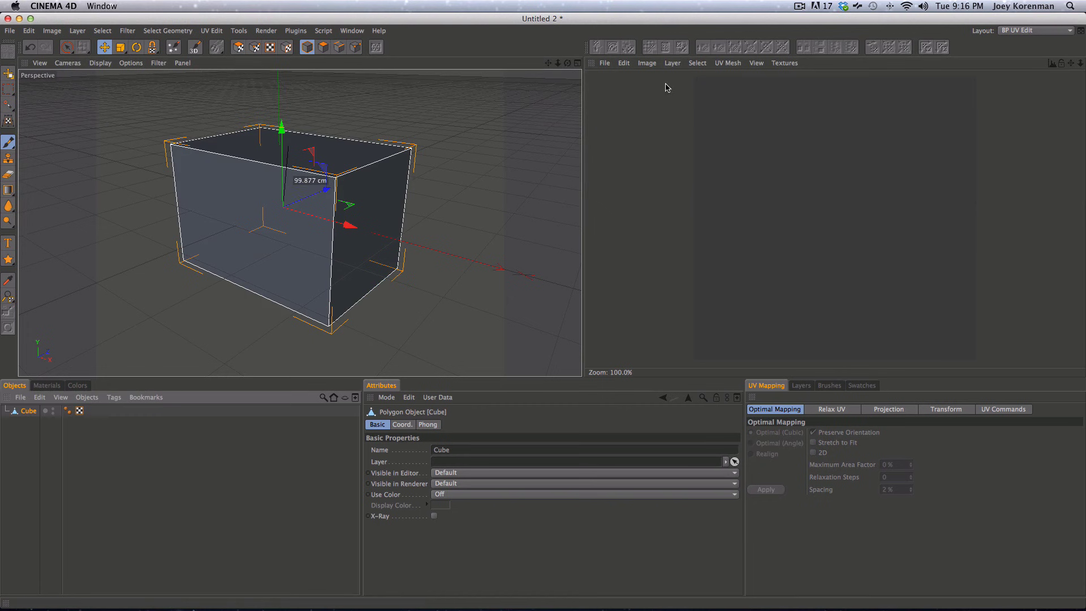
click(727, 65)
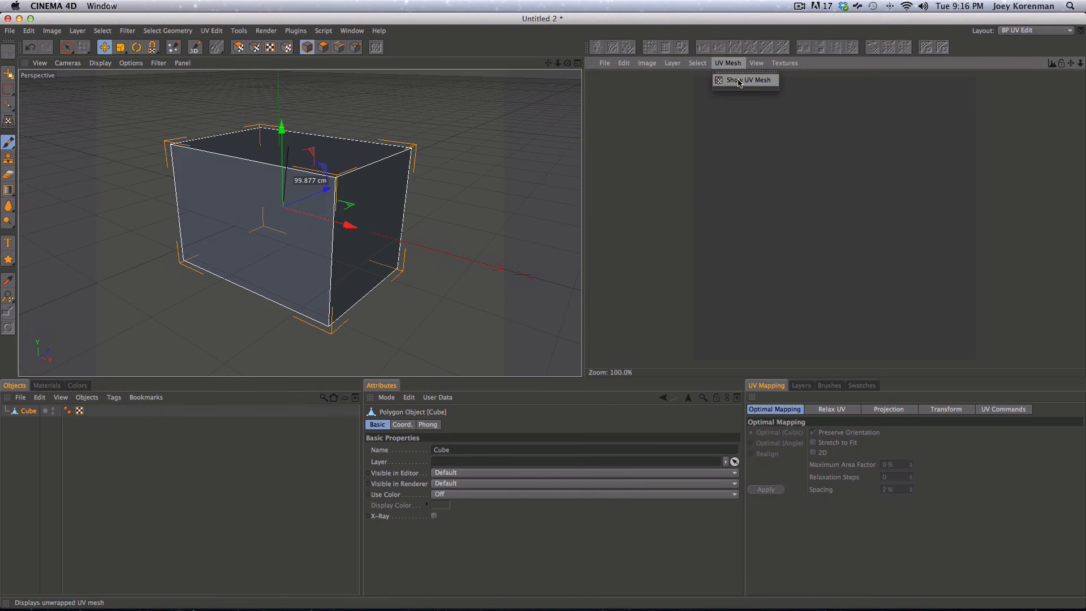
click(739, 82)
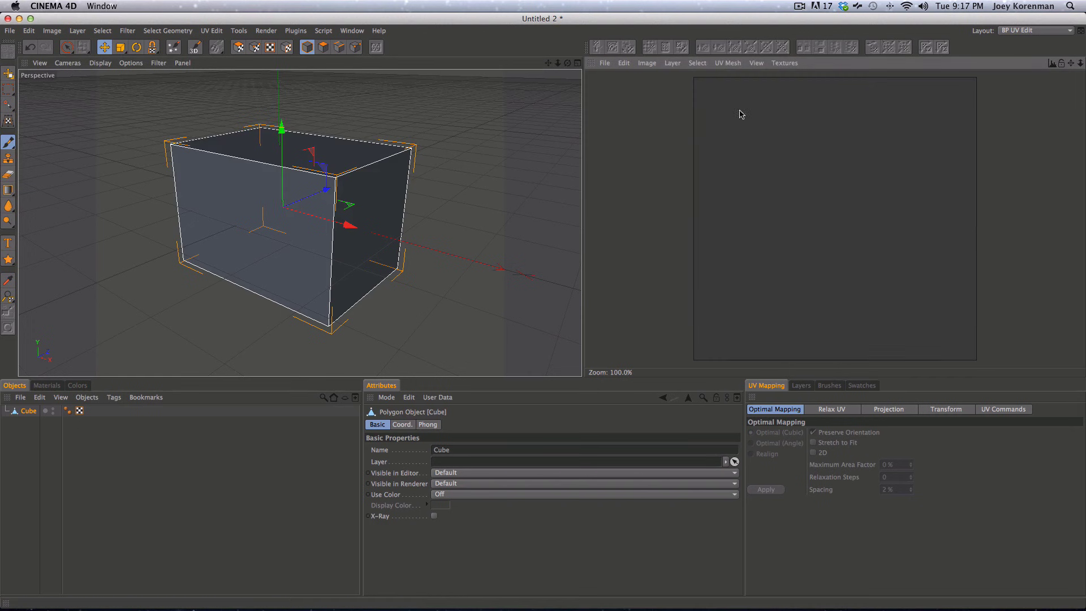
- Create a new material and show its basic channel properties
click(70, 455)
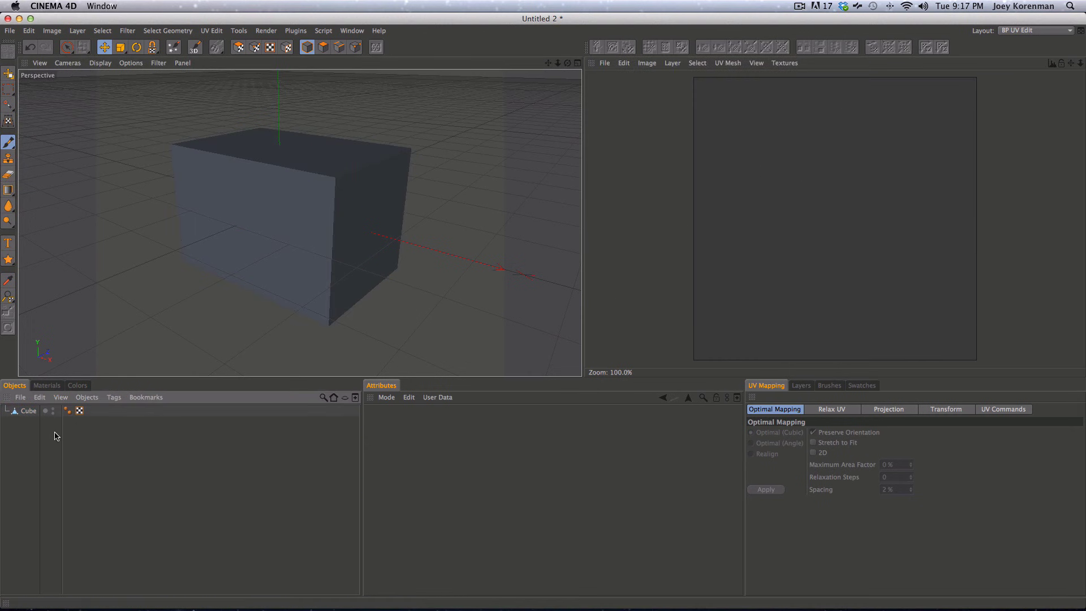
click(45, 385)
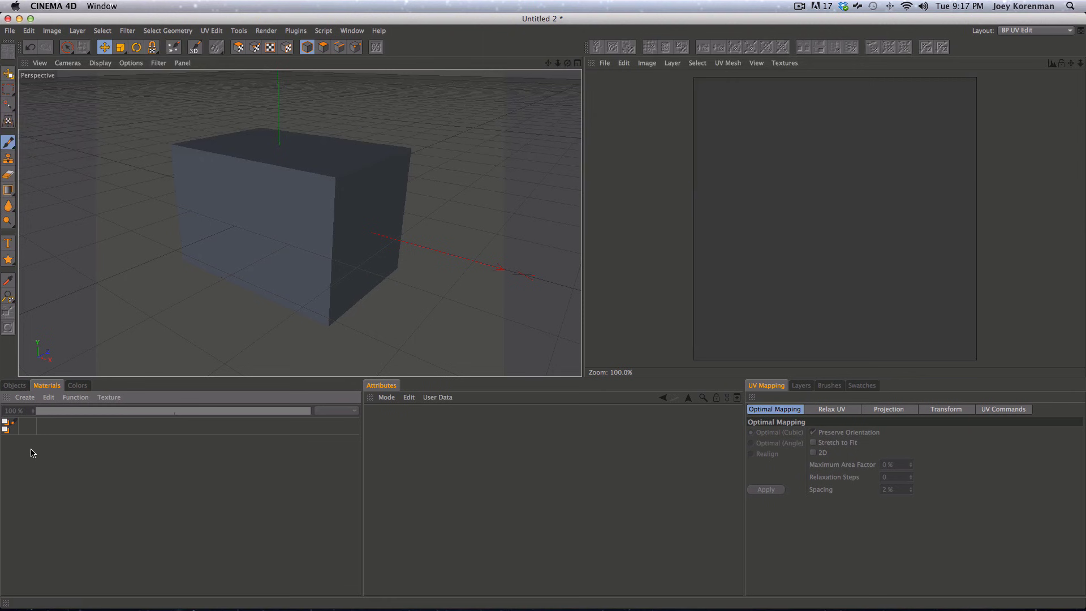
double_click(31, 453)
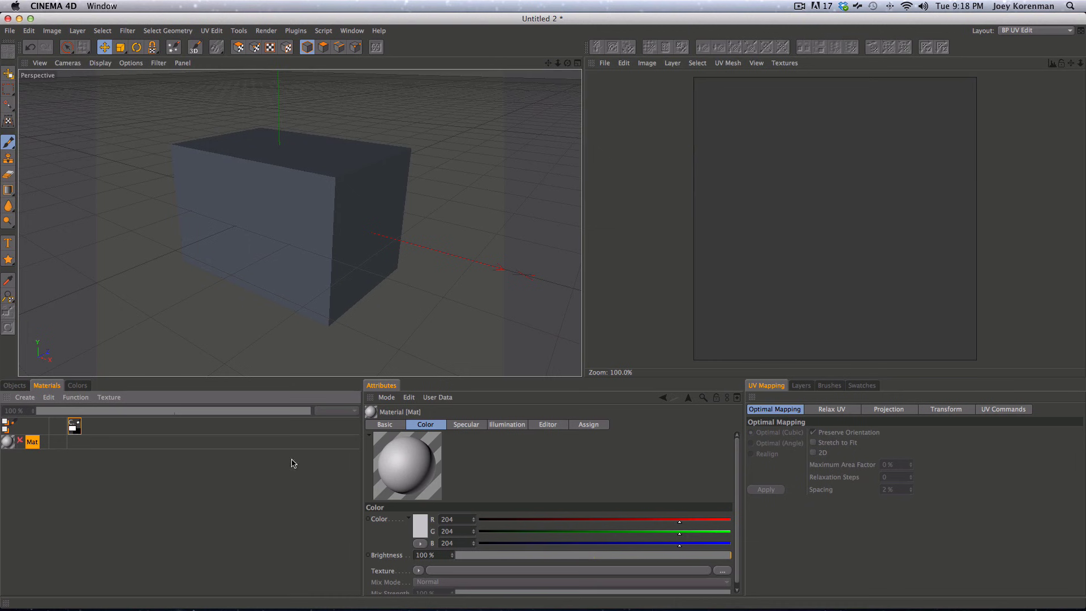
click(465, 426)
click(433, 427)
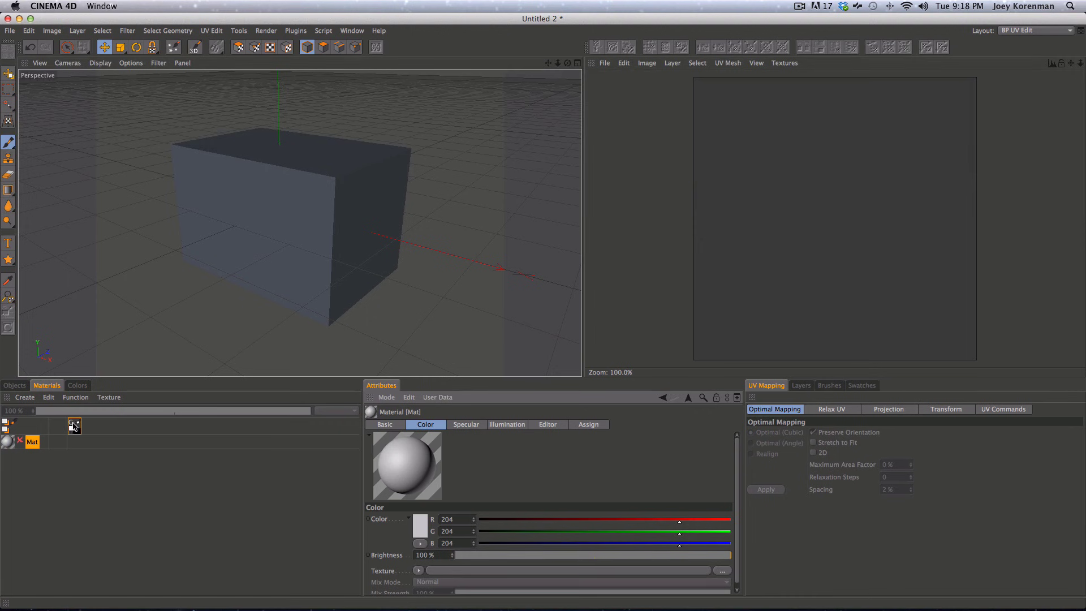
click(387, 423)
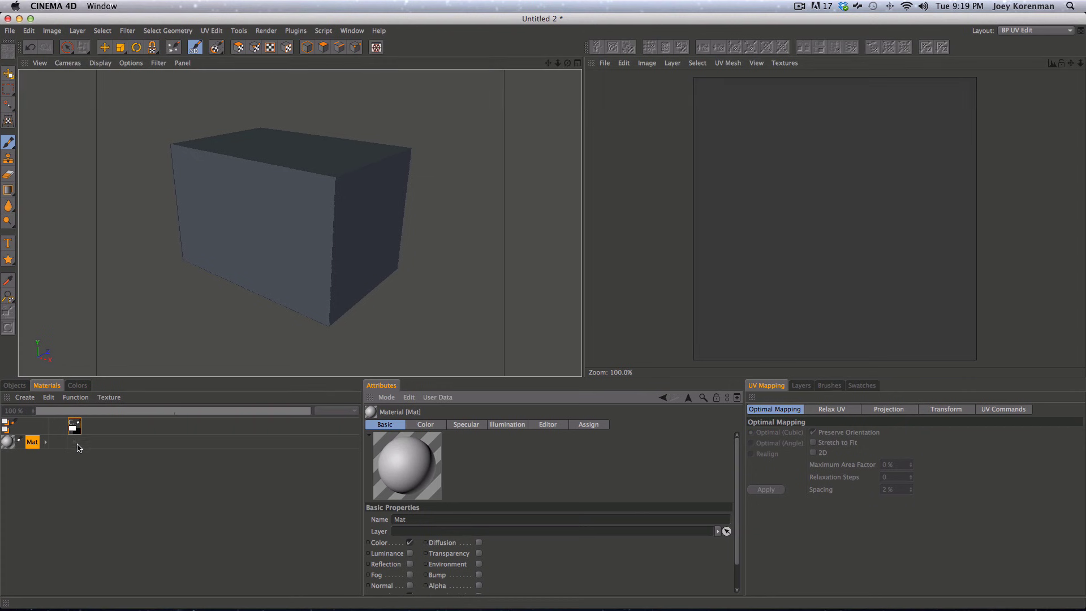
- Add a new white 1024 x 1024 pixel texture named Box_Color to the material's Color channel
double_click(74, 444)
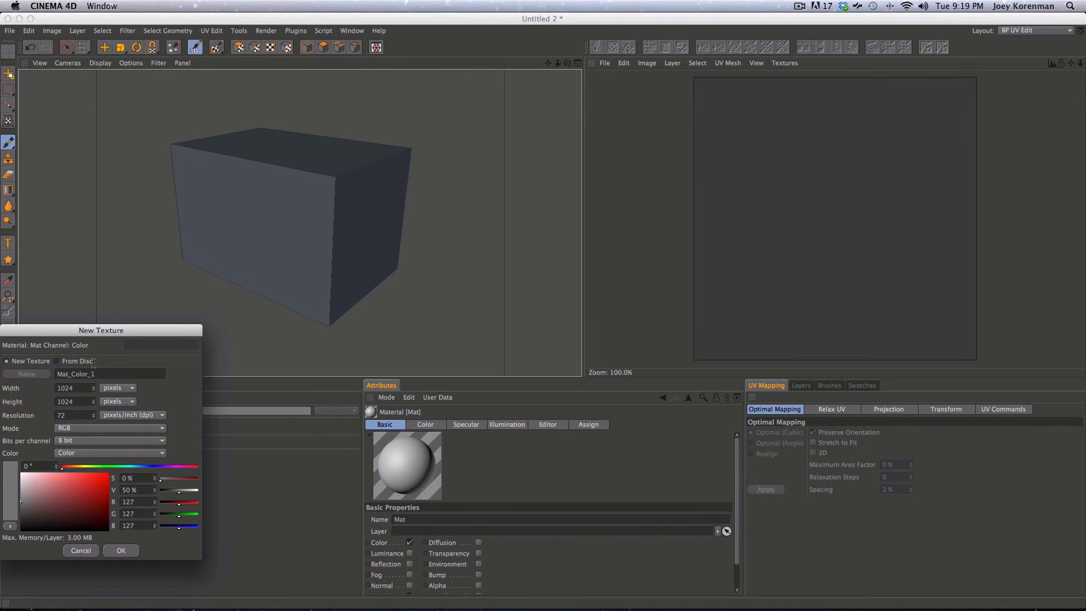
drag(110, 335, 445, 144)
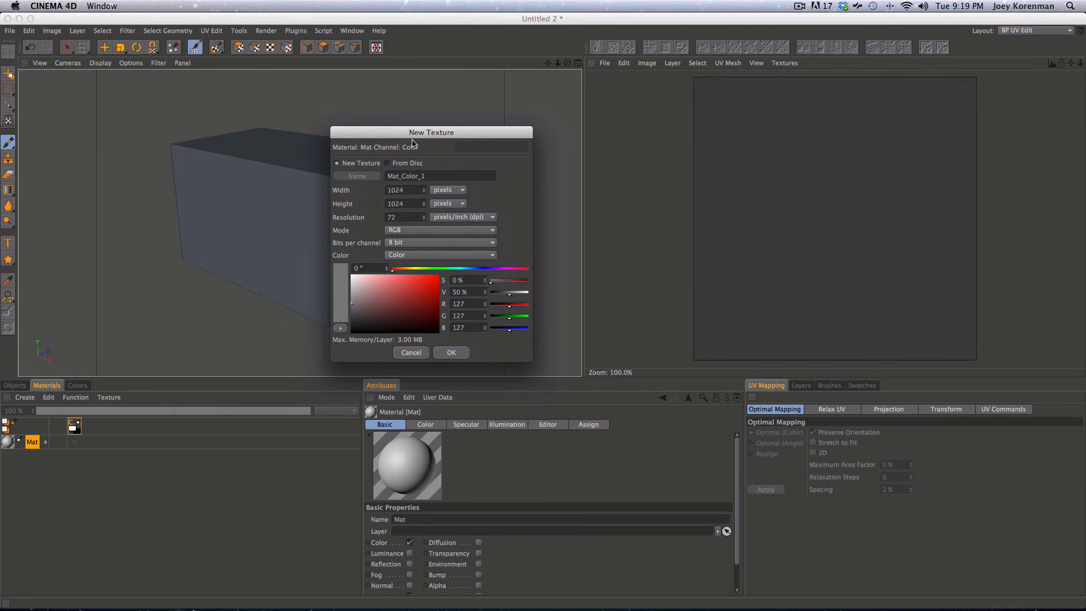
double_click(443, 177)
text(B)
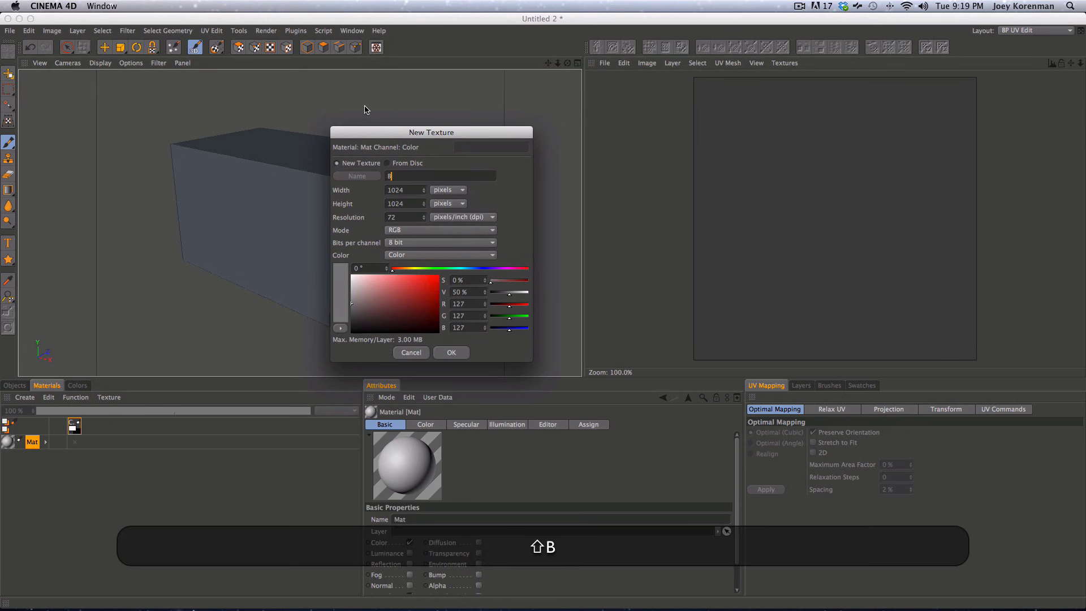
text(ox_Color)
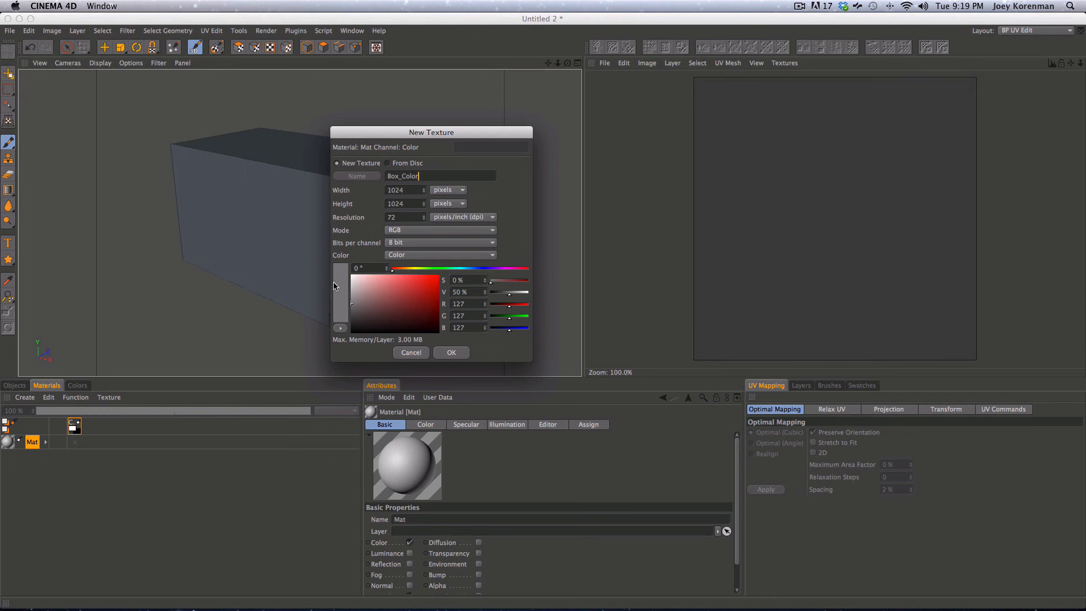
drag(361, 288, 351, 275)
click(451, 352)
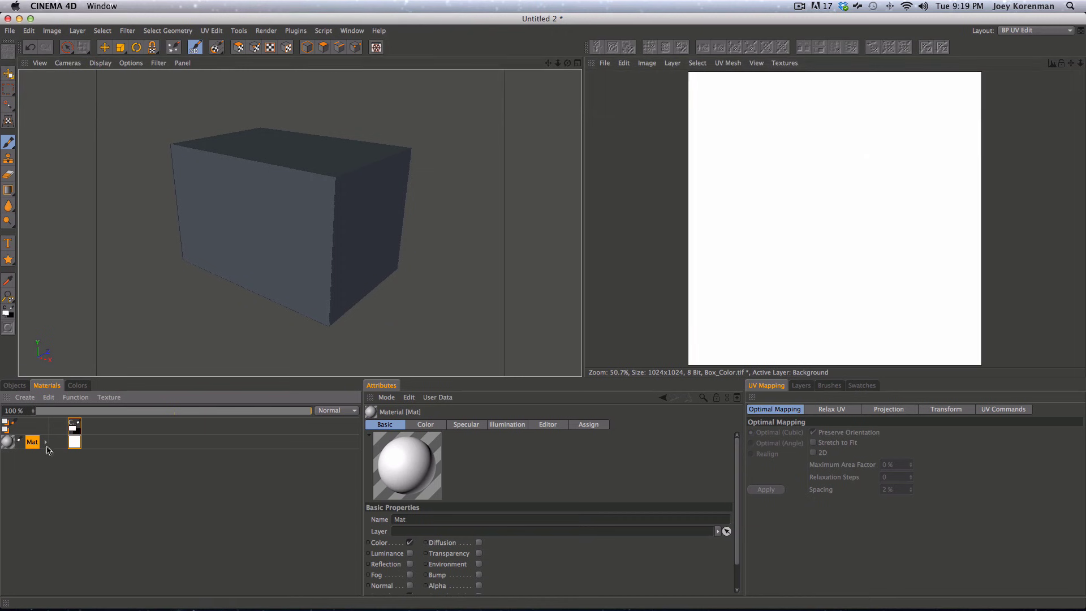
- Apply the white material to the cube and set the Brush's paint color to red, R 205, G 4, B 4
drag(8, 442, 255, 204)
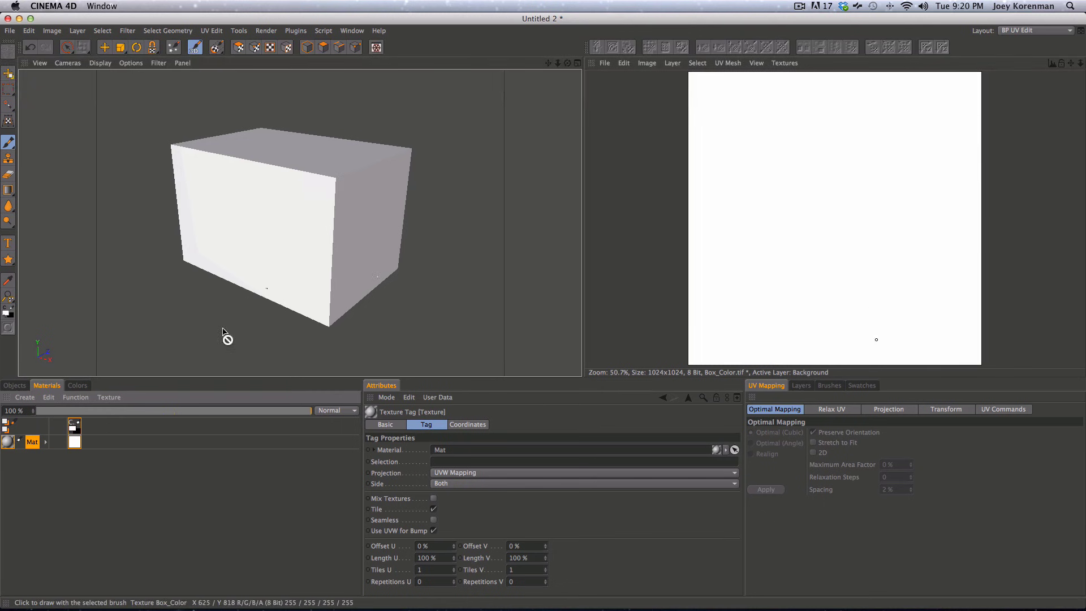
click(76, 385)
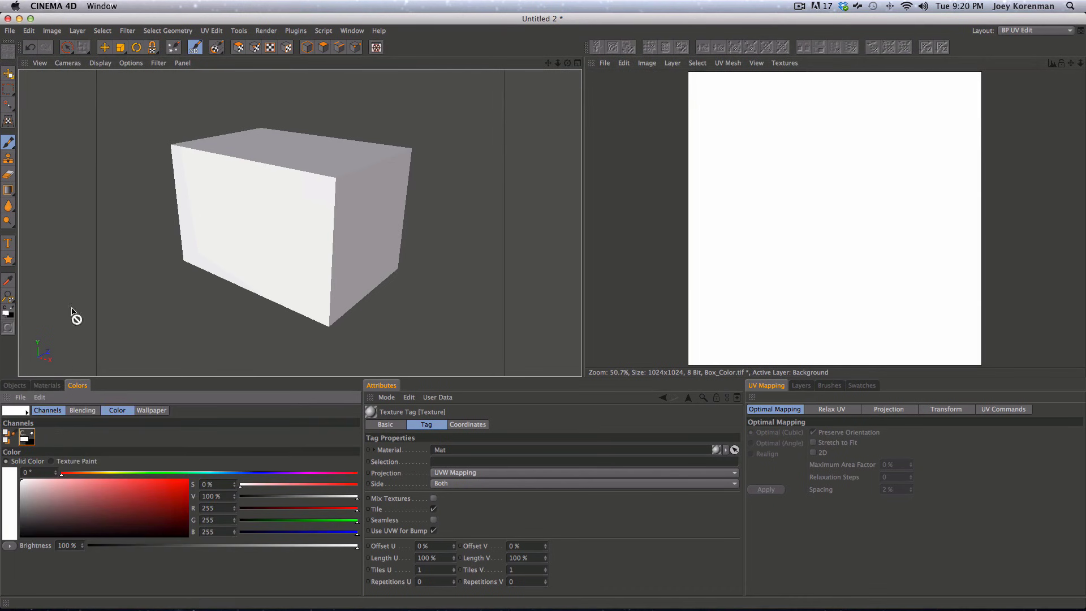
click(8, 142)
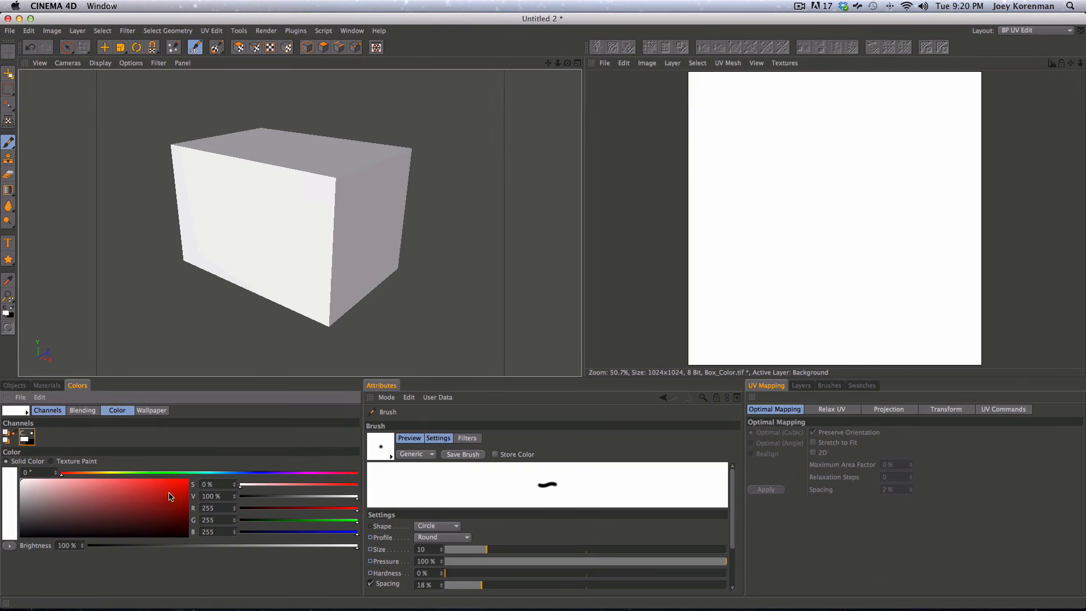
drag(169, 497, 184, 490)
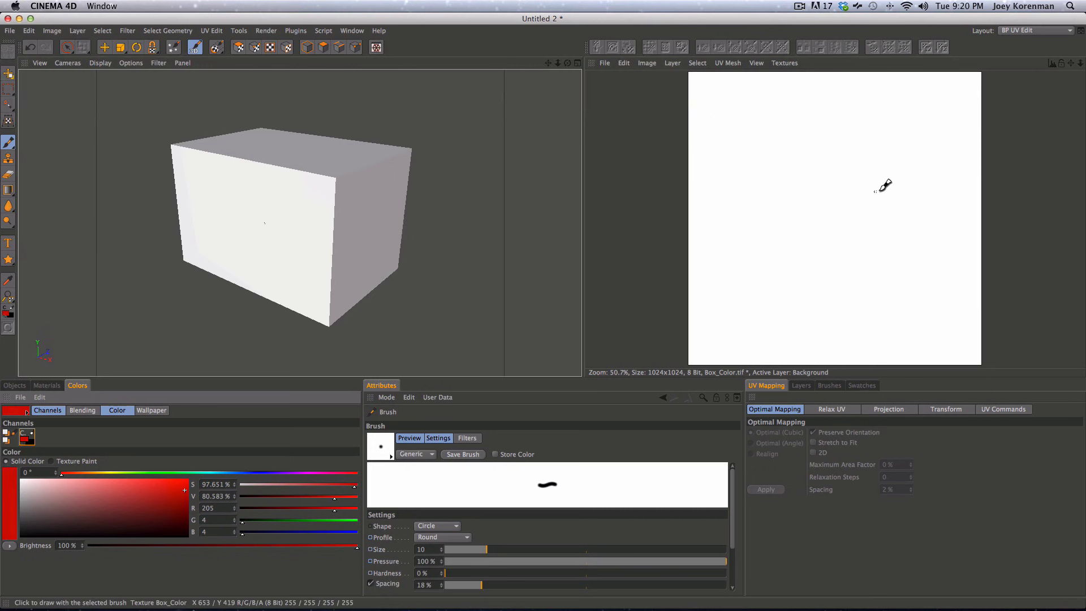
- Paint a trial S curve on the flat texture, undo it, and paint a red circle in the upper middle instead
mouse_move(892, 181)
mouse_down()
mouse_move(756, 151)
mouse_move(816, 310)
mouse_move(743, 253)
mouse_up()
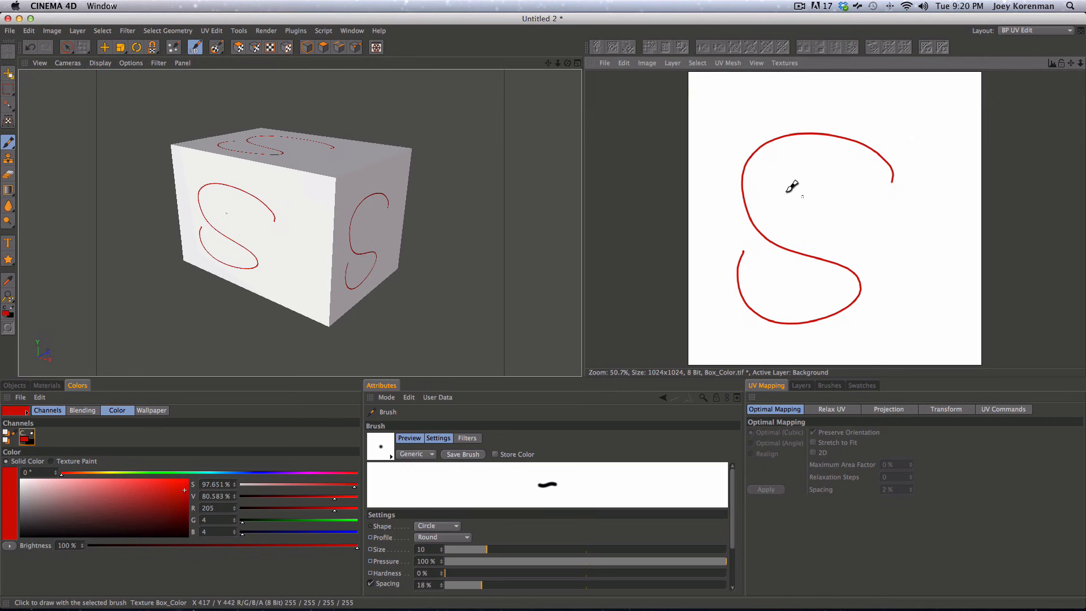
key(super+z)
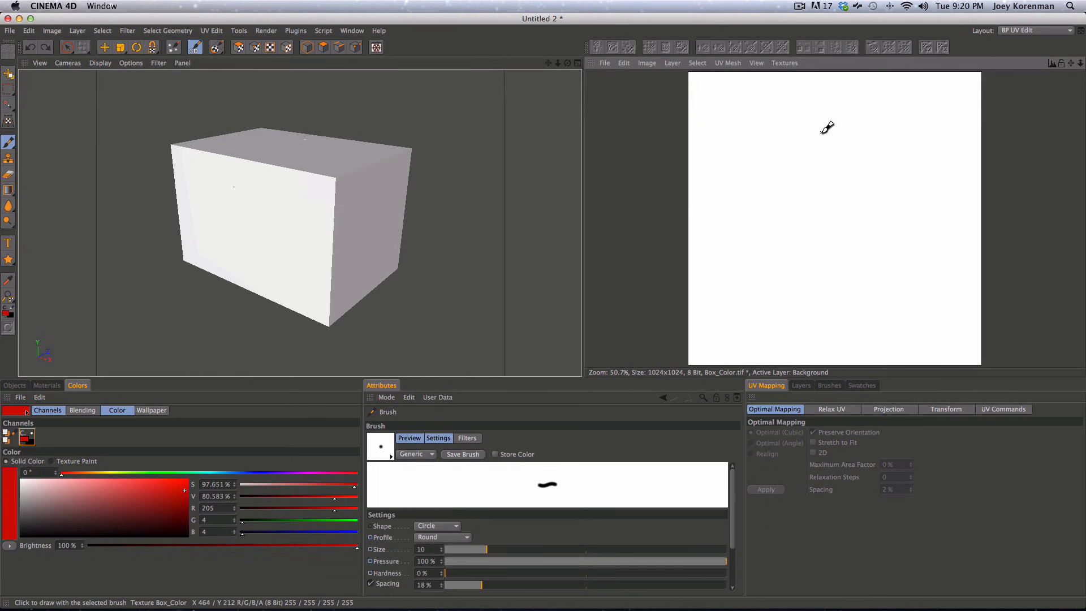
mouse_move(821, 132)
mouse_down()
mouse_move(775, 226)
mouse_move(887, 215)
mouse_move(849, 128)
mouse_move(816, 132)
mouse_up()
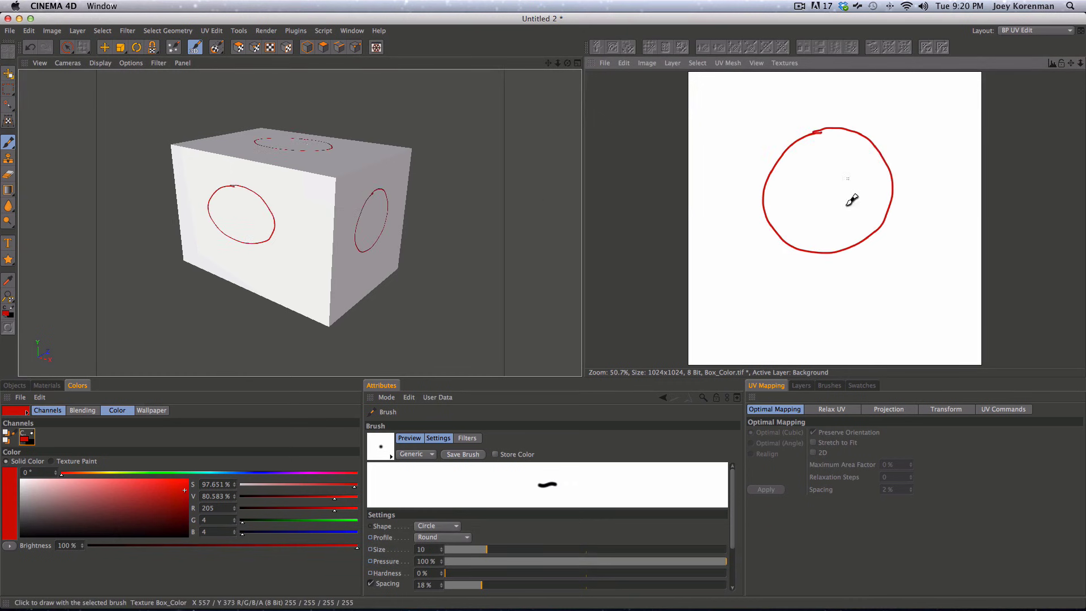
- Examine from several angles how the painted circle is stretched on the cube's different faces
key(3)
drag(274, 233, 395, 152)
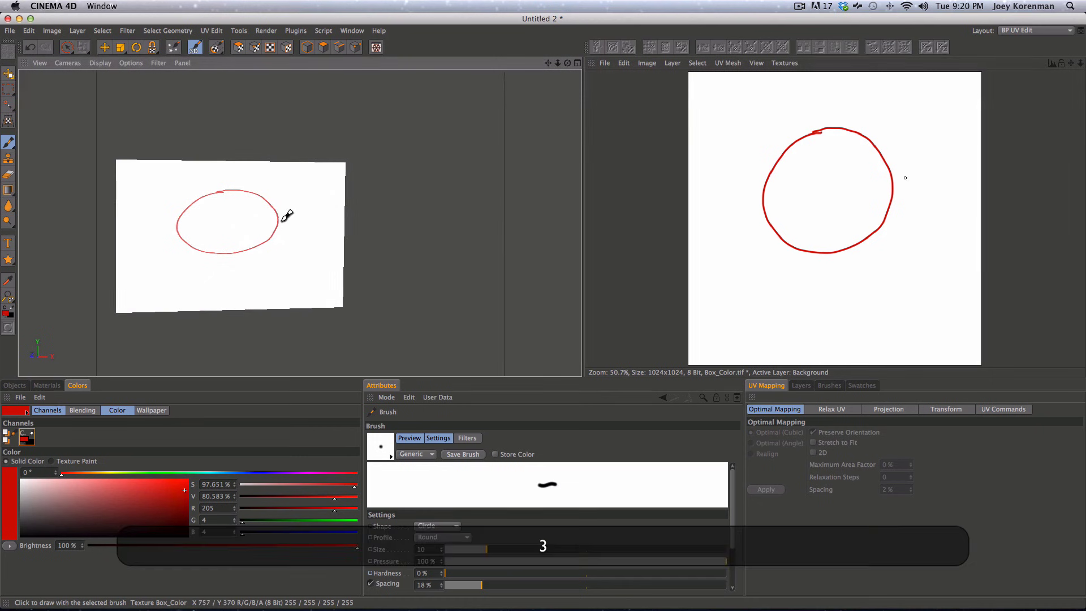
alt+drag(287, 213, 368, 238)
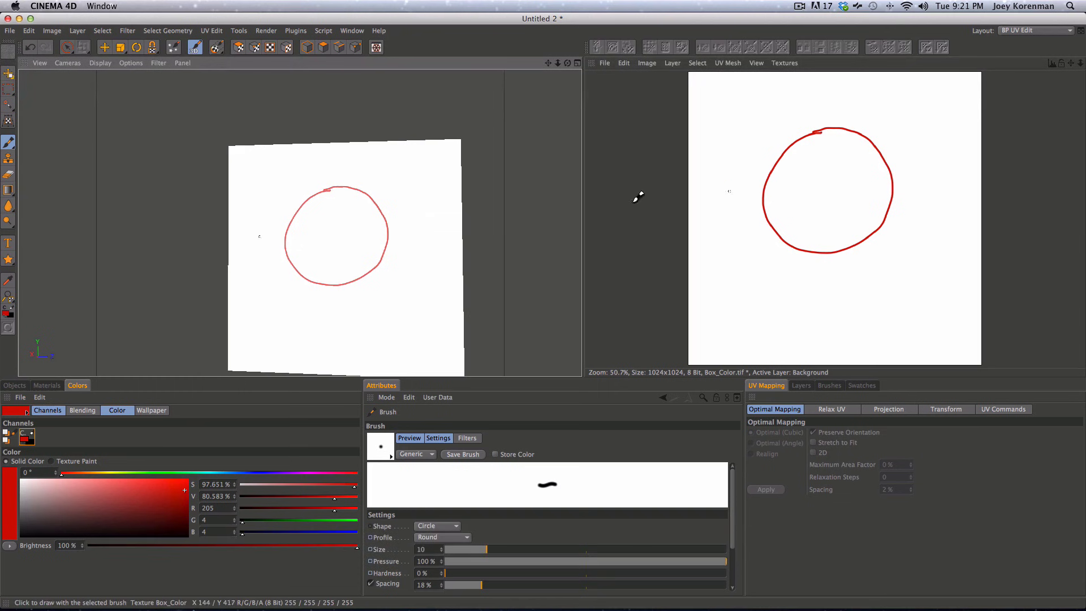
drag(637, 194, 303, 172)
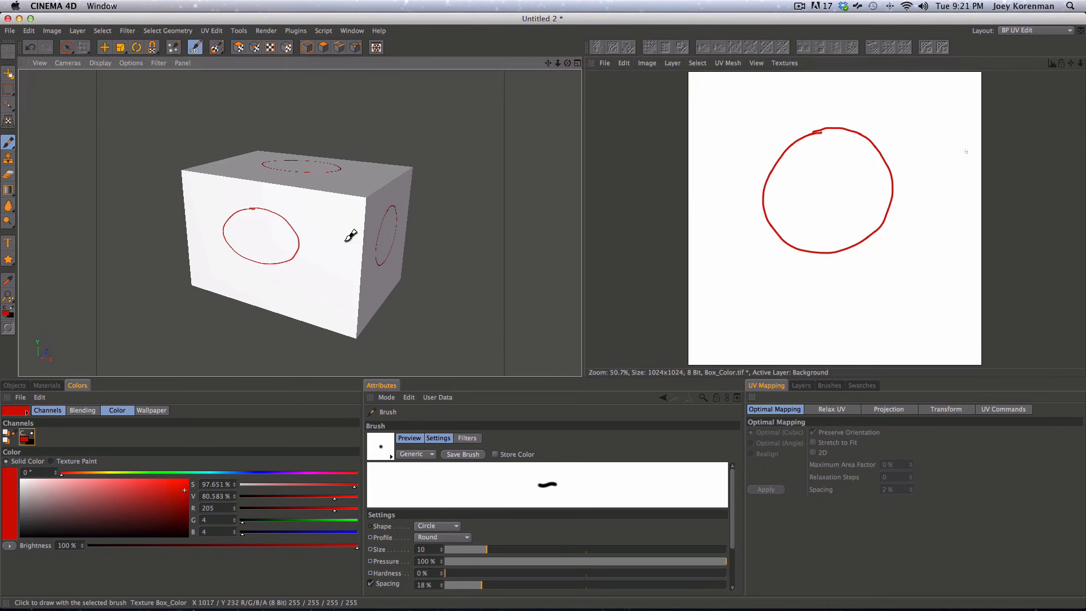
alt+drag(359, 235, 460, 177)
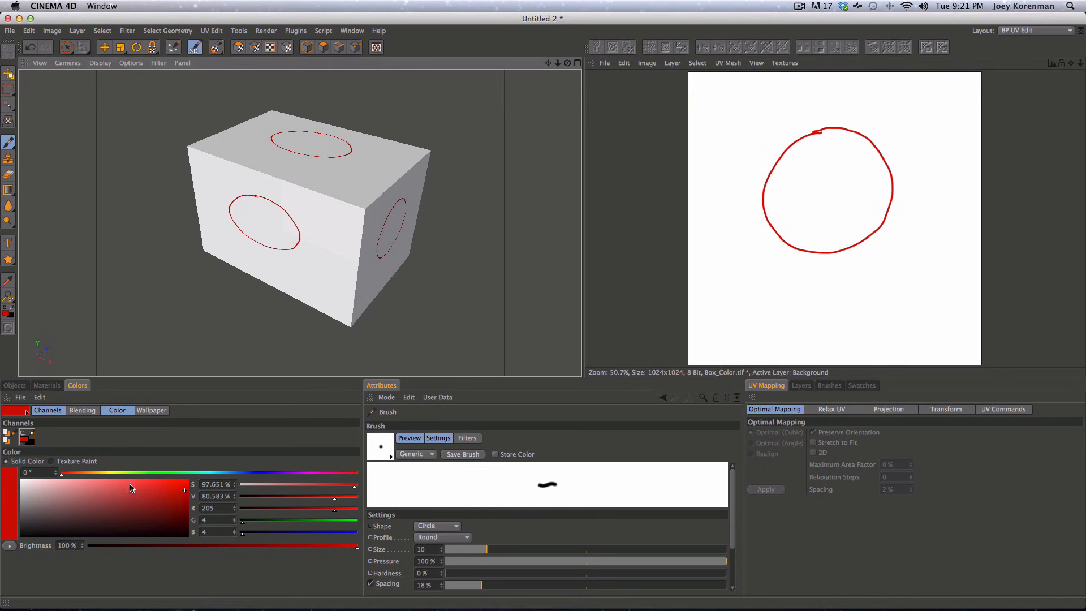
click(14, 386)
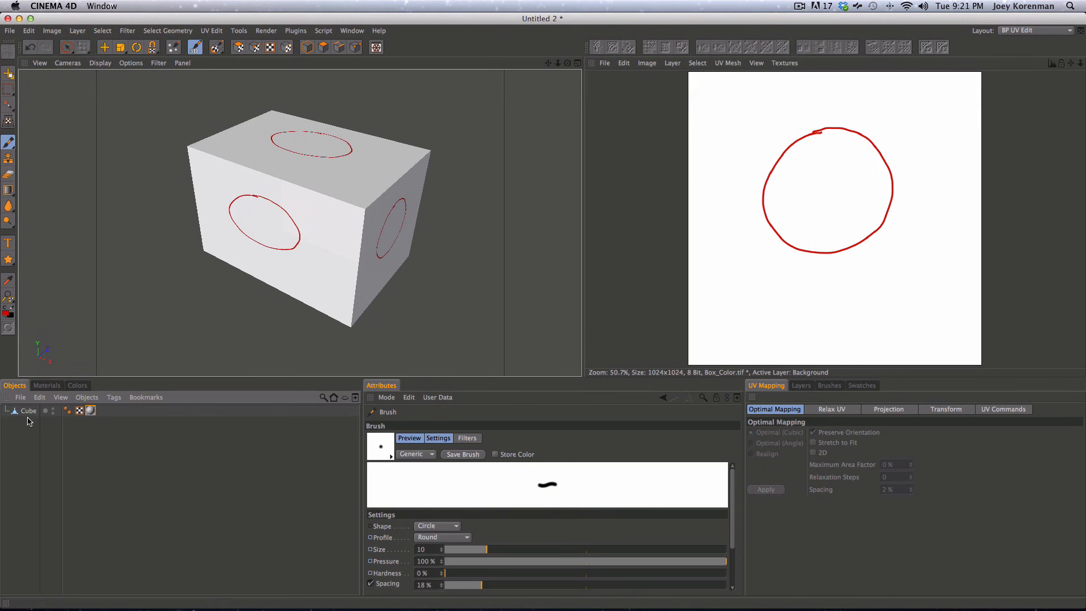
click(55, 387)
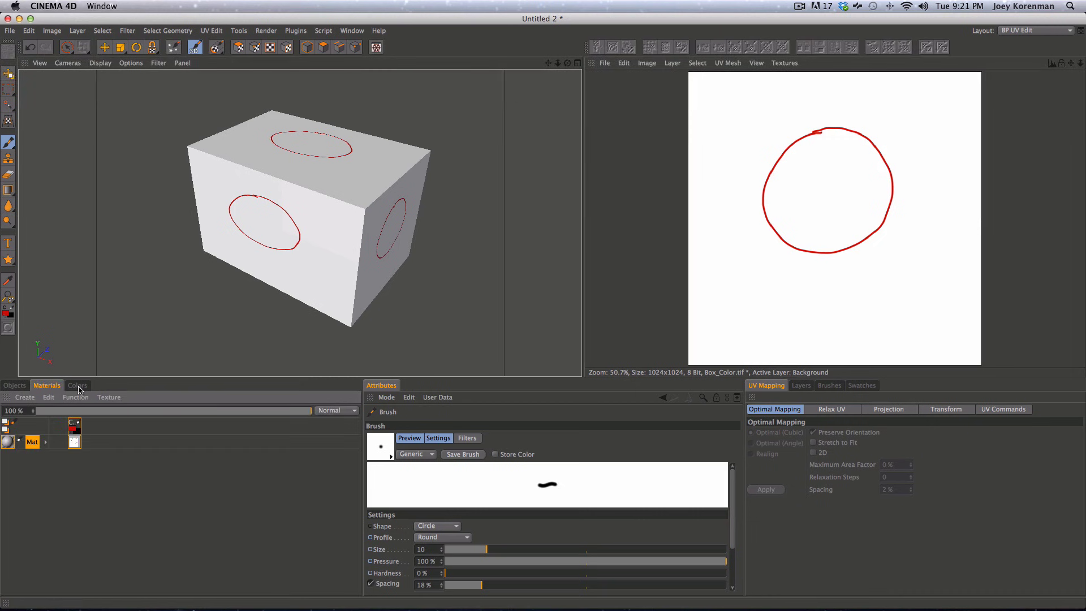
click(78, 386)
click(47, 386)
click(7, 90)
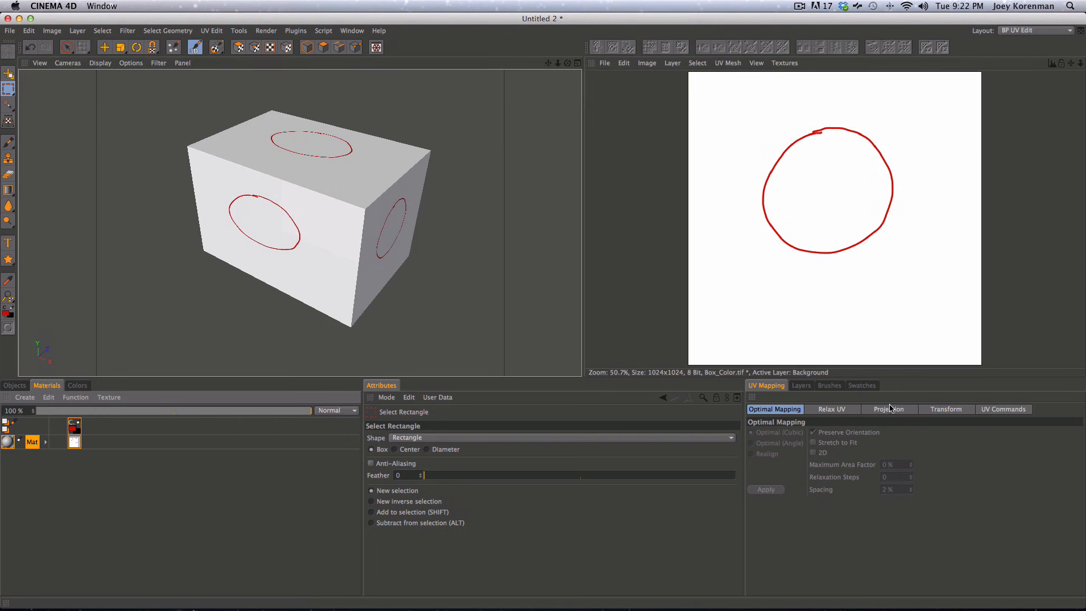
- Show the layers of the Box_Color texture and activate the Brush tool for painting
click(802, 388)
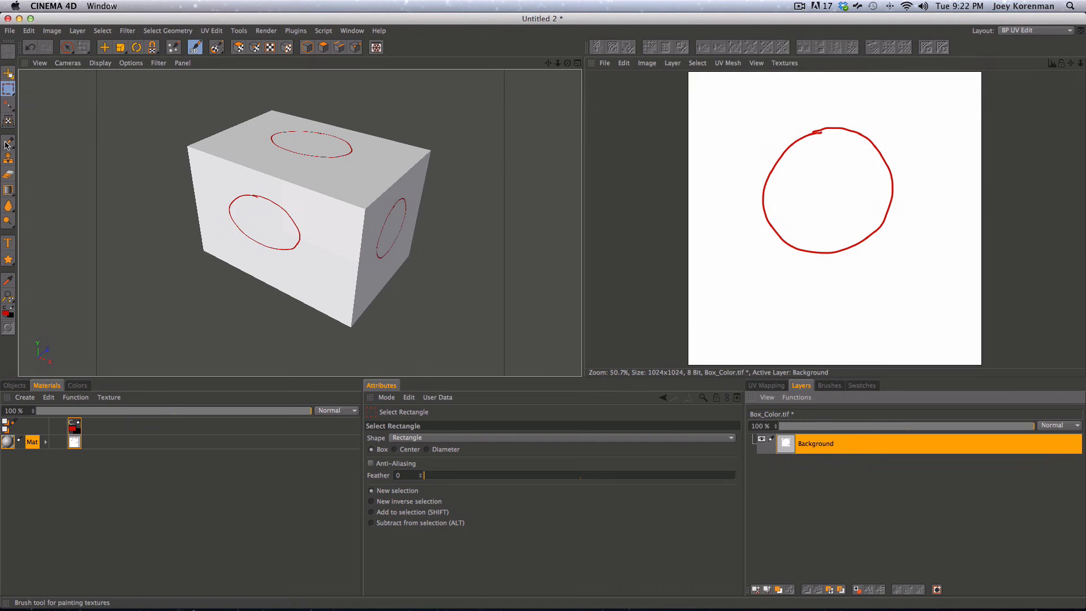
drag(8, 143, 221, 264)
click(23, 153)
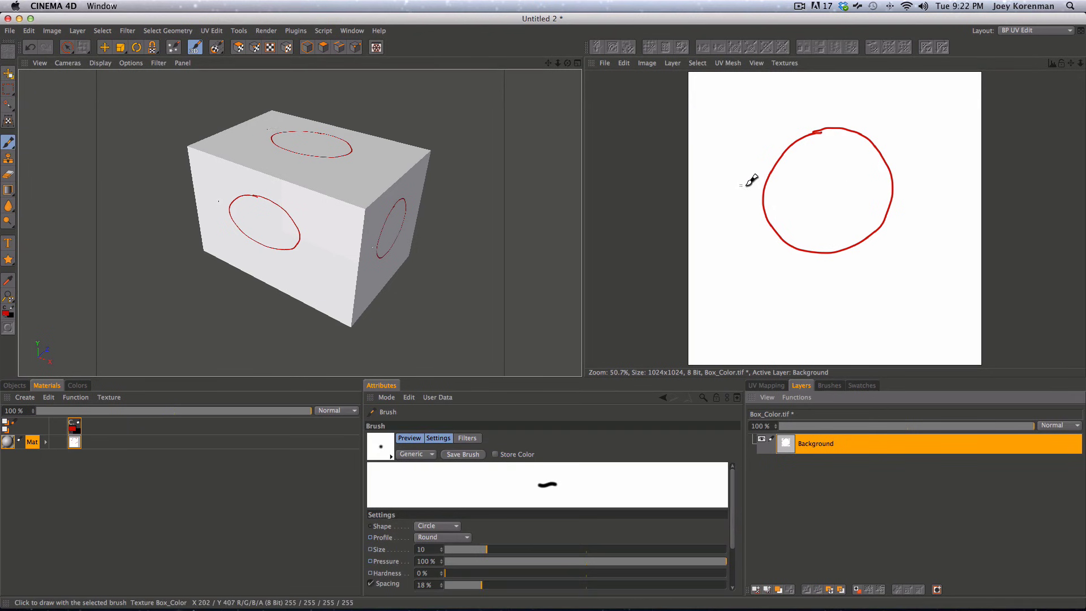
- Set the Brush size to 68 and cover the red circle with white picked from the texture
drag(505, 549, 560, 549)
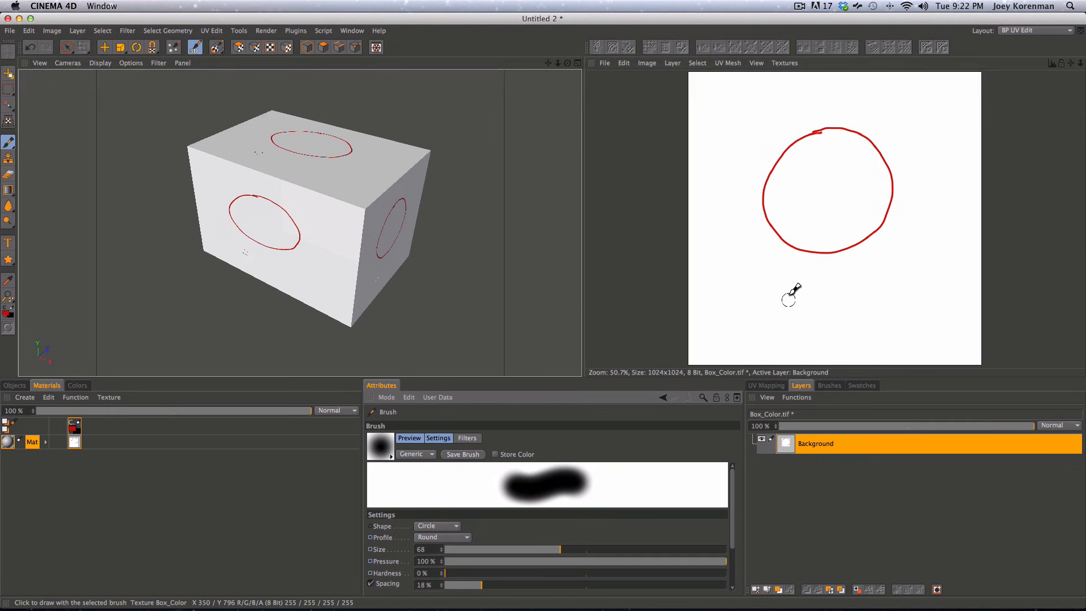
mouse_move(793, 249)
super+mouse_down()
mouse_move(770, 211)
mouse_move(785, 148)
mouse_move(830, 116)
mouse_move(906, 169)
mouse_move(868, 138)
mouse_move(897, 198)
mouse_move(882, 226)
mouse_move(798, 242)
super+mouse_up()
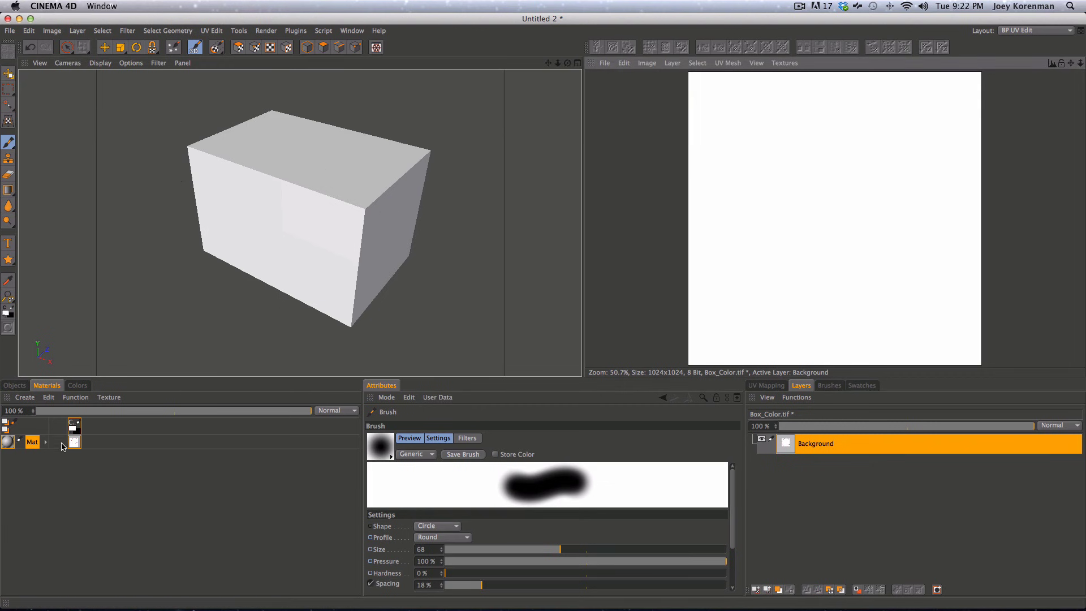
- Select the cube, switch to a UV editing mode, and make the UV Mapping Projection options available
click(15, 385)
click(27, 410)
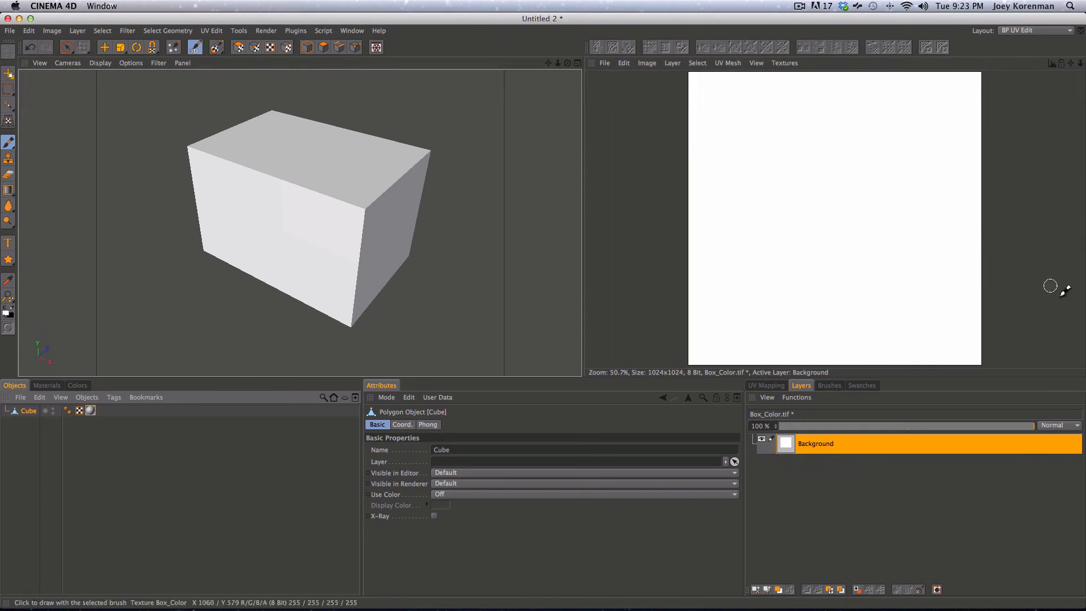
click(765, 387)
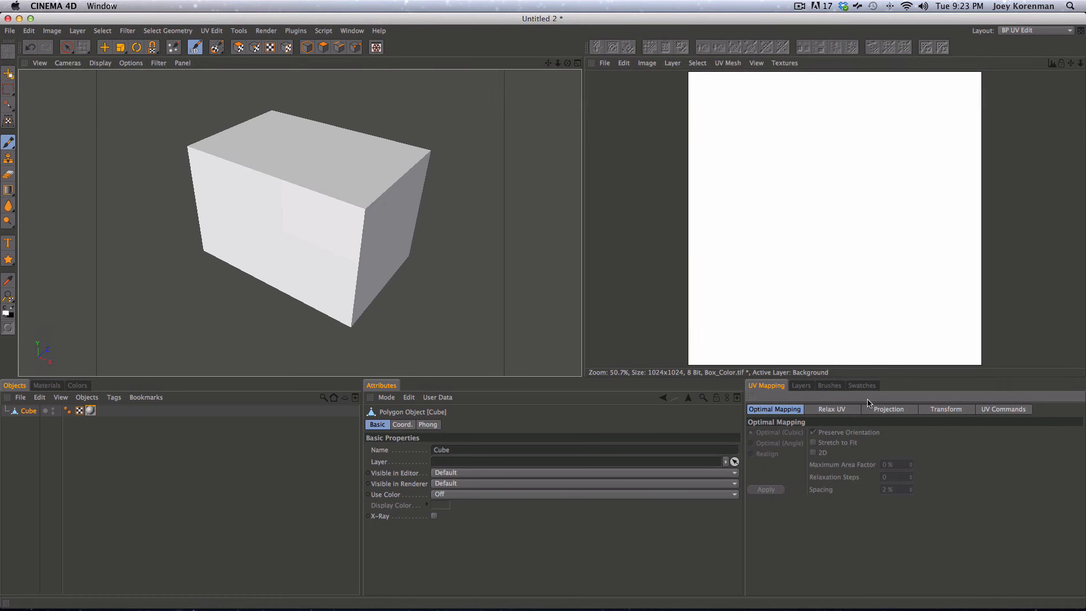
click(886, 410)
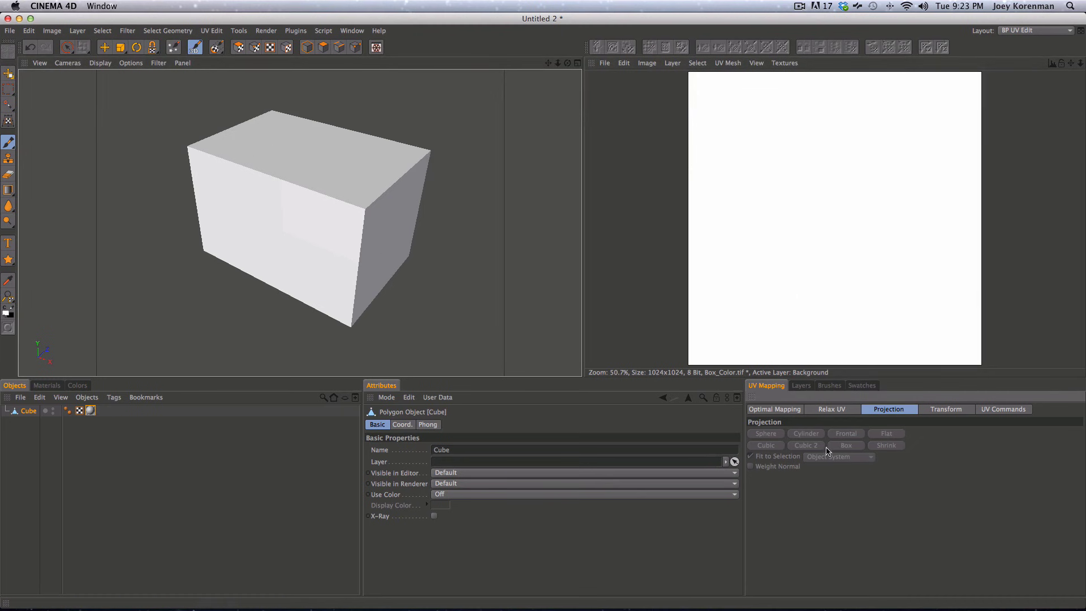
click(238, 49)
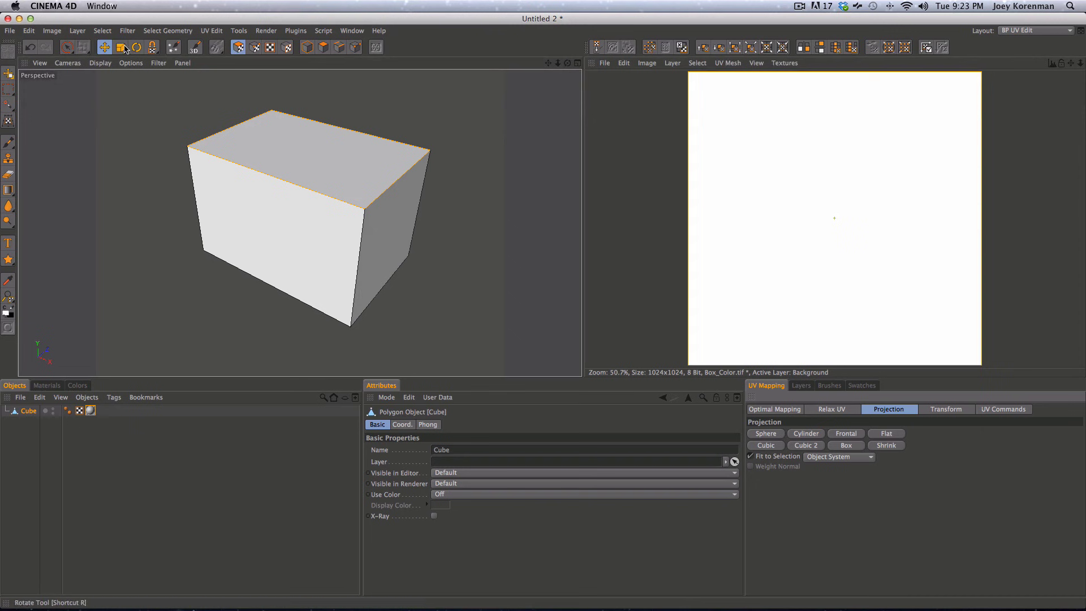
- Deselect all of the cube's polygons so that the projection applies to the whole object
click(102, 30)
mouse_move(128, 30)
click(226, 22)
click(167, 30)
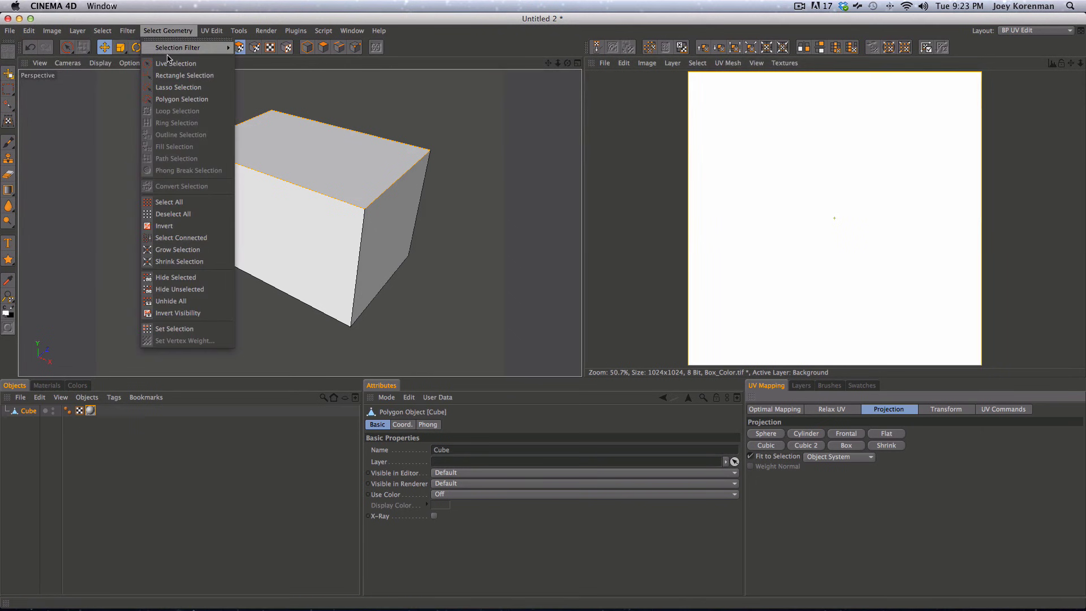
click(220, 213)
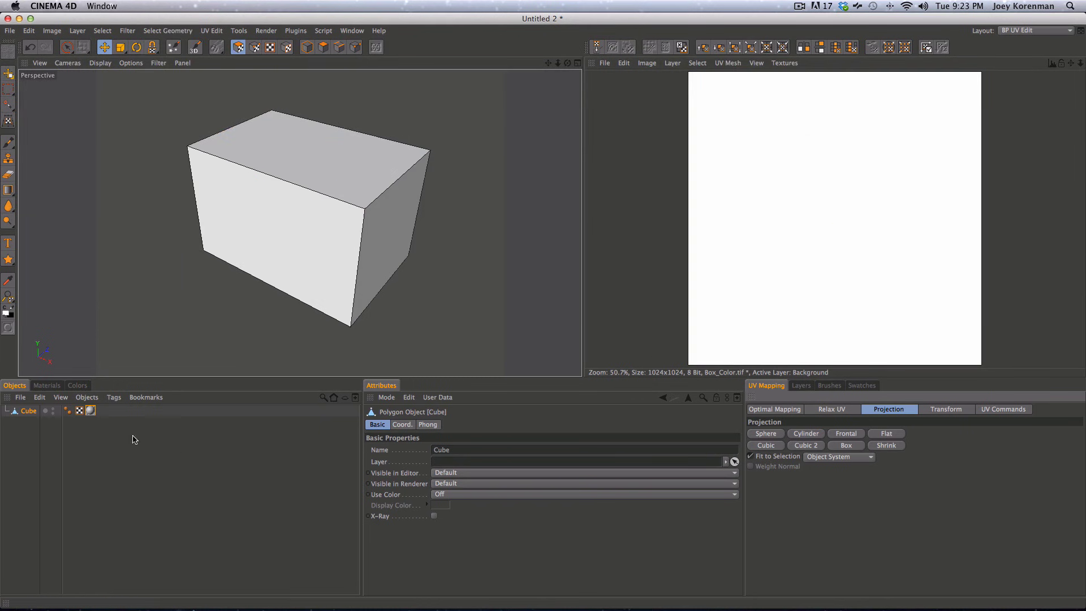
click(236, 46)
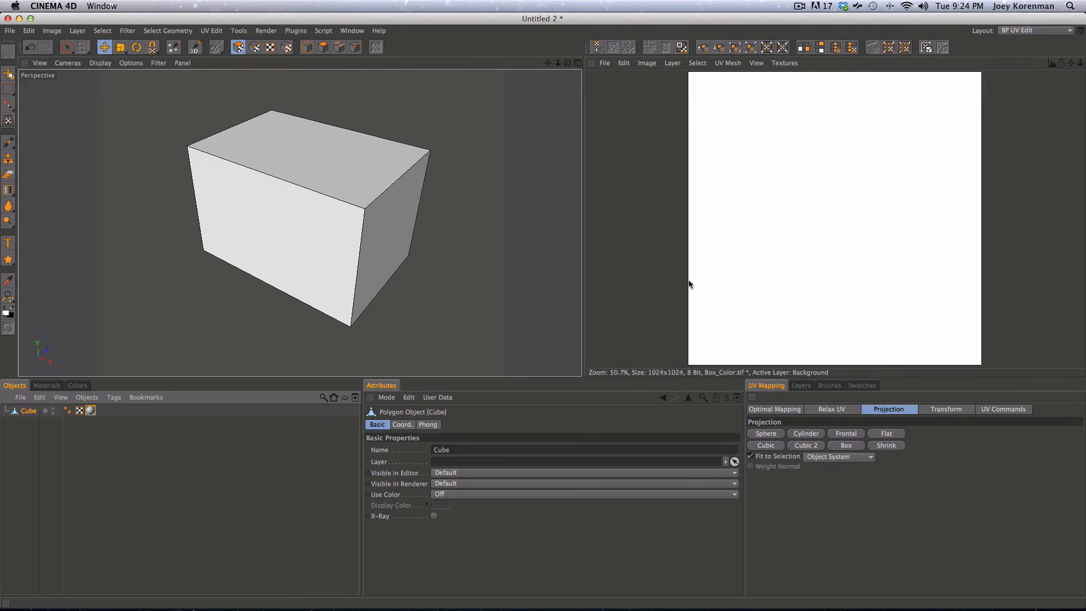
- Try the Sphere and Cubic projections on the cube's UVs
click(769, 434)
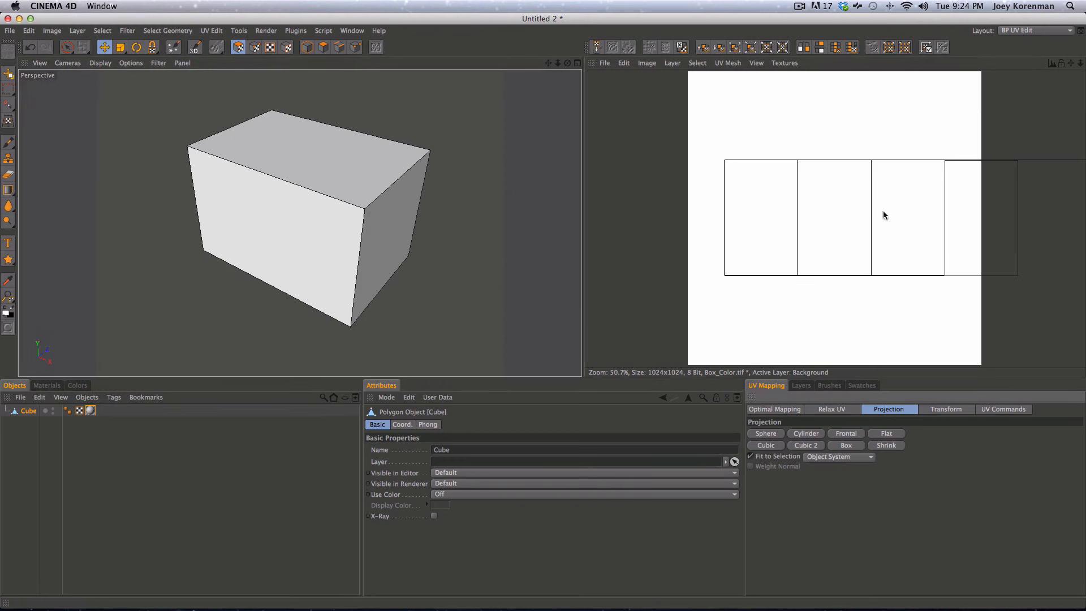
key(1)
drag(928, 244, 855, 225)
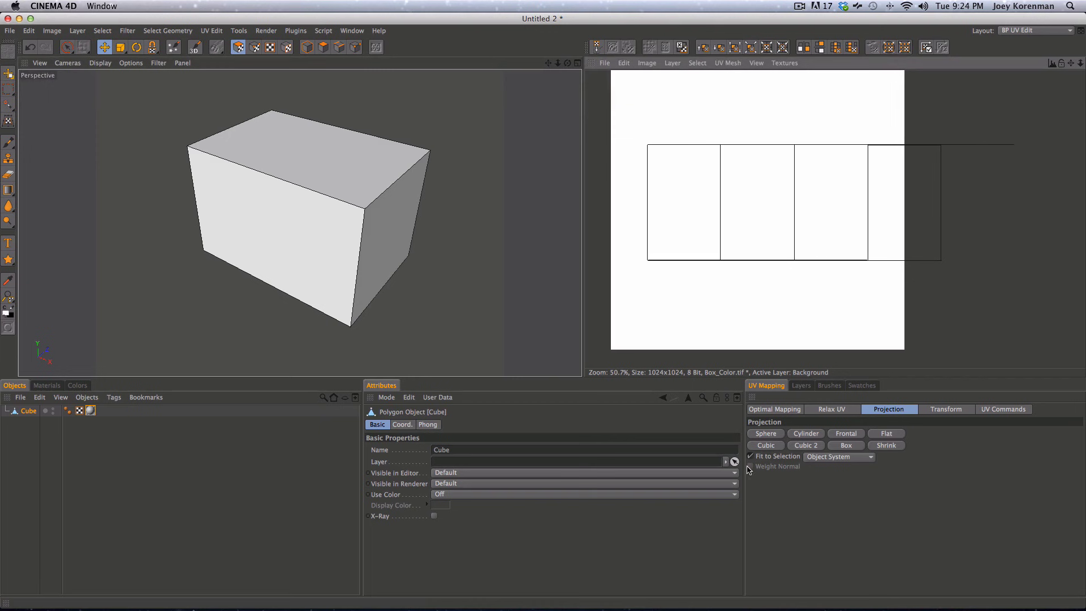
click(767, 445)
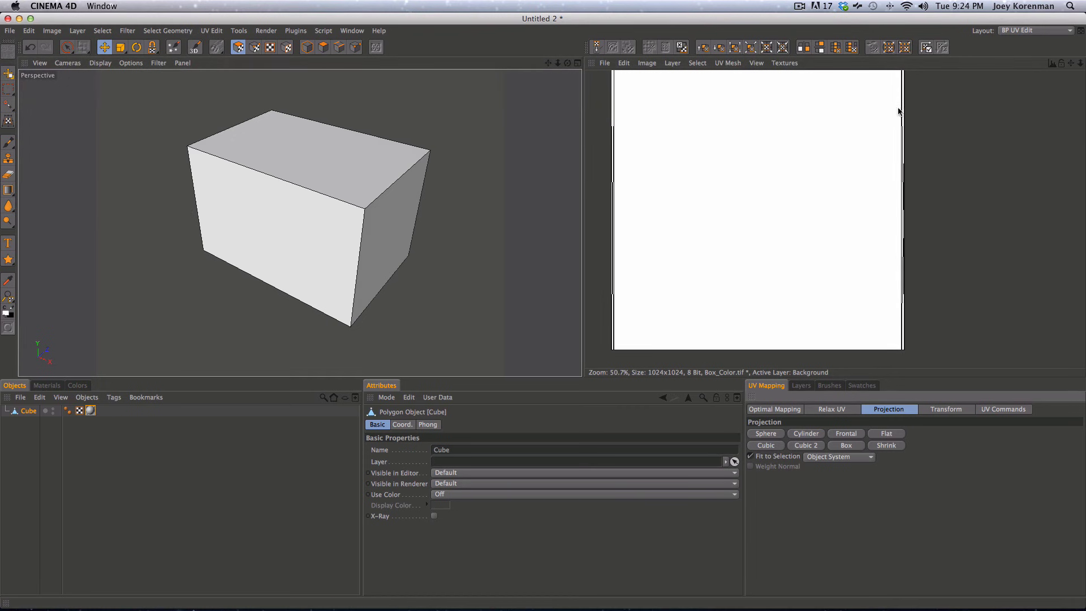
- Apply the Cubic 2 projection to the cube's UVs and hide the texture's Background layer
click(807, 446)
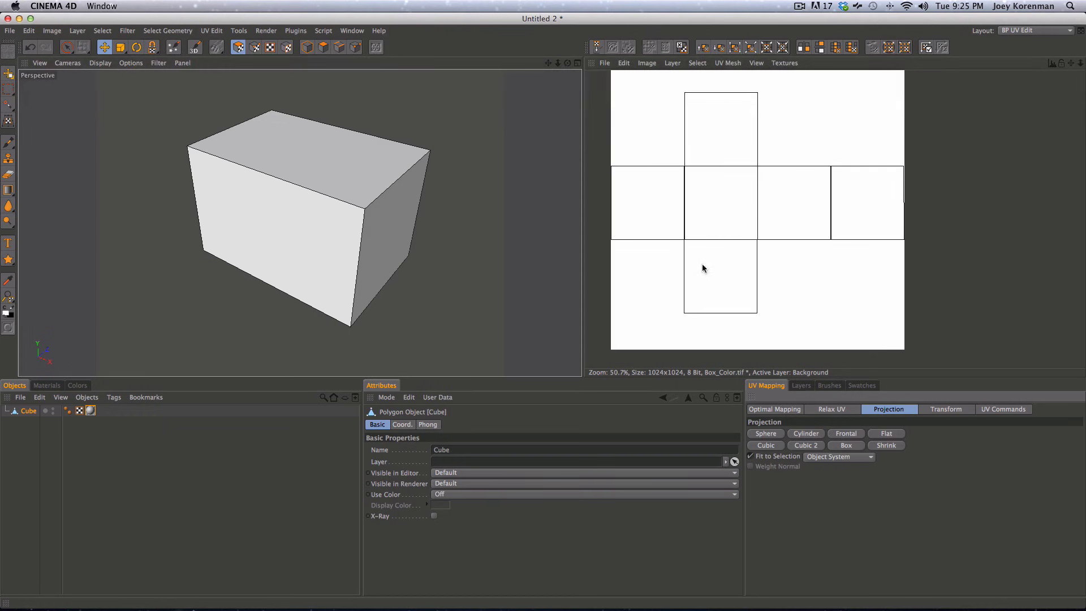
click(800, 385)
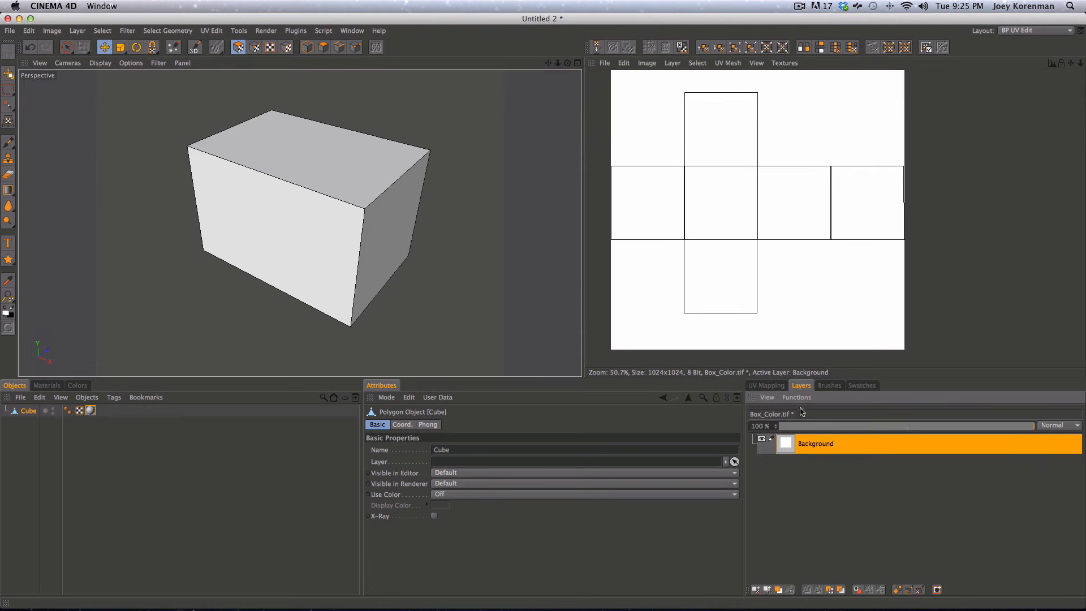
click(761, 440)
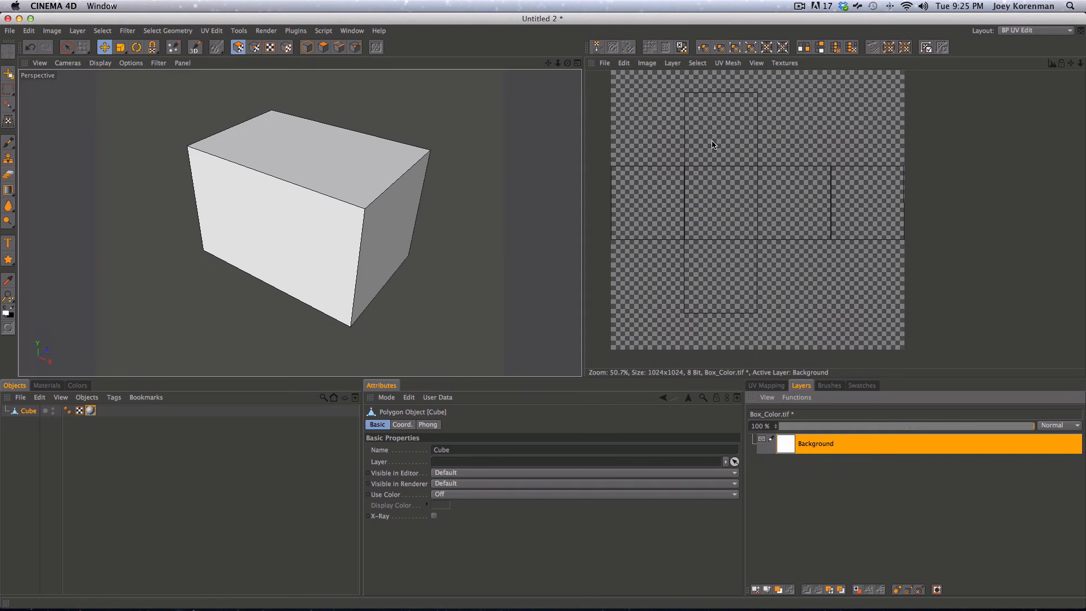
- Examine from several angles how the checkerboard squares are proportioned on the cube's faces compared with the flat UV layout
key(3)
drag(439, 267, 291, 197)
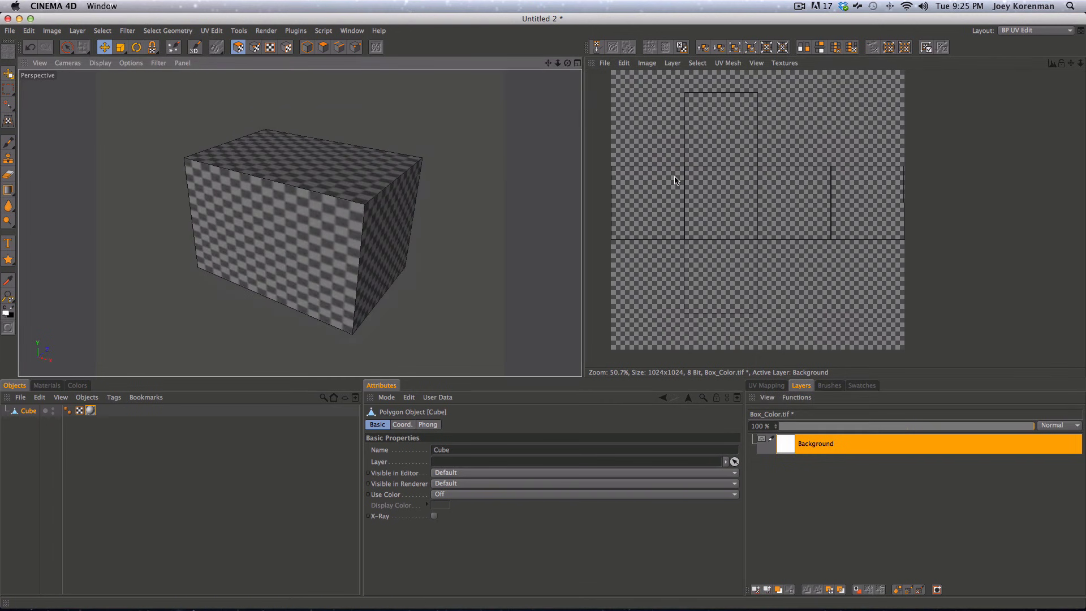
key(3)
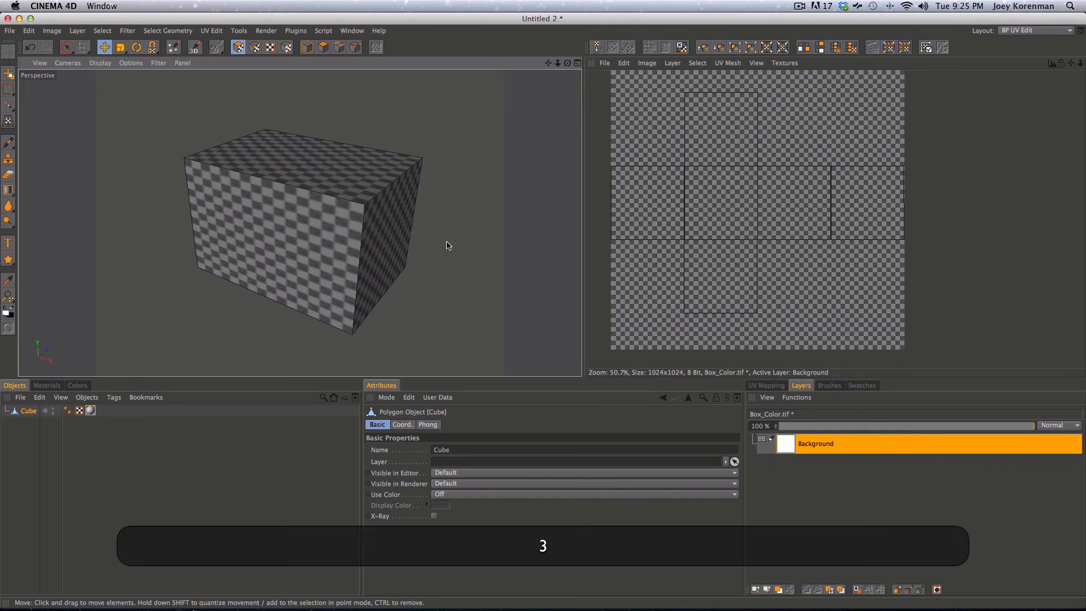
drag(449, 243, 604, 204)
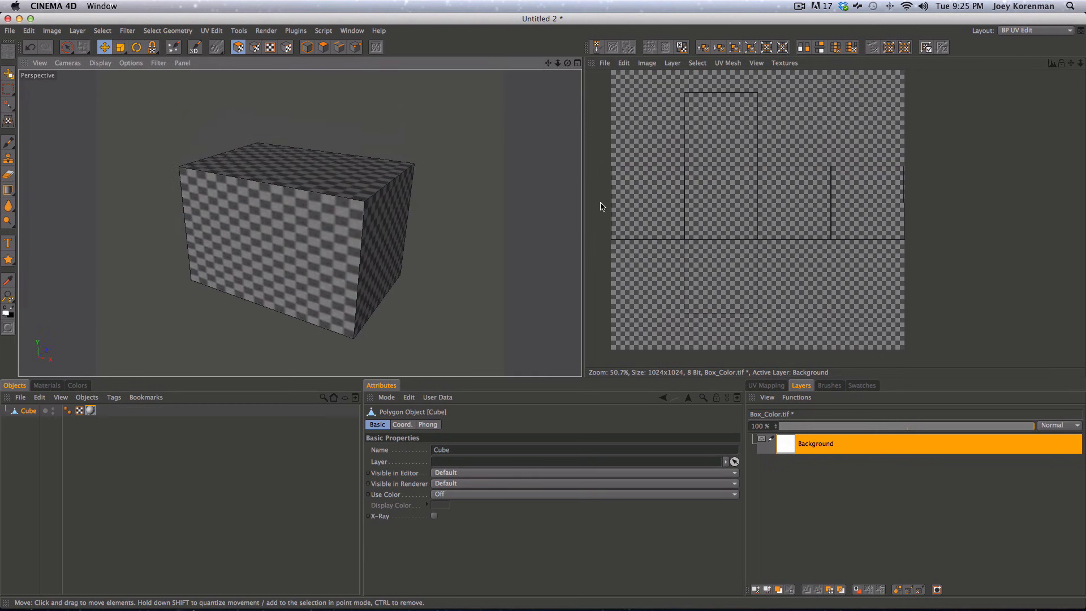
key(2)
drag(680, 216, 526, 267)
key(2)
key(3)
drag(337, 184, 414, 332)
drag(315, 218, 349, 325)
key(1)
key(3)
key(2)
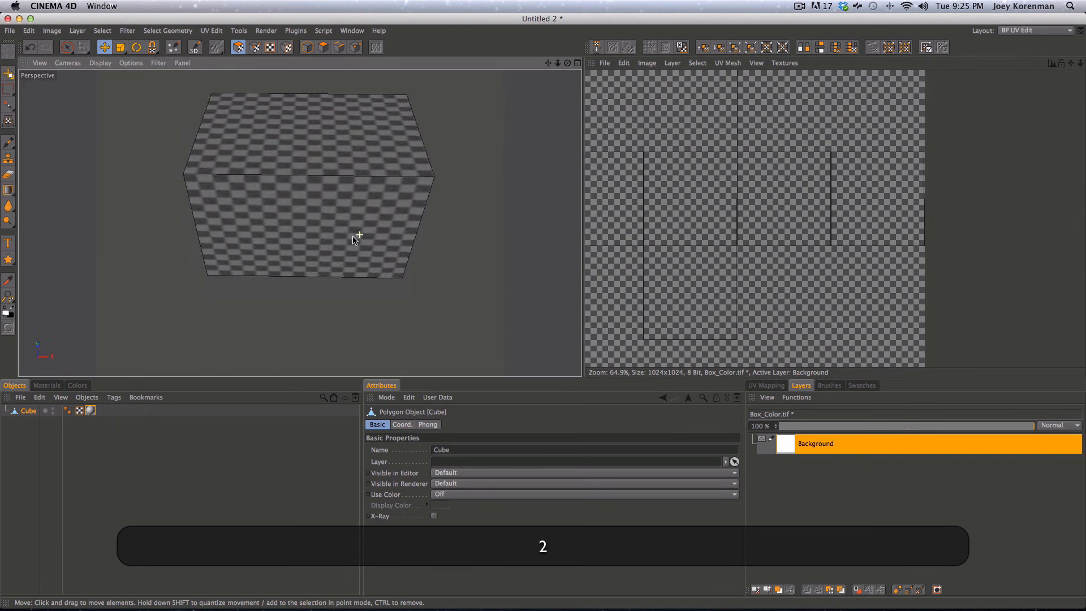
drag(359, 235, 298, 178)
key(1)
drag(298, 179, 248, 233)
key(3)
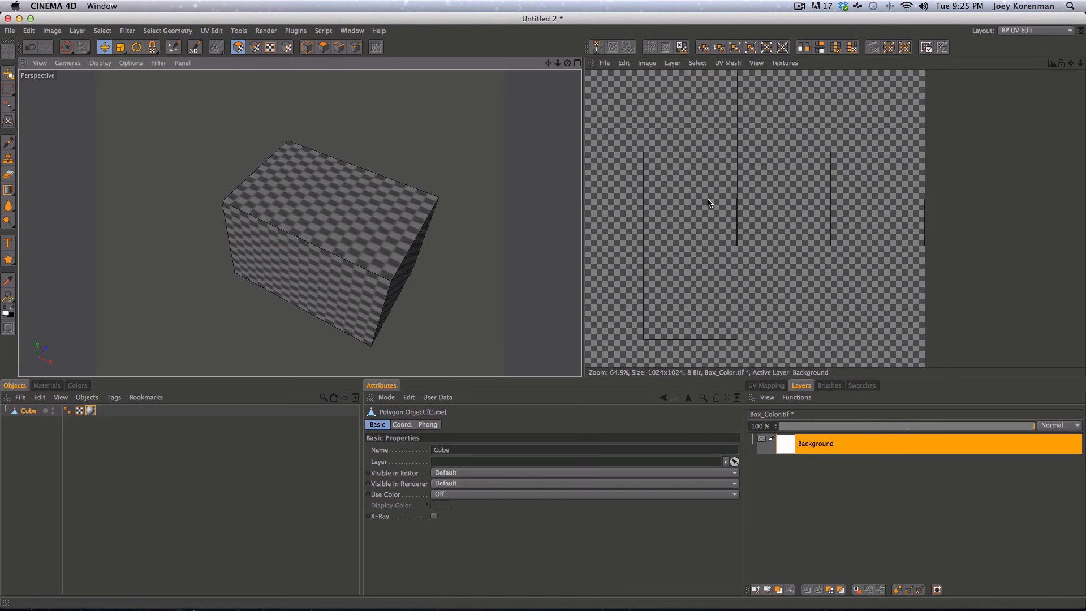
- Show the Background layer again and set the Brush's paint color to red, R 215, G 6, B 6
click(762, 439)
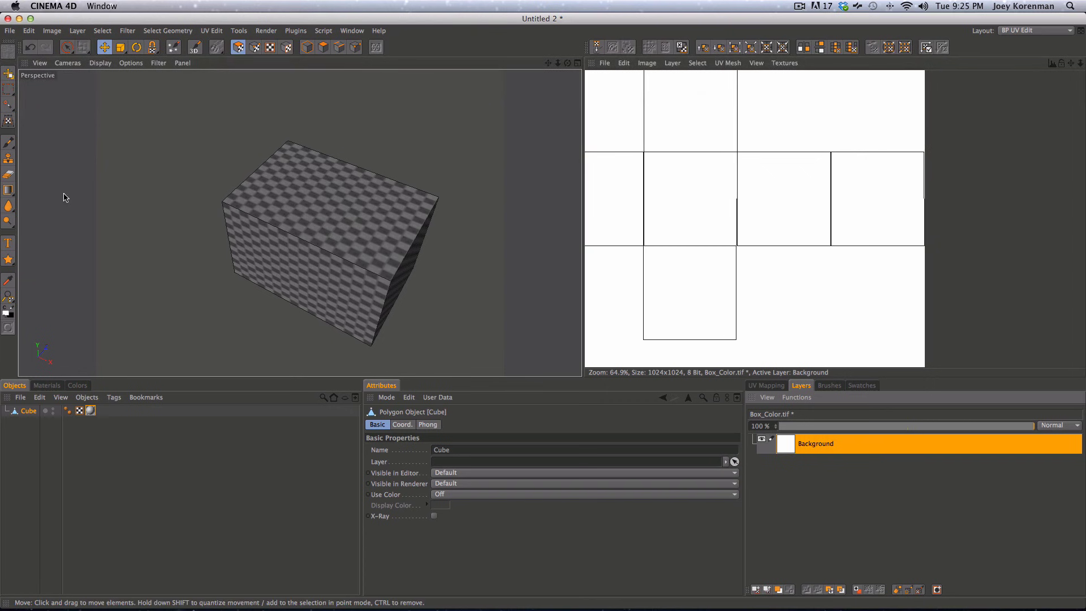
click(8, 142)
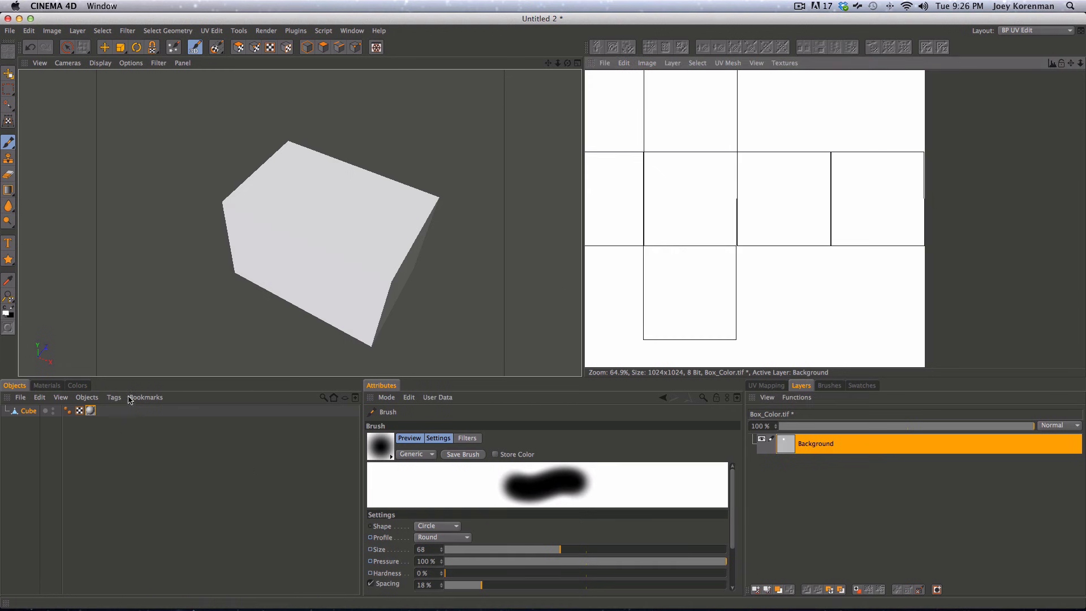
click(80, 385)
click(183, 487)
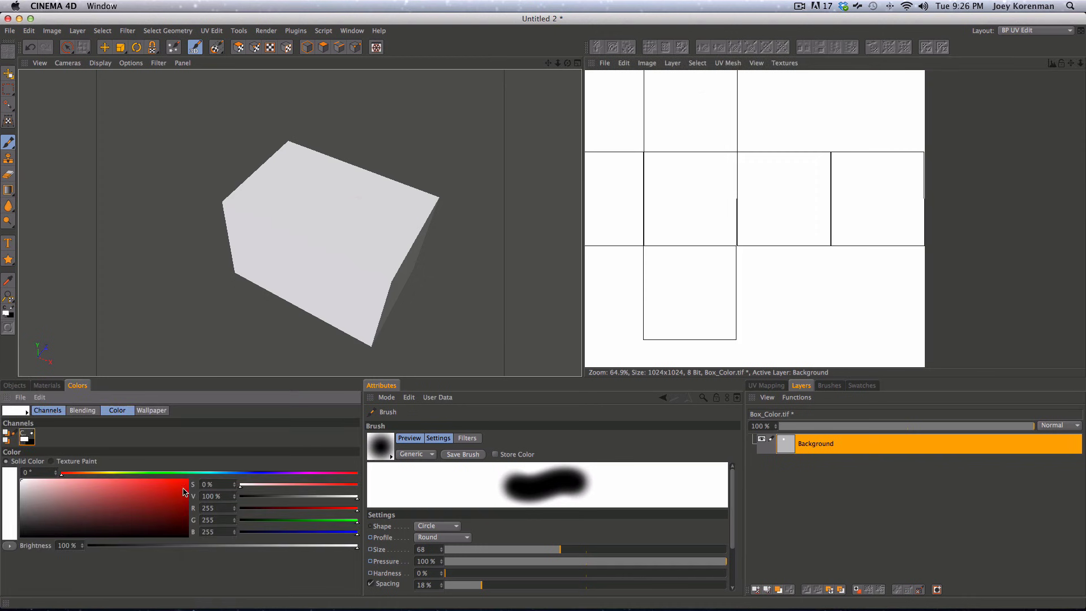
- Paint a trial red dot in the upper square of the UV cross, examine it on the cube, and undo it
click(690, 96)
drag(694, 90, 687, 104)
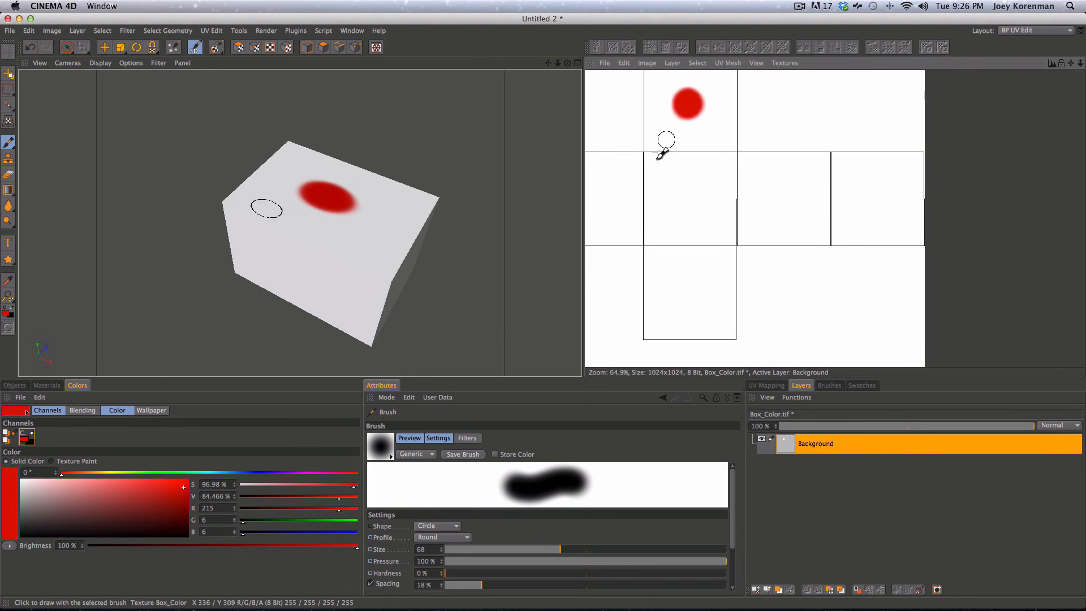
alt+drag(310, 232, 373, 367)
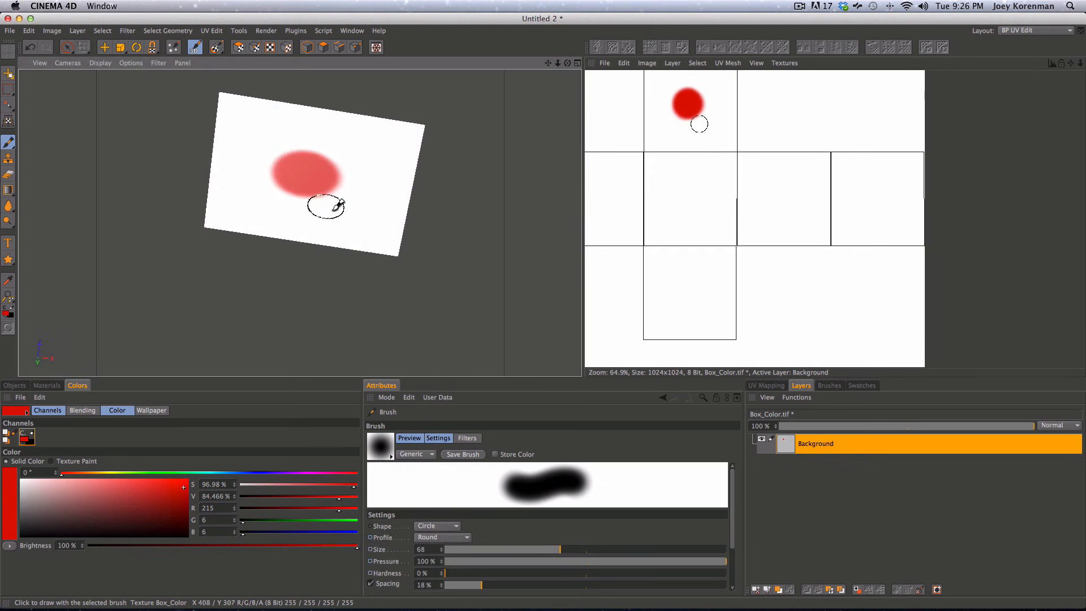
key(3)
drag(323, 229, 318, 113)
key(2)
drag(734, 187, 580, 292)
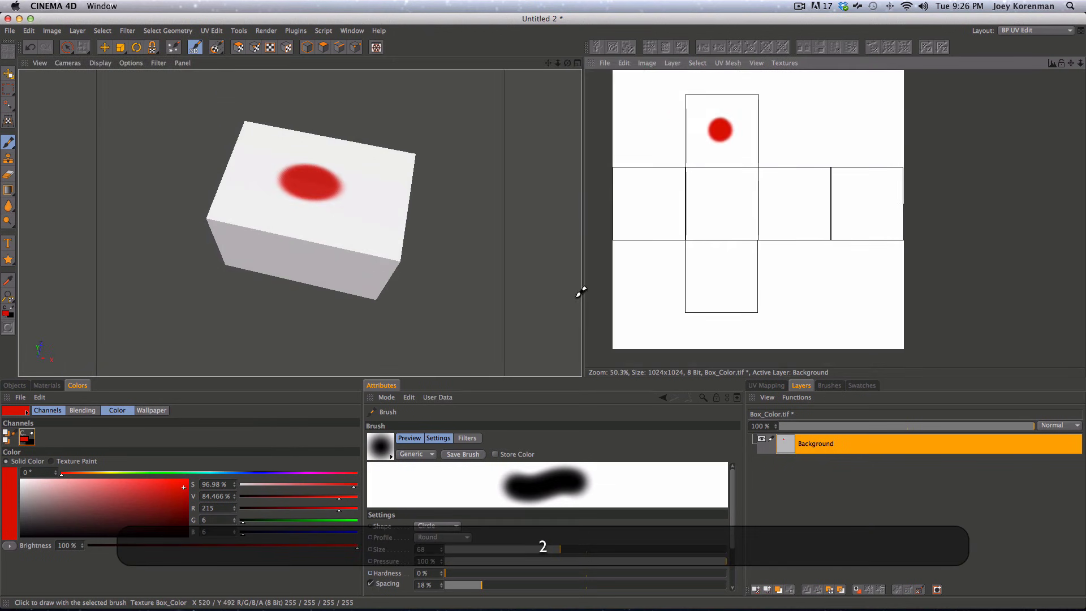
key(1)
drag(720, 138, 734, 165)
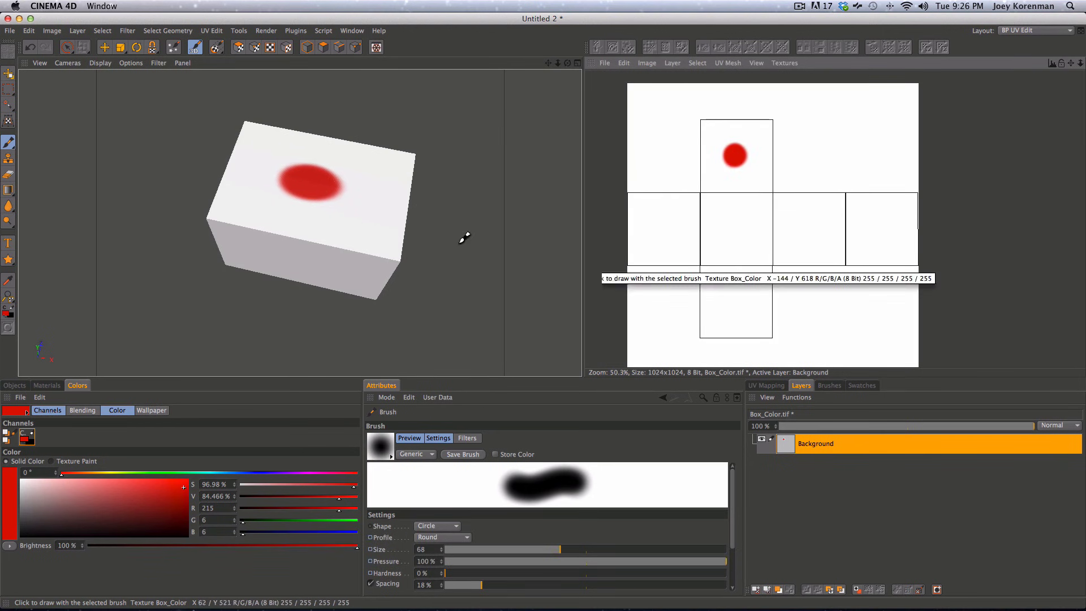
key(super+z)
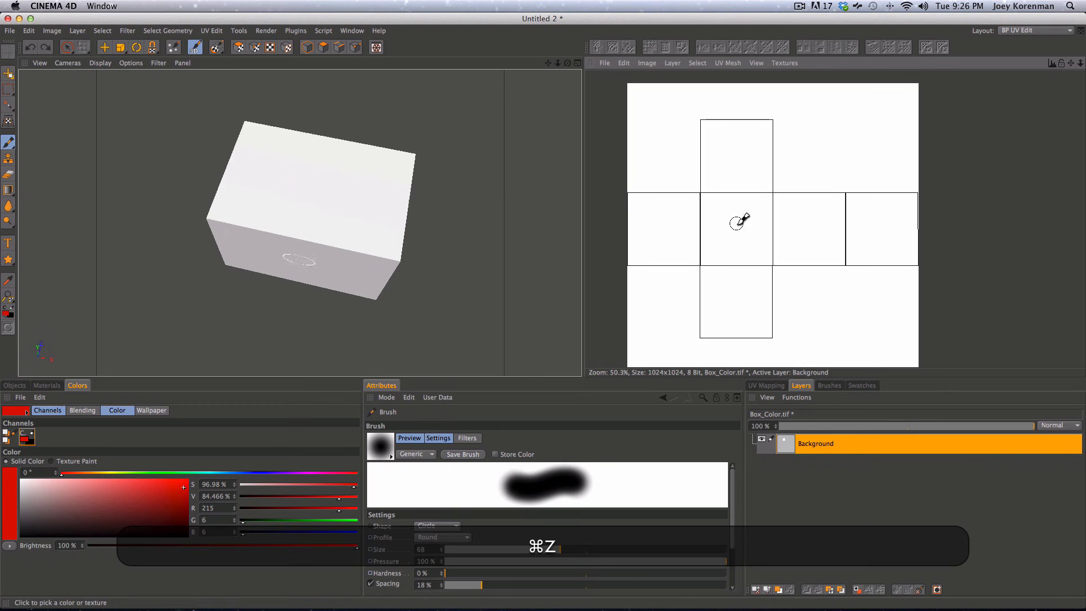
- Reselect the cube in UV editing mode and apply the Box projection to its UVs
click(14, 385)
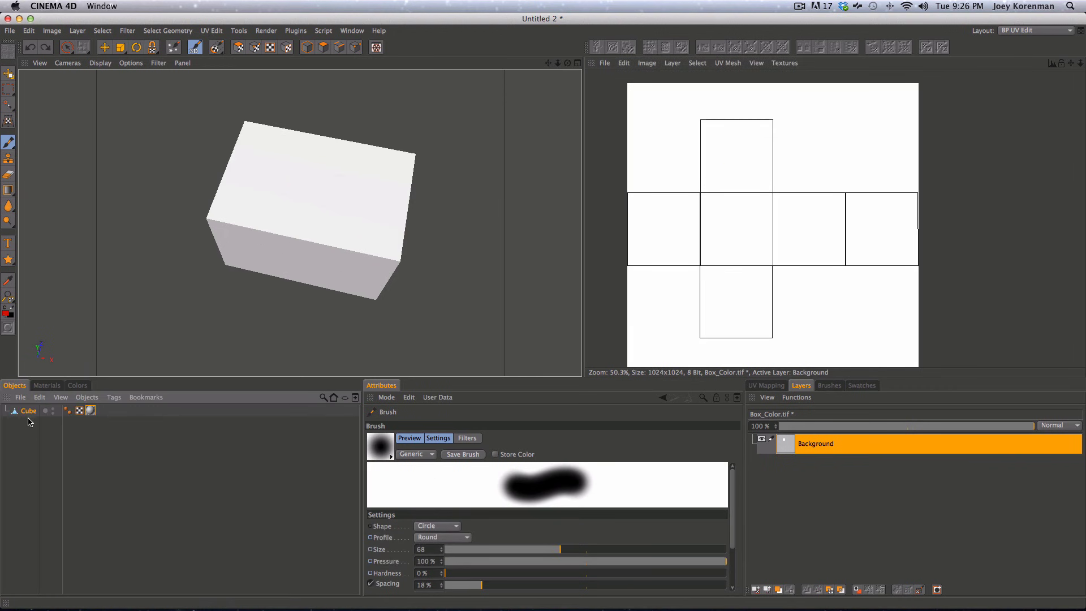
click(27, 411)
click(31, 430)
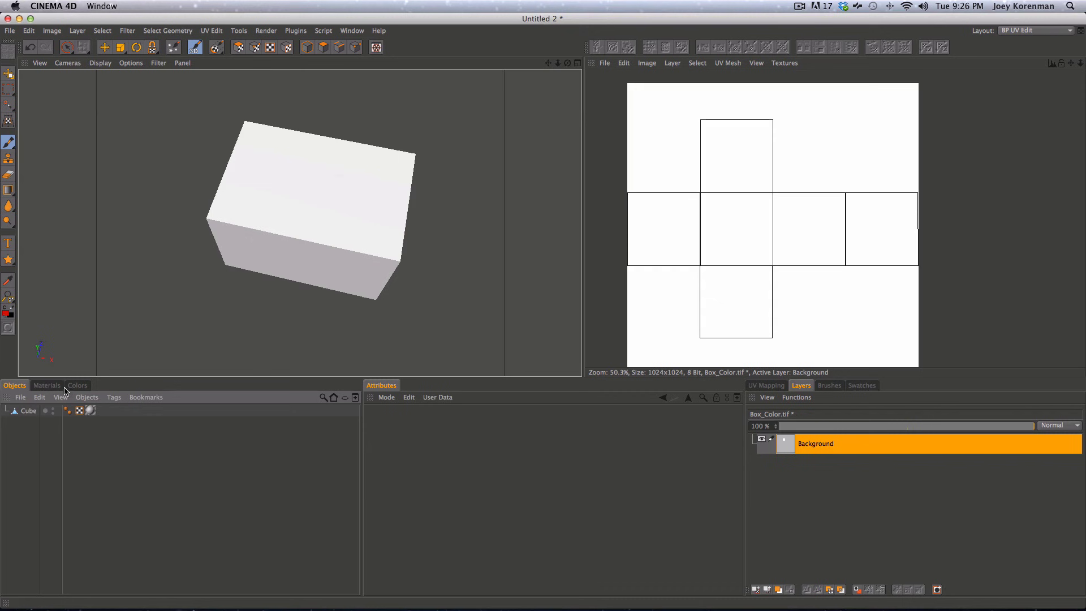
click(28, 412)
click(238, 48)
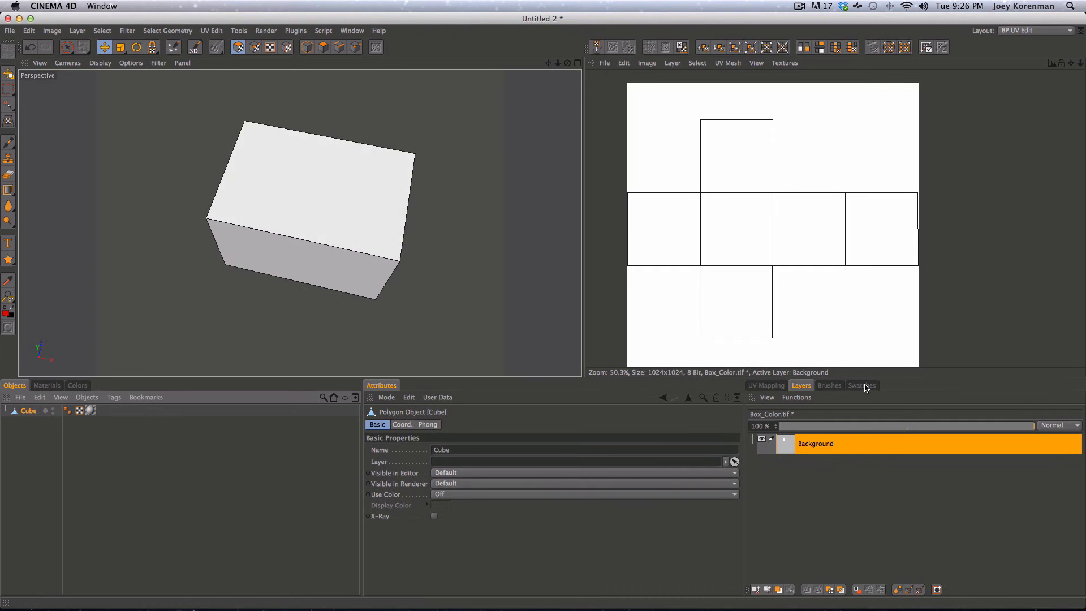
click(768, 389)
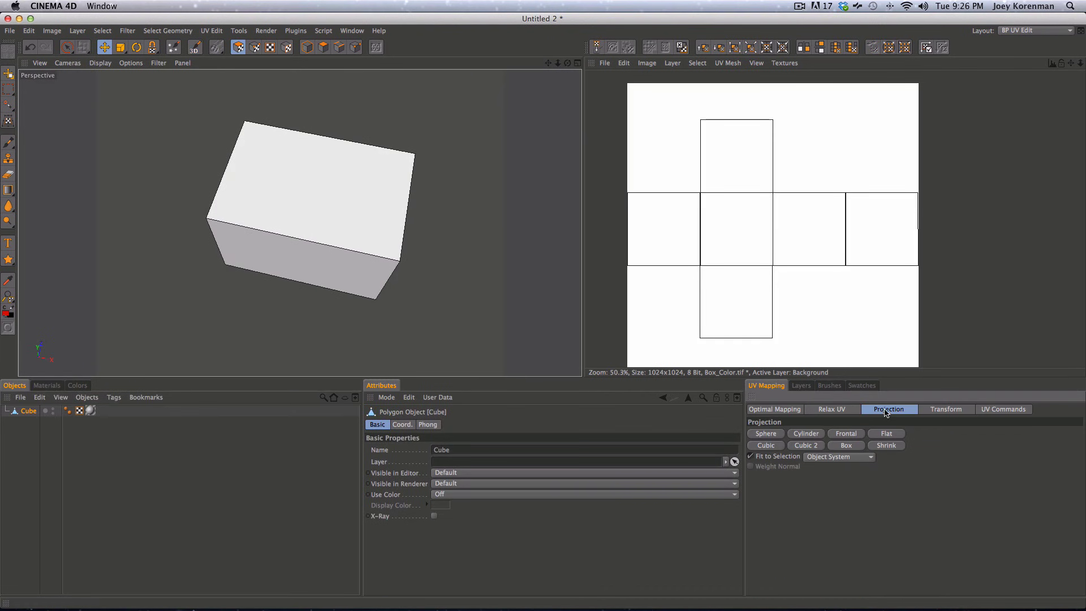
click(849, 446)
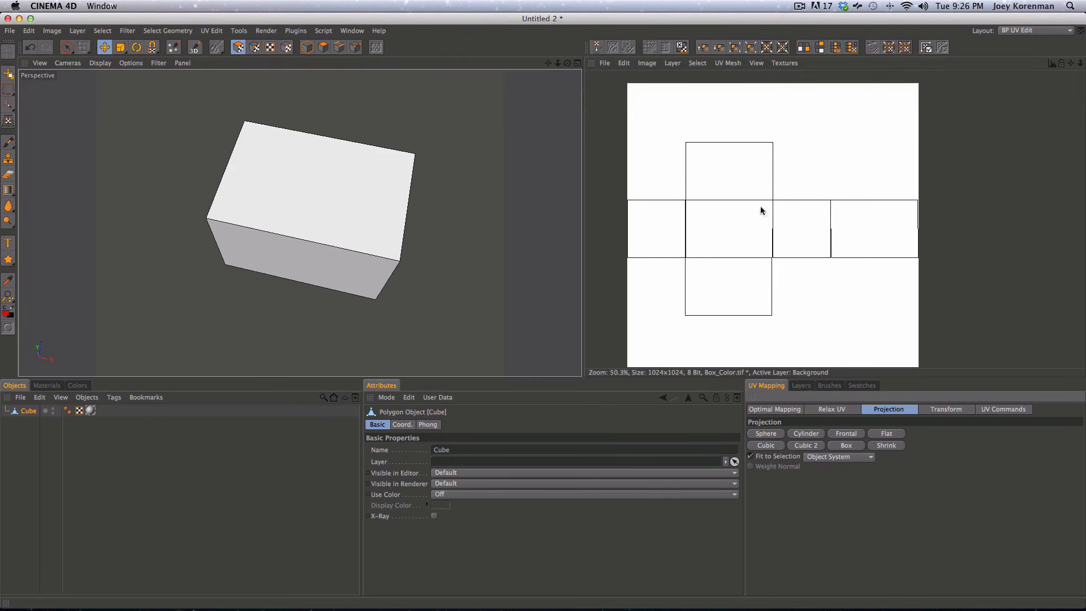
- Hide the Background layer and examine the proportions of the checkerboard on the cube's faces
click(801, 385)
click(761, 441)
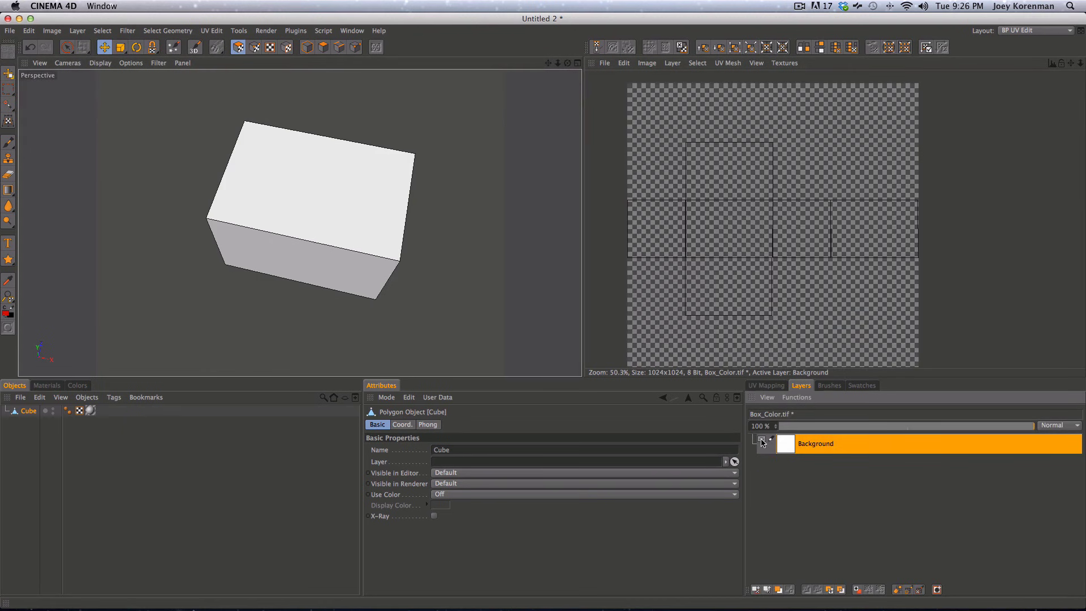
key(3)
drag(406, 285, 387, 313)
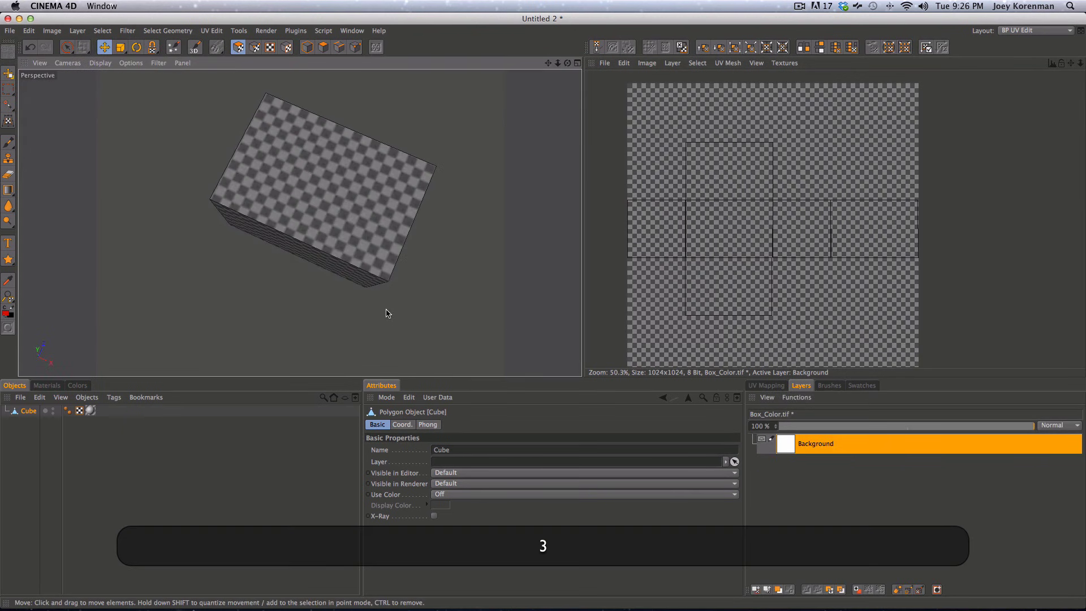
- Examine the checkerboard on the cube's remaining faces and show the Background layer again
drag(359, 178, 528, 210)
key(2)
drag(529, 210, 418, 242)
key(3)
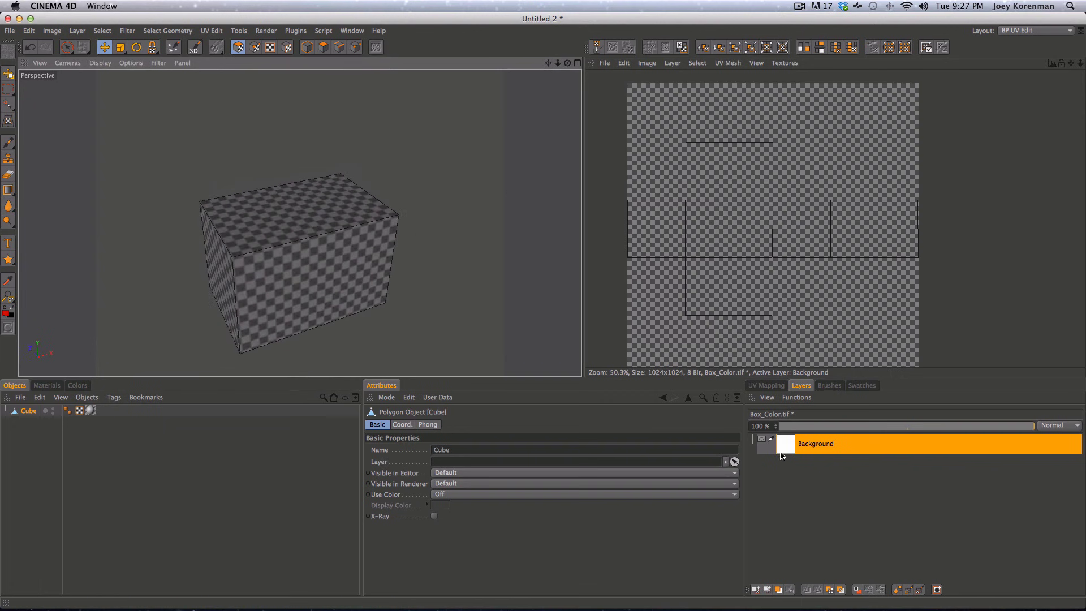
click(761, 439)
key(2)
drag(705, 254, 816, 230)
key(1)
key(2)
key(1)
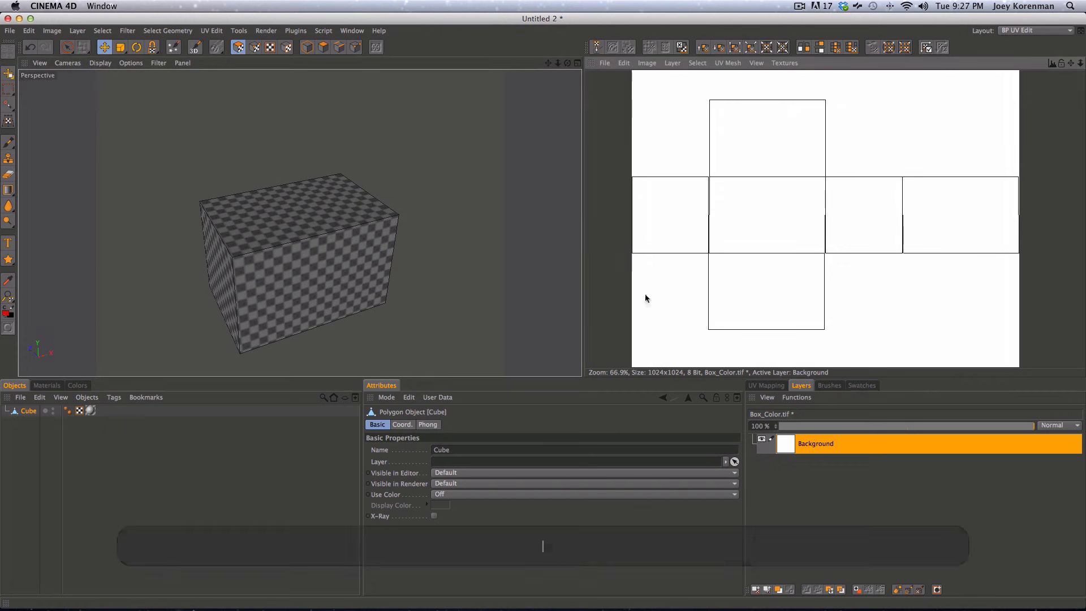
- Paint a soft red dot with the Brush in every rectangle of the UV cross and check the dots on the cube
click(8, 142)
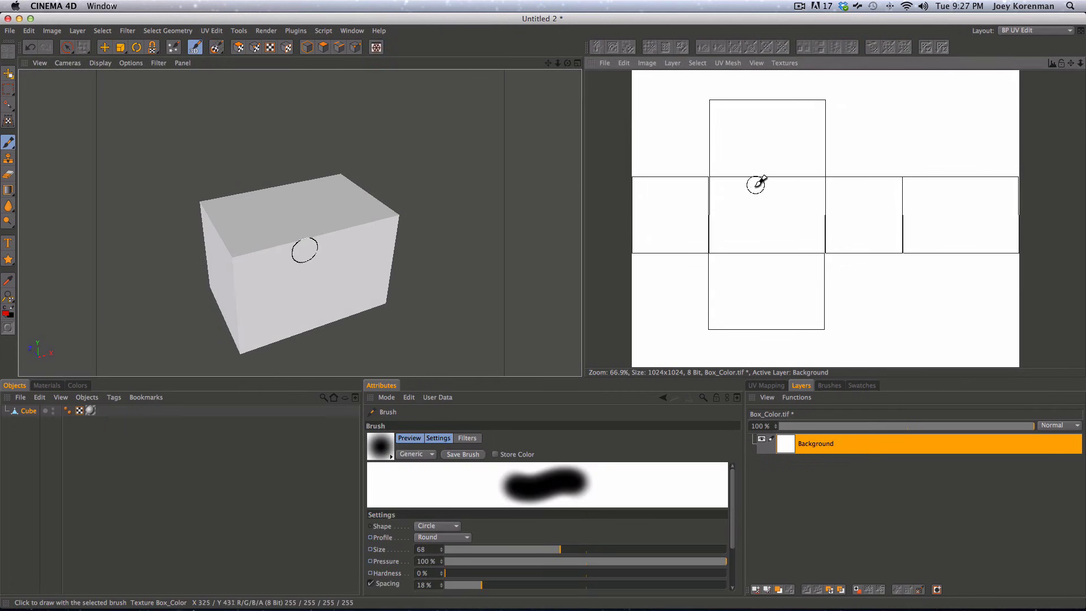
click(765, 213)
click(765, 134)
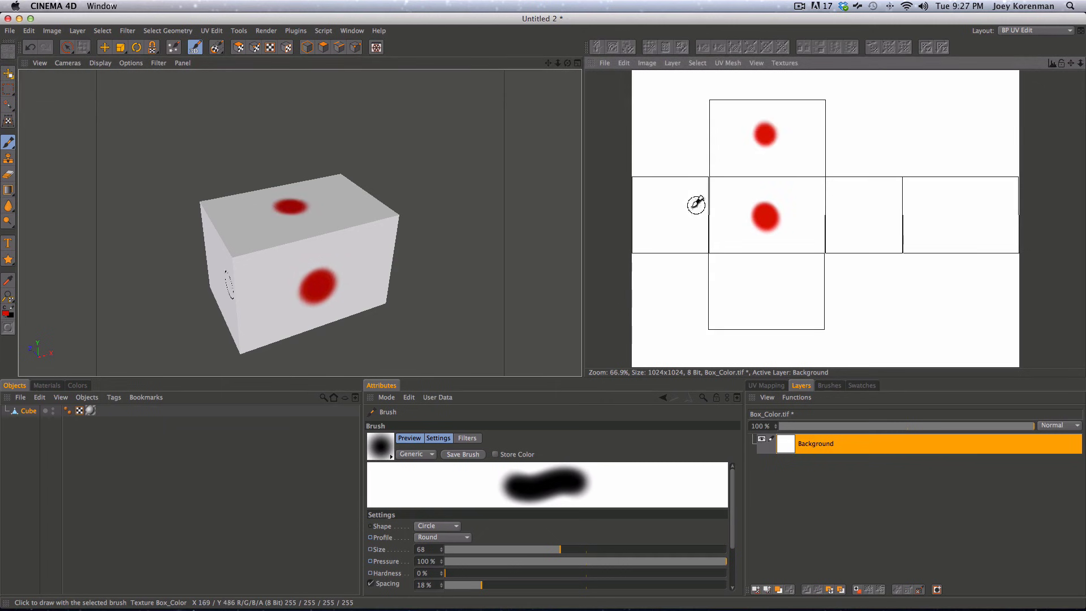
click(674, 215)
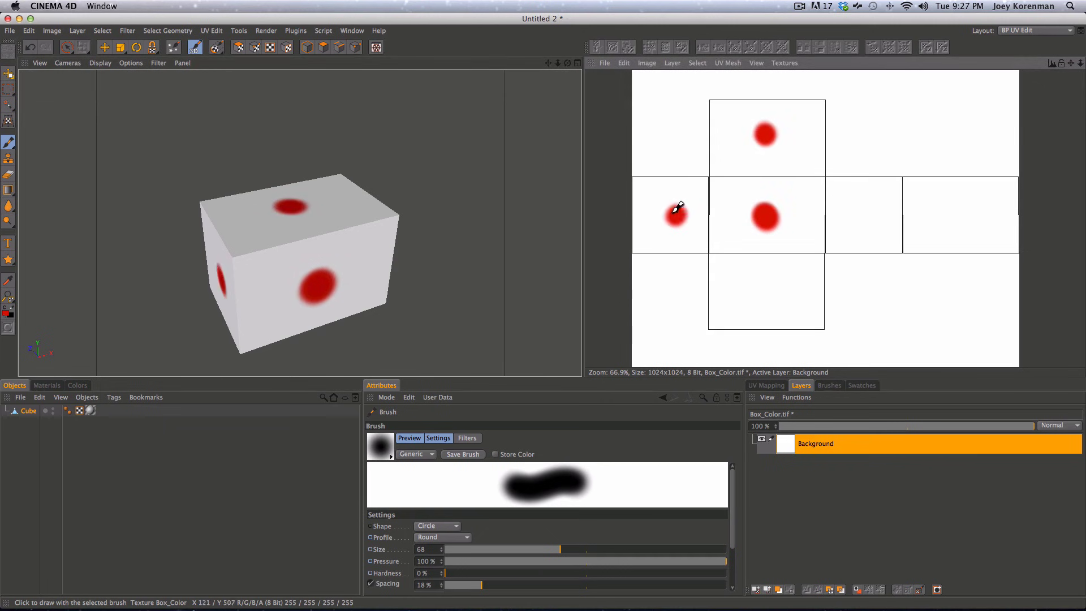
click(962, 211)
click(769, 294)
key(3)
mouse_move(431, 274)
mouse_down()
mouse_move(548, 218)
mouse_move(562, 315)
mouse_move(290, 206)
mouse_up()
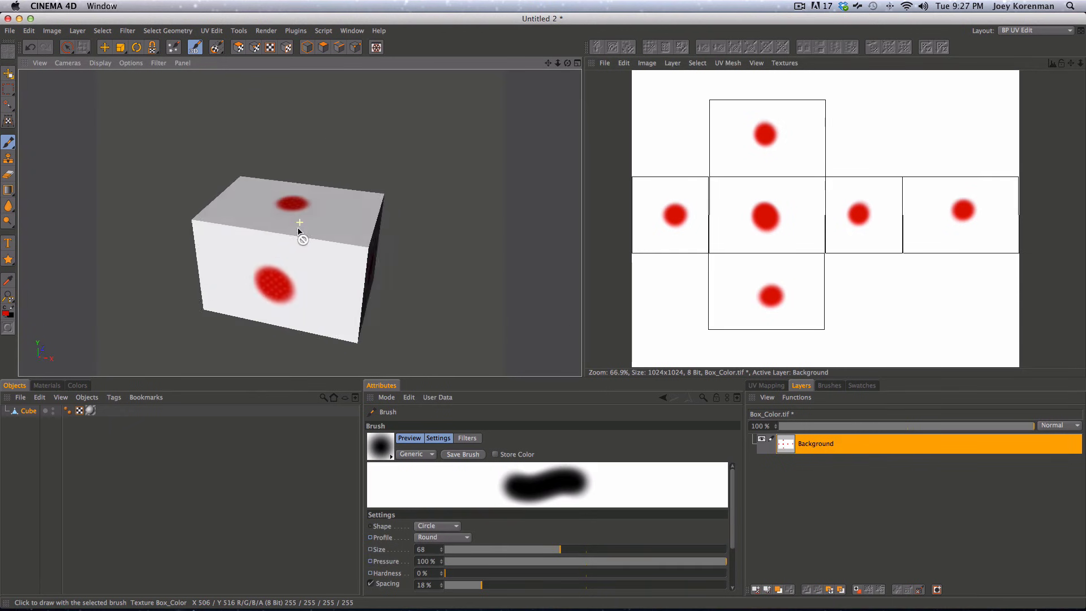
- Paint red strokes along the cube's long upper edges directly in the 3D view
mouse_move(205, 219)
mouse_down()
mouse_move(380, 248)
mouse_move(136, 308)
mouse_move(440, 269)
mouse_move(431, 279)
mouse_move(346, 283)
mouse_move(537, 243)
mouse_move(333, 281)
mouse_up()
key(3)
key(3)
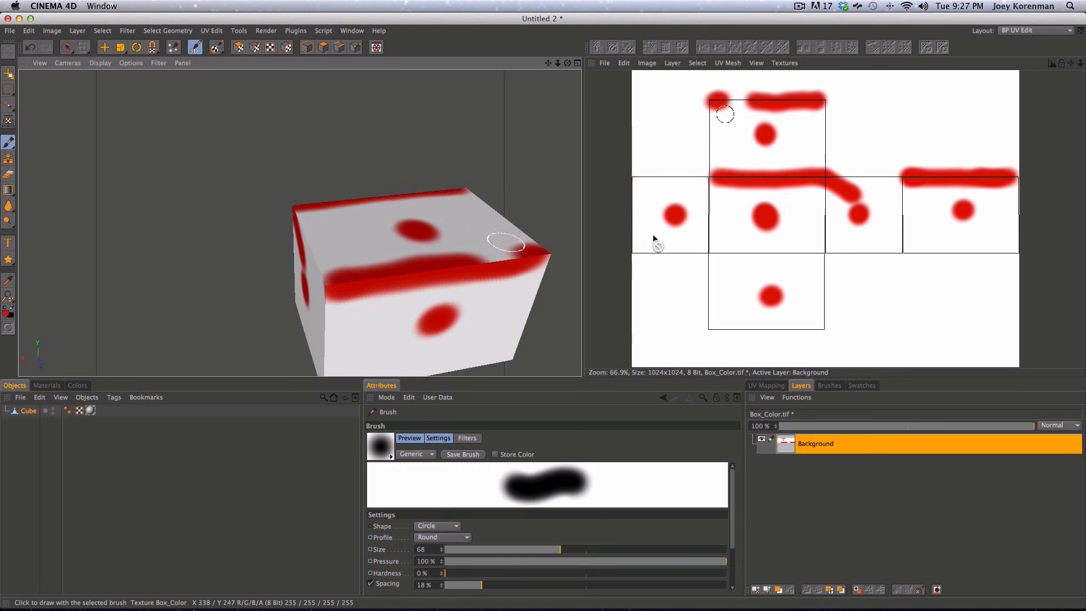
drag(492, 255, 515, 250)
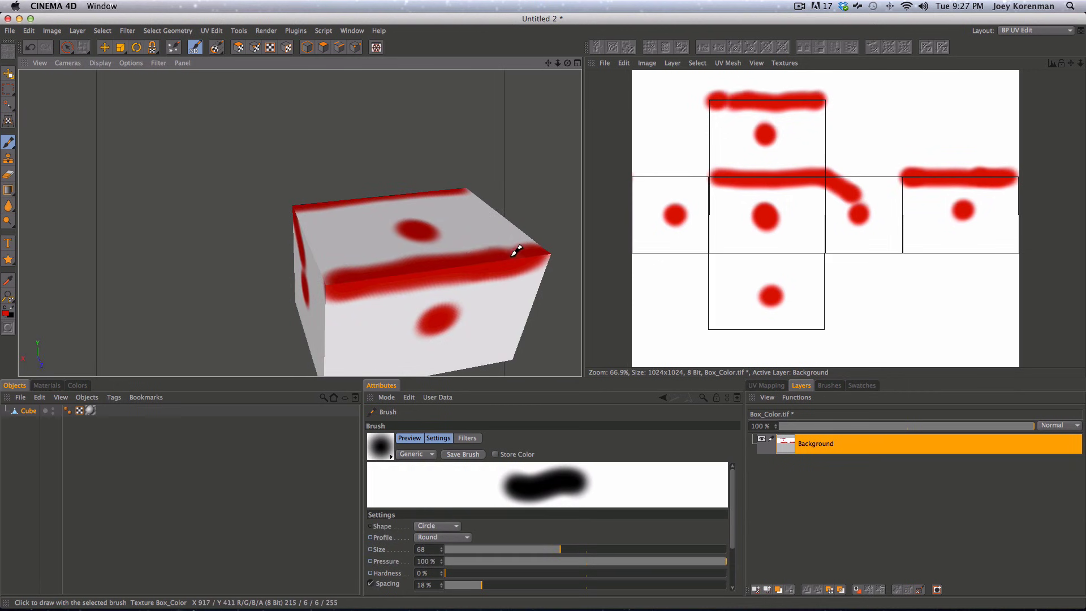
- Paint a red stroke down one vertical corner edge of the cube and examine the seam between the two adjoining faces
key(3)
mouse_move(465, 277)
mouse_down()
mouse_move(503, 235)
mouse_move(517, 303)
mouse_move(448, 252)
mouse_move(408, 286)
mouse_move(431, 294)
mouse_move(428, 233)
mouse_move(424, 361)
mouse_up()
key(3)
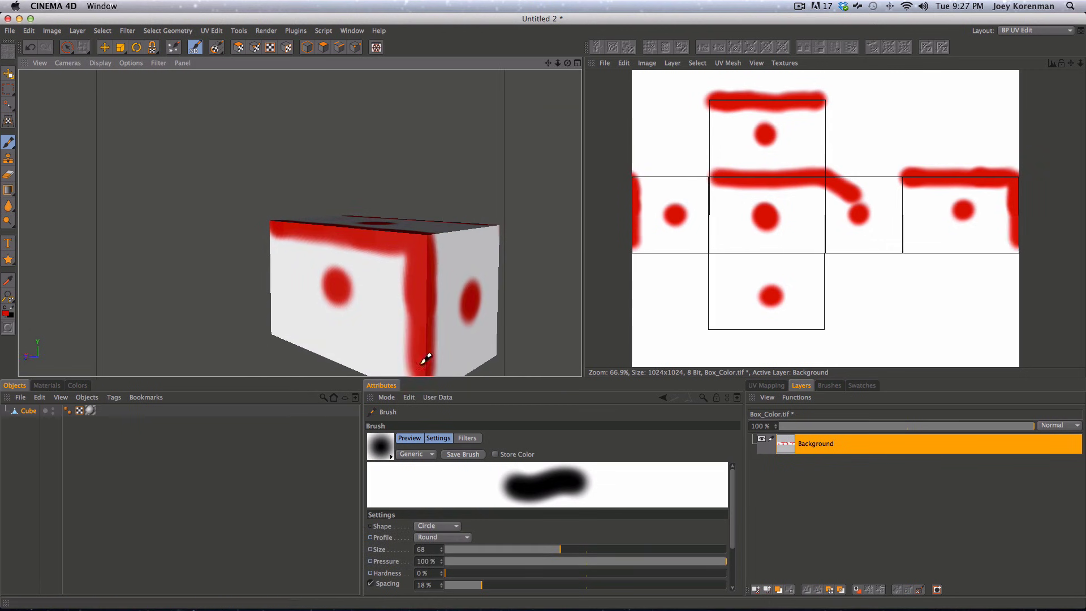
key(1)
mouse_move(434, 324)
mouse_down()
mouse_move(396, 246)
mouse_move(378, 308)
mouse_up()
key(3)
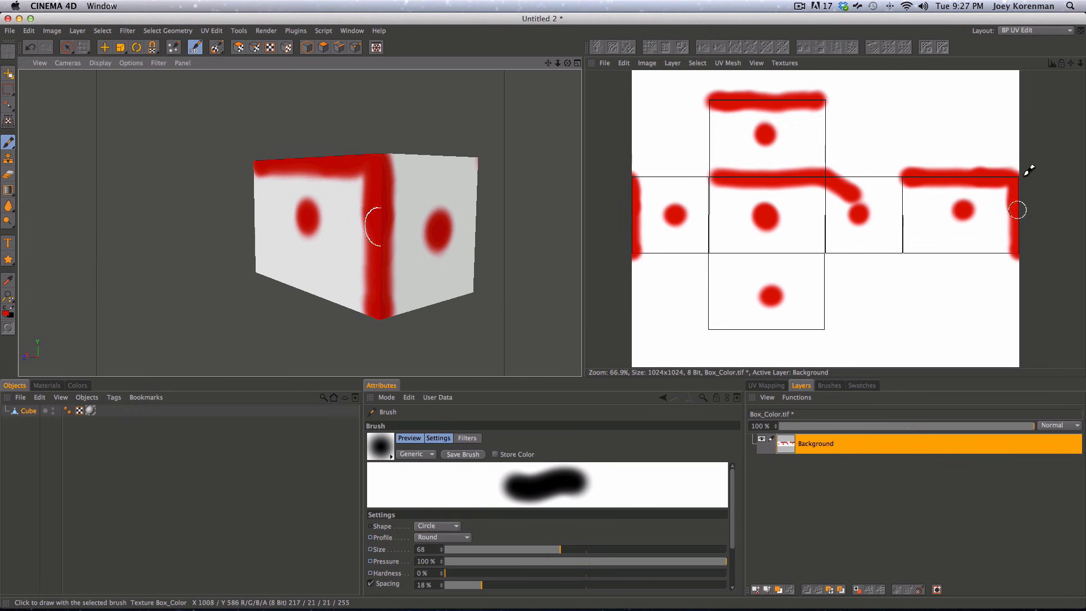
key(3)
drag(418, 232, 474, 232)
key(3)
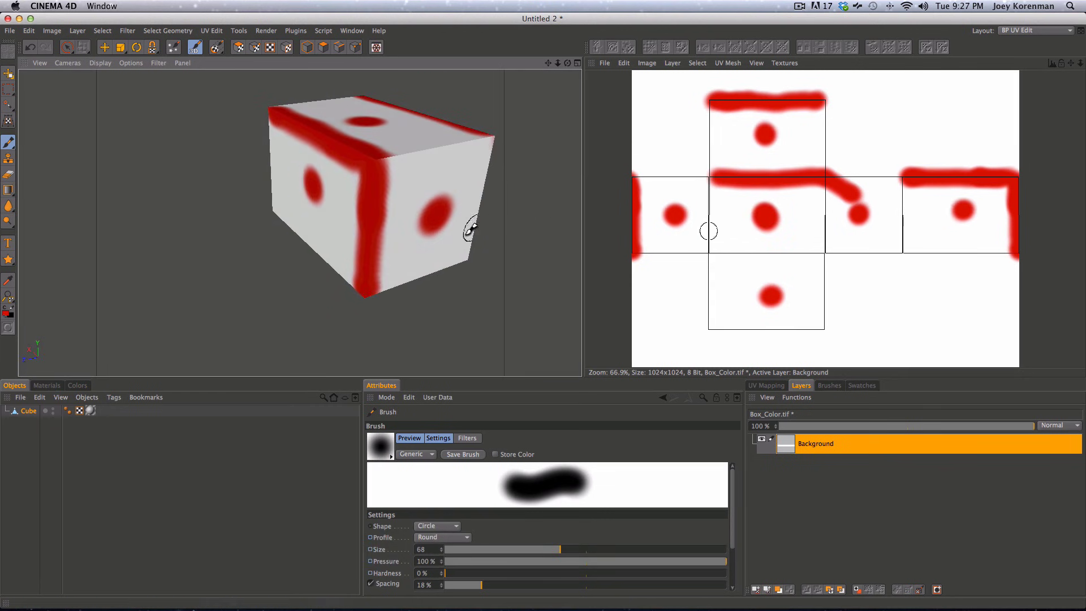
- Paint a red stroke along the cube's short upper edge, joining the top face to the end face
key(3)
mouse_move(468, 230)
mouse_down()
mouse_move(325, 194)
mouse_move(388, 150)
mouse_move(371, 269)
mouse_move(405, 221)
mouse_move(357, 161)
mouse_move(431, 134)
mouse_move(477, 138)
mouse_move(405, 150)
mouse_up()
key(3)
key(3)
key(3)
drag(403, 198, 388, 165)
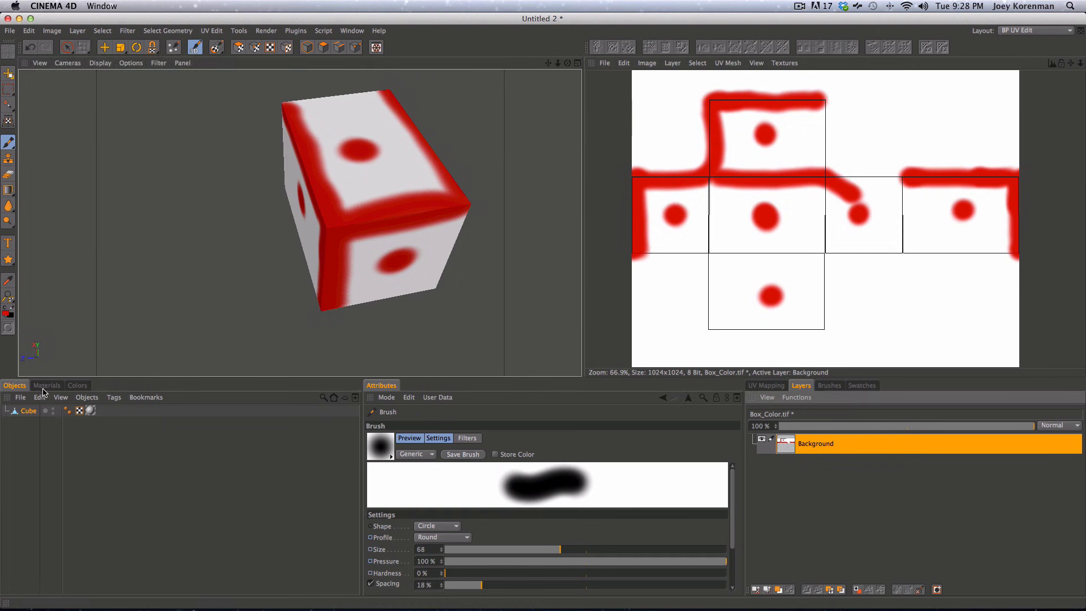
- Set the paint color to white (R 255, G 255, B 255) and fill the Background layer with it
click(78, 385)
drag(41, 492, 1, 456)
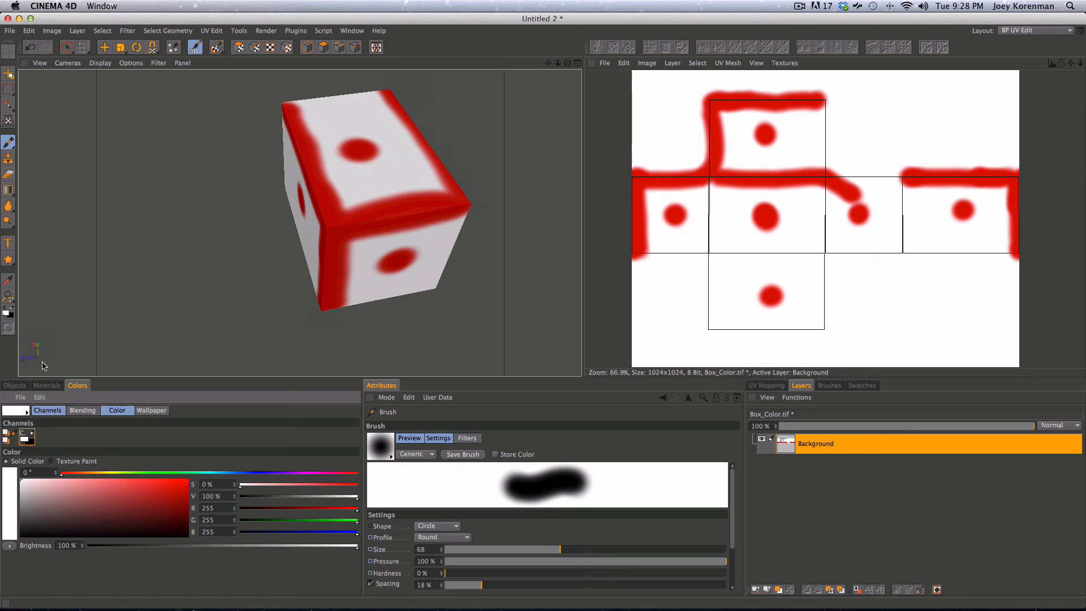
click(52, 30)
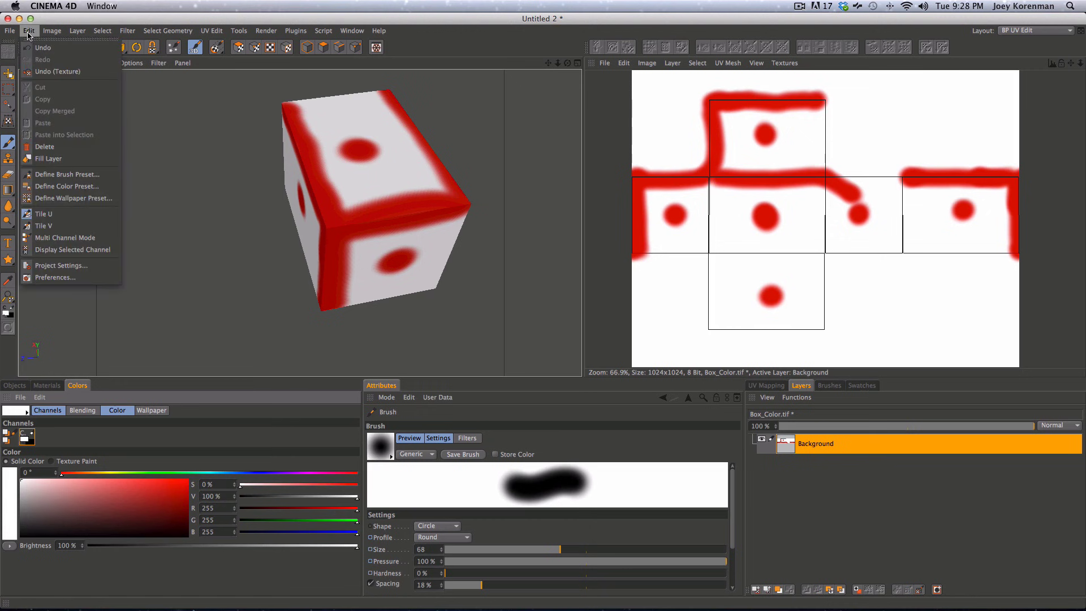
click(45, 154)
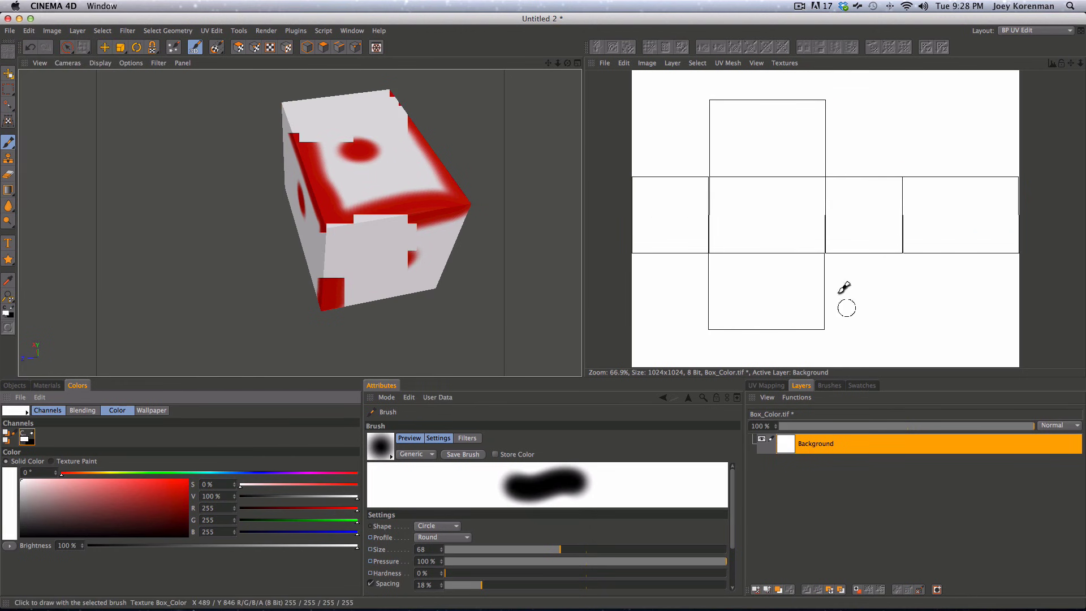
alt+drag(432, 248, 505, 200)
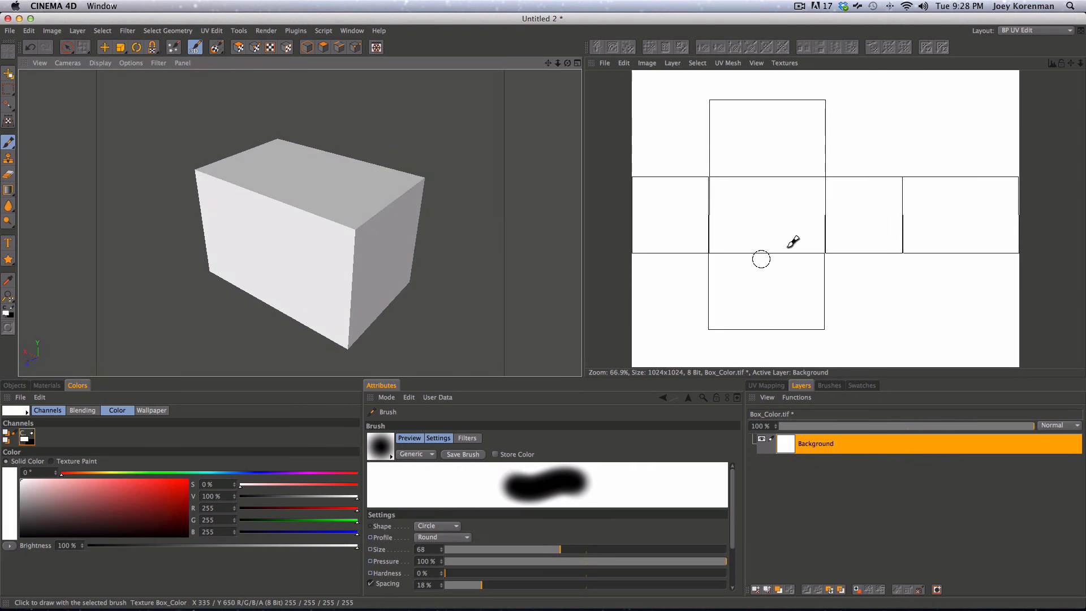
- Reselect the cube in UV polygon editing mode and create a UV mesh layer from its UVs
click(15, 386)
click(26, 412)
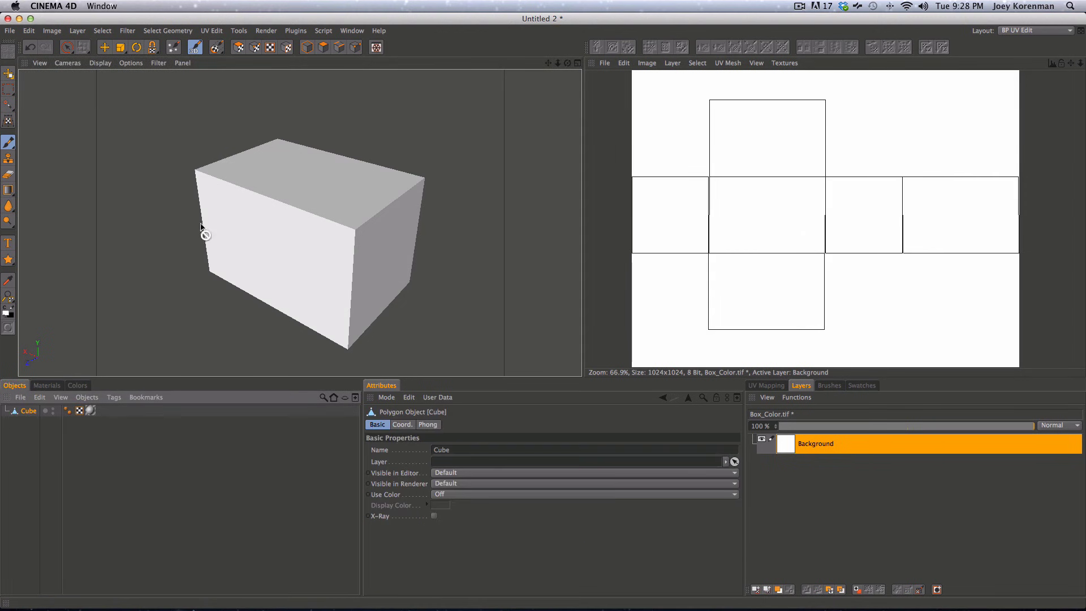
click(238, 49)
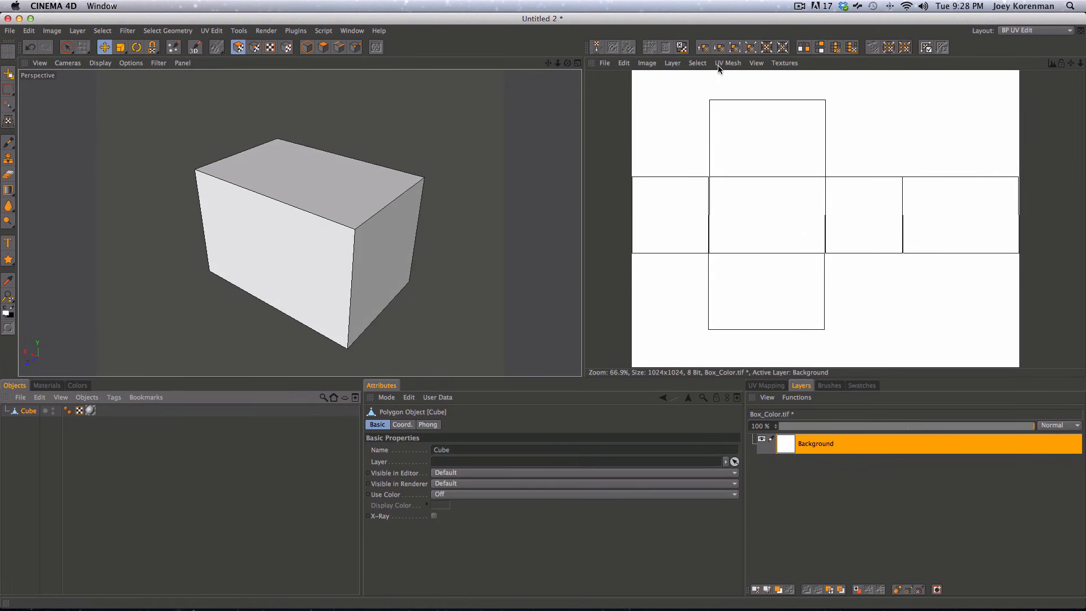
click(672, 63)
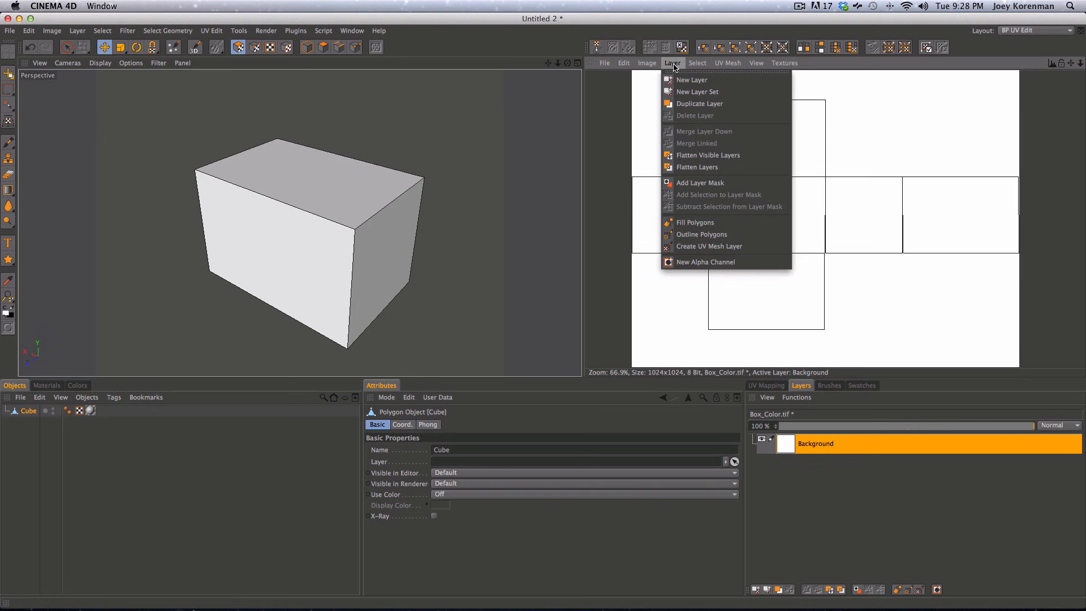
click(726, 247)
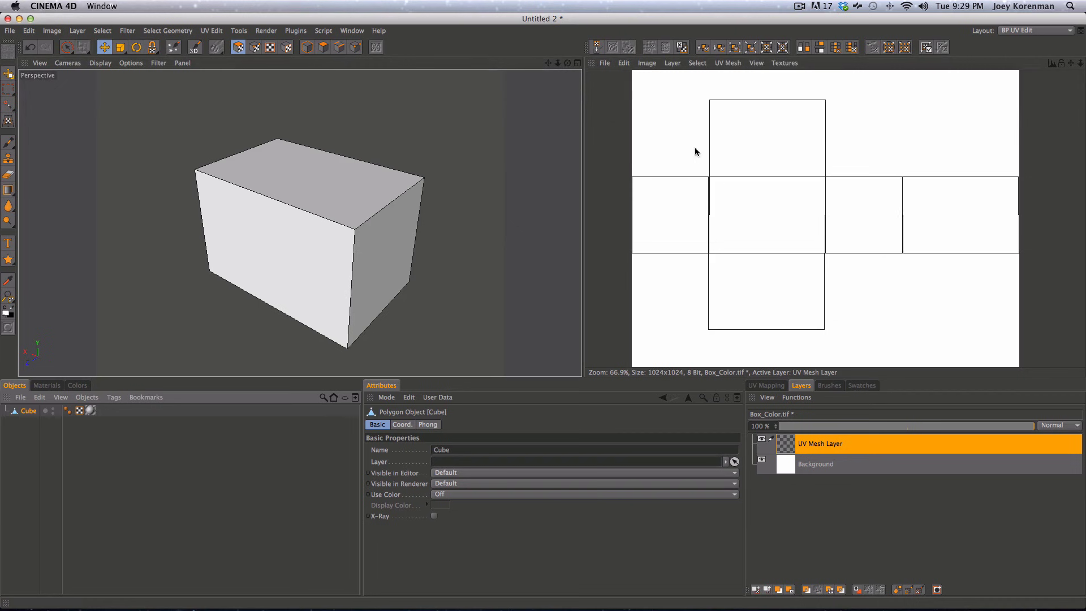
- Switch to Model mode and turn off the UV mesh overlay in the texture view
click(732, 64)
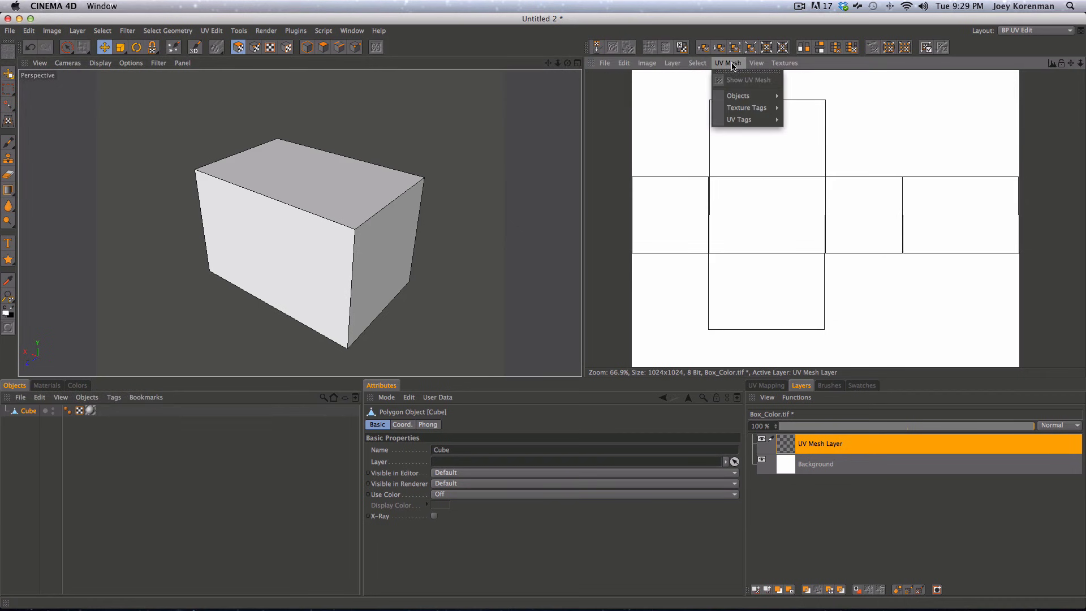
click(719, 64)
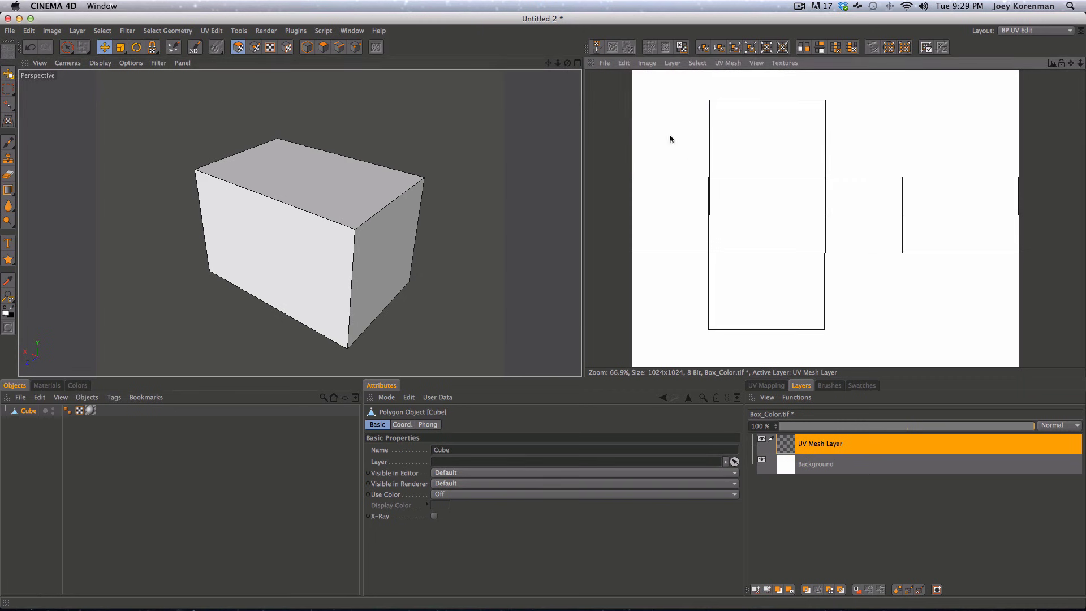
click(731, 64)
click(730, 75)
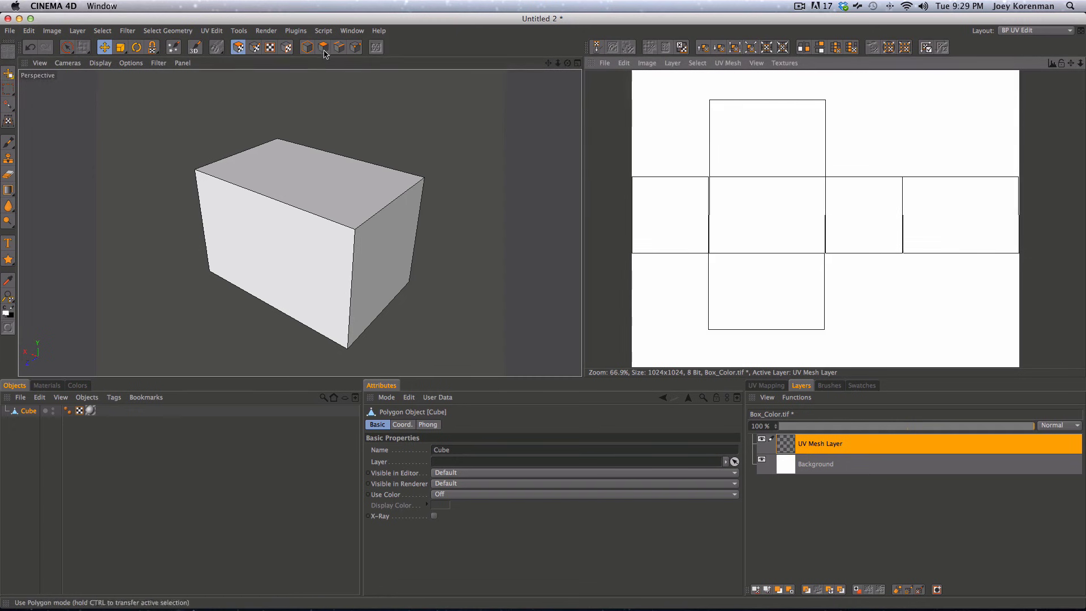
click(300, 51)
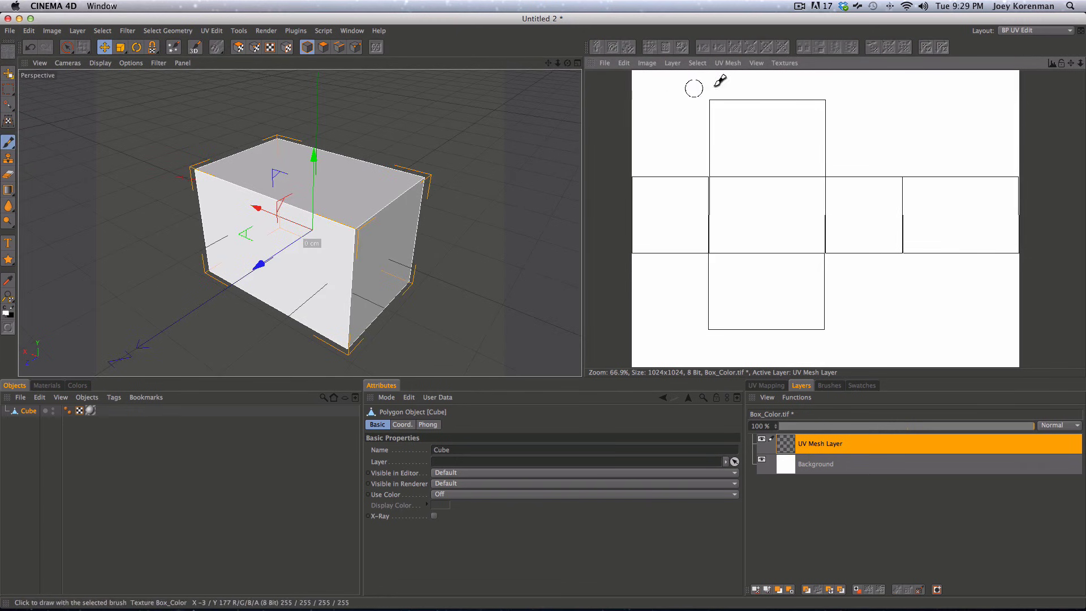
click(728, 63)
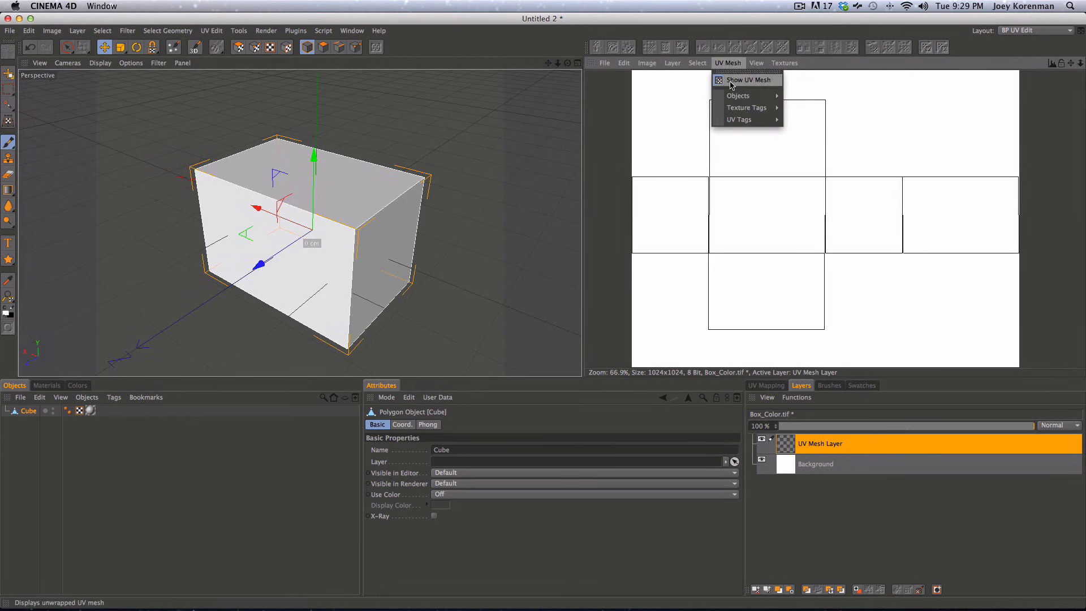
click(734, 79)
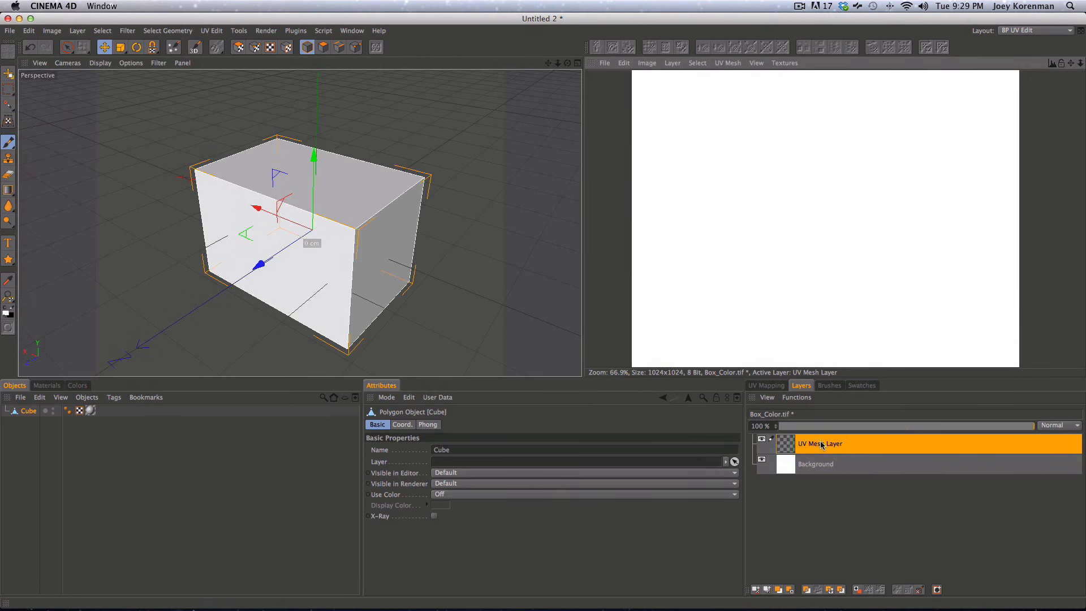
- Check the paint color, examine the UV Mesh Layer's outlines with the Background layer hidden, and show the Background layer again
click(77, 385)
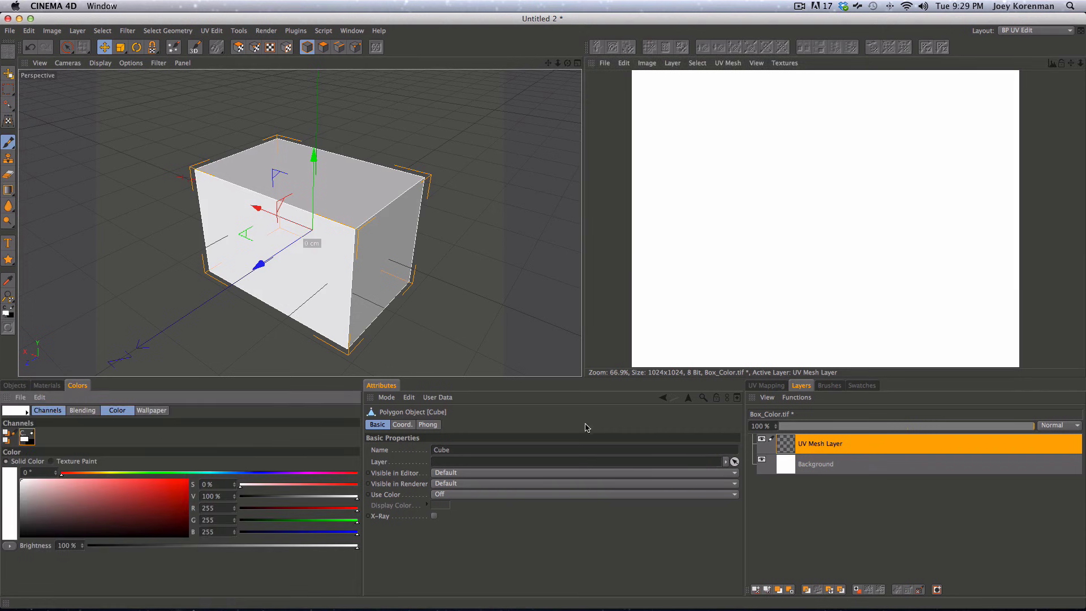
click(761, 460)
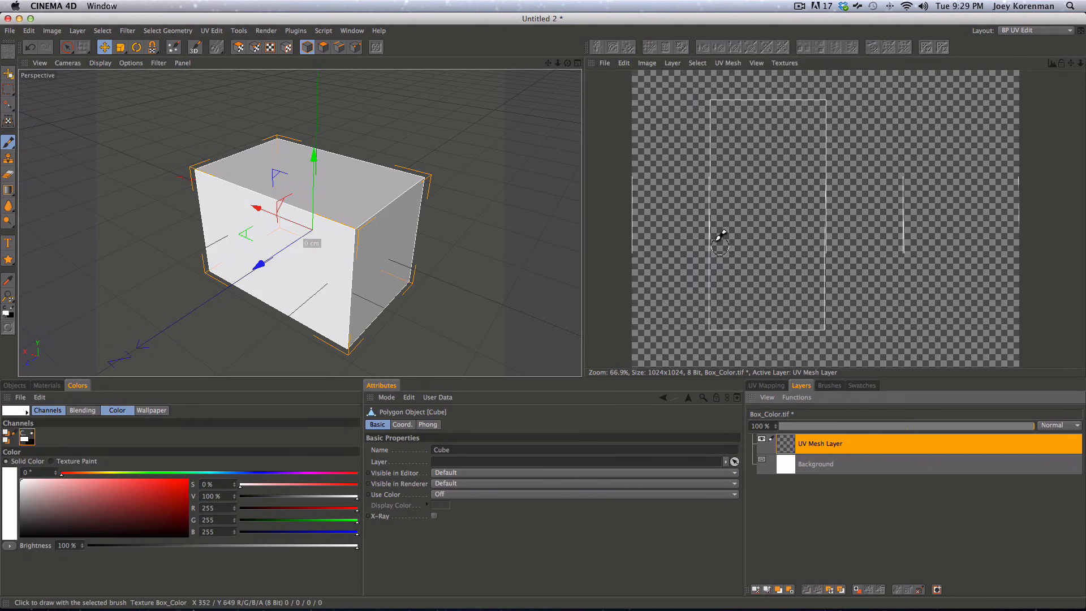
key(2)
mouse_move(789, 274)
mouse_down()
mouse_move(812, 247)
mouse_move(901, 237)
mouse_move(927, 249)
mouse_move(840, 238)
mouse_move(752, 283)
mouse_move(768, 239)
mouse_move(759, 256)
mouse_move(904, 234)
mouse_move(770, 256)
mouse_move(686, 297)
mouse_move(710, 287)
mouse_move(788, 293)
mouse_up()
key(1)
key(1)
key(2)
key(1)
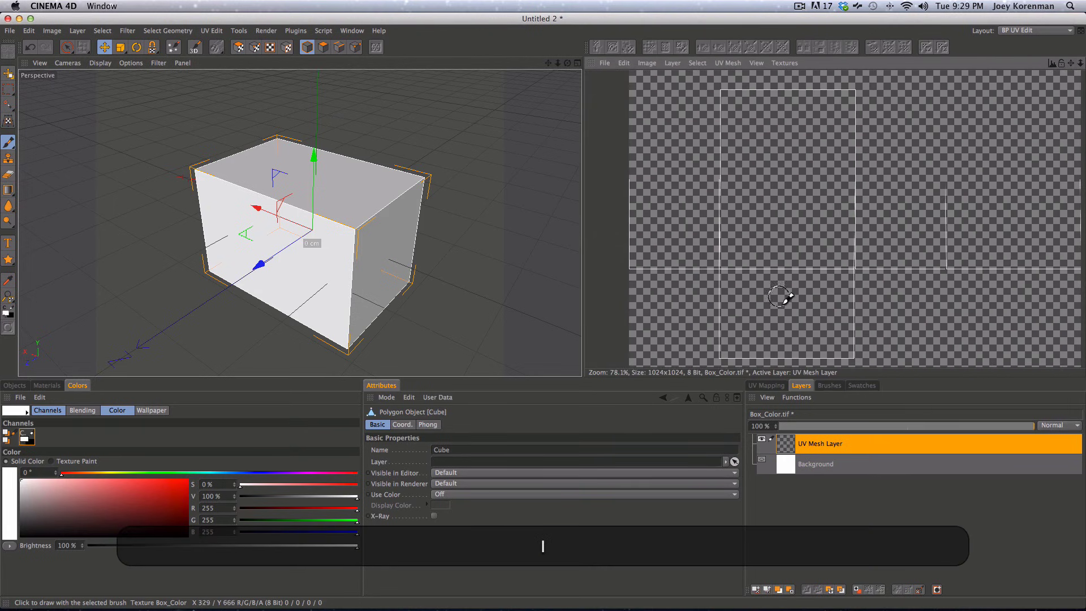
click(761, 459)
click(796, 443)
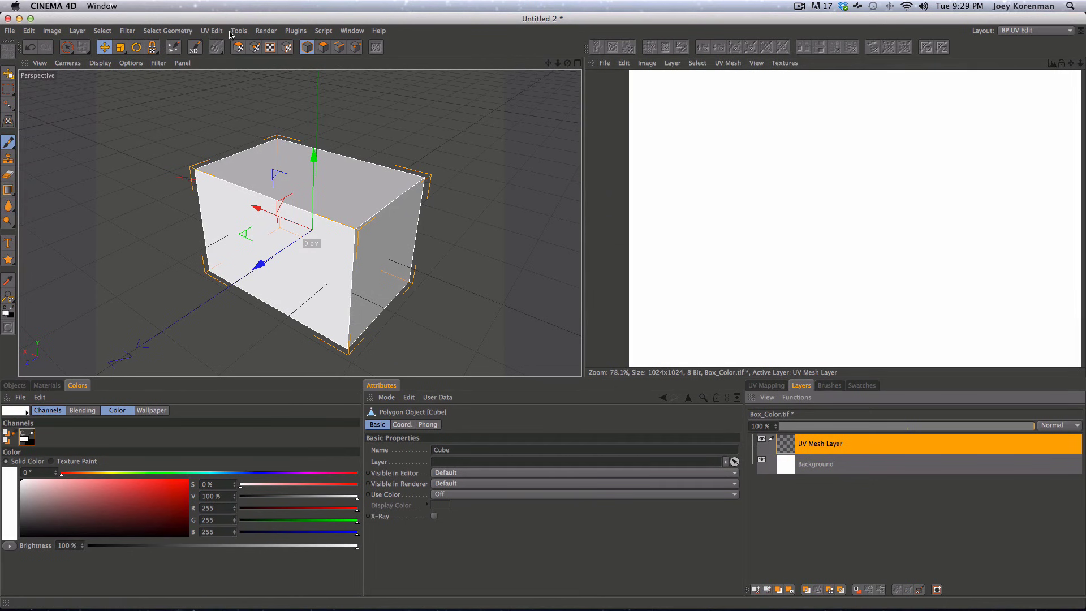
- Apply a Gamma Correction filter with Brightness -100 to the UV Mesh Layer to darken its lines
click(127, 31)
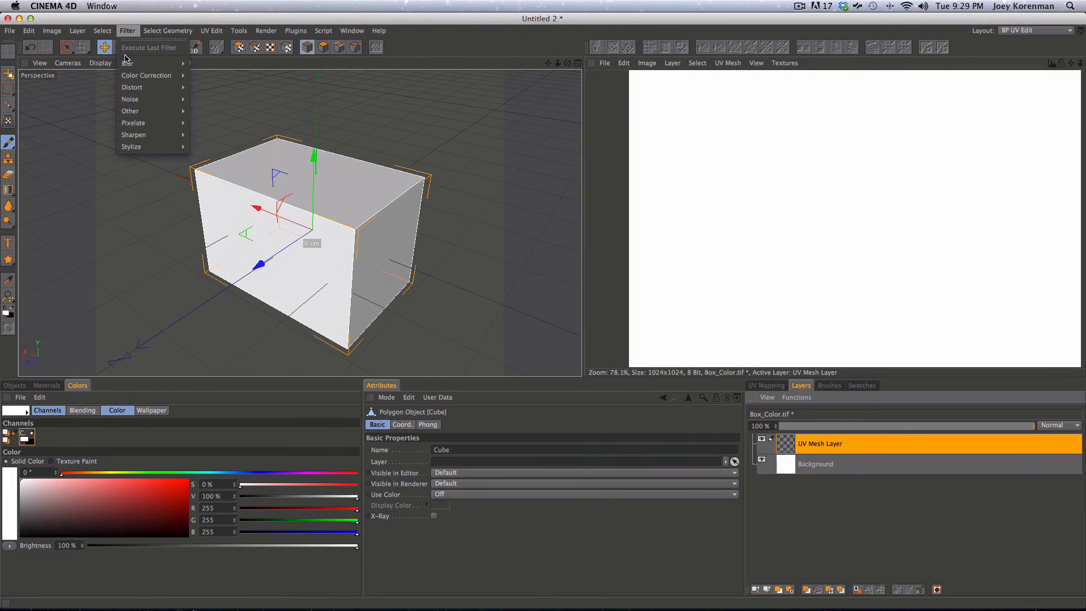
mouse_move(152, 75)
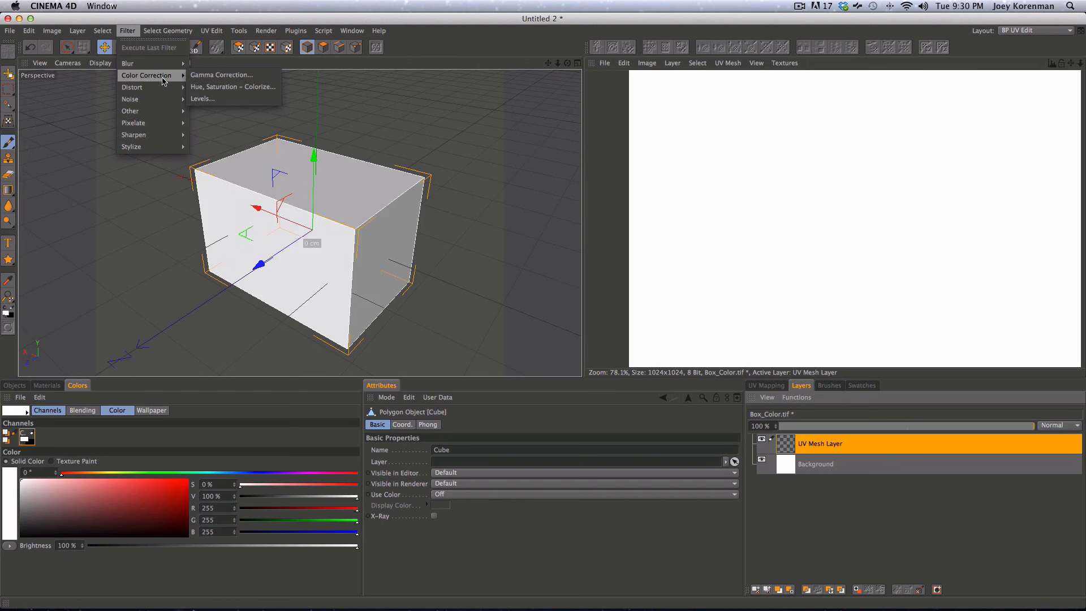
click(219, 74)
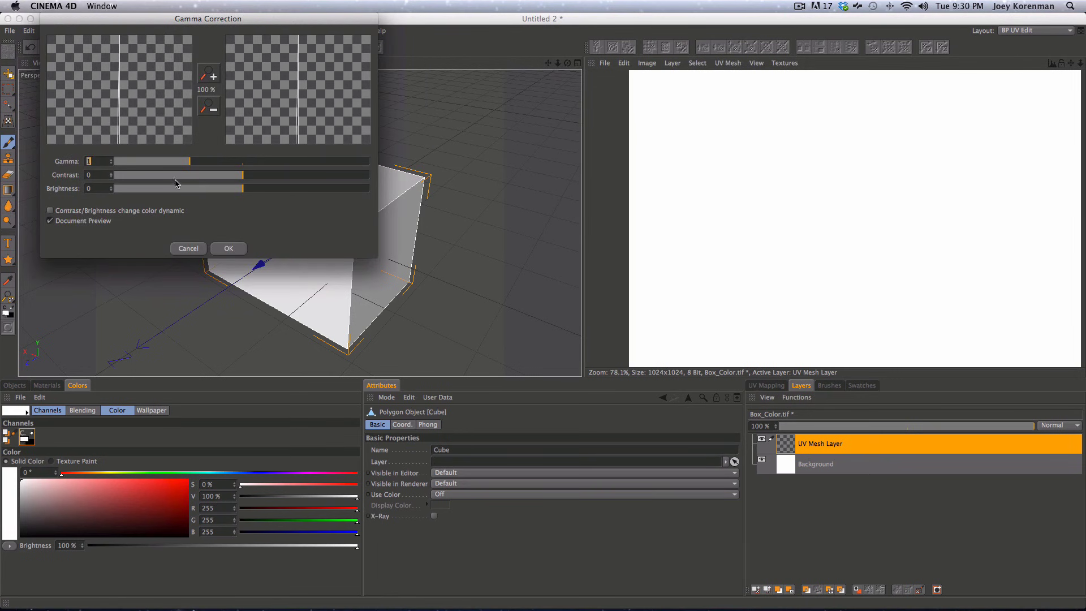
drag(191, 189, 121, 203)
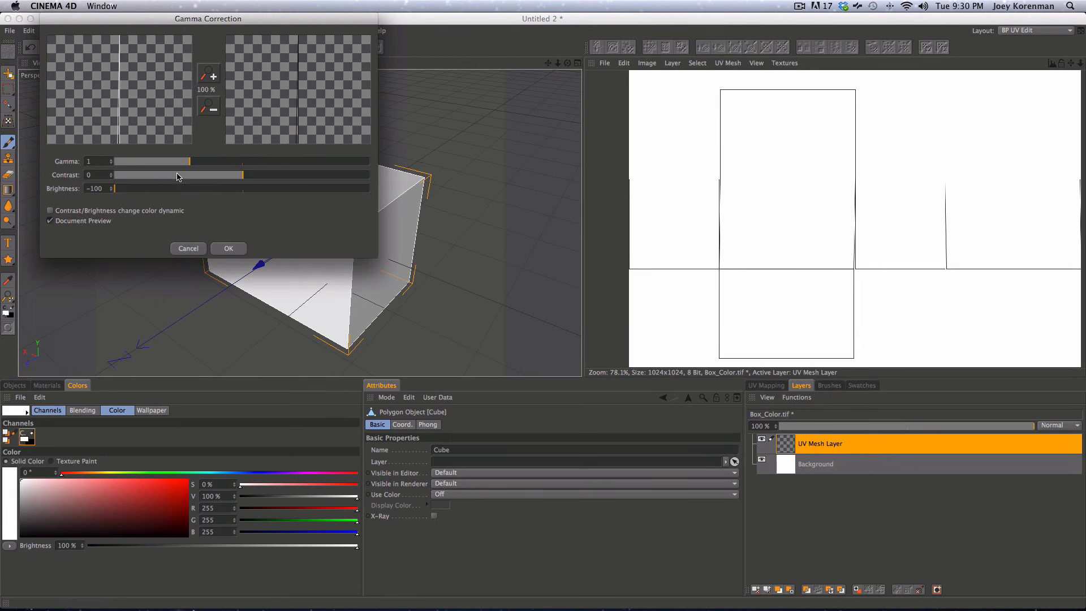
drag(173, 162, 144, 180)
click(239, 248)
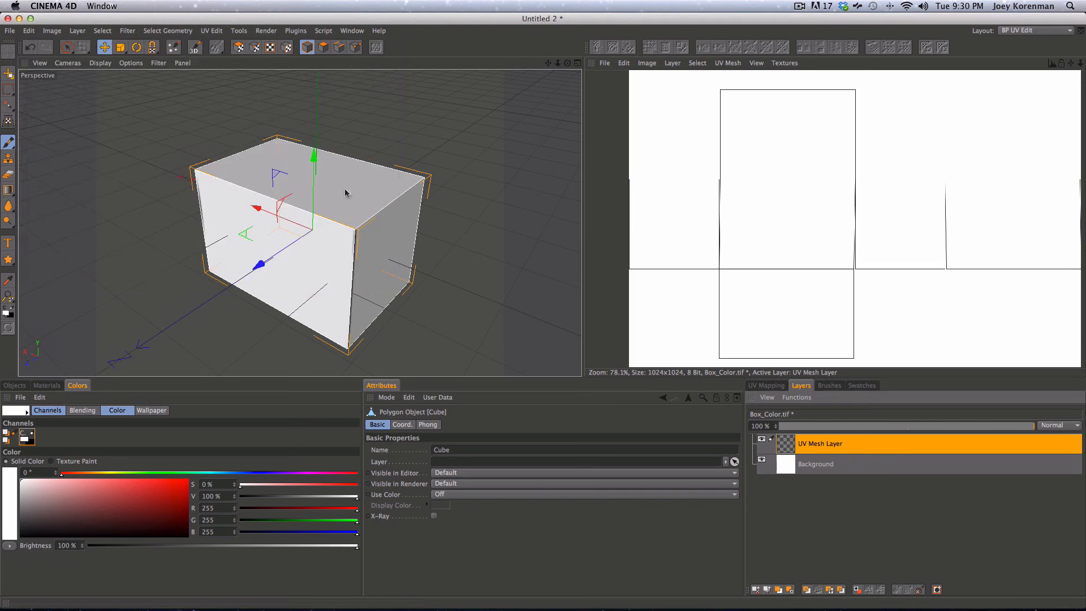
- Examine the darkened UV mesh outlines across the Box_Color texture at several zoom levels
key(2)
drag(933, 291, 752, 339)
alt+middle_drag(734, 246, 783, 228)
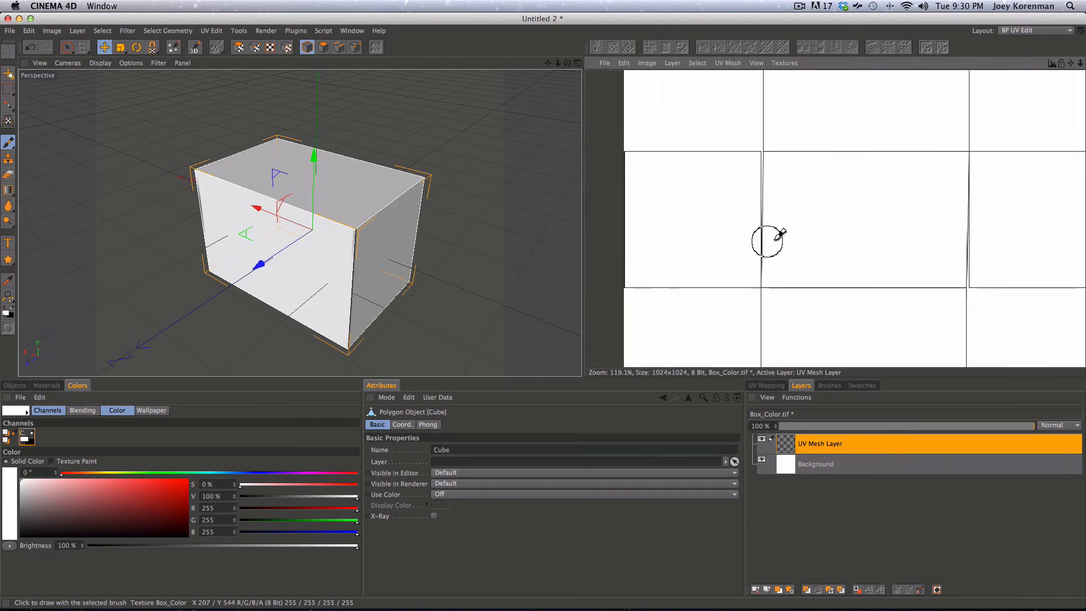
key(2)
drag(770, 242, 841, 204)
drag(783, 223, 720, 213)
key(2)
key(2)
drag(843, 212, 571, 342)
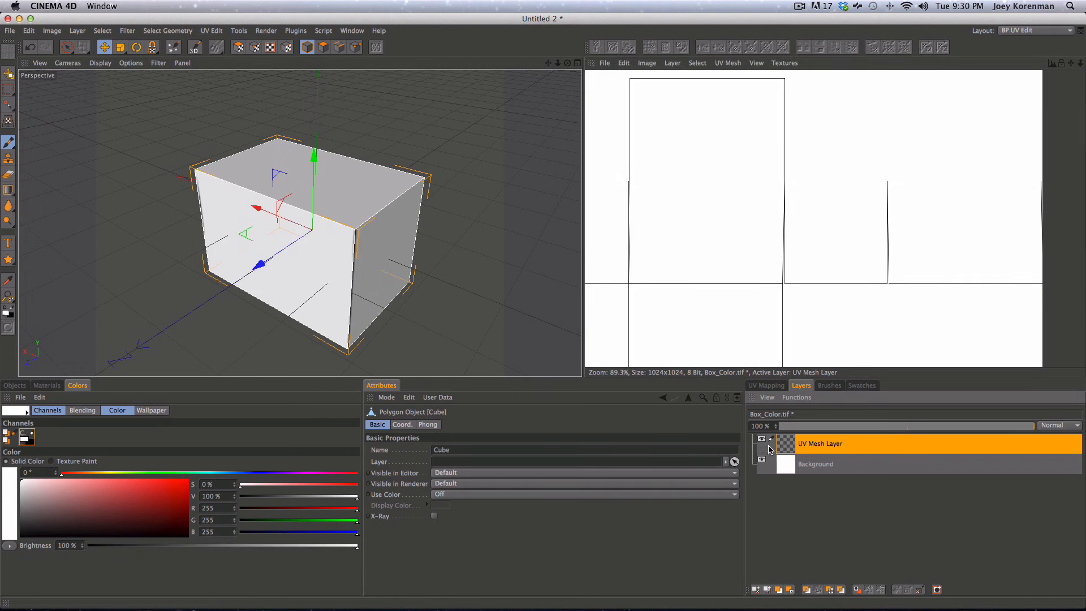
key(2)
mouse_move(815, 274)
mouse_down()
mouse_move(814, 235)
mouse_move(805, 265)
mouse_up()
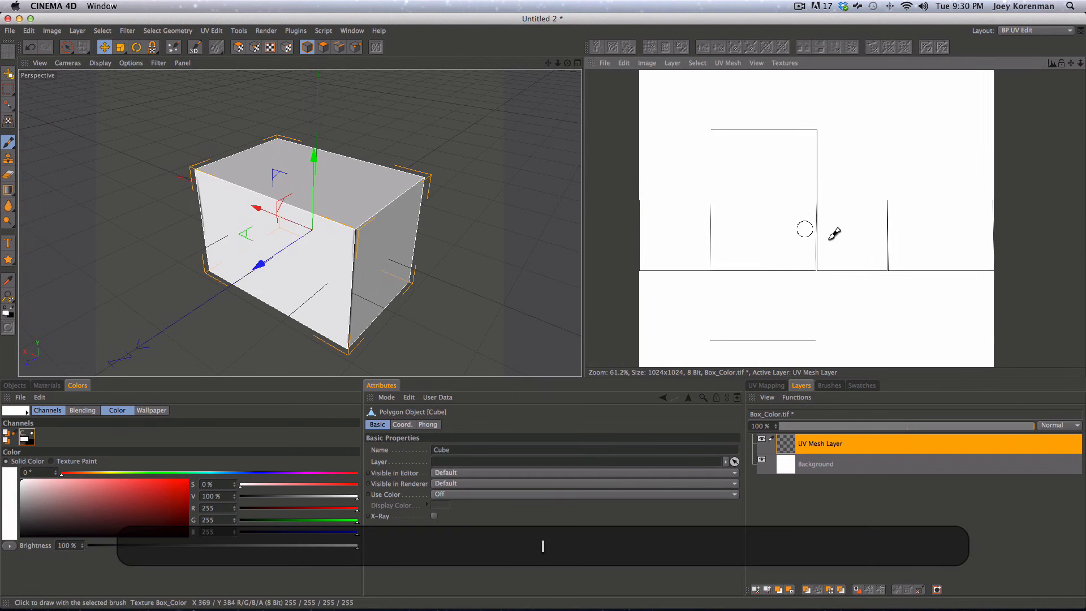
- Save the texture in Photoshop (PSD) format as Box_Color.psd in the Desktop's SOM_Videos/UVs folder
click(605, 64)
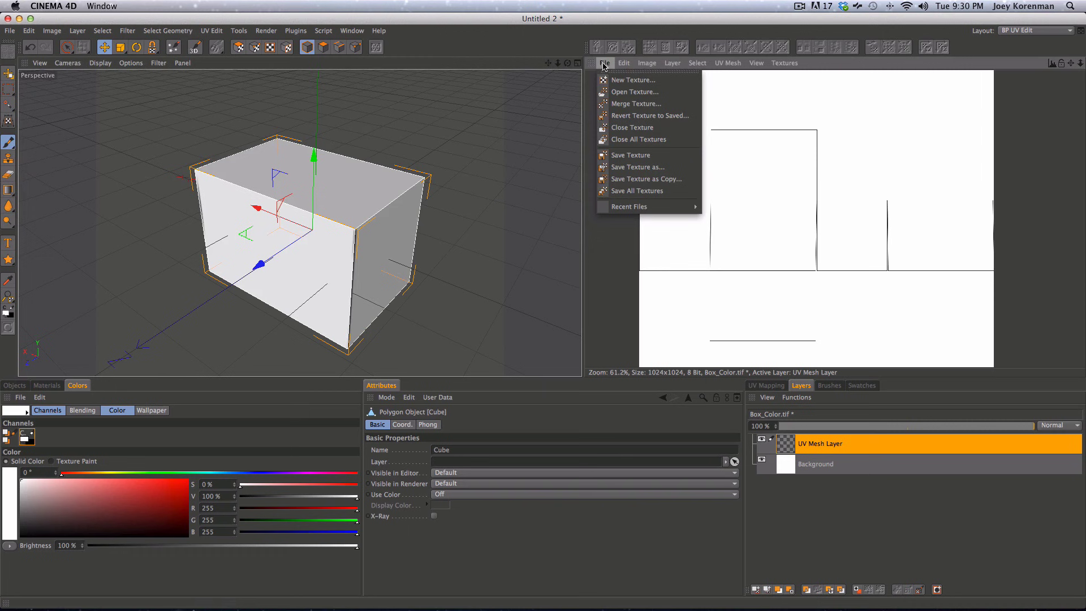
click(641, 167)
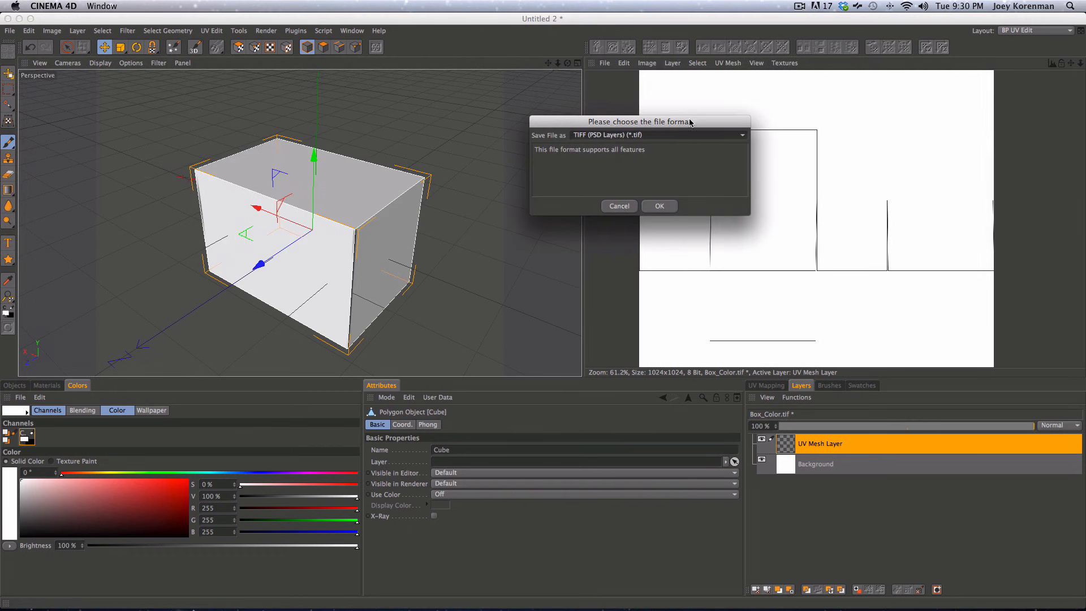
click(632, 126)
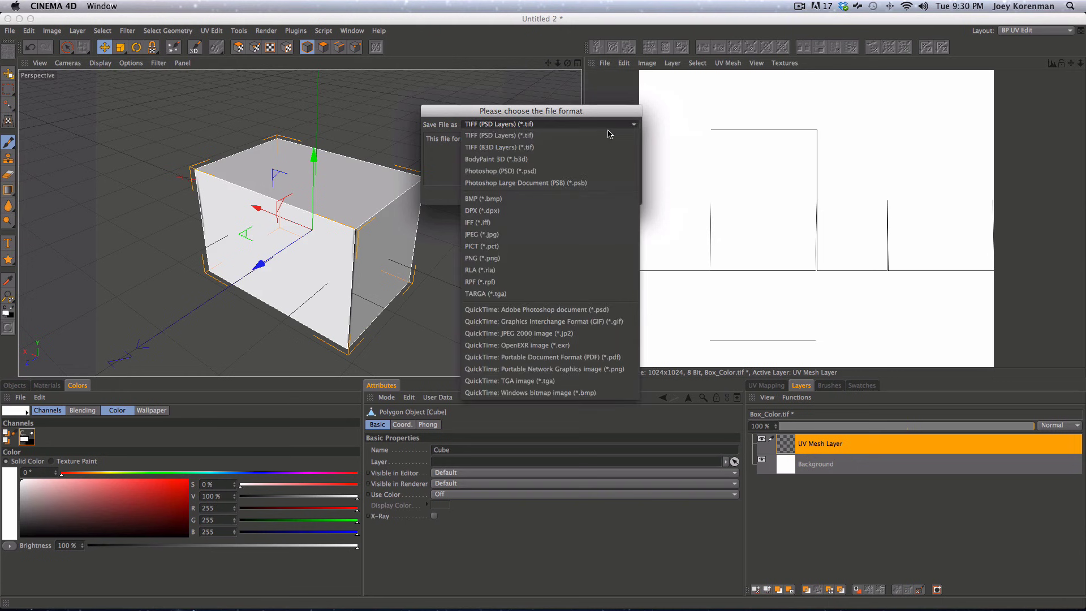
click(505, 171)
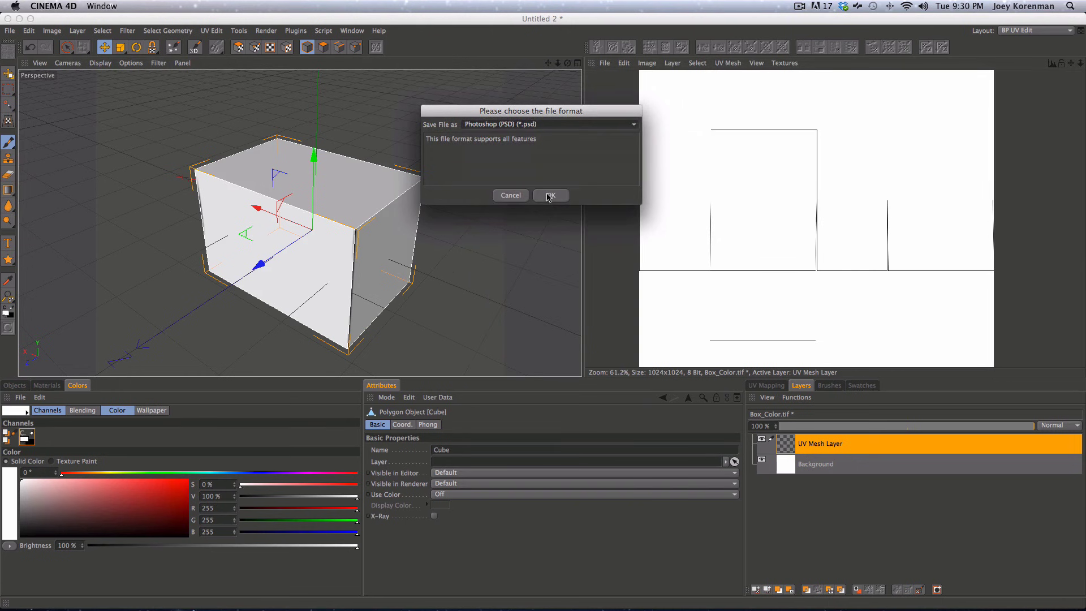
click(548, 196)
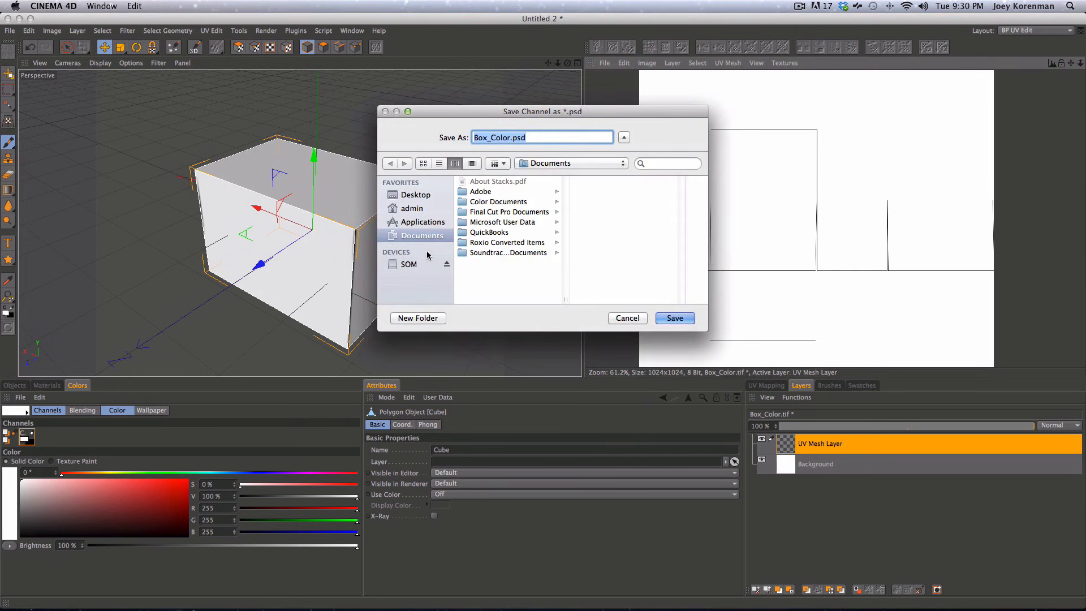
click(417, 195)
click(498, 243)
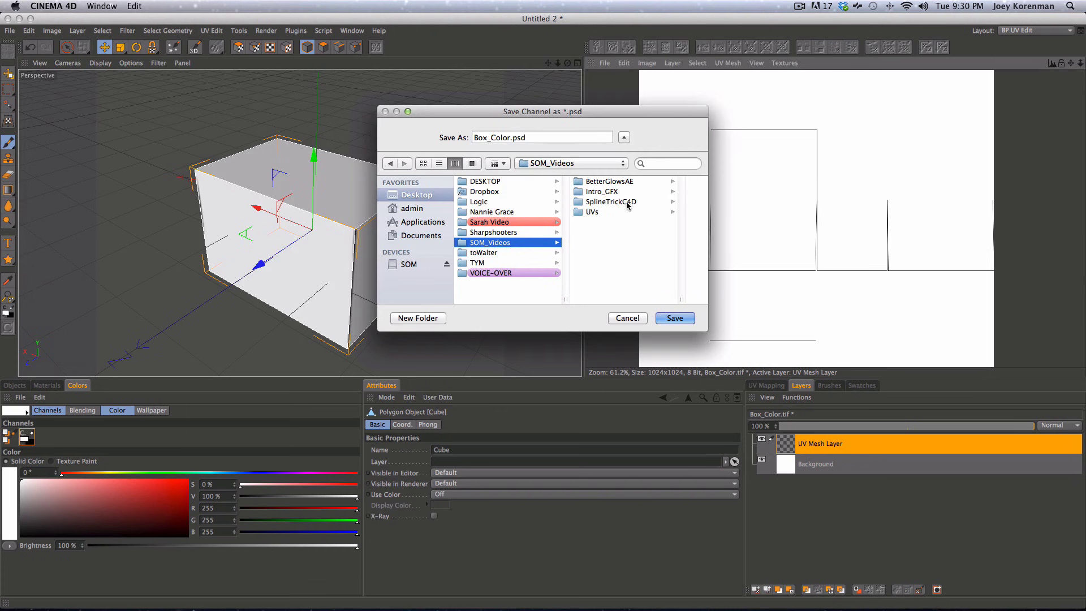
click(611, 212)
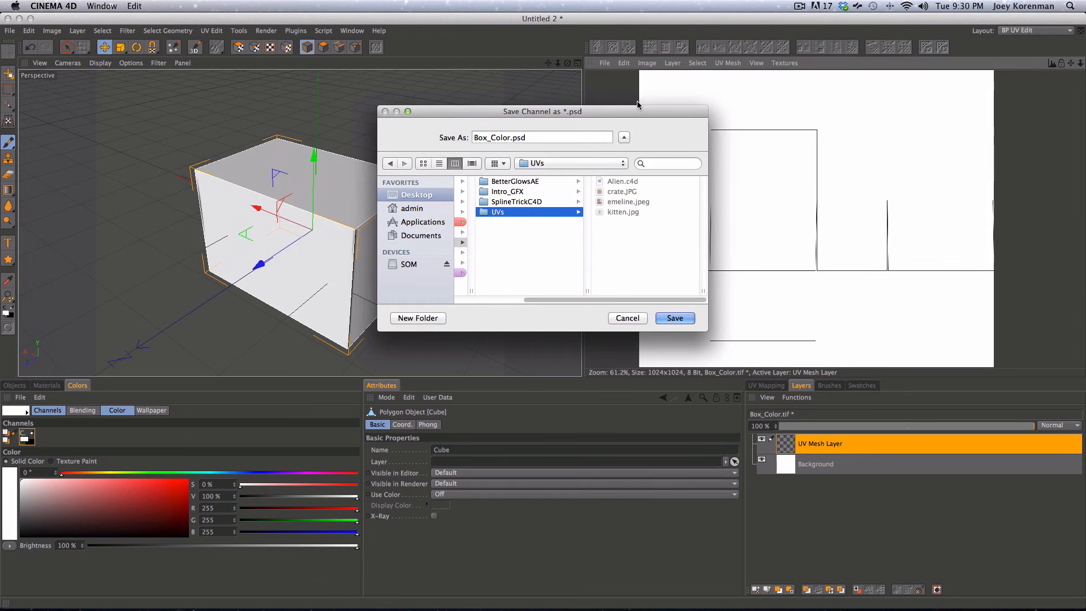
key(Return)
- Switch to Photoshop and open Box_Color.psd from the SOM_Videos/UVs folder
key(super+Tab)
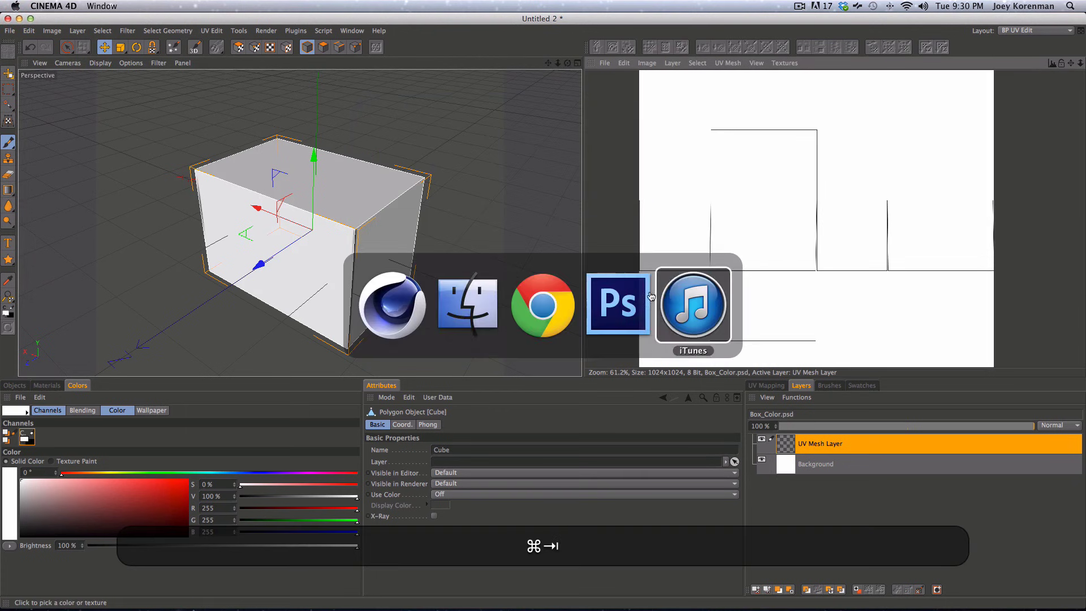
click(617, 301)
key(super+o)
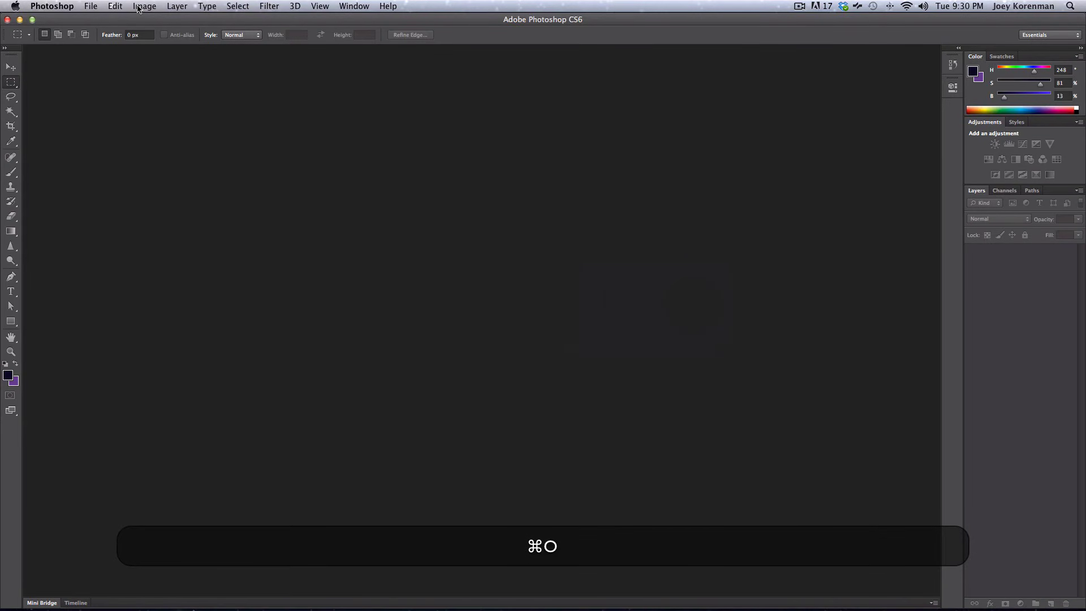
click(633, 194)
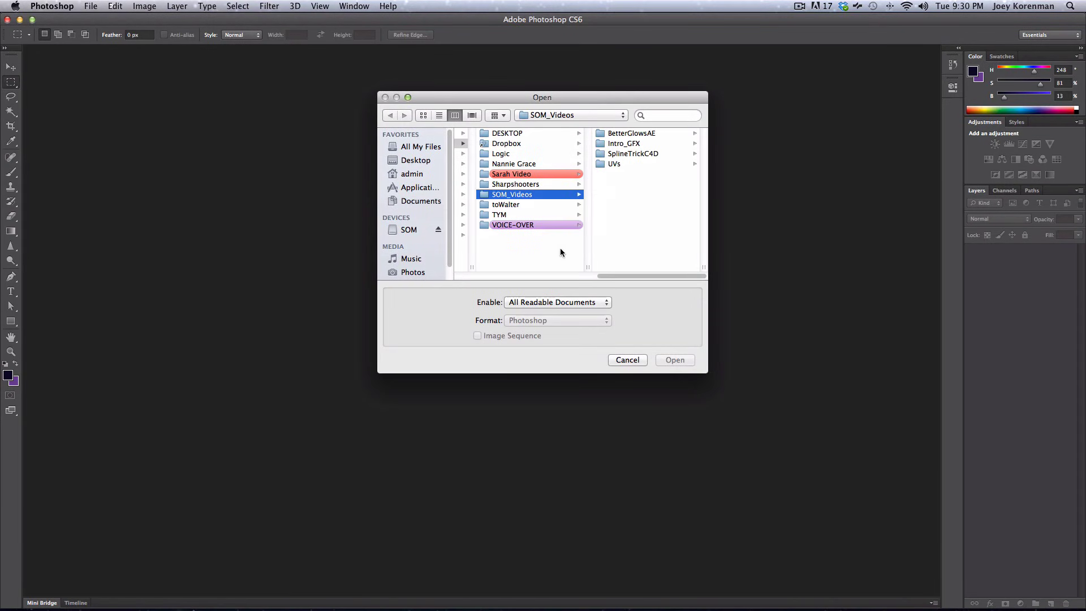
click(627, 163)
double_click(625, 143)
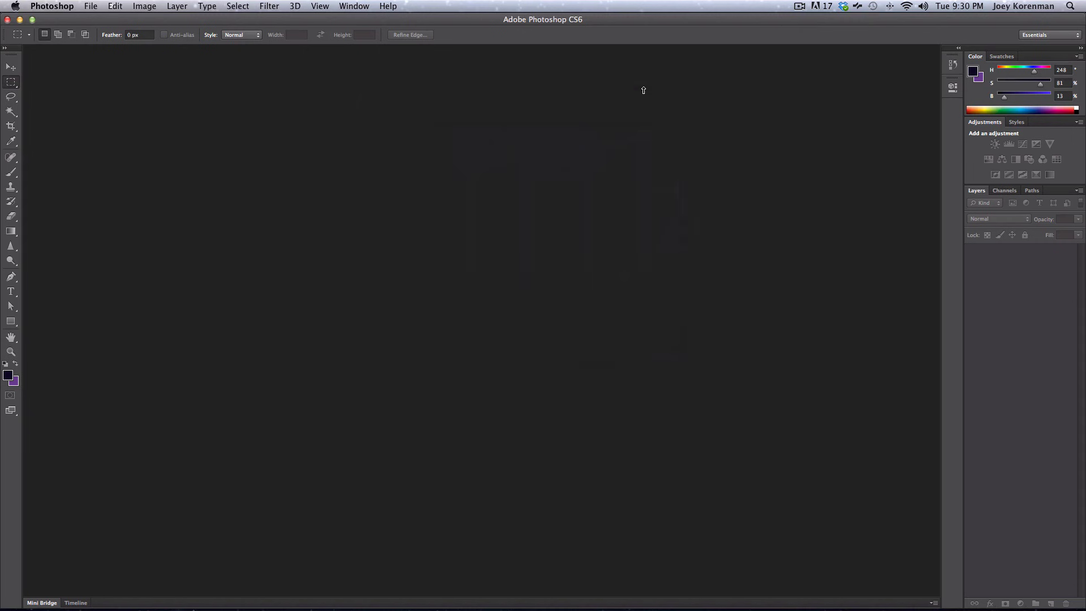
key(Return)
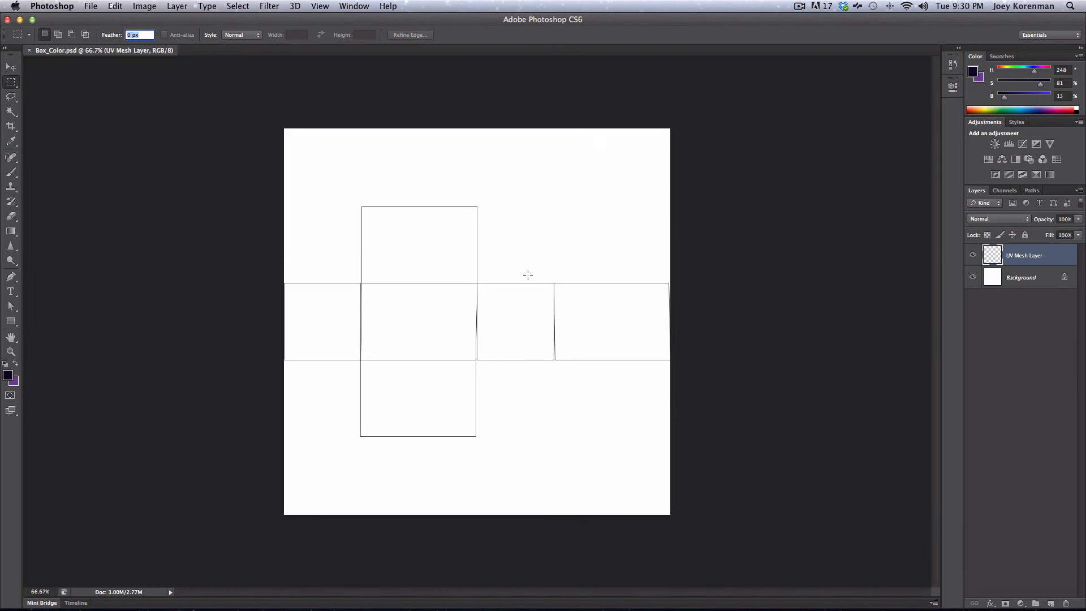
- Examine the UV layout at 100% zoom, hiding the UV Mesh Layer and showing it again
text(z)
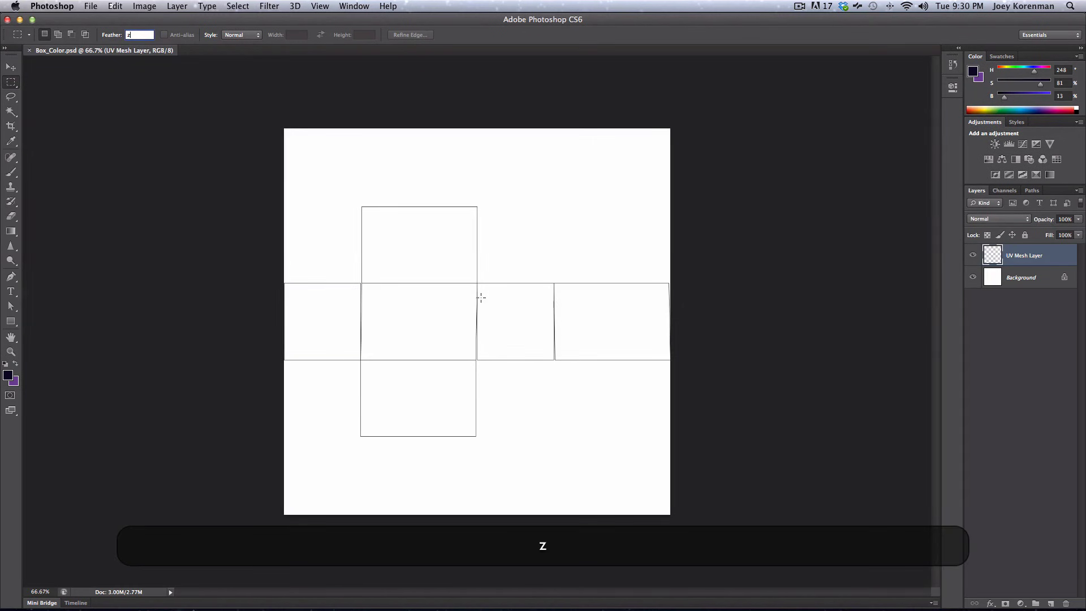
click(973, 257)
click(973, 256)
text(z)
key(Return)
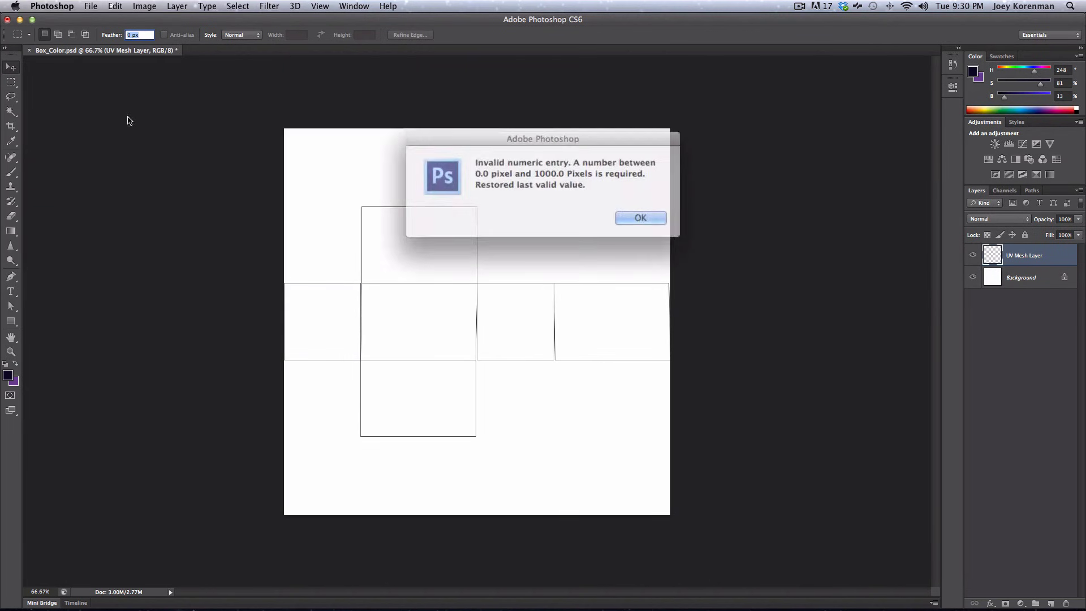
click(633, 215)
key(z)
click(478, 344)
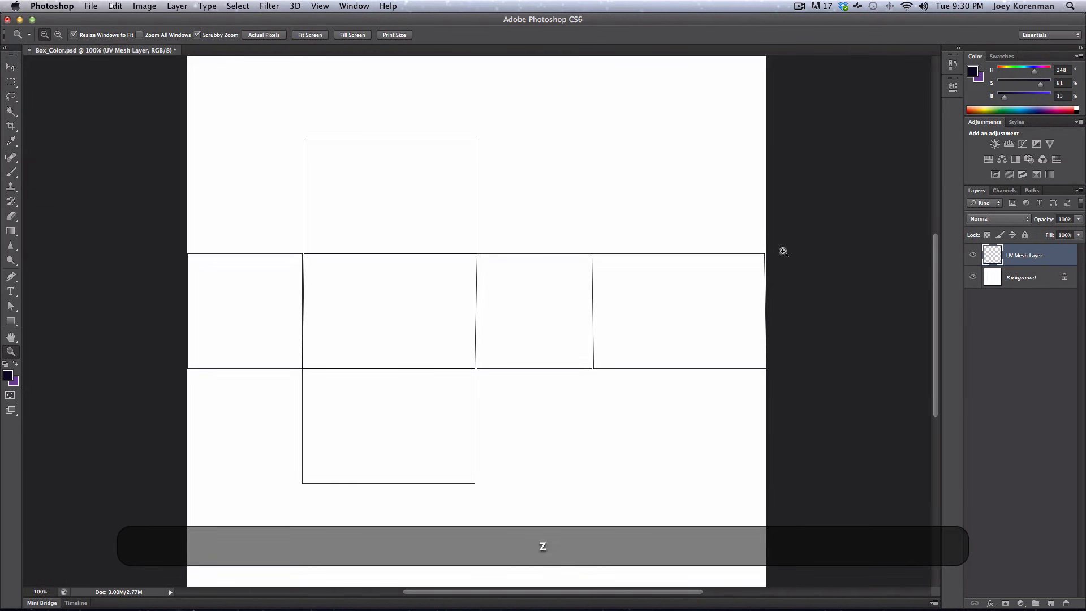
click(973, 255)
click(972, 255)
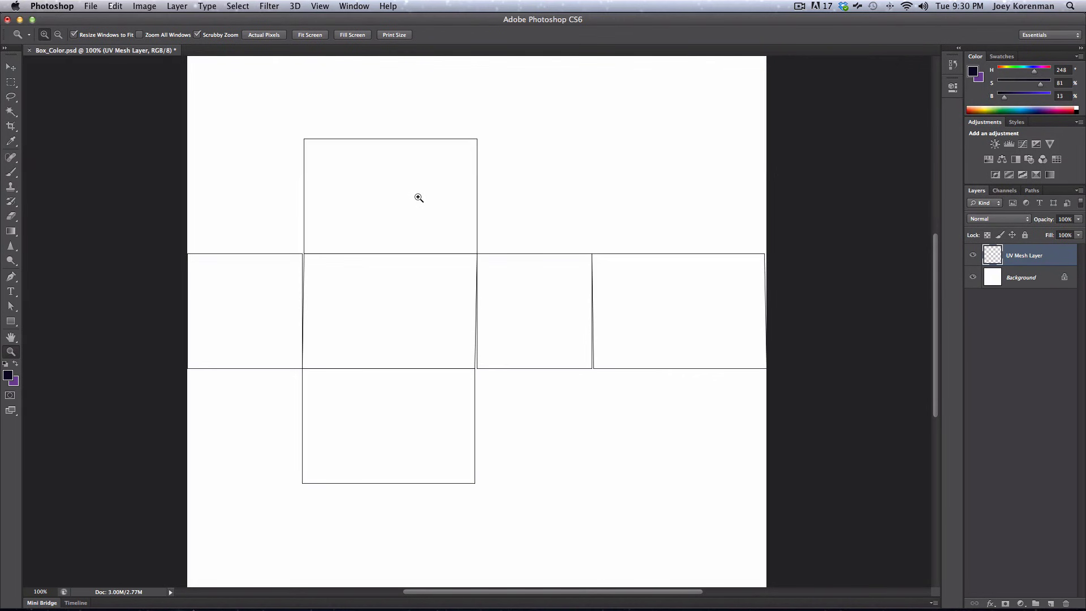
- Open crate.JPG from the UVs folder and hide its guides
key(v)
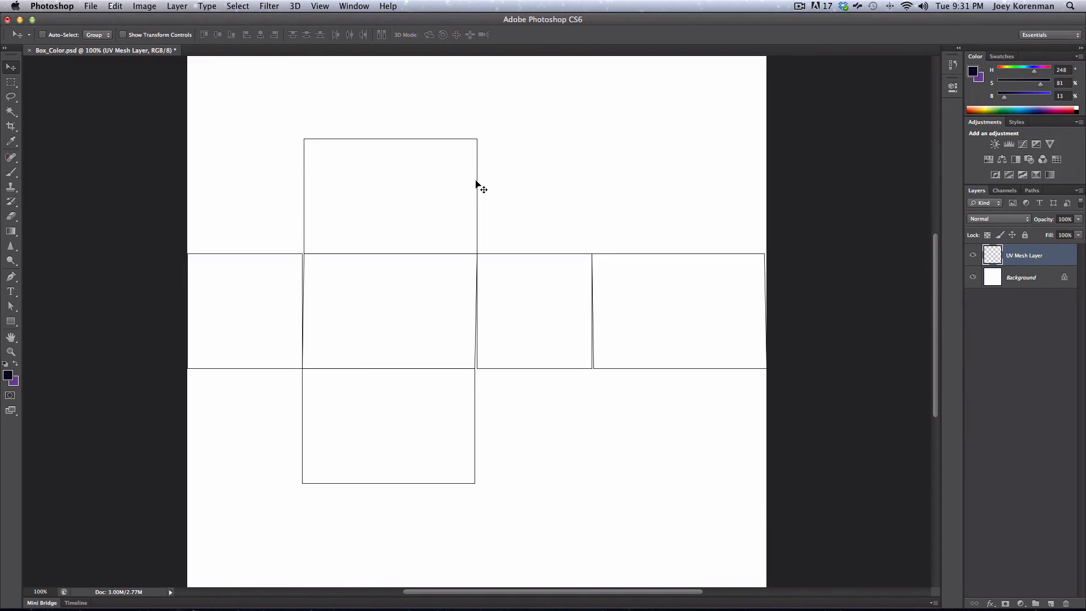
key(super+o)
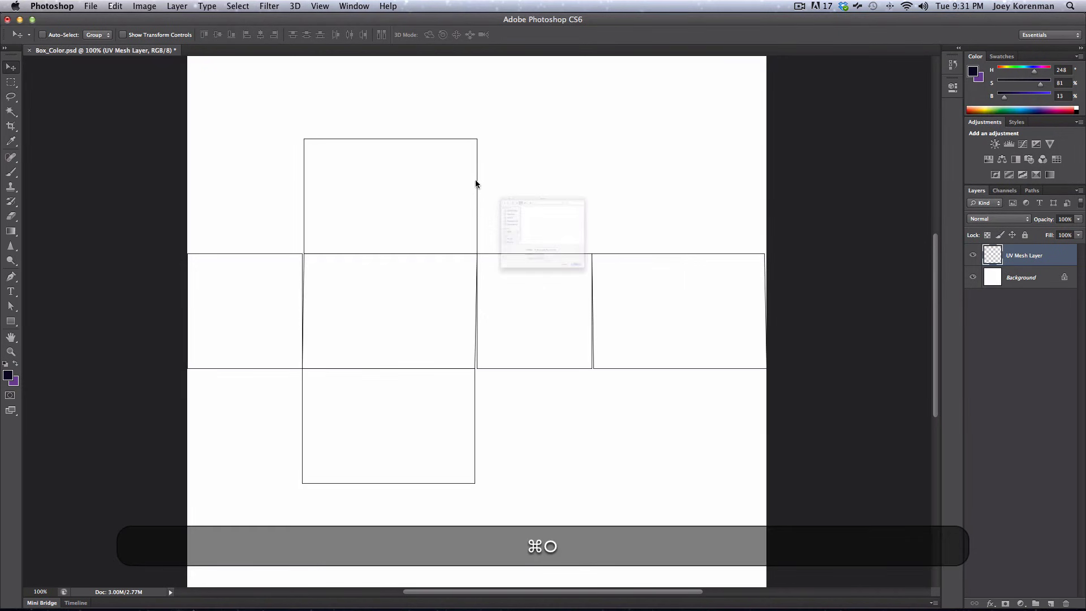
click(638, 153)
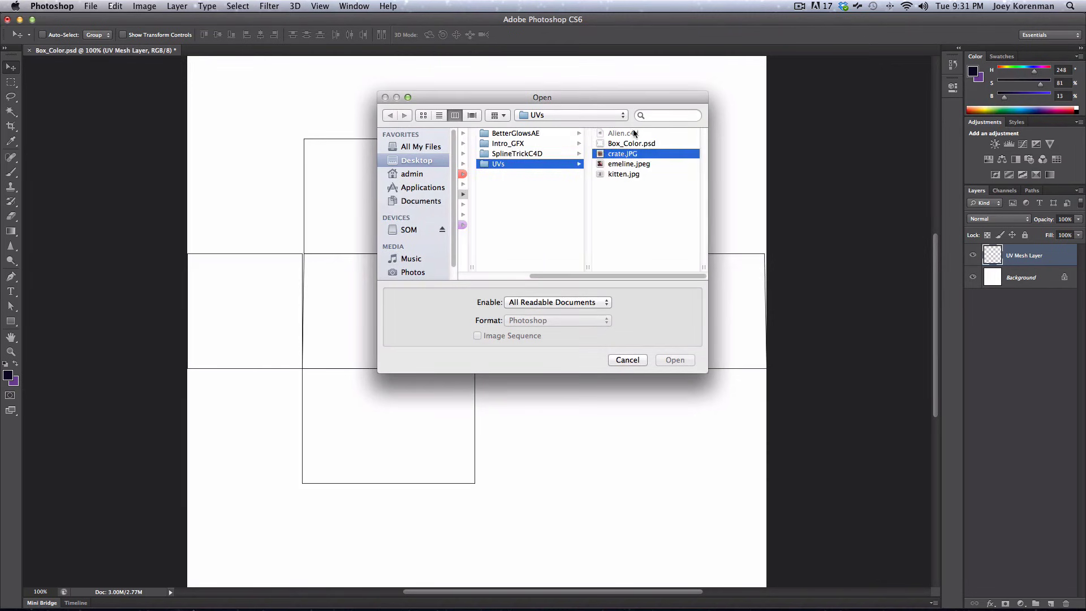
key(Return)
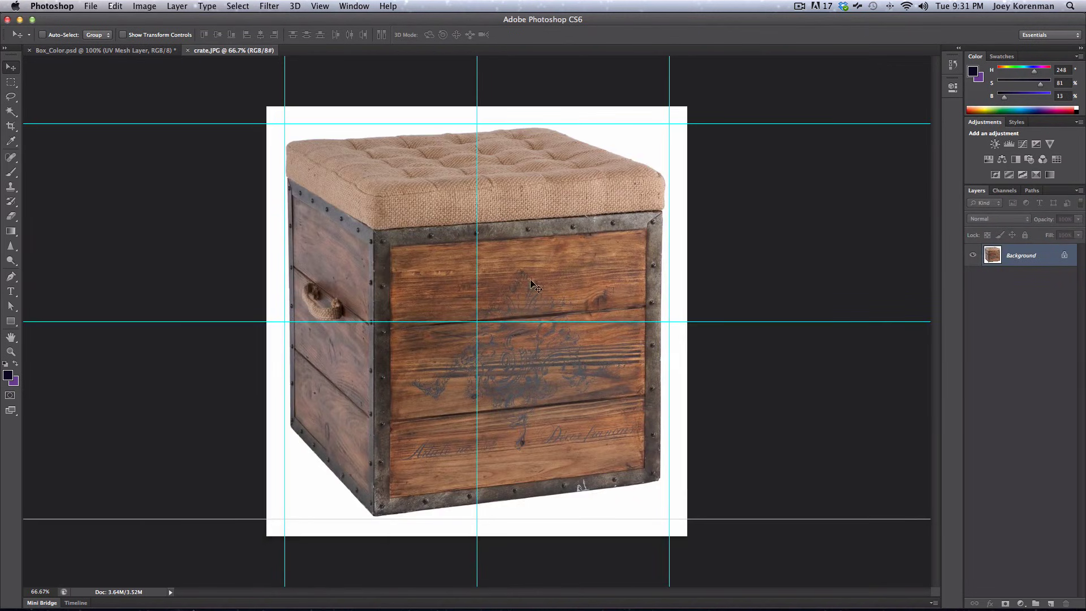
key(z)
key(super+equal)
key(super+semicolon)
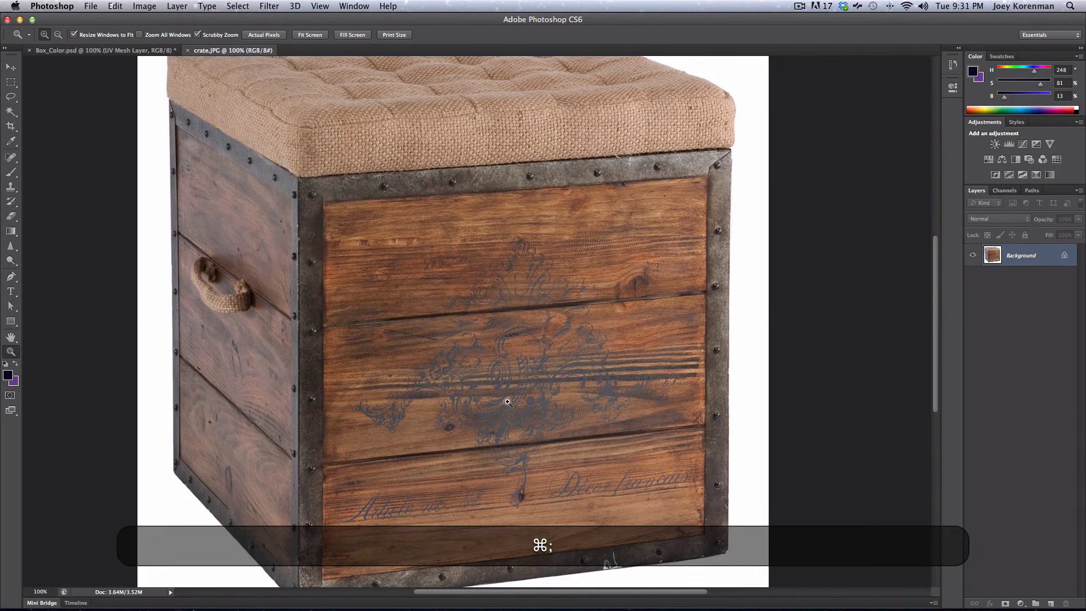
- Trace the four corners of the crate's front wooden face with the Pen tool and load the path as a selection
drag(492, 402, 454, 390)
drag(448, 214, 409, 198)
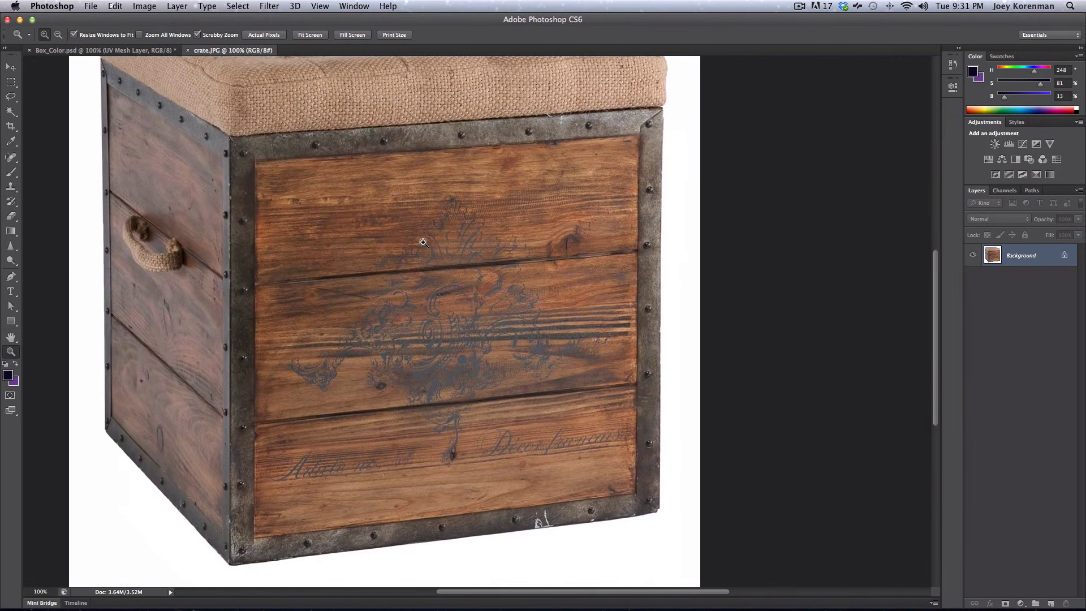
key(p)
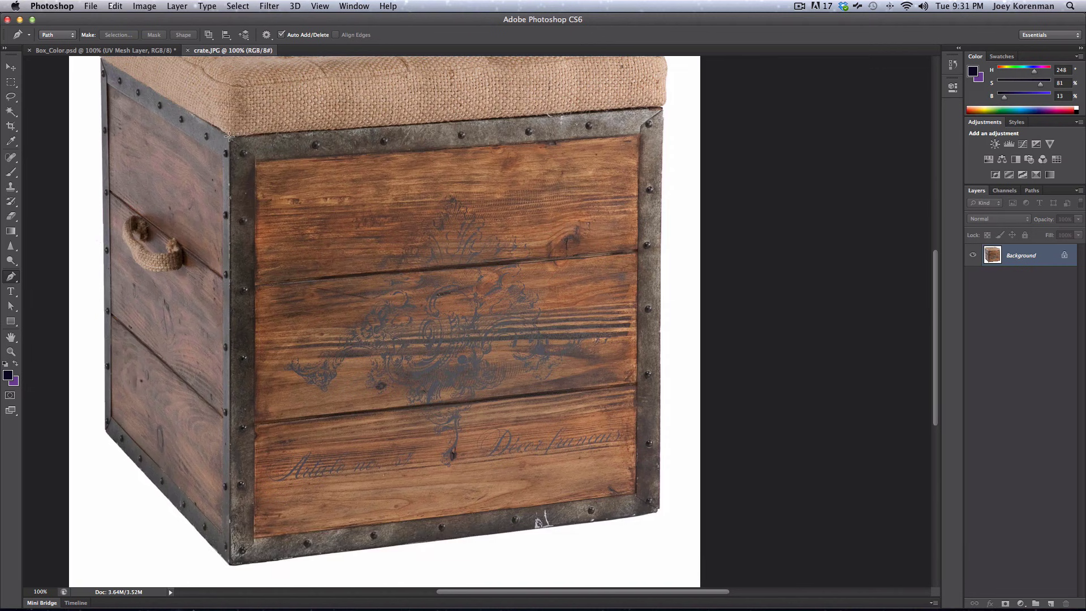
click(229, 136)
click(664, 105)
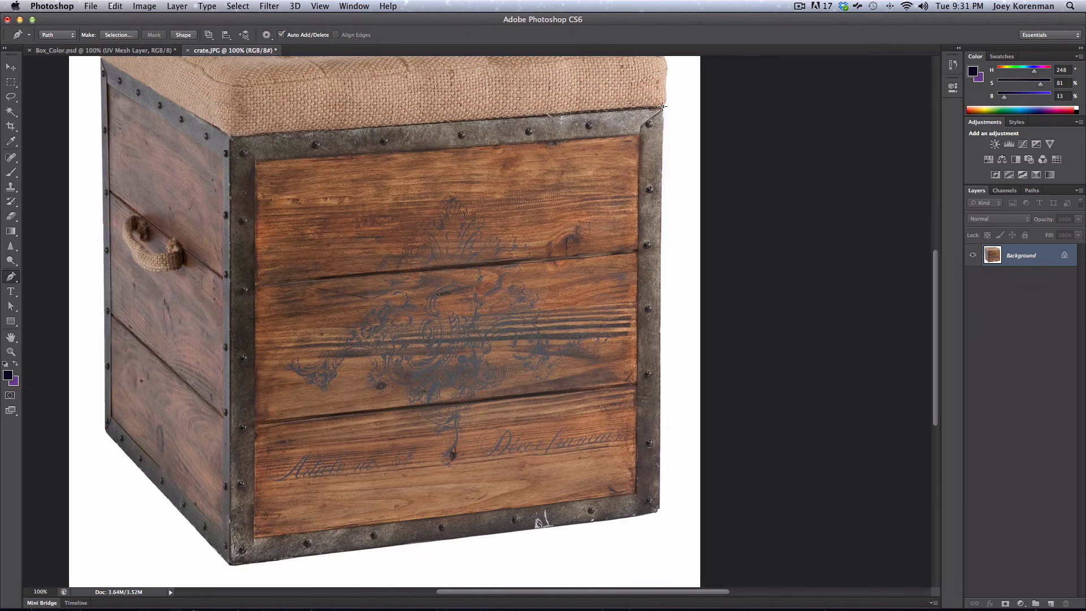
click(658, 507)
click(228, 564)
click(1036, 193)
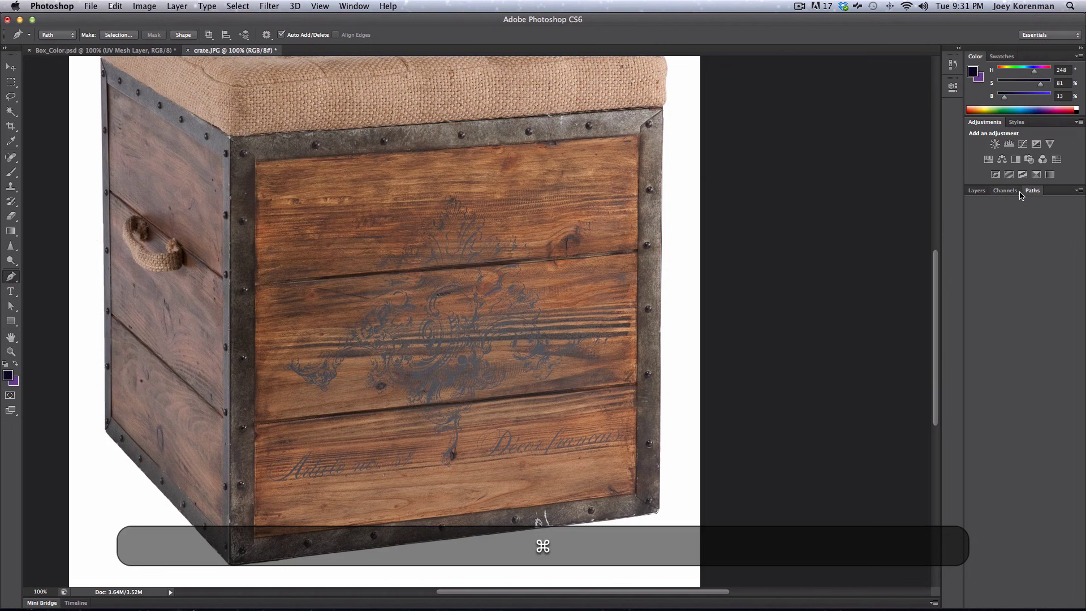
super+click(976, 211)
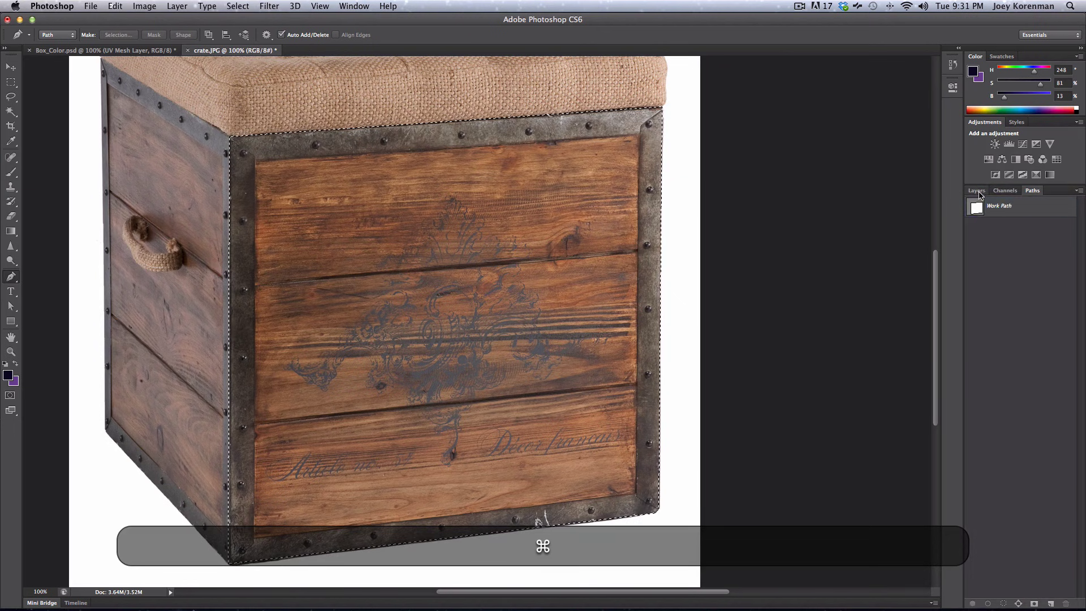
- Copy the selected crate face from the Background layer and paste it into Box_Color.psd
click(996, 192)
click(976, 191)
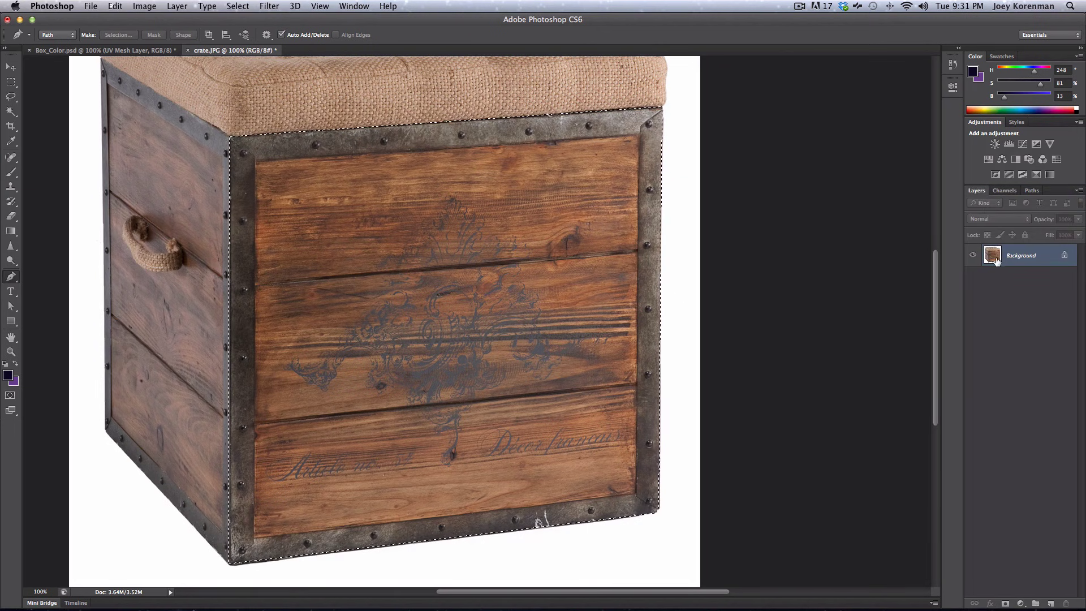
key(super+c)
click(142, 50)
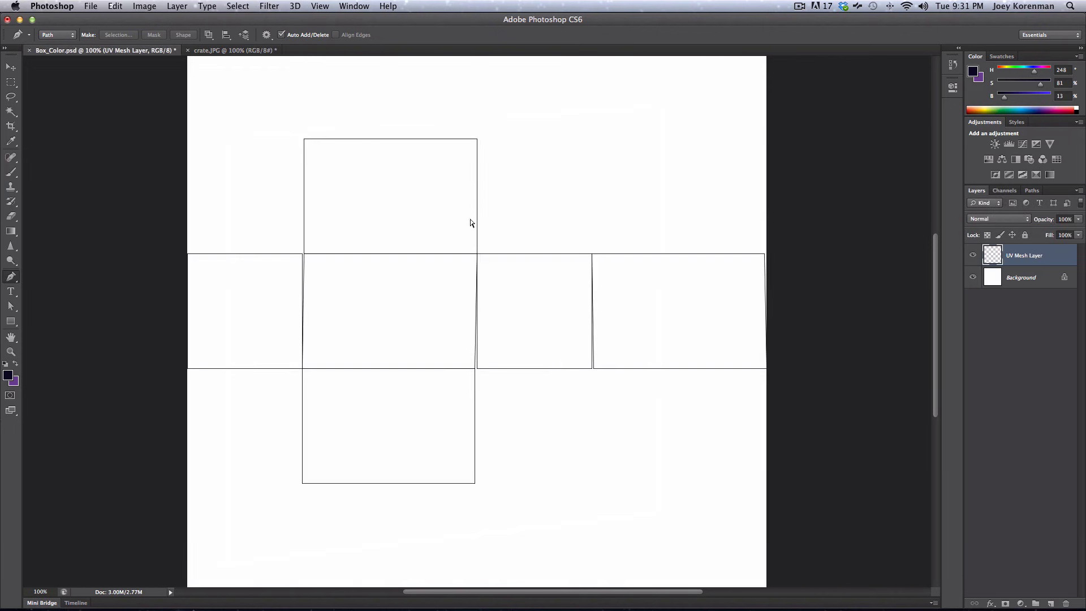
key(super+v)
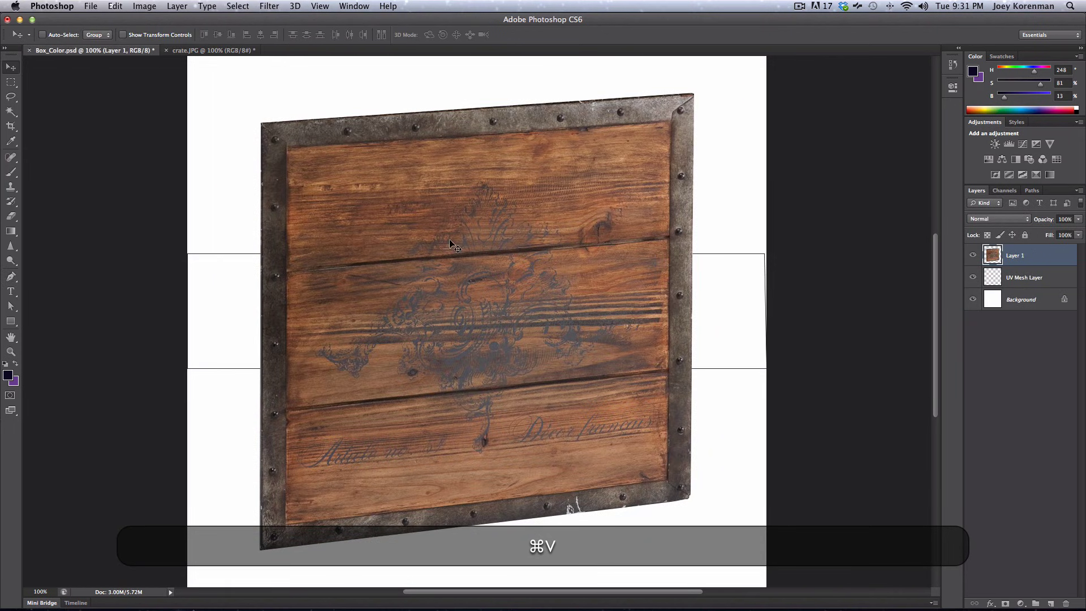
- Skew, rotate and distort the pasted crate face with Free Transform until it forms an upright square
key(super+t)
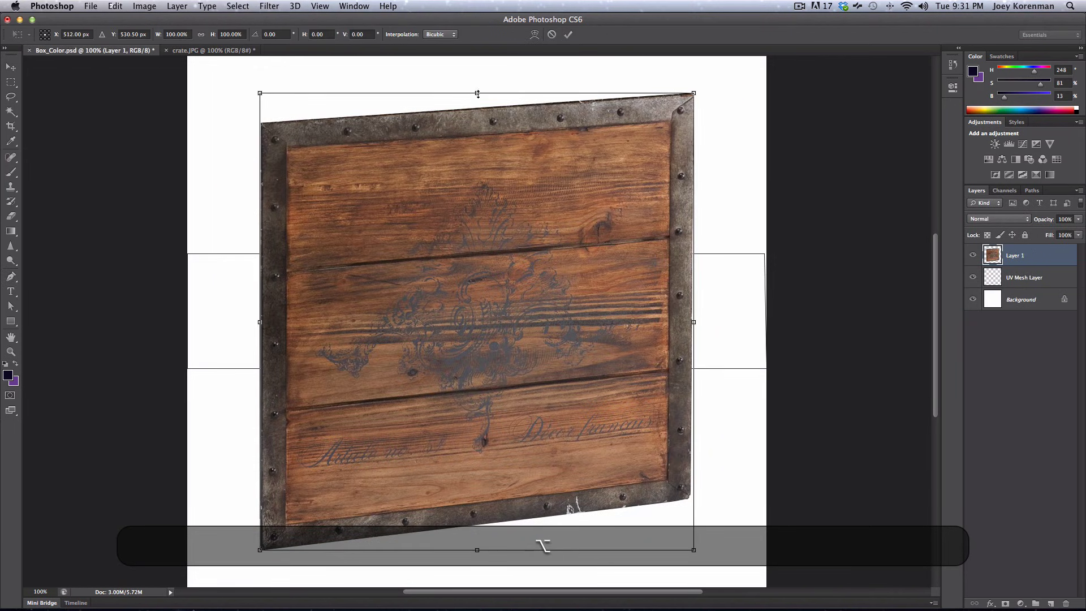
alt+drag(477, 92, 448, 99)
key(alt+super+z)
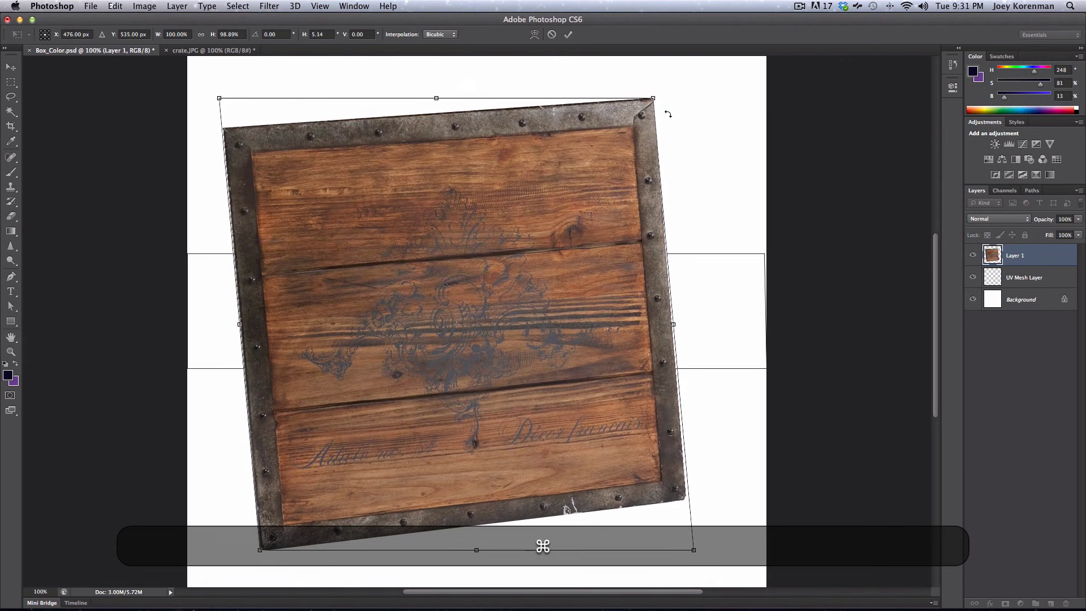
drag(667, 109, 675, 143)
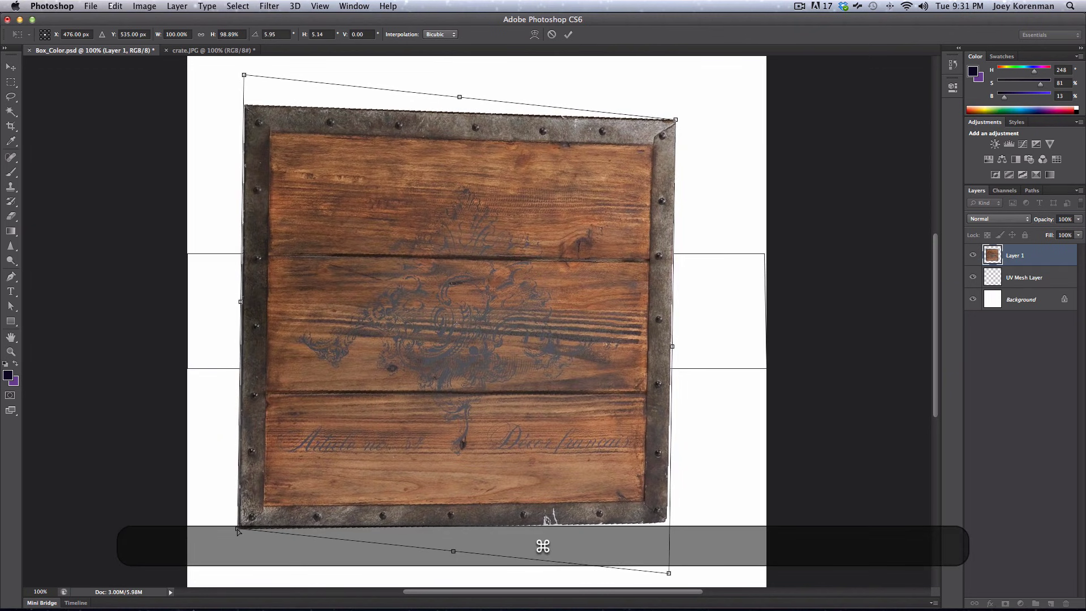
super+drag(238, 531, 241, 523)
super+drag(244, 75, 246, 87)
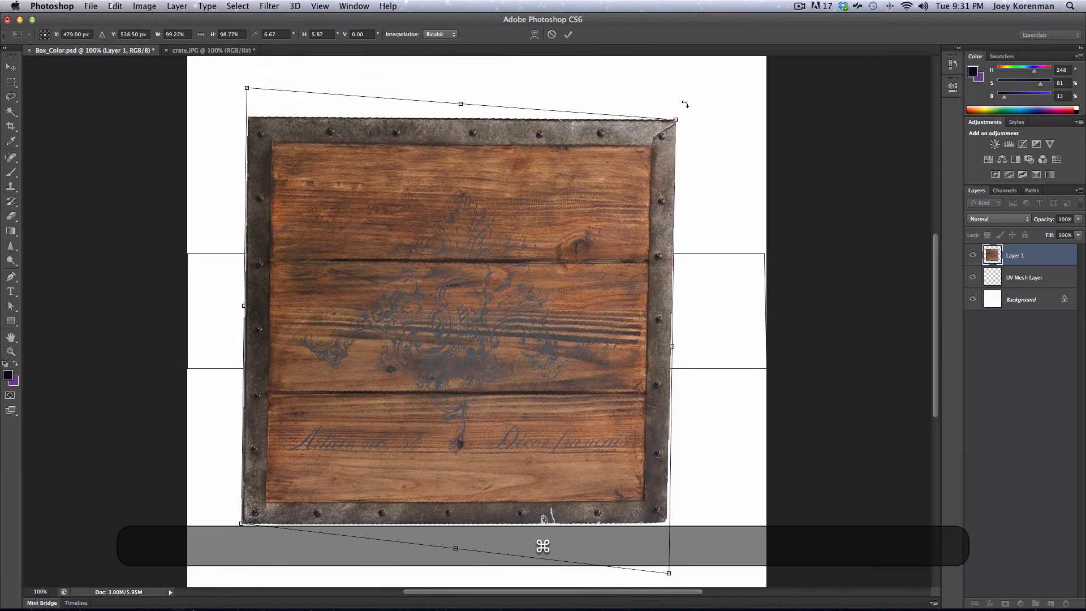
key(Return)
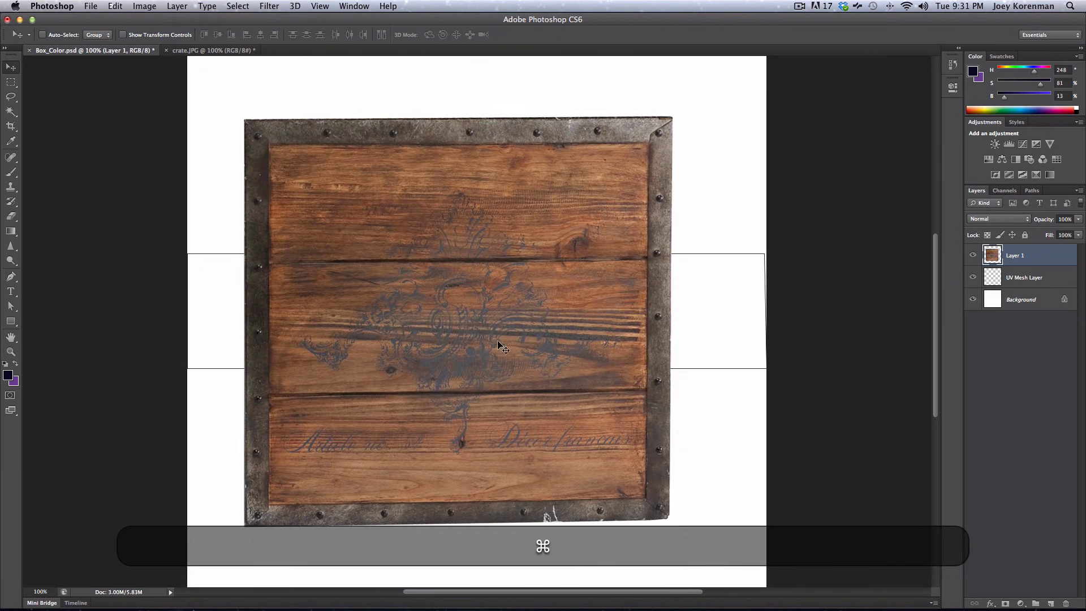
- Scale down the crate face and move it onto the small square UV face adjoining the central rectangle
key(super+t)
alt+shift+drag(244, 117, 378, 267)
drag(491, 374, 581, 349)
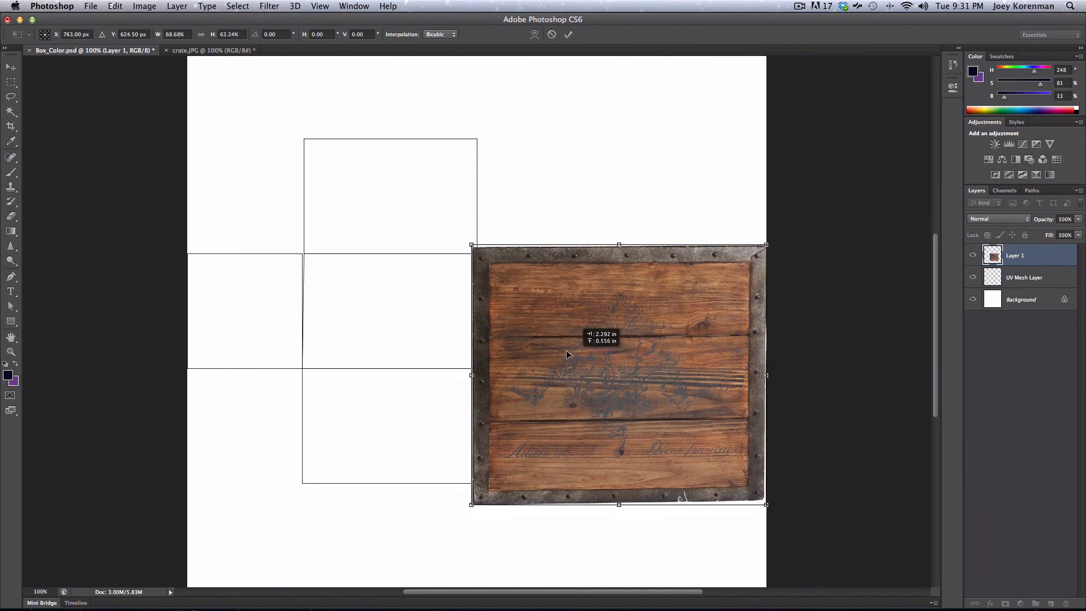
alt+shift+drag(469, 245, 515, 281)
key(Left)
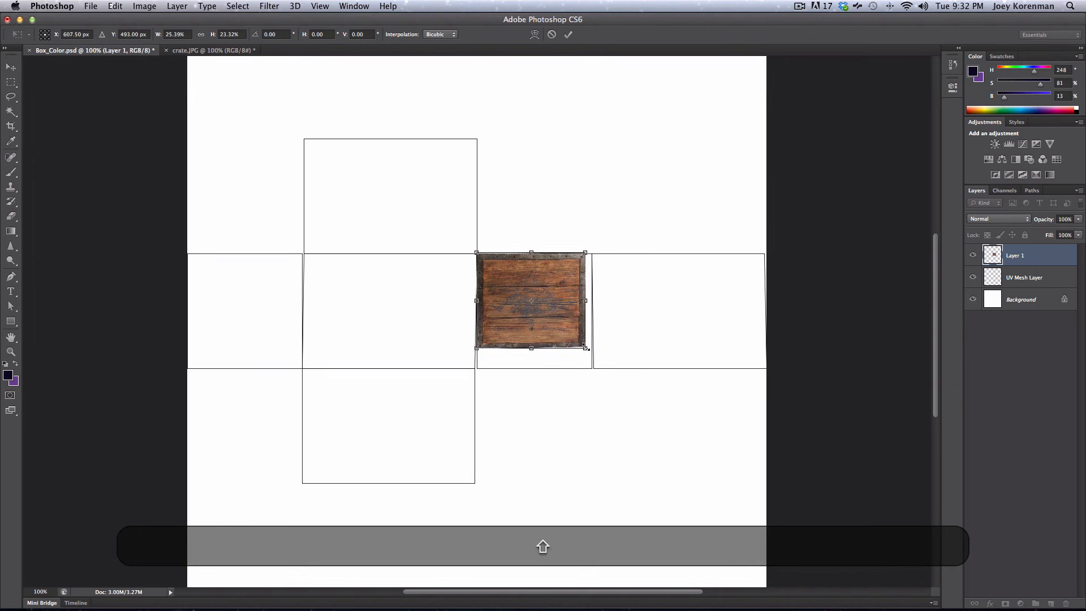
drag(585, 348, 594, 372)
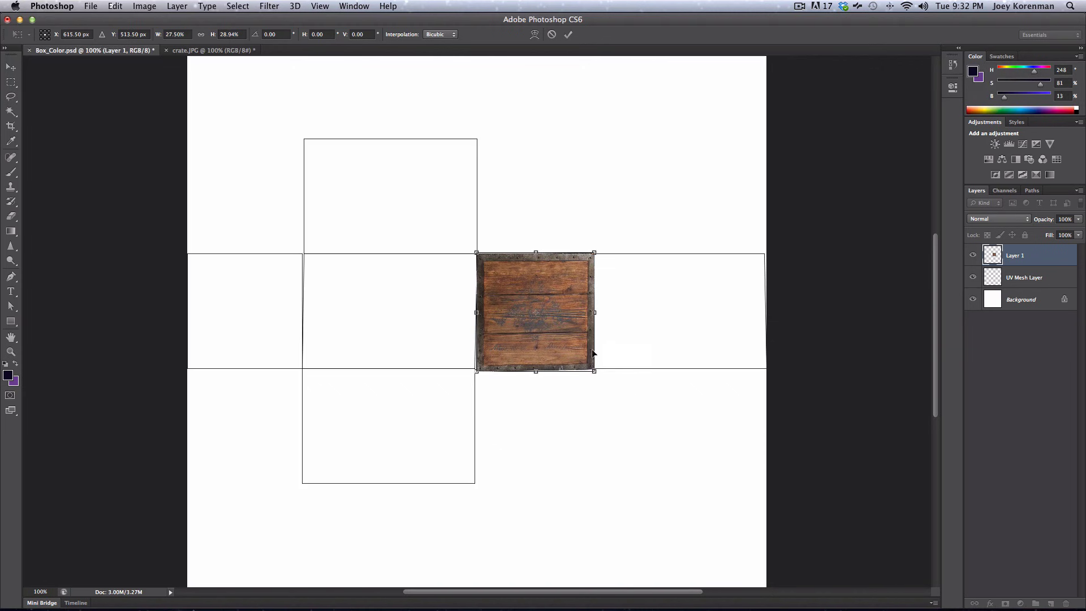
key(Return)
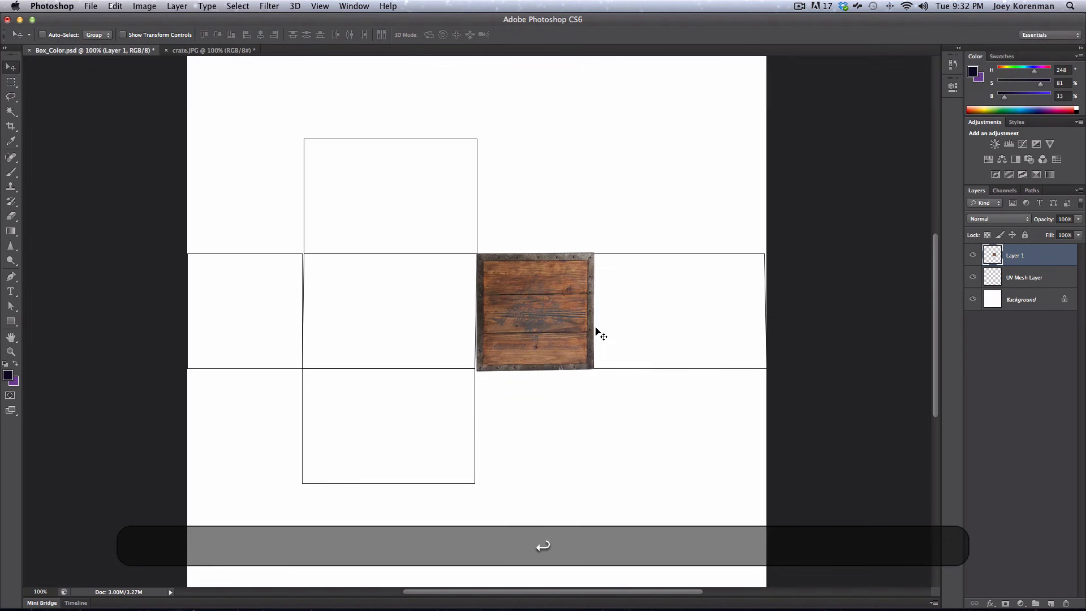
- Distort the corners of the crate face so its edges line up with the slanted UV mesh lines
key(super+equal)
key(super+equal)
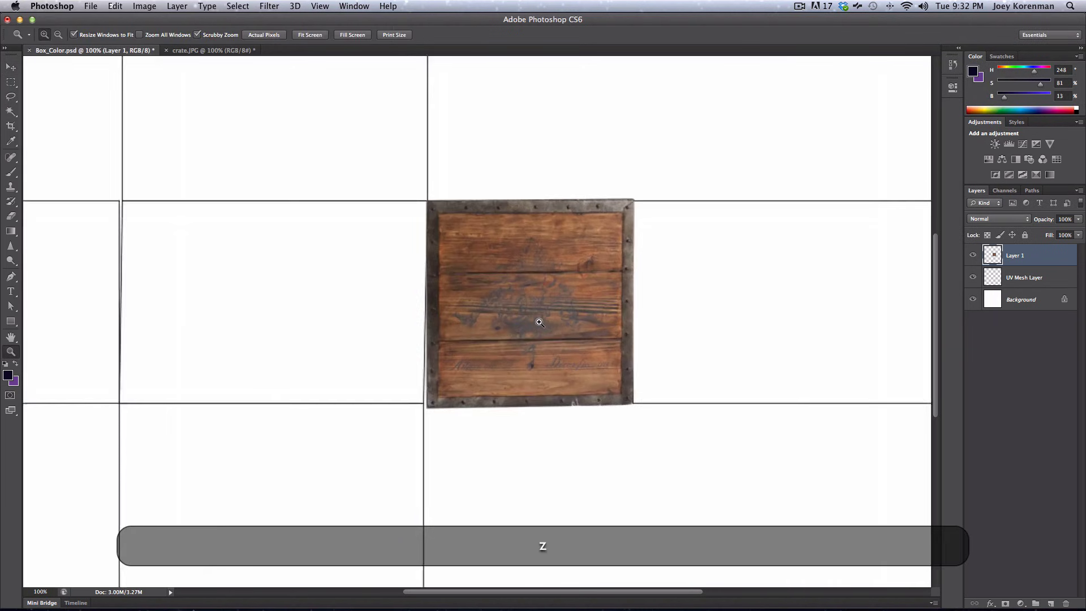
key(super+t)
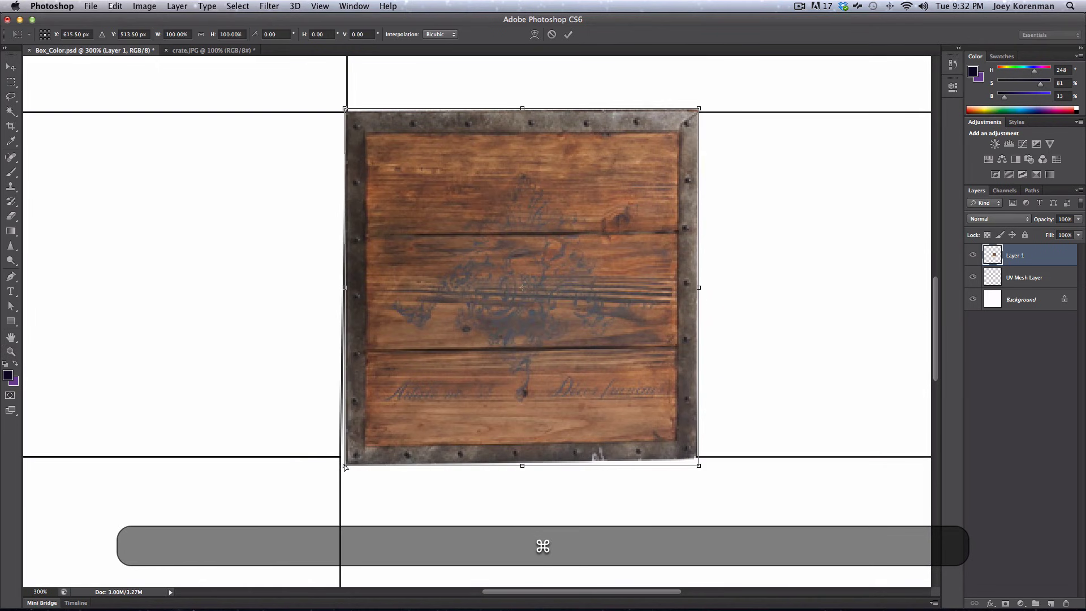
super+drag(345, 465, 338, 462)
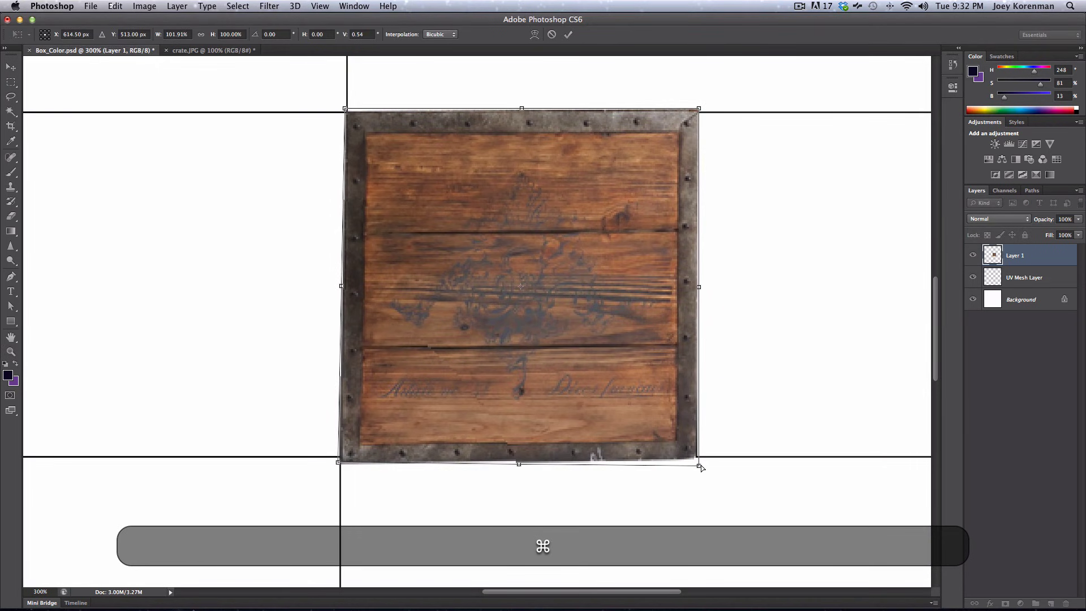
super+drag(698, 467, 701, 465)
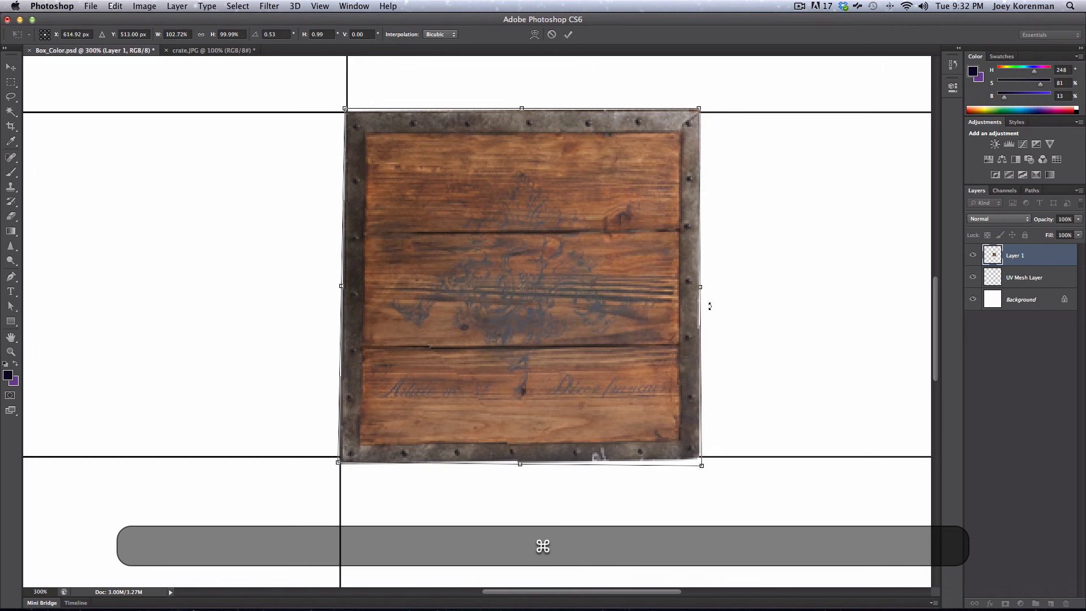
super+drag(344, 108, 347, 108)
key(Return)
key(z)
alt+click(484, 321)
alt+click(492, 318)
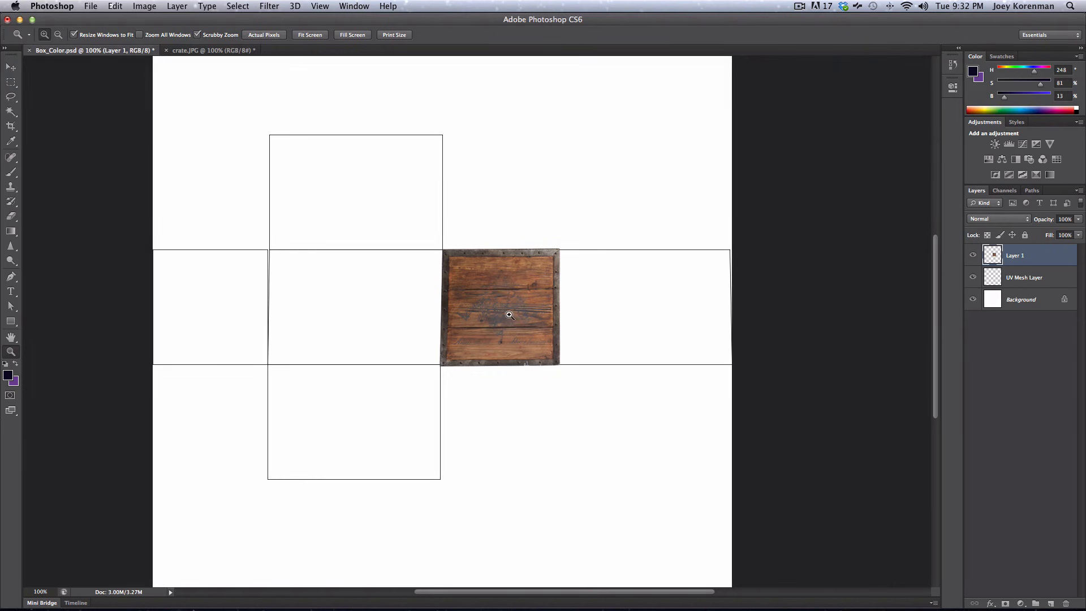
click(509, 315)
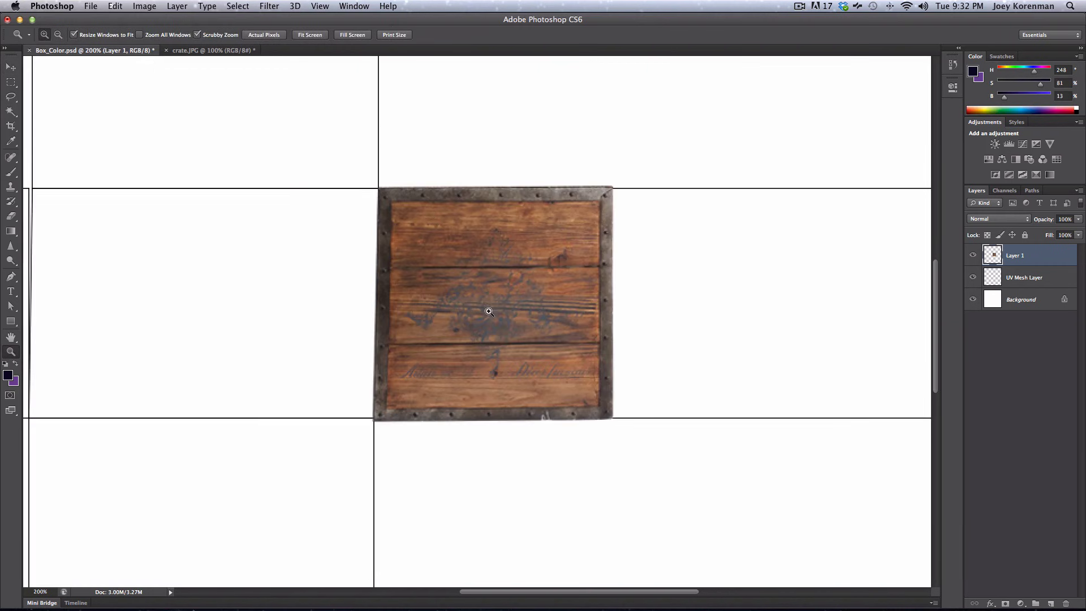
key(v)
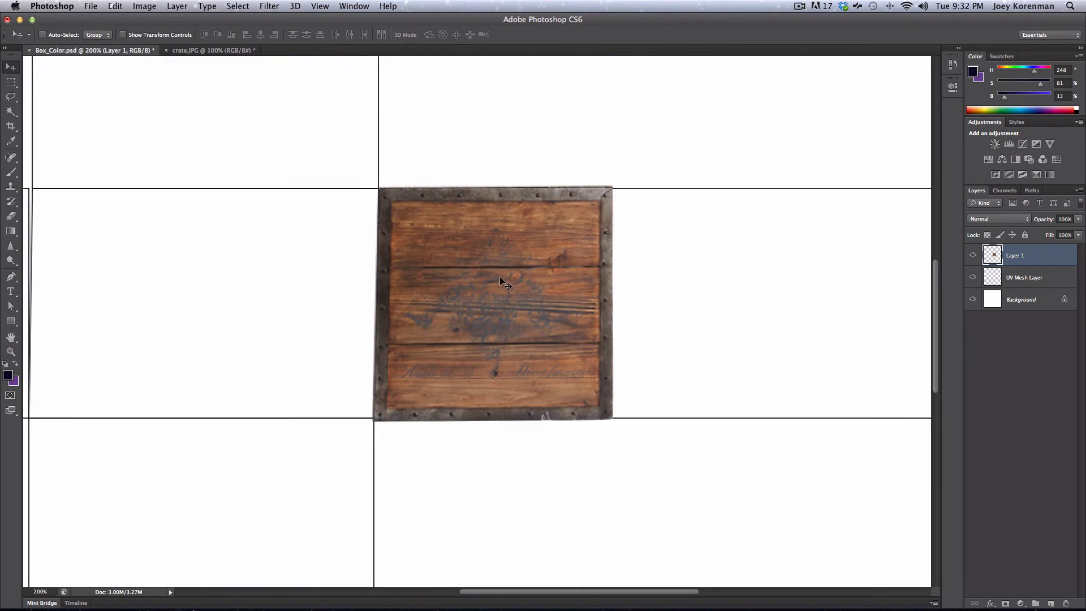
key(super+t)
shift+drag(613, 189, 444, 199)
key(Return)
- Brighten the crate face with Levels, using input levels of 27, 1.12 and 190
key(super+l)
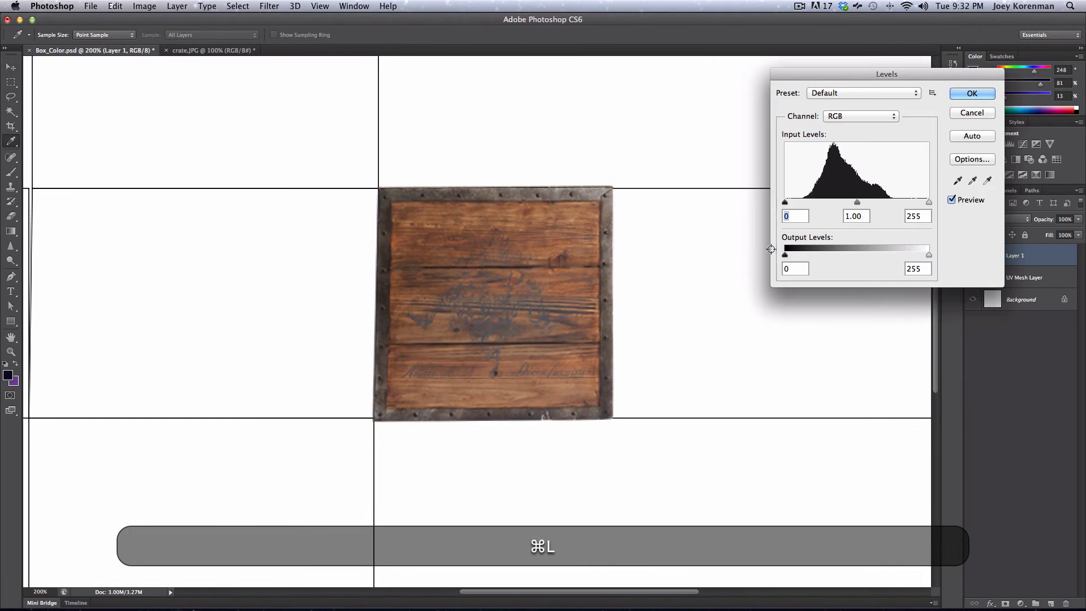
drag(785, 203, 799, 203)
drag(929, 202, 835, 203)
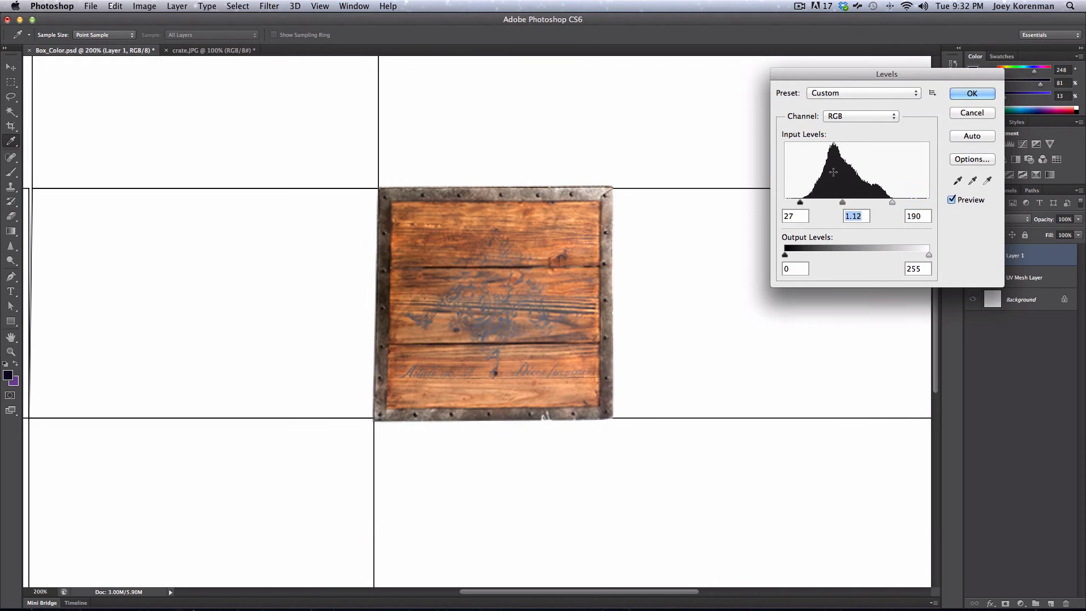
key(Return)
- Rename the crate face layer as Side_01 and save Box_Color.psd
double_click(1014, 258)
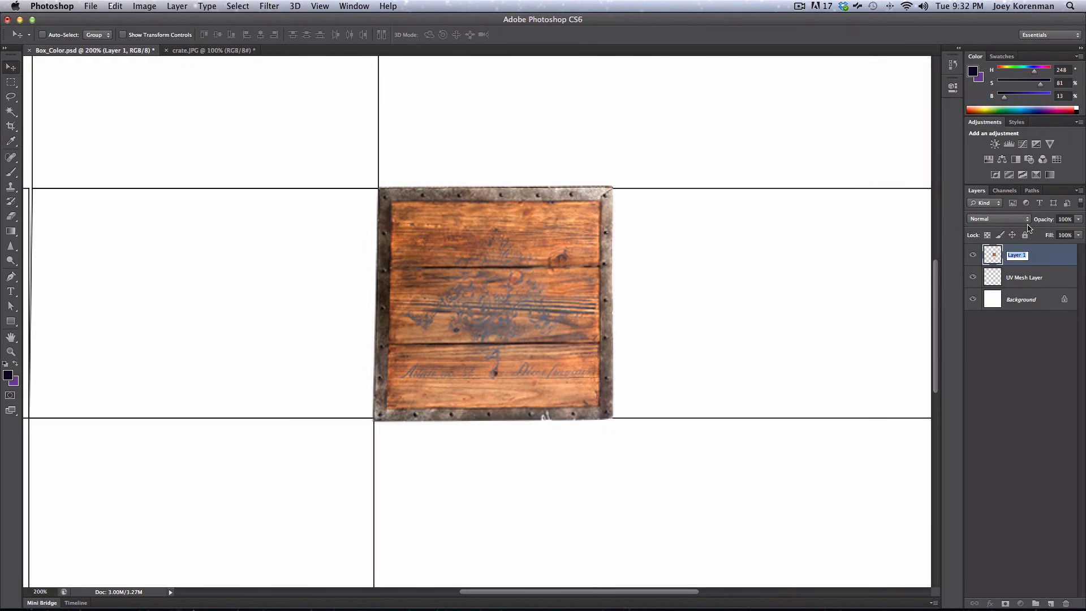
text(Side_01)
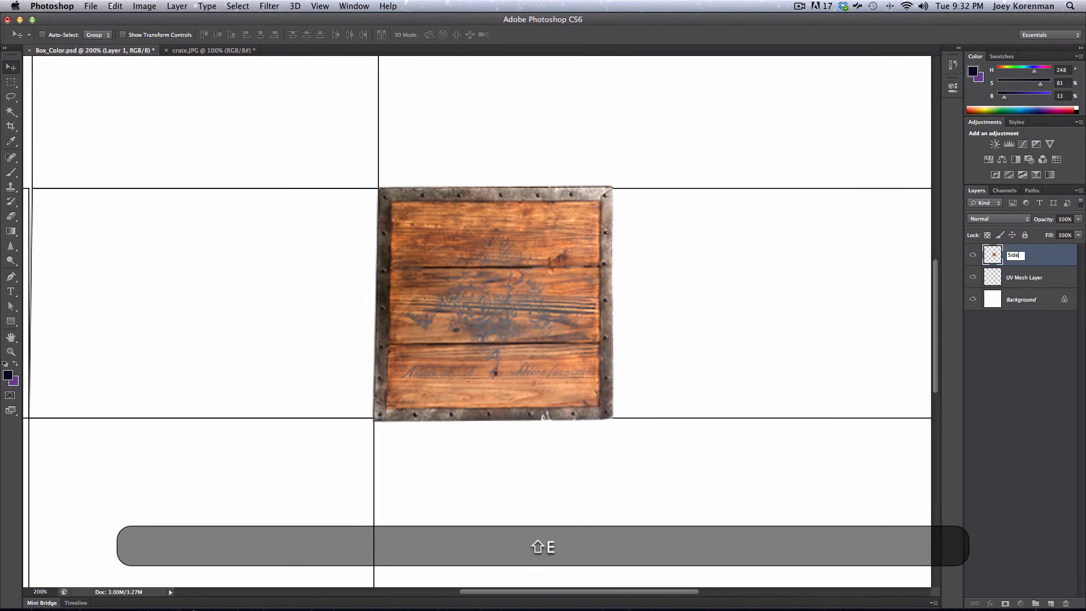
key(Return)
key(super+s)
- Hide the UV Mesh Layer and save Box_Color.psd again
key(z)
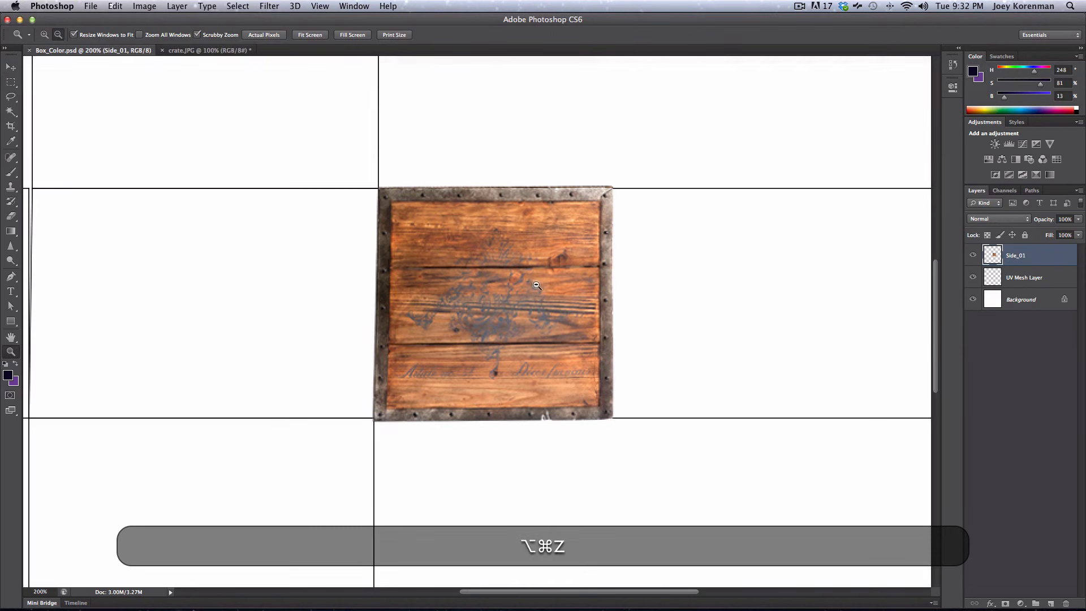
alt+click(627, 271)
alt+click(627, 270)
click(972, 277)
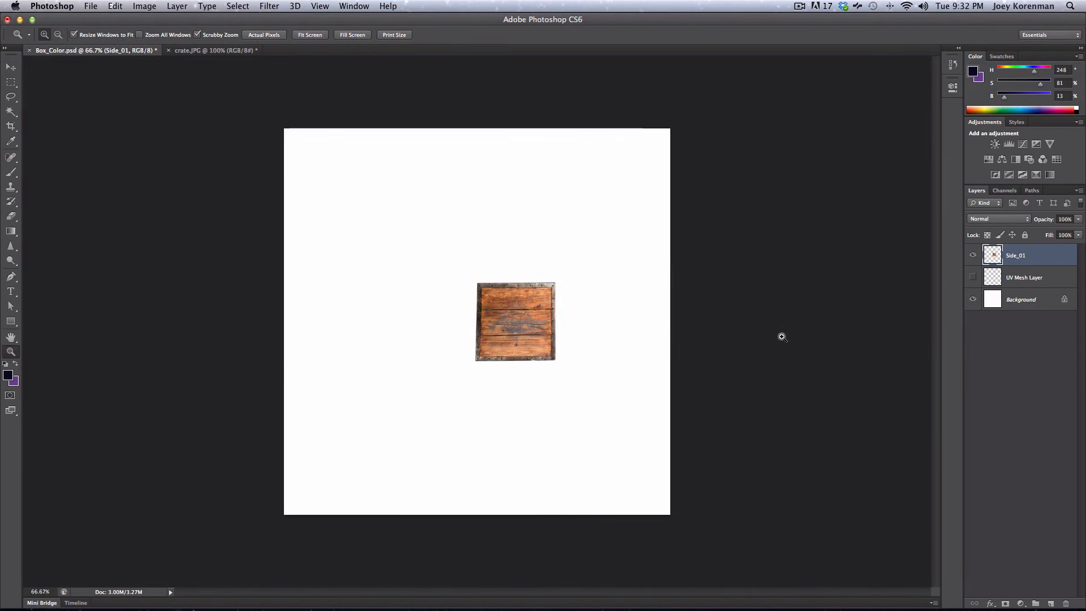
key(super+s)
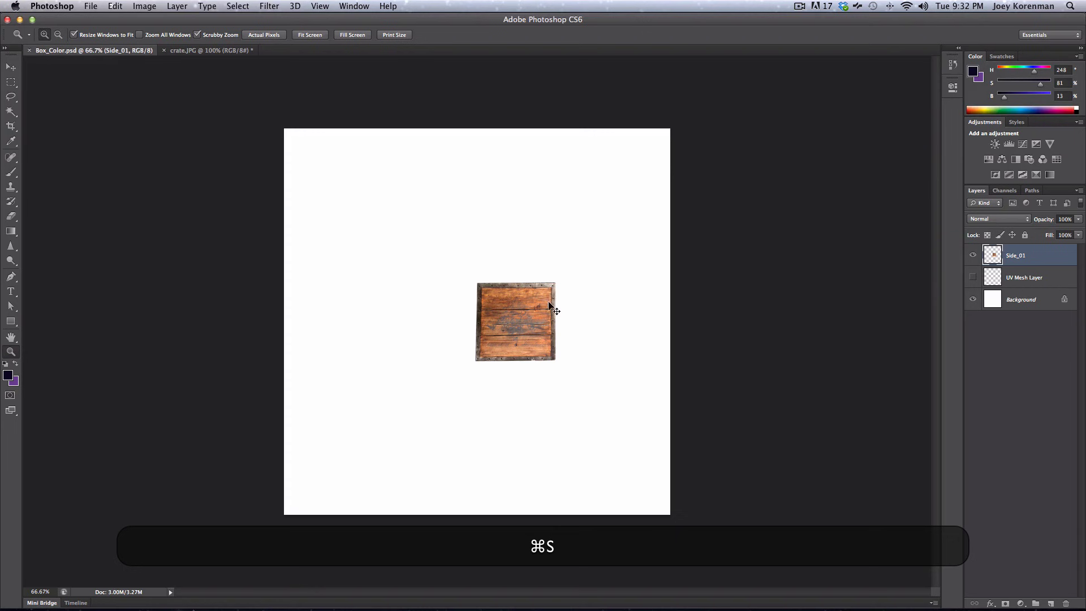
- Switch to CINEMA 4D and revert the Box_Color.psd texture to its saved version
key(super+Tab)
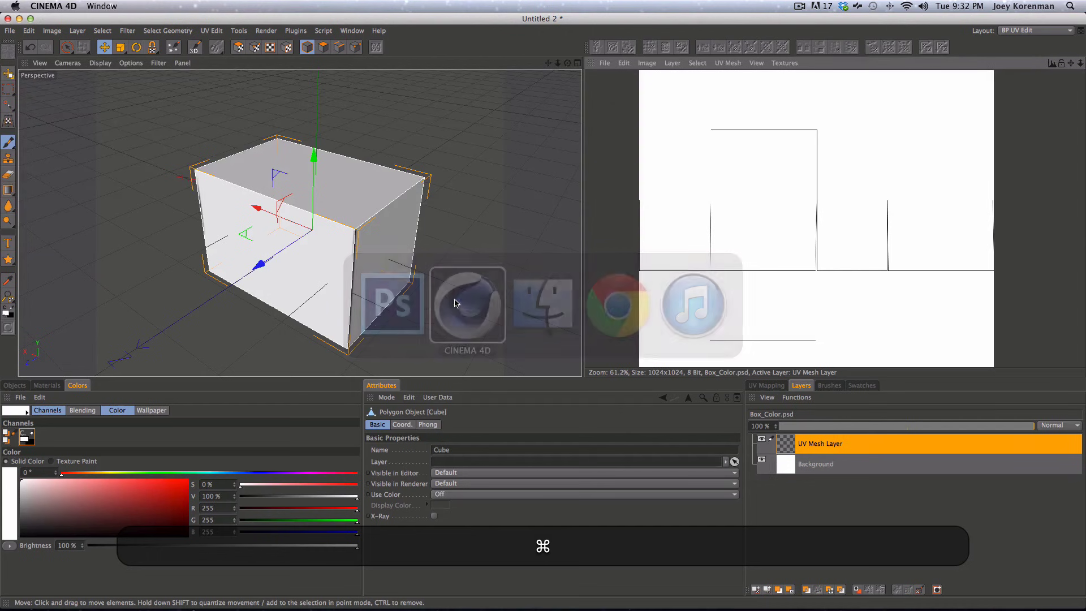
click(603, 63)
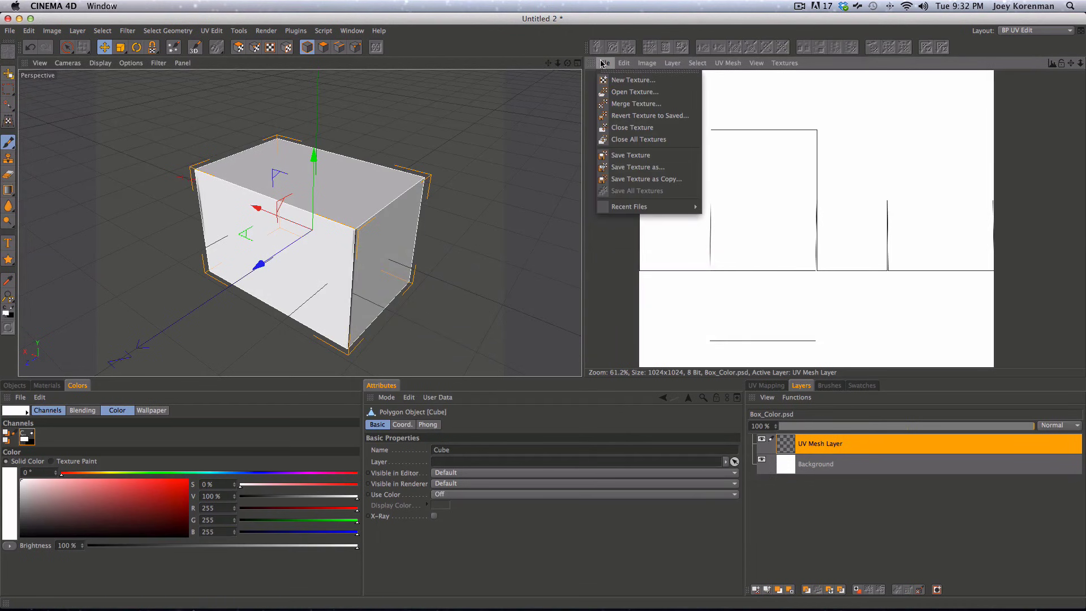
click(642, 116)
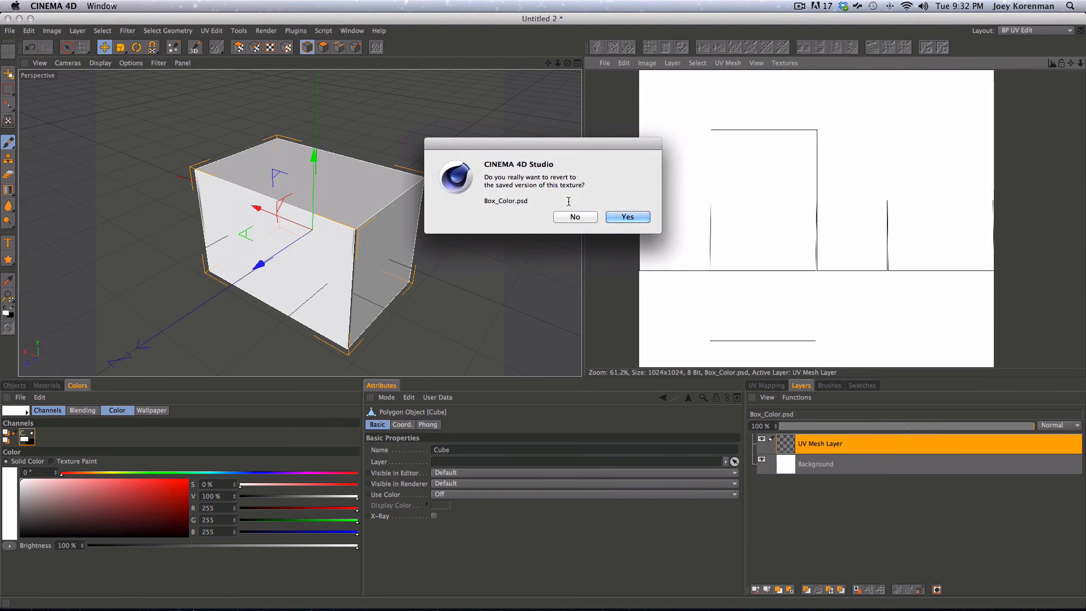
click(626, 216)
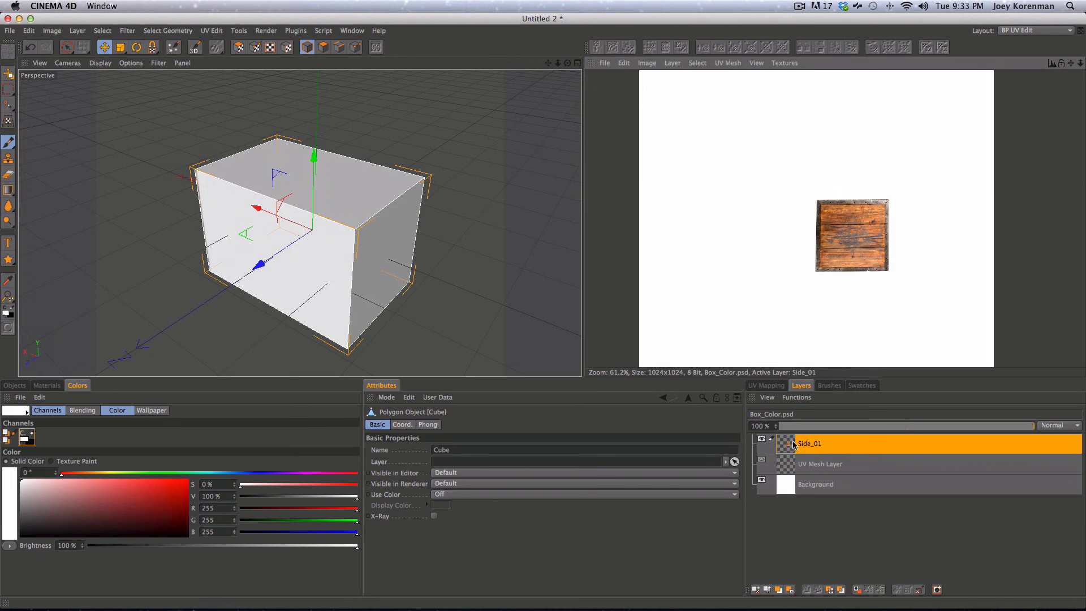
- Show the UV Mesh Layer, hide it again and reselect the Side_01 layer
click(812, 473)
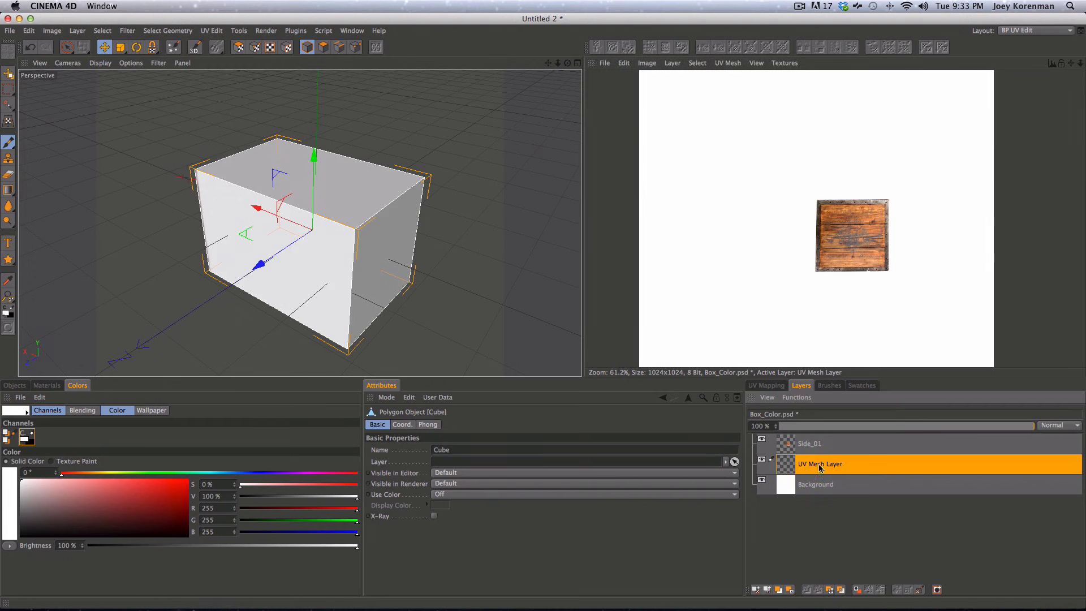
click(760, 461)
click(812, 446)
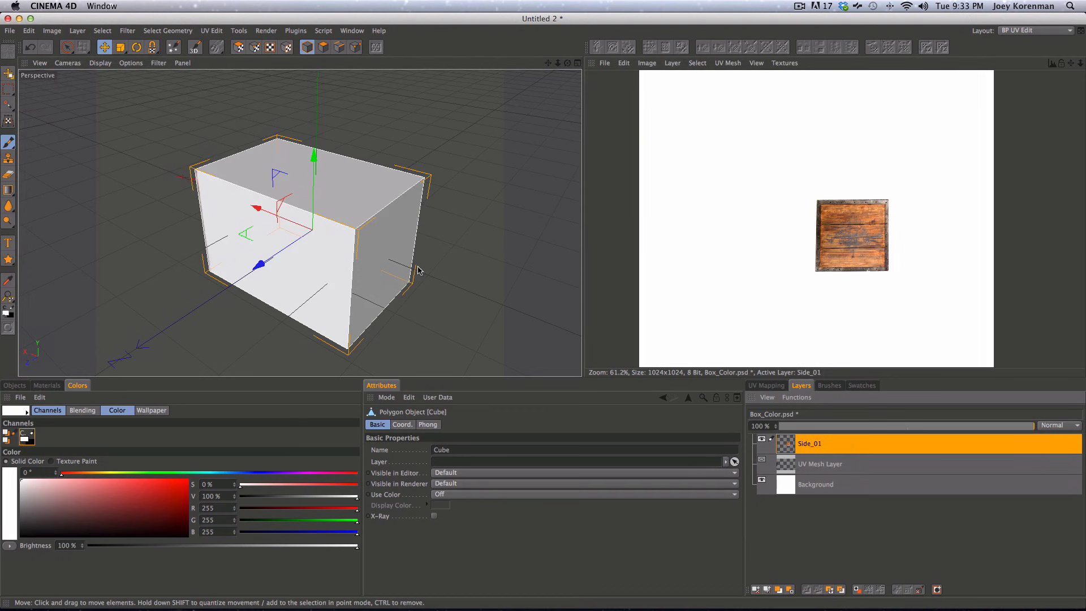
- Orbit around the cube to inspect the crate texture on its square end face
key(3)
drag(360, 269, 286, 272)
key(2)
key(3)
key(1)
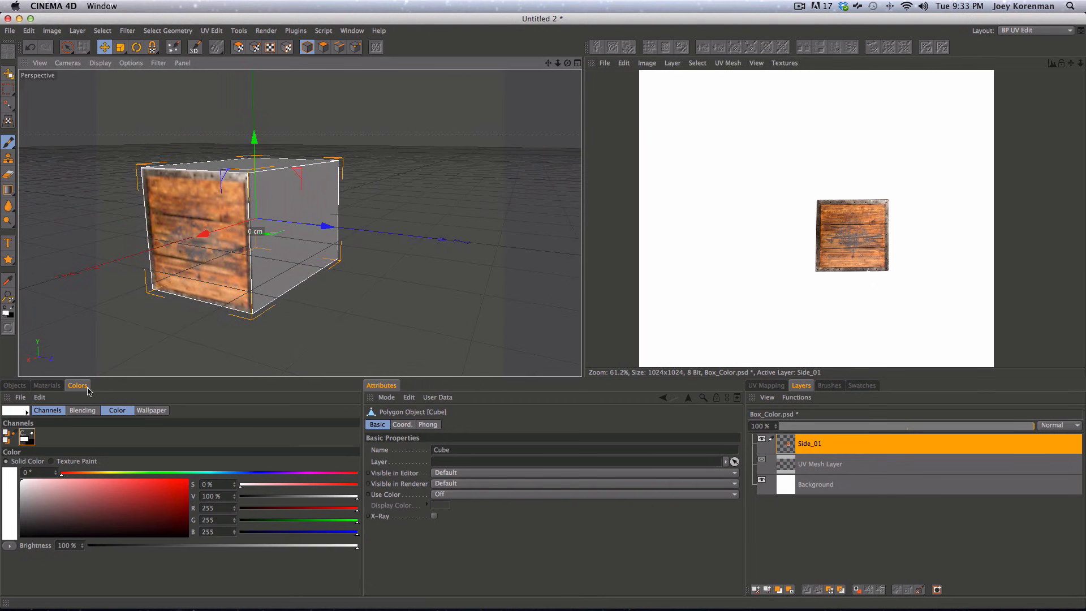
- Set the Mat material's texture preview size to 1024x1024 (4 MB)
click(48, 386)
click(30, 466)
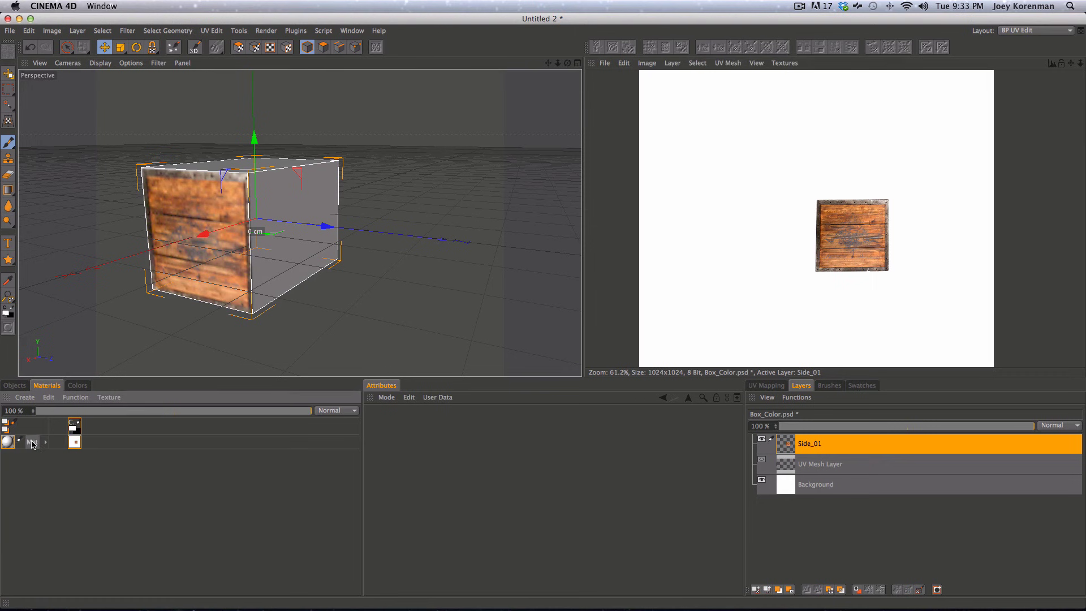
double_click(31, 442)
click(25, 468)
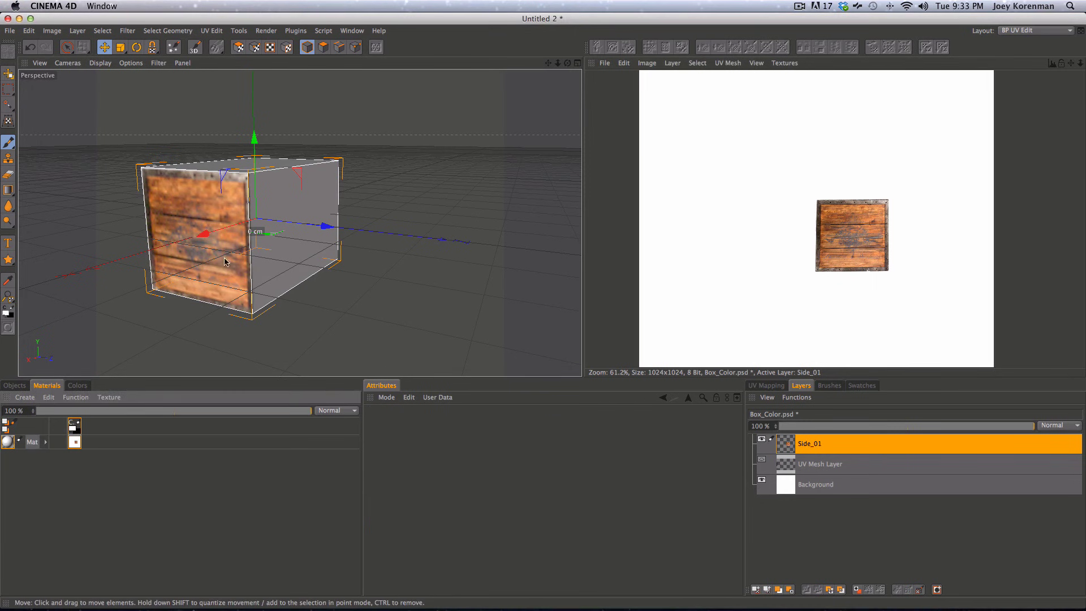
key(3)
drag(195, 270, 180, 252)
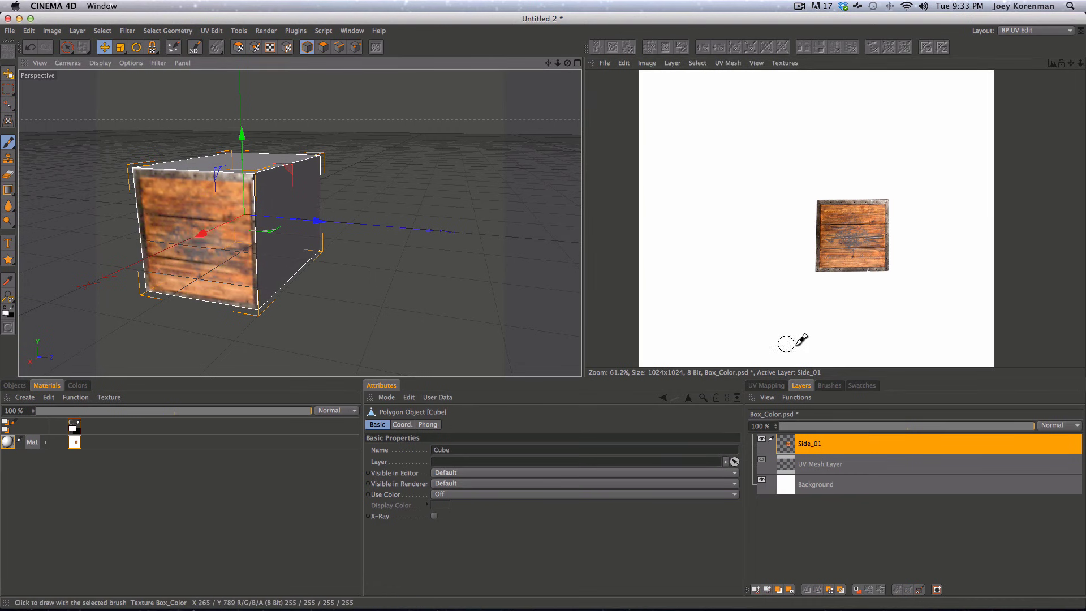
click(10, 443)
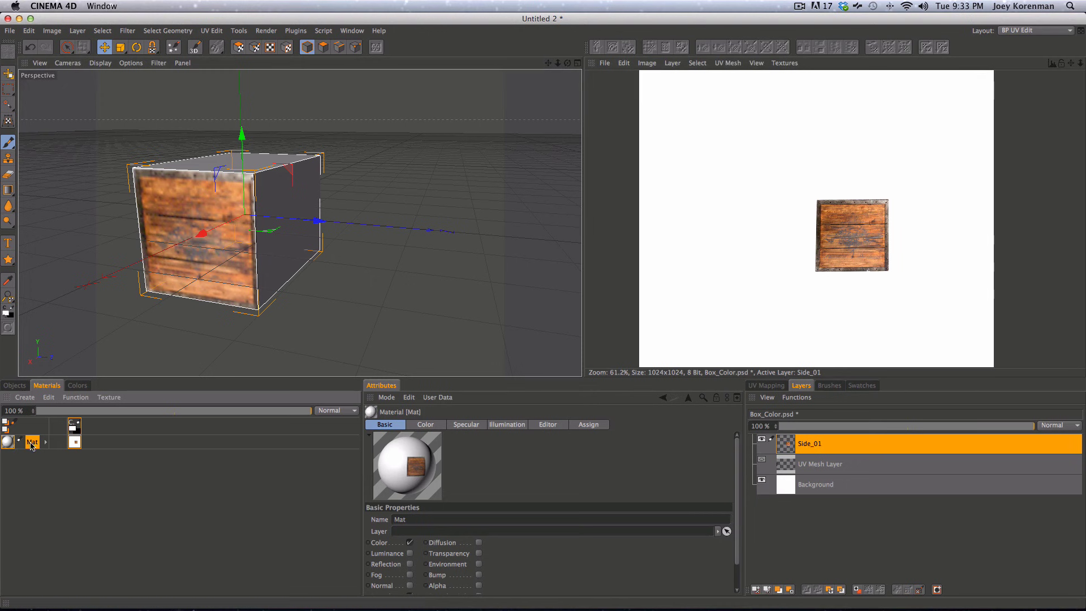
click(556, 427)
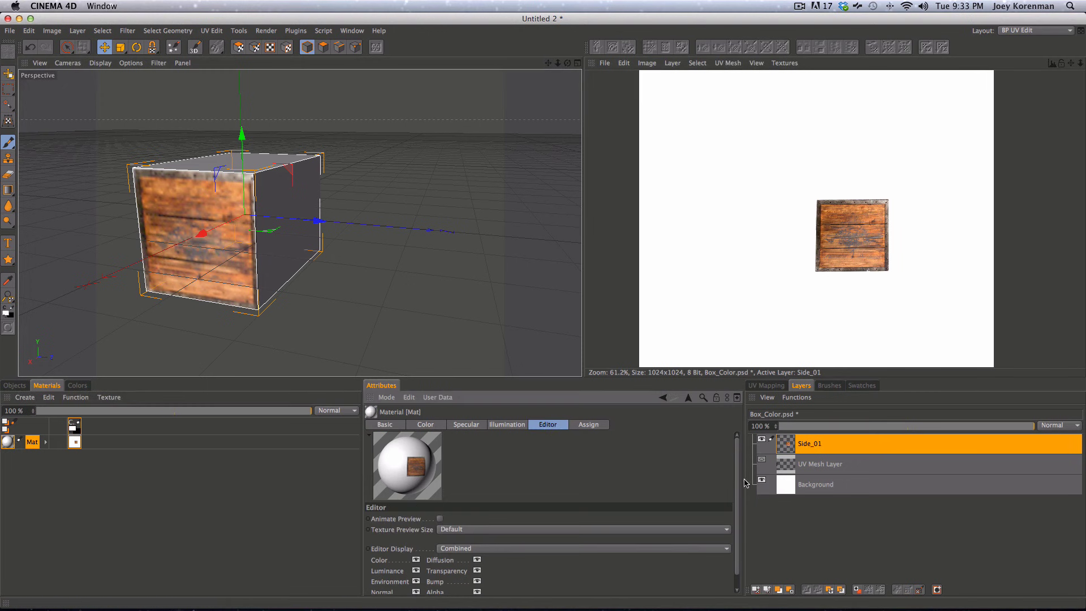
scroll(411, 551, down, 1)
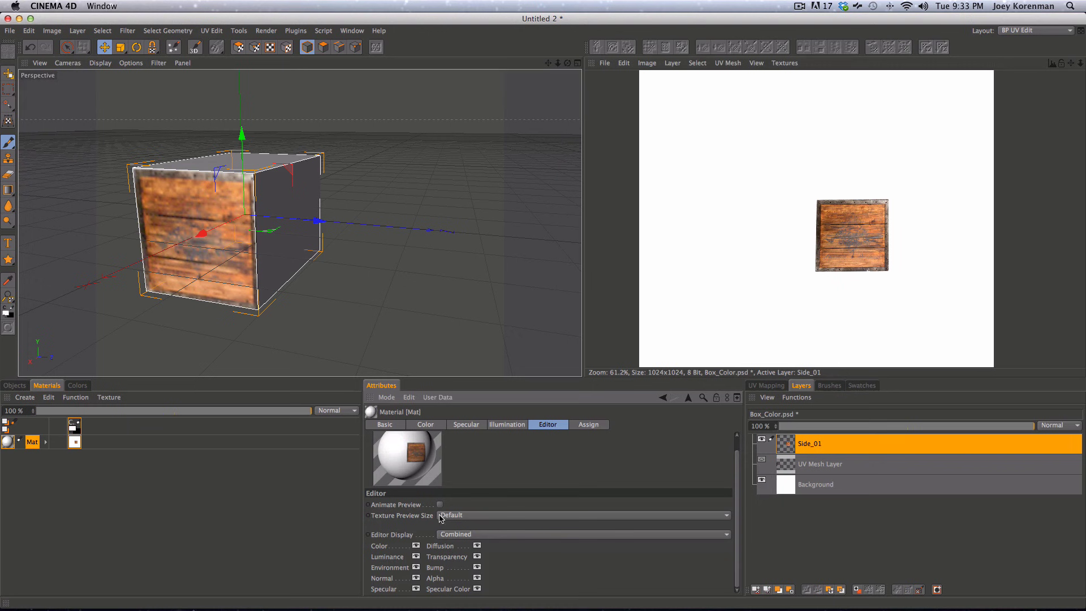
click(482, 516)
click(487, 473)
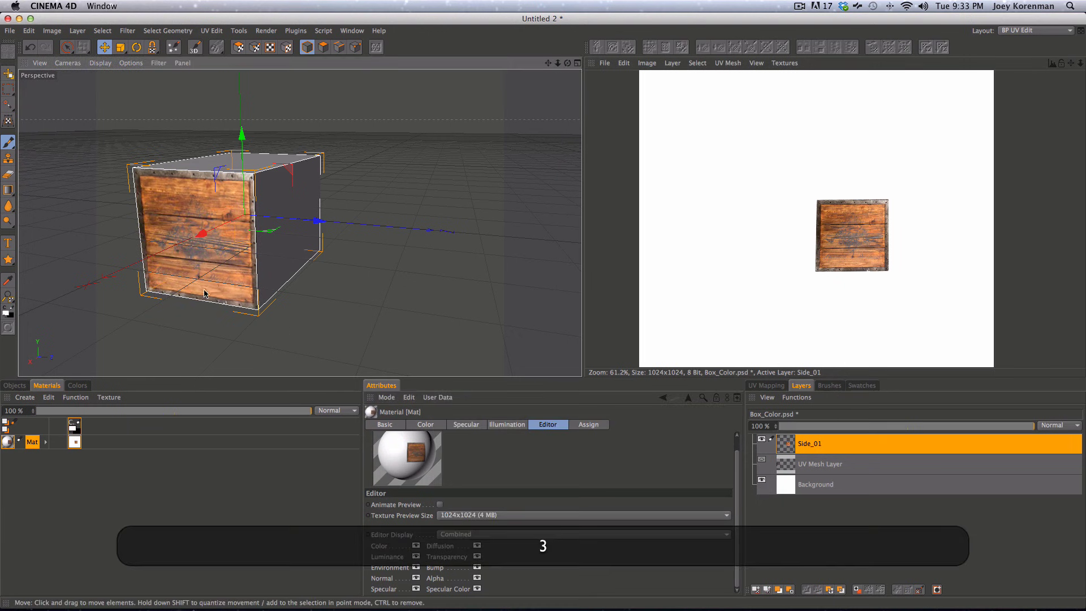
- Orbit around the cube to inspect the sharpness of the crate texture on its end face
alt+drag(213, 279, 245, 212)
key(2)
click(243, 273)
key(3)
key(1)
key(3)
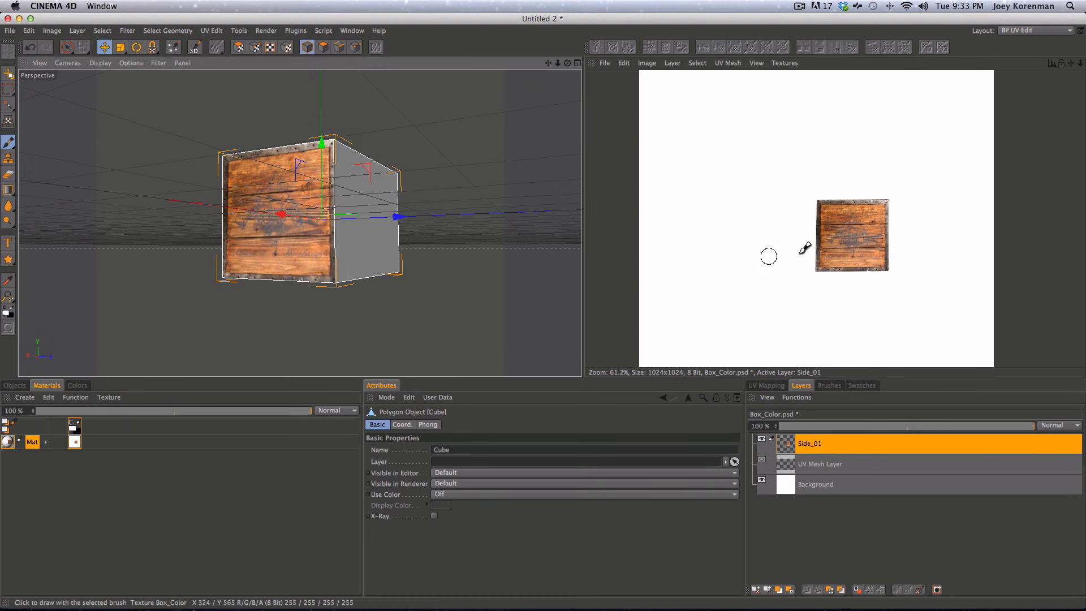
key(3)
drag(345, 248, 327, 210)
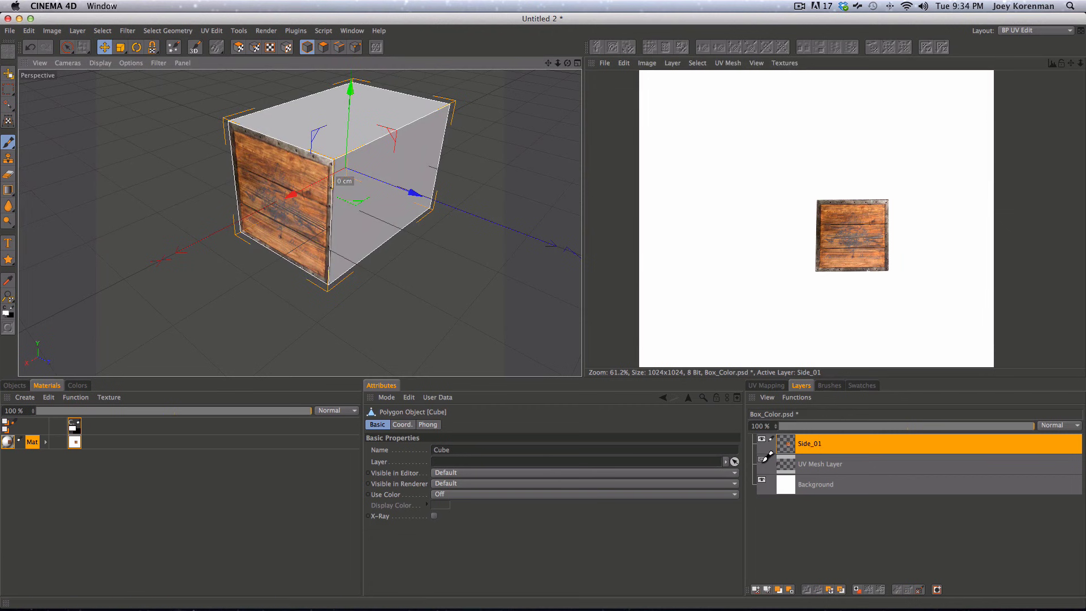
- Show the UV Mesh Layer and duplicate the Side_01 layer, naming the copy Side_02
click(762, 460)
key(2)
drag(854, 243, 961, 210)
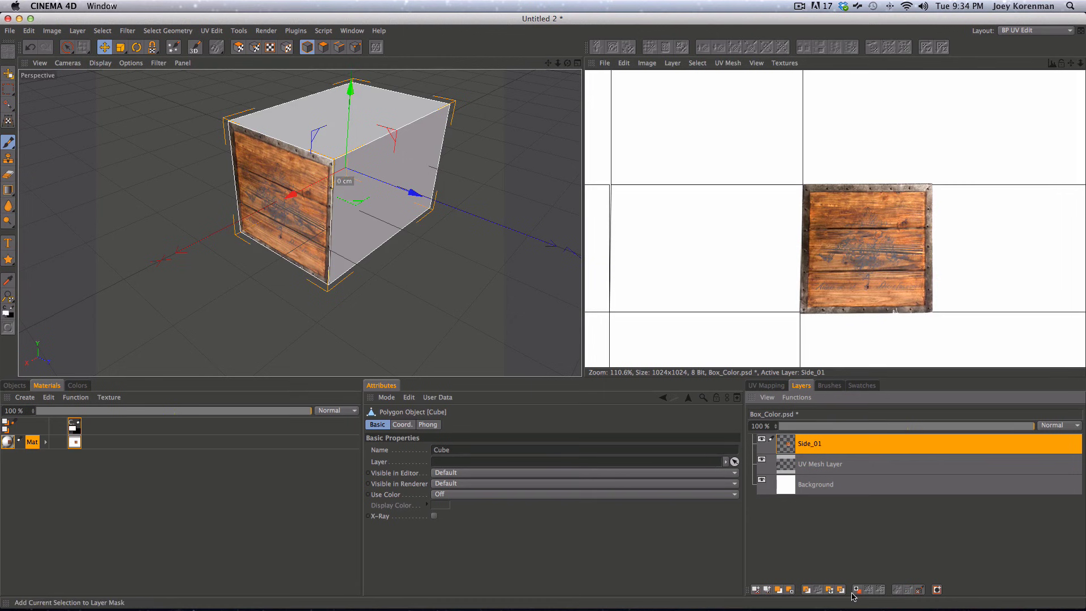
click(778, 590)
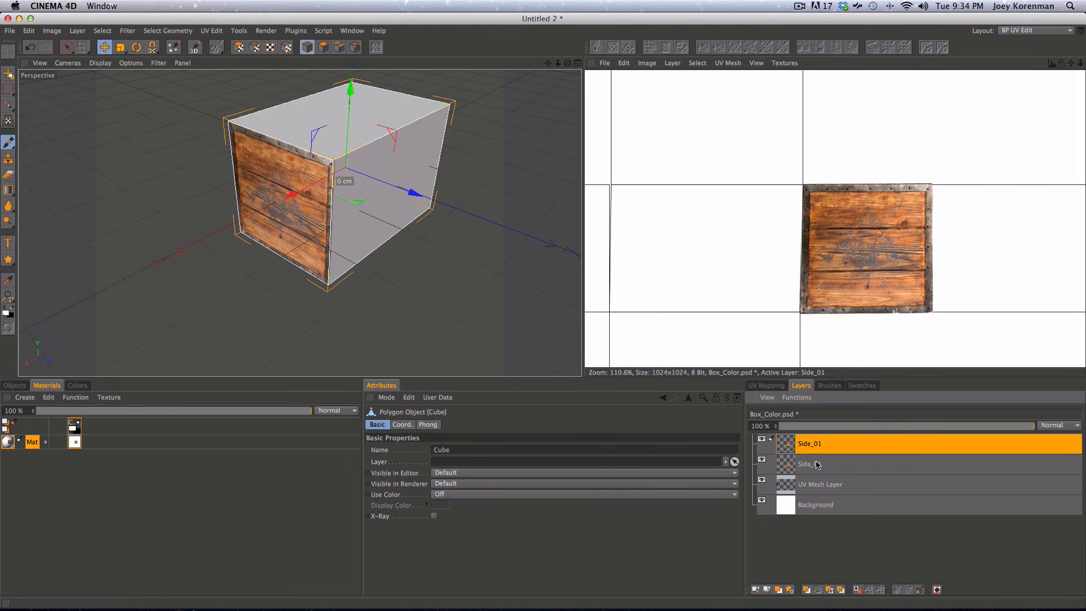
double_click(810, 447)
key(BackSpace)
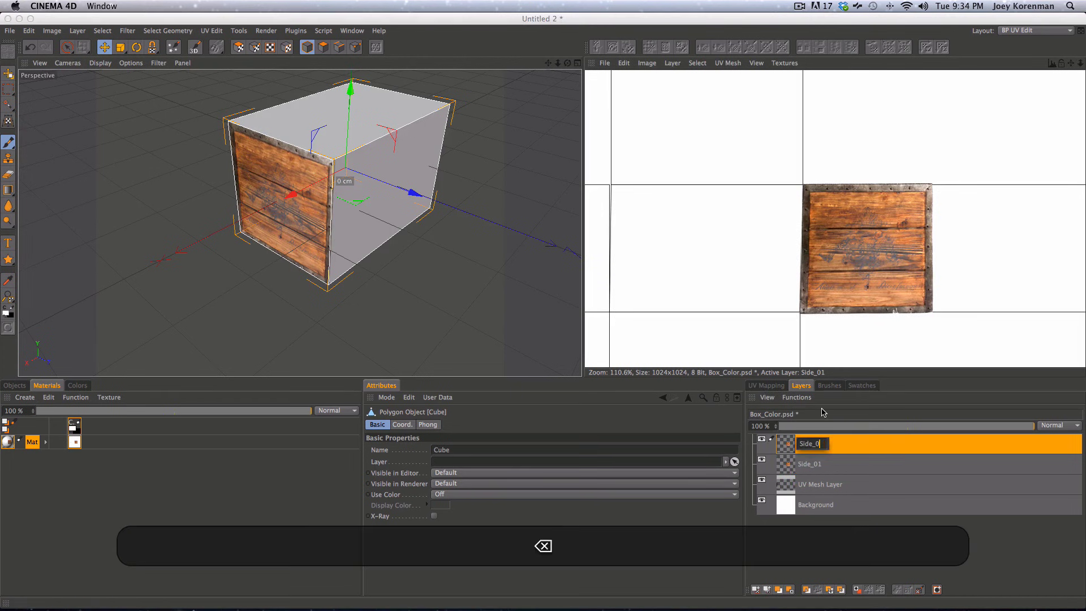
text(2)
key(Return)
- Move the Side_02 layer onto the other square end face of the UV mesh with the Move Layer tool
click(15, 68)
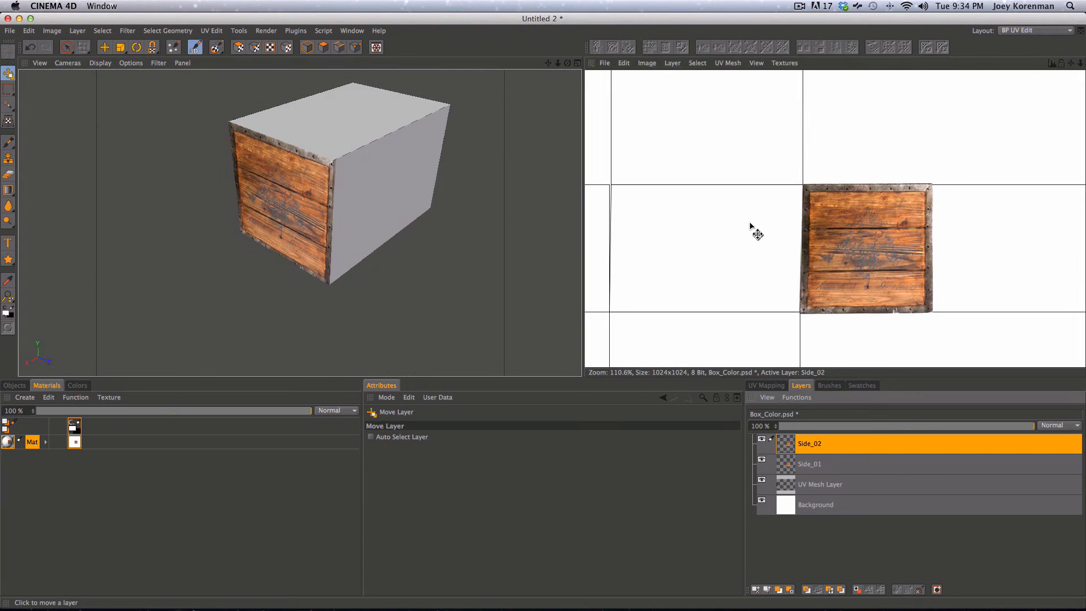
key(1)
key(2)
mouse_move(749, 225)
mouse_down()
mouse_move(839, 211)
mouse_move(747, 239)
mouse_up()
drag(939, 227, 649, 223)
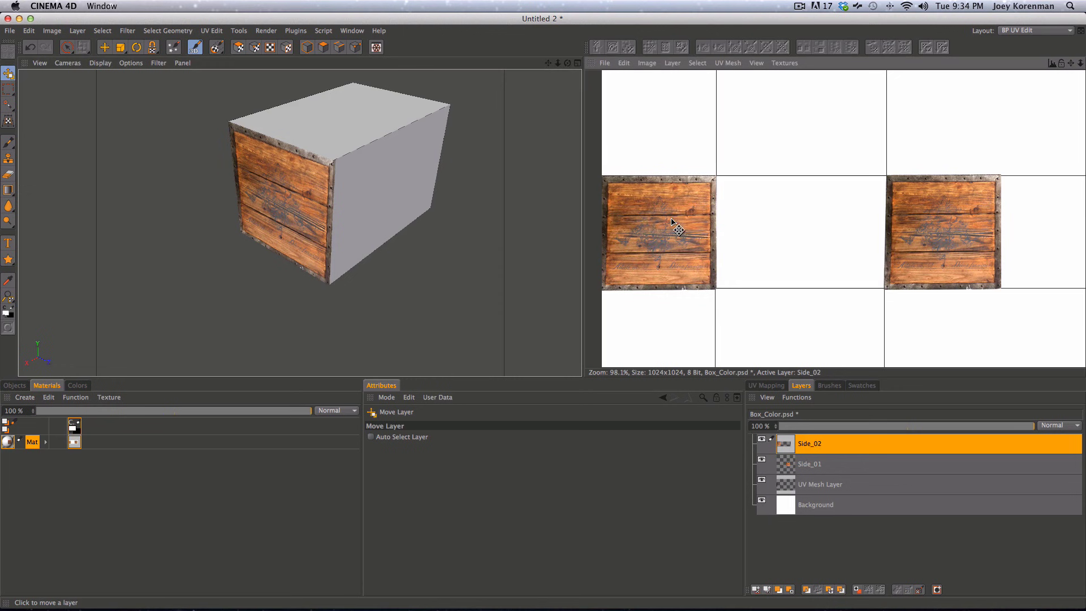
alt+drag(339, 221, 369, 194)
drag(642, 247, 646, 243)
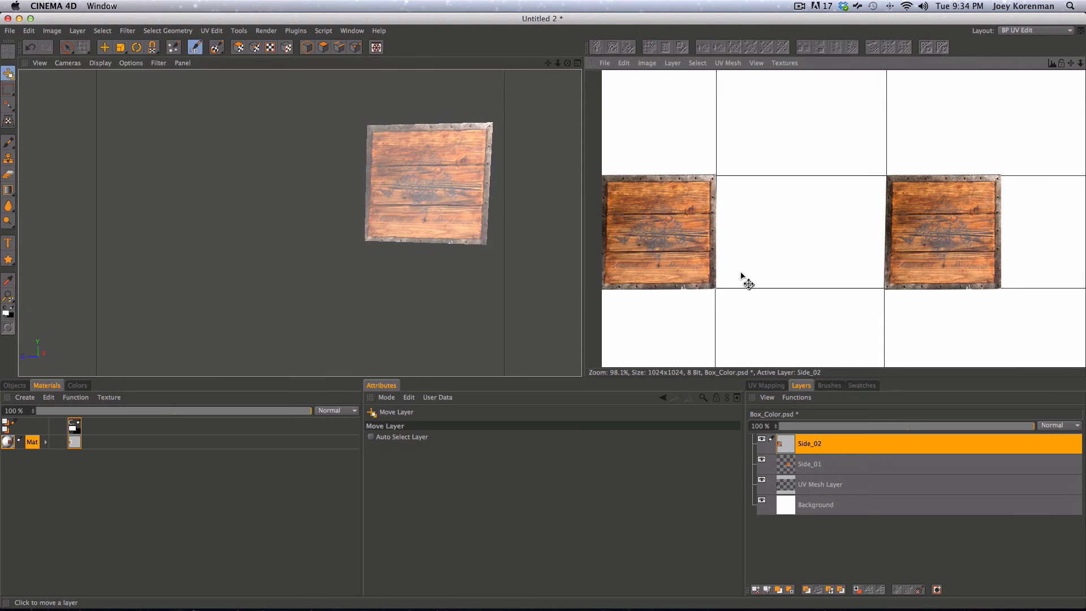
- Orbit around the cube to inspect the Side_02 crate texture on the opposite end face
key(3)
drag(412, 203, 339, 215)
drag(463, 174, 487, 248)
key(1)
key(3)
key(1)
key(3)
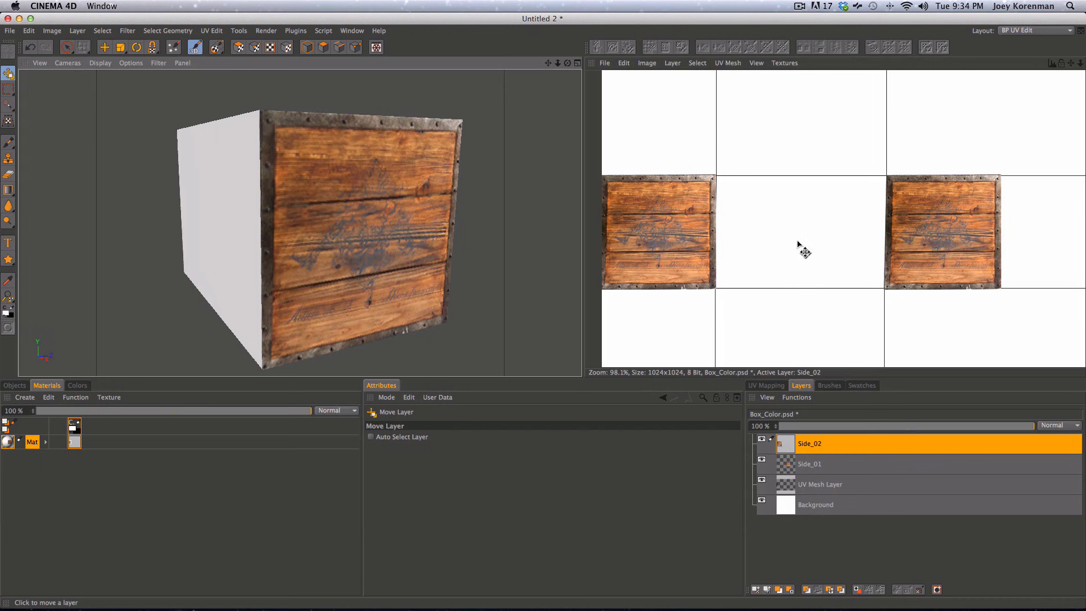
key(3)
drag(324, 242, 218, 215)
key(2)
key(3)
mouse_move(436, 216)
mouse_down()
mouse_move(381, 206)
mouse_move(269, 226)
mouse_move(491, 242)
mouse_move(360, 241)
mouse_move(288, 272)
mouse_move(395, 296)
mouse_move(452, 232)
mouse_up()
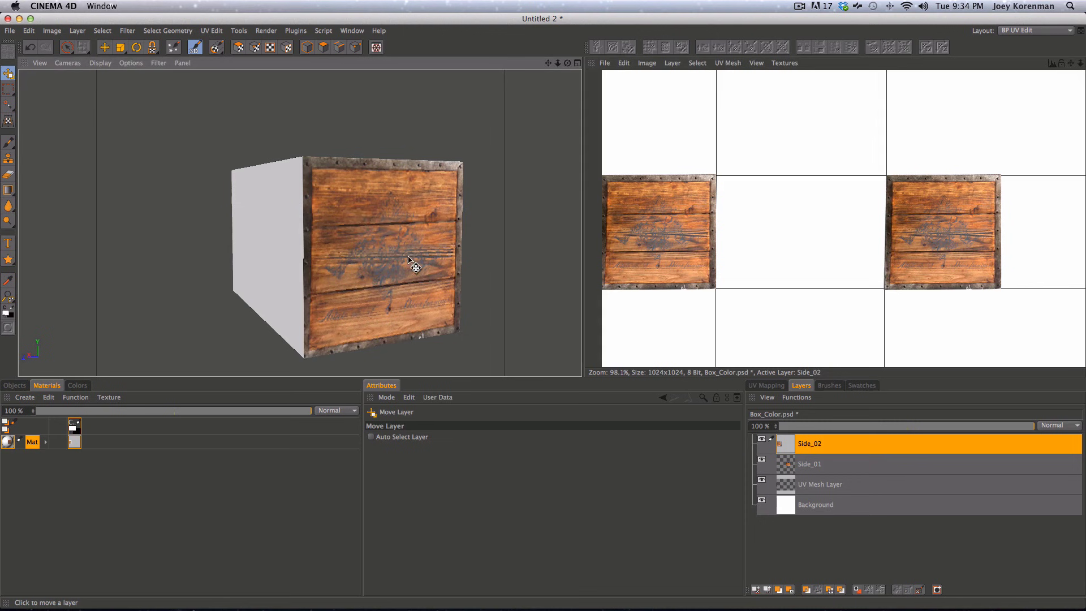
key(3)
drag(492, 276, 473, 235)
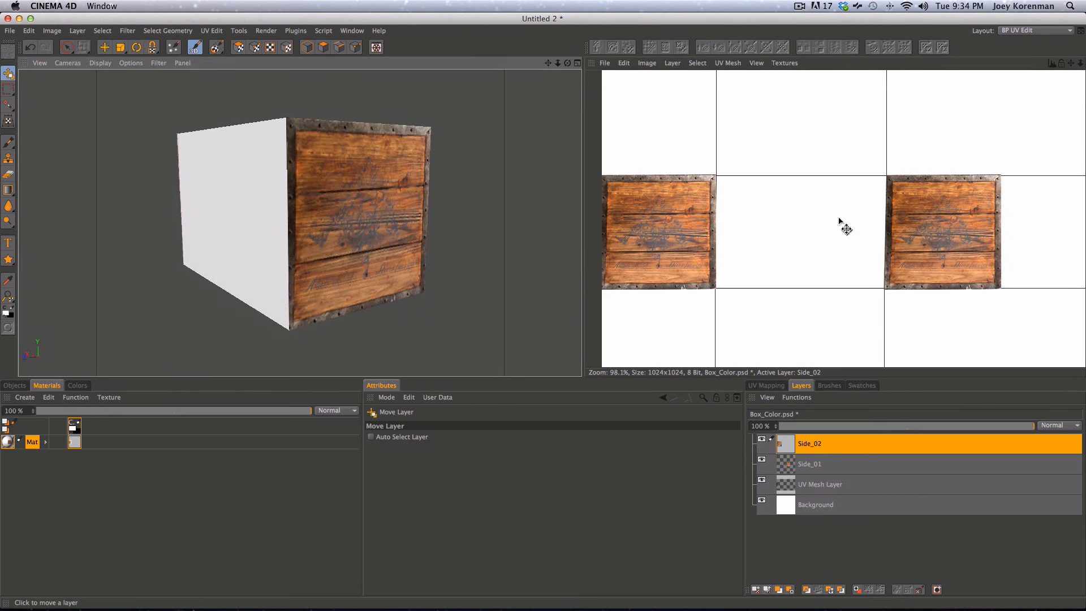
- Duplicate the Side_02 layer and move the copy onto the rectangular UV face between the two square end faces
key(2)
drag(805, 194, 682, 267)
key(1)
key(2)
drag(845, 235, 795, 218)
key(3)
drag(487, 245, 407, 253)
key(1)
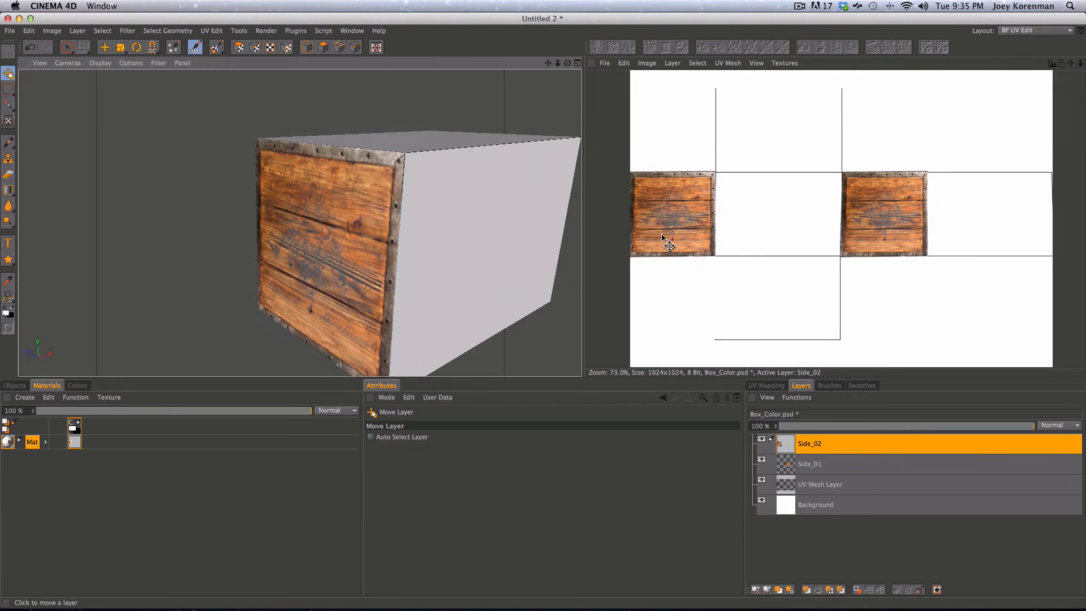
key(2)
drag(717, 213, 865, 255)
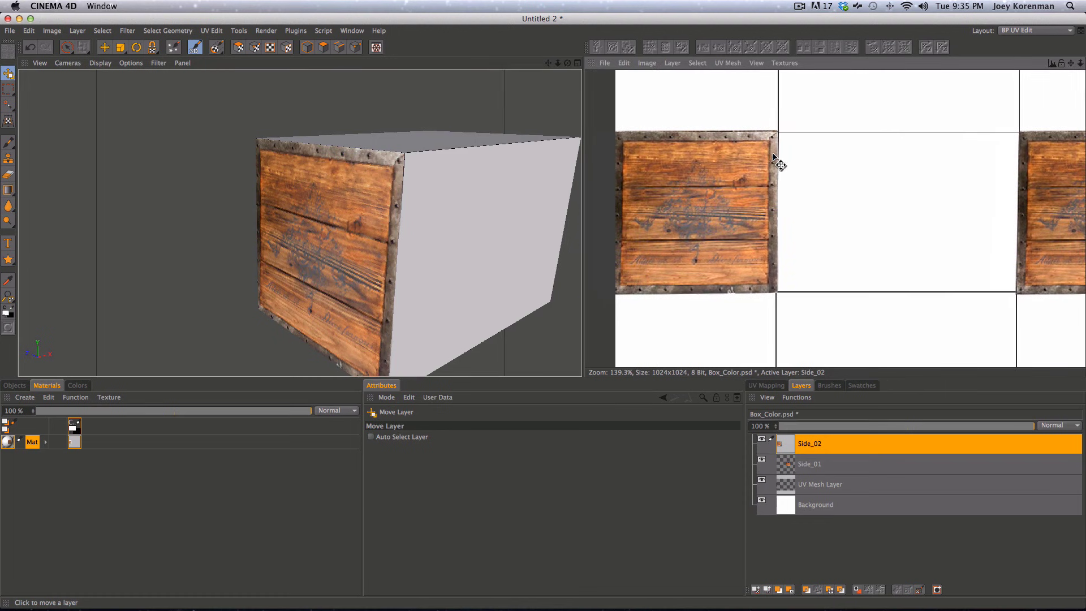
click(779, 590)
drag(695, 223, 861, 217)
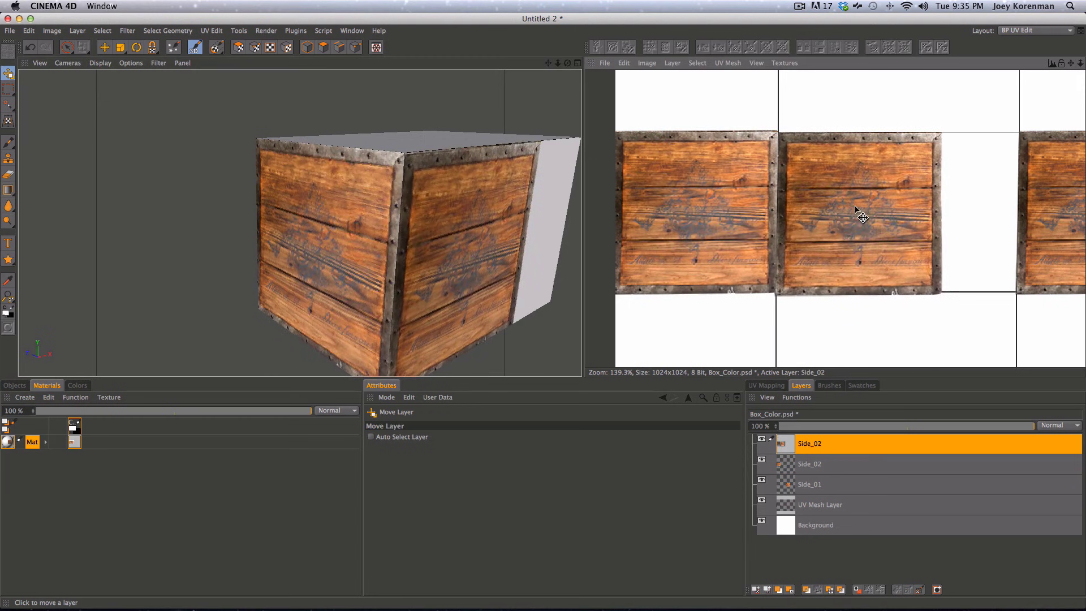
- Stretch the copied crate layer to fill the rectangular UV face with Transform Bitmap and apply the transformation
click(8, 122)
drag(940, 217, 1021, 215)
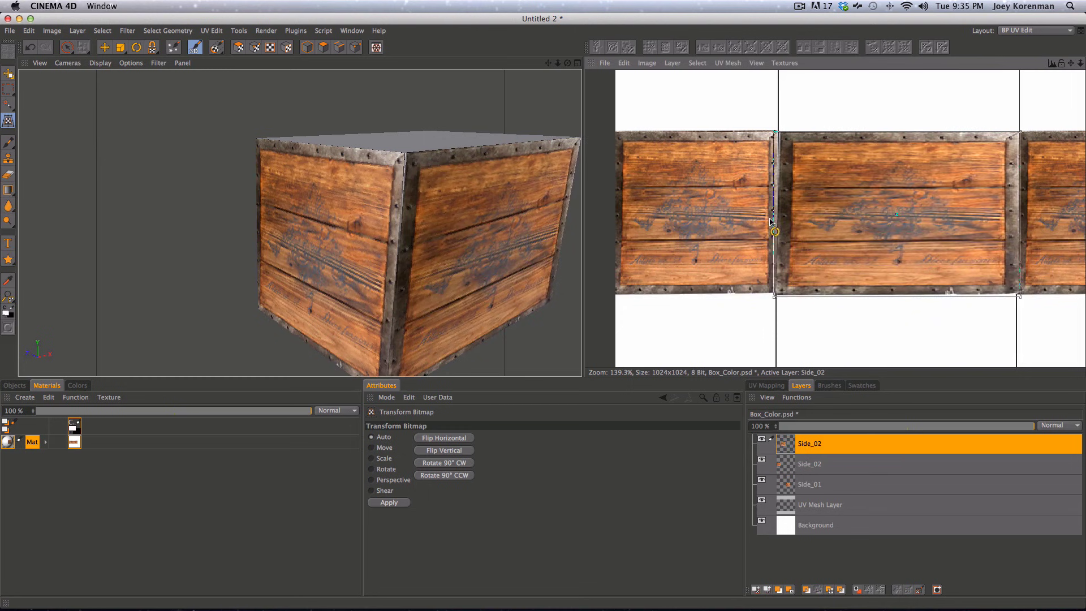
drag(773, 220, 772, 221)
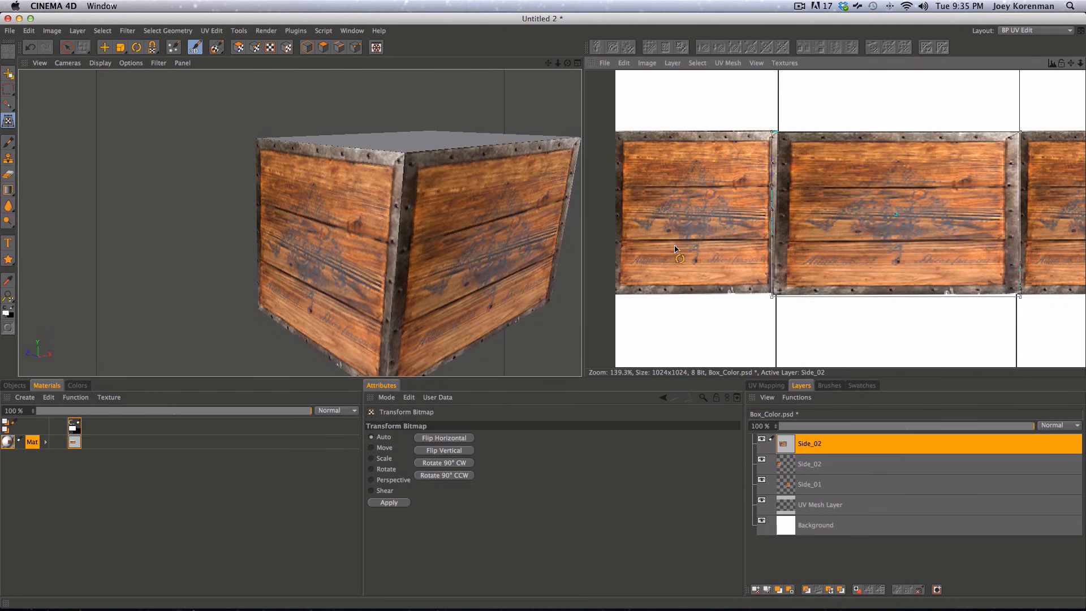
click(10, 72)
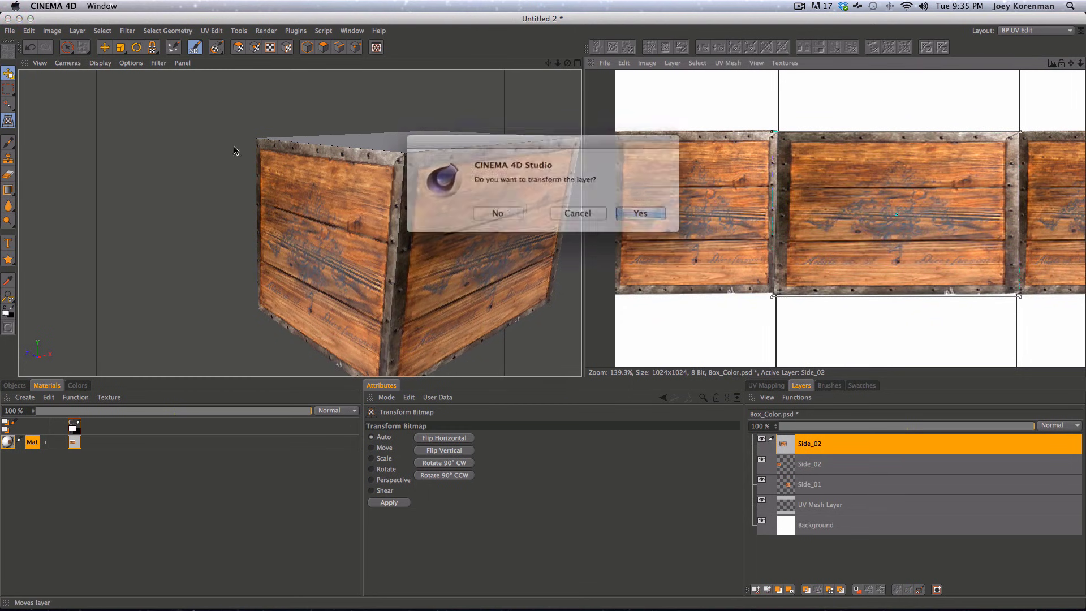
click(628, 212)
- Orbit to the newly textured long side and look through the orthographic views before returning to the perspective view
key(3)
drag(565, 254, 209, 249)
key(F2)
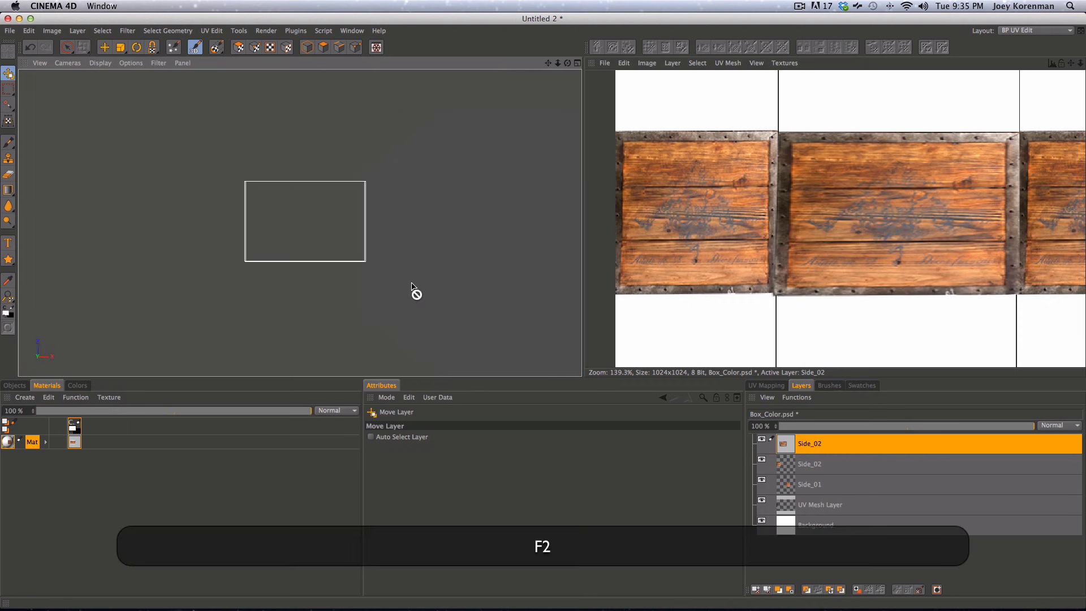
key(F2)
key(F1)
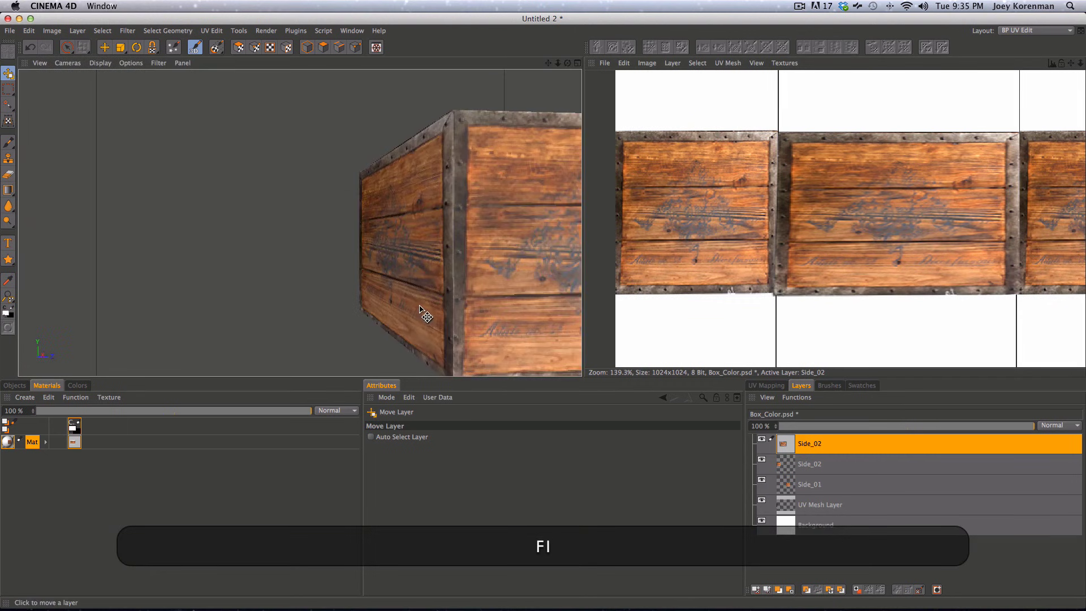
key(F4)
key(F4)
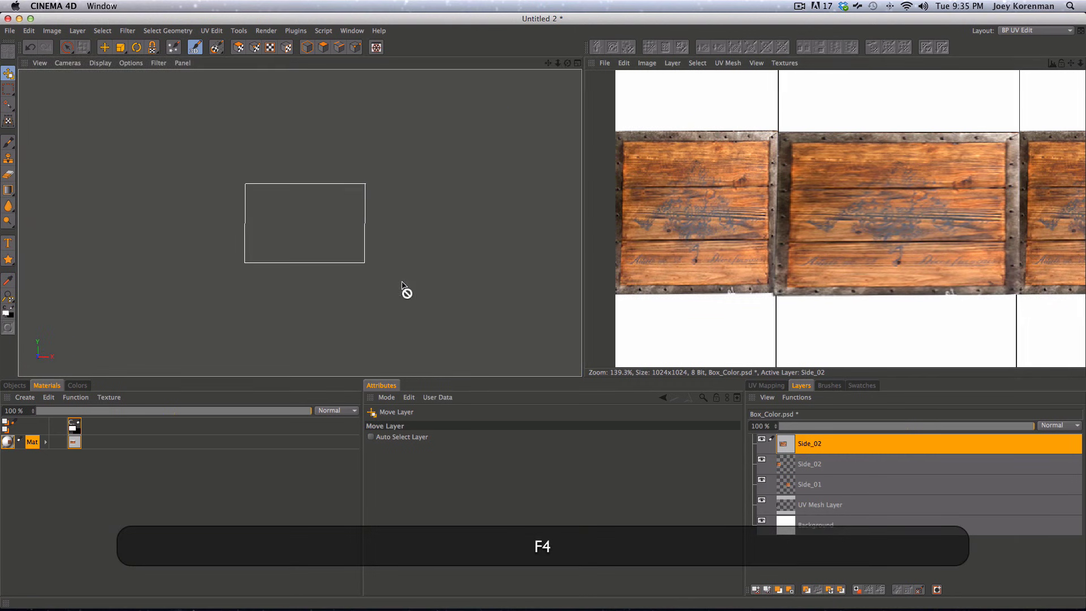
key(F5)
middle_click(289, 79)
key(3)
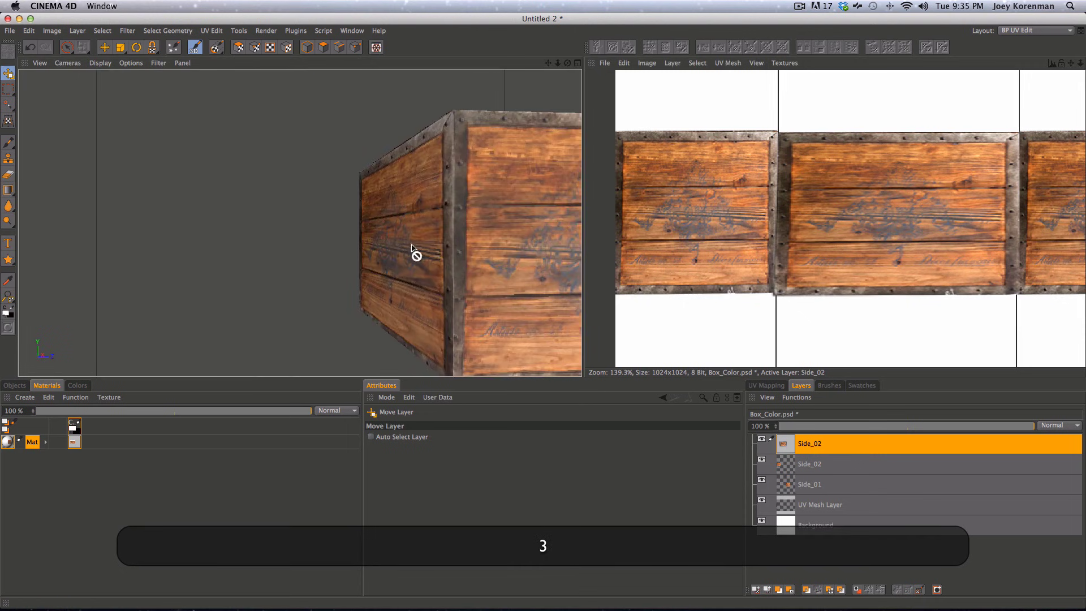
- Examine the cube's vertical corner up close where the end face texture meets the long side texture
drag(443, 256, 396, 235)
key(1)
key(2)
key(1)
key(3)
key(2)
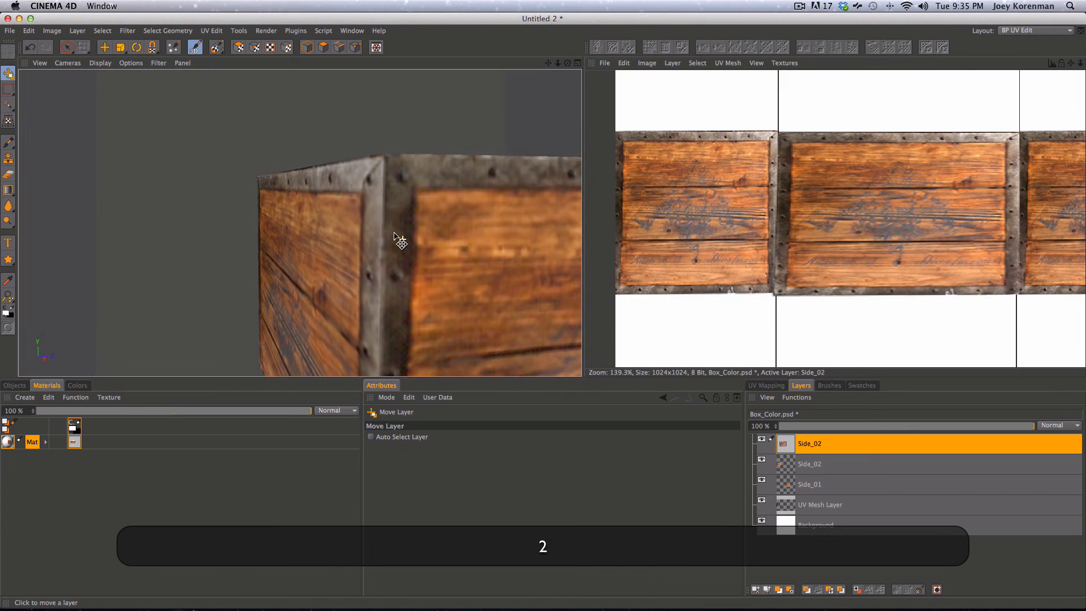
key(2)
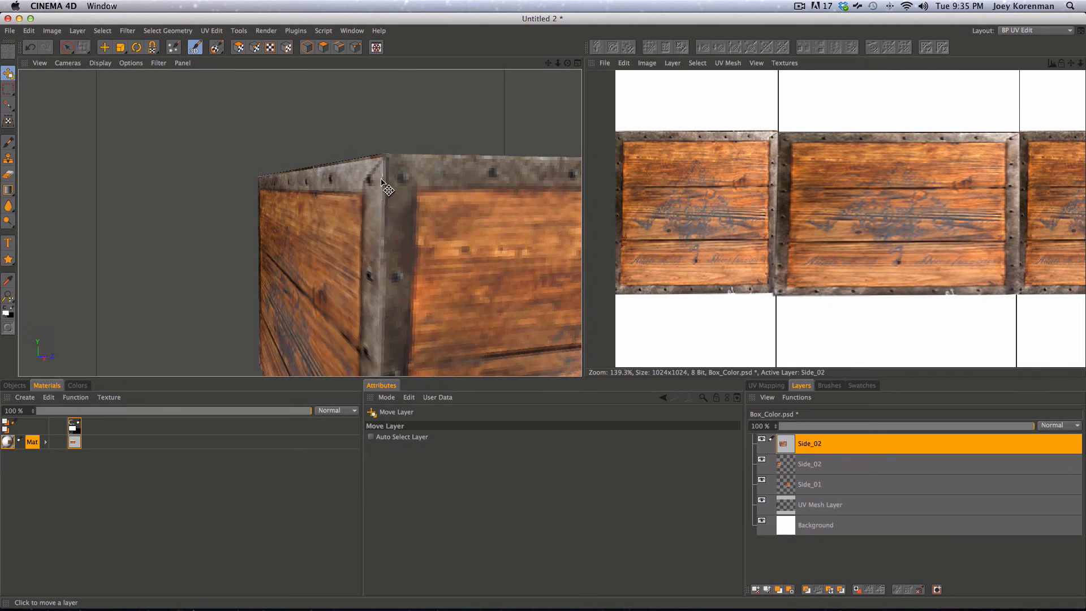
key(2)
key(3)
drag(395, 238, 384, 215)
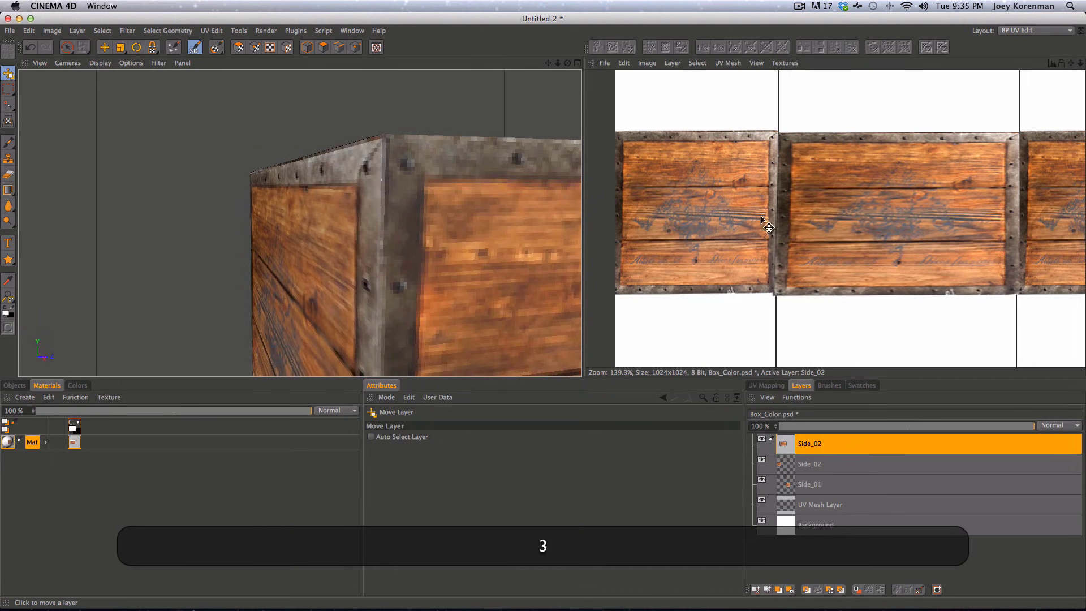
- Add a new empty layer above the stretched Side_02 layer
key(2)
drag(839, 216, 858, 184)
key(1)
mouse_move(773, 210)
mouse_down()
mouse_move(790, 226)
mouse_move(783, 208)
mouse_up()
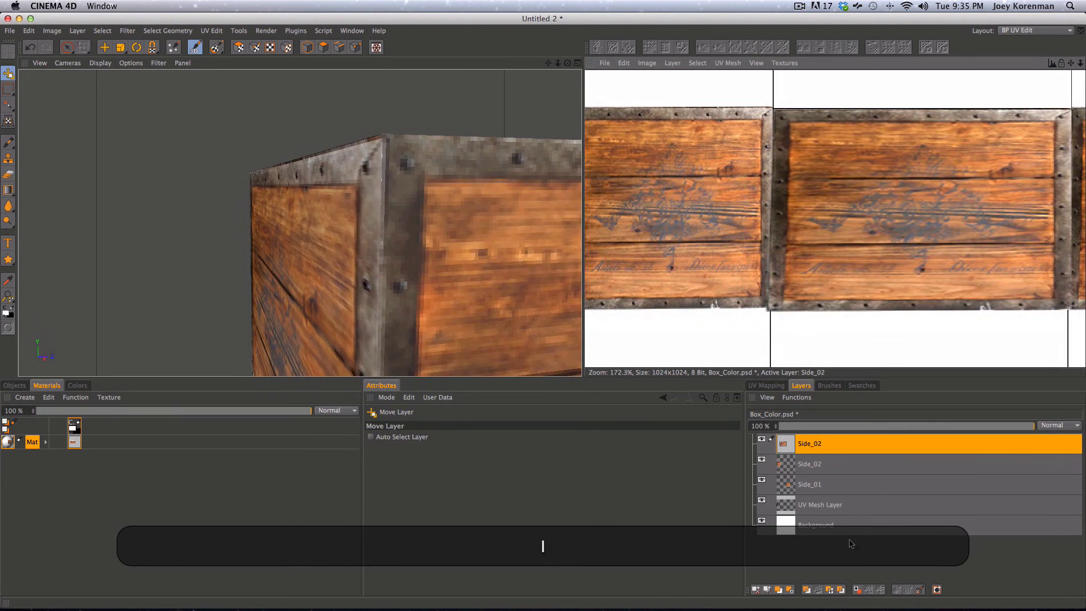
click(756, 589)
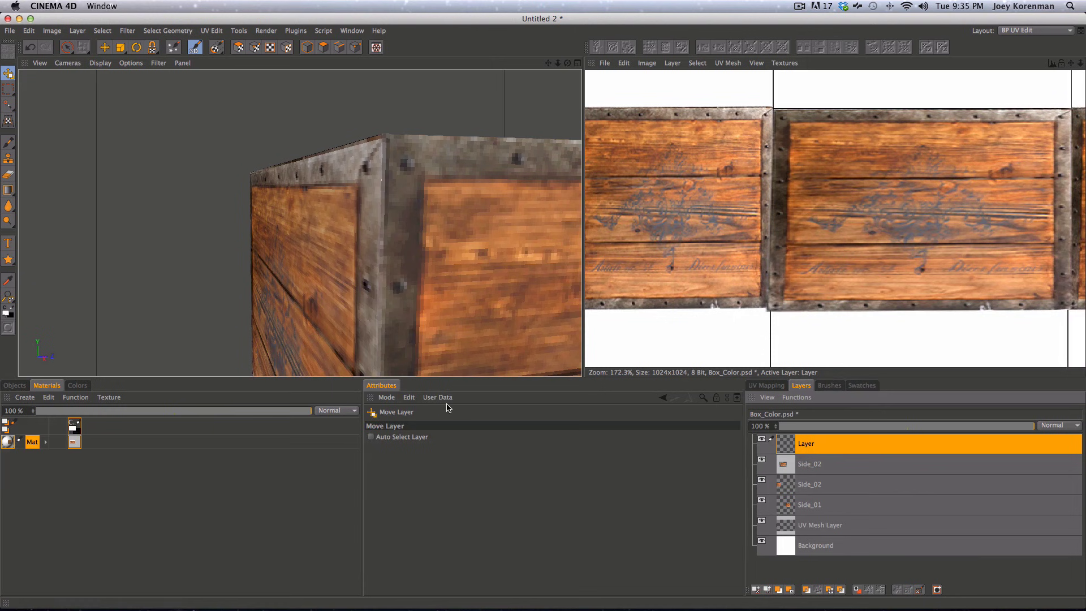
- Set the Clone Tool to sample all visible layers and place its reference point on the metal strip beside the vertical seam
click(8, 162)
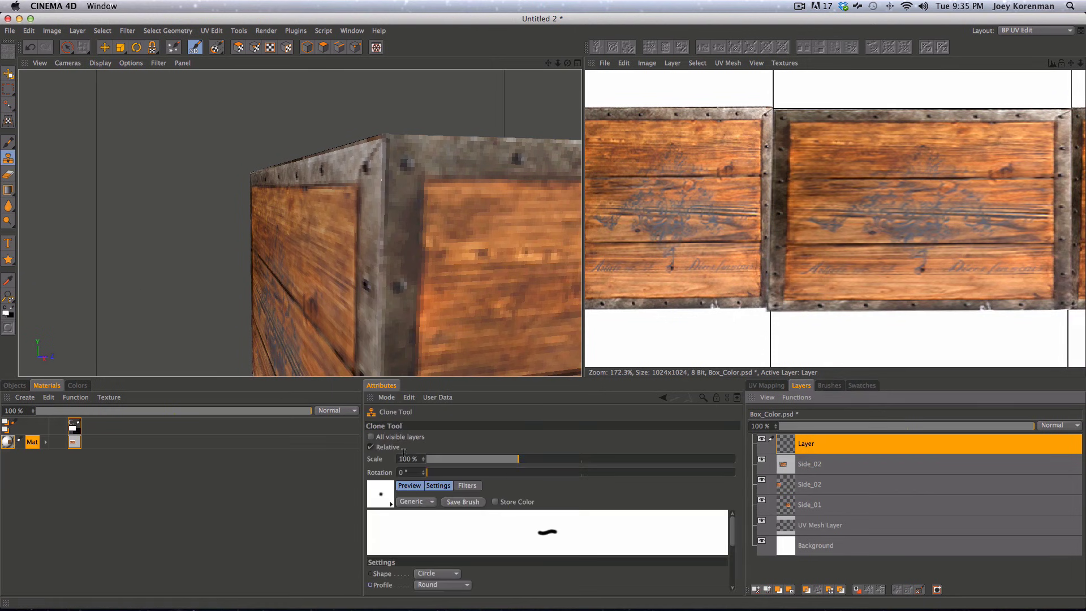
click(370, 437)
key(2)
drag(830, 229, 457, 191)
key(1)
drag(766, 189, 707, 276)
key(2)
drag(798, 203, 805, 201)
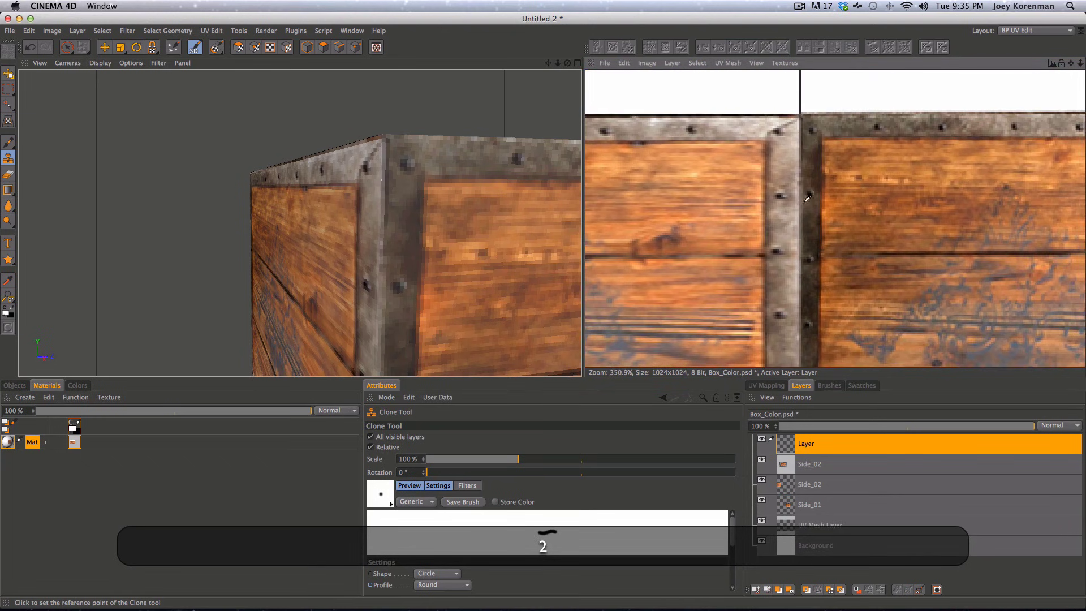
key(super)
super+click(788, 158)
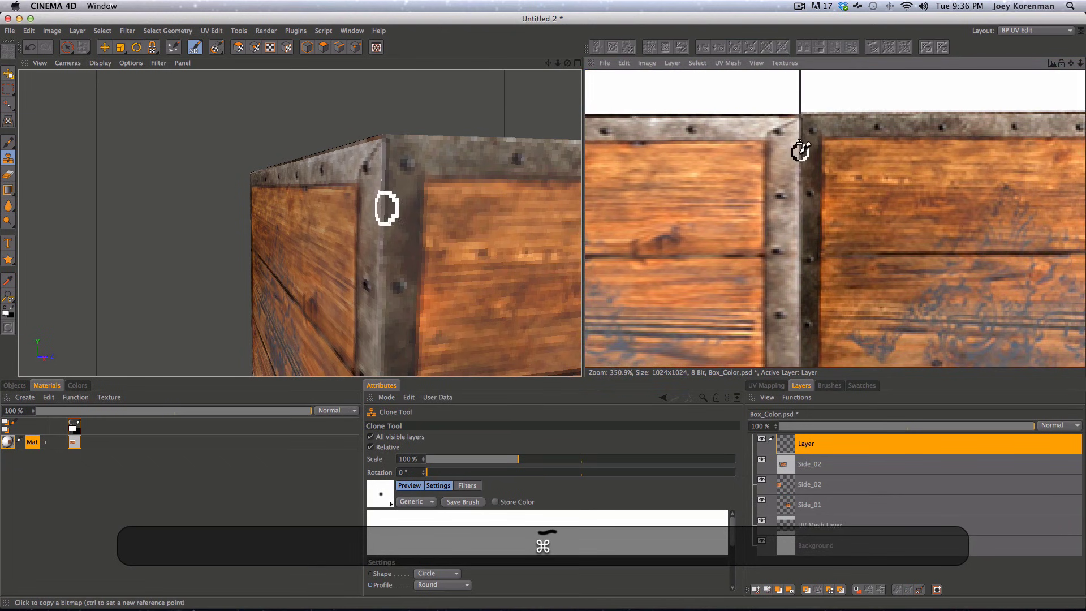
- Clone the metal texture over the vertical seam between the two crate faces, resampling the source further down the edge
mouse_move(801, 149)
mouse_down()
mouse_move(802, 174)
mouse_move(799, 131)
mouse_up()
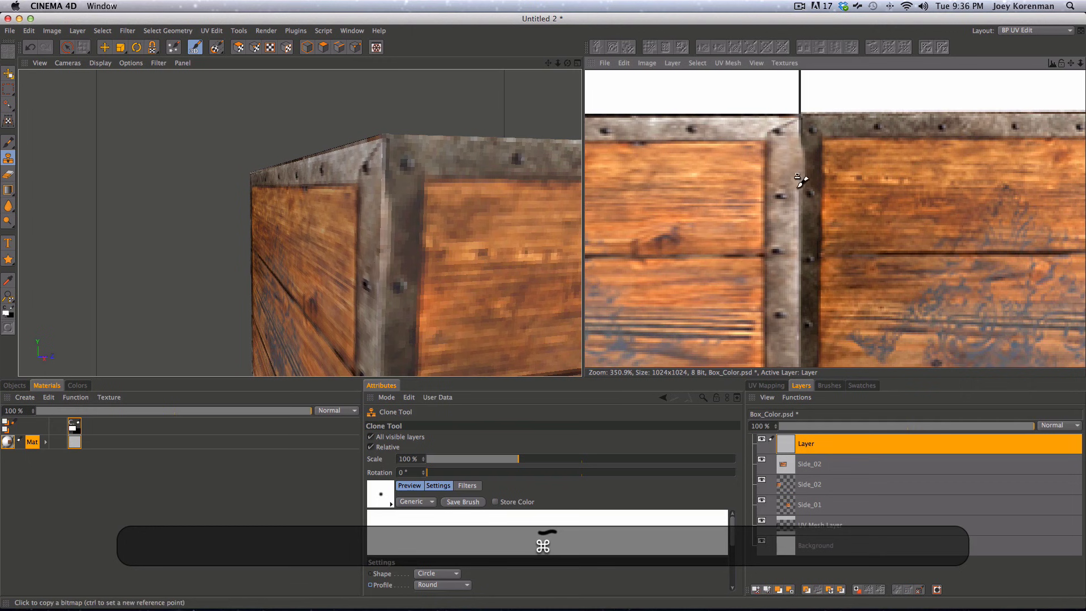
mouse_move(798, 207)
mouse_down()
mouse_move(799, 232)
mouse_move(797, 209)
mouse_up()
super+click(792, 239)
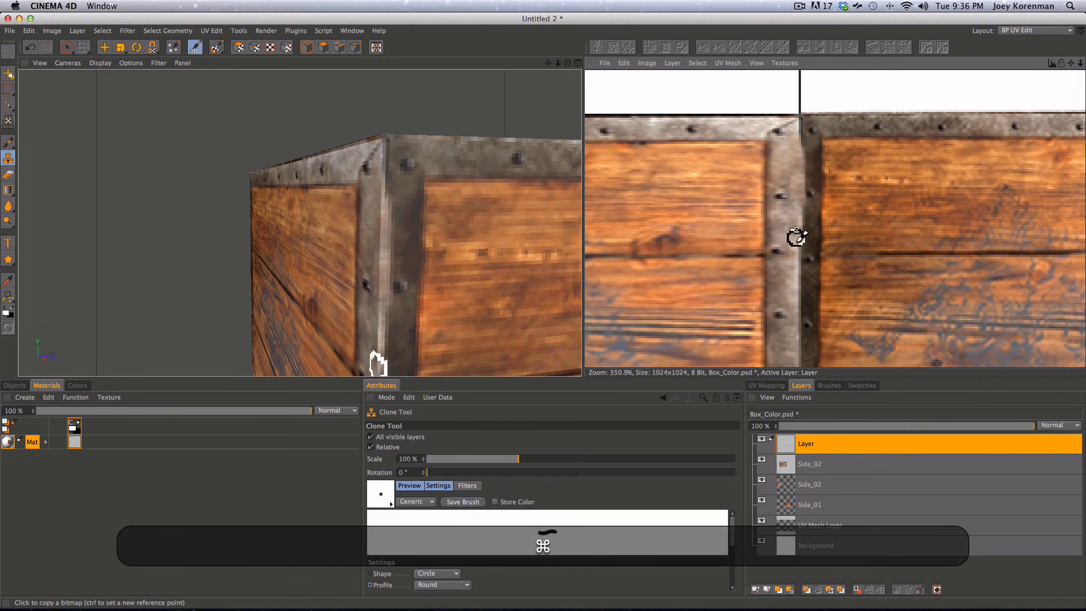
key(3)
drag(432, 307, 474, 283)
key(2)
drag(467, 284, 434, 317)
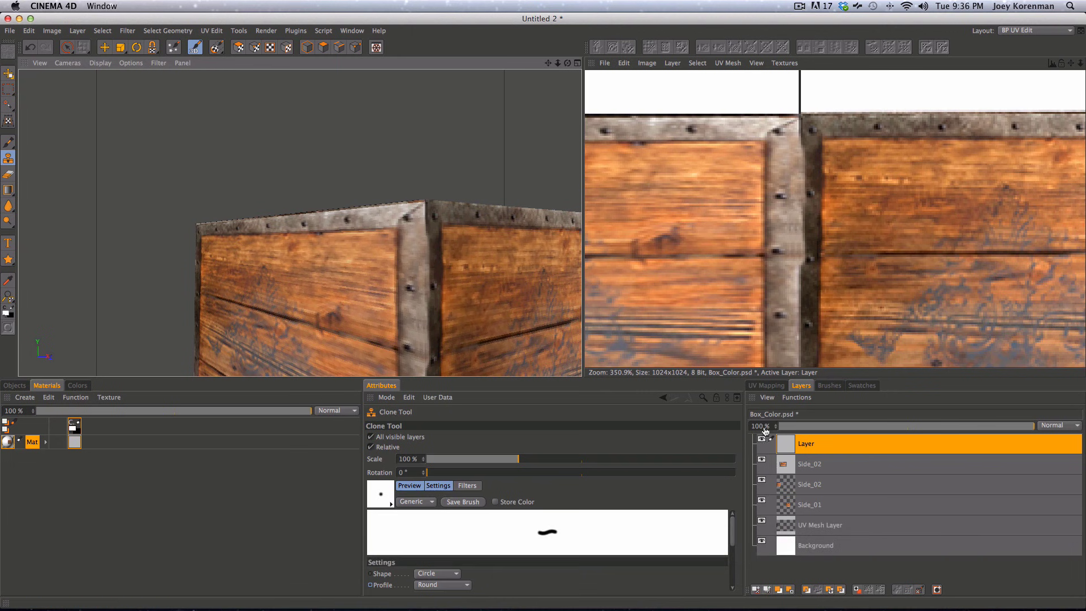
- Add another empty layer above the cloned layer and activate the Brush tool for painting on the crate's corner
click(755, 590)
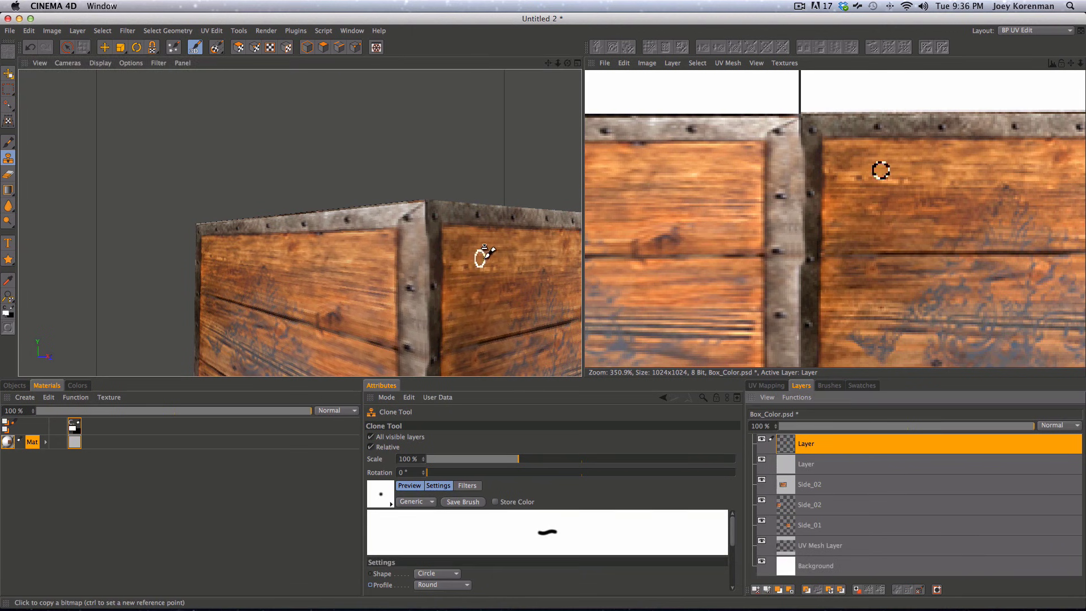
key(2)
key(1)
drag(483, 258, 392, 231)
key(3)
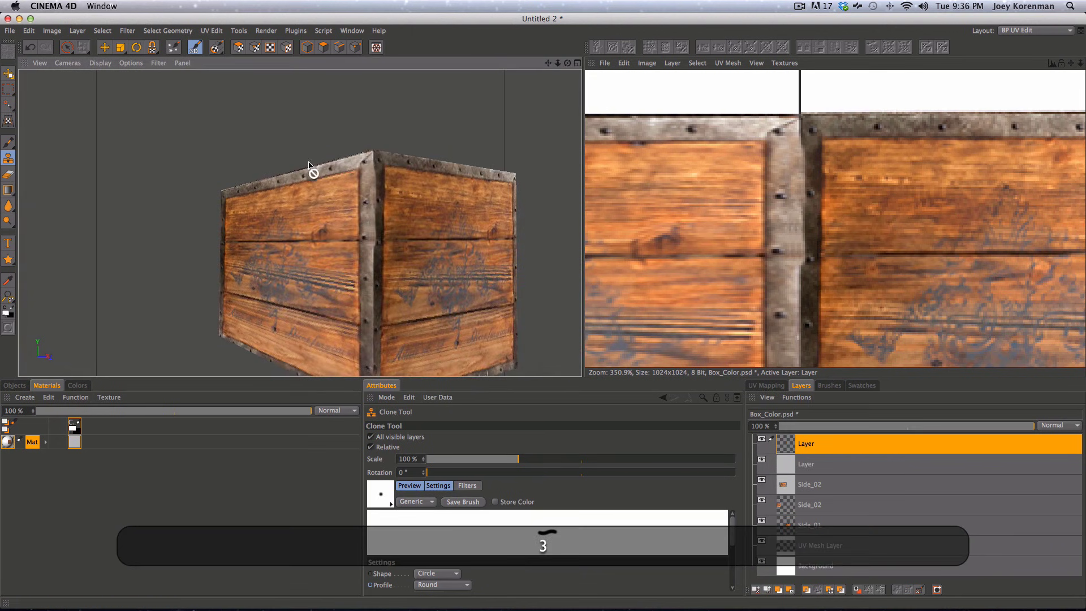
click(8, 142)
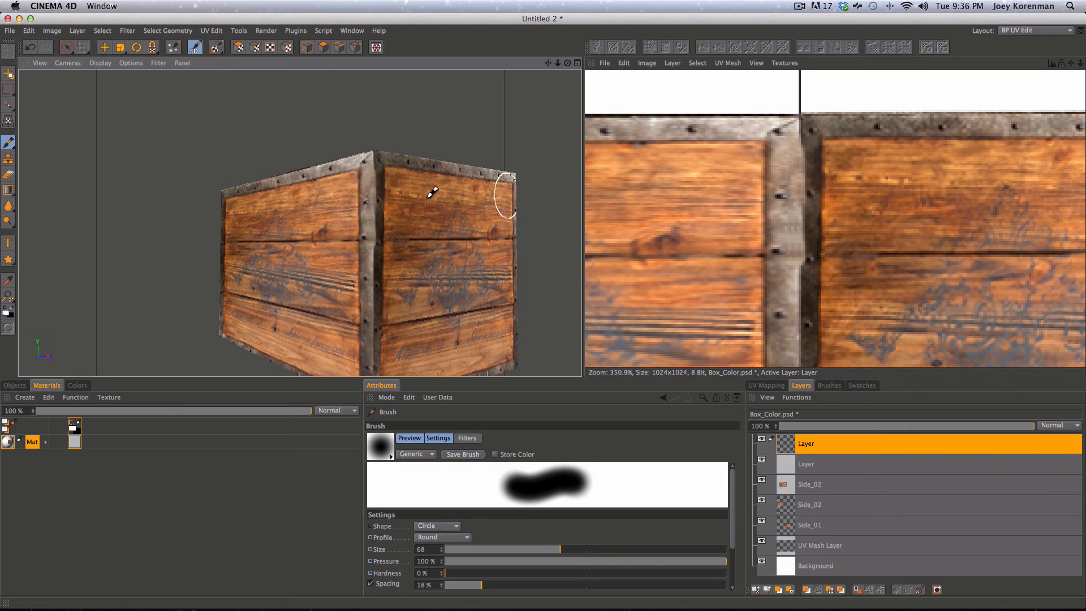
key(3)
mouse_move(388, 220)
mouse_down()
mouse_move(355, 235)
mouse_move(371, 222)
mouse_up()
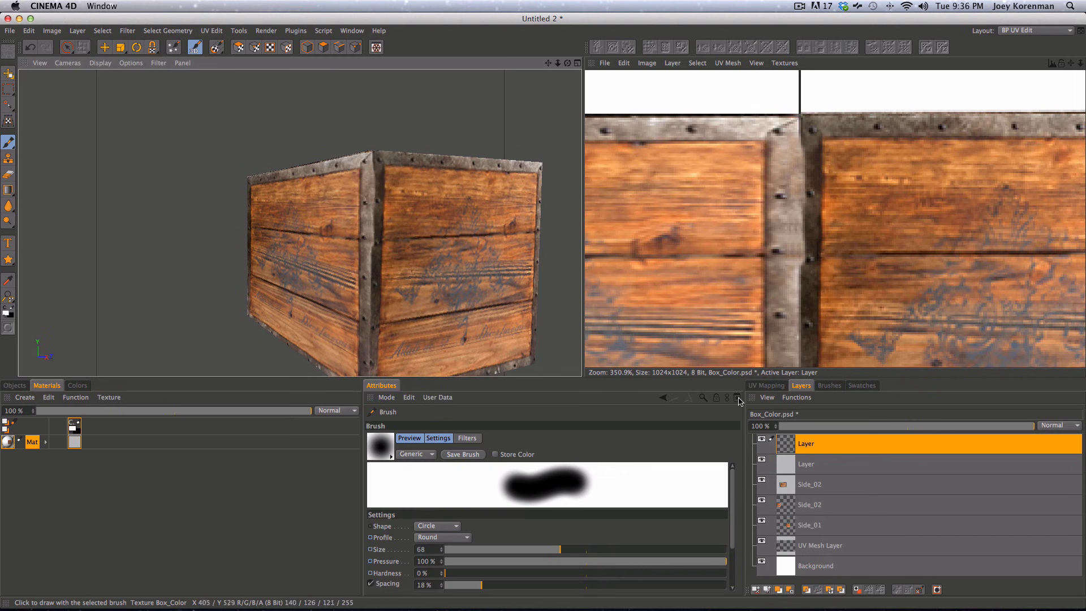
- Sample a light metal colour (RGB 208, 195, 185) from the crate's frame and set the brush size to 9
click(78, 385)
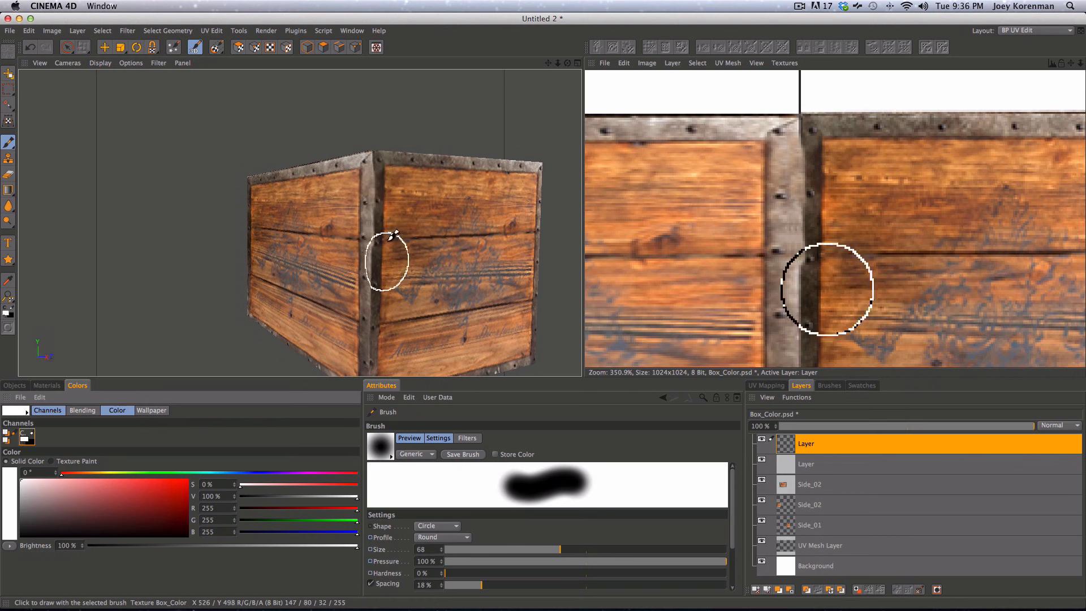
key(super)
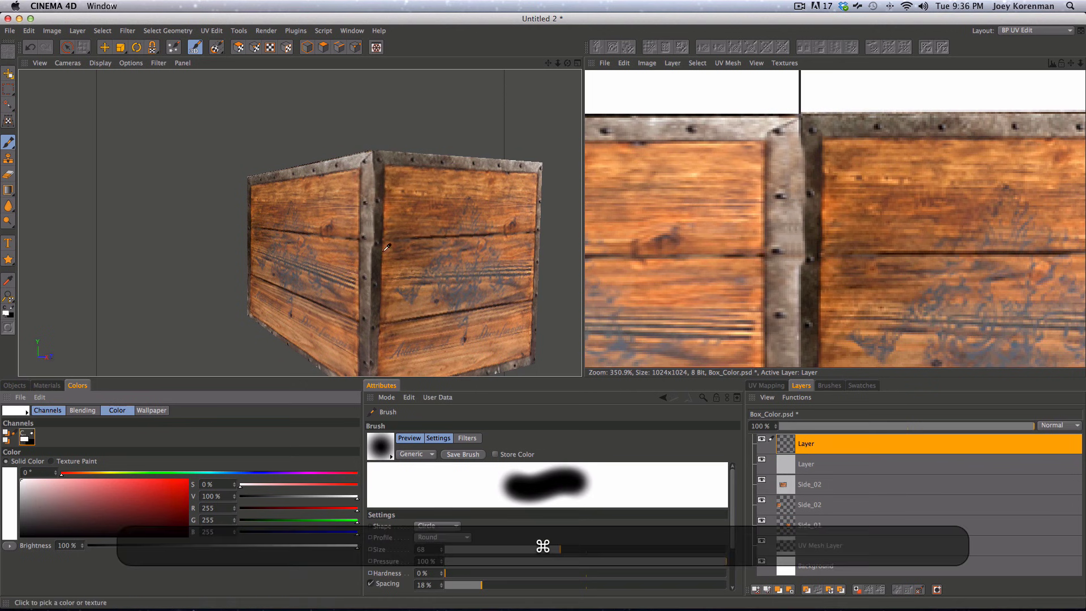
super+click(373, 212)
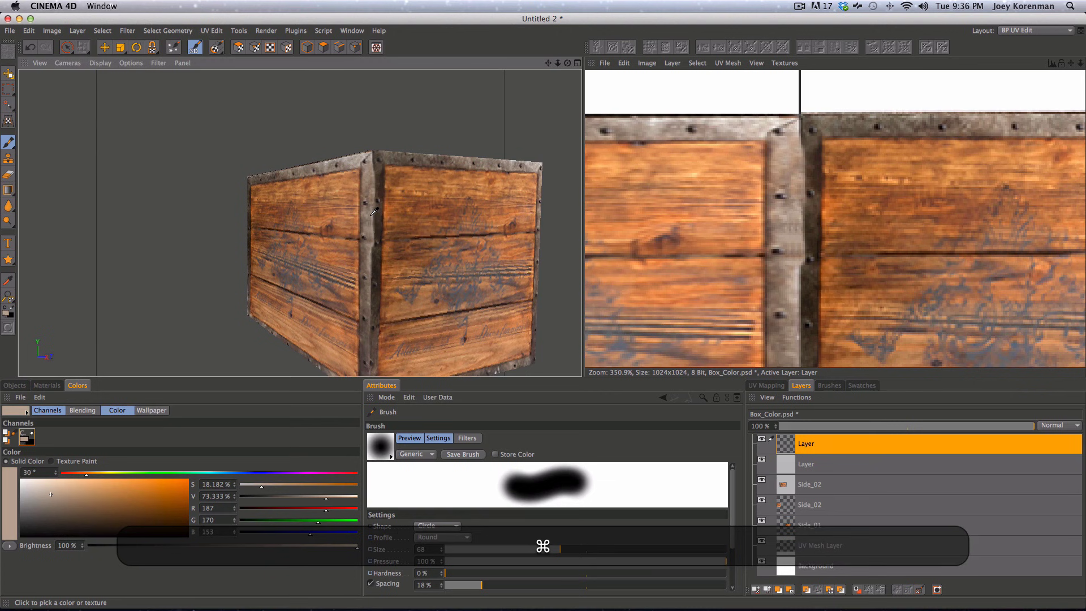
super+drag(370, 215, 540, 162)
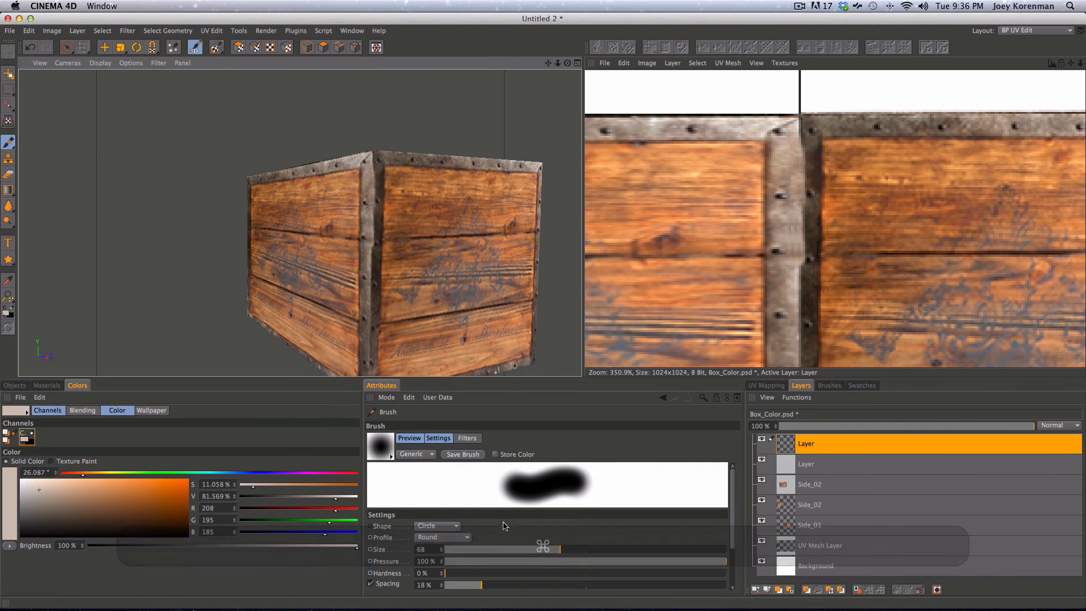
click(473, 549)
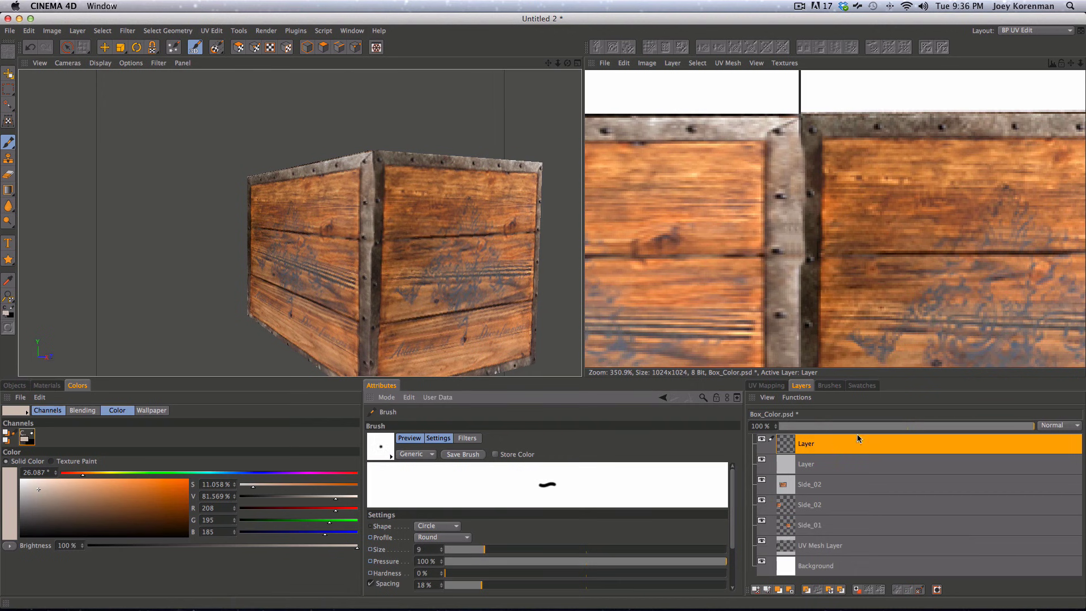
- Set the top layer's opacity to 42% and paint a thin highlight along the full height of the vertical metal corner
click(811, 427)
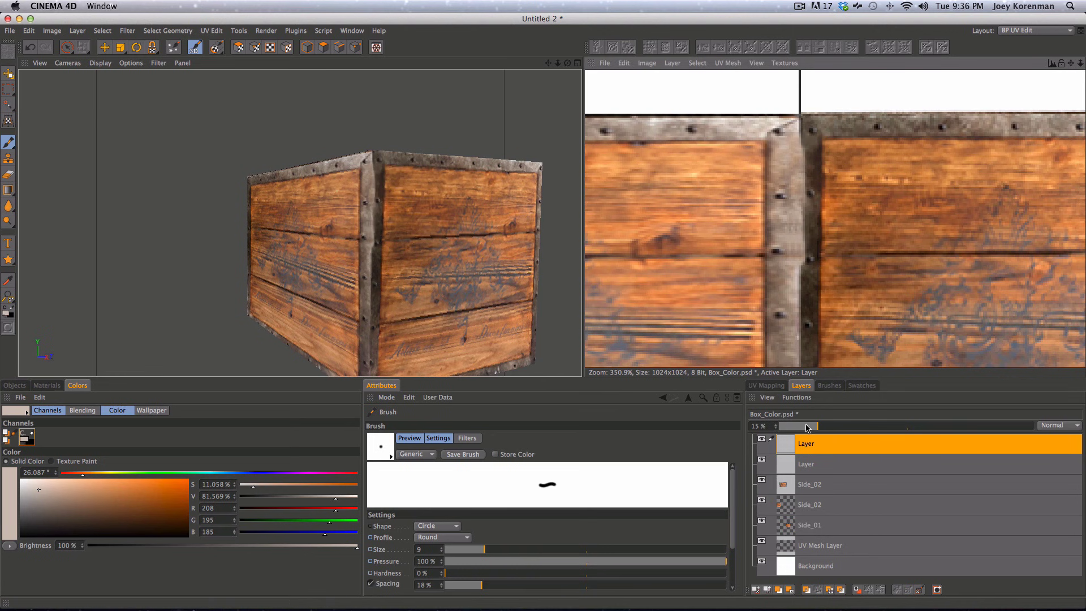
drag(846, 426, 886, 427)
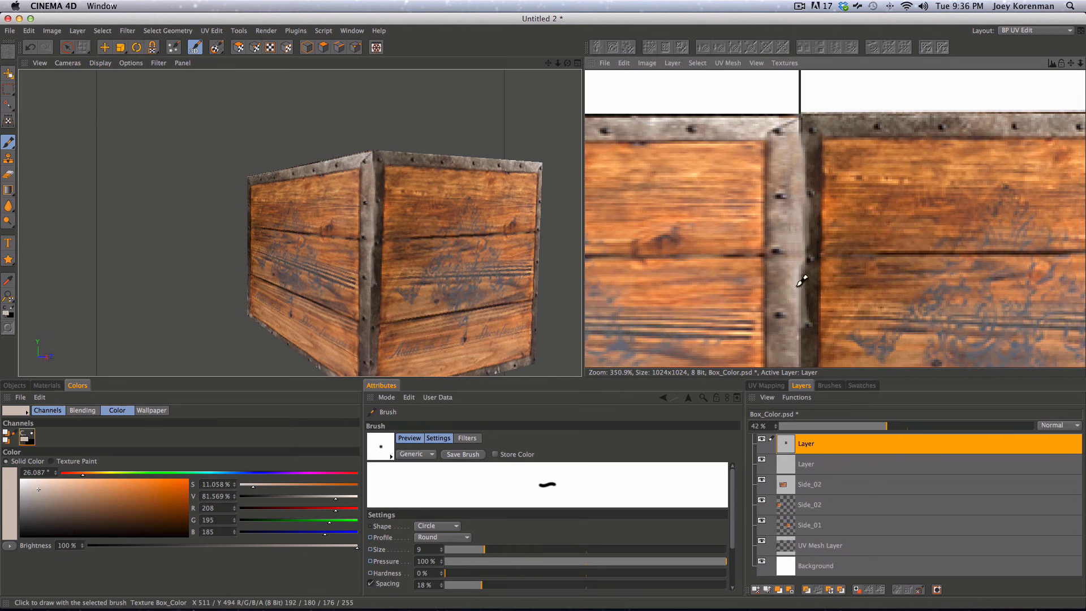
drag(840, 262, 796, 159)
drag(757, 230, 747, 309)
alt+middle_drag(776, 335, 758, 178)
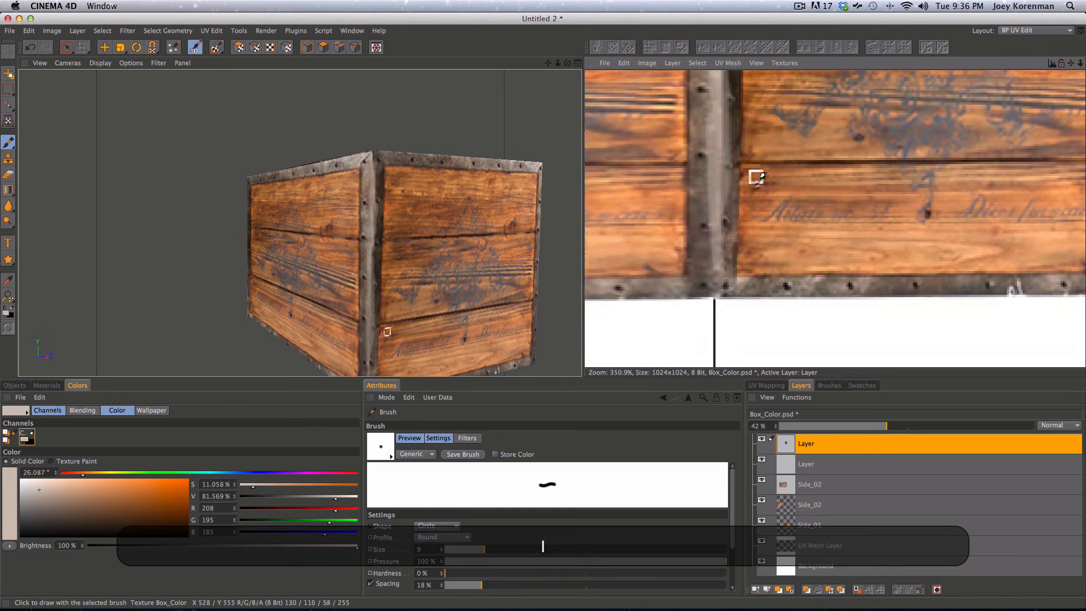
drag(500, 249, 399, 233)
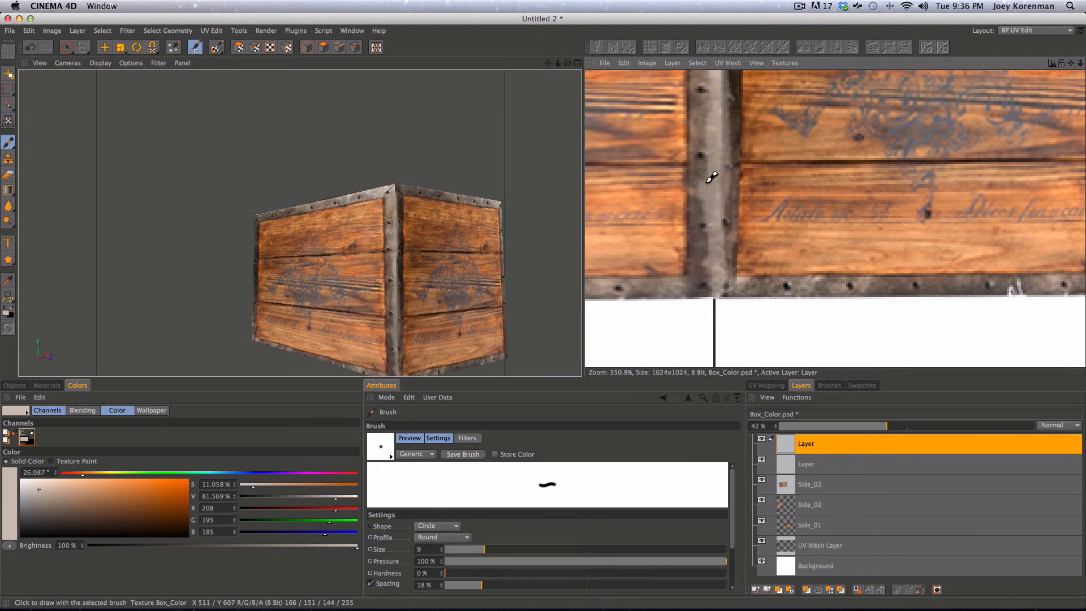
drag(711, 177, 735, 219)
drag(708, 161, 745, 218)
drag(748, 161, 758, 182)
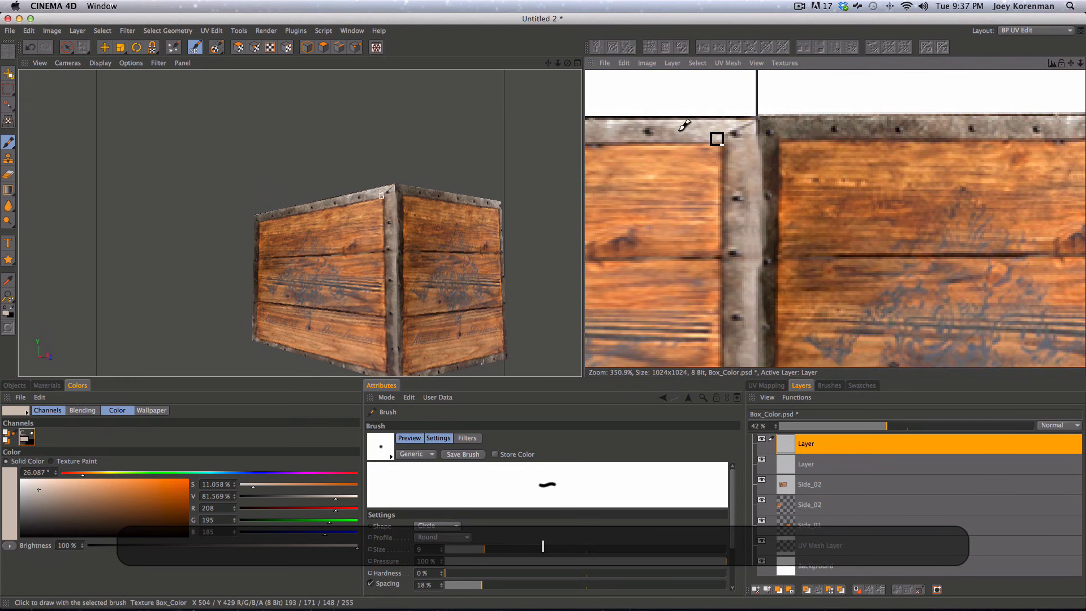
- Blur the painted highlight layer with a horizontal and vertical radius of 3
click(128, 31)
mouse_move(155, 67)
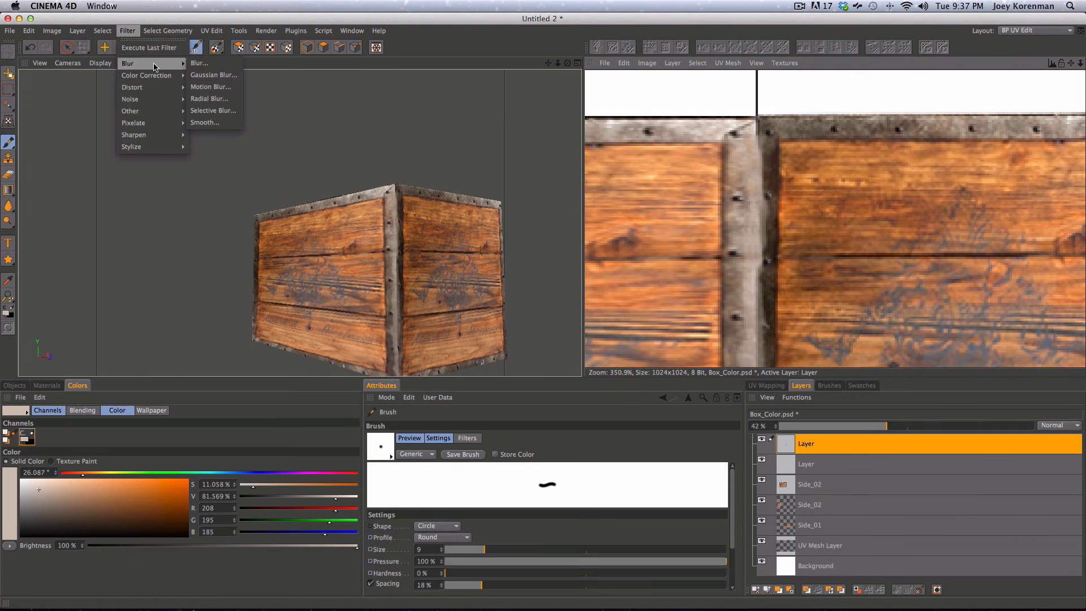
click(215, 64)
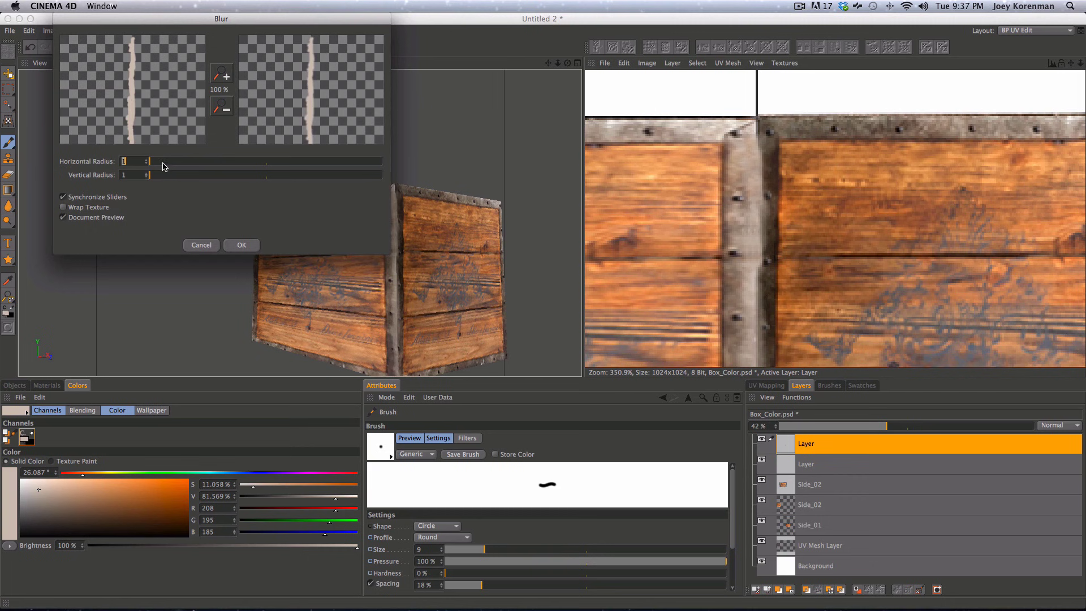
click(181, 162)
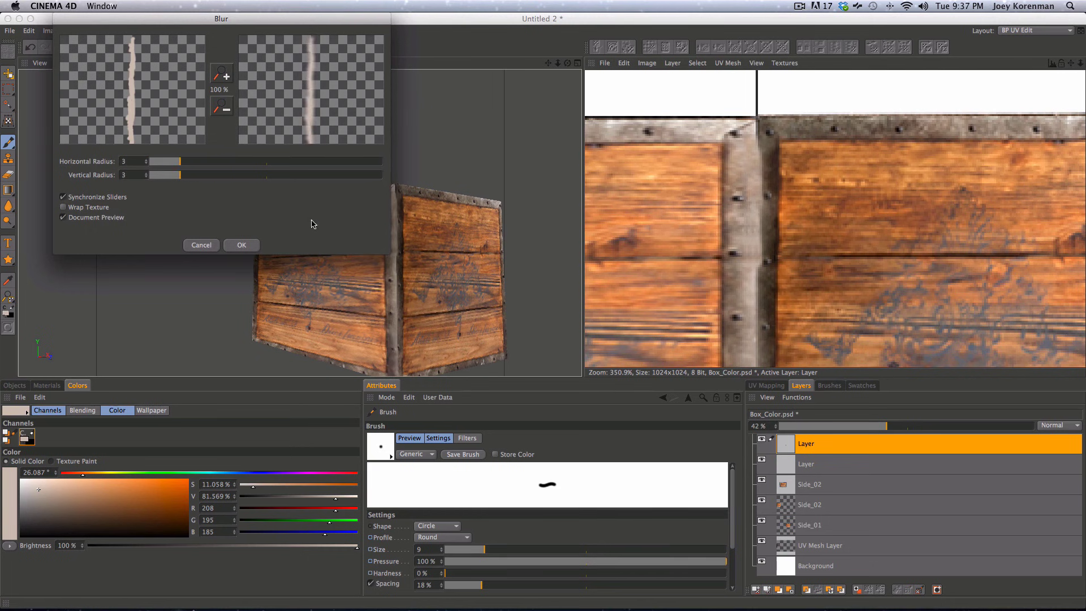
click(256, 244)
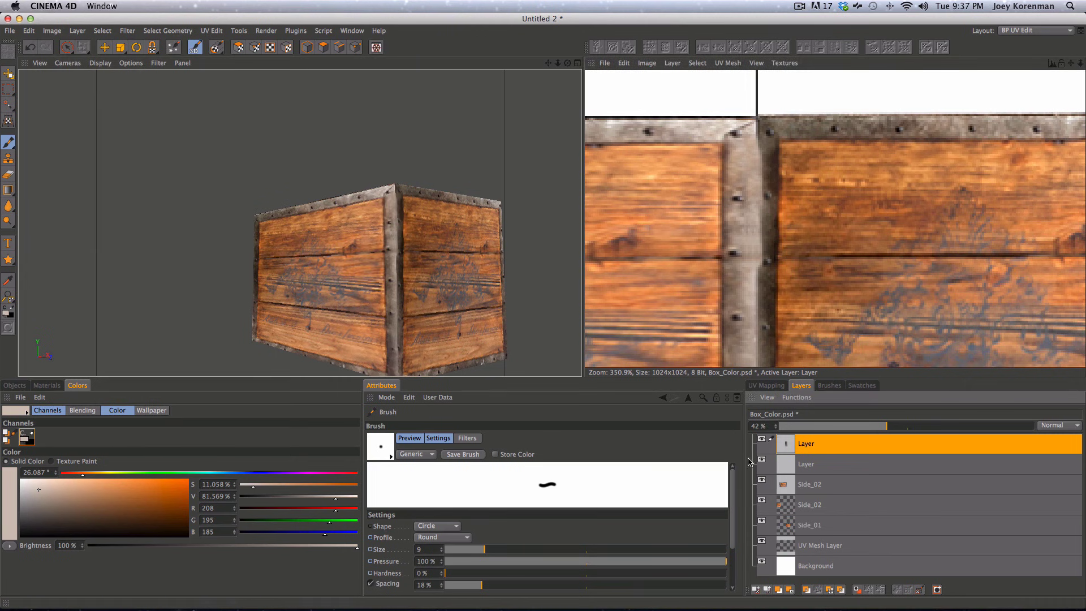
- Compare the crate's corner with the highlight layer hidden and shown, and inspect the whole crate in perspective
click(762, 441)
click(762, 440)
key(2)
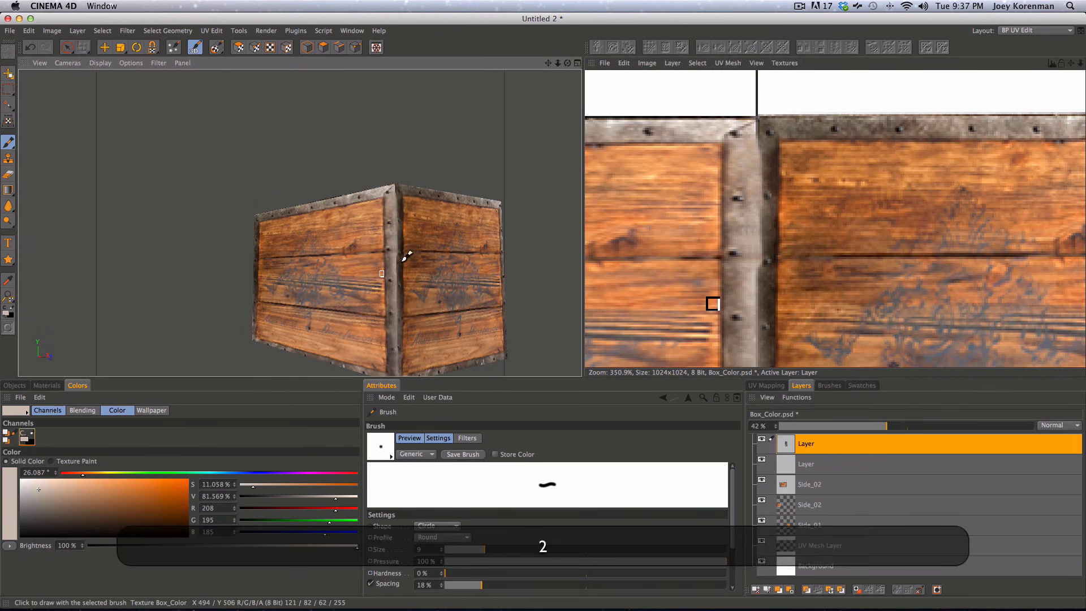
key(3)
drag(383, 272, 379, 230)
key(2)
key(3)
key(1)
- Activate Model mode and render the textured crate in the perspective view
key(super+r)
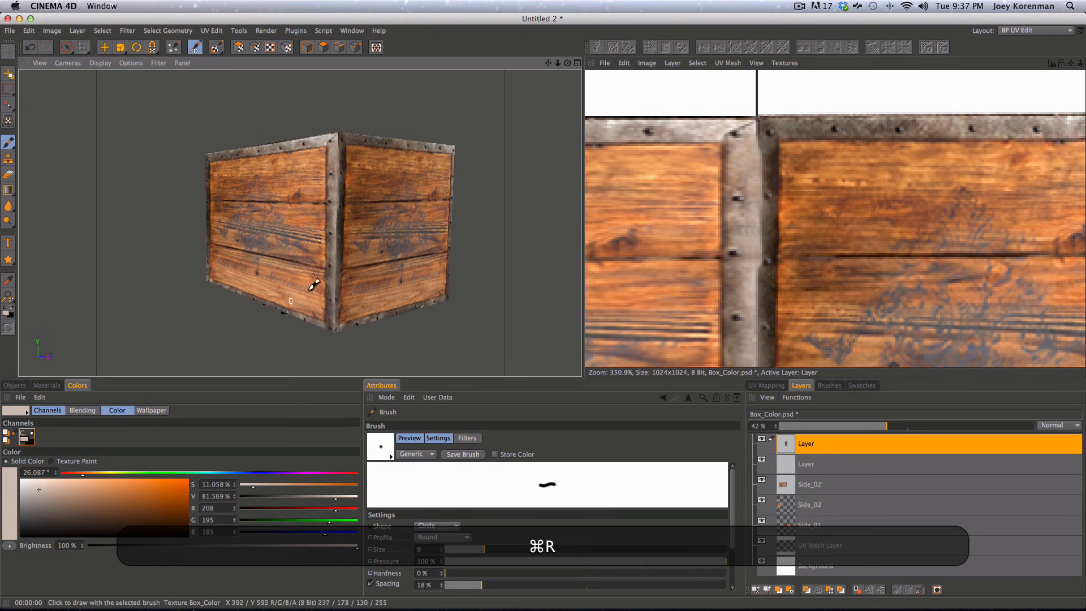
click(576, 63)
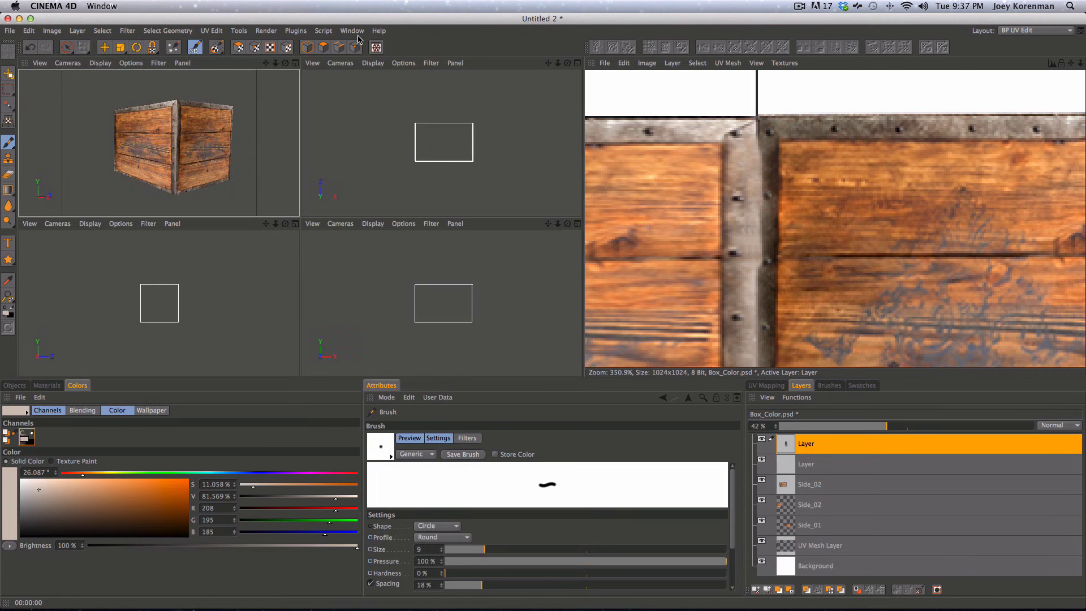
click(307, 47)
click(294, 62)
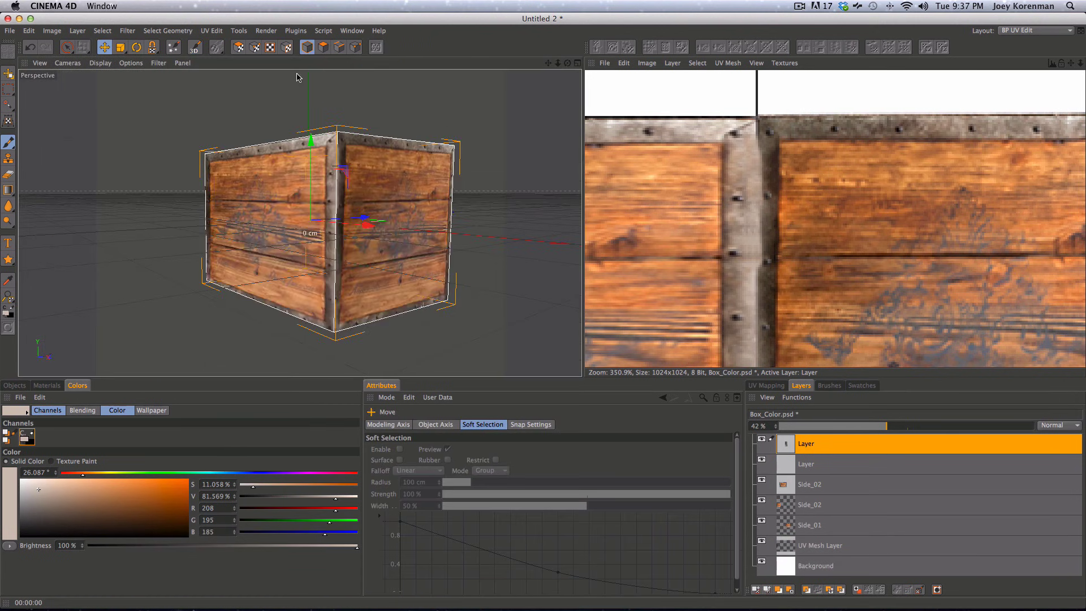
key(super+r)
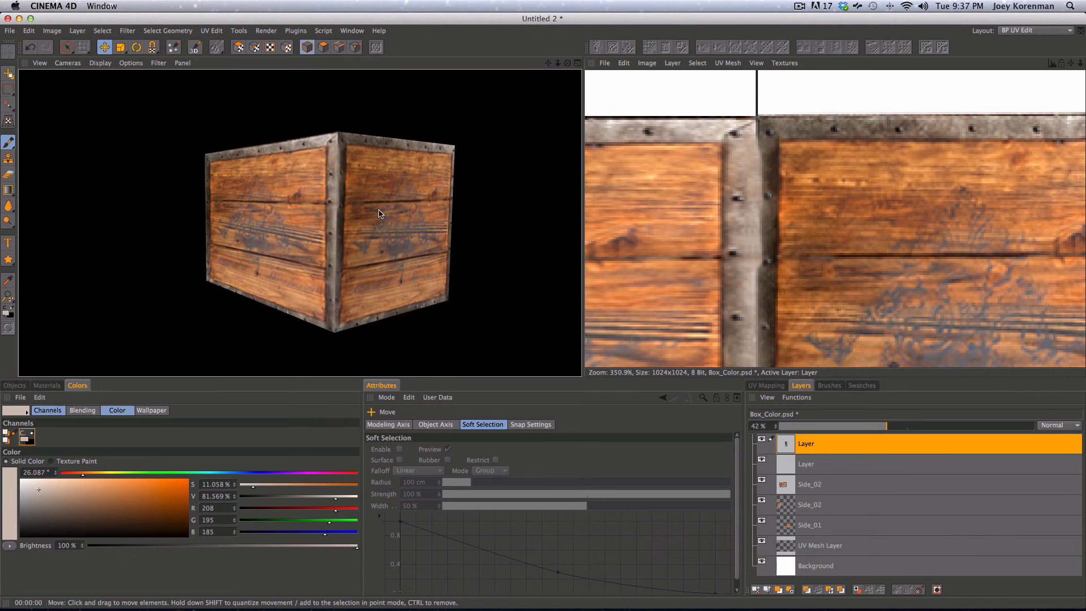
click(316, 237)
- Examine the crate from below and above, and view the entire UV texture layout
key(3)
drag(423, 204, 315, 260)
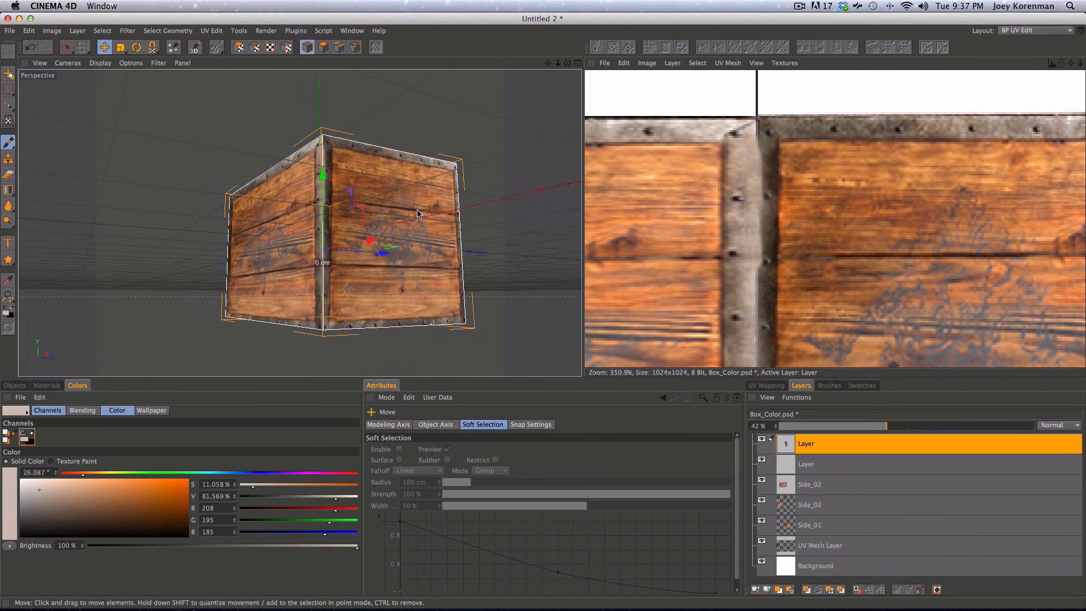
key(2)
drag(852, 174, 443, 375)
mouse_move(853, 197)
mouse_down()
mouse_move(783, 220)
mouse_move(692, 272)
mouse_move(734, 213)
mouse_up()
key(1)
key(2)
key(3)
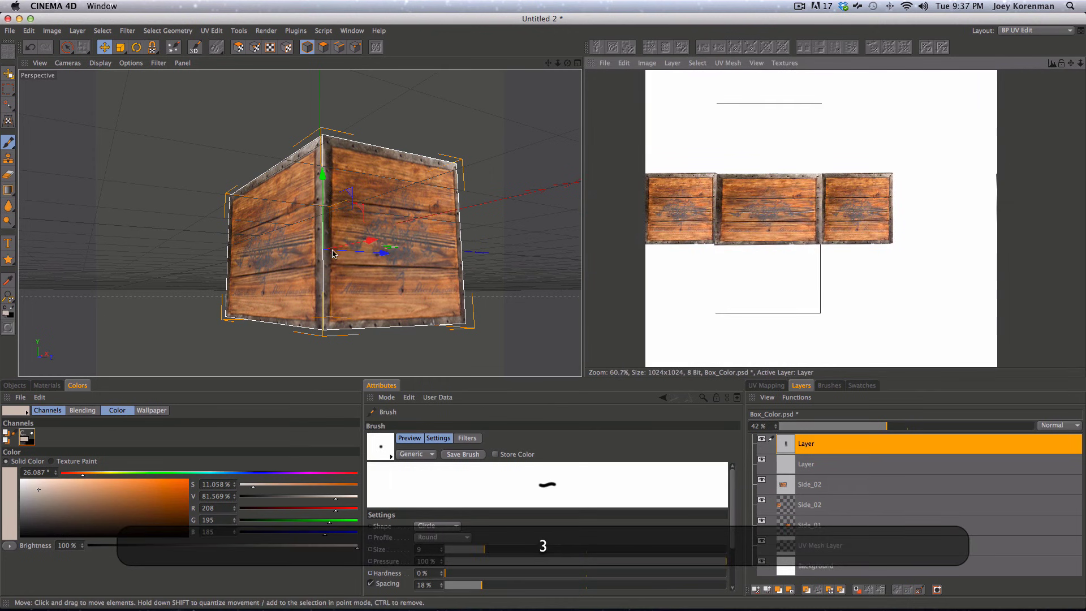
mouse_move(335, 242)
mouse_down()
mouse_move(412, 332)
mouse_move(287, 291)
mouse_move(551, 244)
mouse_up()
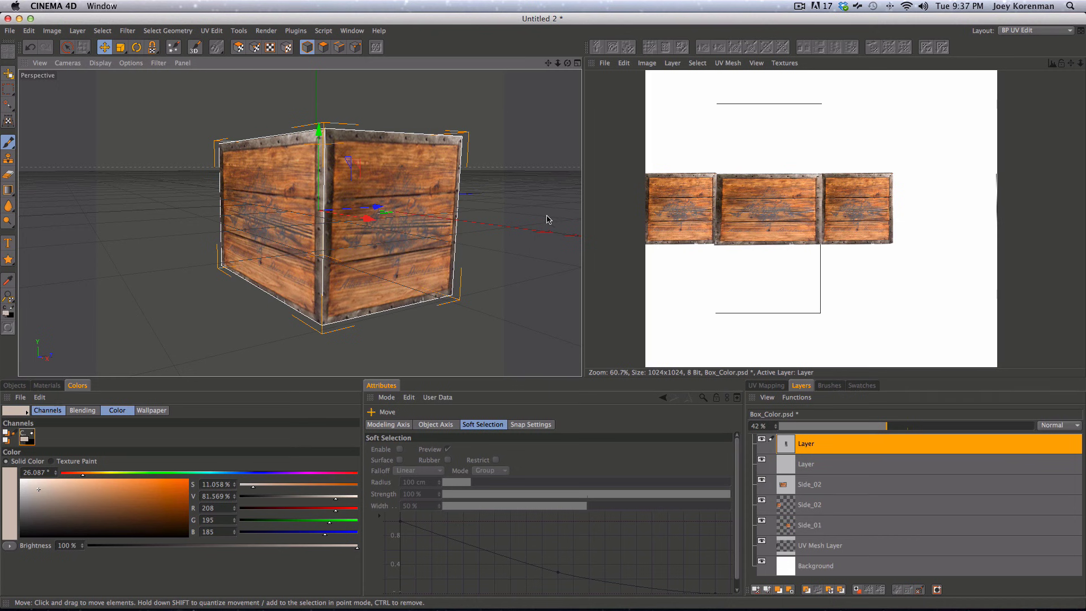
- Bring up the Alien.c4d scene in the Startup layout and activate Model mode
click(349, 29)
click(397, 262)
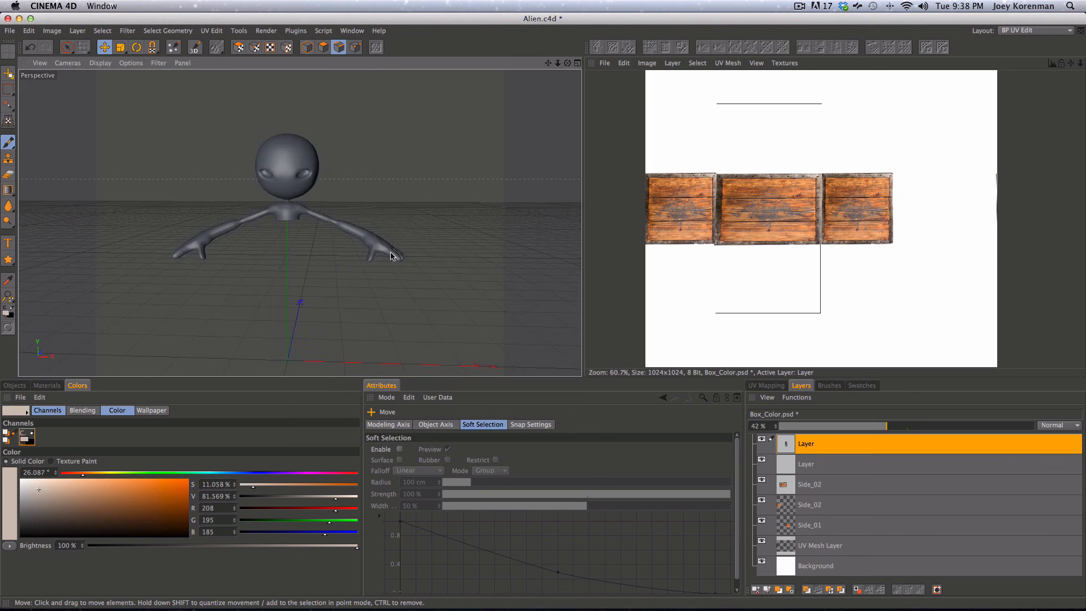
click(1010, 32)
click(1018, 79)
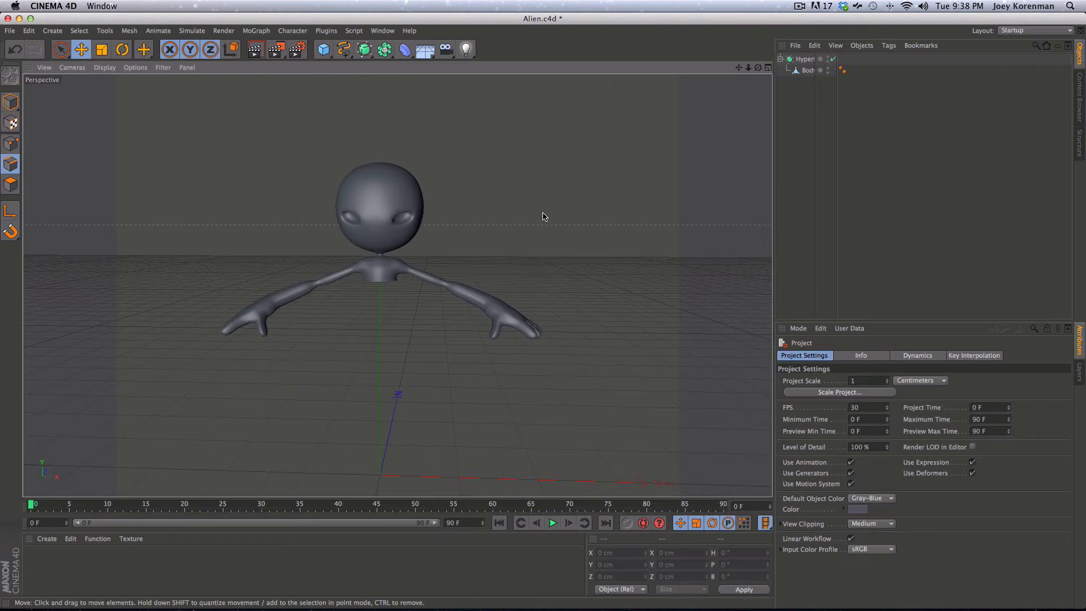
click(11, 103)
key(2)
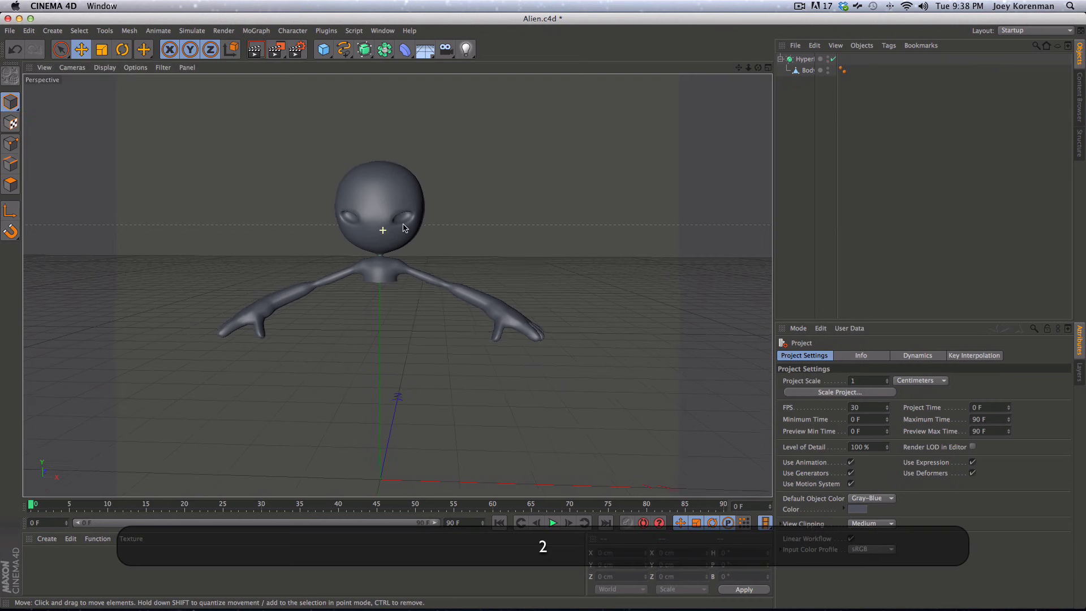
- Examine the smoothed alien model's head, arms and torso from the front and the sides
drag(383, 228, 437, 234)
key(3)
drag(437, 233, 490, 154)
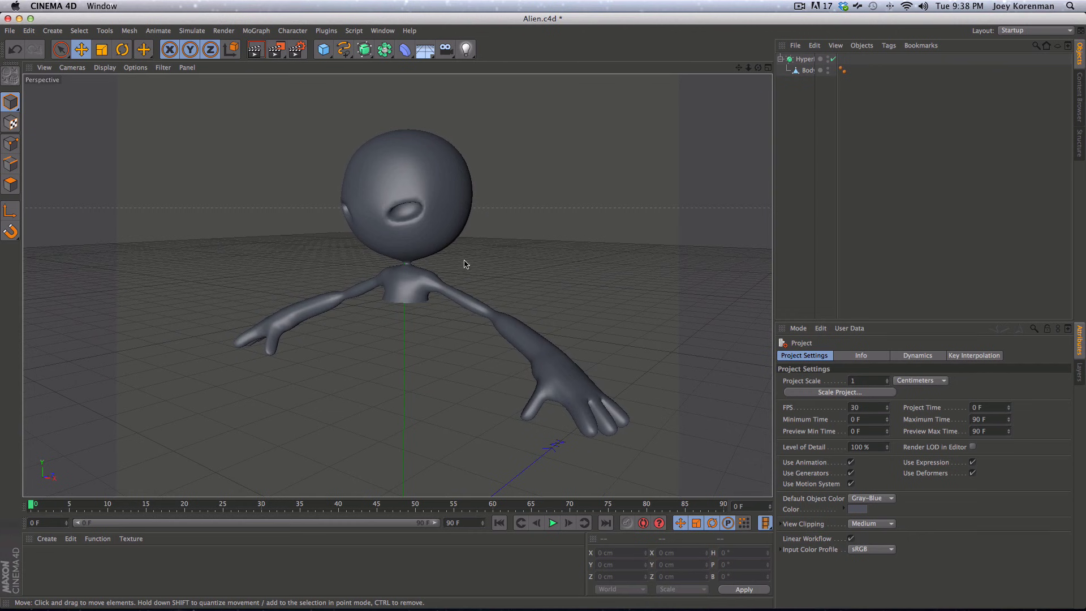
key(3)
key(3)
drag(360, 246, 323, 238)
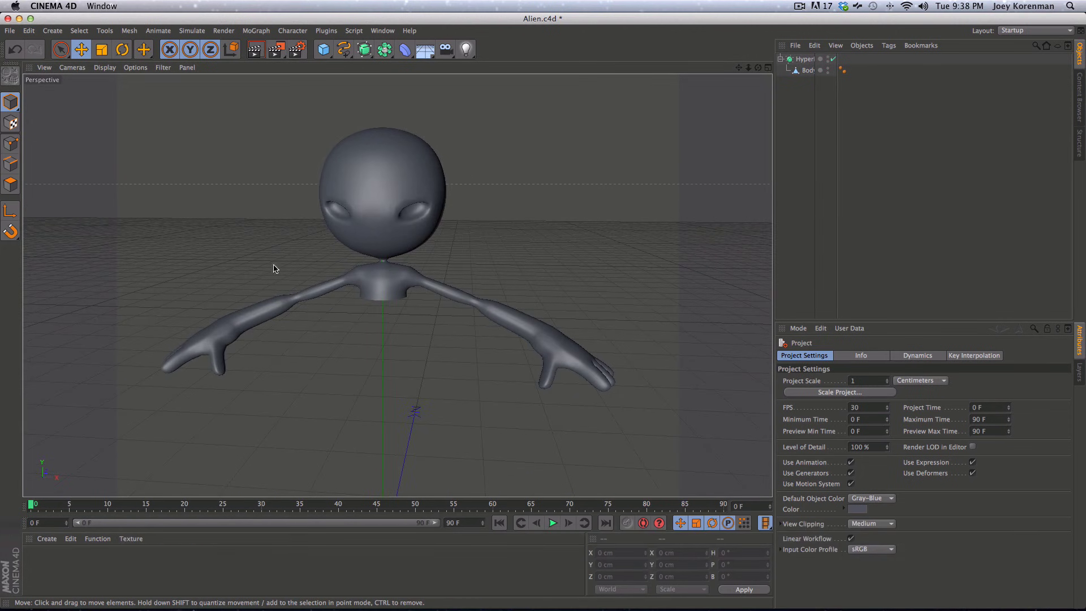
key(2)
mouse_move(382, 211)
mouse_down()
mouse_move(349, 222)
mouse_move(390, 223)
mouse_up()
key(3)
drag(390, 223, 429, 158)
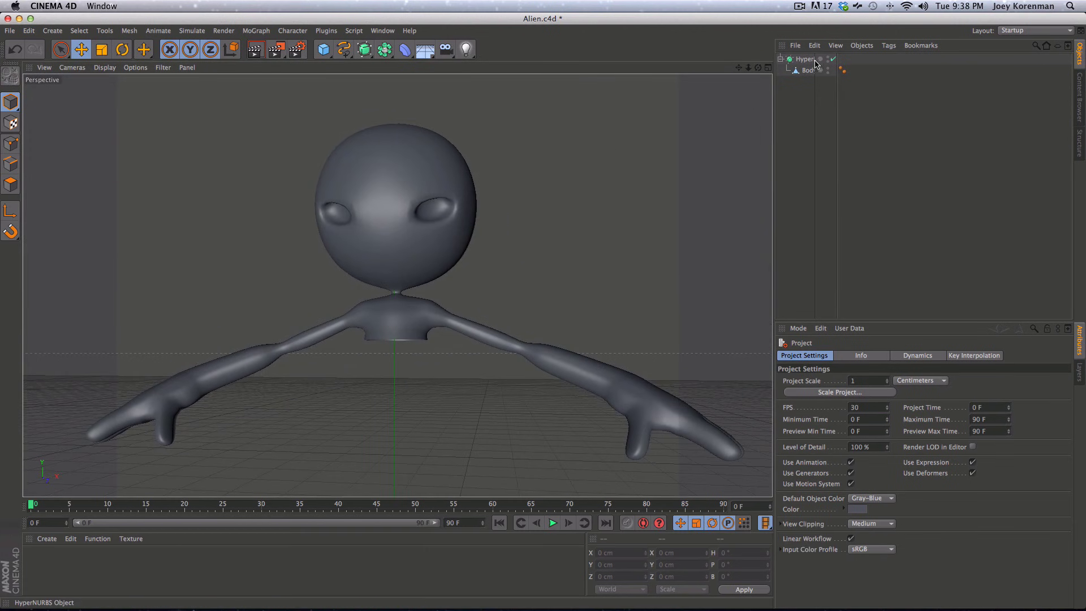
- Widen the object name column and disable the HyperNURBS smoothing on the alien
drag(836, 107, 893, 109)
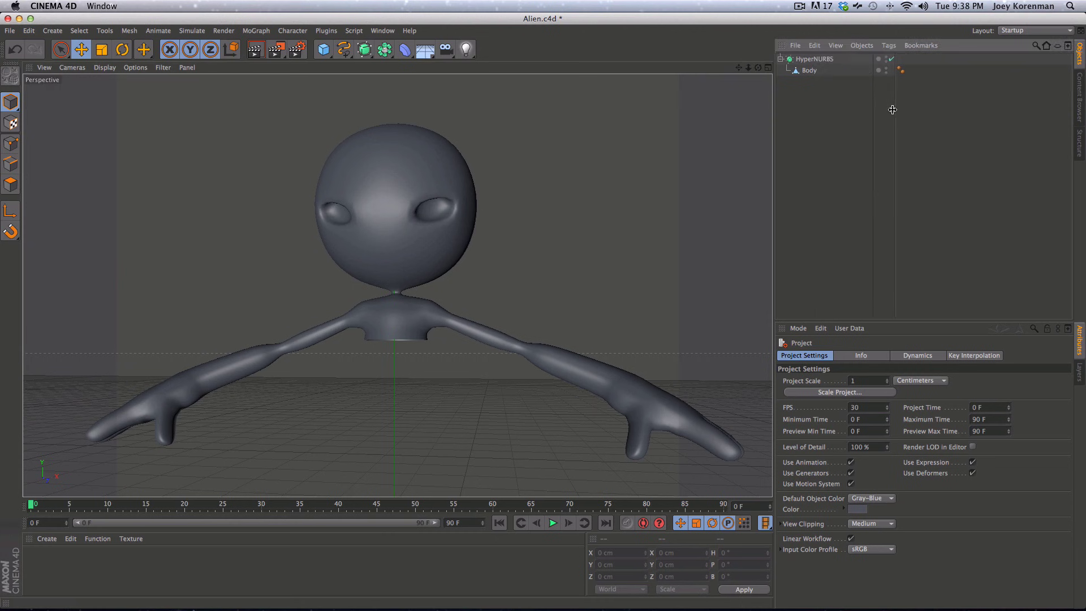
click(814, 60)
click(886, 110)
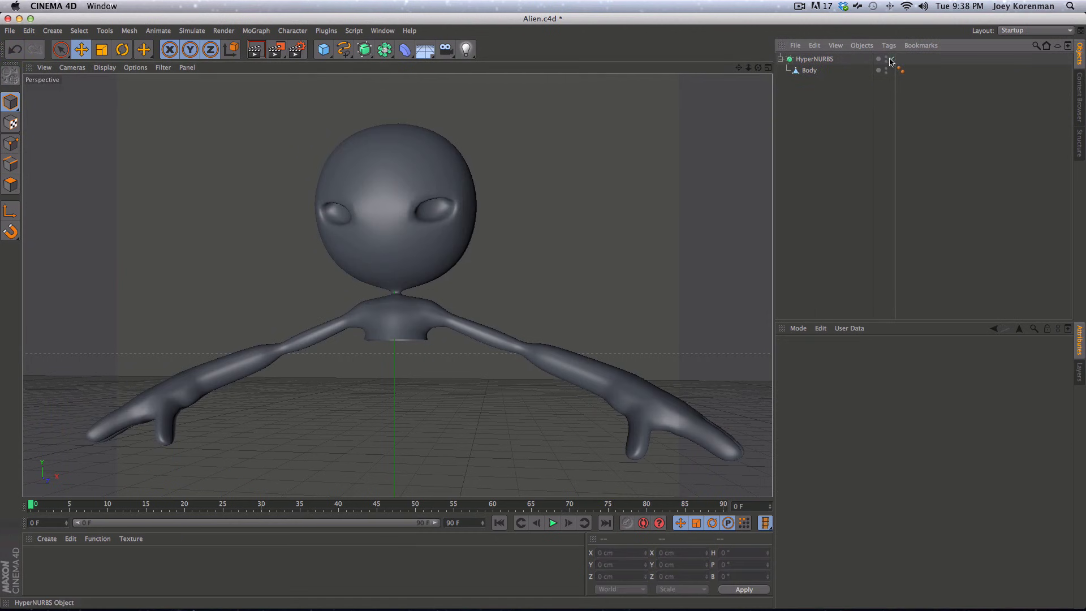
click(891, 59)
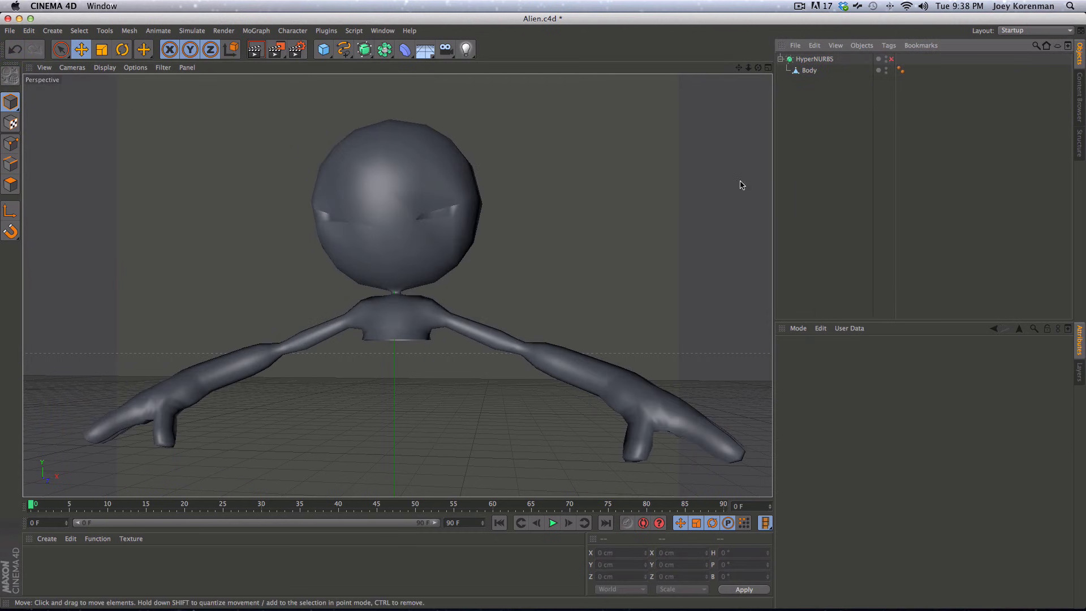
- Select the Body object and view its unsmoothed polygon mesh from the side and front
key(3)
drag(574, 278, 480, 337)
click(809, 70)
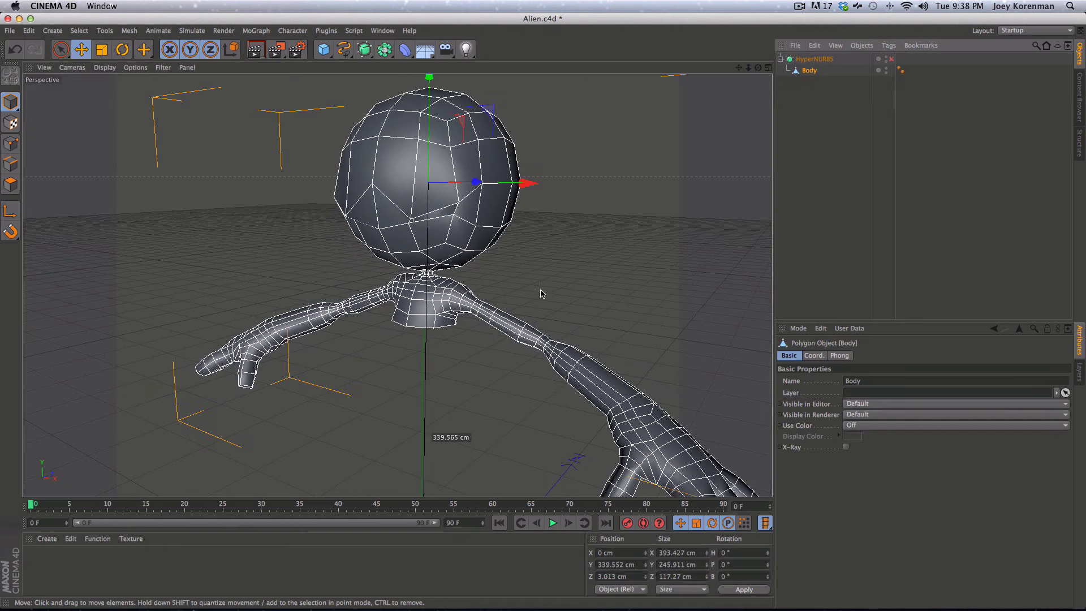
key(3)
drag(540, 289, 399, 187)
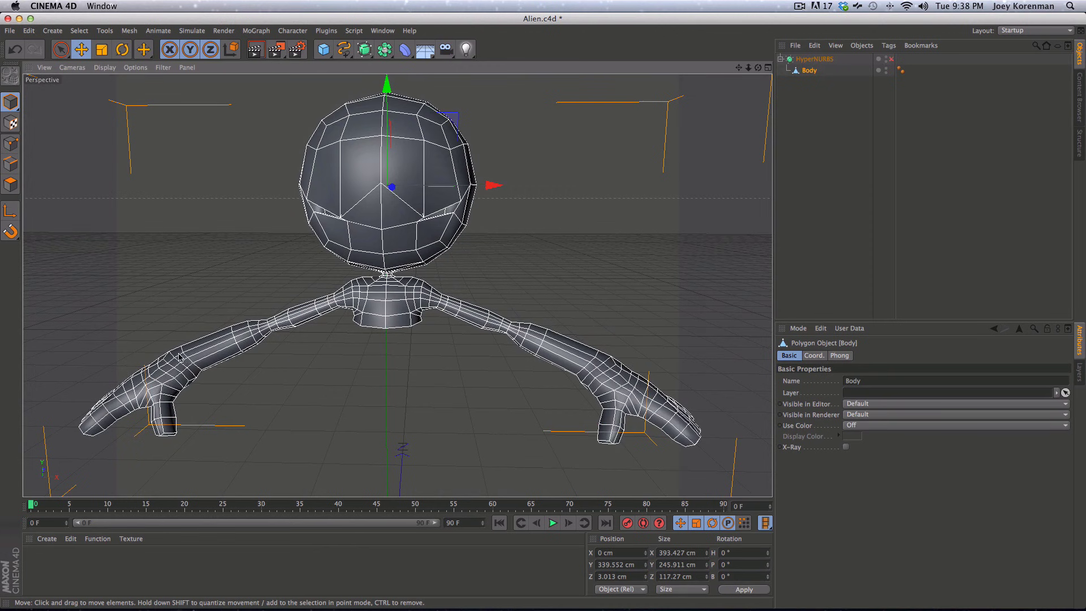
- Inspect the Body's polygon mesh around the hands, arms, torso and head from several angles
key(3)
drag(180, 357, 65, 453)
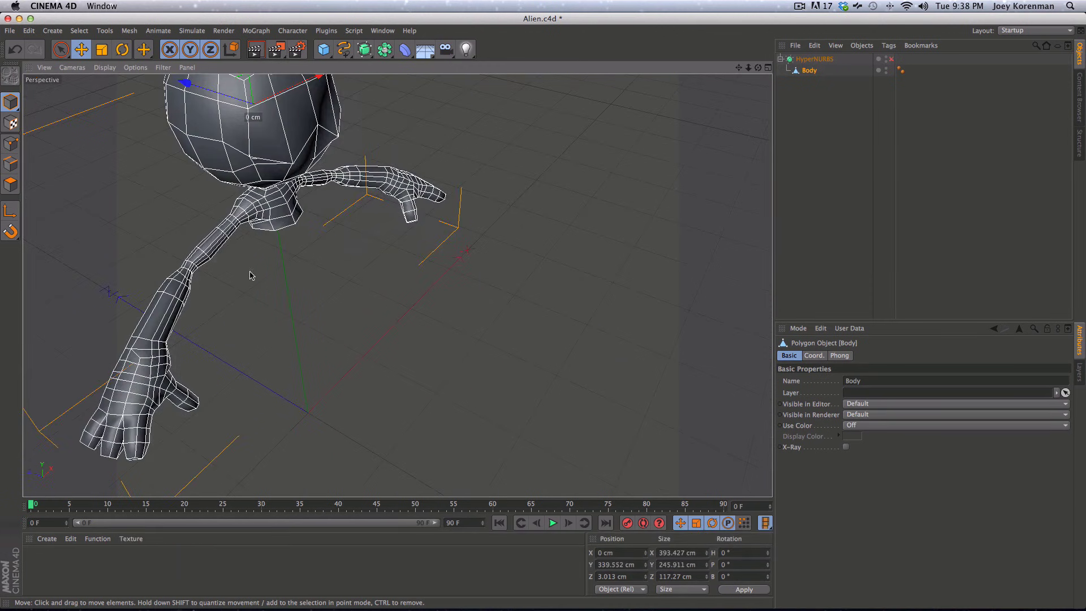
key(3)
drag(250, 275, 24, 206)
key(1)
drag(469, 257, 369, 265)
key(3)
mouse_move(368, 264)
mouse_down()
mouse_move(331, 273)
mouse_move(319, 325)
mouse_move(502, 239)
mouse_move(273, 257)
mouse_move(500, 238)
mouse_up()
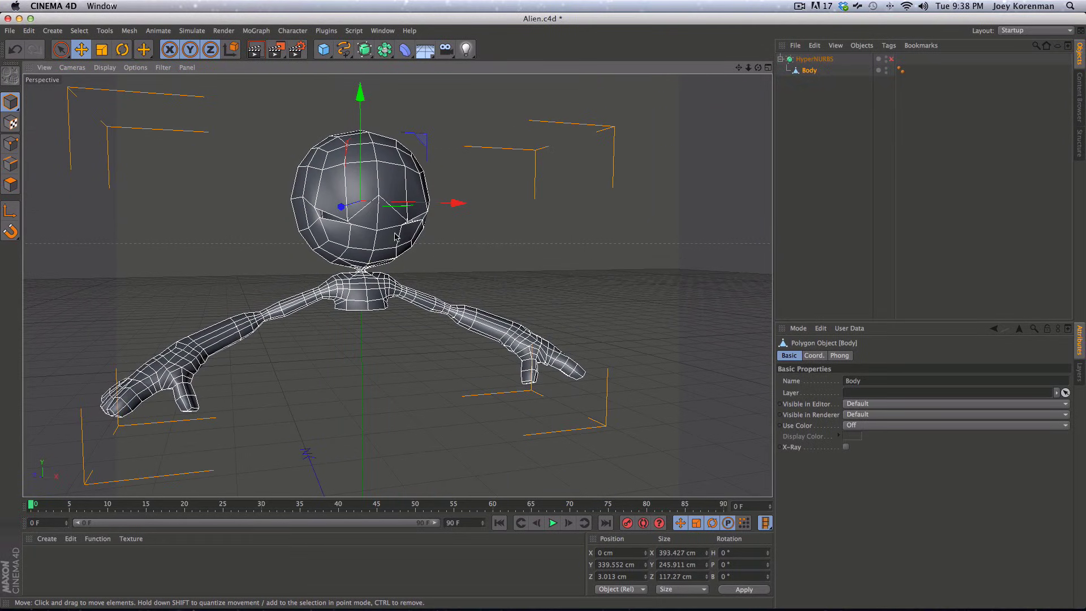
key(3)
drag(417, 274, 404, 308)
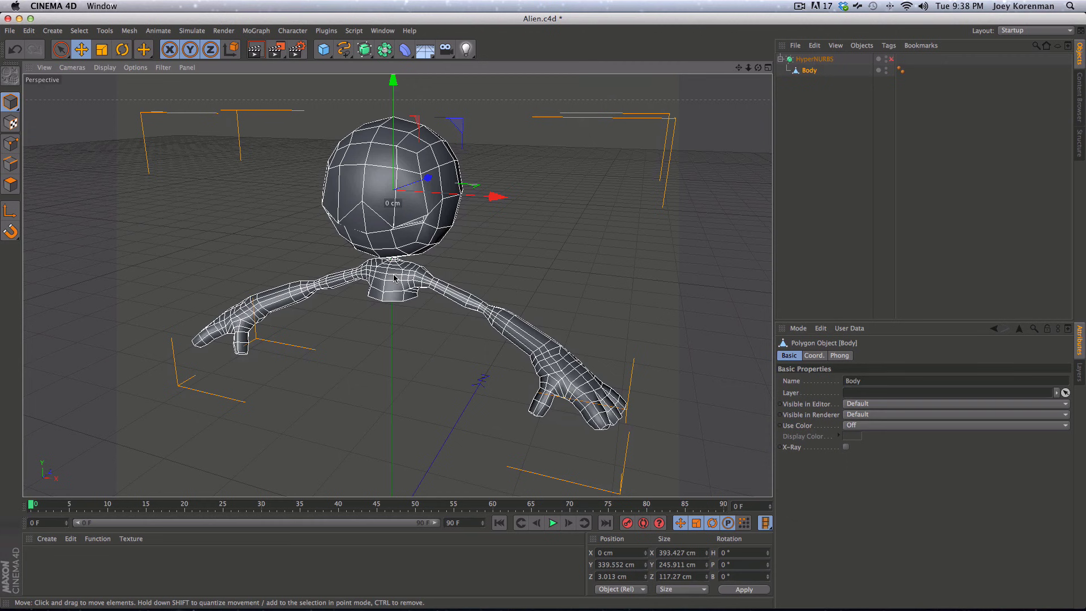
drag(393, 273, 387, 164)
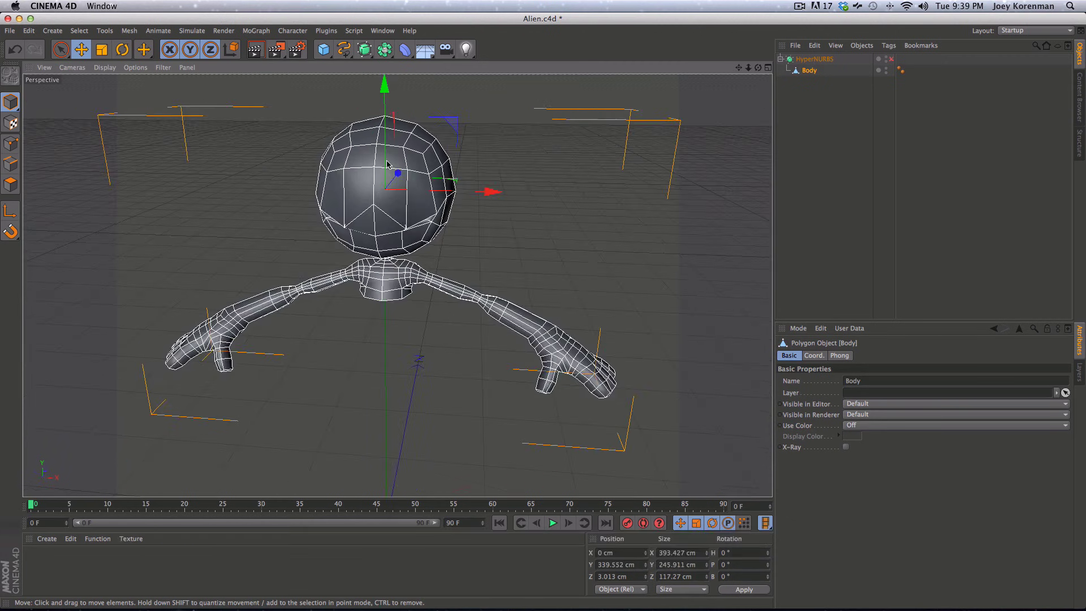
drag(396, 291, 415, 325)
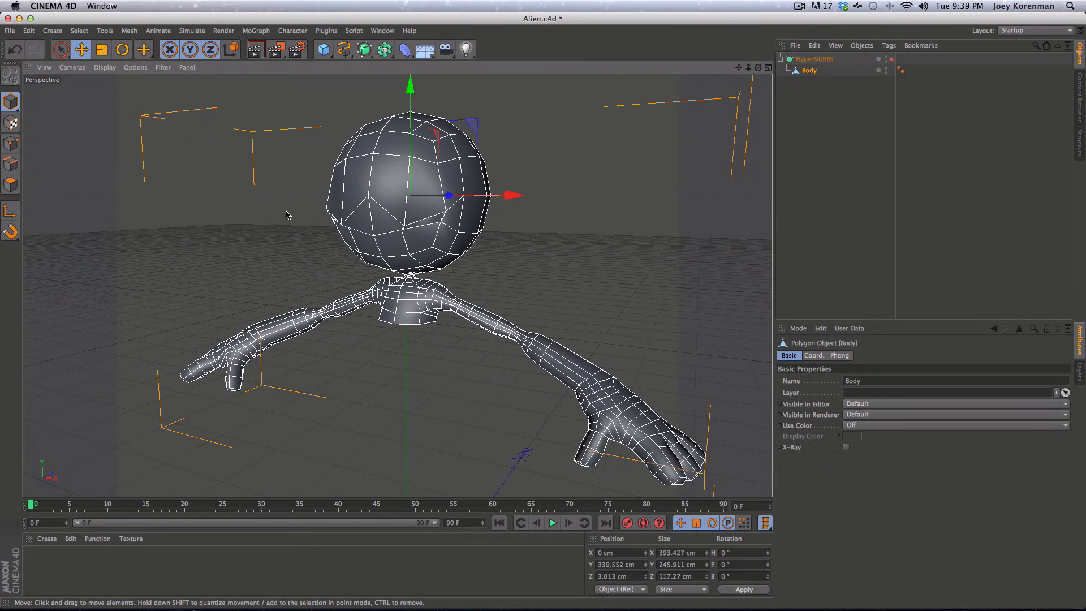
- Deselect the Body and switch to the BP UV Edit layout, keeping the HyperNURBS disabled
click(817, 223)
key(3)
drag(589, 295, 375, 304)
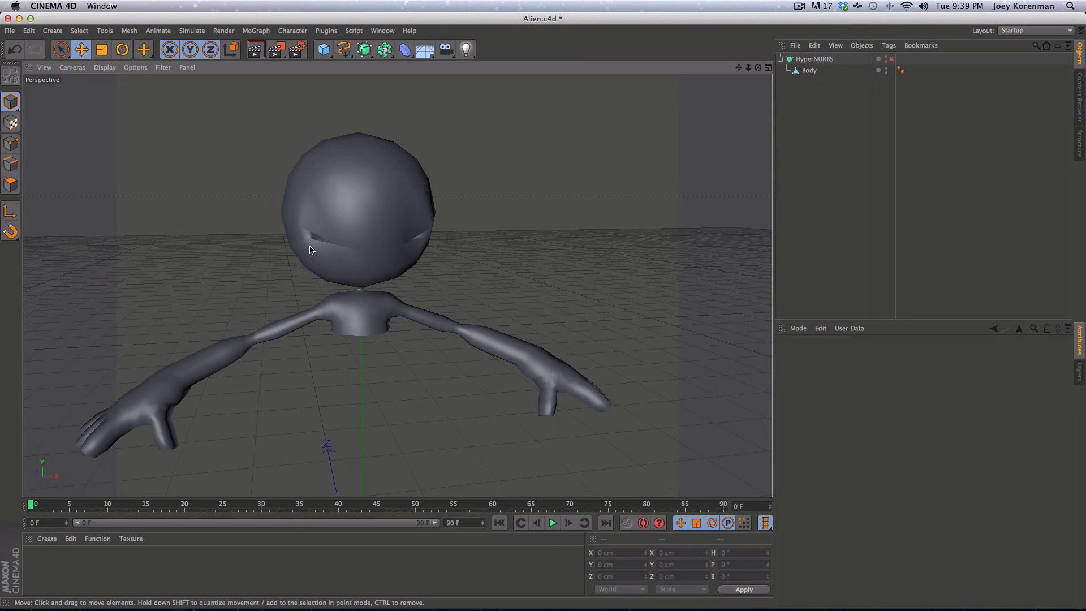
click(1032, 30)
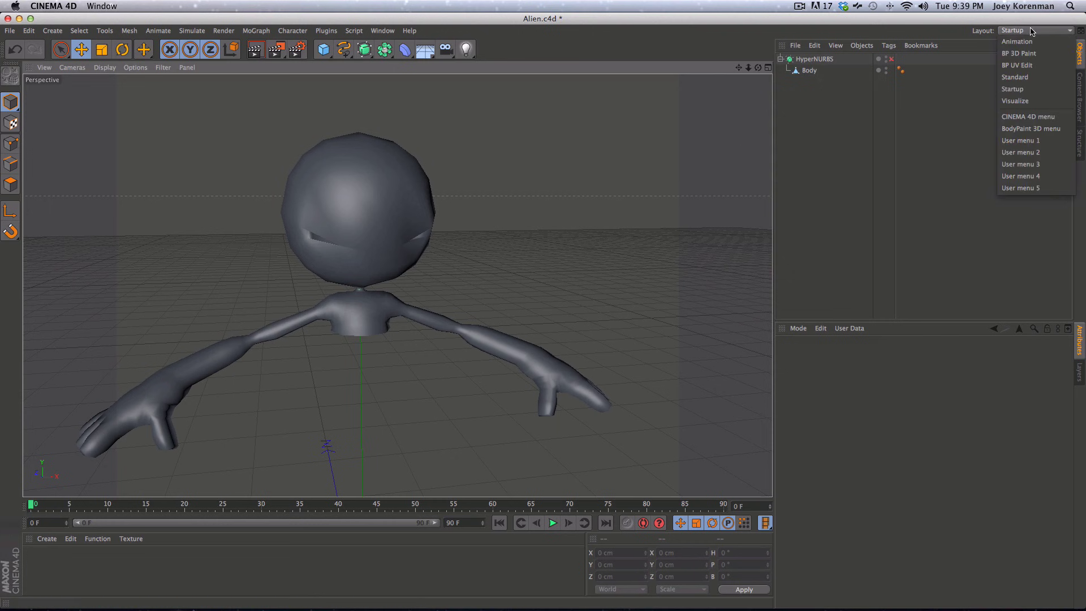
click(1016, 65)
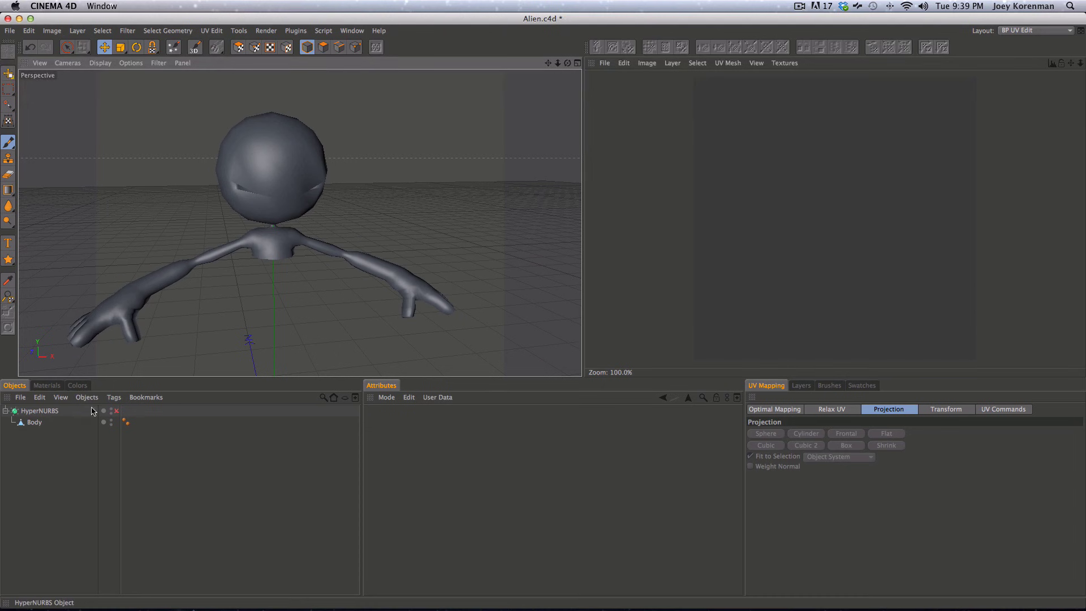
click(116, 411)
click(115, 412)
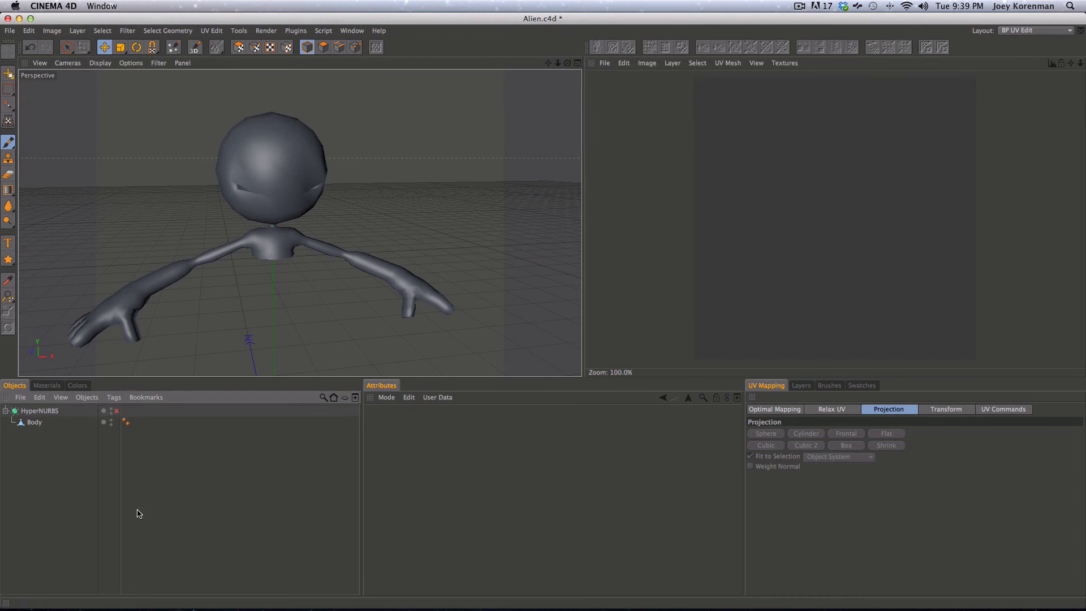
- Select the Body object and enable Show UV Mesh for the texture view
click(23, 420)
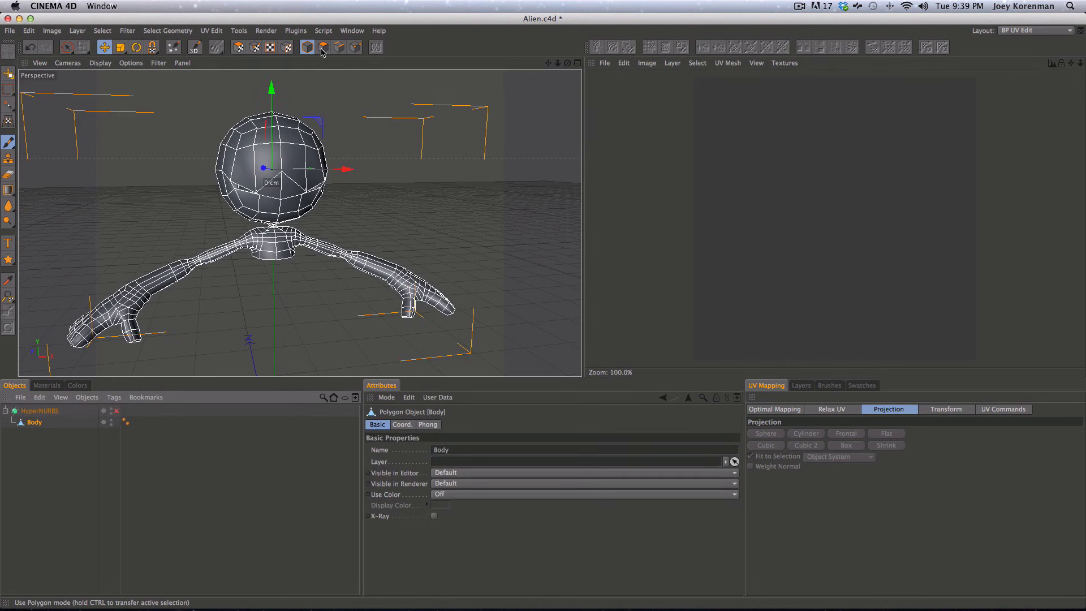
click(731, 63)
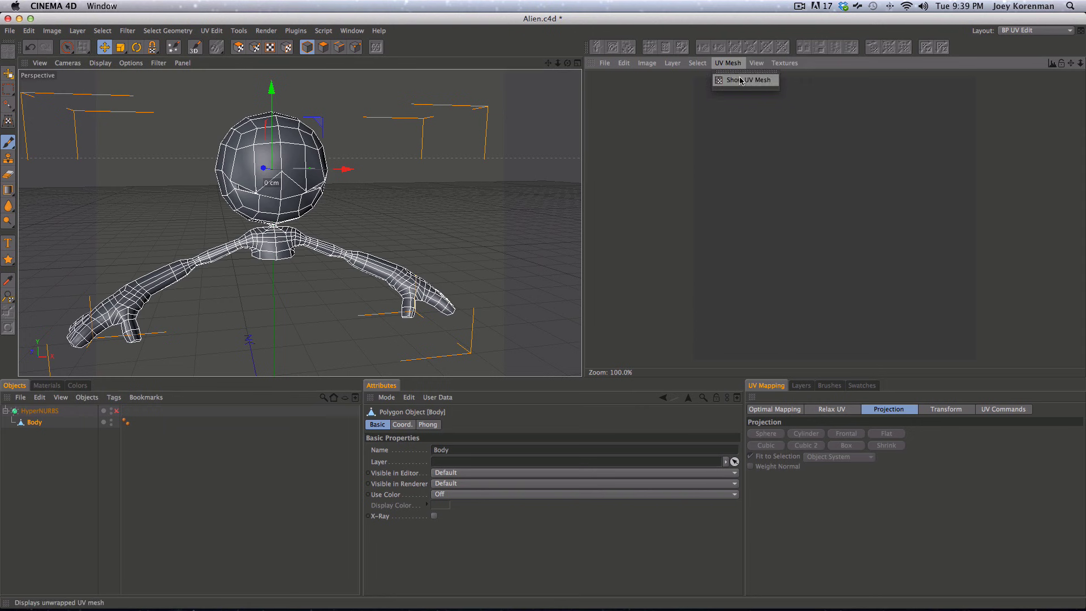
click(741, 78)
click(731, 64)
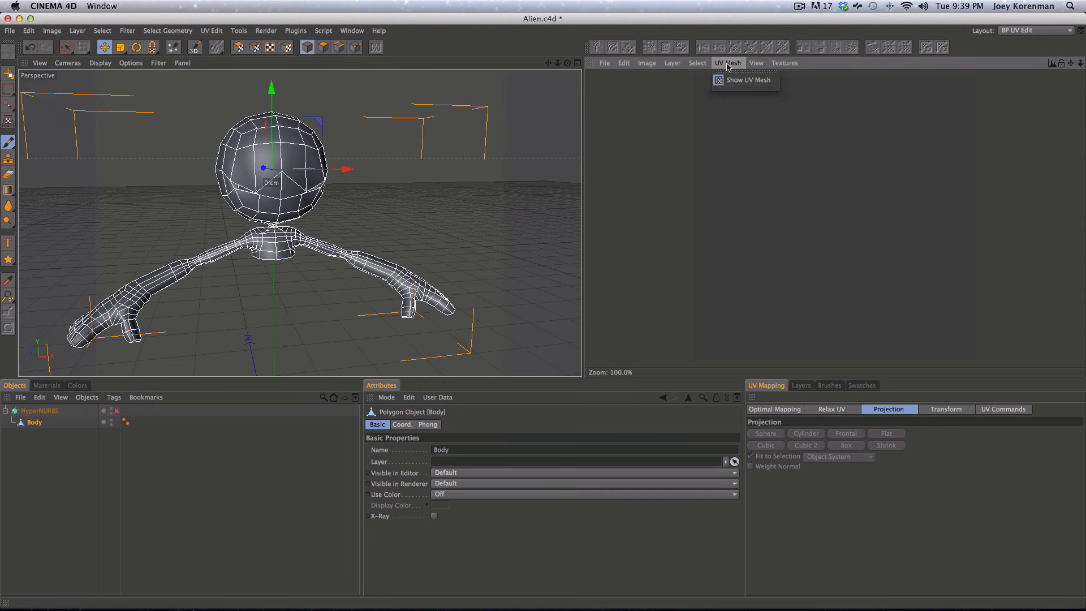
click(674, 90)
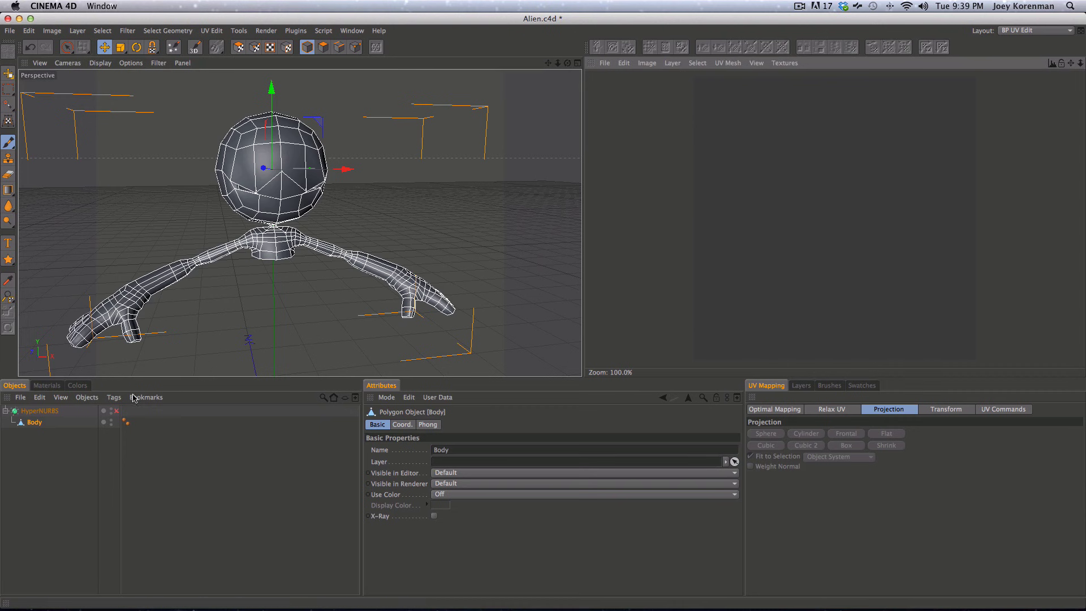
- Create a new material and apply it to the alien's body
click(49, 386)
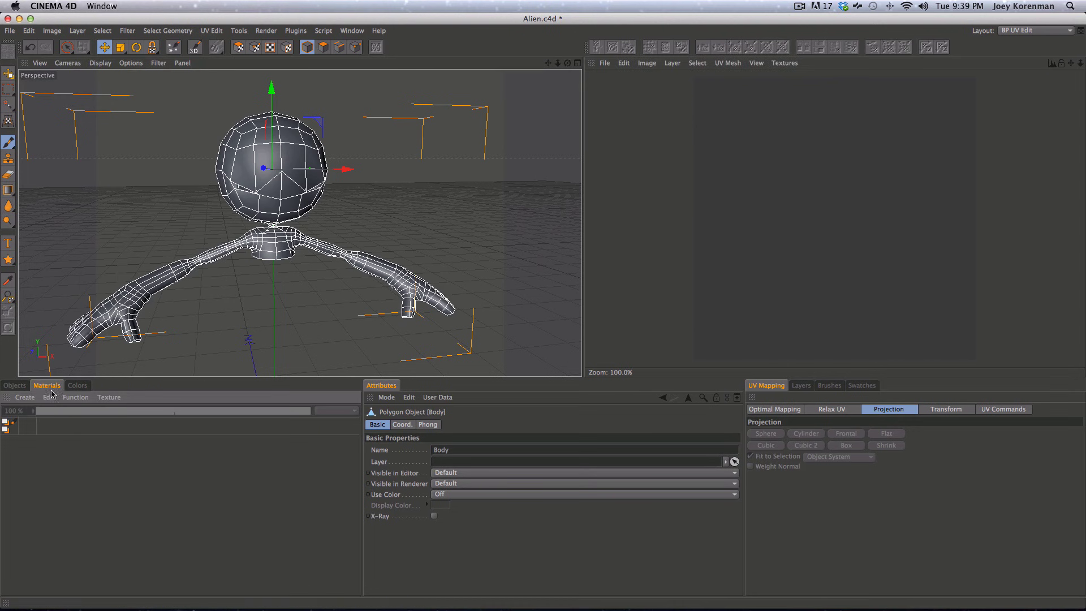
double_click(33, 452)
drag(19, 448, 283, 178)
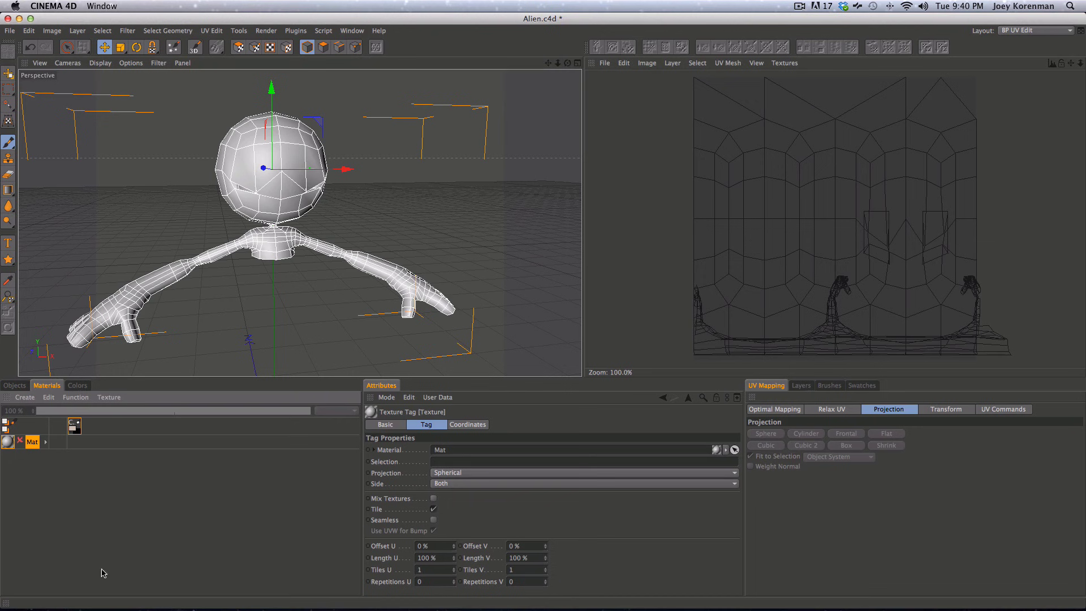
click(66, 503)
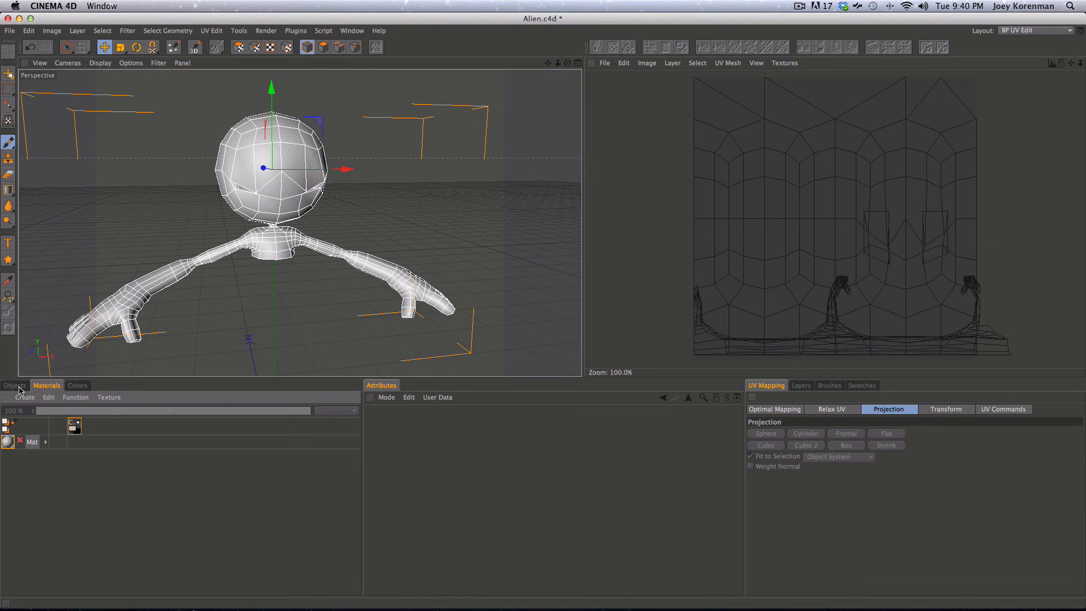
- Reselect the Body object and activate UV polygon editing mode
click(14, 385)
click(43, 447)
click(35, 423)
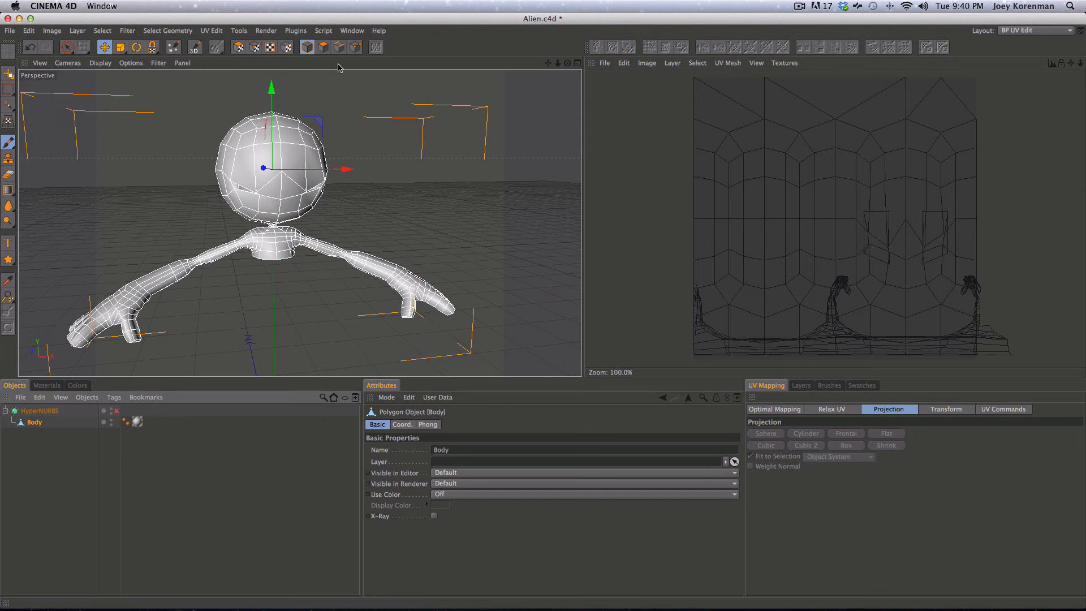
click(239, 47)
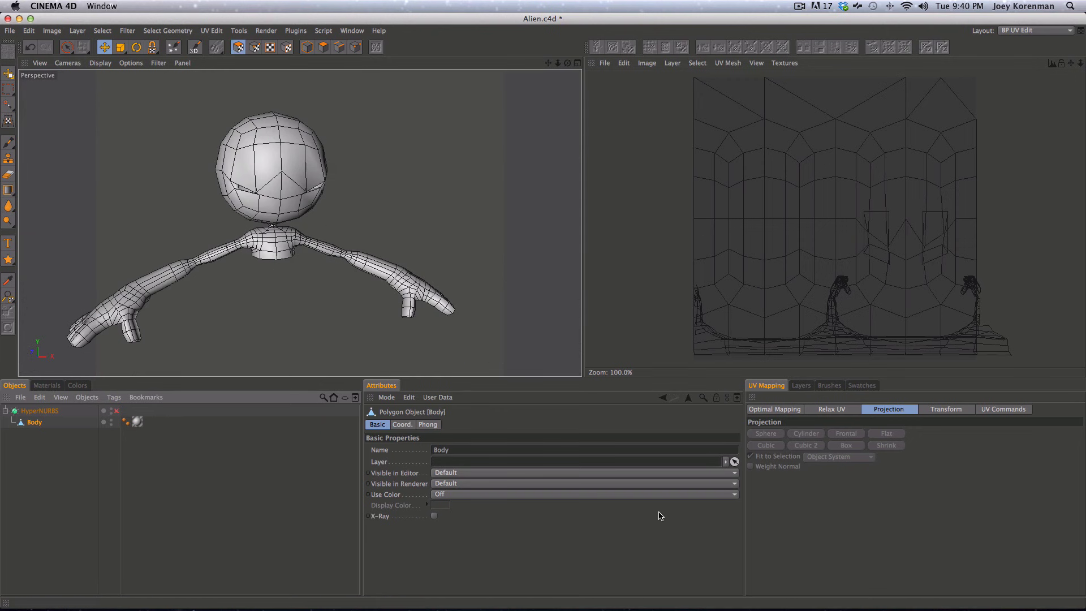
- Generate UVW coordinates for the Body object from its spherical texture tag
click(284, 92)
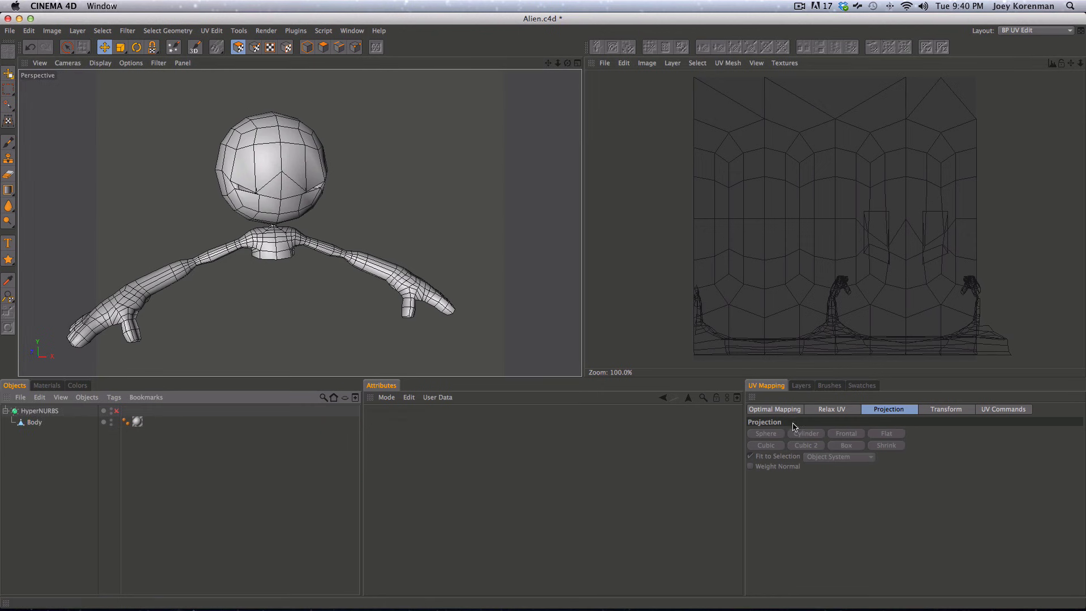
click(138, 422)
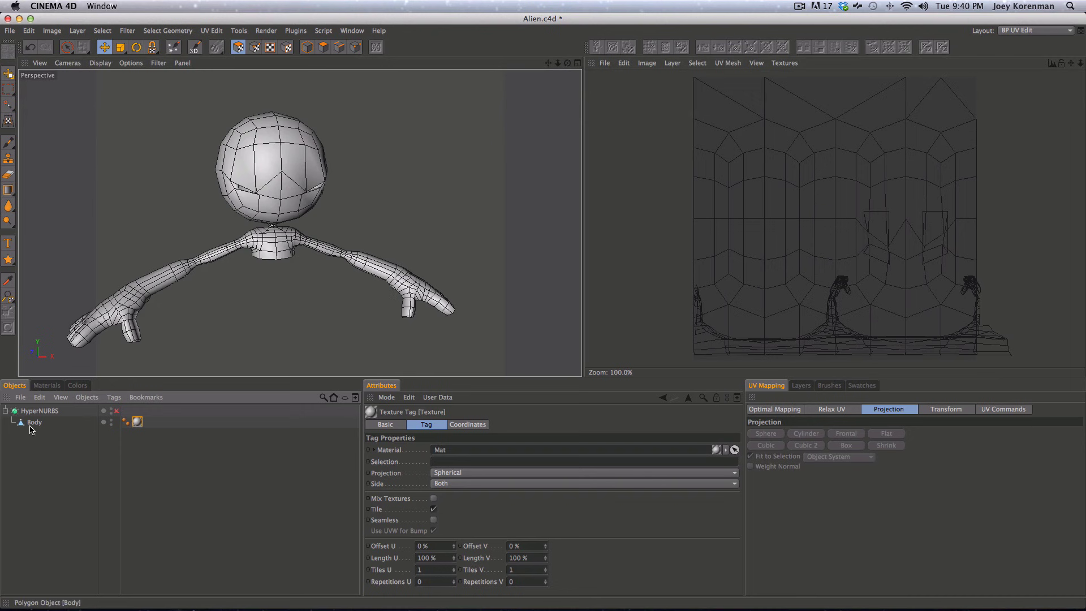
double_click(138, 421)
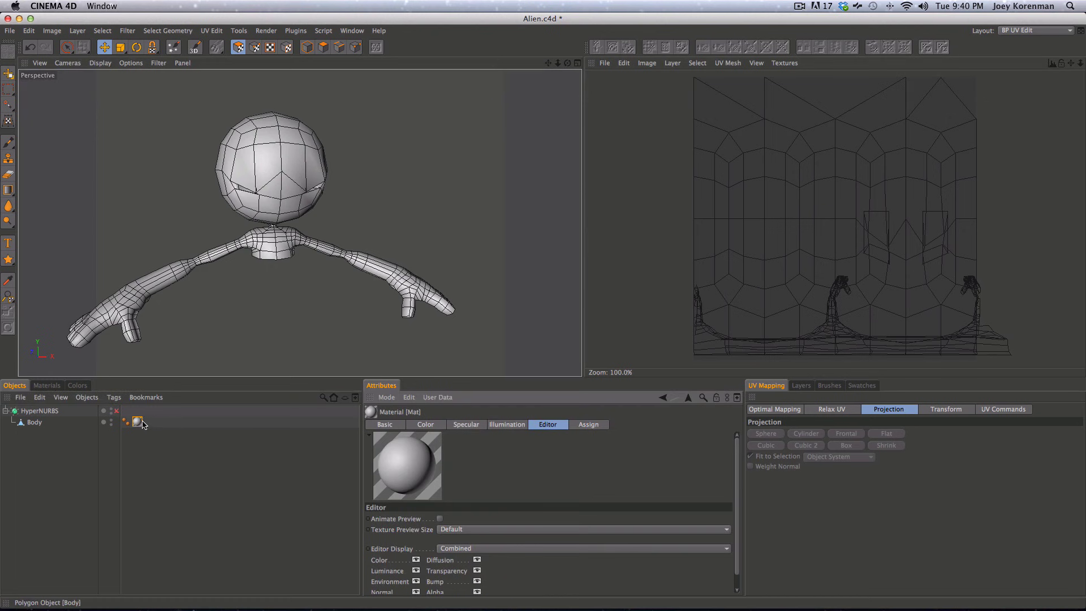
click(138, 455)
click(137, 421)
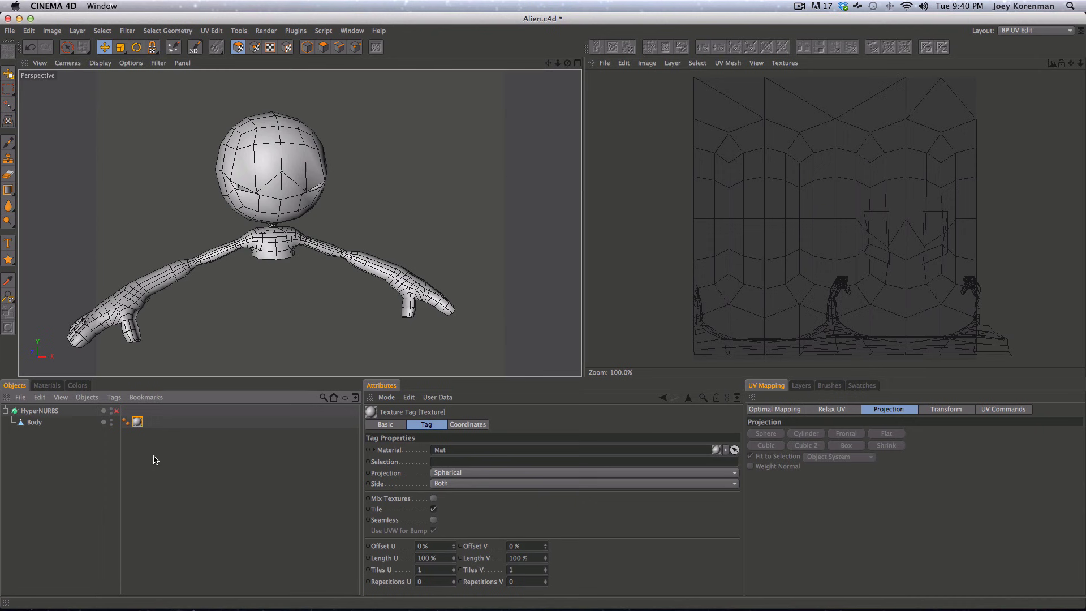
ctrl+click(137, 423)
ctrl+click(137, 423)
right_click(138, 425)
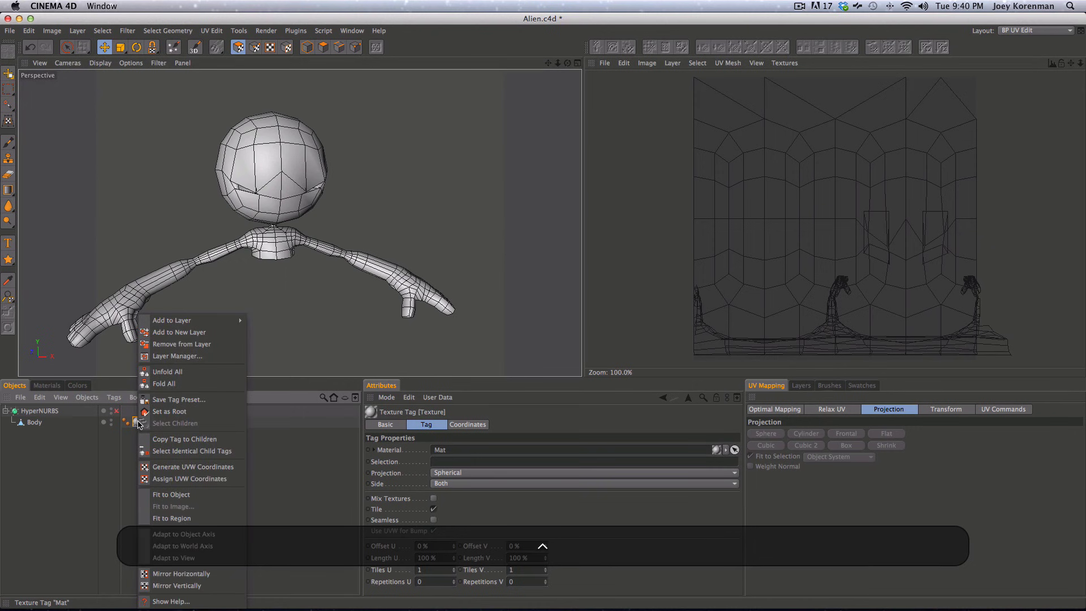
click(193, 466)
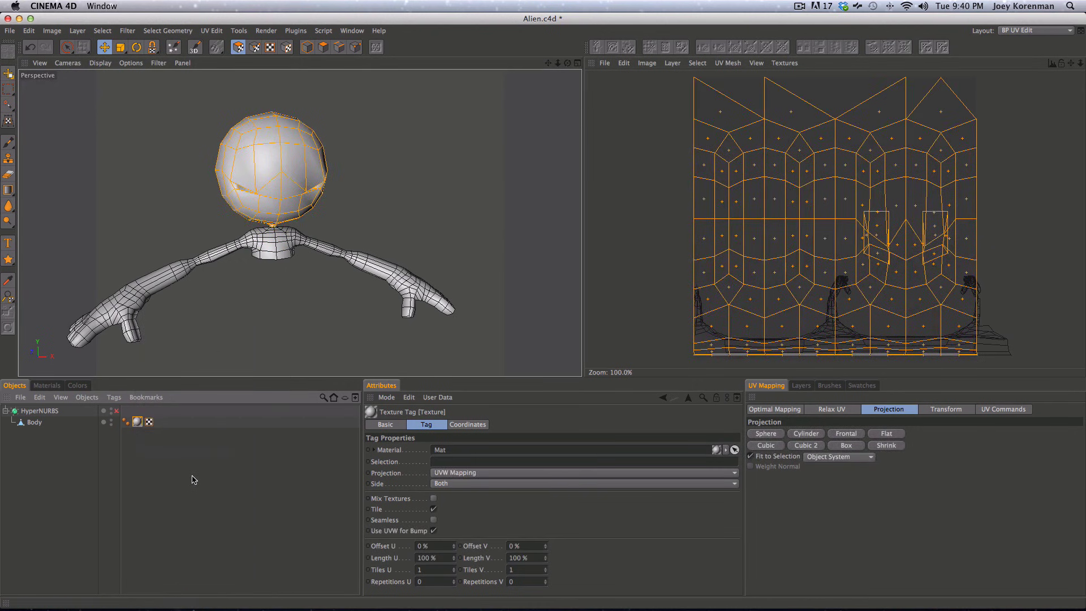
- Select the Body's new UVW tag and deselect all polygons
click(150, 423)
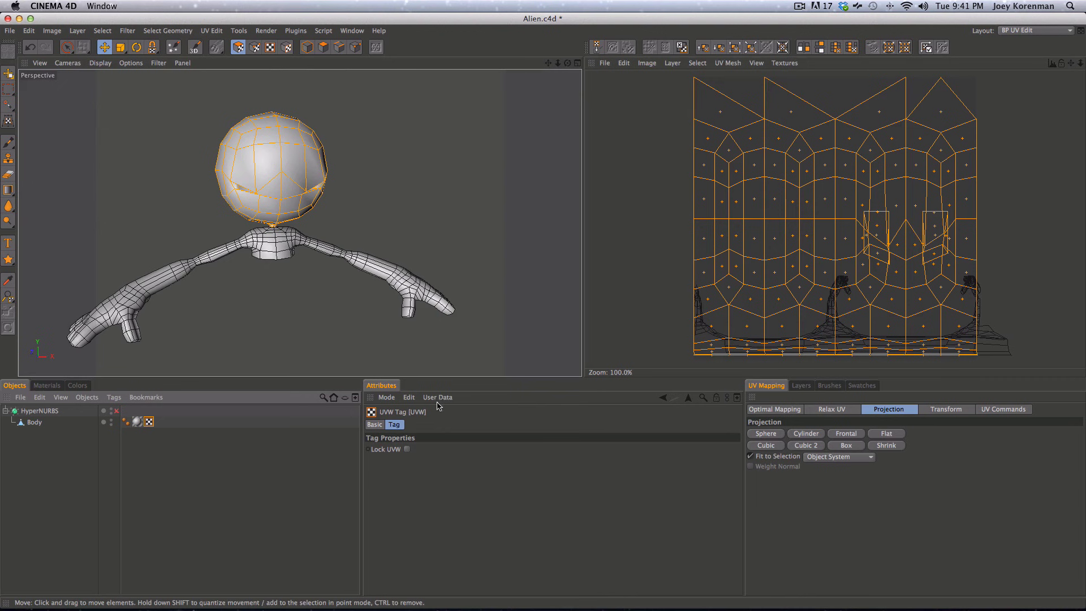
click(102, 30)
mouse_move(127, 31)
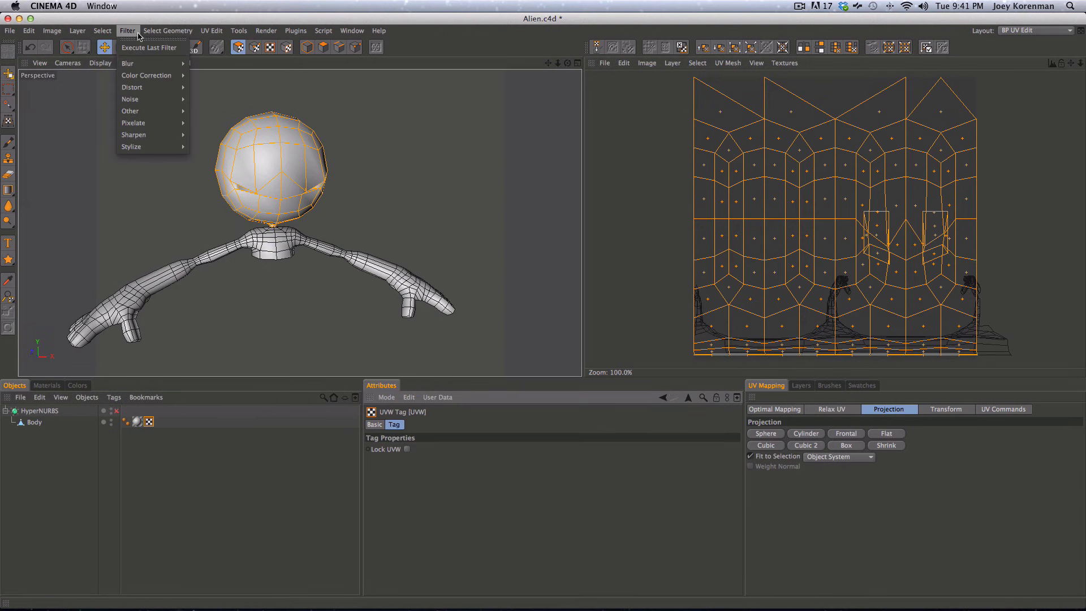
mouse_move(167, 30)
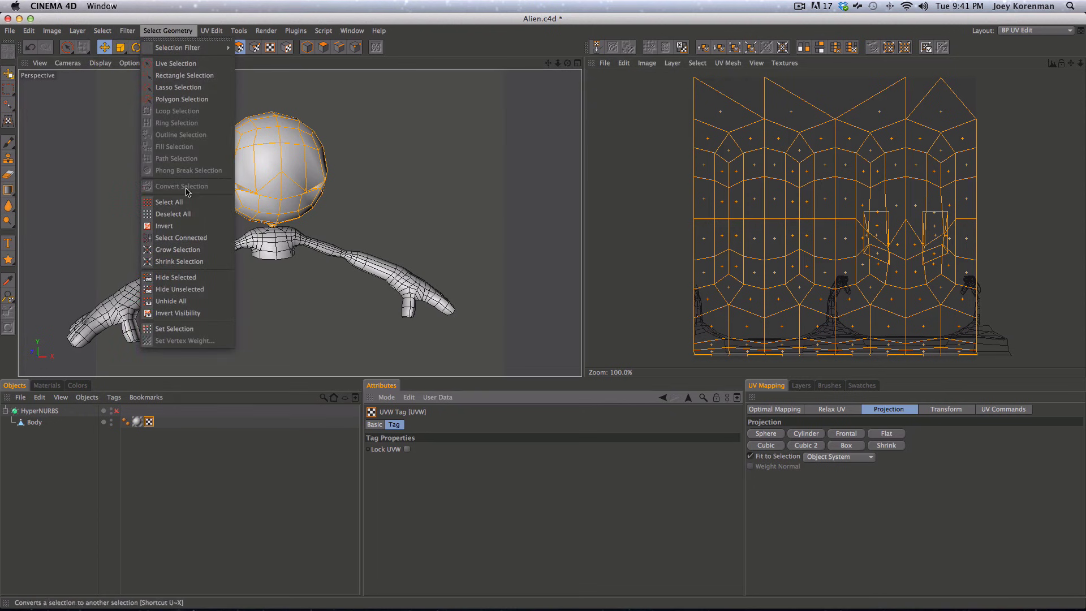
click(189, 214)
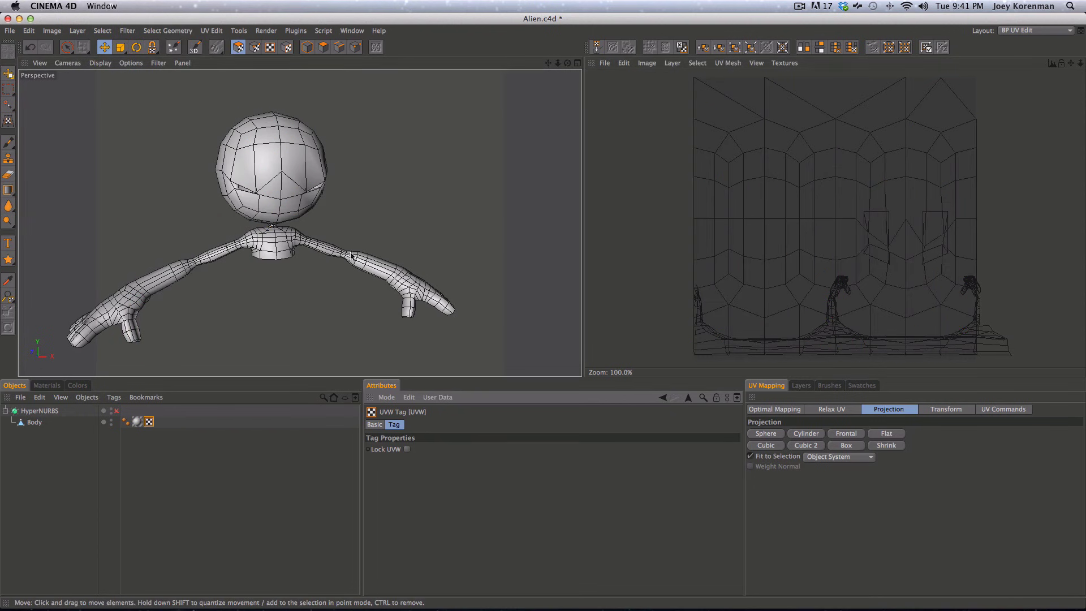
- Try the Sphere and Cubic projections on the Body's whole UV mesh
key(3)
drag(309, 303, 251, 280)
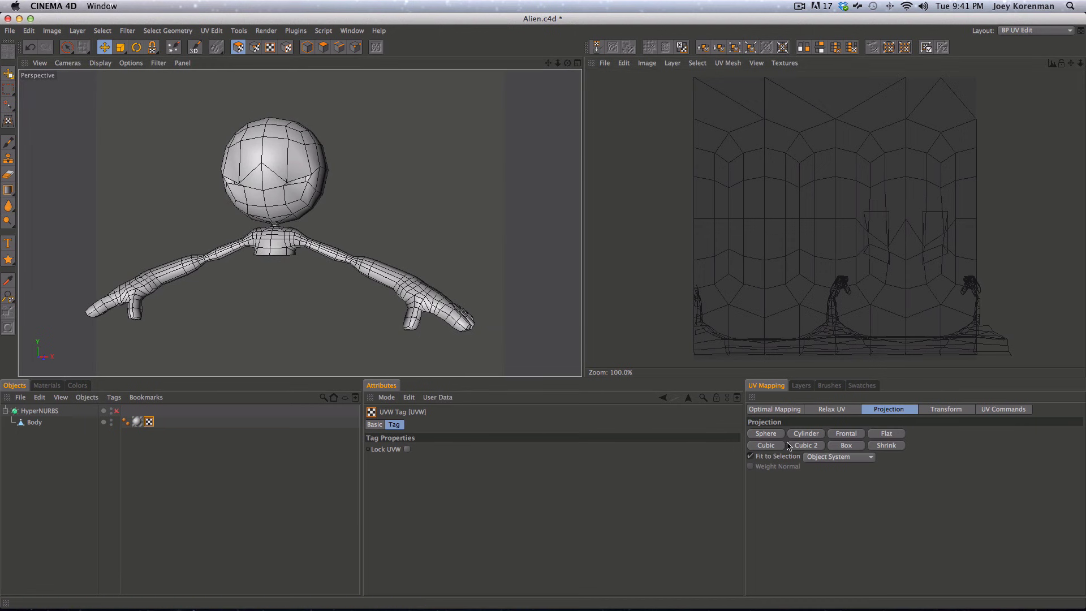
click(767, 445)
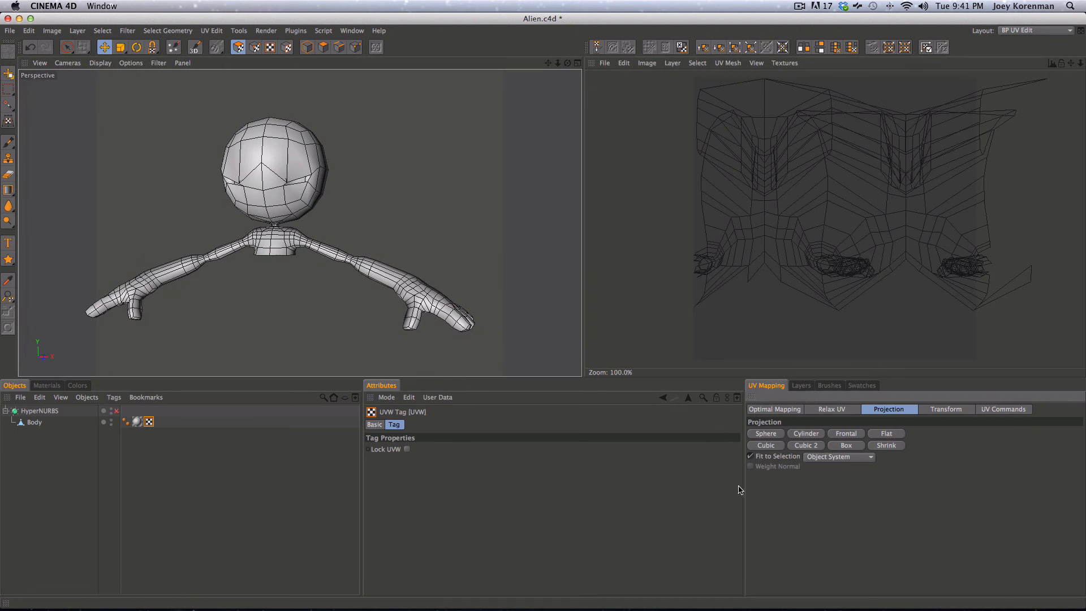
key(2)
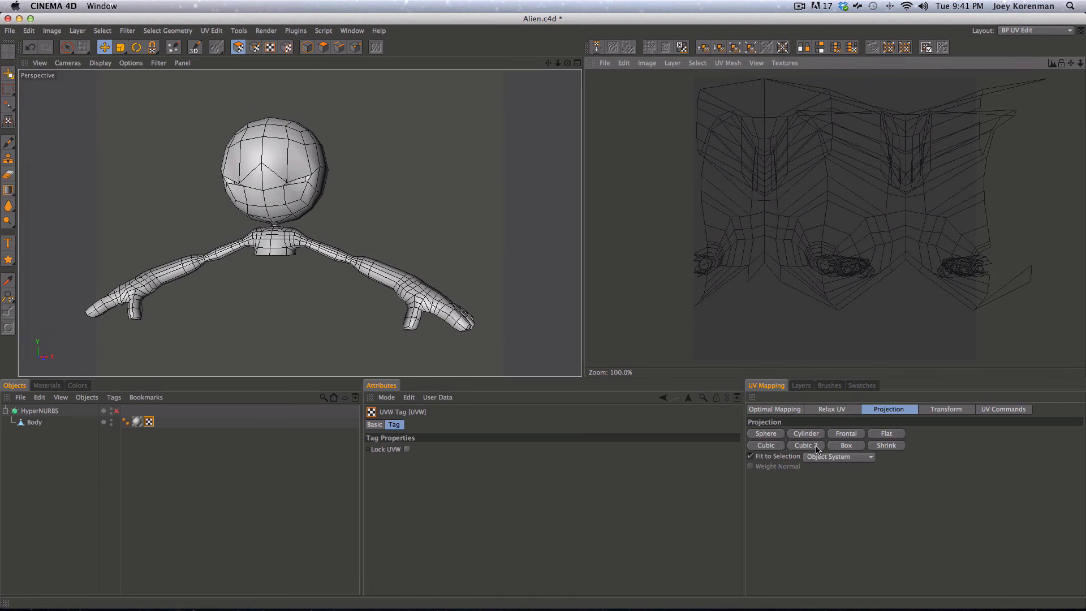
click(769, 445)
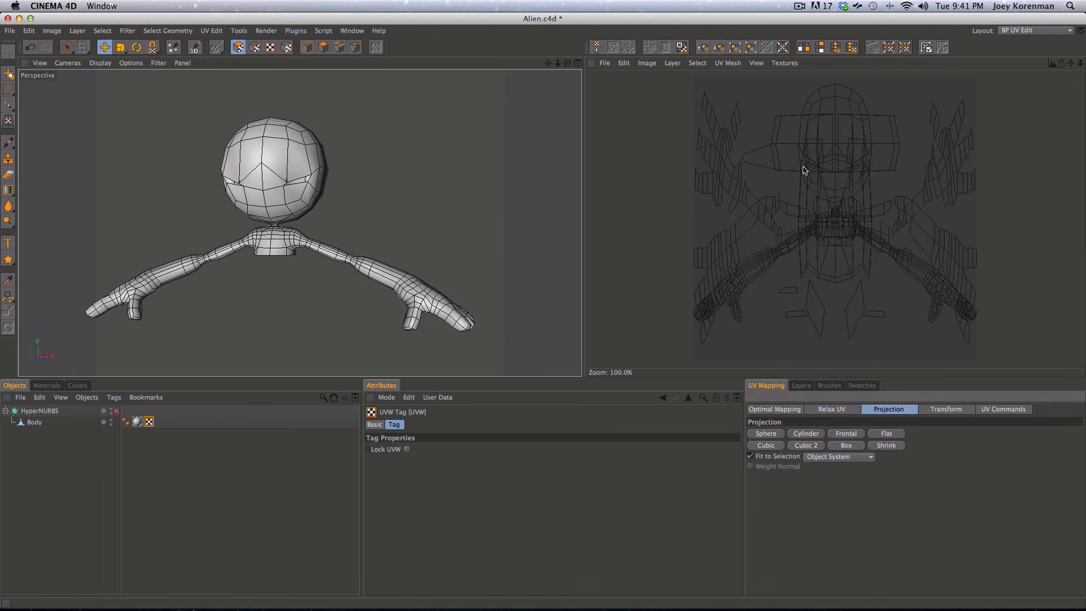
- Try the Cylinder projection on the Body's UVs and inspect the hands up close in the UV mesh
click(809, 436)
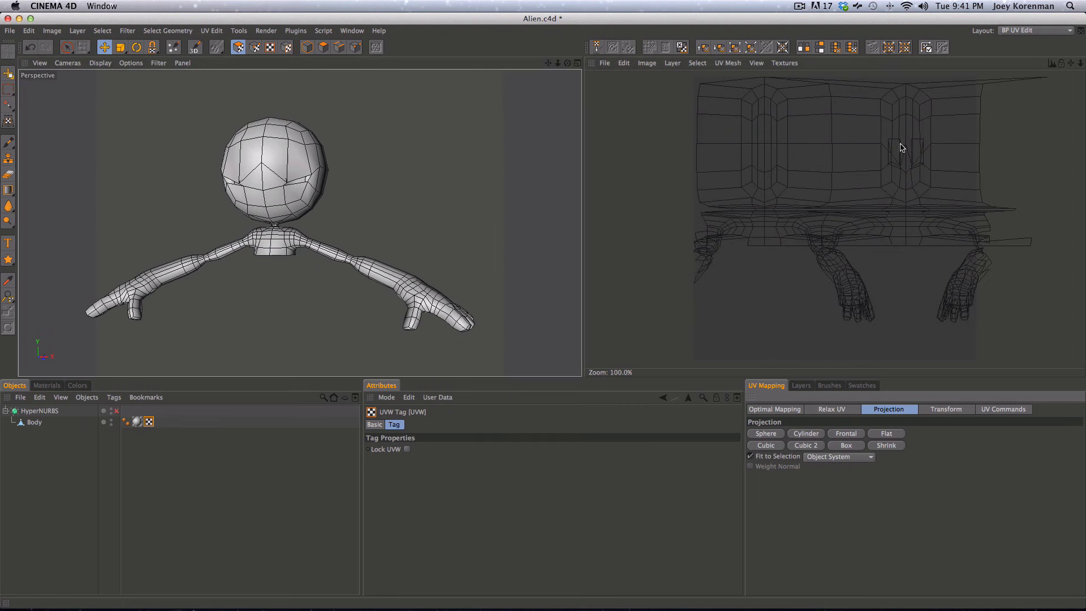
key(2)
drag(955, 235, 1056, 220)
key(1)
drag(908, 311, 860, 260)
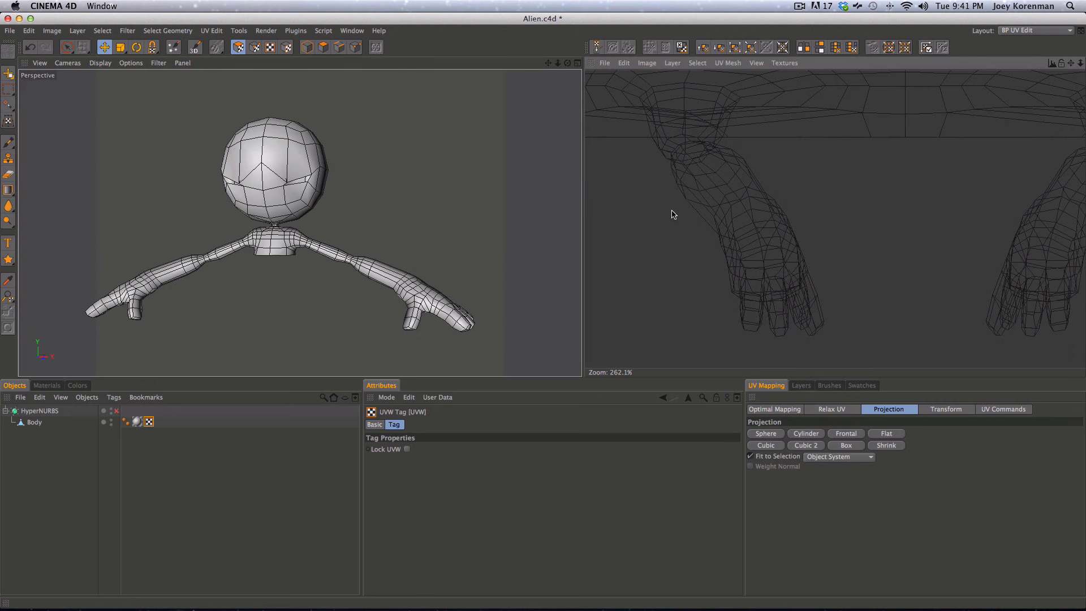
key(2)
drag(819, 193, 844, 354)
- Try the Box and Frontal projections on the Body's UVs, and settle on the Flat projection
click(849, 448)
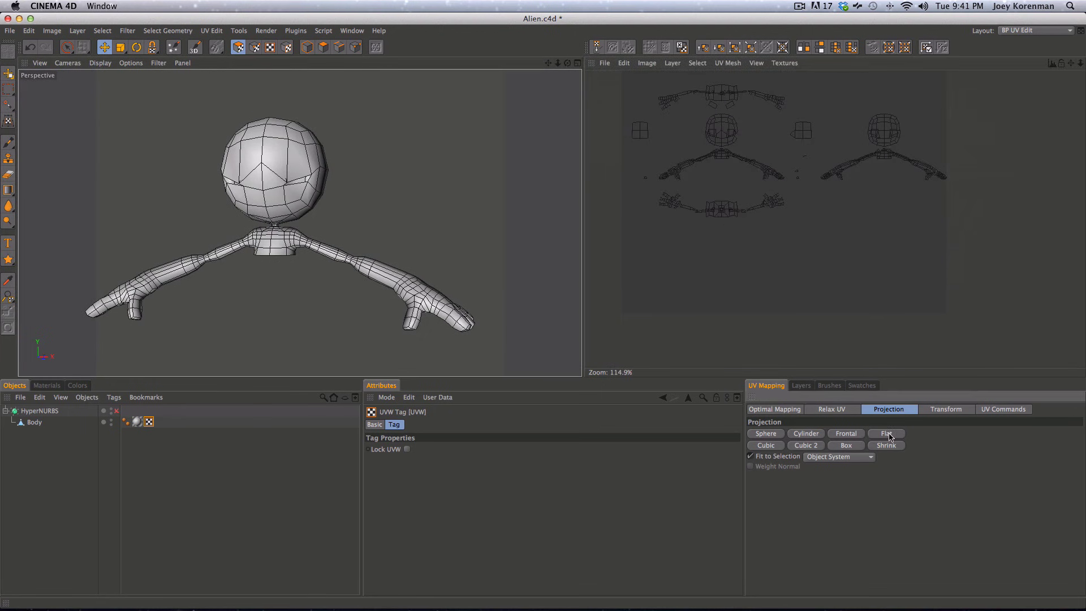
click(886, 435)
click(855, 435)
key(1)
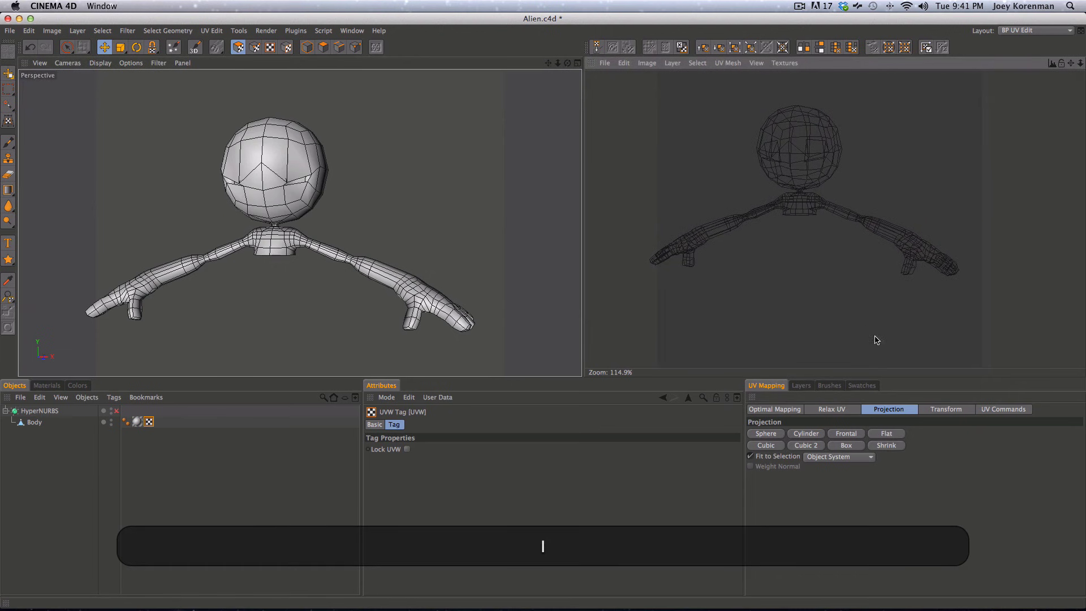
click(890, 435)
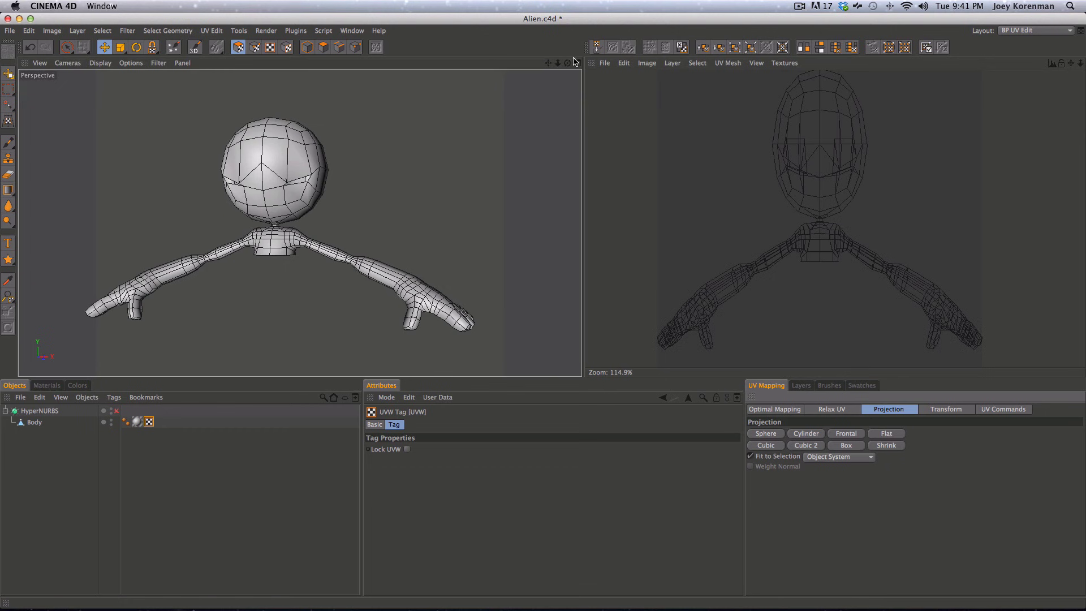
- Show all four viewports and set up the Body for polygon selection using Rectangle Selection with hidden elements included
click(577, 63)
key(2)
drag(505, 298, 458, 296)
key(1)
key(2)
drag(497, 313, 462, 330)
key(1)
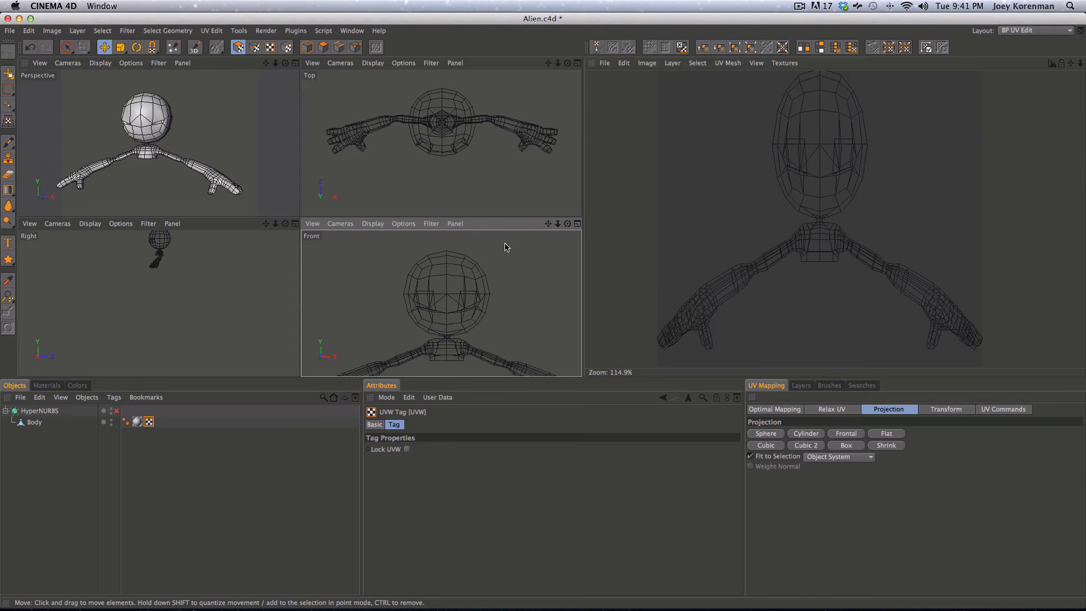
click(38, 424)
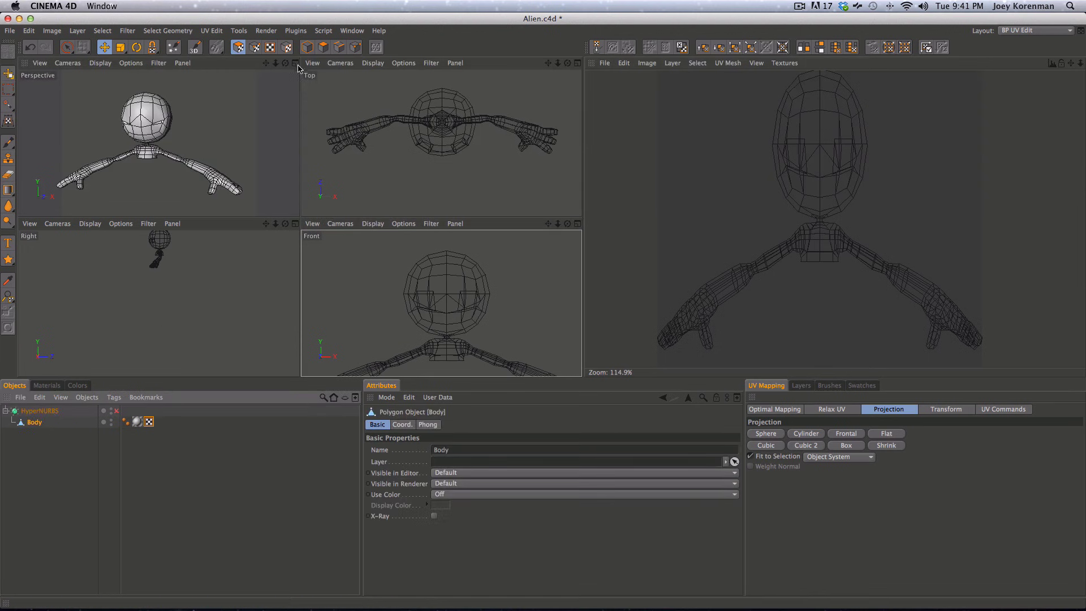
click(324, 48)
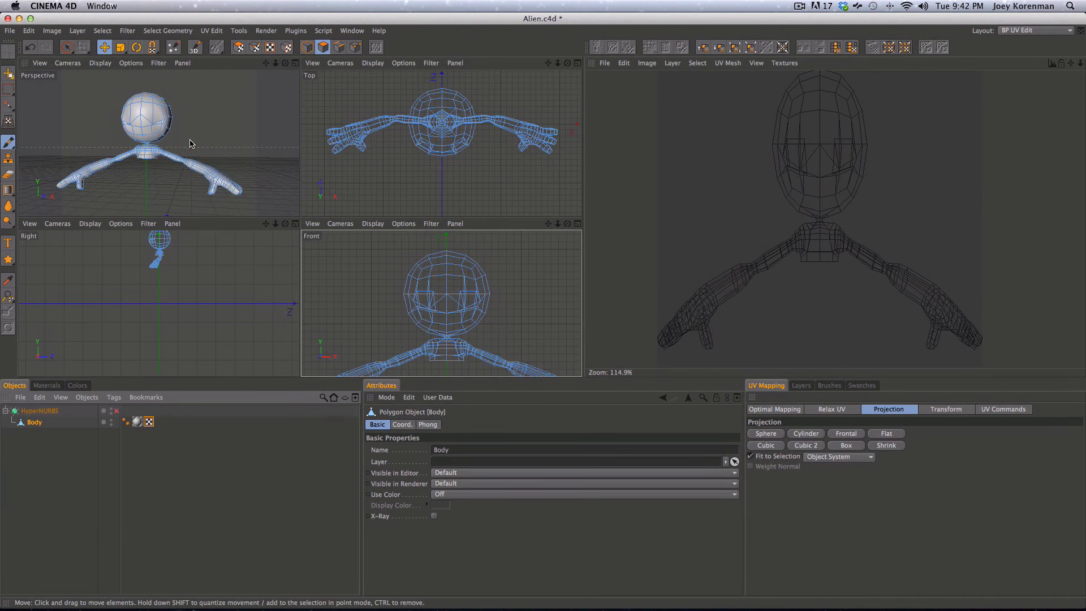
drag(67, 47, 103, 57)
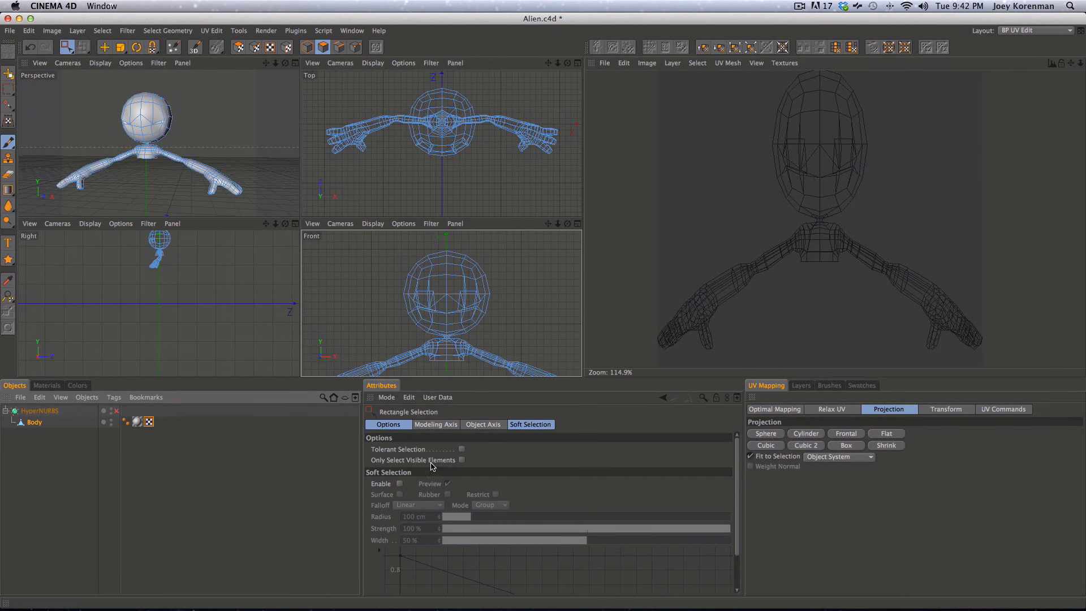
- Select all of the head's polygons down to the narrow neck in the front view
key(2)
drag(442, 331, 498, 308)
key(1)
drag(498, 309, 488, 350)
click(577, 223)
key(2)
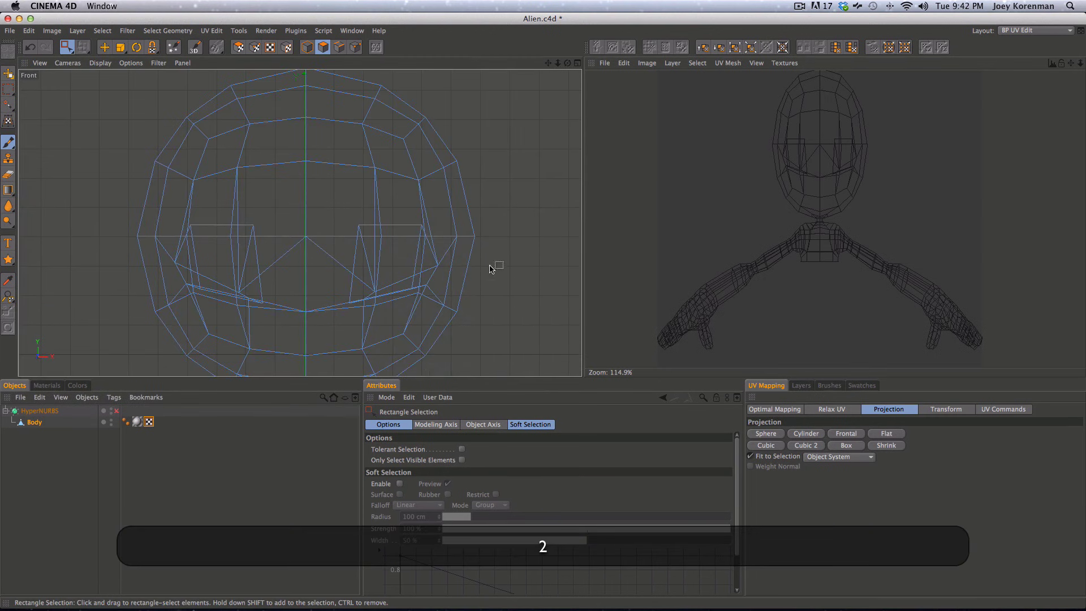
drag(492, 266, 558, 342)
key(2)
drag(482, 360, 512, 298)
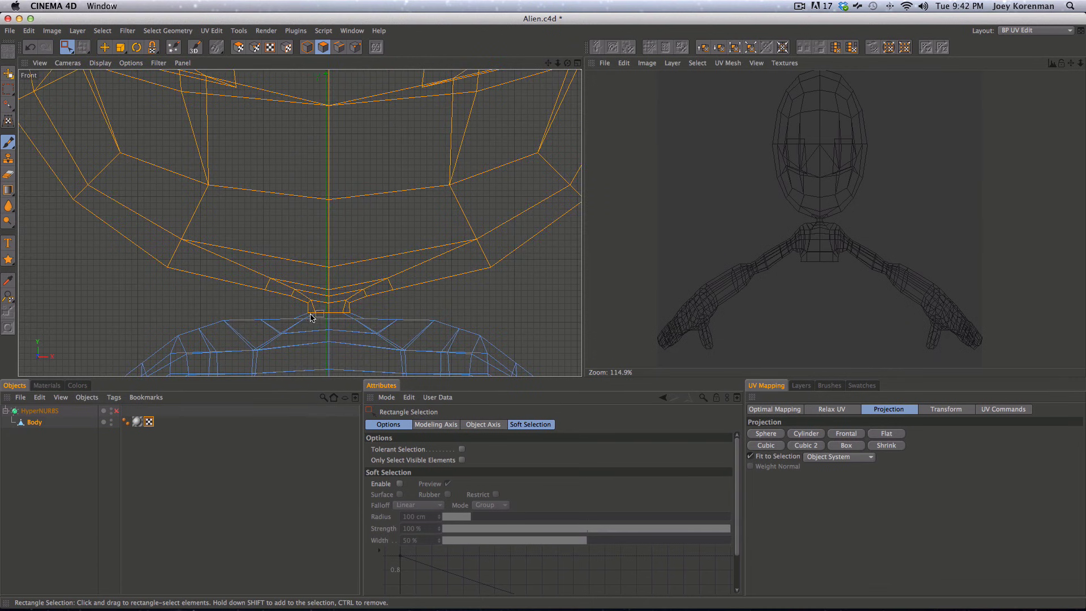
key(2)
drag(387, 137, 303, 337)
key(1)
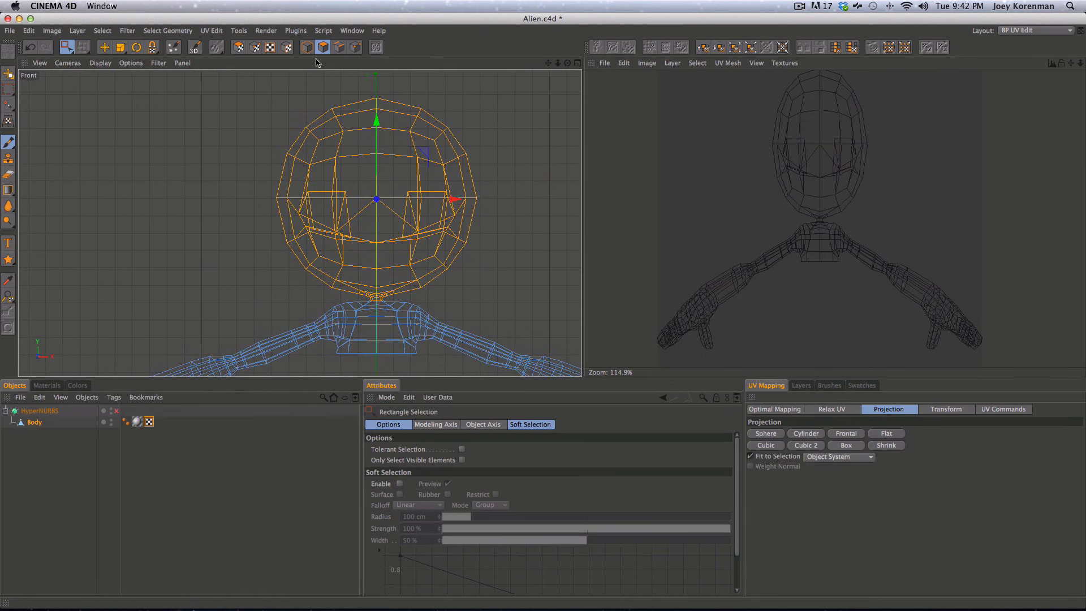
- Switch to UV polygon editing and examine the selected head polygons in the UV mesh alongside all four viewports
click(238, 47)
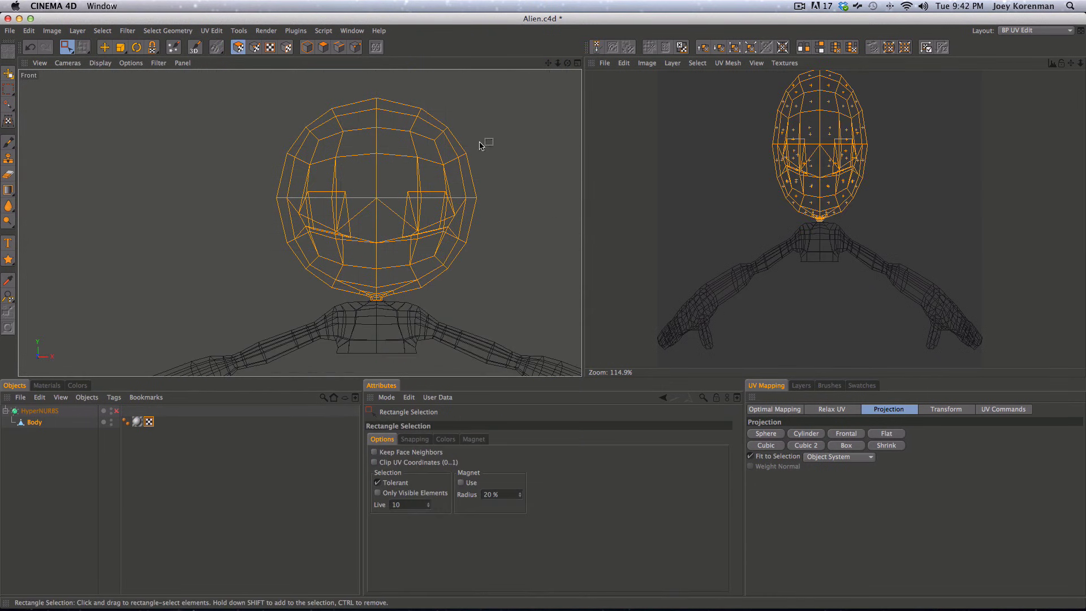
drag(461, 215, 380, 236)
key(2)
click(576, 63)
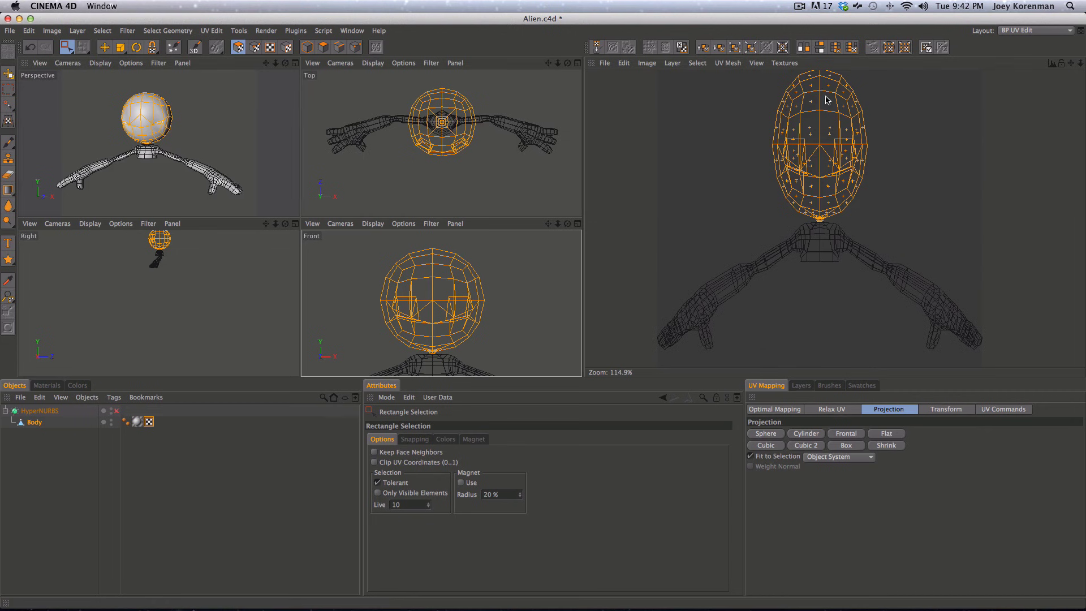
key(2)
drag(830, 225, 820, 225)
key(1)
drag(835, 221, 841, 257)
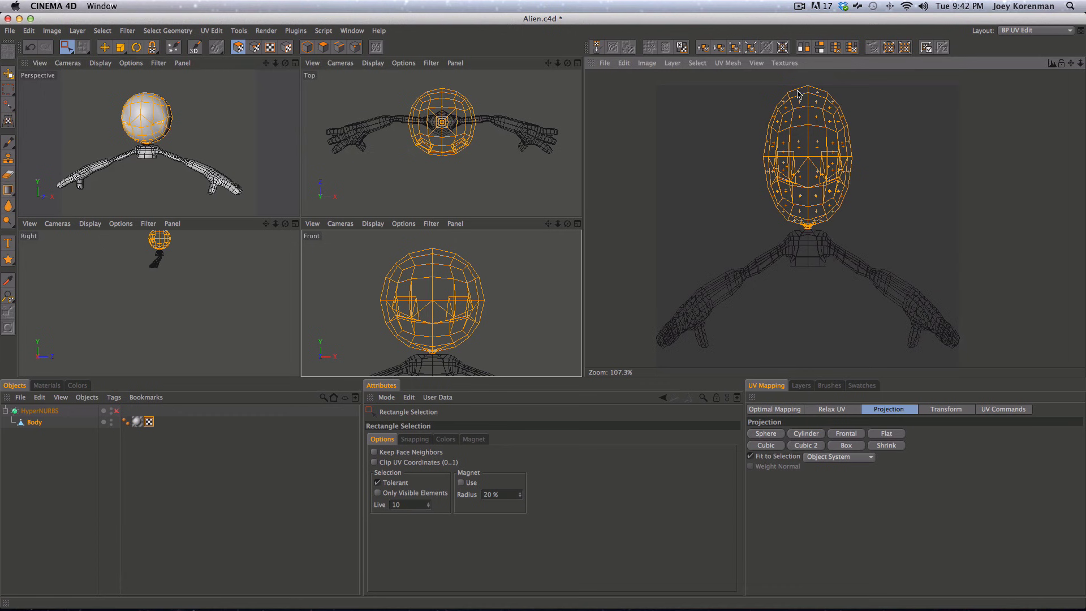
- Try to select all polygons while in UV polygon editing, from both the UV mesh and the front view
click(875, 208)
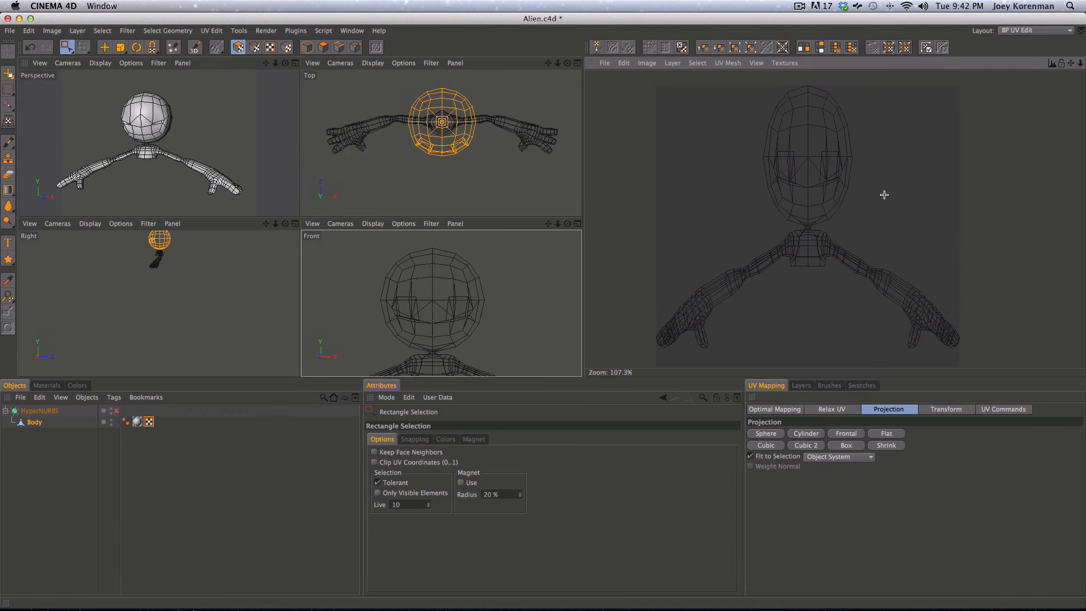
key(super+a)
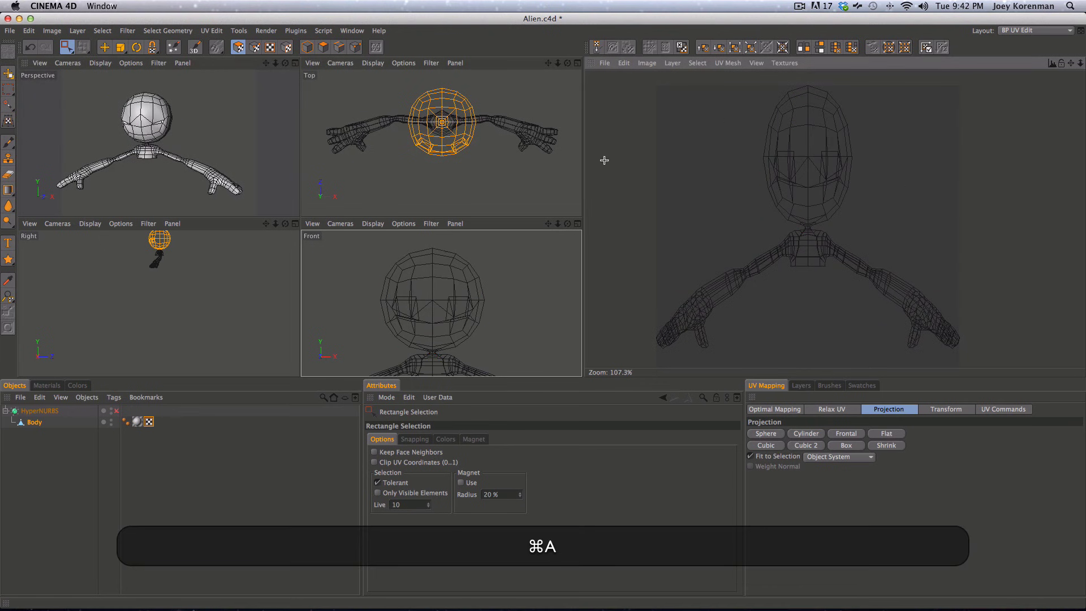
click(515, 257)
key(super+a)
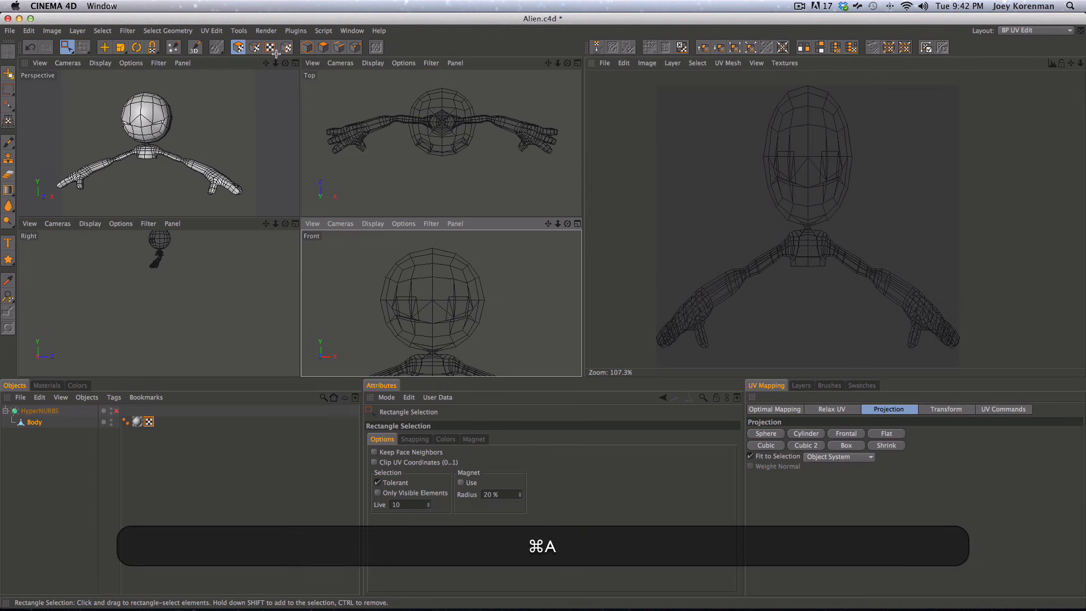
- Select all of the Body's polygons in polygon mode, then return to UV polygon editing and show the UV Commands
click(323, 47)
key(super+a)
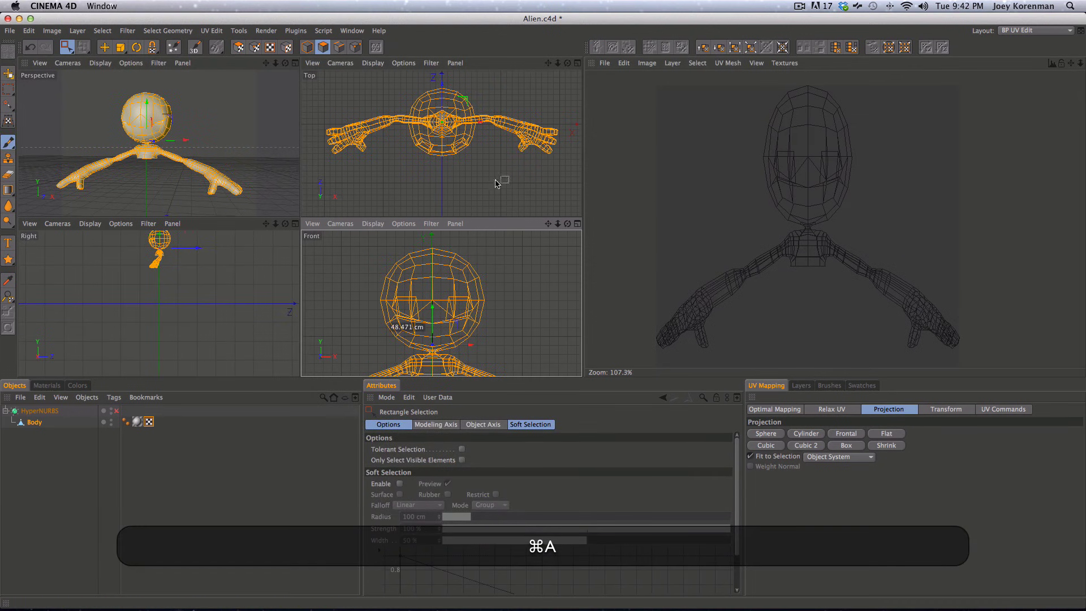
click(239, 47)
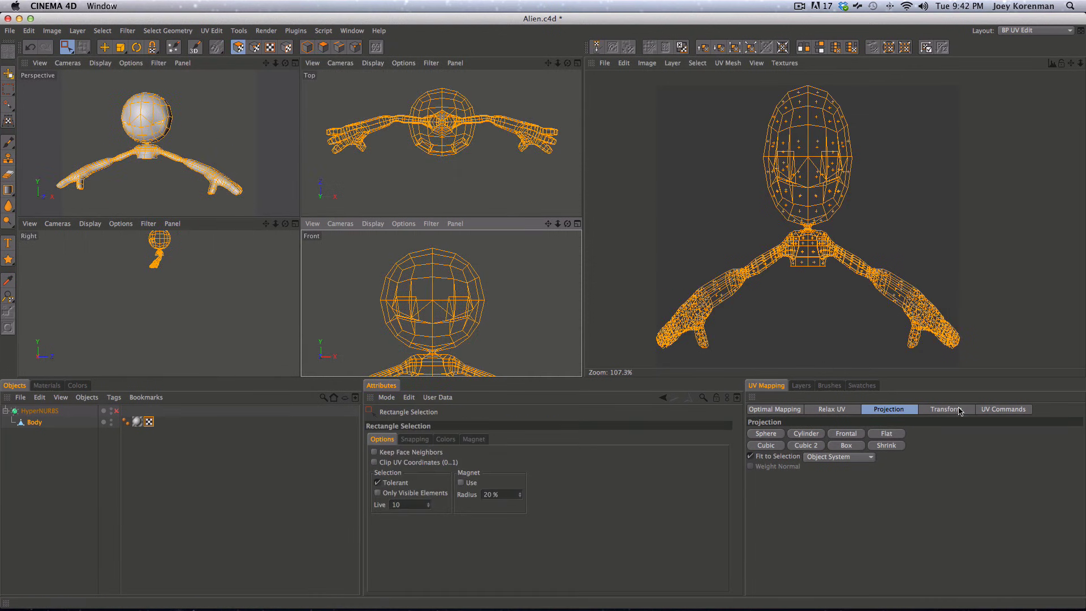
click(1002, 408)
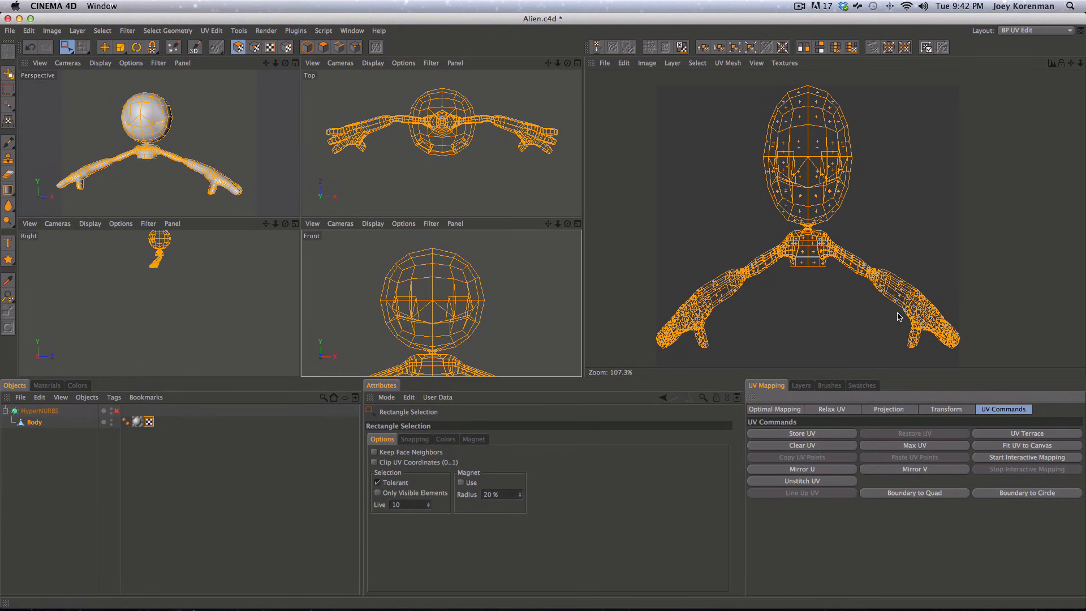
- Clear the UVs of all the Body's polygons and drop the selection in the front view
click(809, 445)
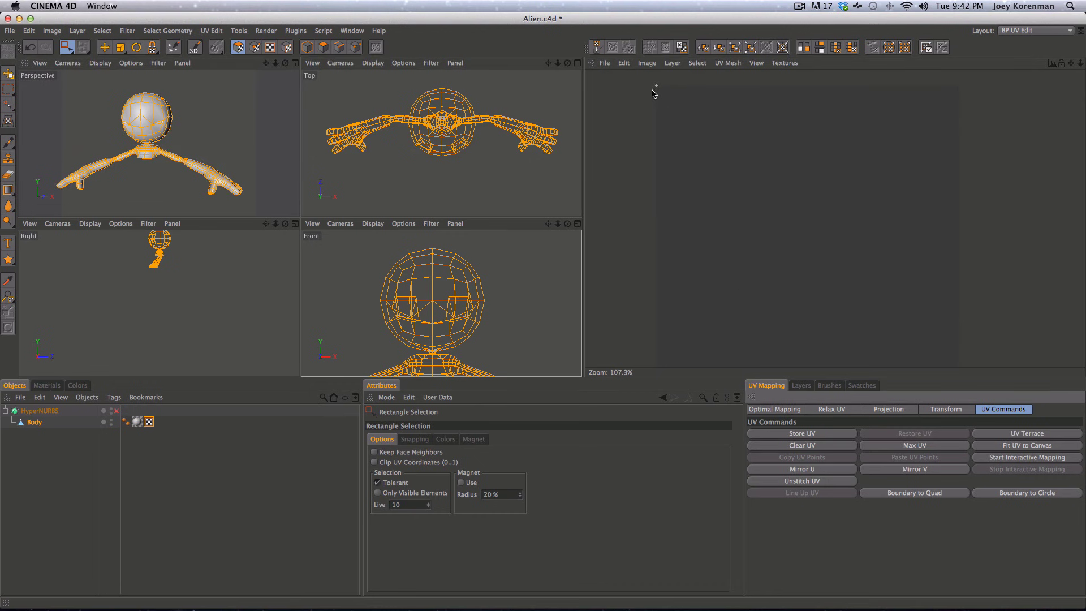
click(555, 322)
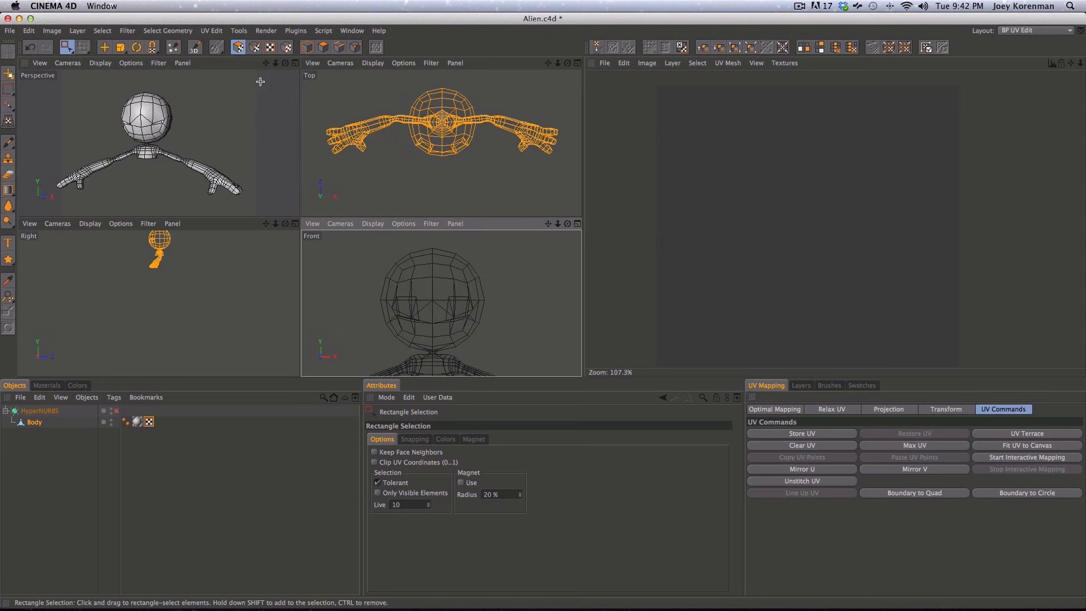
- Switch to polygon mode and select all of the head's polygons down to the narrow neck in the front view
click(321, 48)
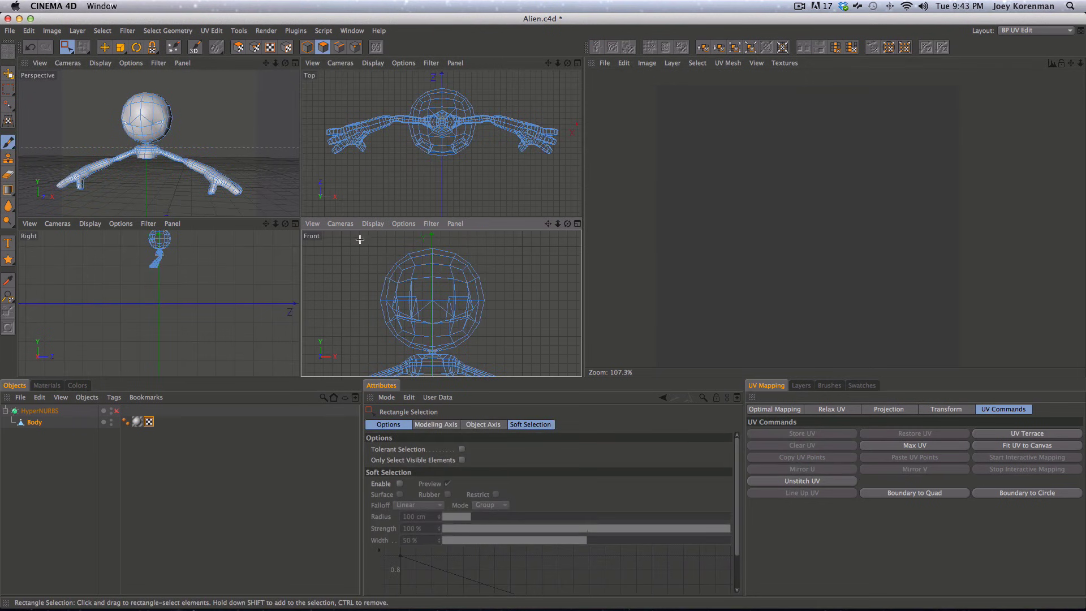
drag(360, 239, 475, 320)
key(2)
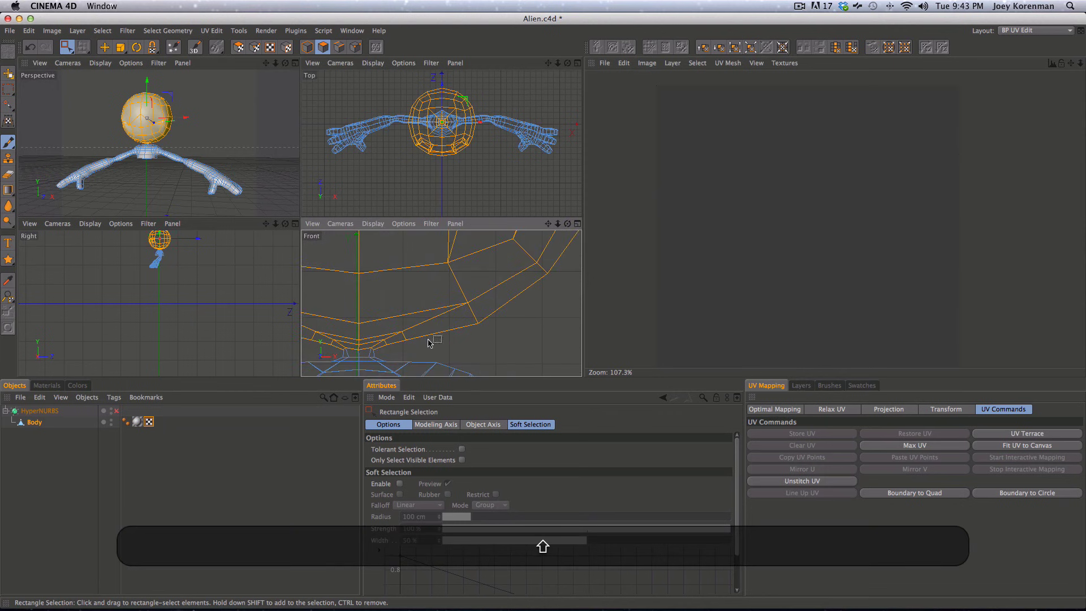
shift+drag(335, 333, 496, 329)
key(2)
key(1)
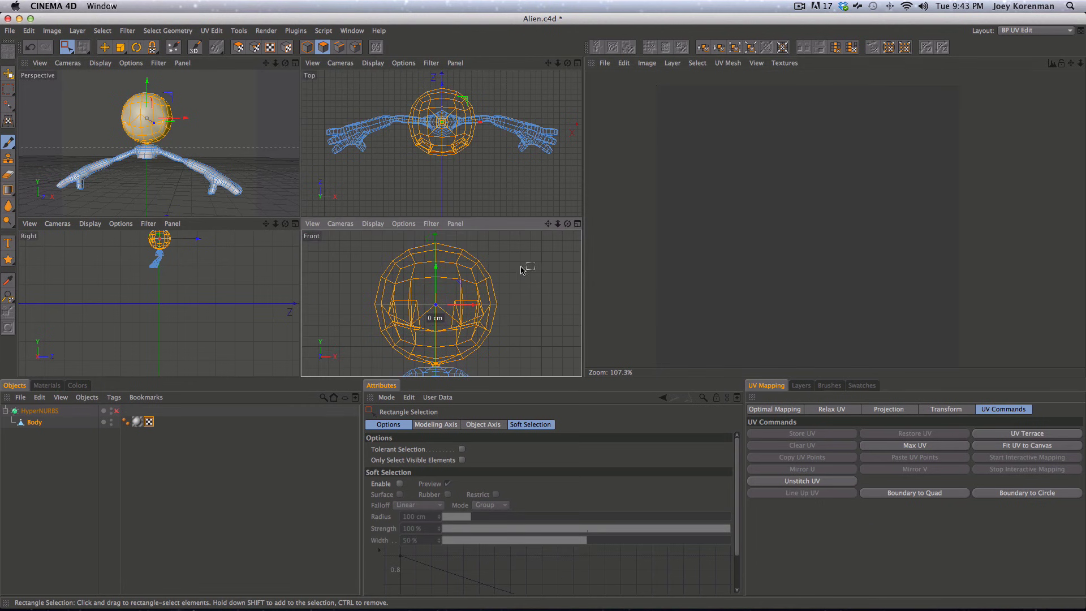
- Show the UV projection options and return to UV polygon editing with the head still selected
click(898, 410)
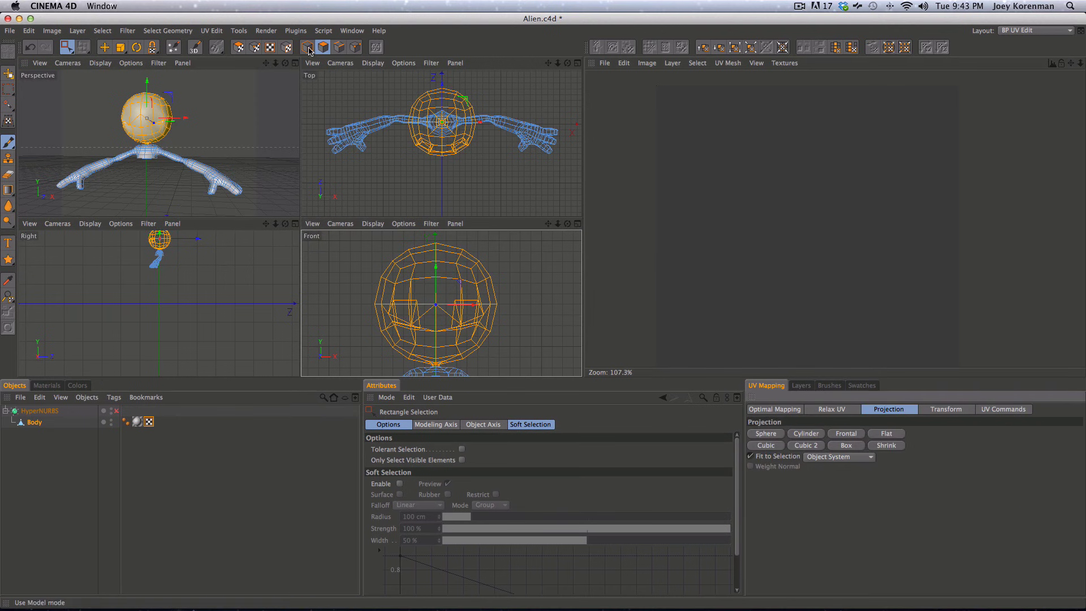
click(240, 49)
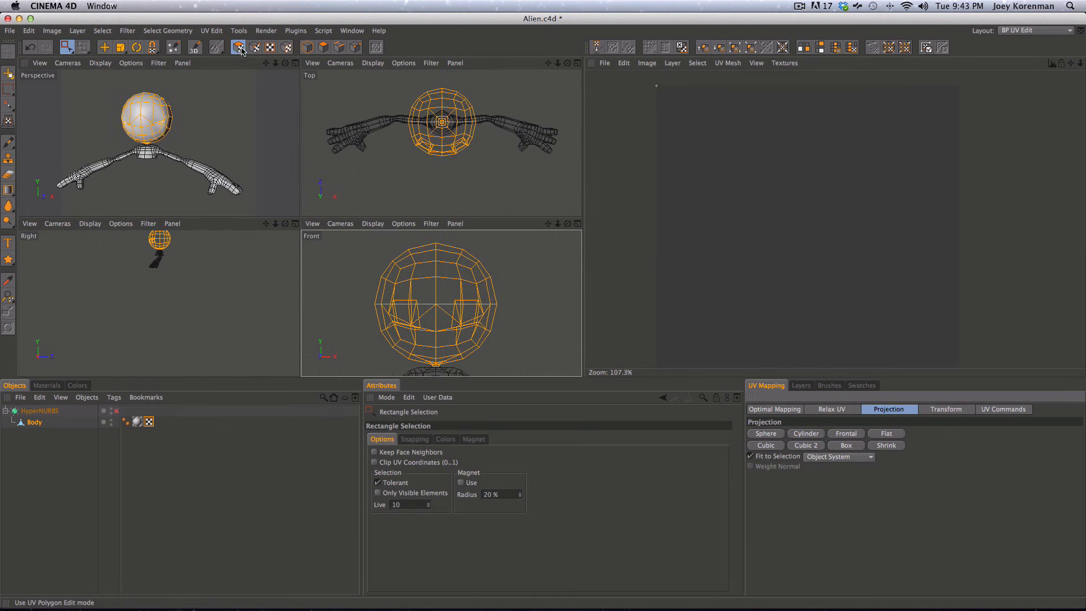
- Try a Frontal projection of the head's polygons from the top view
drag(399, 81, 527, 129)
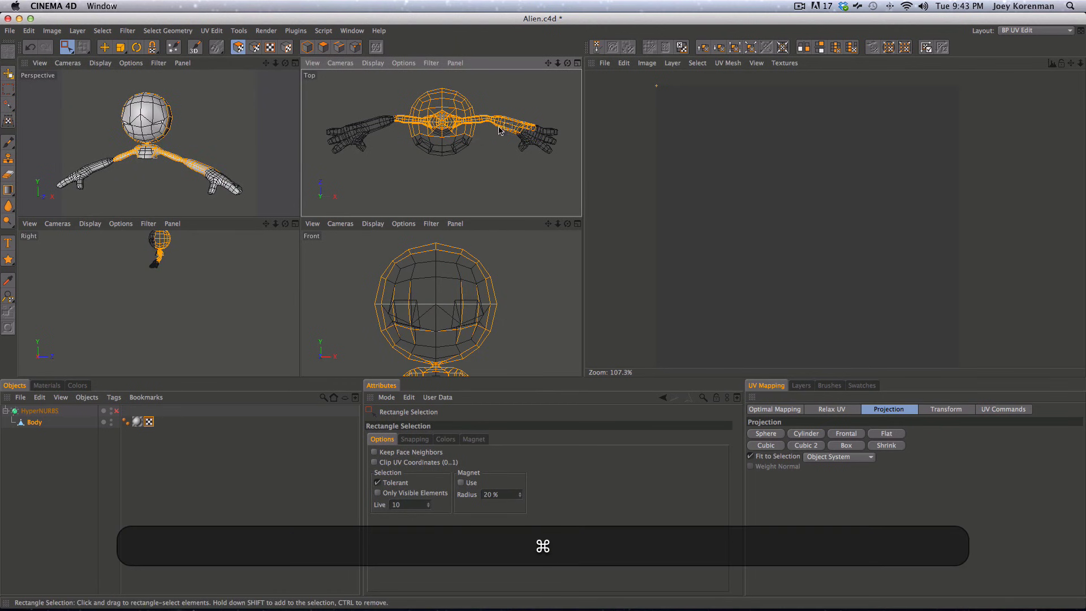
key(super+z)
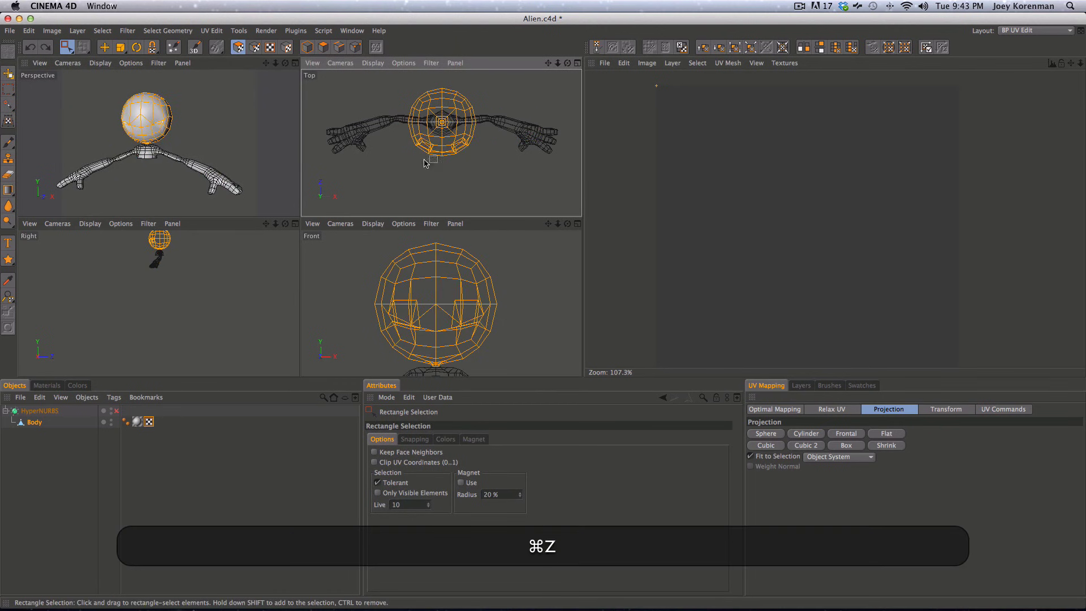
click(838, 448)
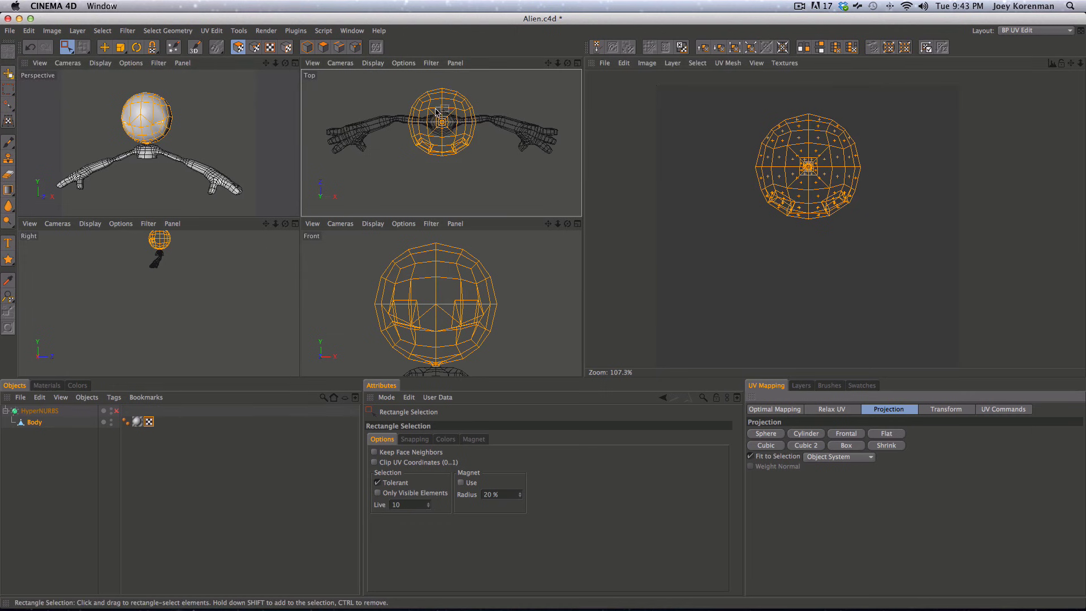
key(super+z)
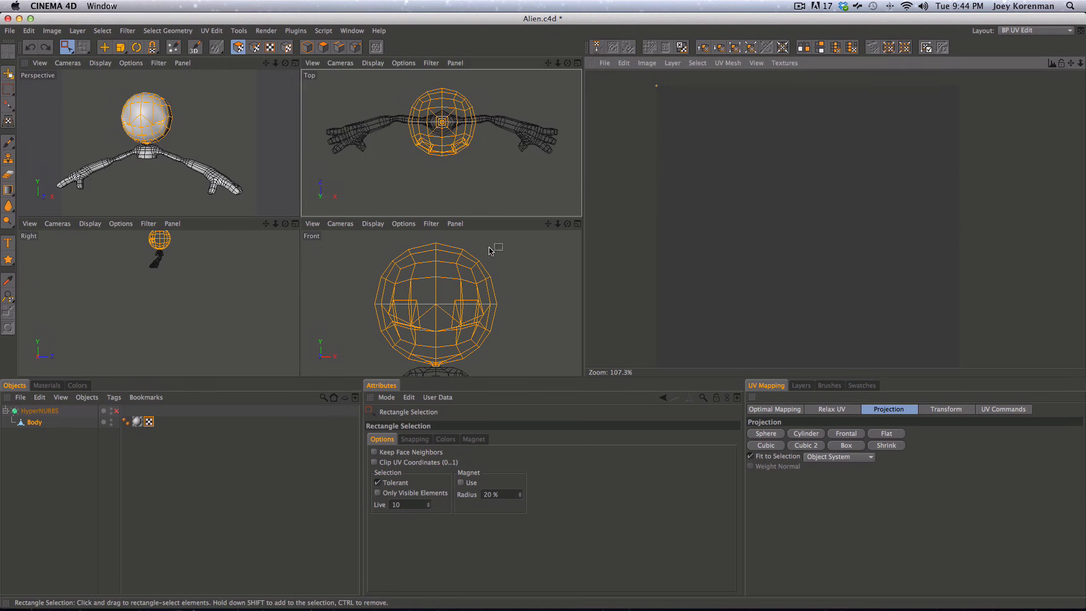
- Make the front view active and apply a Frontal projection to the head's polygons
click(483, 226)
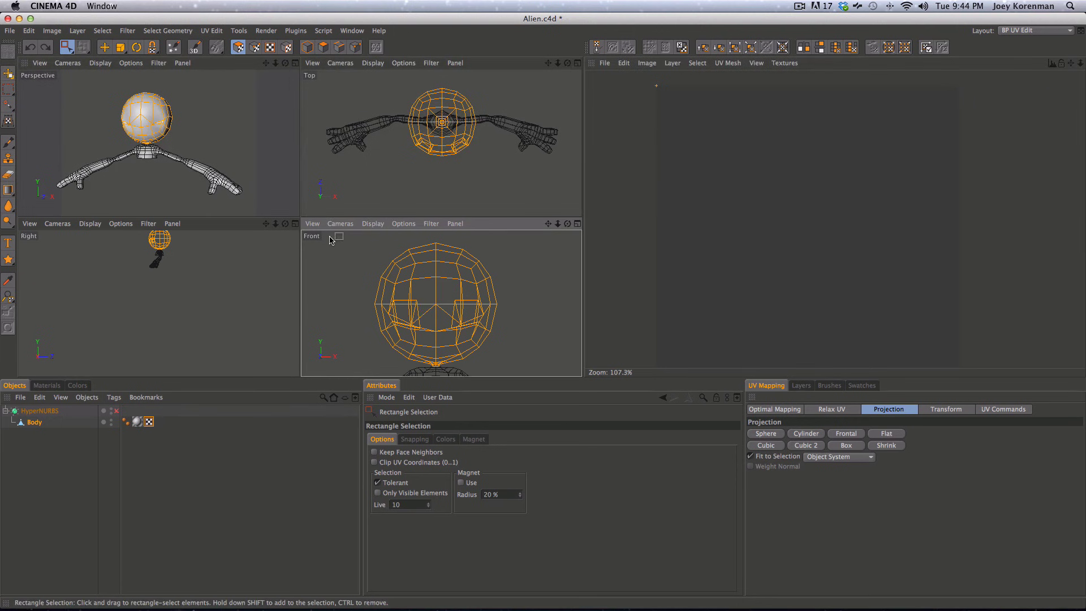
click(846, 433)
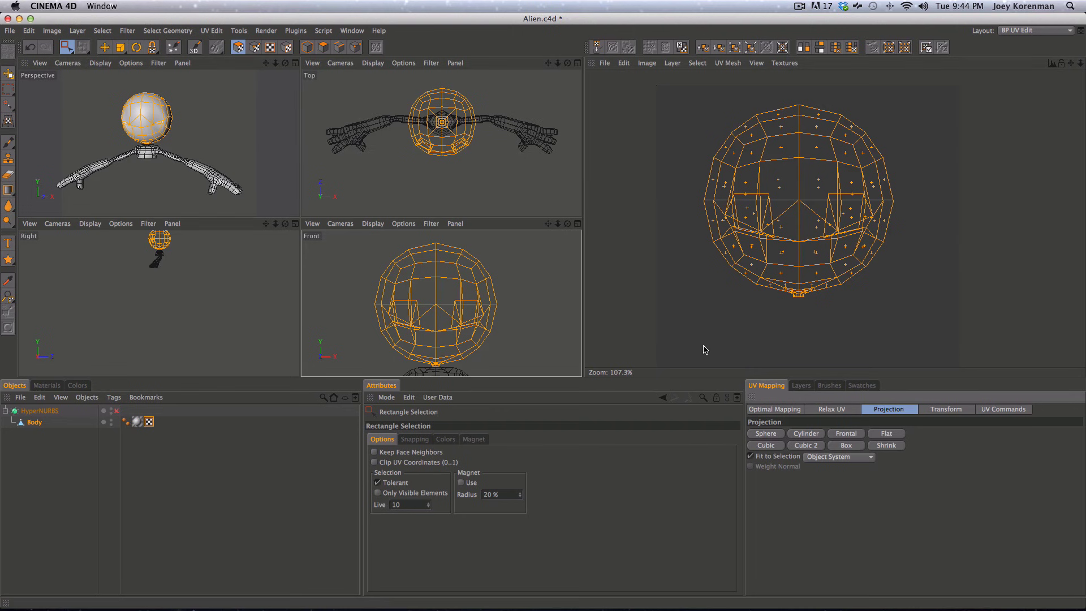
- Show the Relax UV options and examine the head and neck from several angles in an enlarged perspective view
click(826, 409)
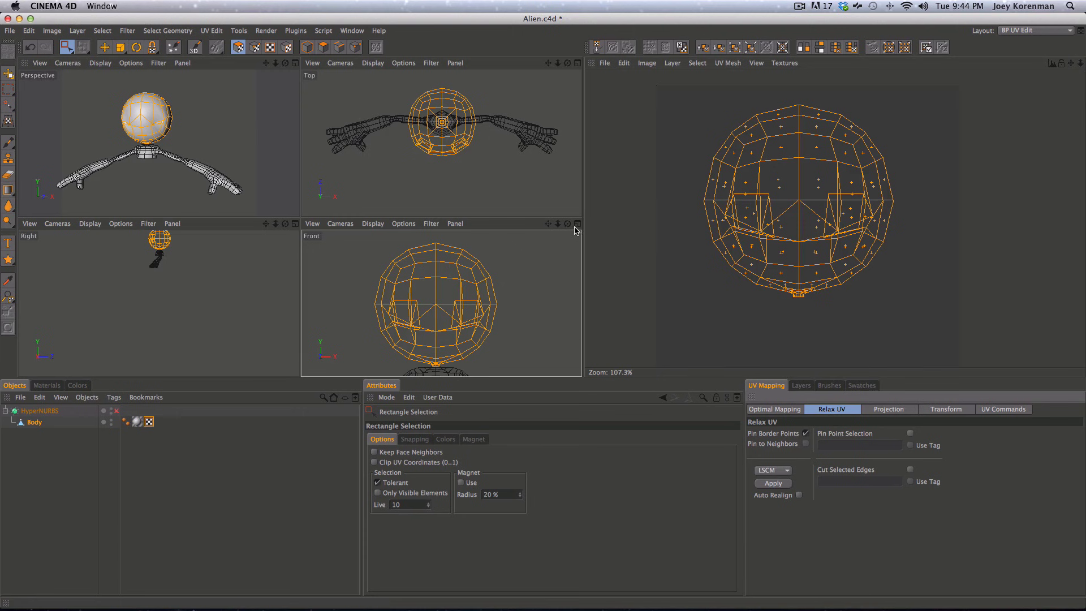
click(295, 63)
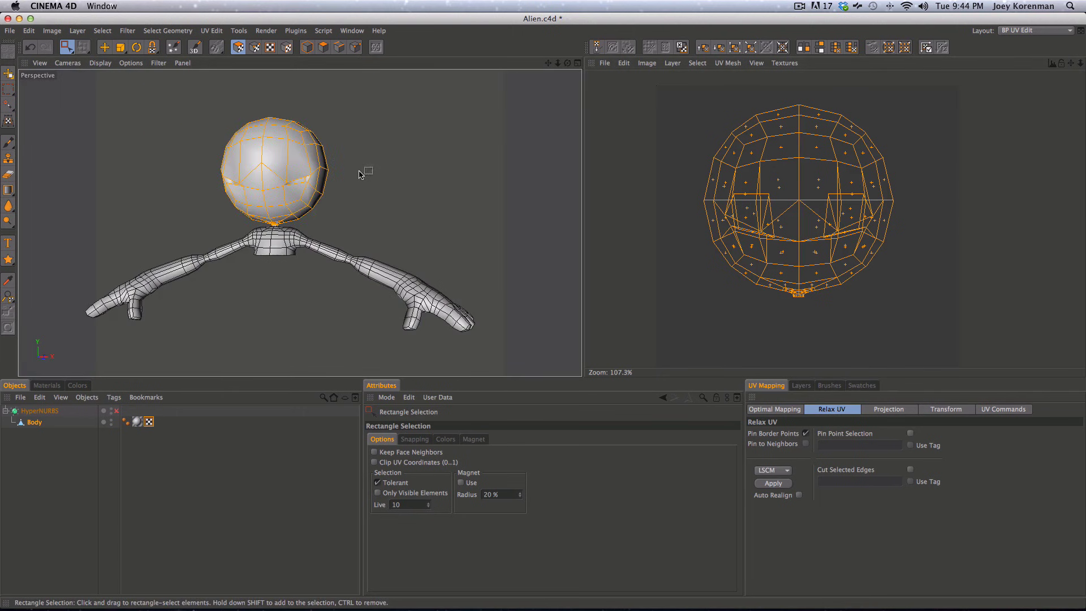
key(3)
drag(354, 190, 304, 218)
key(2)
key(3)
drag(304, 219, 142, 233)
key(2)
drag(330, 232, 430, 230)
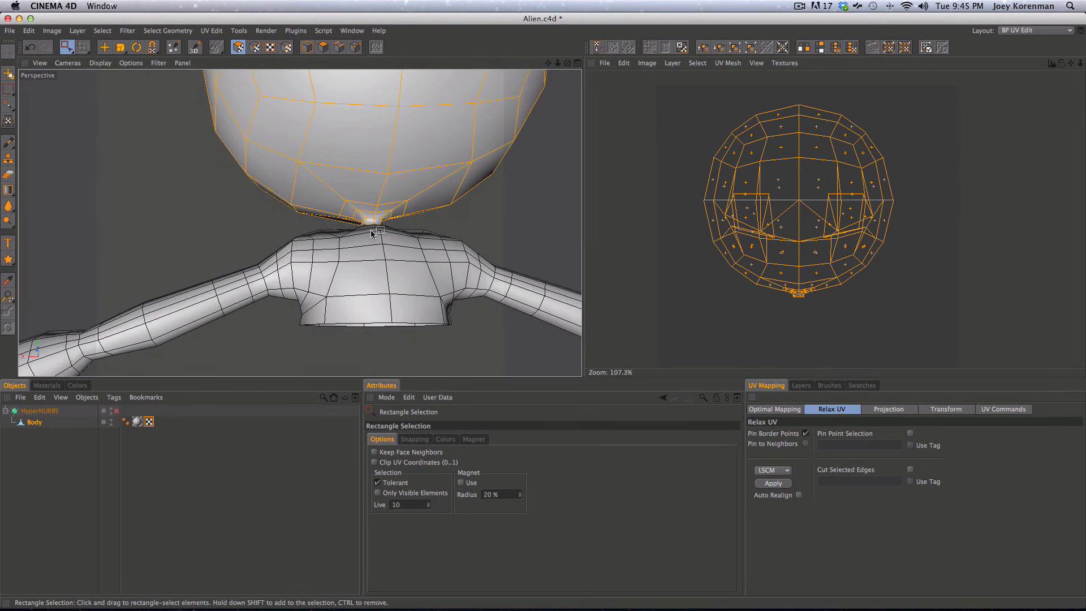
key(3)
drag(349, 230, 526, 255)
key(2)
drag(415, 236, 309, 188)
key(3)
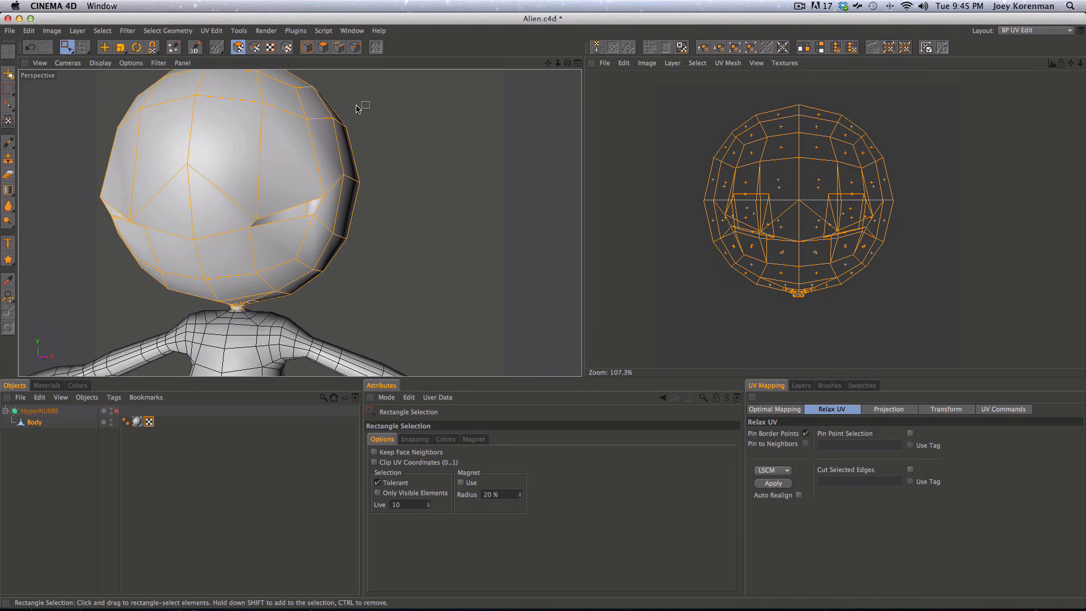
- Switch to edge mode and activate the Live Selection tool
key(3)
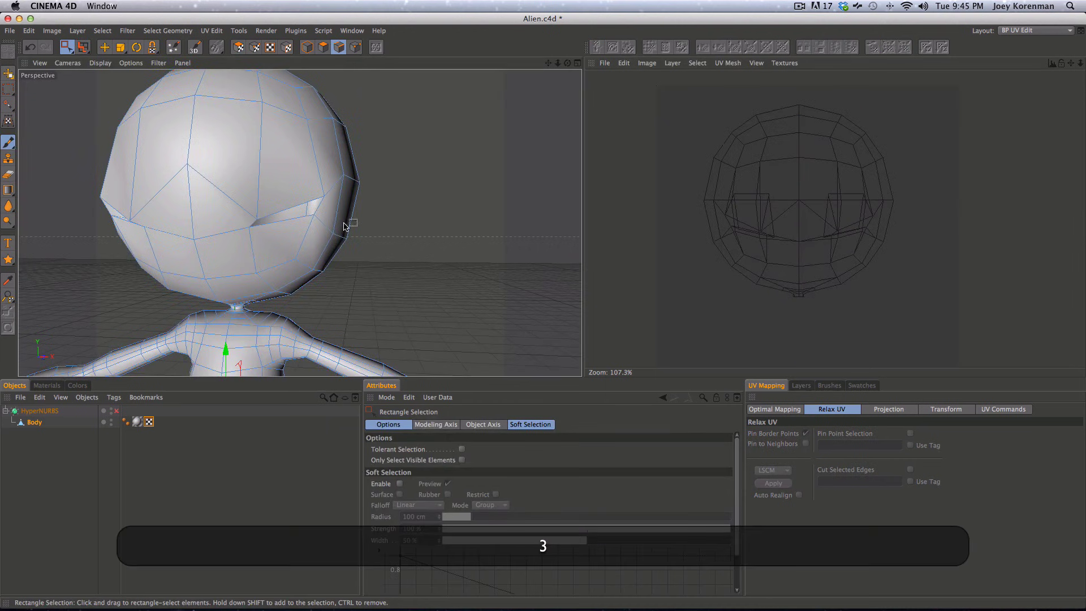
drag(66, 47, 77, 58)
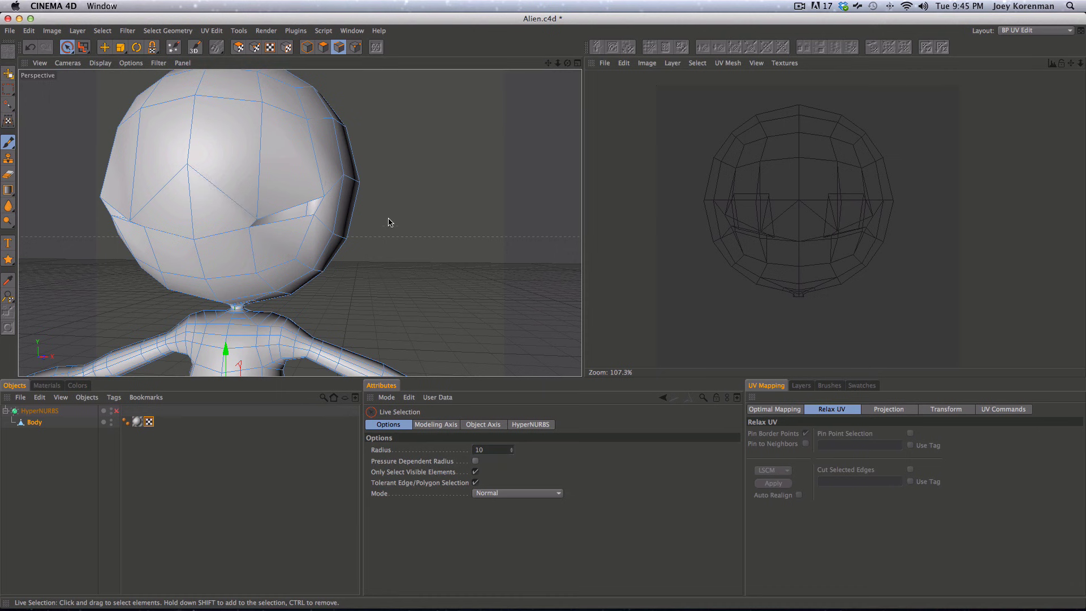
- Examine the head's edges from the face around to the back and down to the neck for a place to cut
key(3)
drag(383, 235, 649, 163)
key(3)
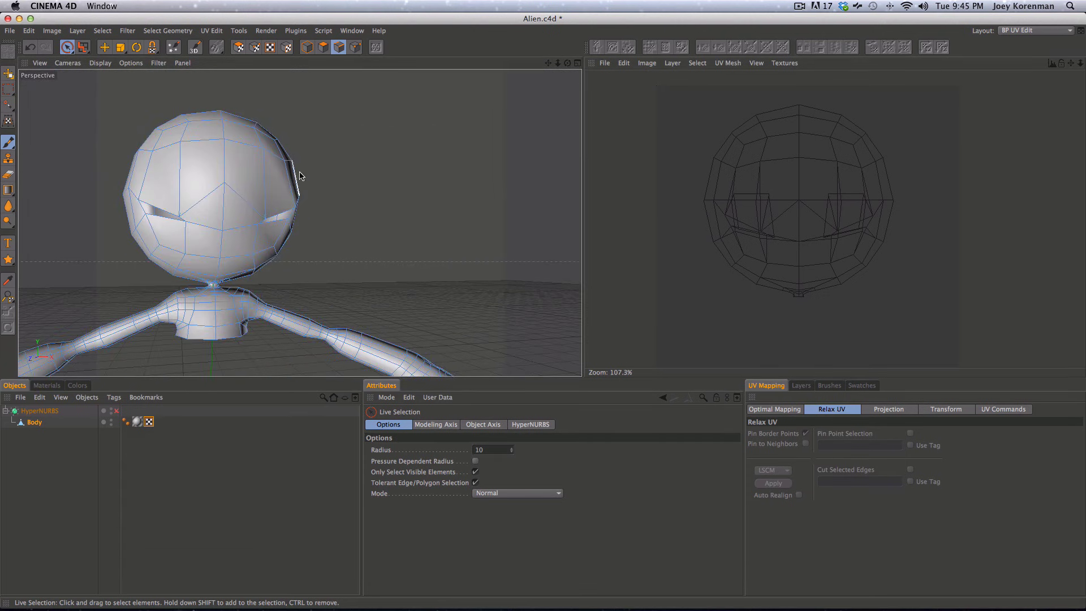
key(3)
drag(274, 187, 196, 258)
key(3)
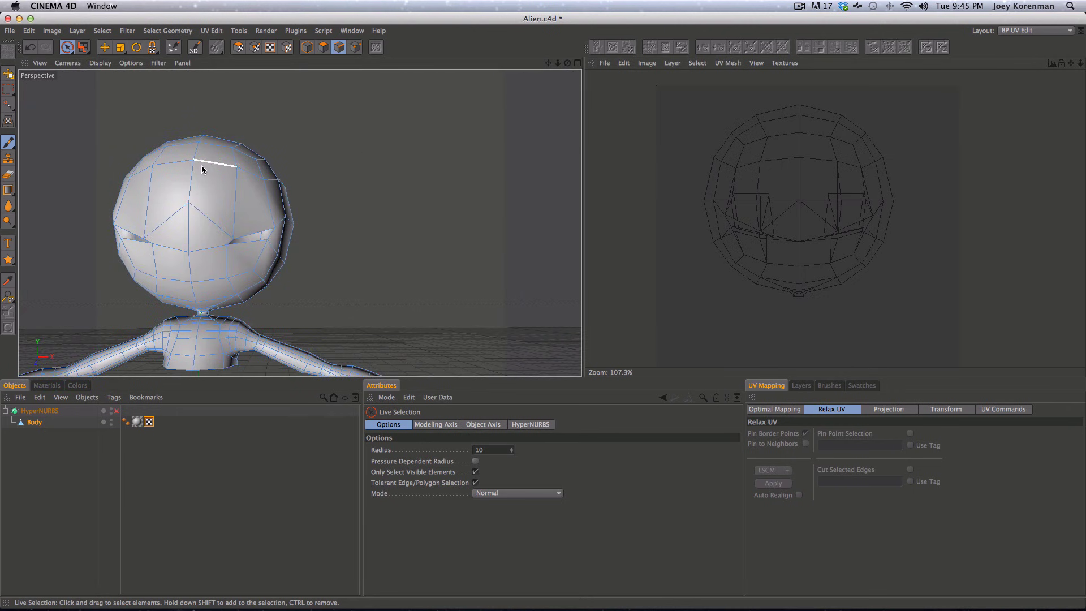
key(3)
drag(202, 169, 164, 175)
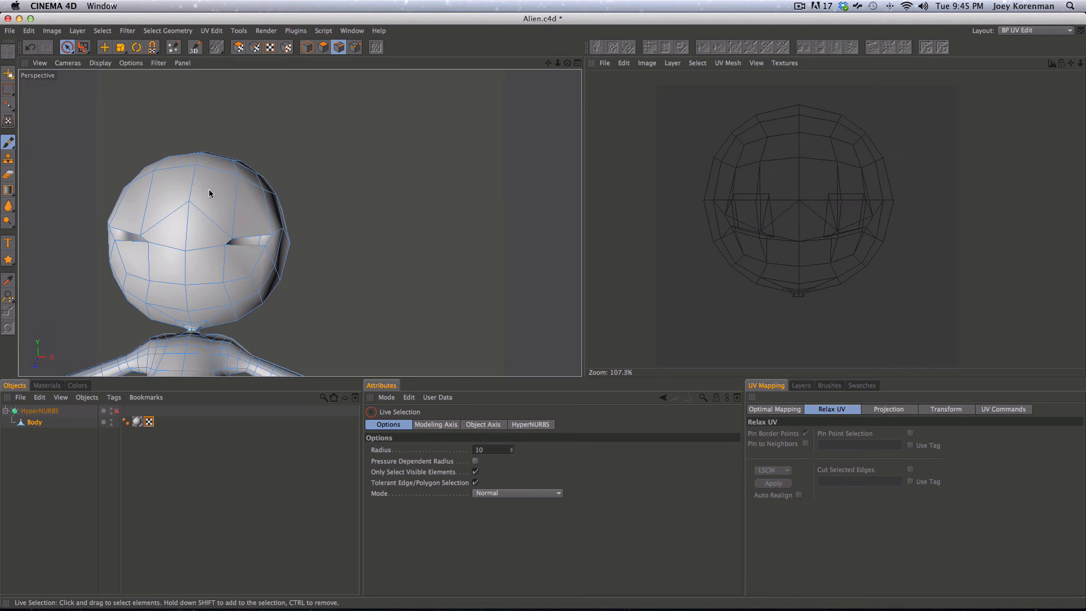
key(3)
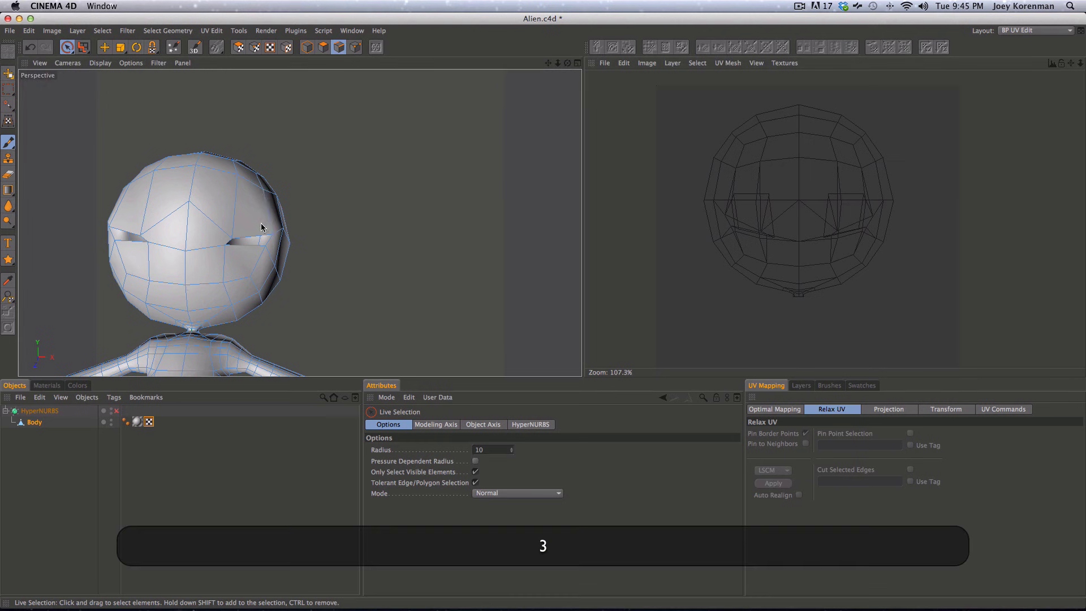
drag(261, 227, 118, 291)
key(3)
mouse_move(348, 208)
mouse_down()
mouse_move(228, 240)
mouse_move(177, 238)
mouse_move(431, 224)
mouse_move(313, 209)
mouse_move(328, 192)
mouse_move(177, 230)
mouse_move(387, 214)
mouse_move(269, 206)
mouse_move(180, 235)
mouse_move(390, 206)
mouse_move(494, 209)
mouse_move(264, 188)
mouse_move(409, 192)
mouse_move(354, 218)
mouse_up()
key(3)
key(1)
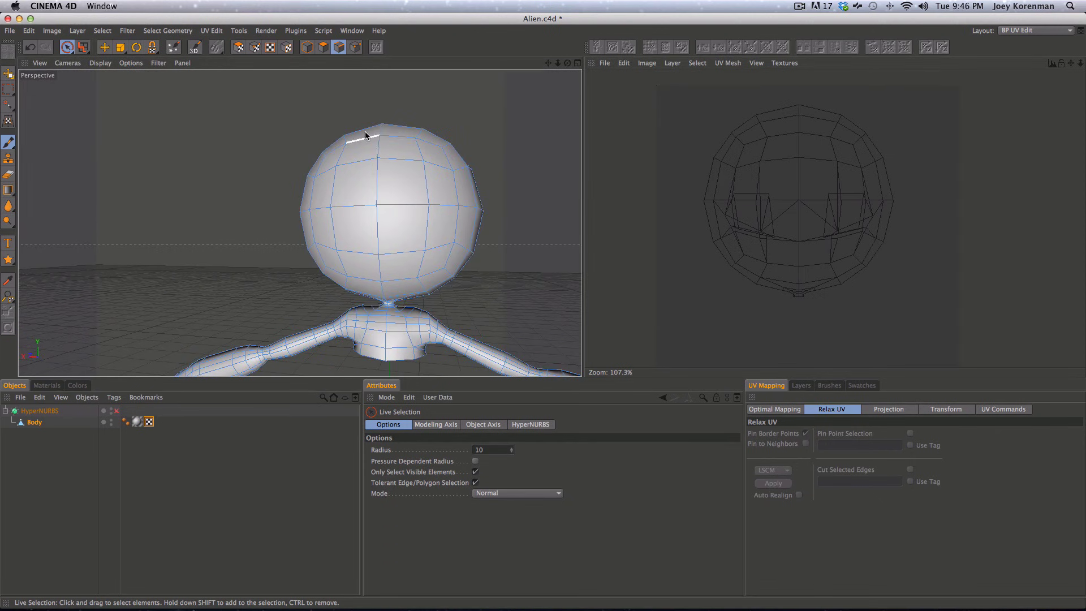
key(3)
drag(365, 135, 408, 307)
key(2)
key(3)
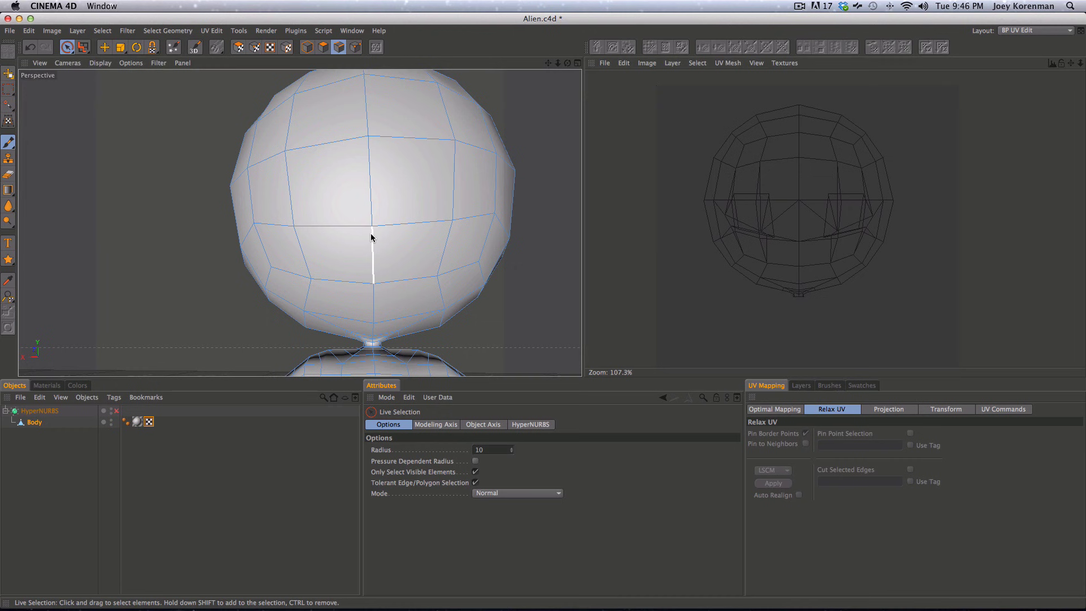
- Use Path Selection to select the central vertical edge line on the back of the head, from the neck to the crown
key(u)
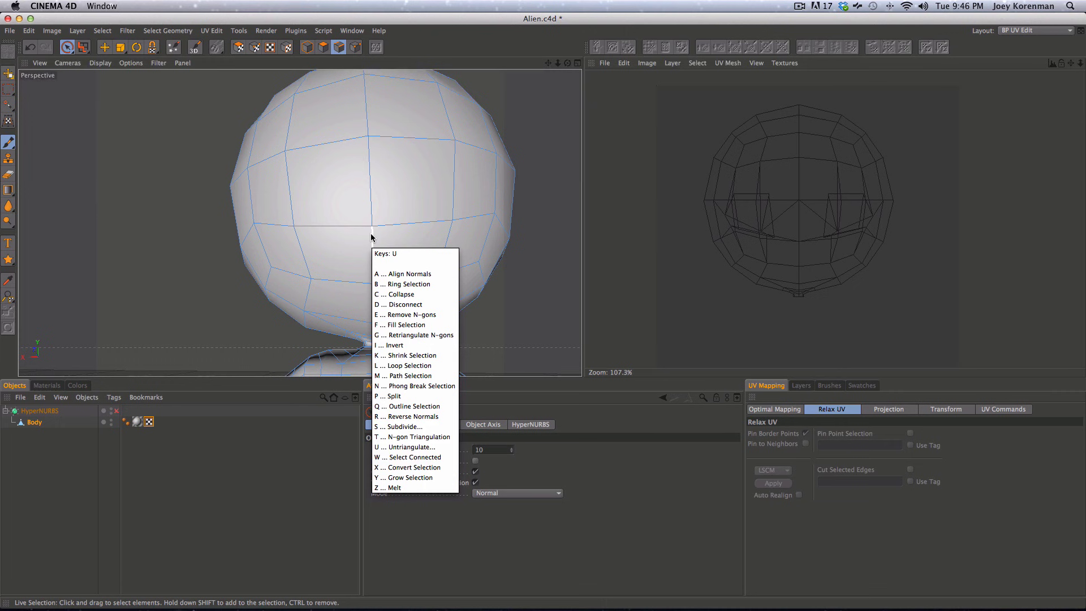
key(m)
key(2)
drag(378, 345, 384, 306)
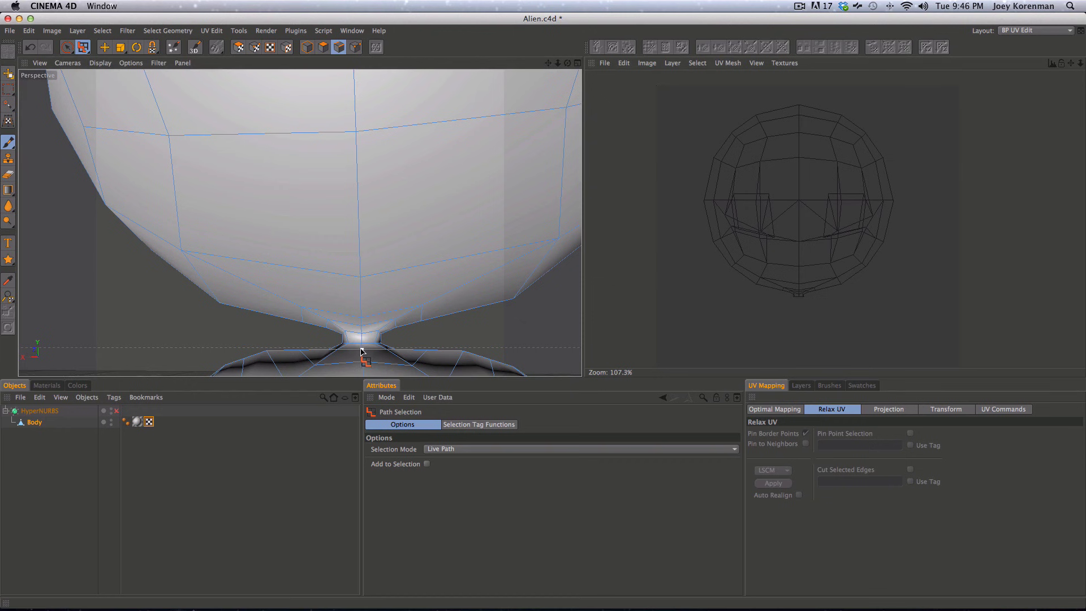
mouse_move(361, 346)
mouse_down()
mouse_move(352, 116)
mouse_move(412, 172)
mouse_move(383, 179)
mouse_move(303, 307)
mouse_move(322, 104)
mouse_move(334, 110)
mouse_move(350, 190)
mouse_move(343, 319)
mouse_up()
key(2)
key(3)
key(1)
key(shift)
key(2)
key(1)
mouse_move(317, 250)
shift+mouse_down()
mouse_move(289, 100)
mouse_move(299, 178)
mouse_move(281, 162)
mouse_move(374, 283)
mouse_move(439, 286)
mouse_move(367, 176)
mouse_move(327, 151)
mouse_move(460, 266)
mouse_move(602, 203)
mouse_move(446, 284)
mouse_move(260, 167)
mouse_move(426, 249)
mouse_move(344, 277)
mouse_move(336, 225)
shift+mouse_up()
key(3)
key(3)
key(2)
key(3)
key(1)
drag(403, 263, 359, 166)
key(3)
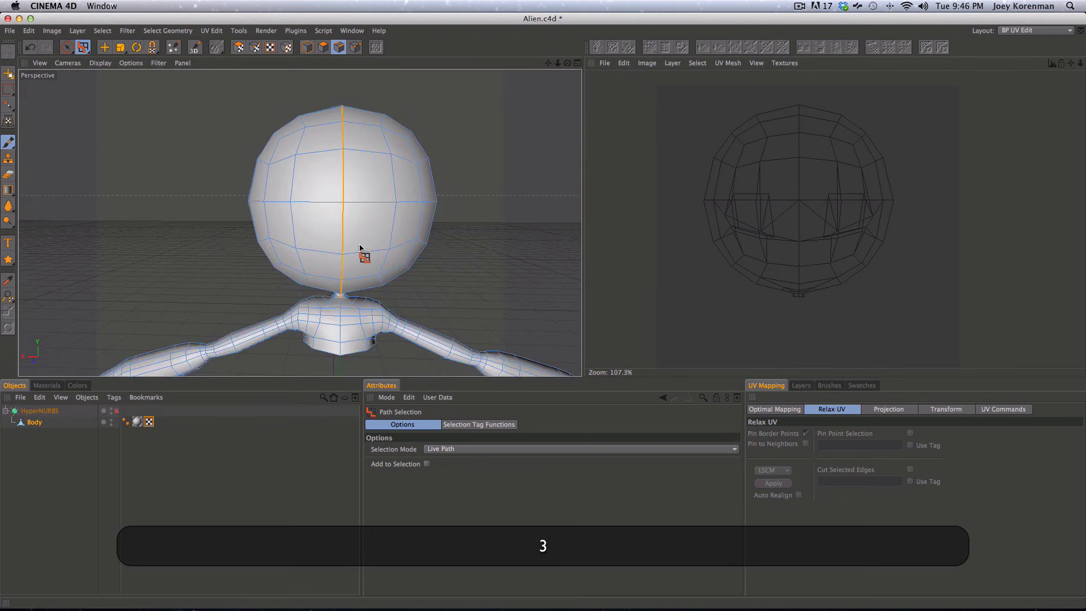
drag(361, 250, 345, 180)
key(3)
drag(347, 226, 371, 285)
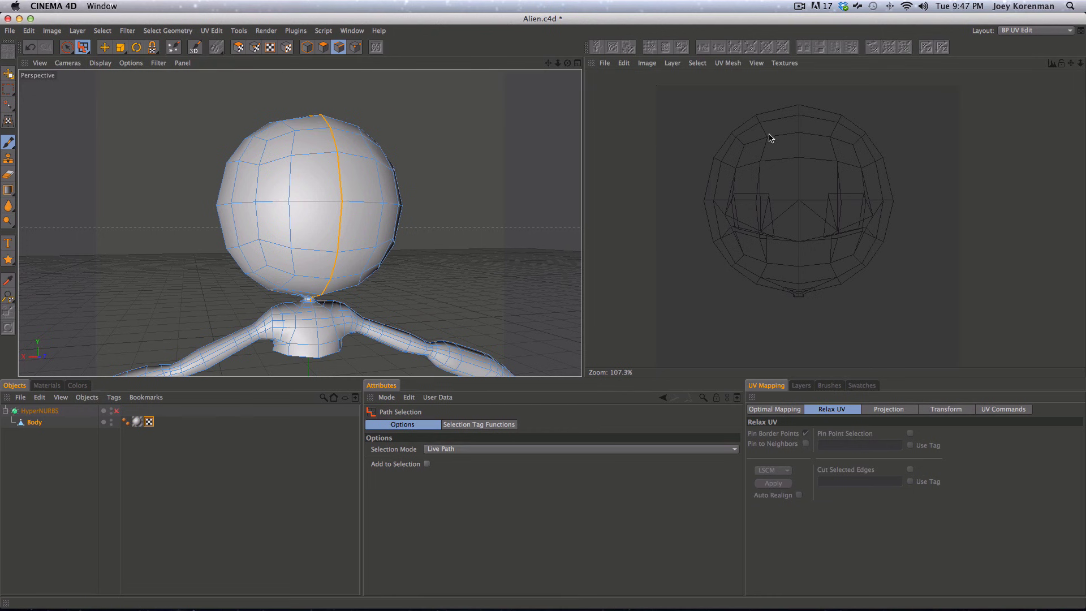
- Return to UV polygon editing, enable Cut Selected Edges for the UV relaxation and set its method to ABF
click(238, 48)
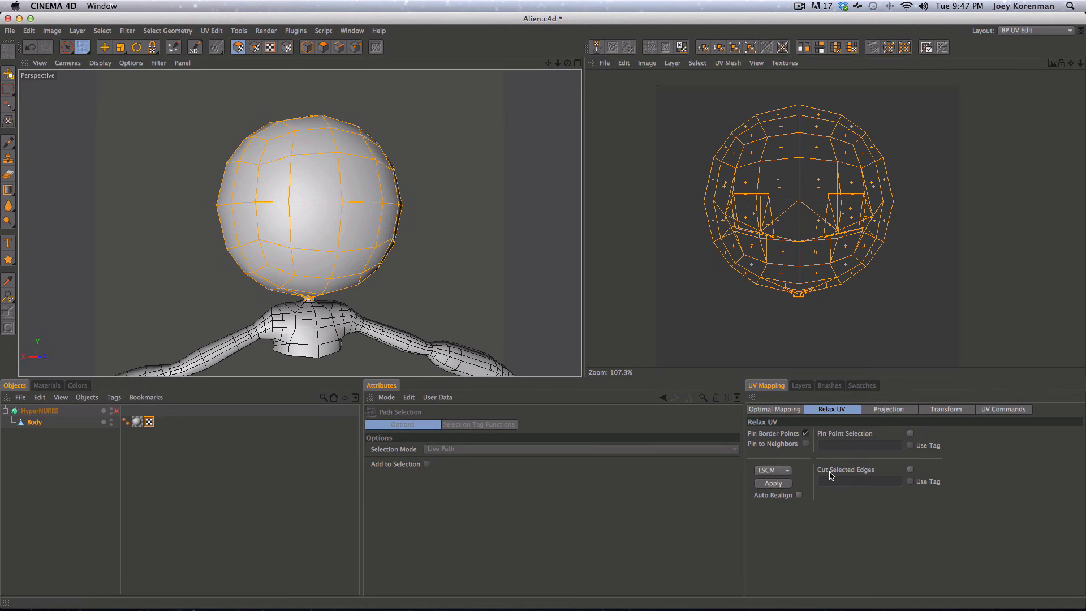
click(910, 469)
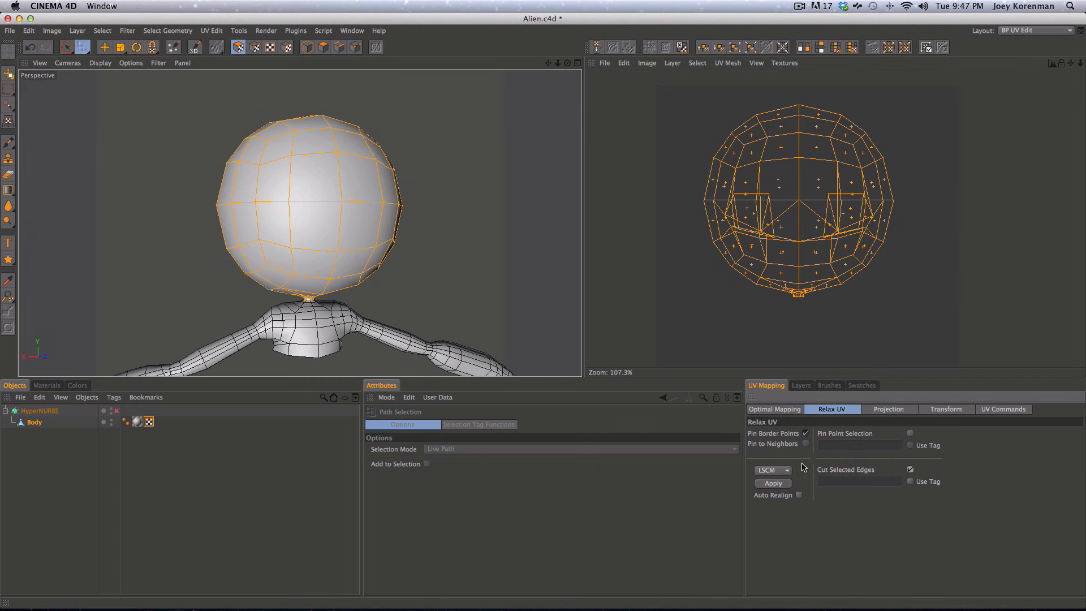
click(778, 474)
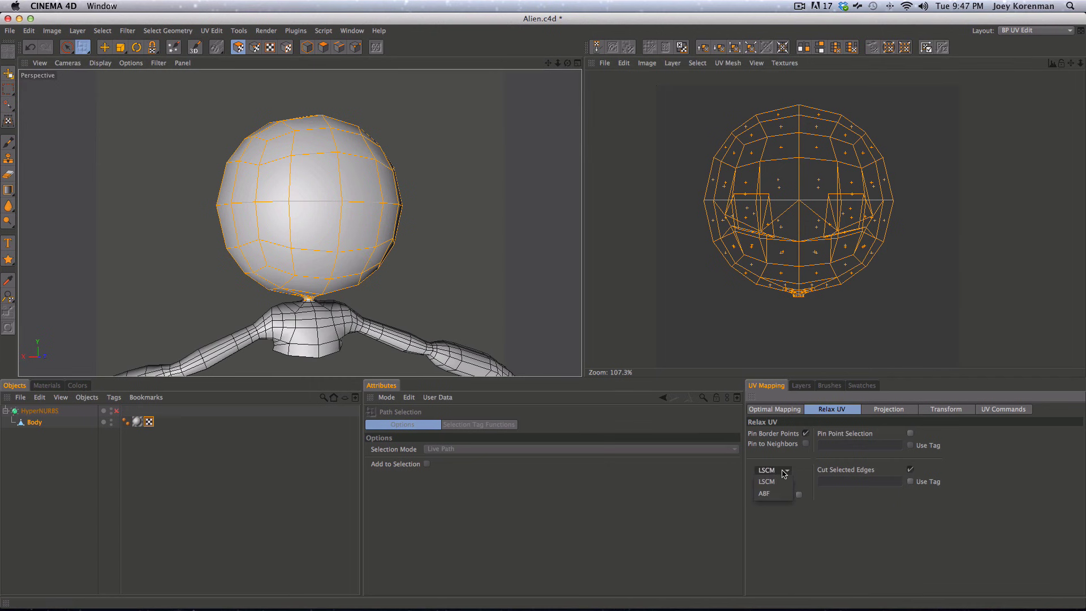
click(776, 495)
- Apply the ABF relaxation to the head's UVs and inspect the unwrapped UV mesh up close
click(781, 471)
click(773, 481)
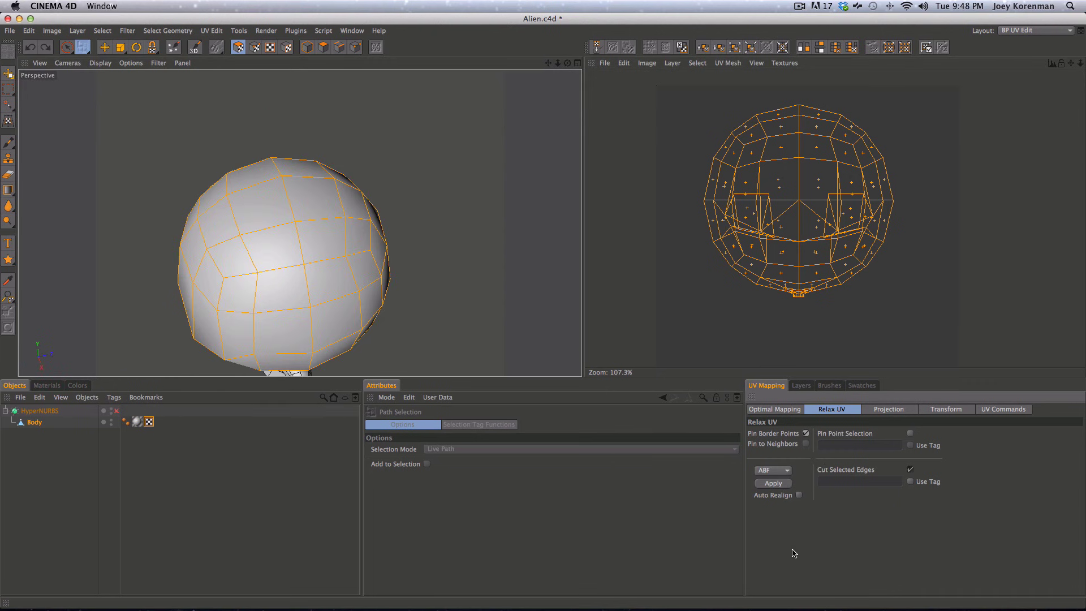
click(779, 483)
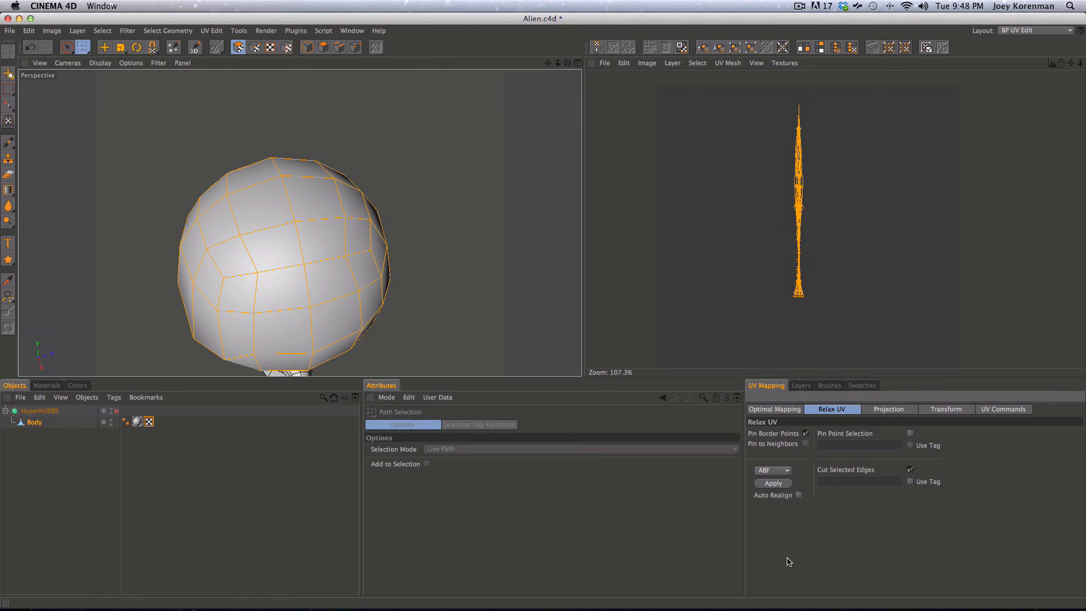
key(2)
drag(783, 300, 930, 242)
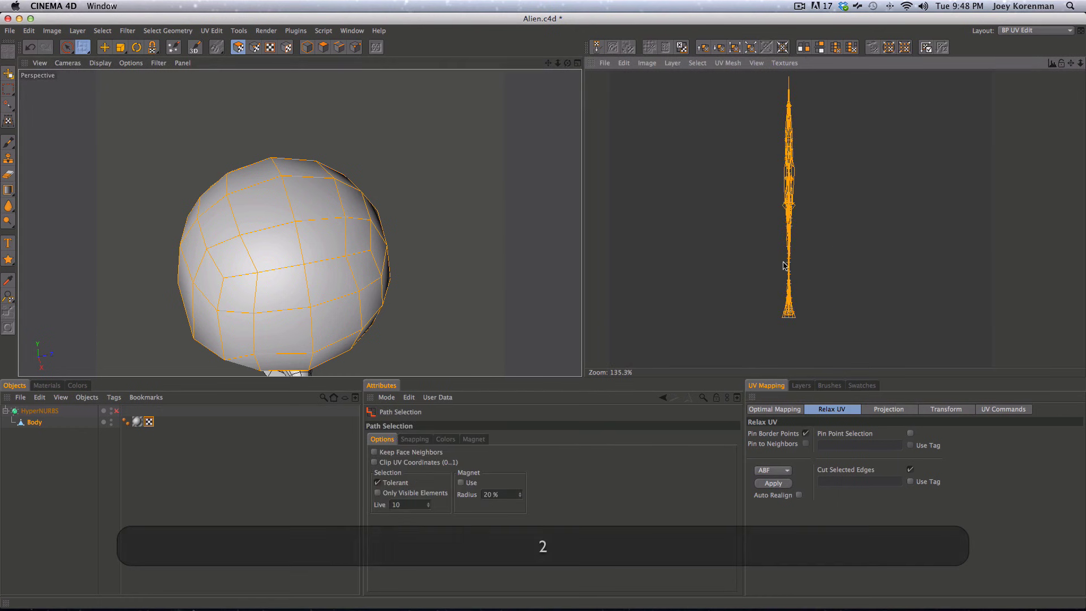
- Undo the last relaxation and reapply ABF to the head's UVs with Pin Border Points turned off
key(super)
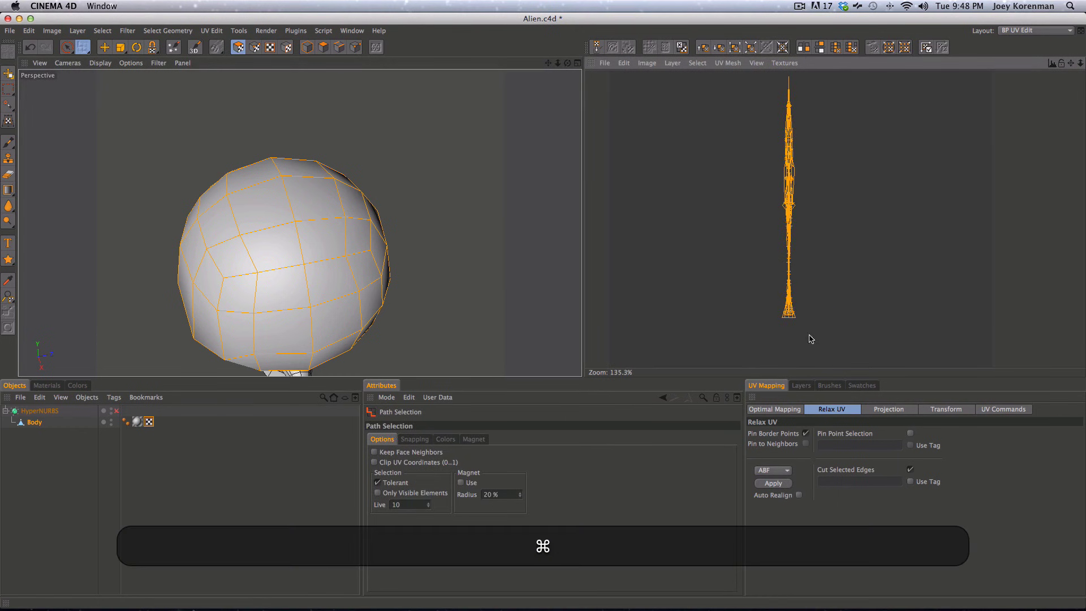
key(super+z)
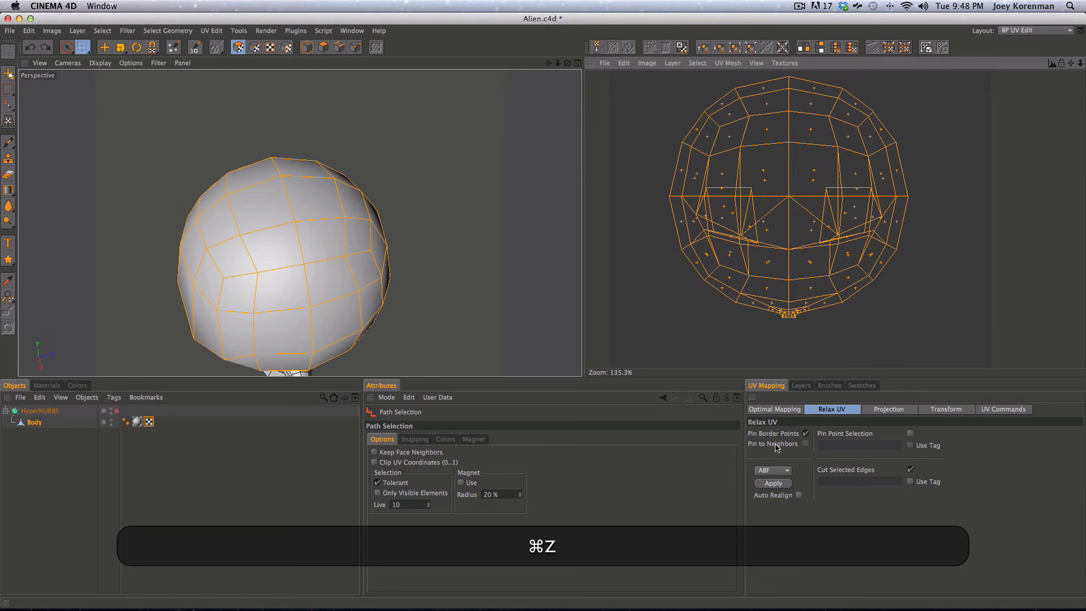
click(805, 433)
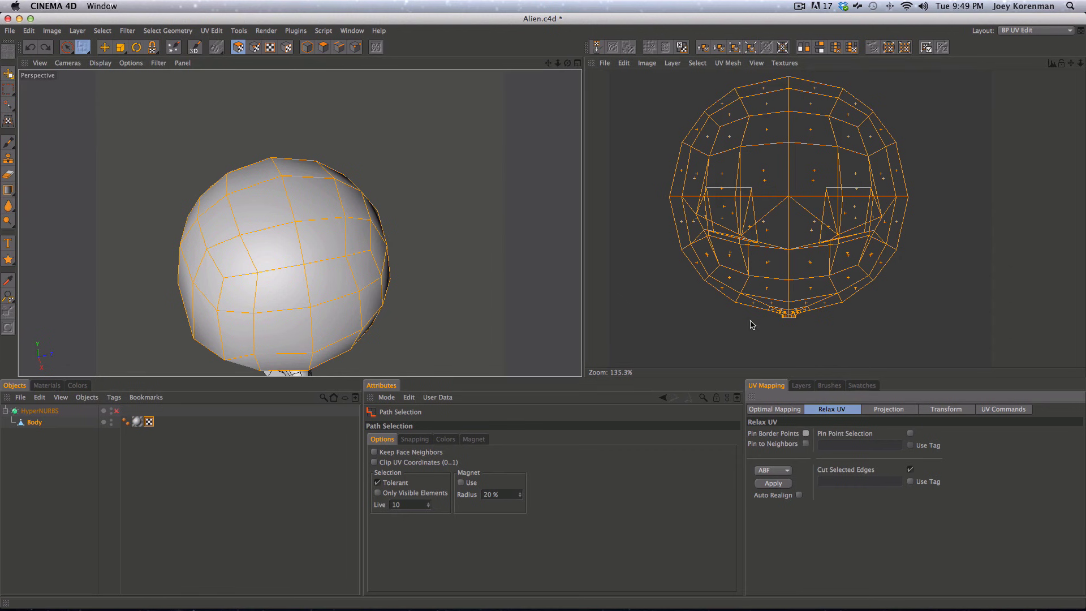
click(774, 482)
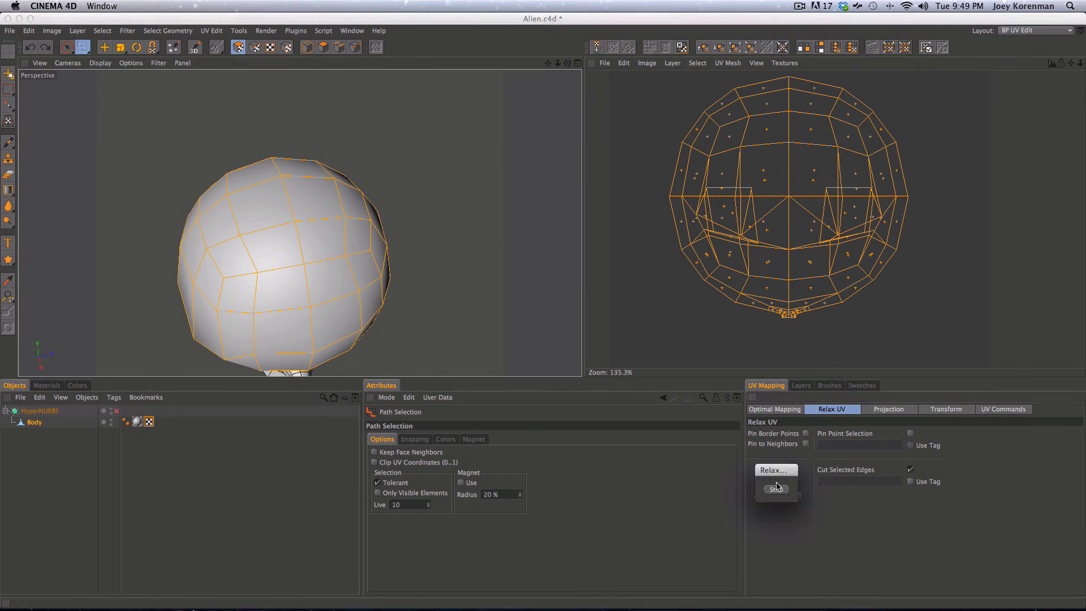
- Rotate the head's UV island until the face stands upright and symmetrical, and move it toward the middle of the canvas
key(2)
drag(767, 263, 906, 270)
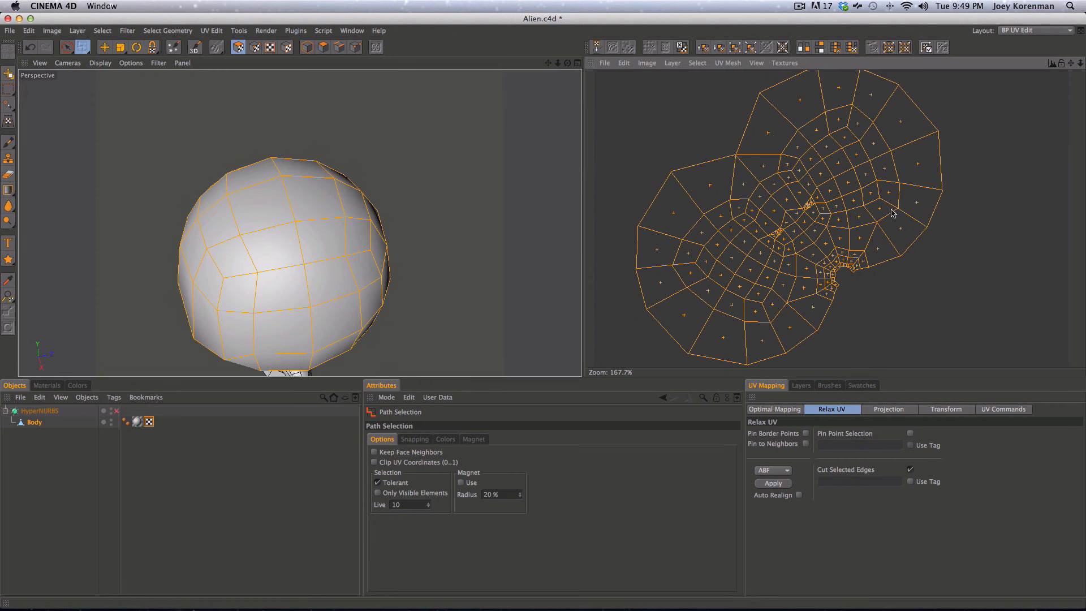
key(2)
drag(825, 259, 807, 262)
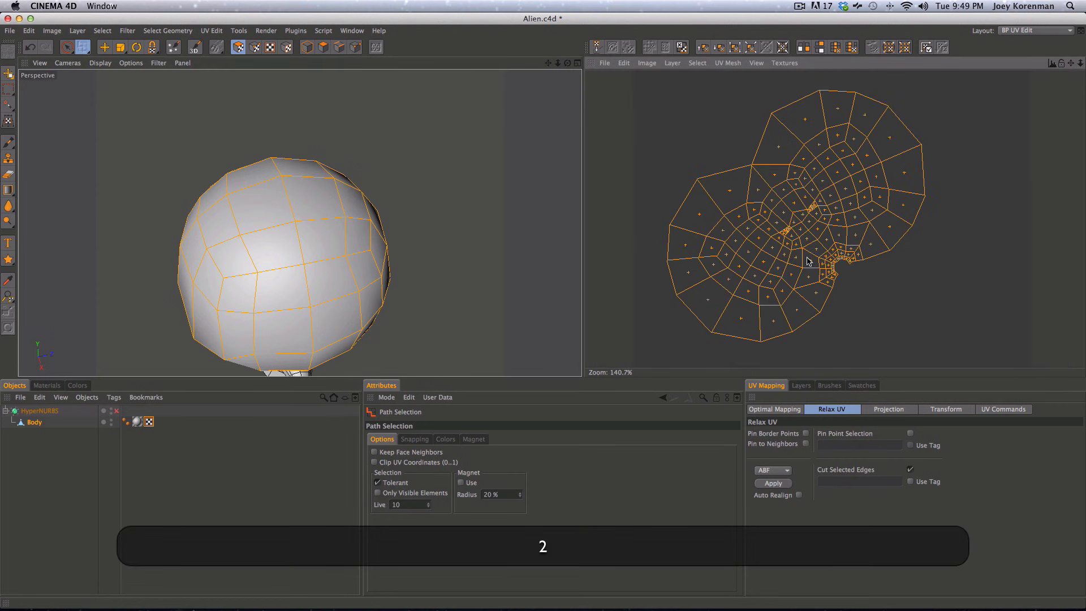
key(1)
drag(828, 216, 717, 265)
key(2)
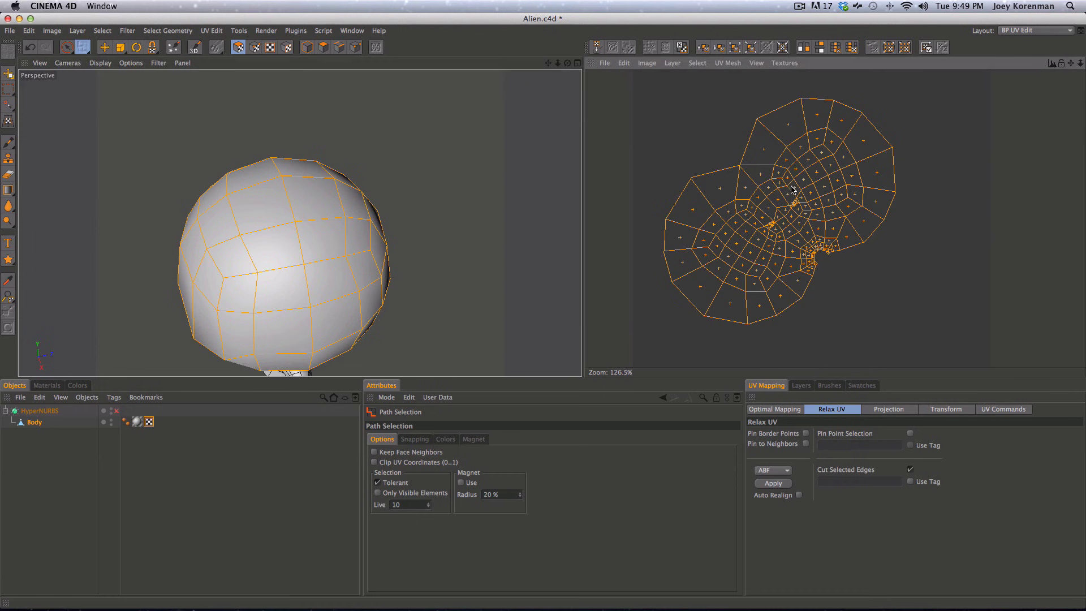
click(239, 49)
key(4)
drag(775, 208, 812, 170)
key(5)
drag(821, 225, 677, 246)
key(6)
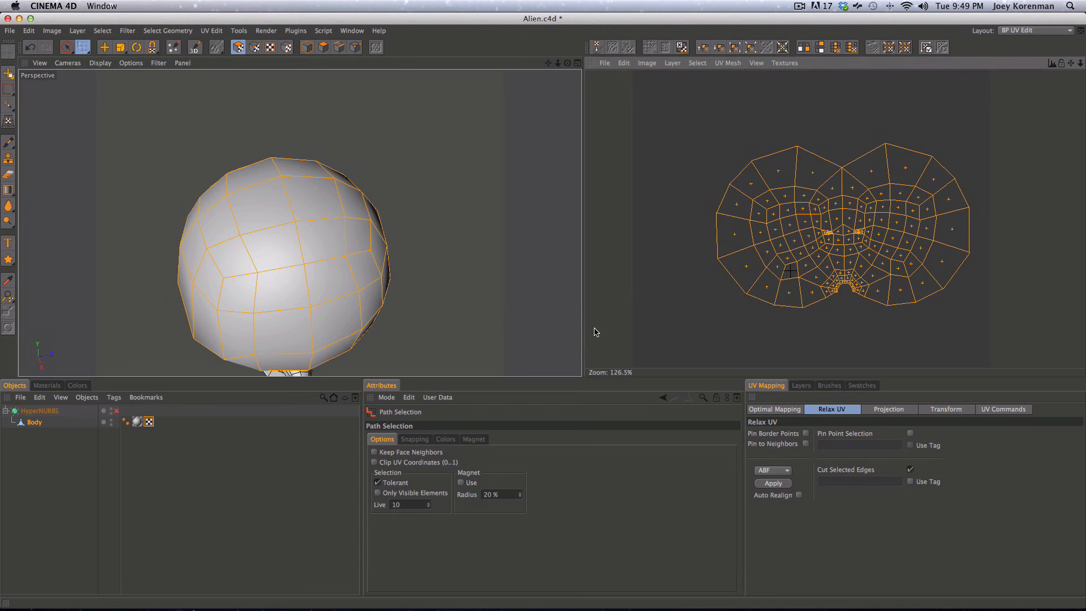
key(6)
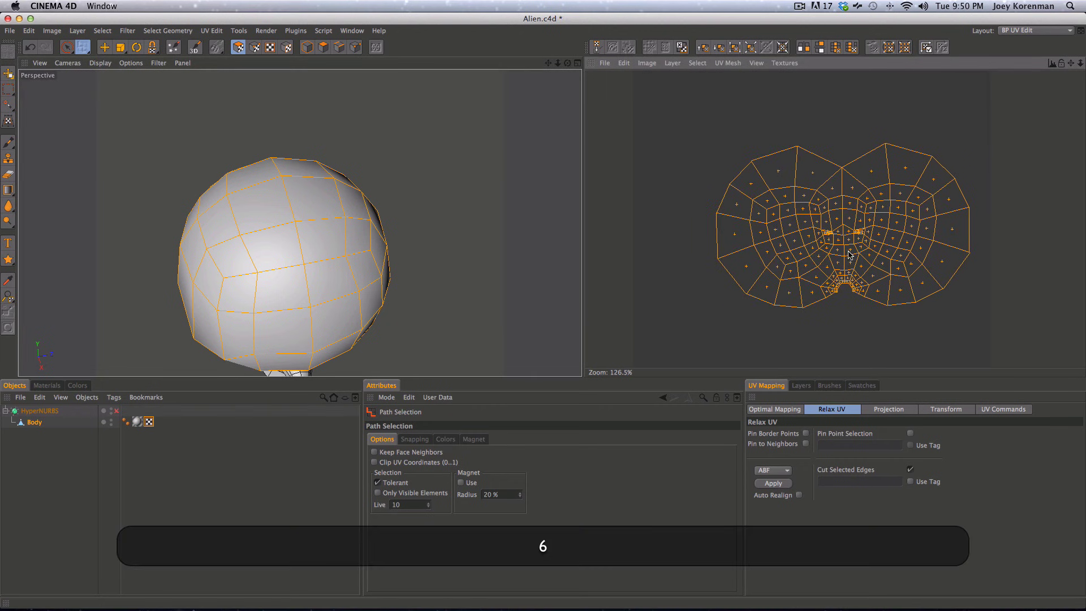
- Fine-tune the head UV island's rotation, scale it down slightly and shift it within the upper half of the UV canvas
drag(846, 249, 725, 297)
key(4)
key(5)
key(2)
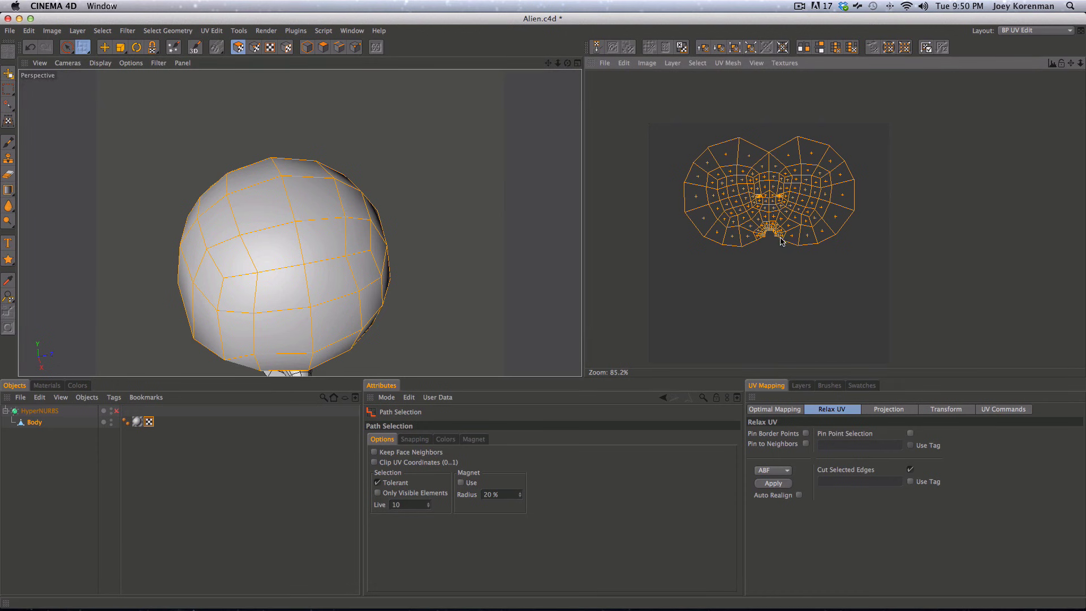
key(6)
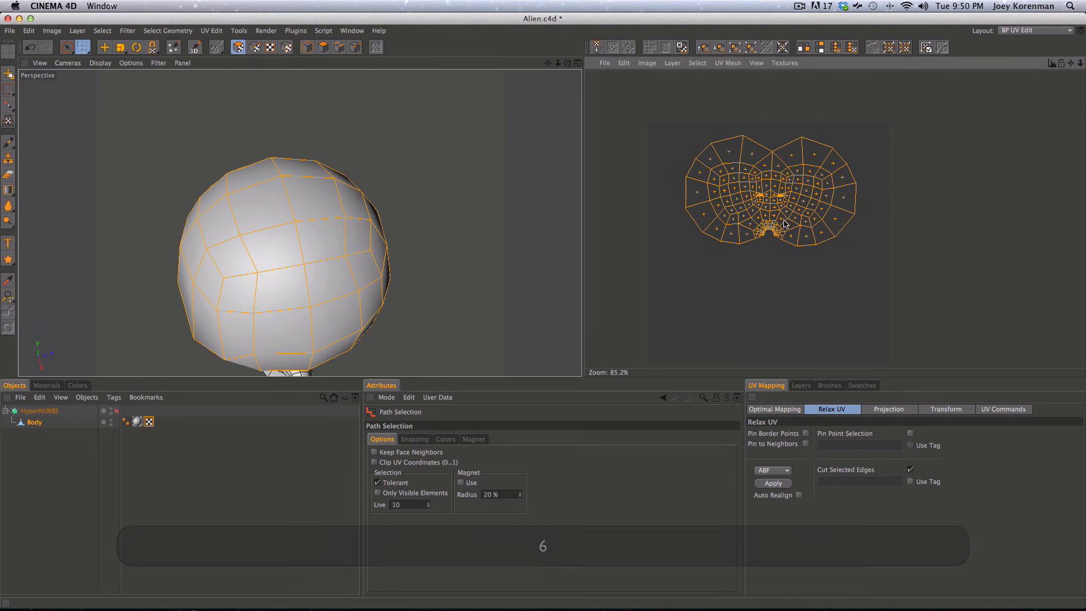
key(super+5)
key(4)
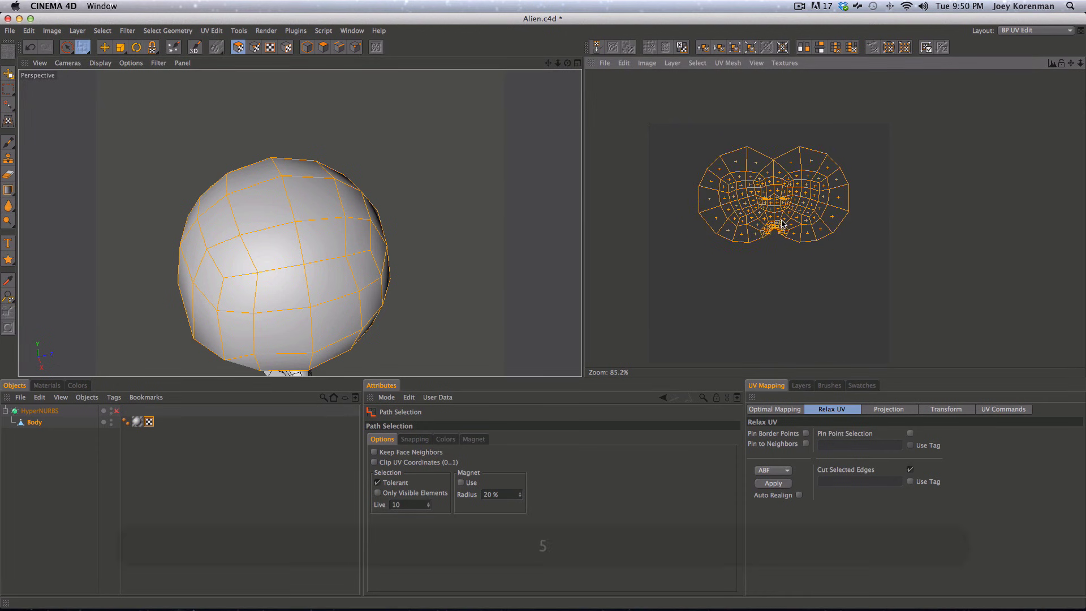
- Reselect only the head's UV polygons by enclosing the whole island with Rectangle Selection
click(773, 212)
key(super+z)
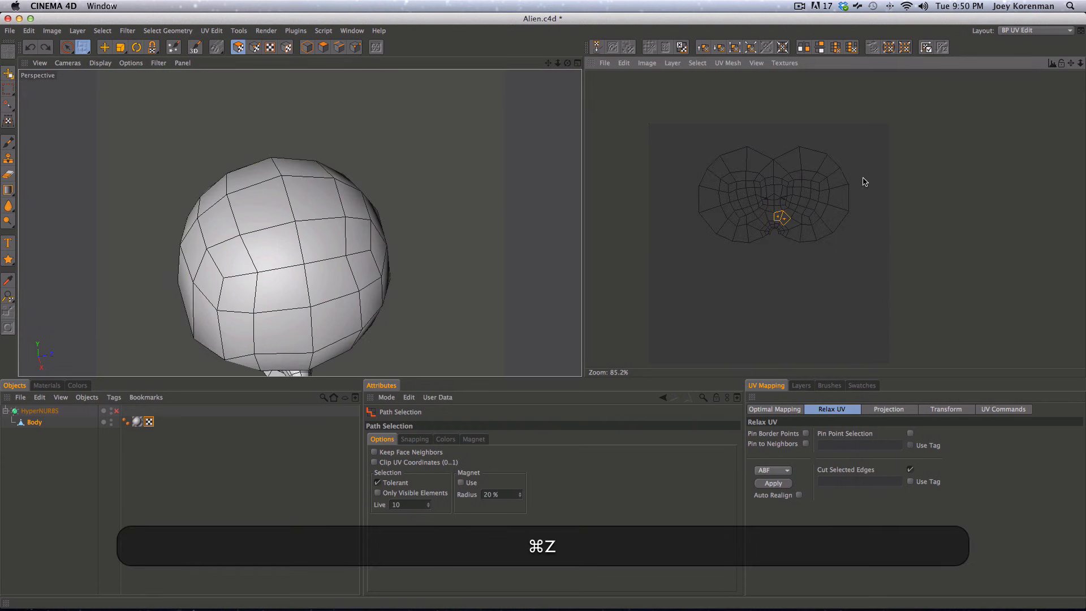
key(super+a)
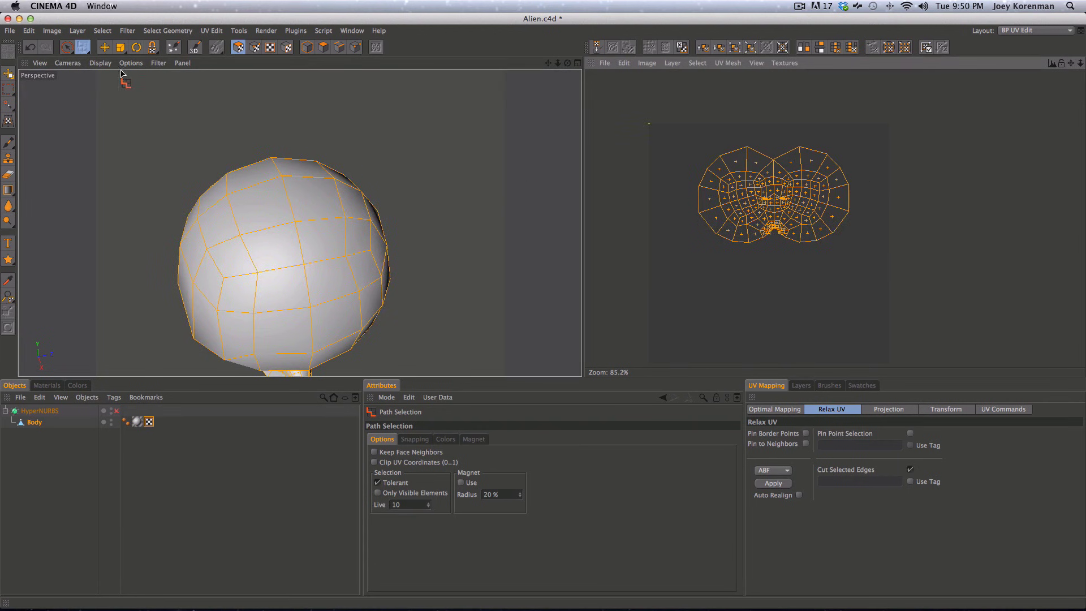
drag(68, 52, 99, 55)
drag(674, 119, 928, 303)
key(s)
drag(792, 190, 743, 208)
drag(683, 140, 908, 264)
- Shrink the head's UV island a little more, place it near the canvas's top centre and deselect it
key(4)
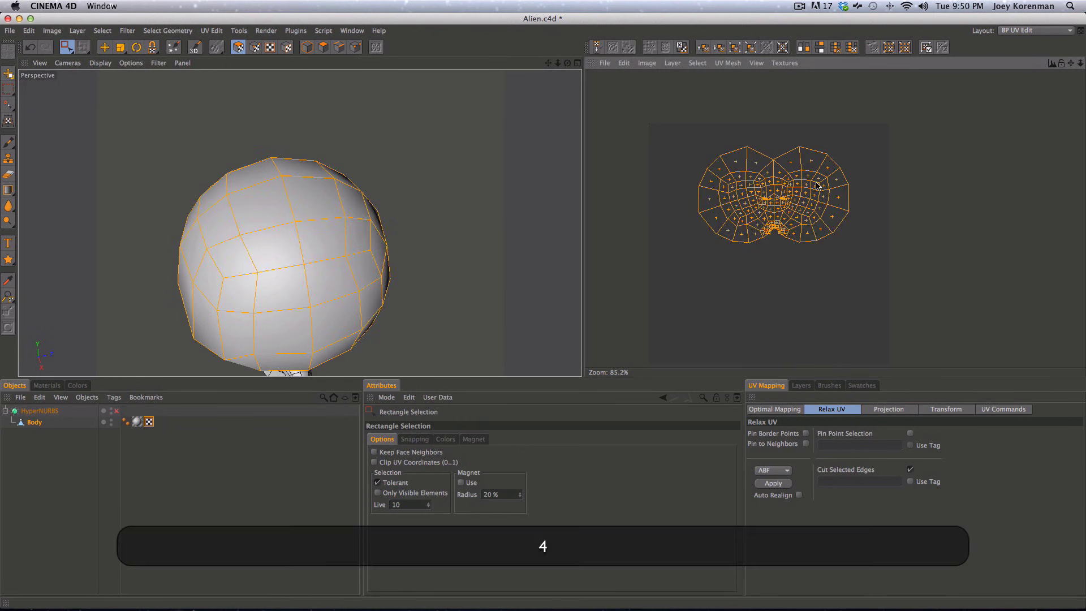
drag(818, 186, 777, 189)
key(5)
key(4)
click(785, 287)
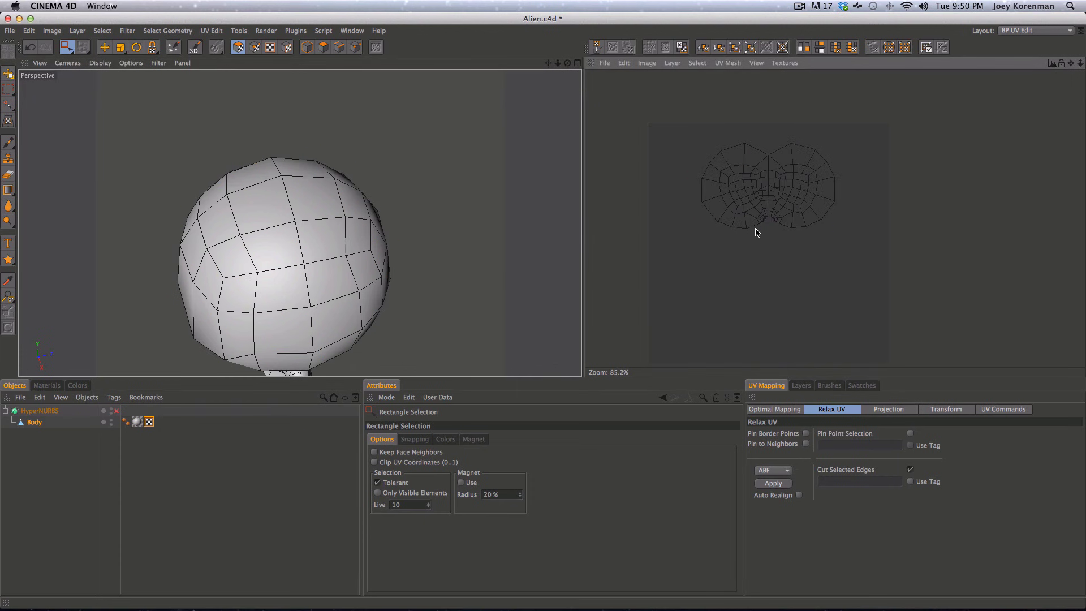
- Load the Mat material for painting and start a new texture for its Color channel
key(2)
drag(827, 220, 975, 173)
key(1)
drag(773, 243, 814, 238)
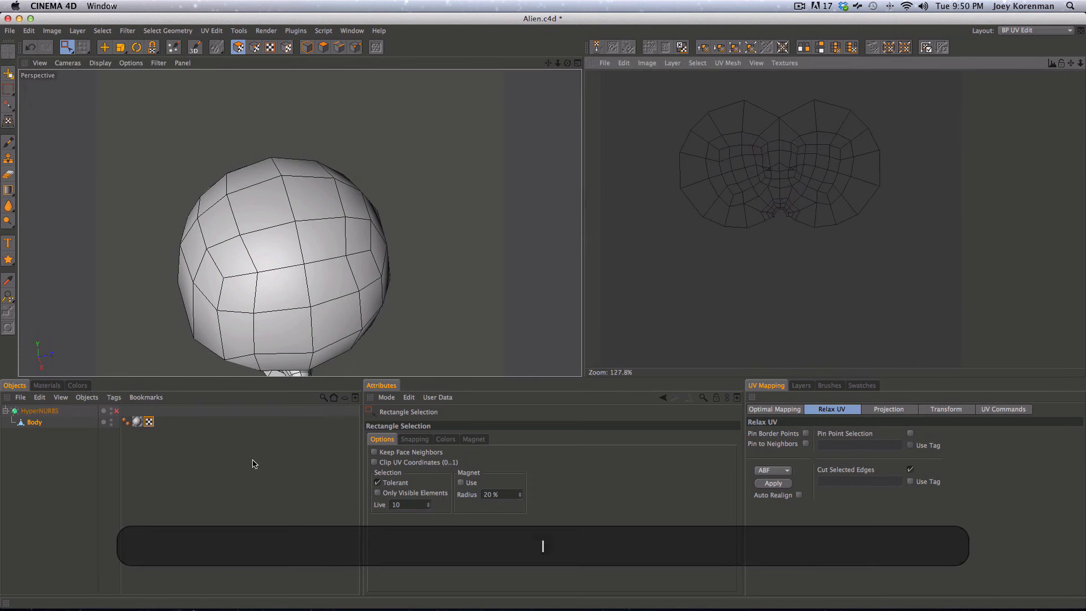
click(46, 386)
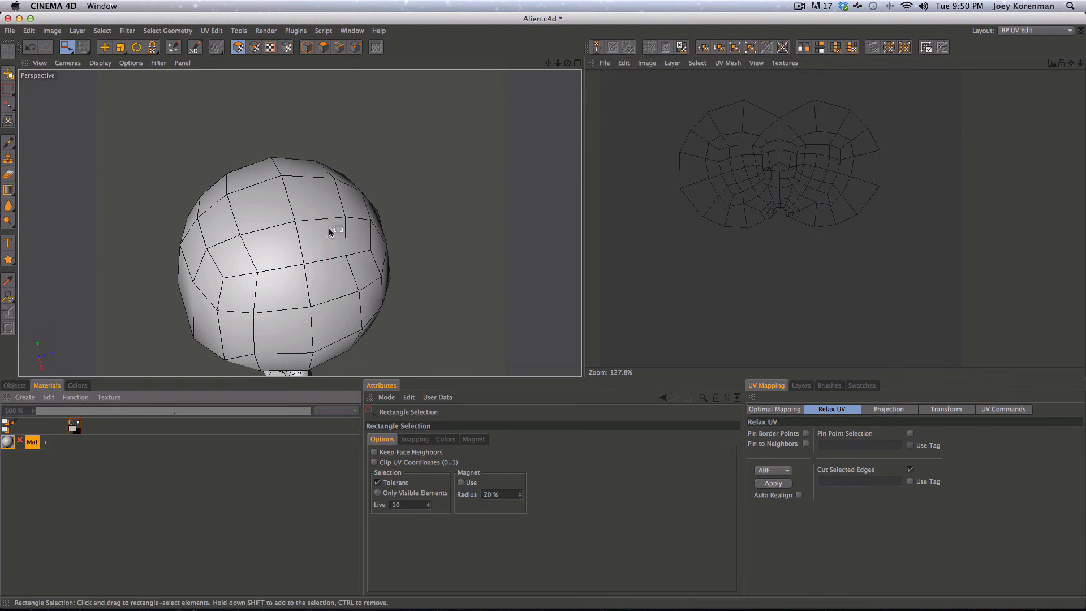
key(3)
drag(171, 335, 240, 275)
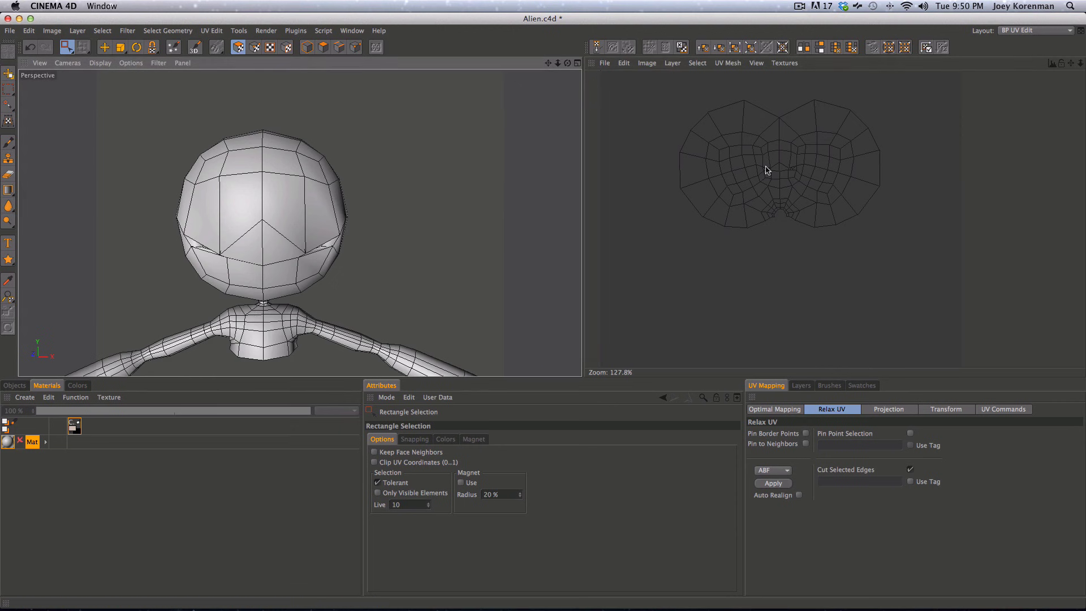
click(74, 447)
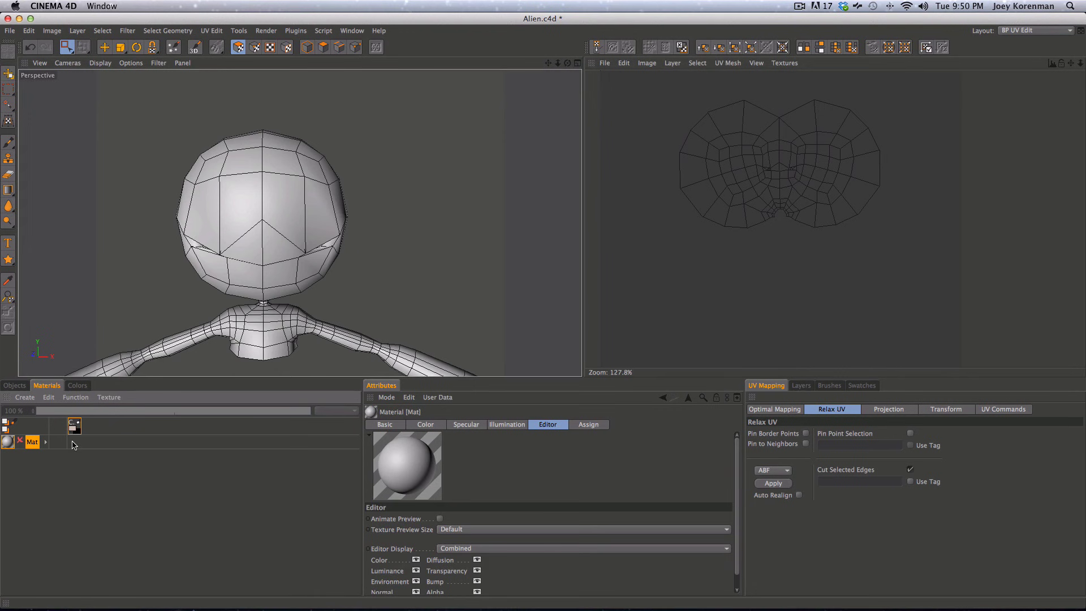
click(153, 481)
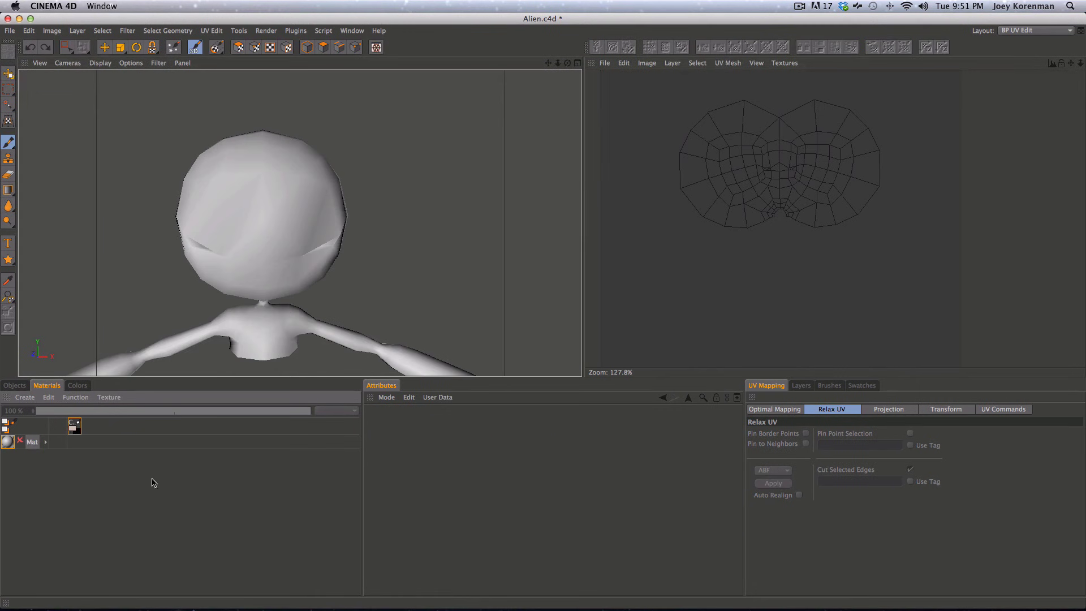
click(20, 441)
click(75, 444)
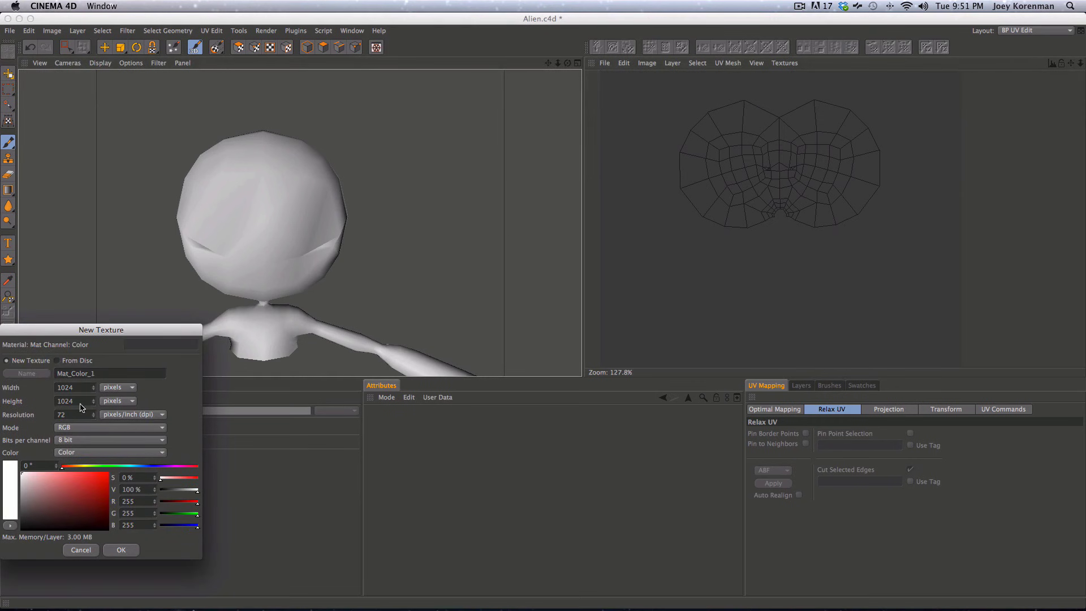
drag(52, 462, 309, 257)
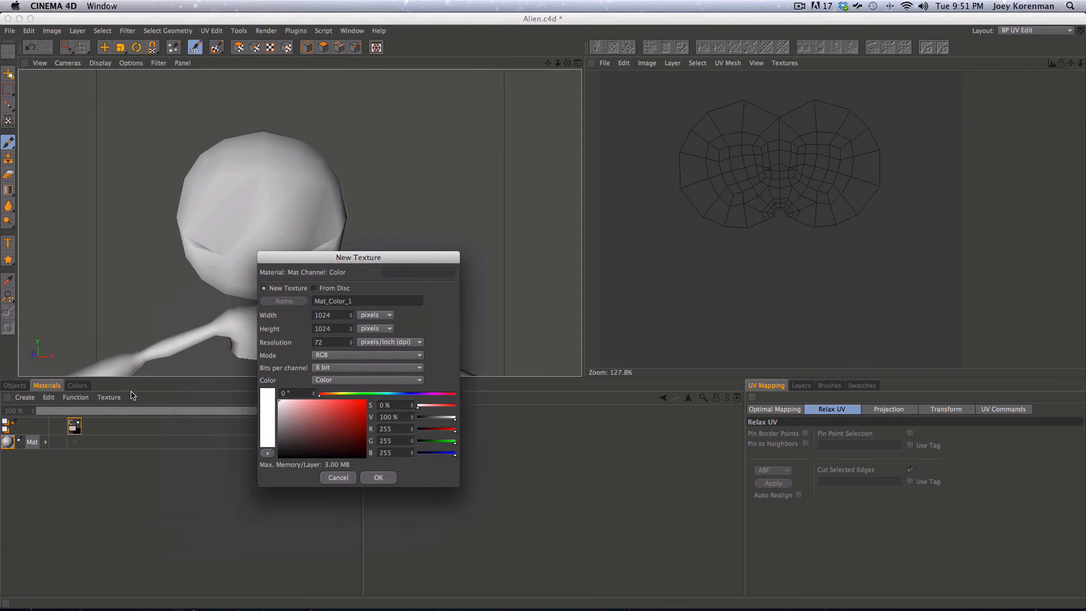
drag(378, 258, 461, 206)
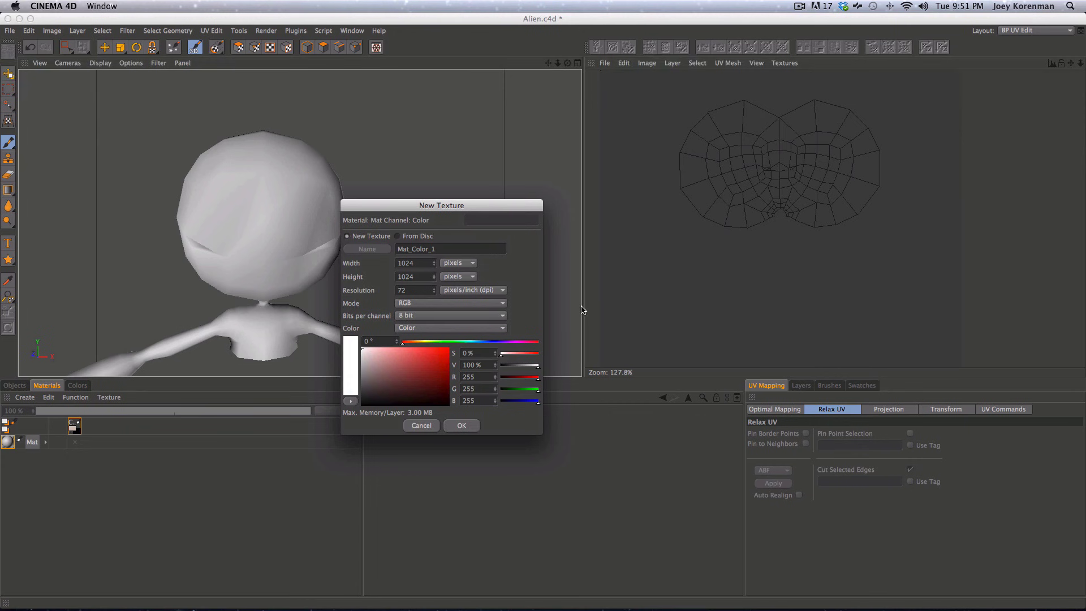
- Set the new texture's width and height to 2048 pixels each
click(426, 264)
text(2048)
key(Tab)
key(Tab)
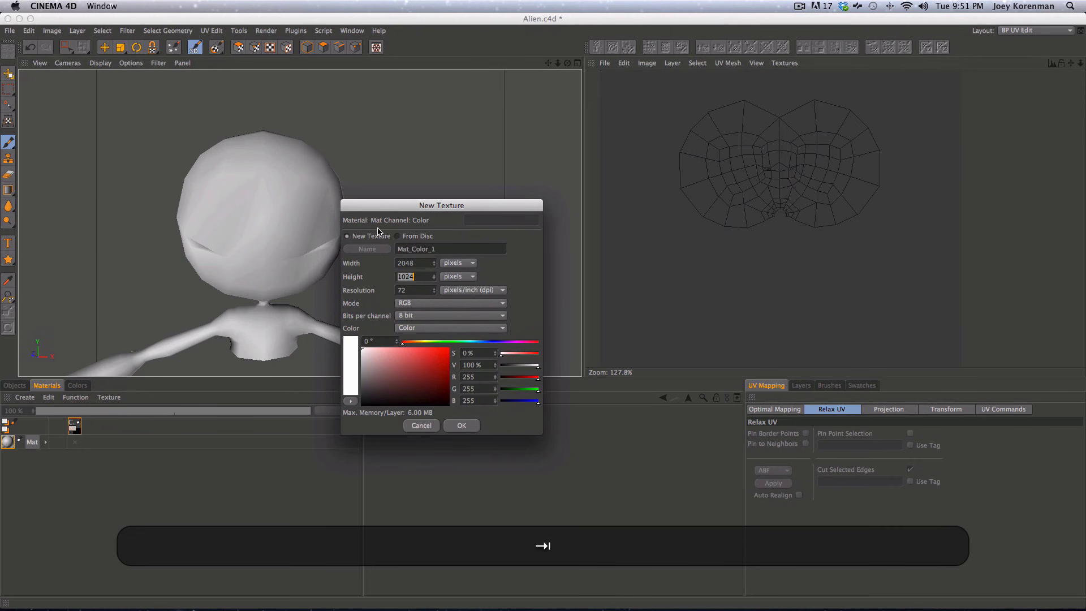
text(2048)
key(Tab)
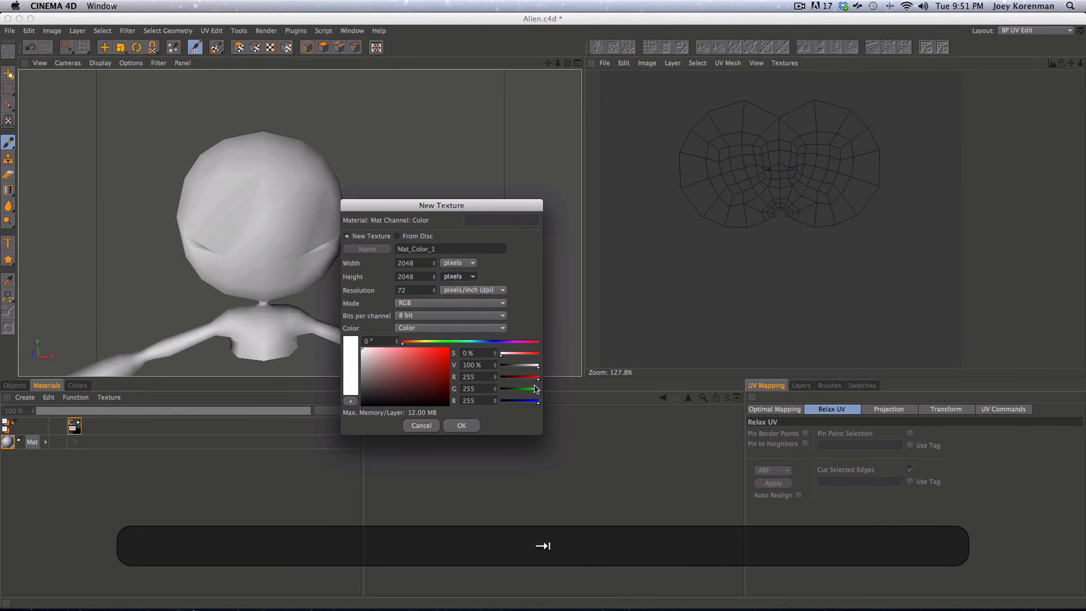
- Give the new texture an olive-green fill, about RGB 140, 153, 55, and create it
click(423, 342)
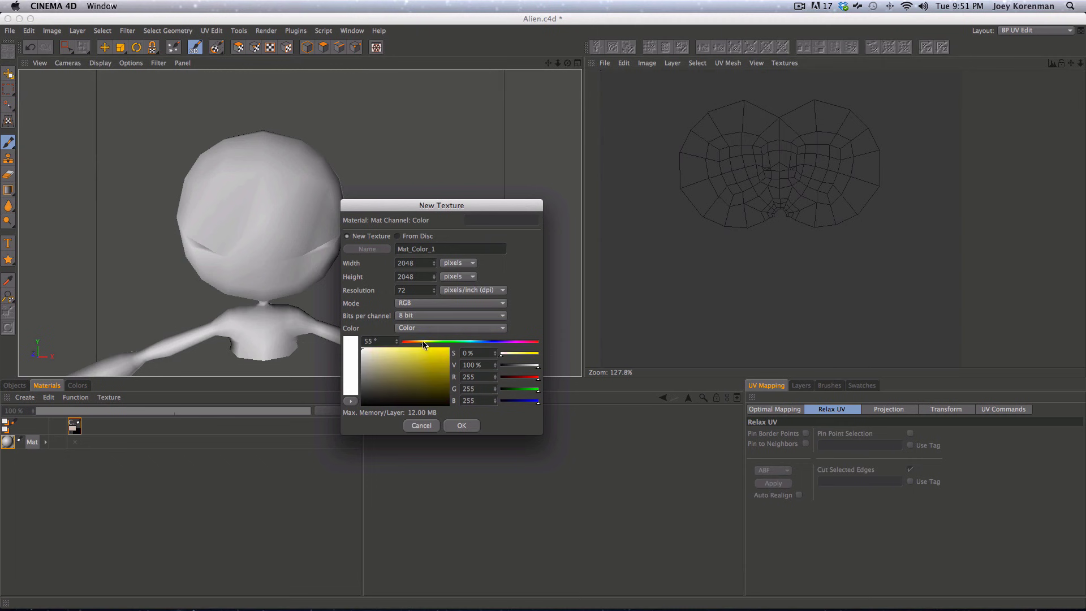
drag(404, 378, 415, 367)
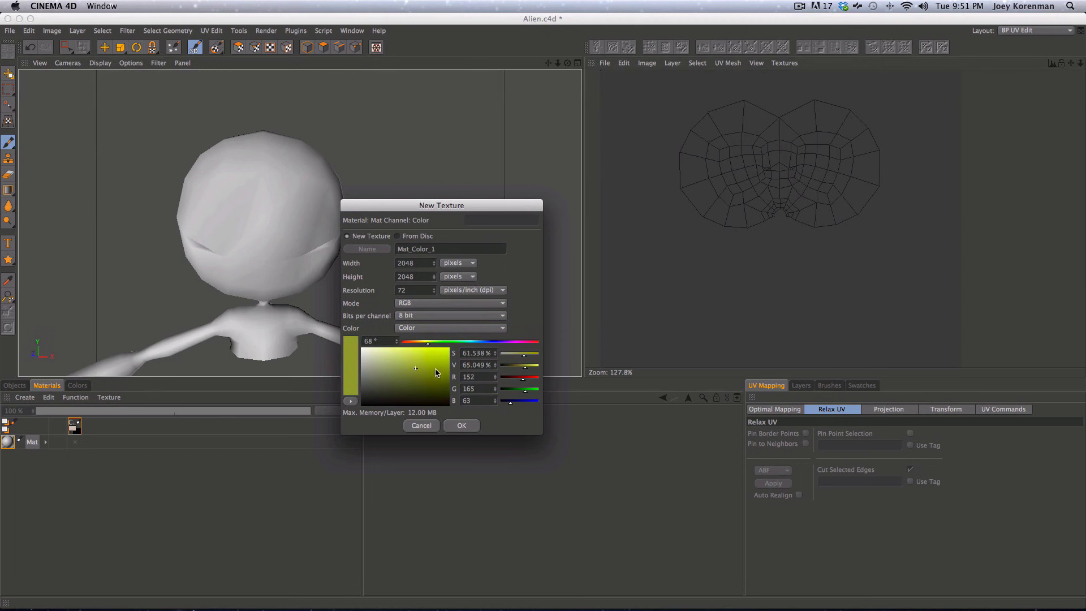
drag(418, 373, 417, 370)
click(462, 426)
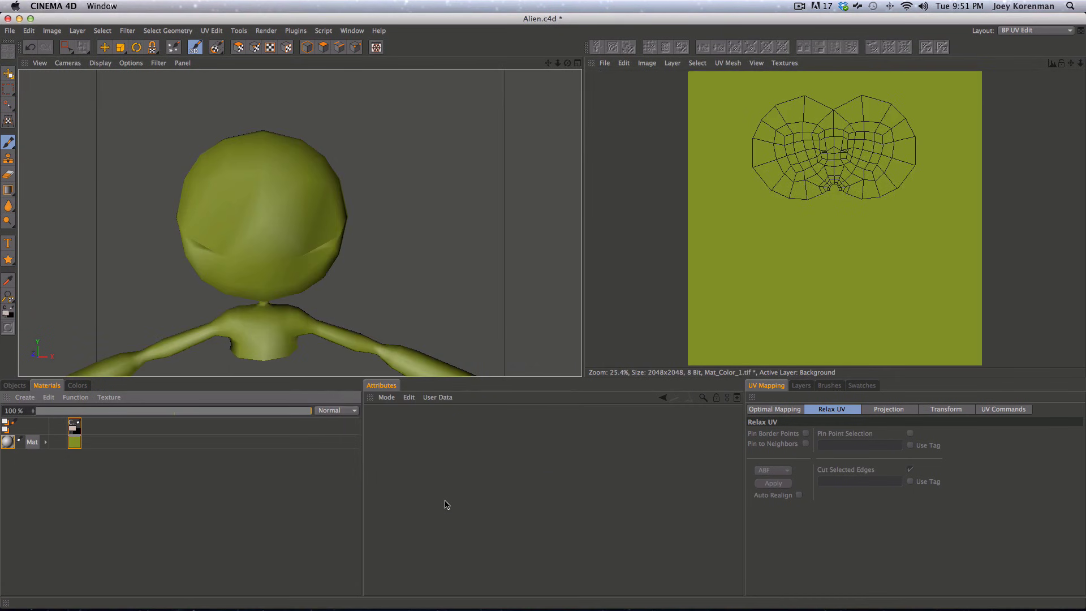
- Add a new empty layer above Background in the Mat_Color_1 texture
key(2)
drag(805, 194, 859, 159)
key(1)
drag(883, 113, 822, 264)
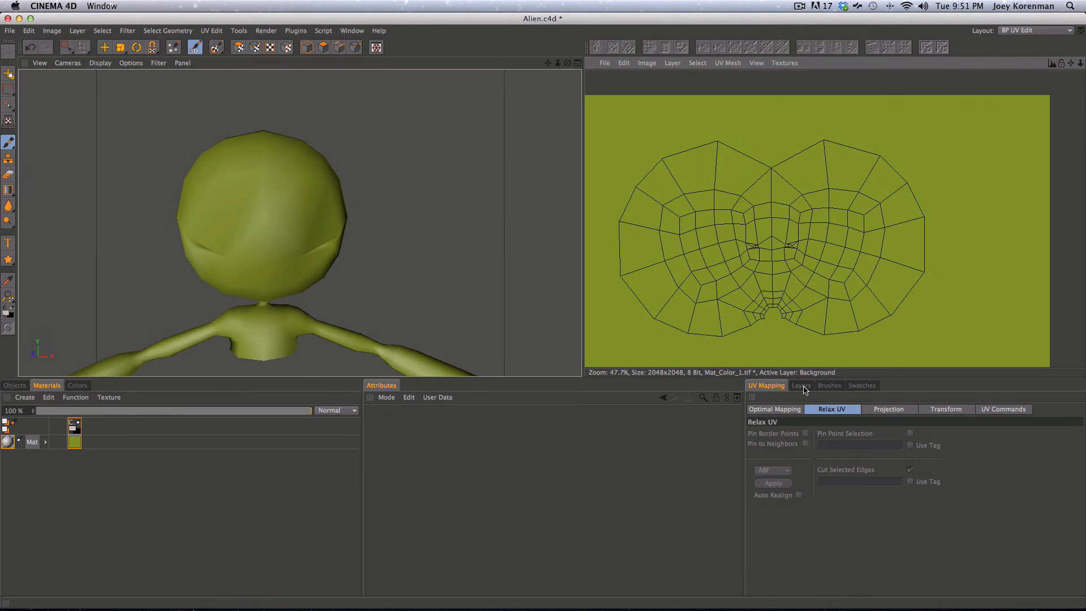
click(802, 386)
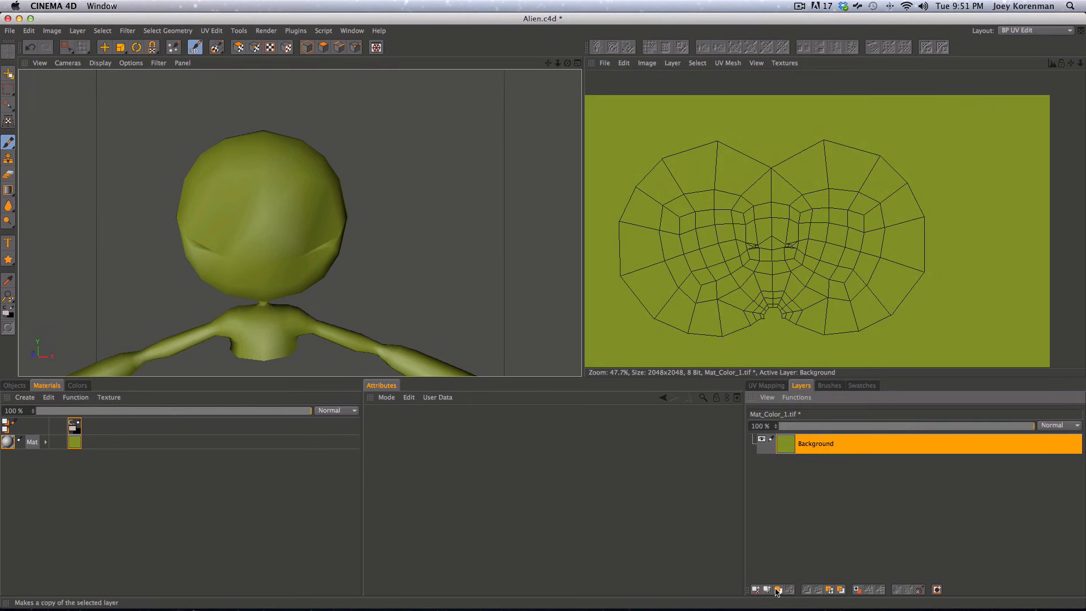
click(755, 589)
- Set the solid paint color to near-white, RGB 252, 252, 251, and locate the eyes on the face and in the UV mesh
key(1)
drag(763, 235, 833, 199)
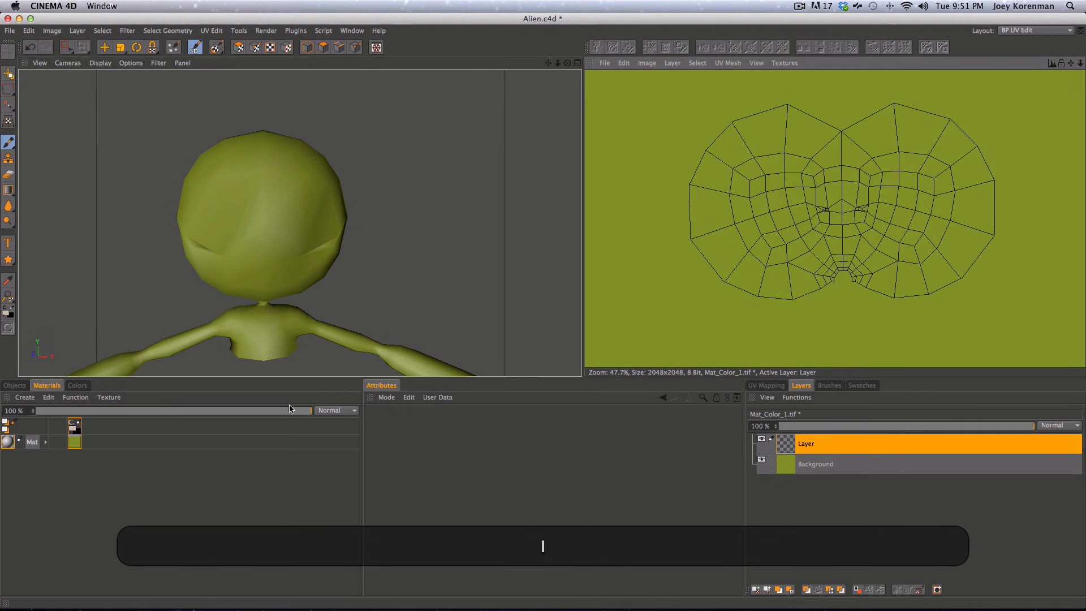
click(78, 385)
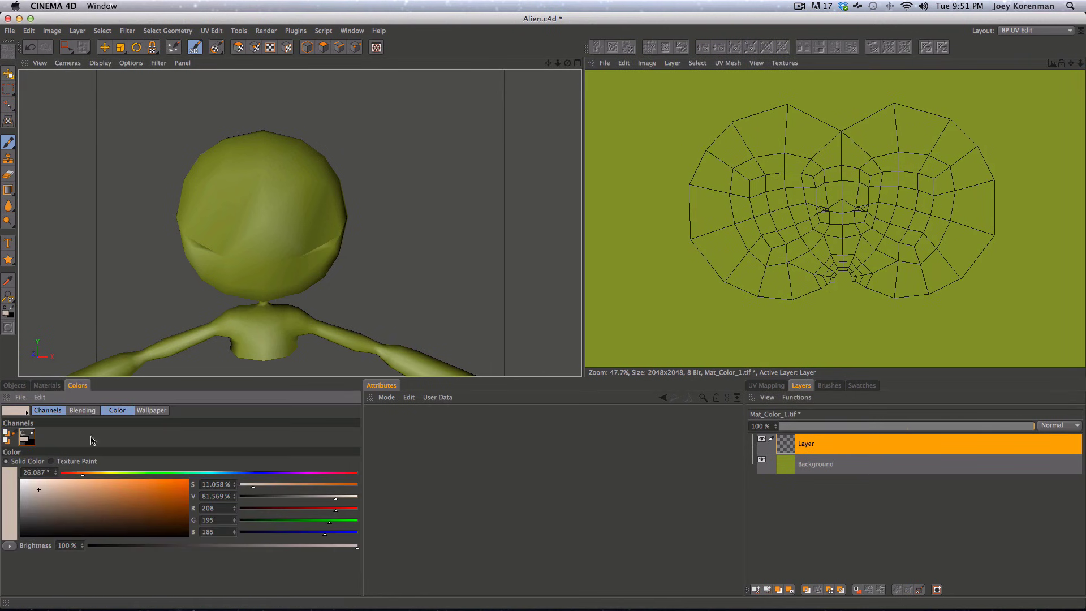
click(21, 480)
key(2)
drag(833, 227, 547, 364)
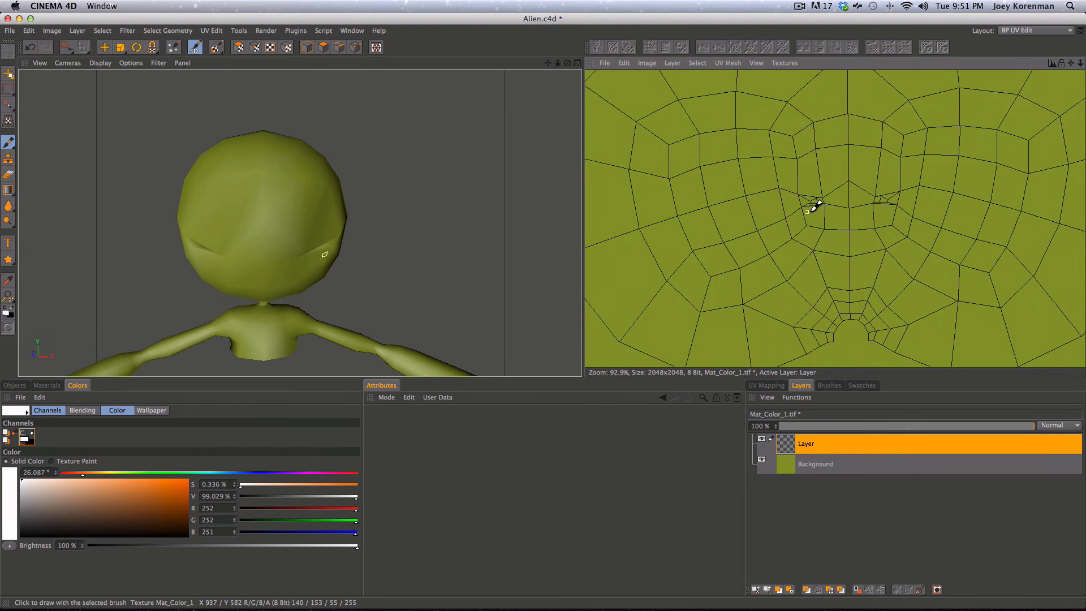
key(3)
drag(315, 238, 312, 210)
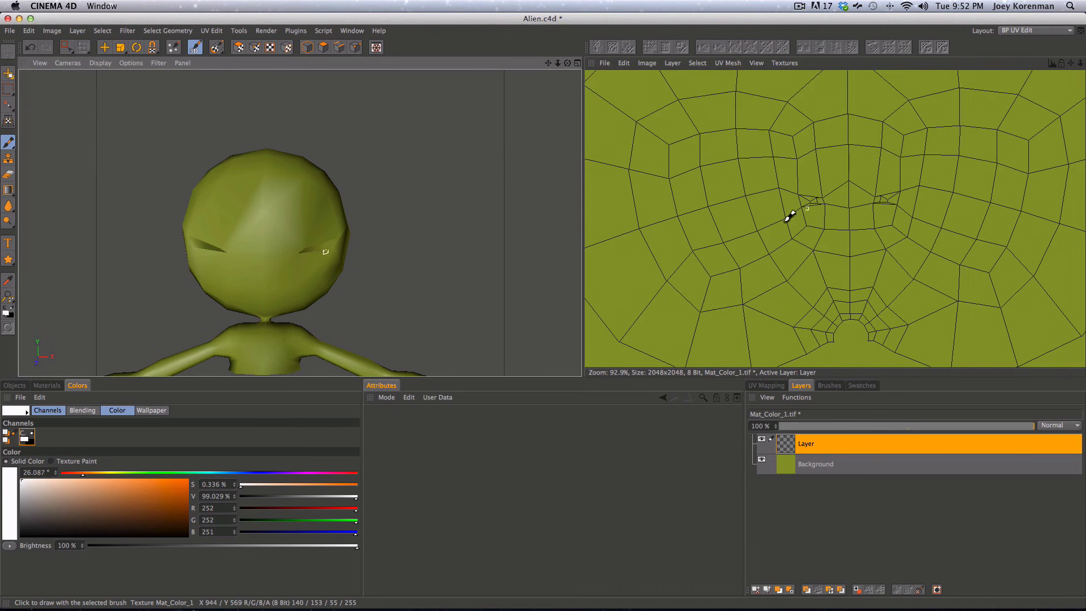
- Enable HyperNURBS smoothing and paint white eyebrows, a smile and a chin dot on the alien's face
click(17, 387)
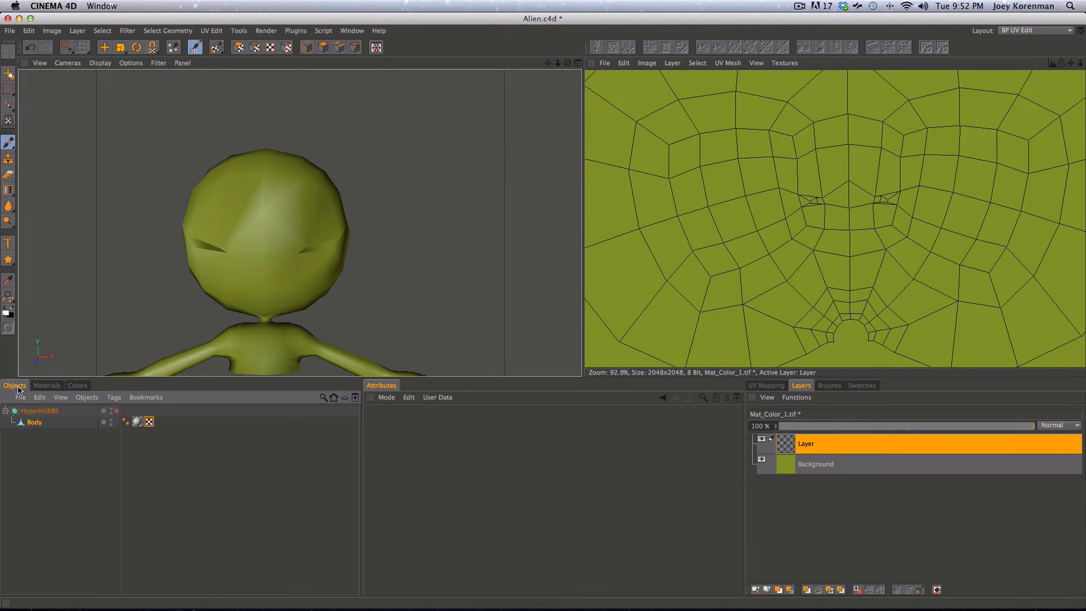
click(116, 412)
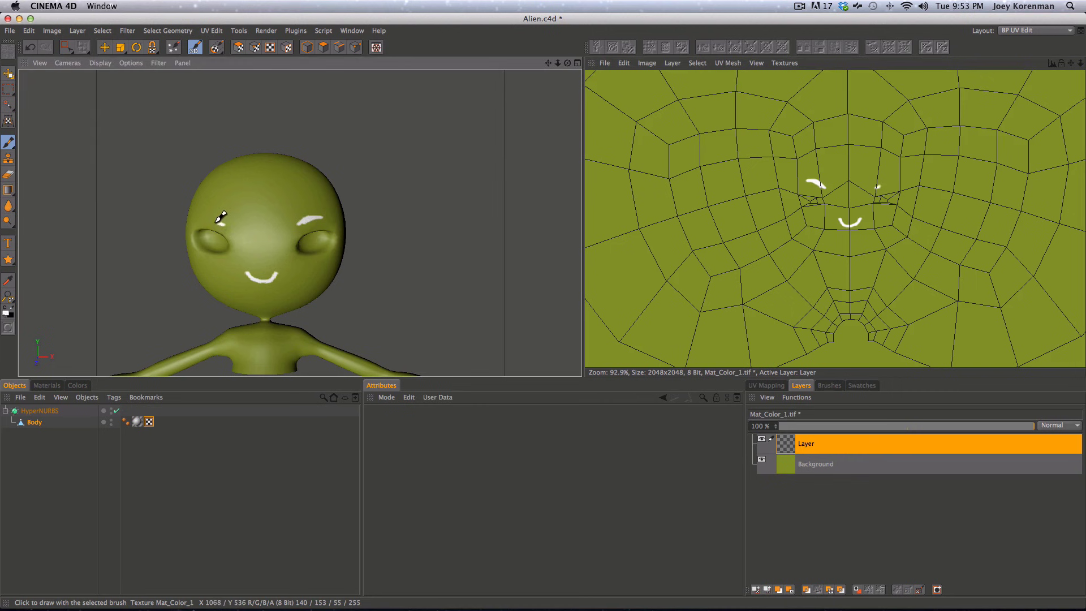
drag(219, 221, 198, 219)
key(2)
drag(876, 191, 636, 289)
key(1)
drag(791, 237, 754, 252)
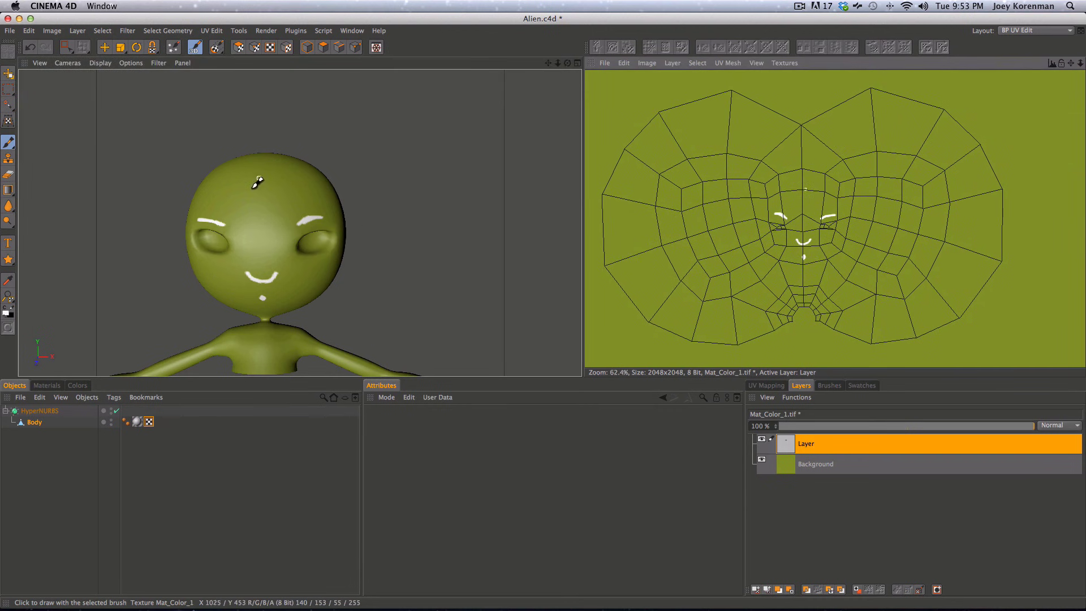
- Paint a white hairline on the 3D head across the forehead, down both sides and around the back
mouse_move(205, 182)
mouse_down()
mouse_move(315, 180)
mouse_move(194, 198)
mouse_move(351, 167)
mouse_move(376, 199)
mouse_move(379, 271)
mouse_move(439, 255)
mouse_up()
mouse_move(375, 230)
alt+mouse_down()
mouse_move(432, 181)
mouse_move(247, 170)
alt+mouse_up()
drag(262, 261, 359, 248)
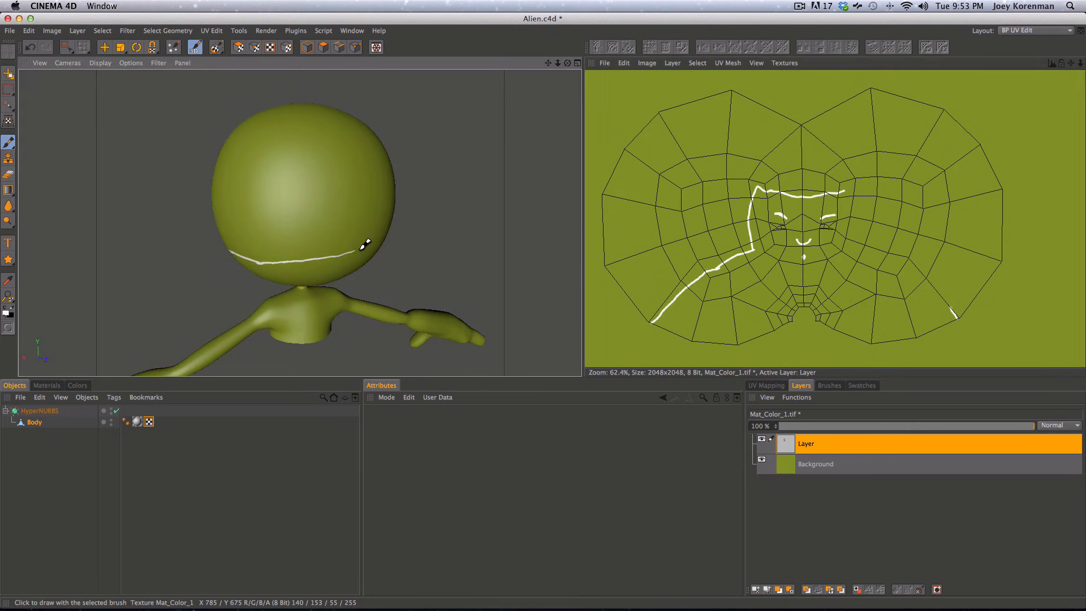
mouse_move(297, 216)
mouse_down()
mouse_move(442, 197)
mouse_move(177, 218)
mouse_move(290, 208)
mouse_move(213, 240)
mouse_move(311, 199)
mouse_up()
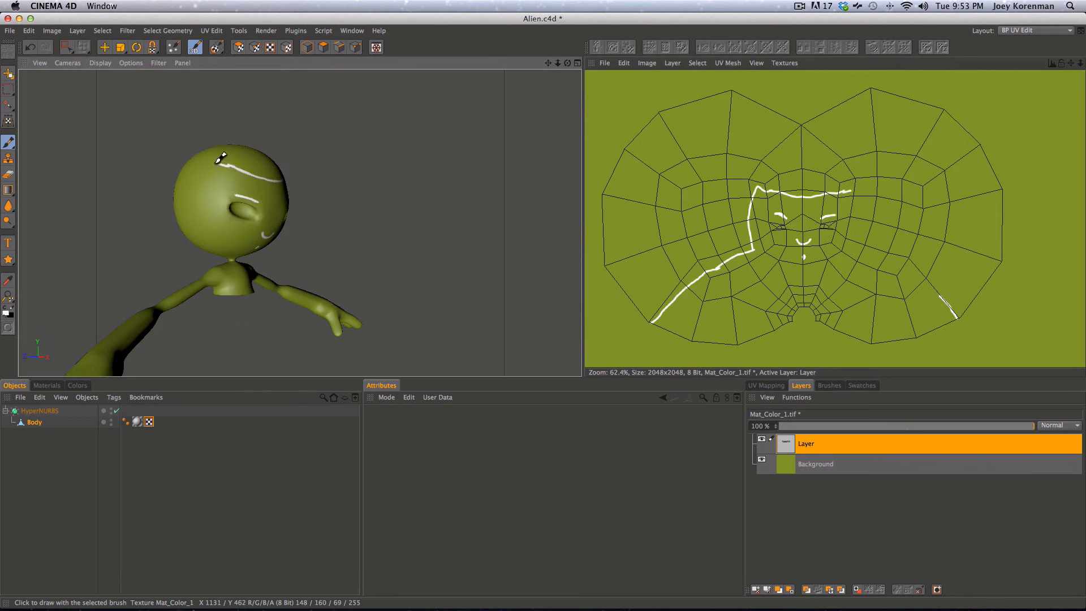
mouse_move(220, 158)
mouse_down()
mouse_move(218, 236)
mouse_move(185, 243)
mouse_move(195, 225)
mouse_move(179, 223)
mouse_move(244, 240)
mouse_up()
key(3)
key(1)
key(3)
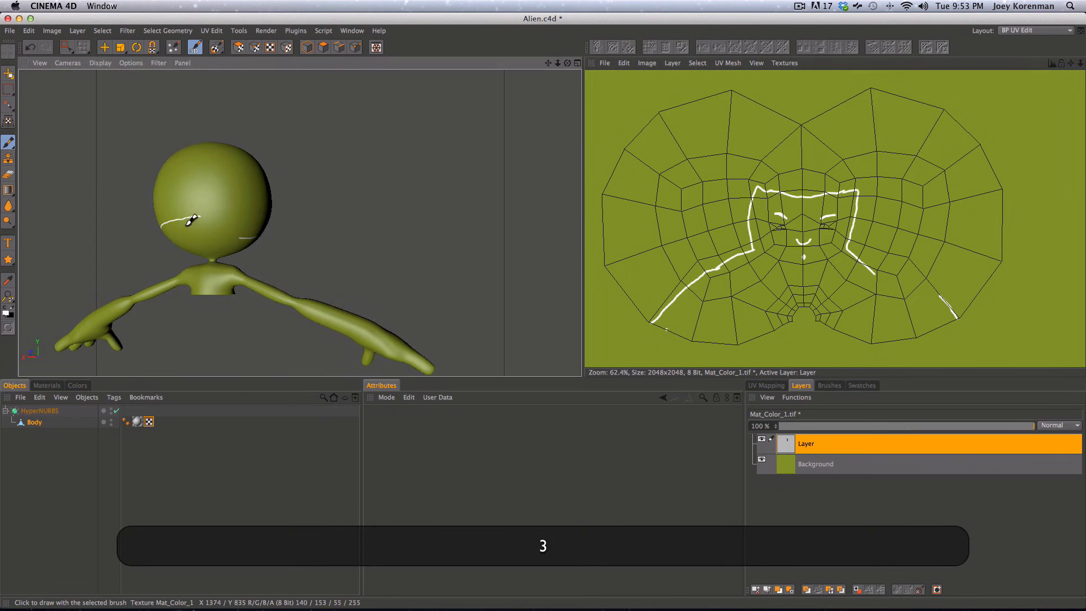
- Paint overlapping white strokes along the lower back of the head to cross the UV seam
mouse_move(171, 230)
mouse_down()
mouse_move(252, 235)
mouse_move(155, 222)
mouse_move(334, 205)
mouse_move(214, 226)
mouse_move(244, 217)
mouse_up()
key(3)
key(1)
mouse_move(243, 217)
mouse_down()
mouse_move(164, 229)
mouse_move(256, 211)
mouse_move(236, 222)
mouse_move(265, 221)
mouse_move(255, 219)
mouse_up()
key(3)
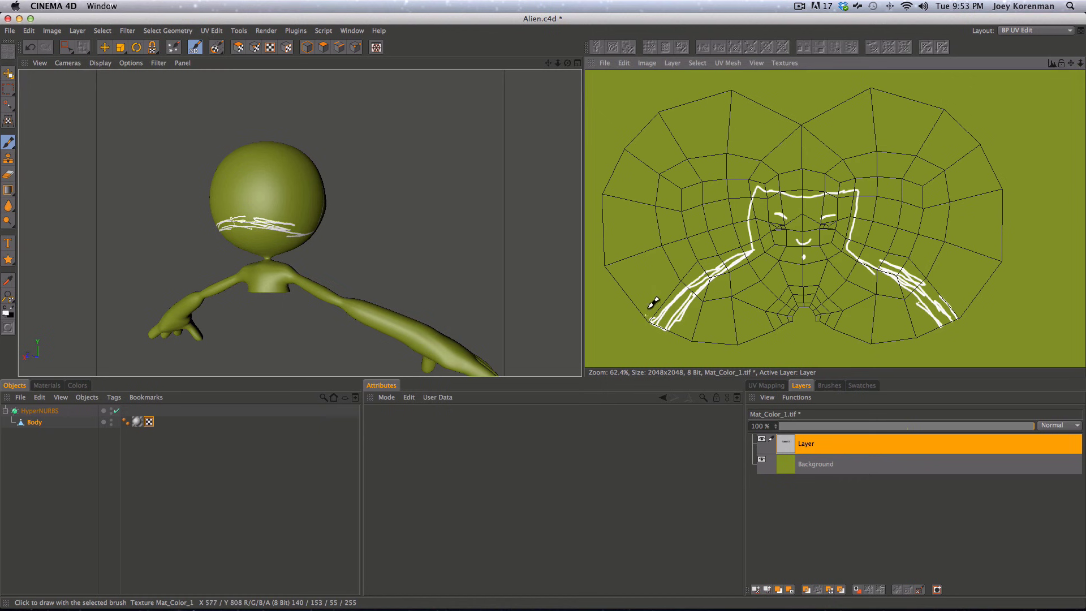
- Paint white hair strokes in the UV view, radiating outward around the face across the head's UV mesh
drag(647, 312, 711, 242)
drag(635, 277, 729, 209)
drag(634, 230, 708, 202)
drag(659, 182, 754, 154)
drag(718, 124, 804, 170)
drag(818, 139, 818, 176)
drag(870, 133, 842, 169)
drag(917, 143, 860, 173)
drag(936, 163, 867, 190)
drag(952, 181, 901, 192)
mouse_move(967, 201)
mouse_down()
mouse_move(885, 220)
mouse_move(900, 237)
mouse_up()
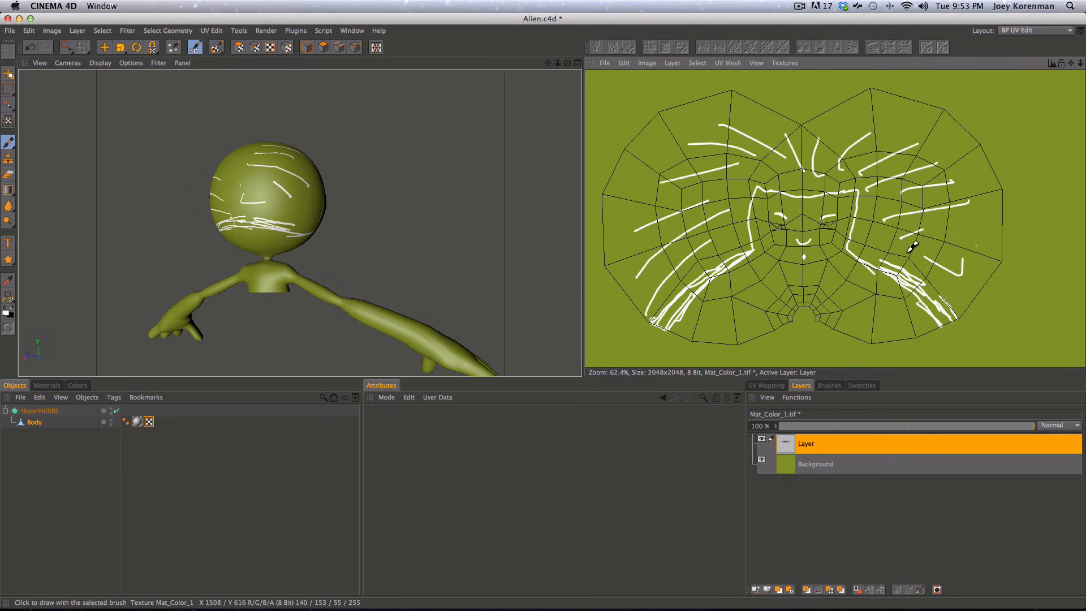
drag(976, 246, 907, 251)
drag(986, 221, 923, 223)
- Paint both of the alien's eyes white on the 3D head
key(3)
mouse_move(300, 223)
mouse_down()
mouse_move(252, 290)
mouse_move(463, 175)
mouse_move(424, 202)
mouse_move(424, 177)
mouse_move(395, 186)
mouse_move(406, 174)
mouse_up()
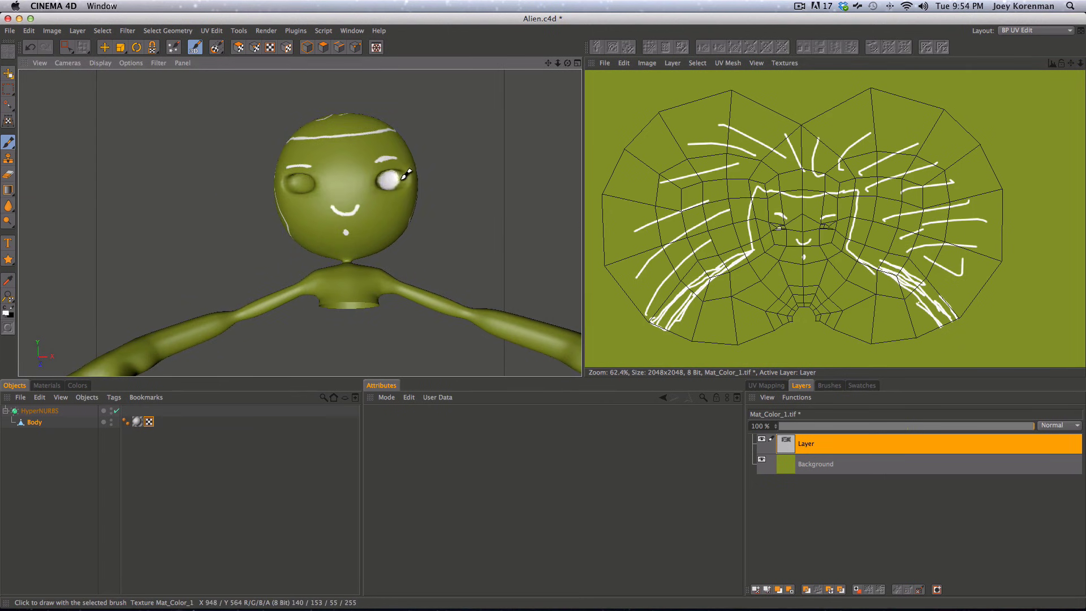
drag(299, 188, 309, 176)
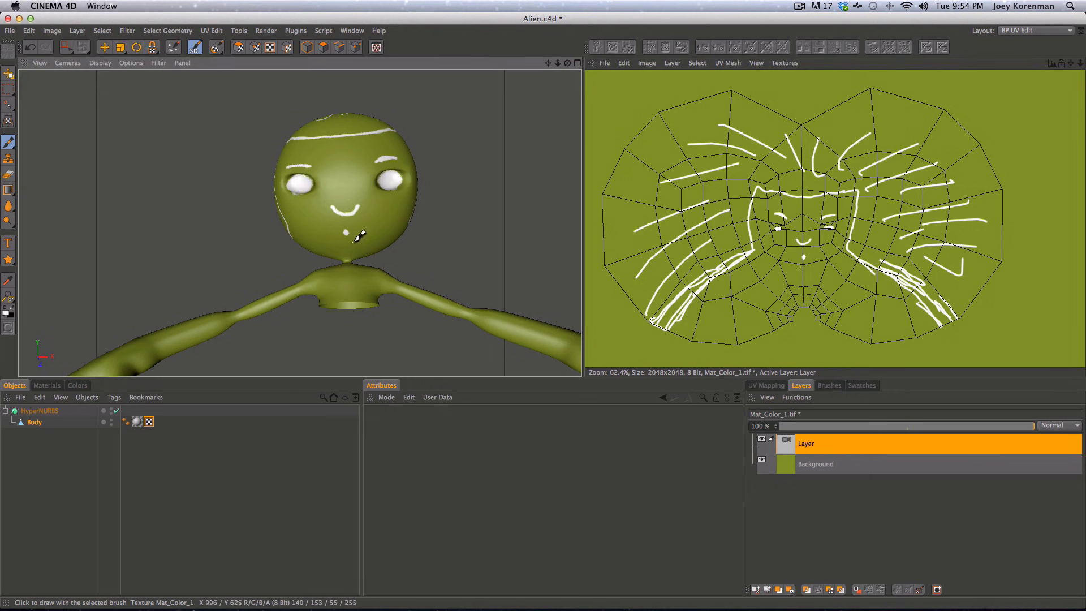
- Paint a white arc around the neck opening of the head's UV mesh to ring the neck
key(2)
drag(340, 238, 359, 255)
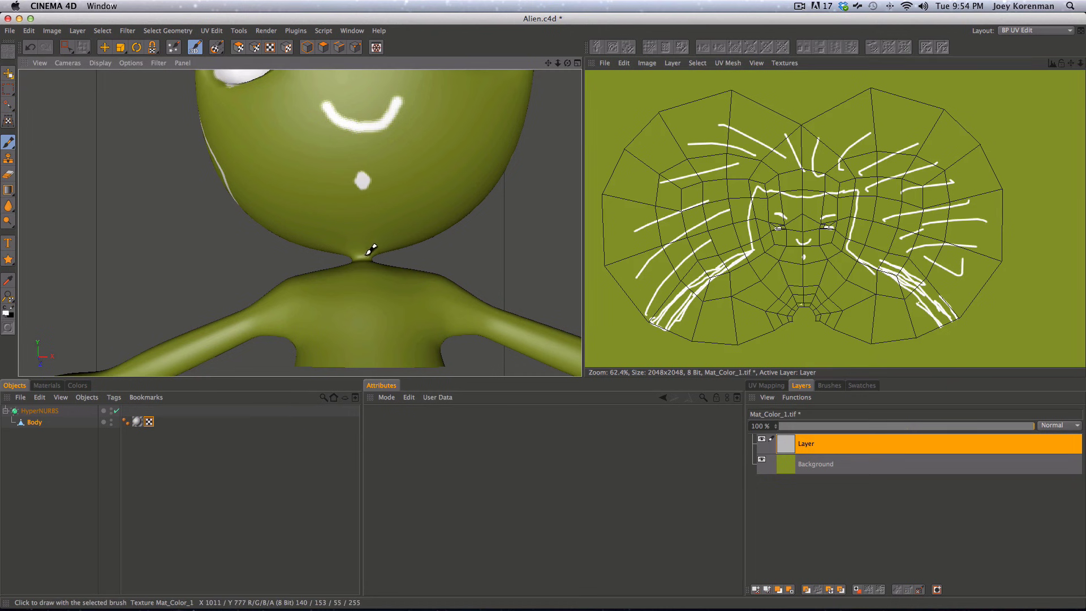
key(2)
mouse_move(355, 258)
mouse_down()
mouse_move(372, 250)
mouse_move(366, 274)
mouse_move(344, 247)
mouse_up()
key(3)
key(2)
drag(812, 320, 896, 303)
key(1)
mouse_move(804, 290)
mouse_down()
mouse_move(802, 264)
mouse_move(860, 209)
mouse_move(832, 209)
mouse_up()
key(2)
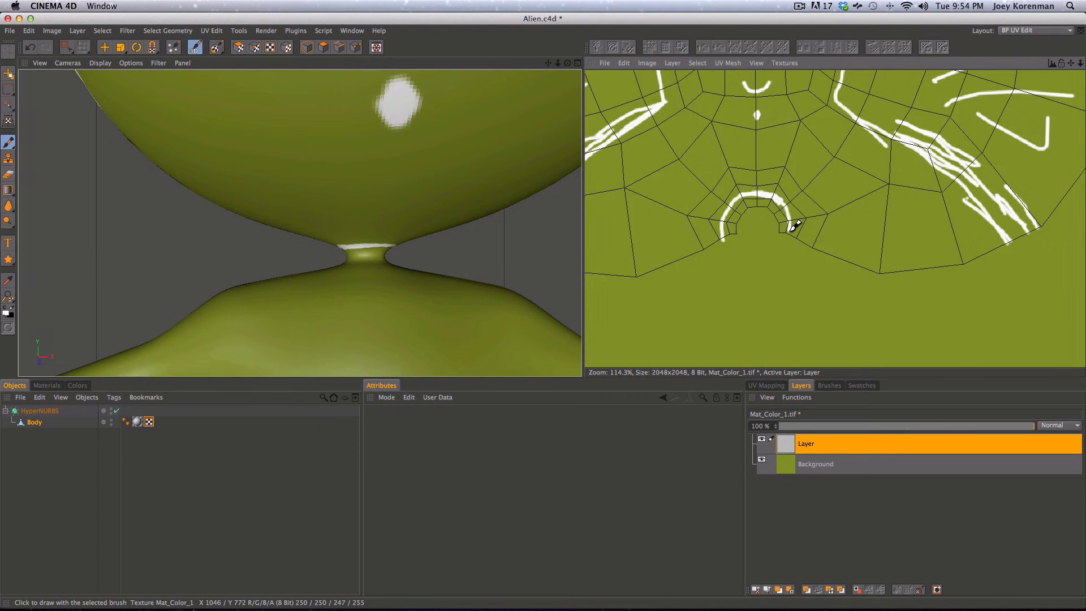
- Locate the Create UV Mesh Layer command among the layer operations without running it
key(2)
drag(815, 180, 677, 304)
key(1)
key(2)
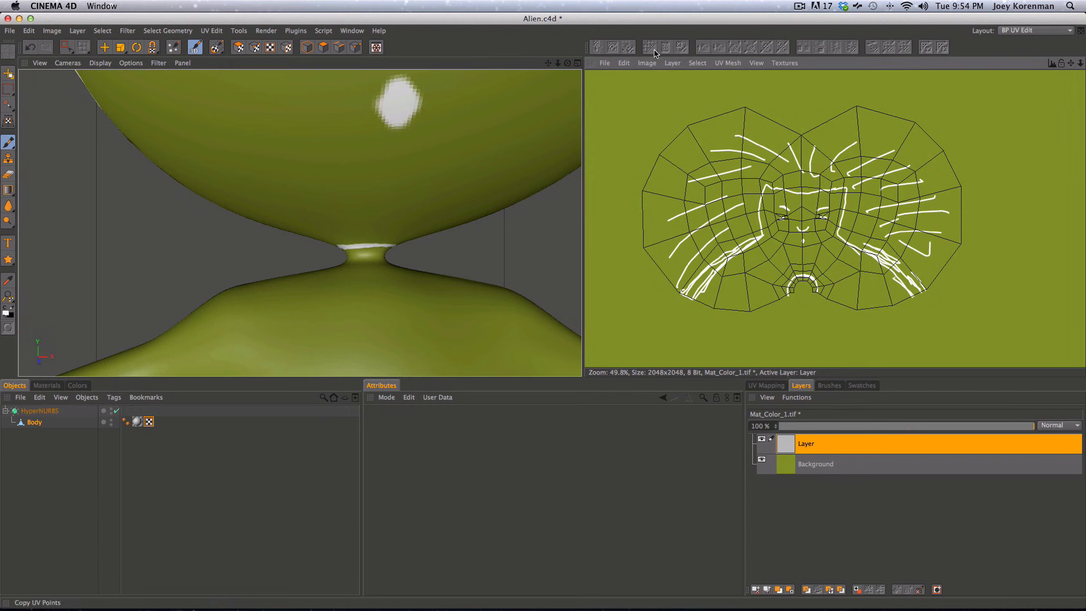
click(672, 64)
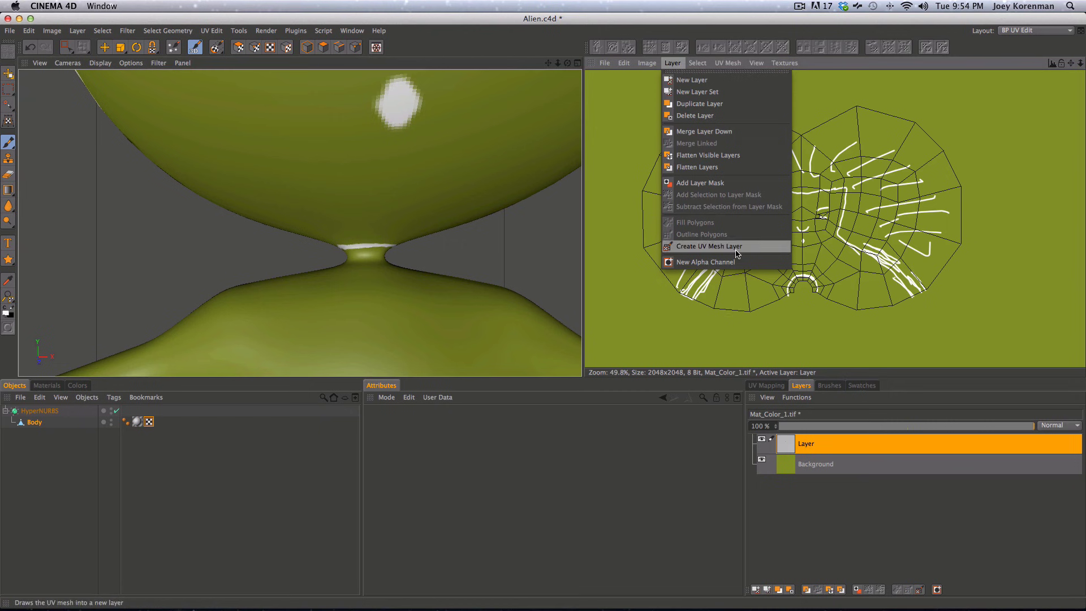
click(703, 530)
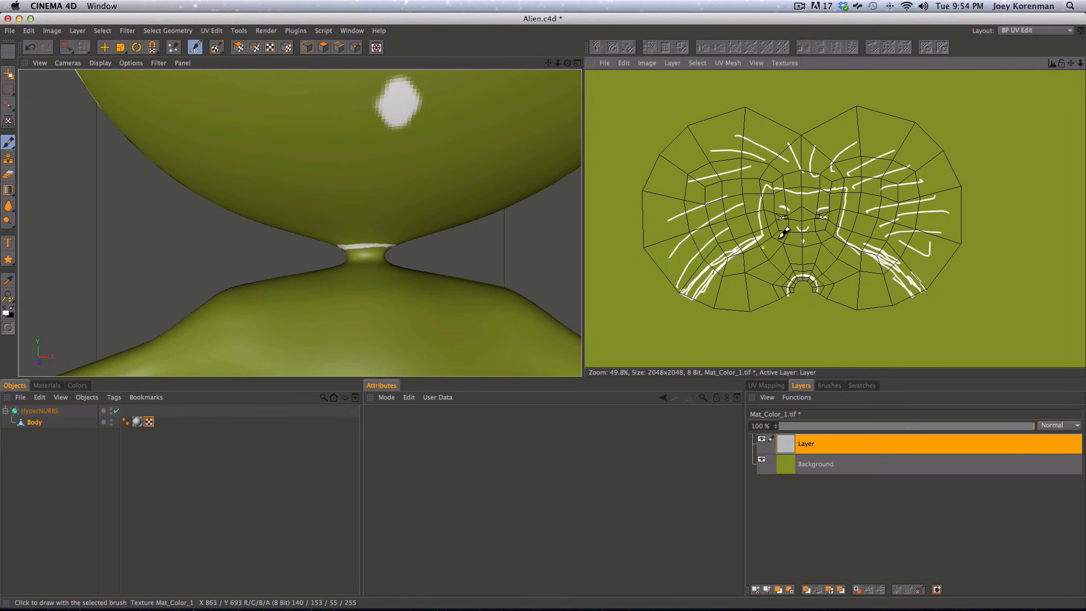
- Review the painted head and its full UV layout, and delete the painted layer above Background
key(2)
drag(843, 272, 795, 220)
key(1)
key(2)
drag(475, 201, 346, 241)
key(1)
key(3)
drag(346, 242, 453, 216)
key(2)
drag(808, 233, 788, 220)
key(1)
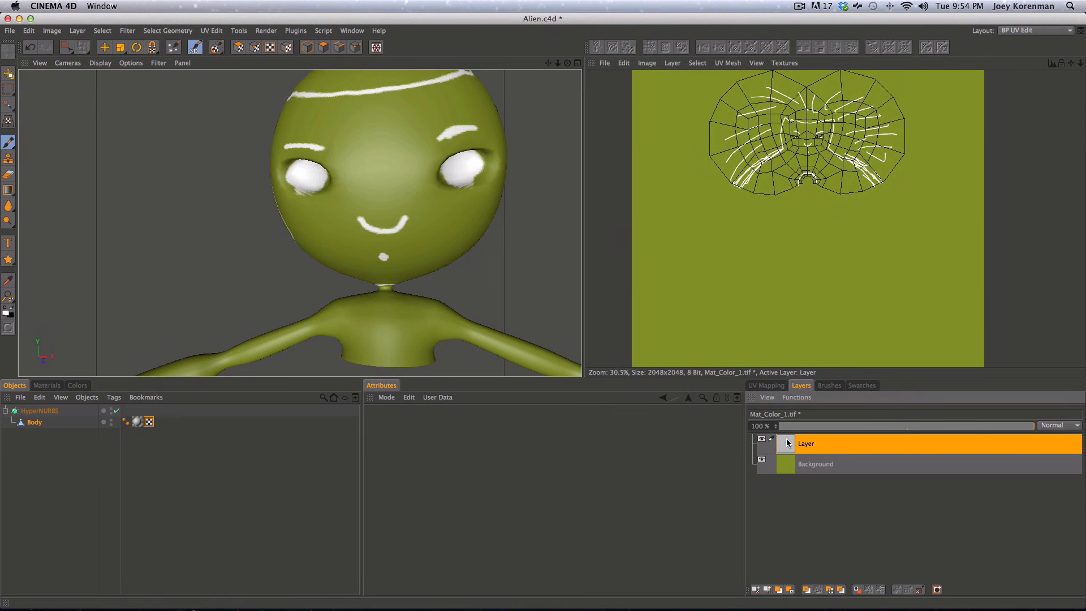
key(BackSpace)
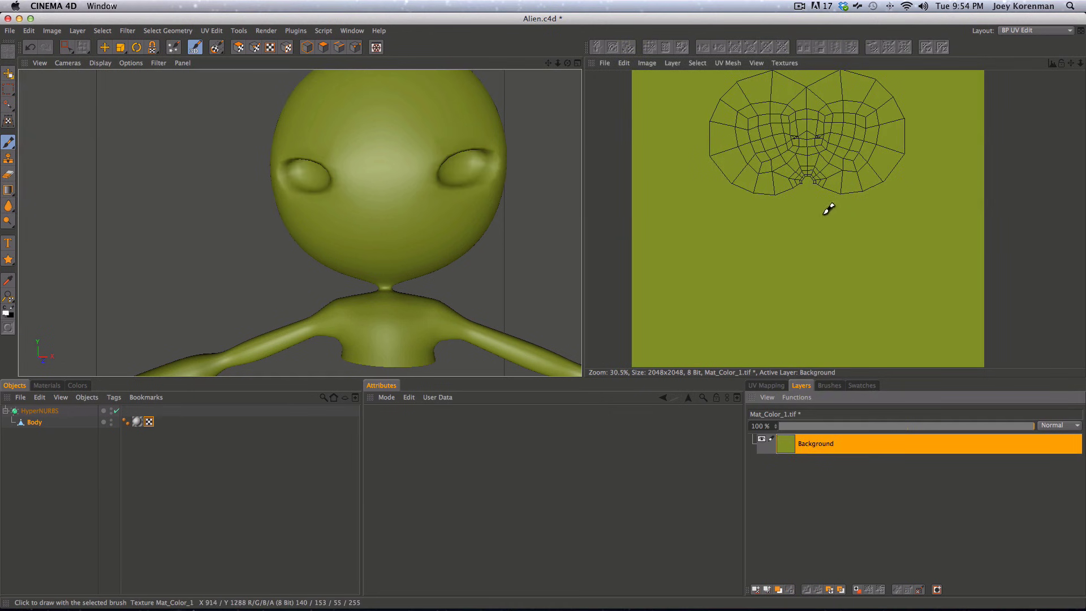
- Turn off HyperNURBS smoothing and select all polygons of the Body mesh
key(2)
mouse_move(826, 206)
mouse_down()
mouse_move(777, 198)
mouse_move(741, 218)
mouse_move(763, 240)
mouse_move(730, 271)
mouse_move(751, 250)
mouse_move(748, 261)
mouse_up()
key(1)
key(2)
key(1)
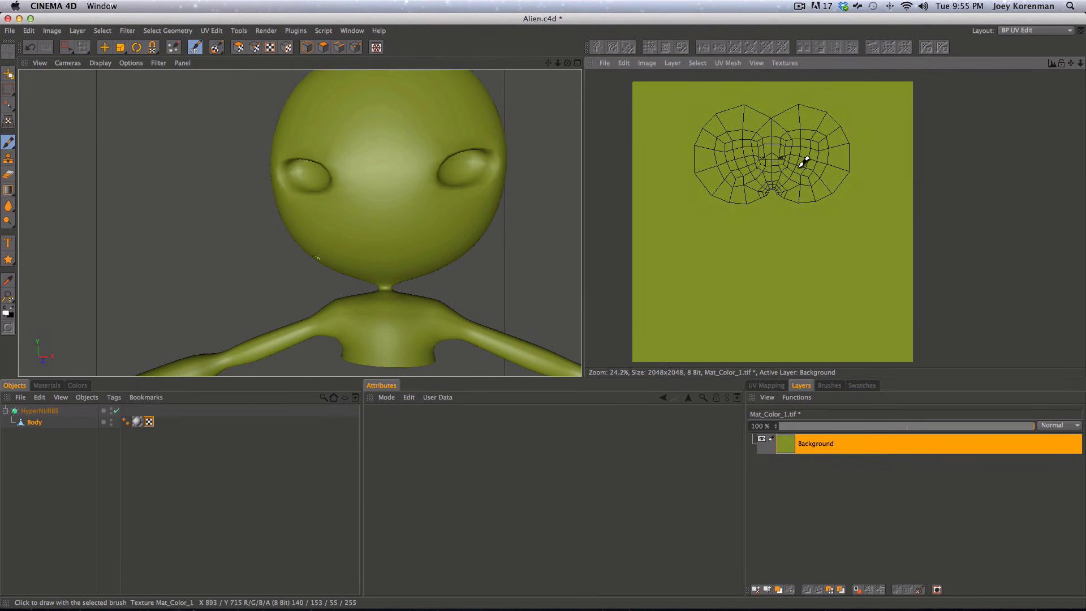
key(Escape)
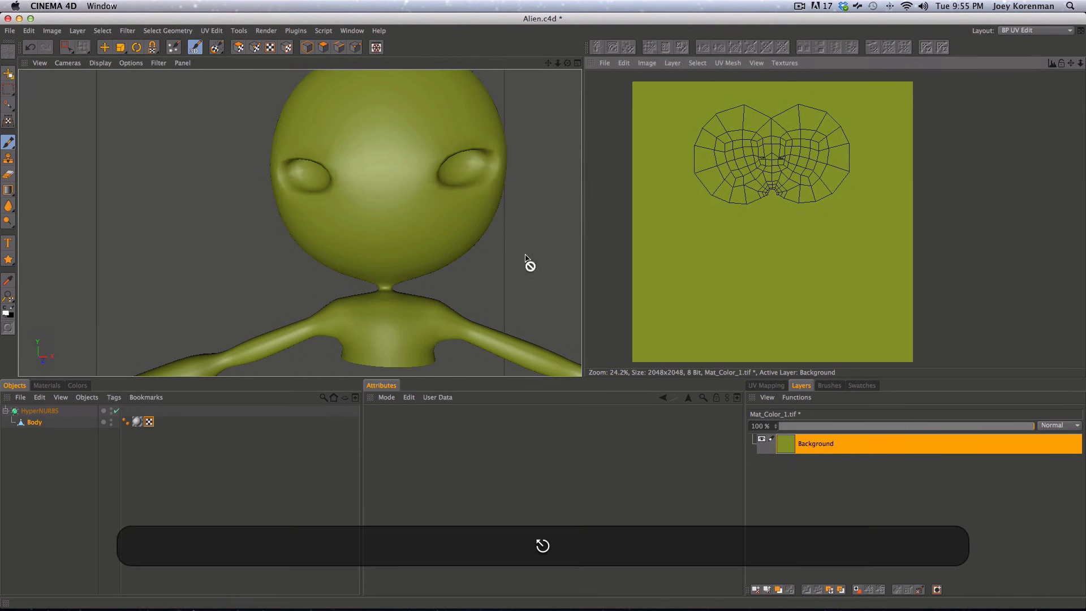
key(1)
right_drag(405, 326, 387, 336)
drag(388, 336, 340, 241)
key(2)
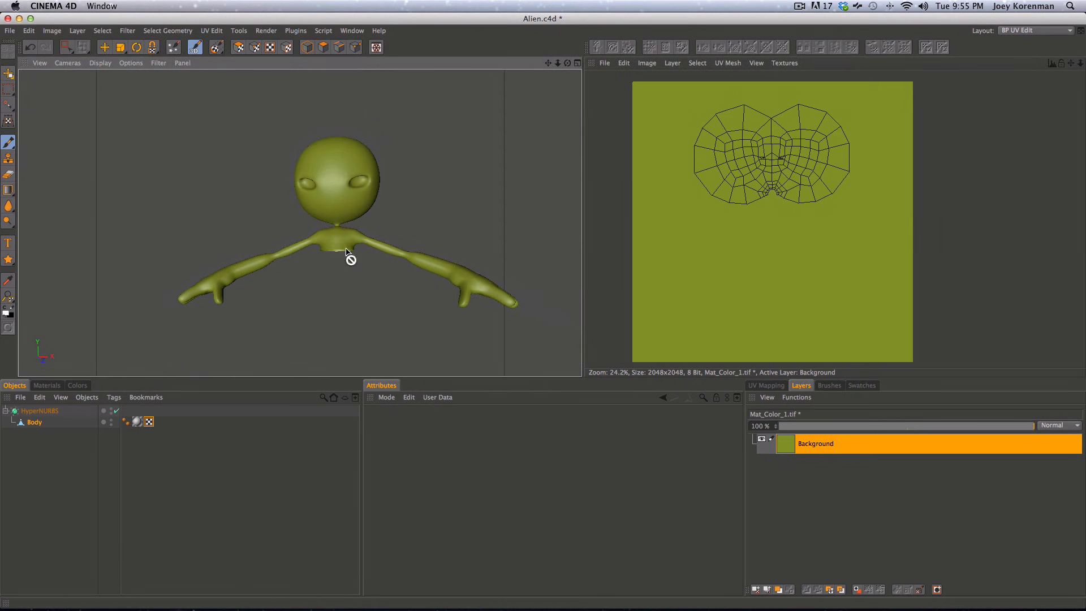
click(324, 48)
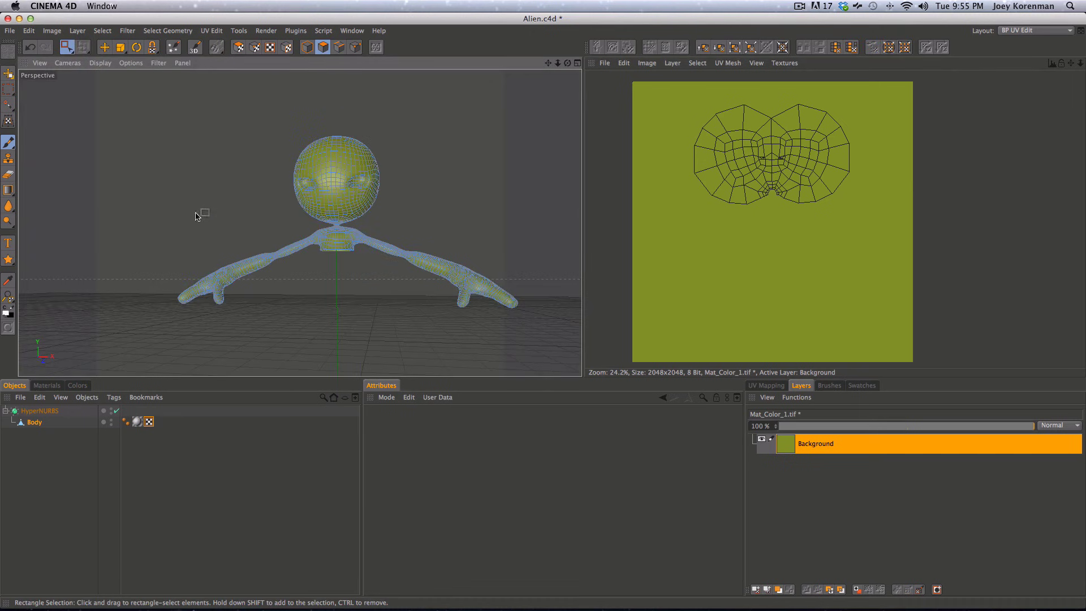
key(q)
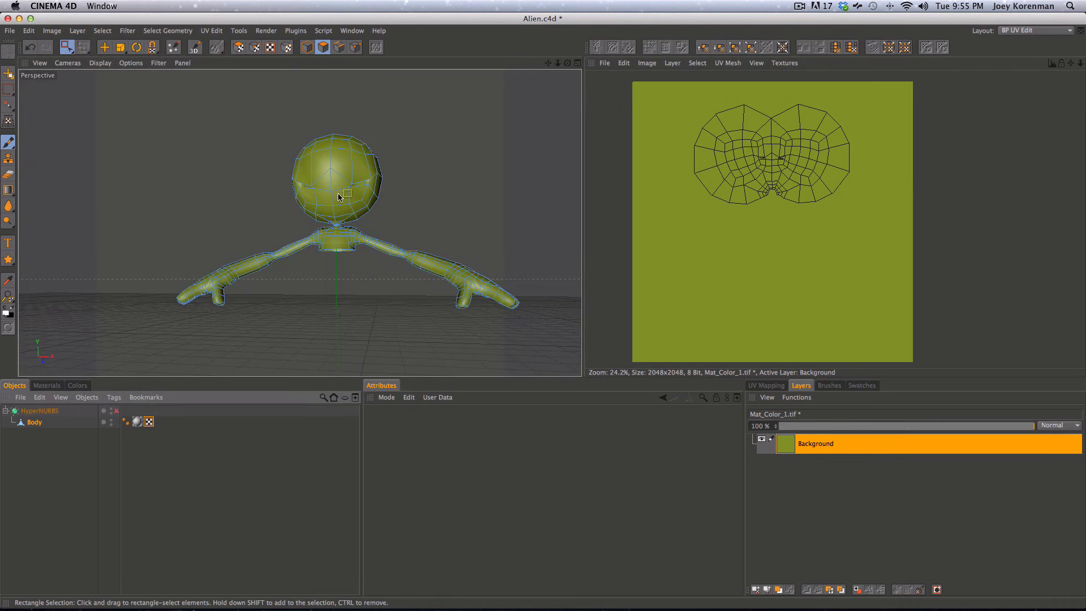
key(super+a)
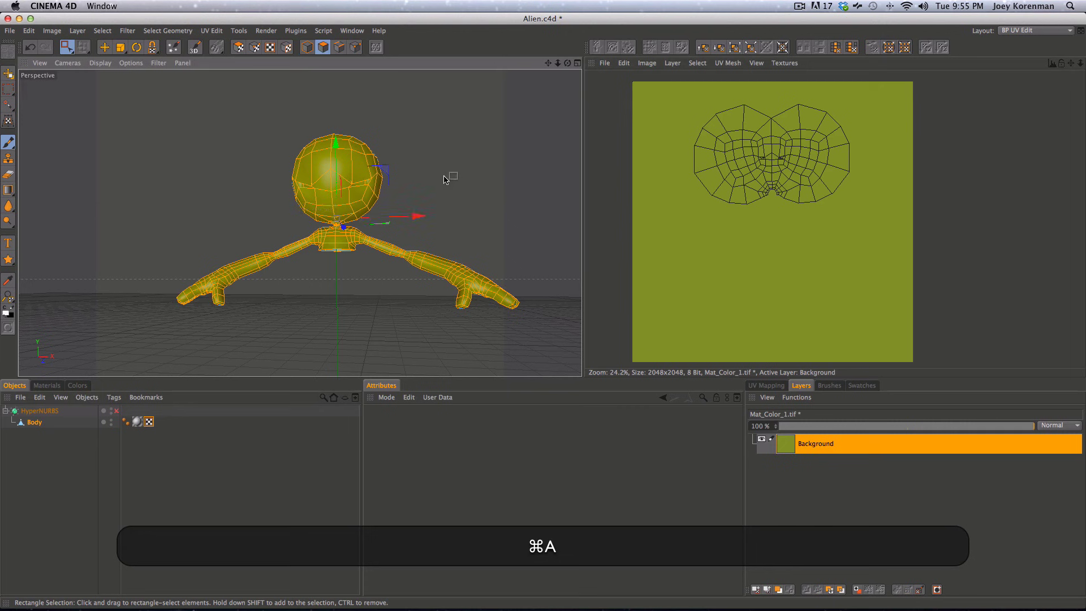
- Switch to UV polygon editing and deselect the head's UV island, keeping the torso and arms selected
key(3)
drag(448, 175, 370, 193)
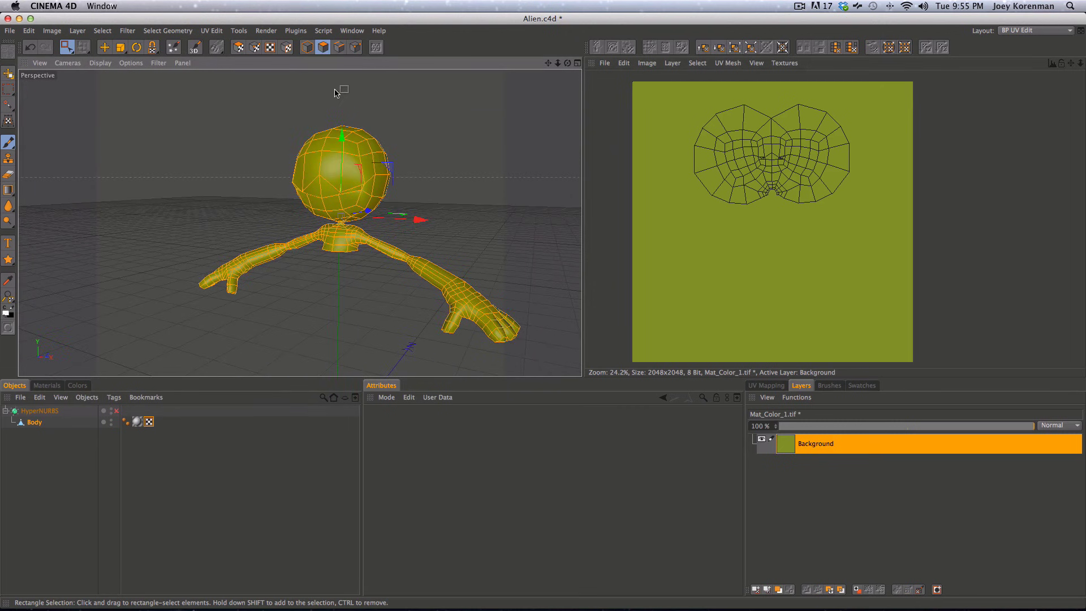
click(238, 48)
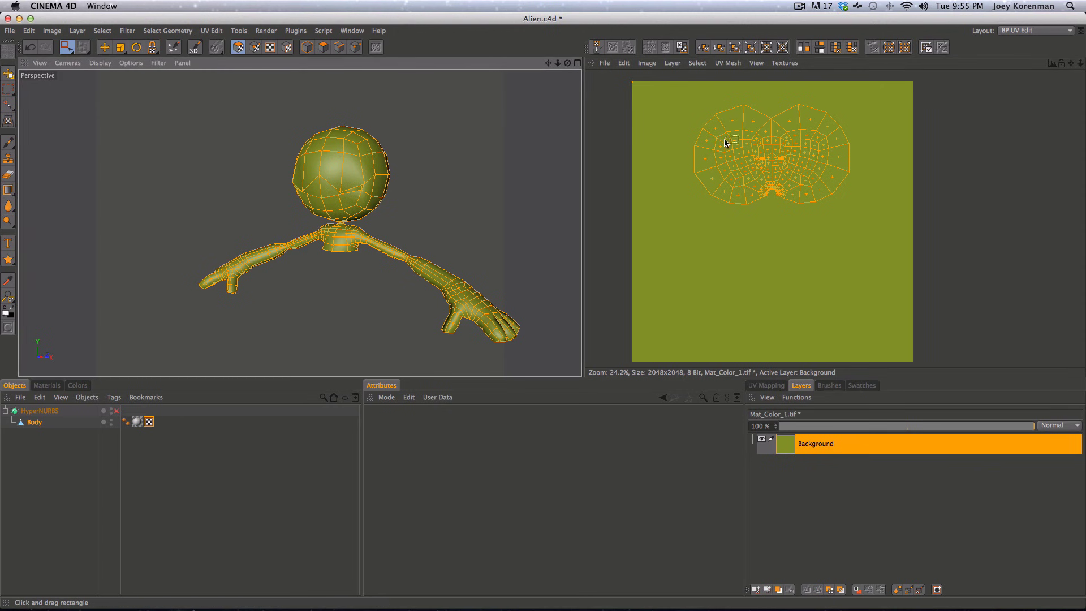
key(super)
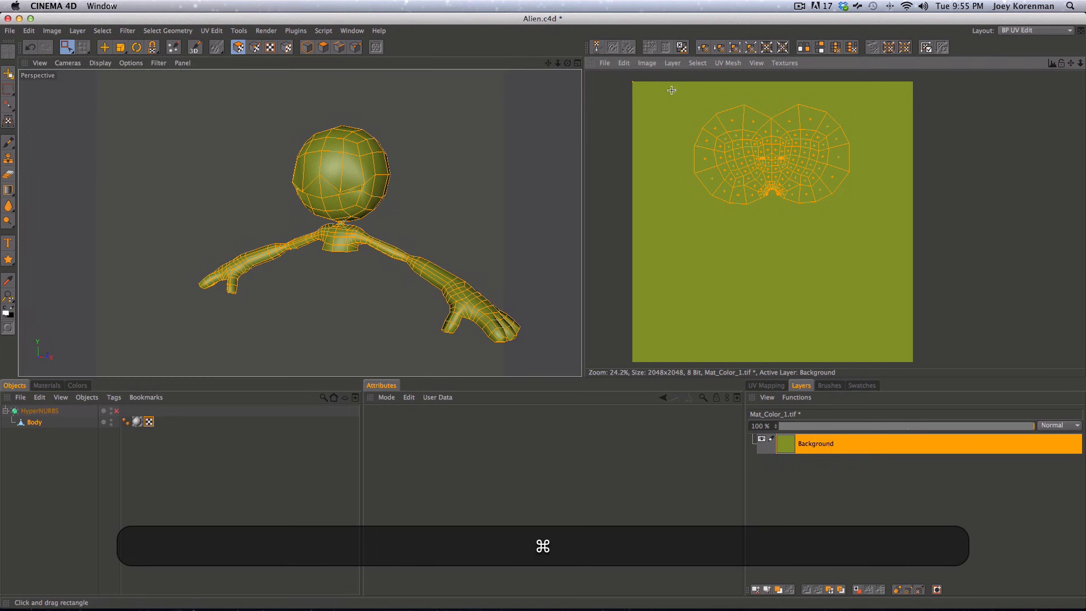
super+drag(669, 88, 877, 209)
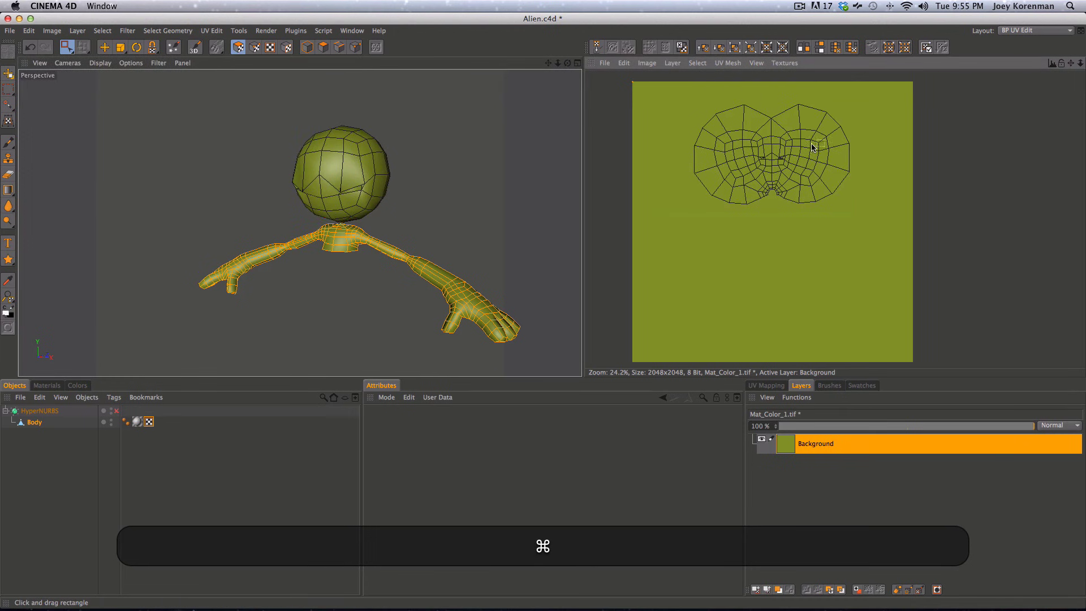
key(3)
mouse_move(362, 223)
mouse_down()
mouse_move(214, 191)
mouse_move(453, 259)
mouse_move(226, 177)
mouse_move(190, 195)
mouse_move(461, 171)
mouse_move(345, 271)
mouse_up()
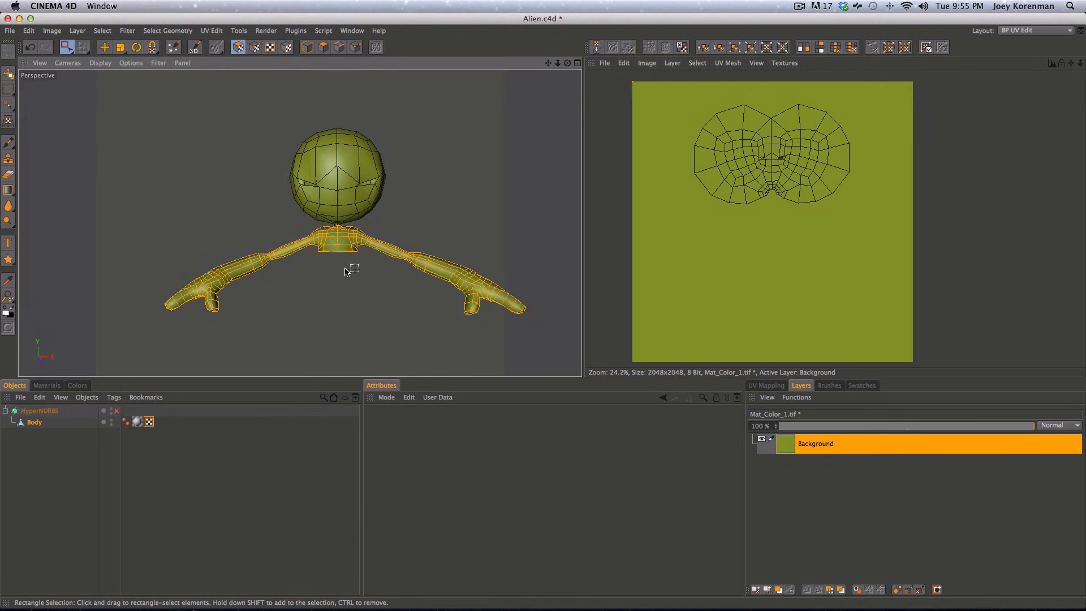
- Show the four-view layout and frame the torso and arms in the Top and Front views
click(577, 64)
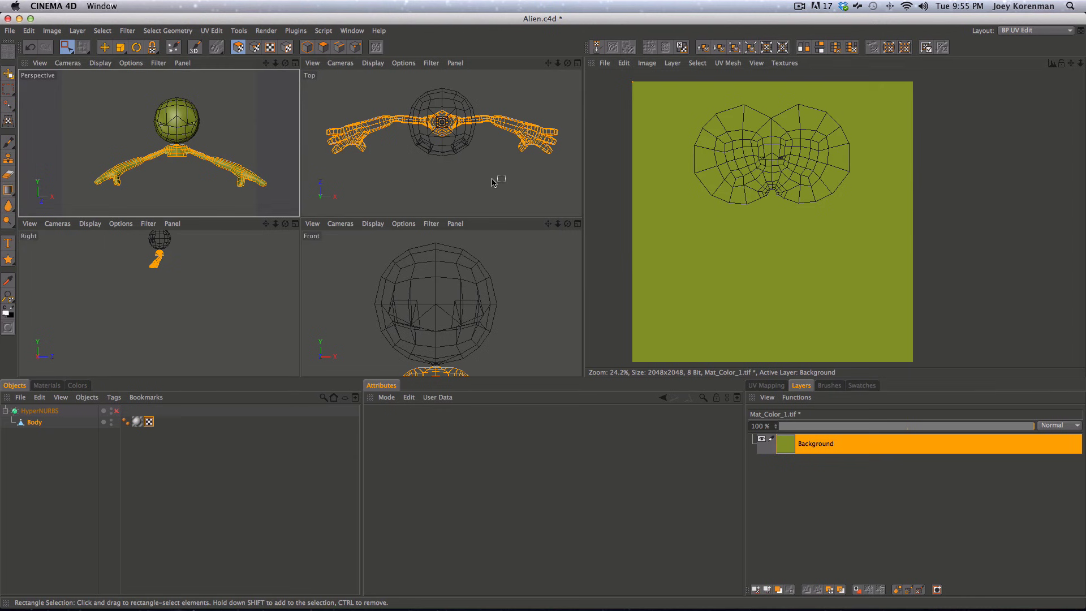
key(2)
drag(352, 159, 490, 197)
key(1)
key(2)
drag(499, 141, 404, 177)
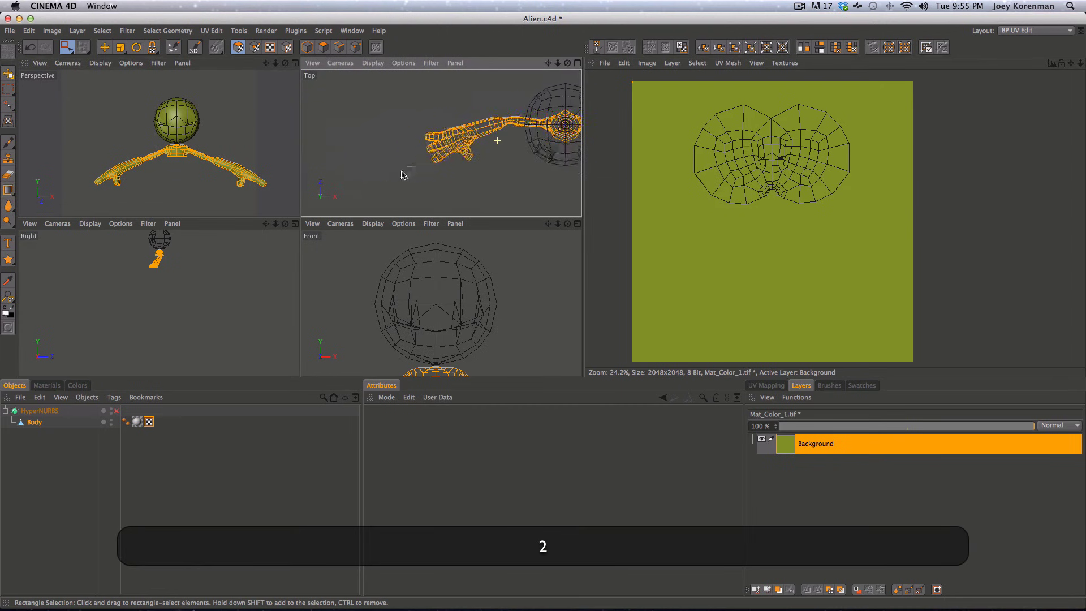
key(1)
drag(438, 338, 443, 235)
key(2)
drag(480, 274, 419, 301)
key(2)
key(2)
drag(441, 177, 442, 144)
key(1)
key(2)
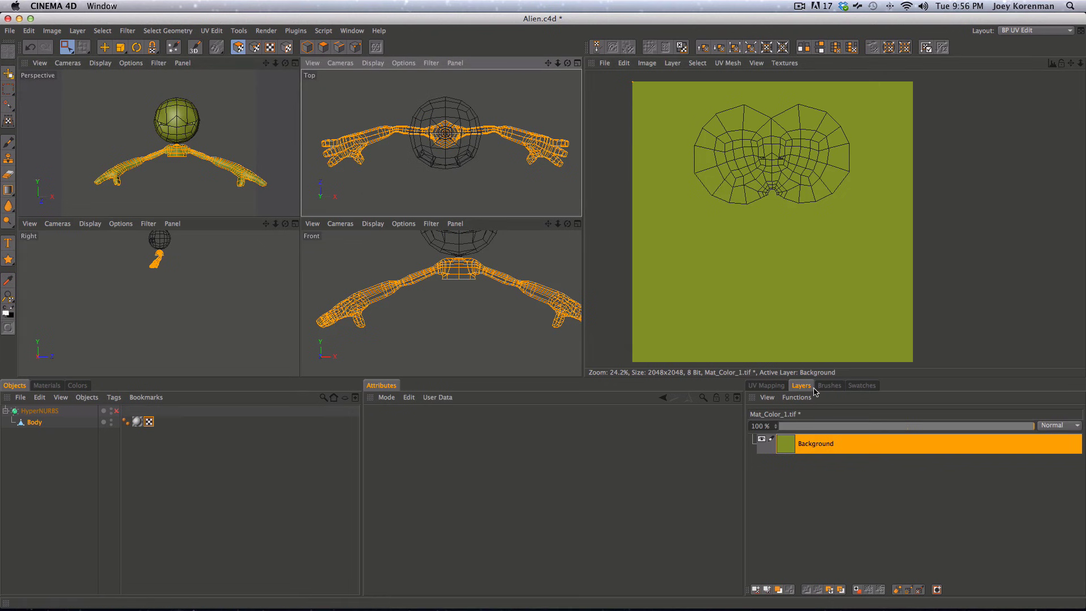
- Apply a Frontal UV projection to the selected torso and arms from the Top view
click(764, 385)
click(886, 409)
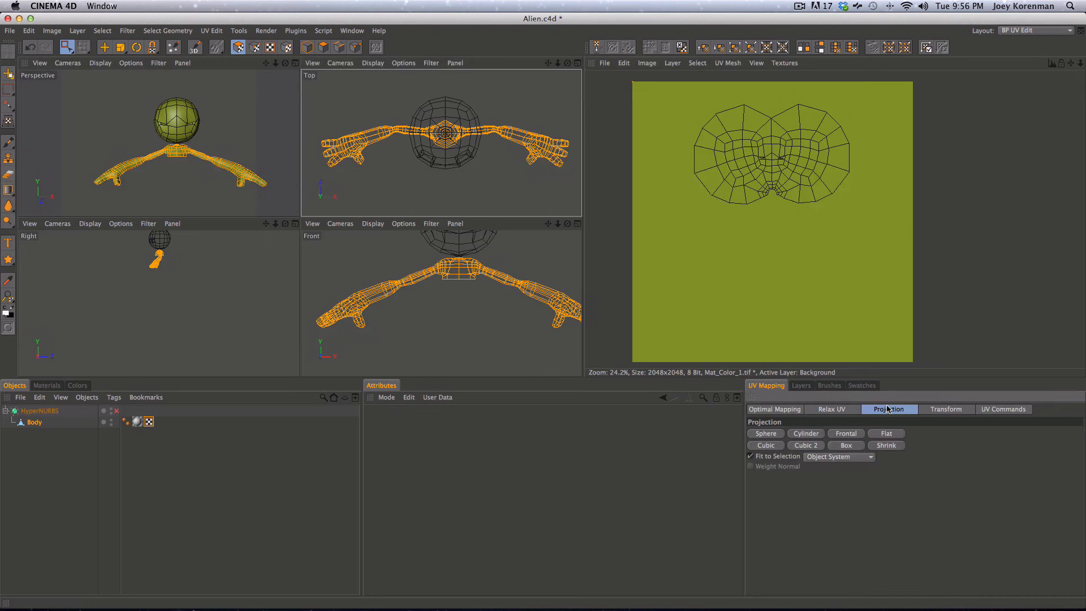
click(846, 434)
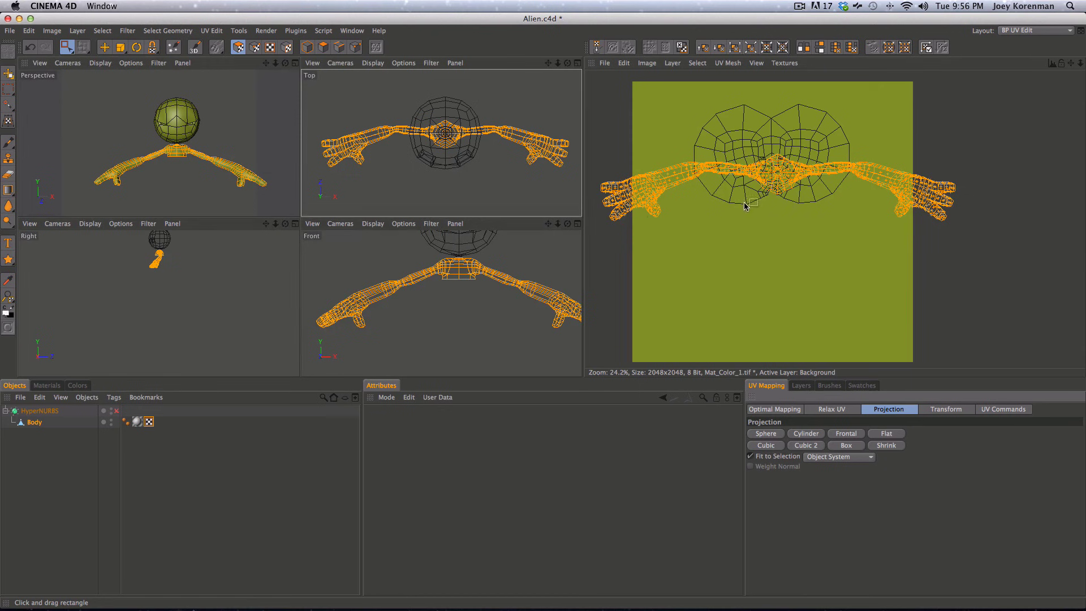
- Move the projected torso and arm UVs below the head's UV island
key(4)
drag(777, 211, 740, 303)
key(4)
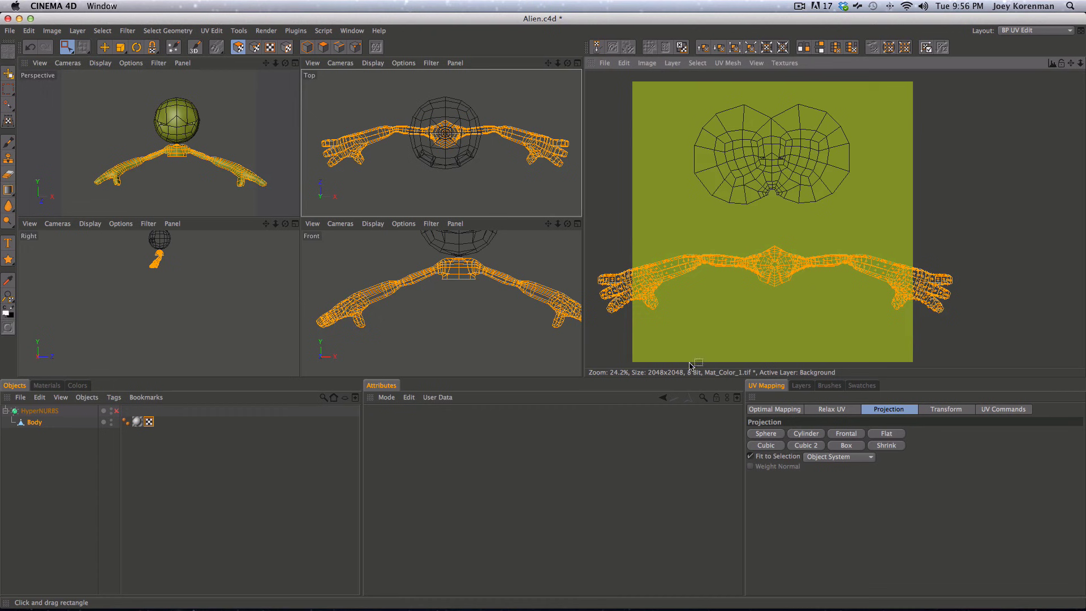
drag(725, 321, 823, 270)
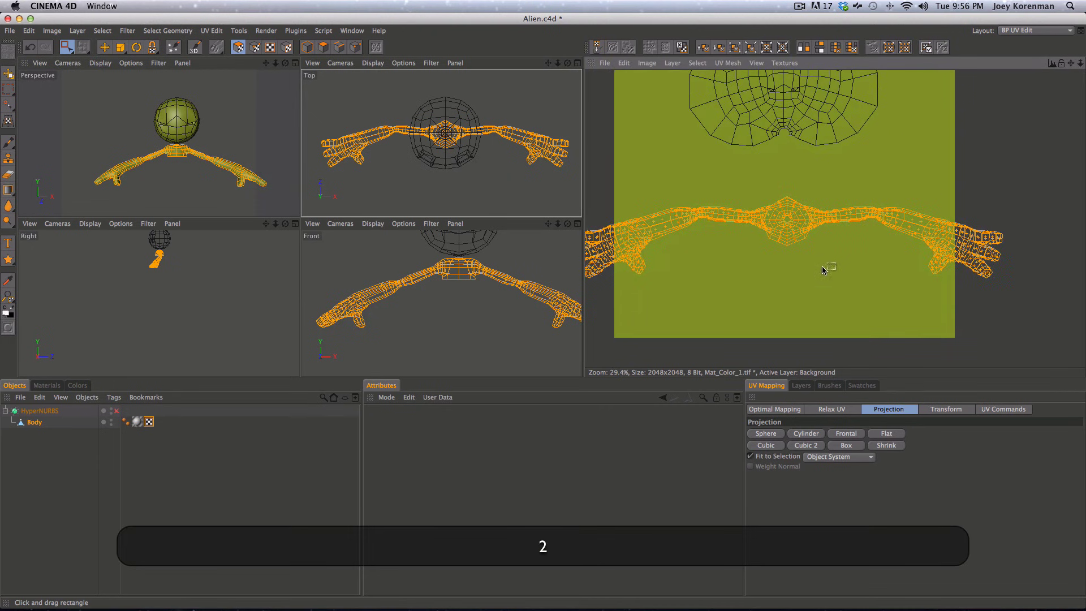
- Show the Perspective view on its own and switch to edge editing for the Body mesh
key(1)
drag(672, 262, 697, 252)
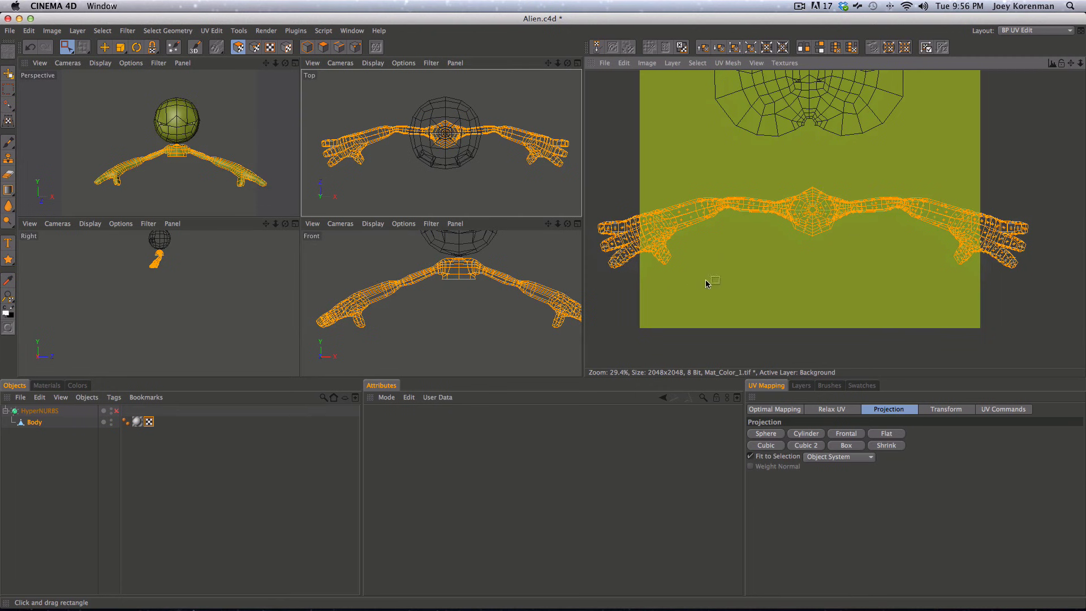
click(294, 64)
click(339, 46)
- Path-select the centre edges down the torso's back, from the base of the neck to the open lower rim
key(3)
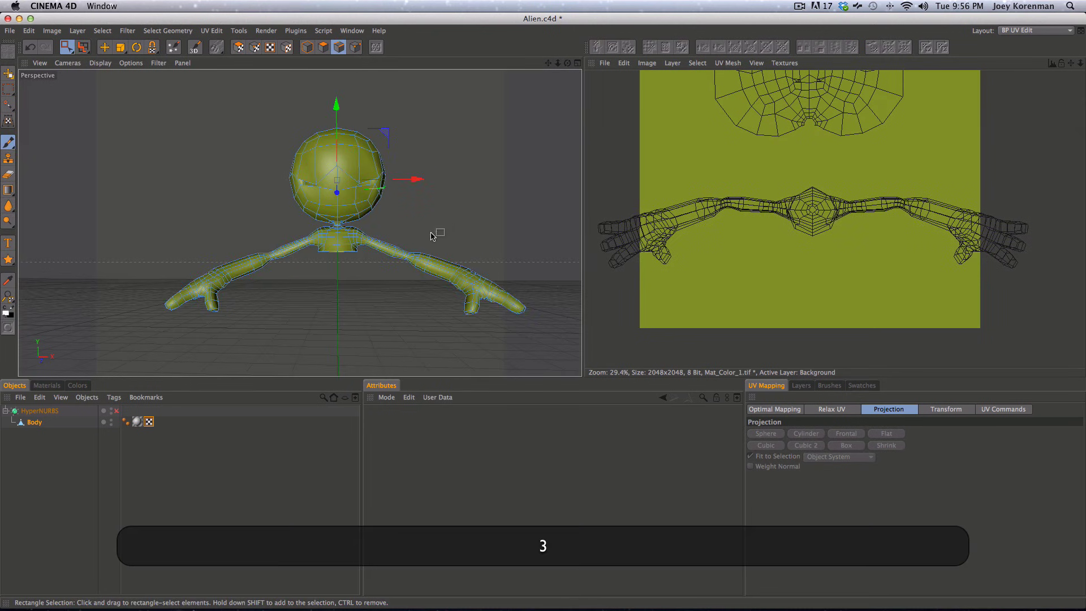
drag(436, 234, 151, 308)
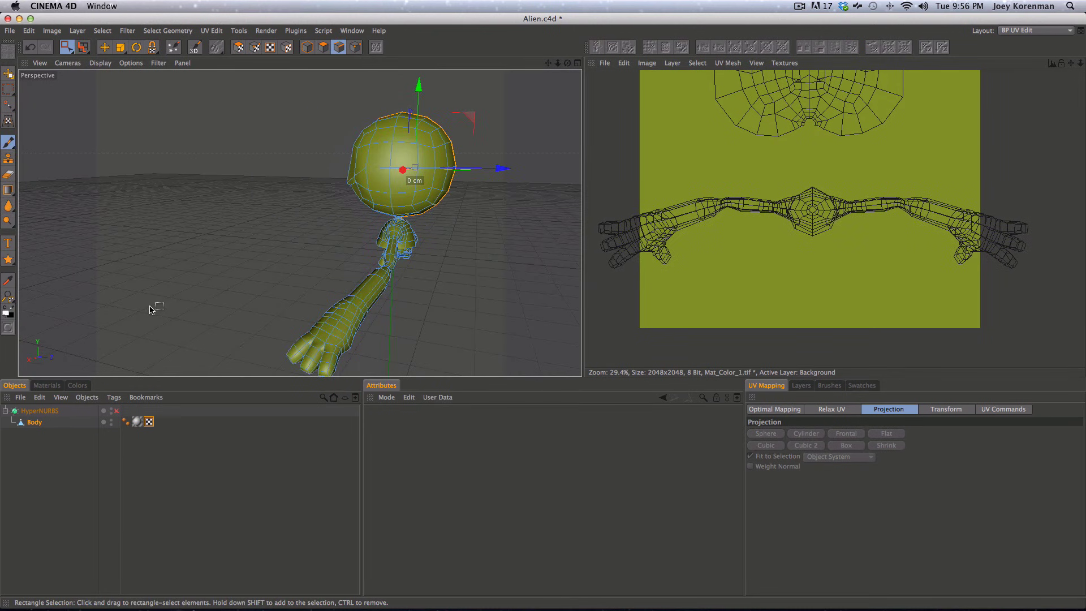
key(3)
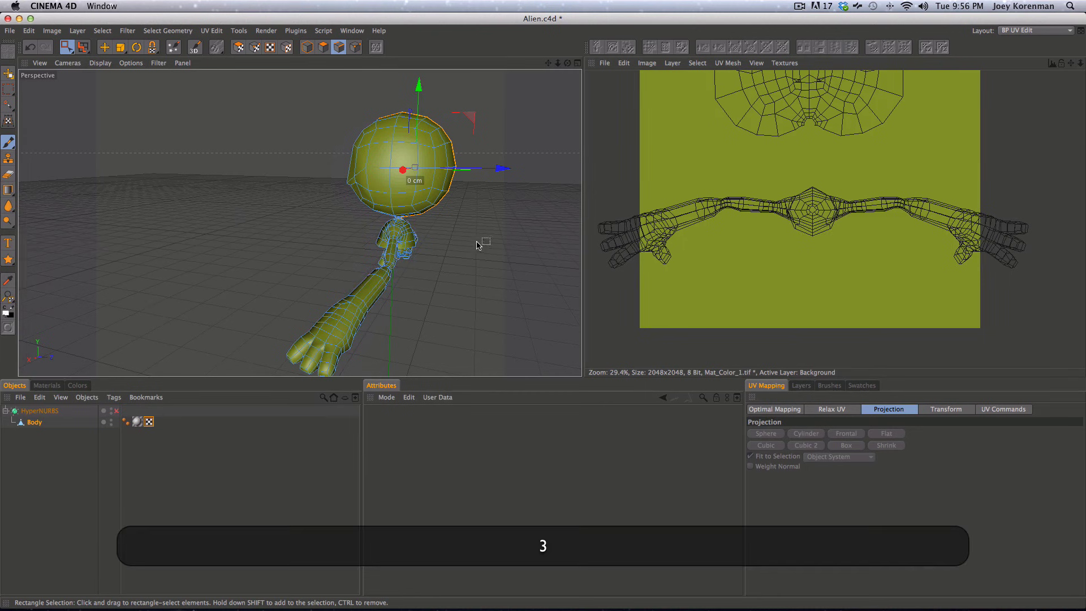
drag(478, 242, 367, 243)
key(2)
drag(488, 267, 525, 244)
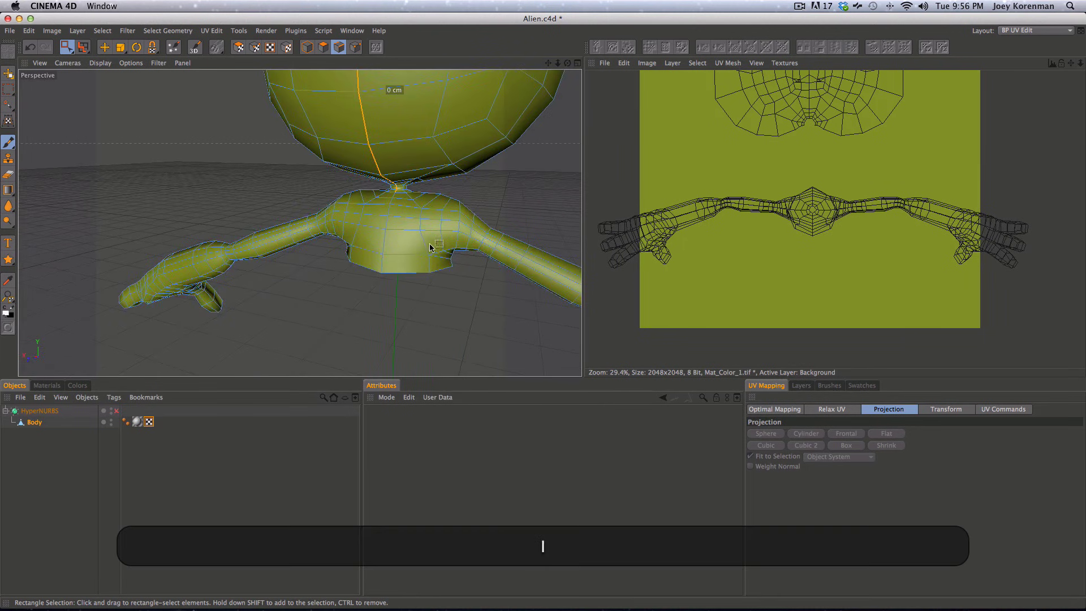
key(3)
drag(386, 266, 486, 270)
key(1)
drag(377, 216, 338, 239)
drag(328, 238, 334, 245)
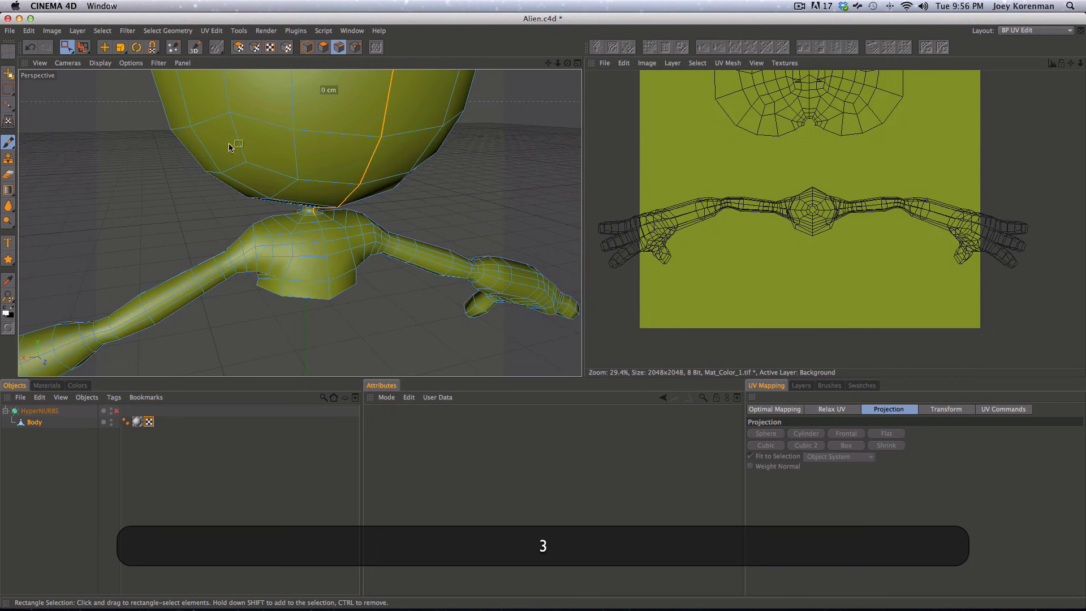
click(83, 47)
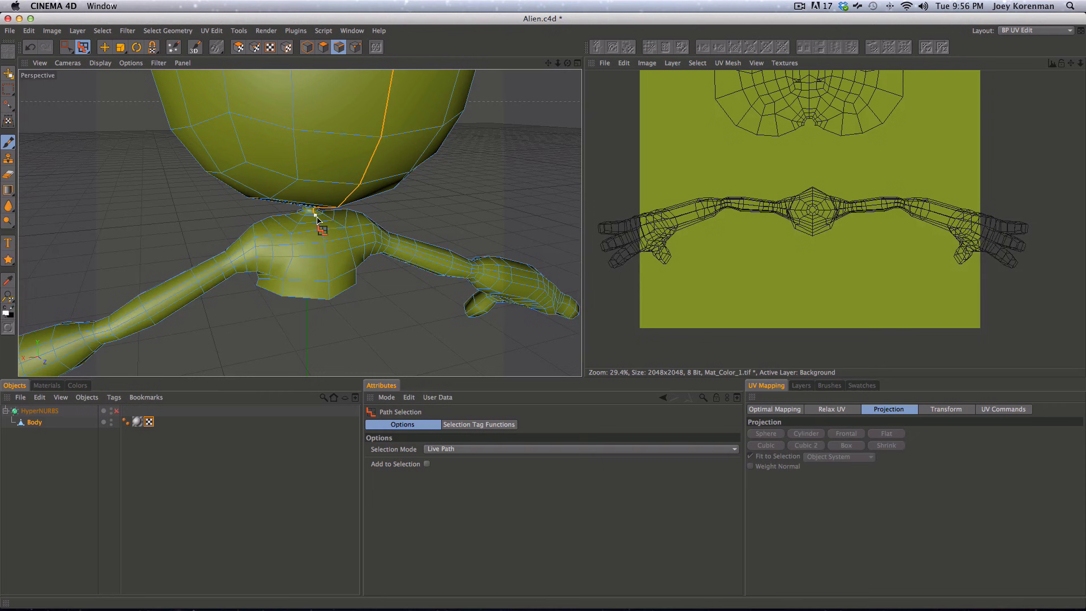
shift+drag(316, 217, 330, 298)
drag(317, 217, 333, 295)
- Extend the selected back seam upward along the neck towards the head
key(3)
mouse_move(340, 247)
mouse_down()
mouse_move(327, 244)
mouse_move(355, 236)
mouse_up()
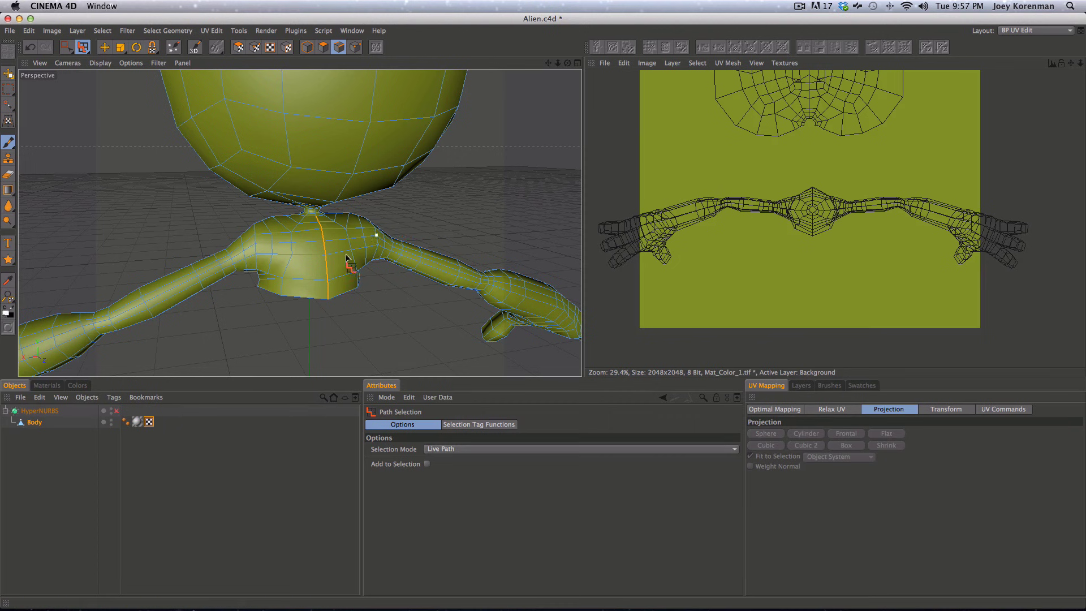
alt+drag(336, 281, 302, 219)
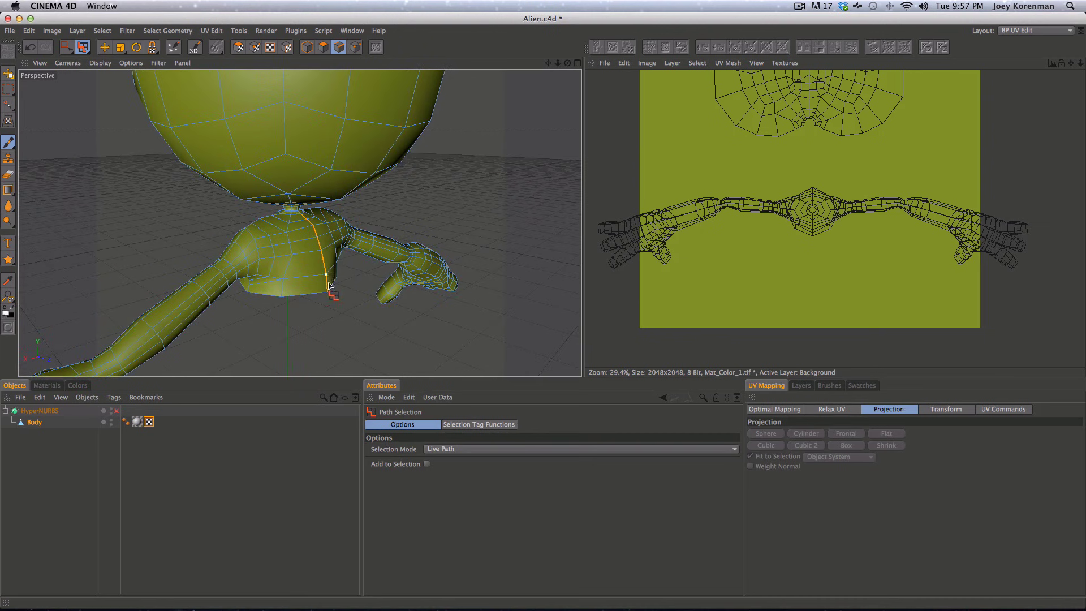
key(2)
drag(303, 217, 277, 221)
key(3)
key(shift)
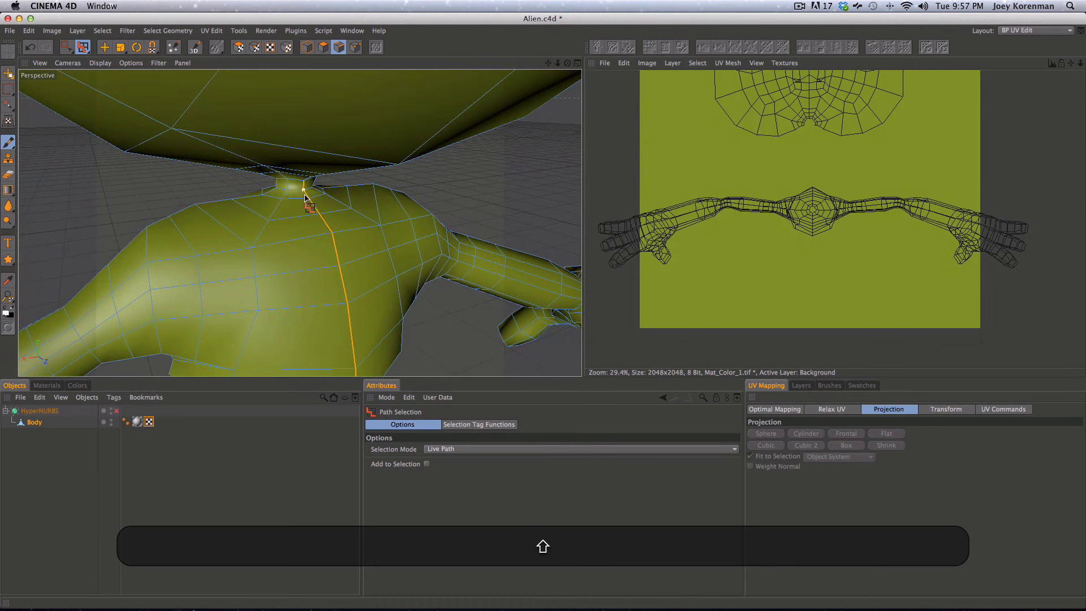
- Examine the shoulder, arm, thumb and fingers from several angles to plan the course of the arm seam
key(3)
drag(331, 263, 316, 283)
key(2)
key(1)
drag(334, 306, 317, 260)
key(3)
key(2)
drag(296, 233, 390, 216)
key(1)
key(3)
drag(262, 259, 295, 390)
key(1)
drag(162, 268, 136, 253)
key(3)
key(3)
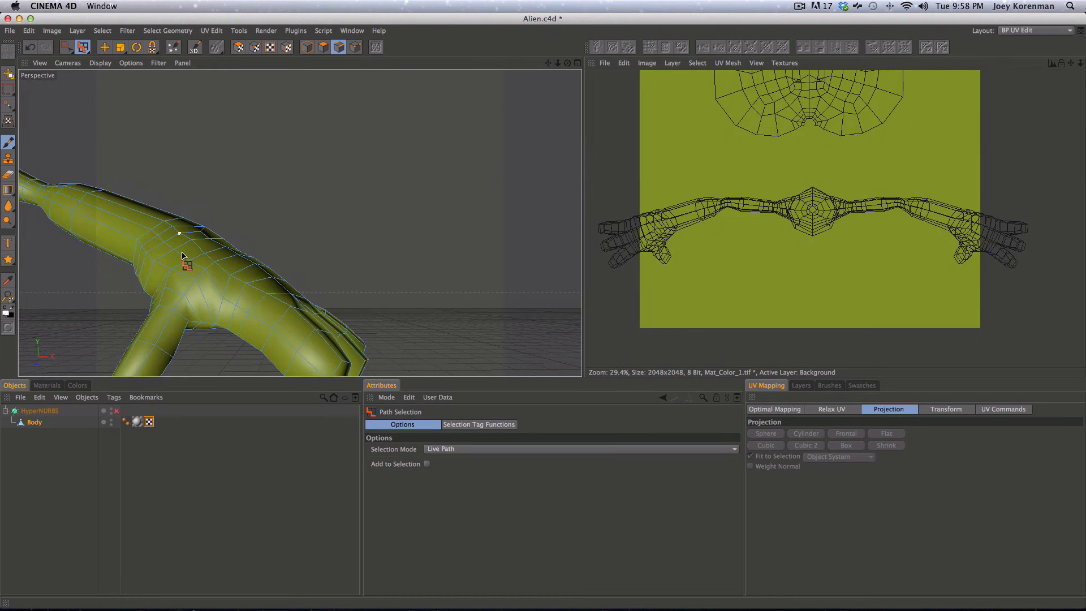
alt+drag(291, 245, 238, 224)
key(3)
drag(273, 283, 330, 246)
key(2)
key(3)
drag(223, 314, 333, 266)
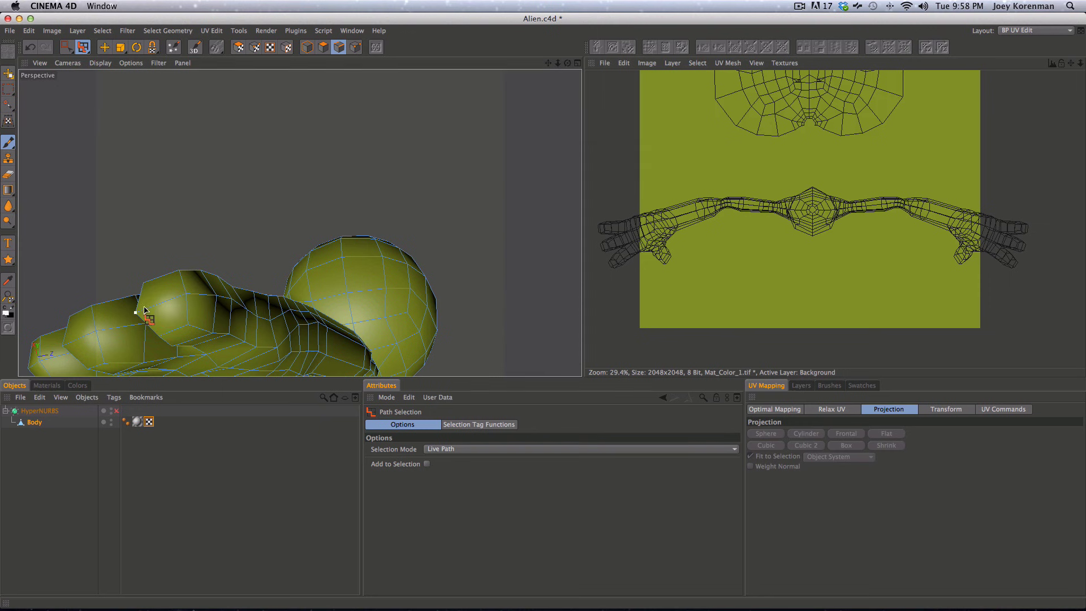
- Undo the last change and examine the fingertips and the side of the hand
key(super+z)
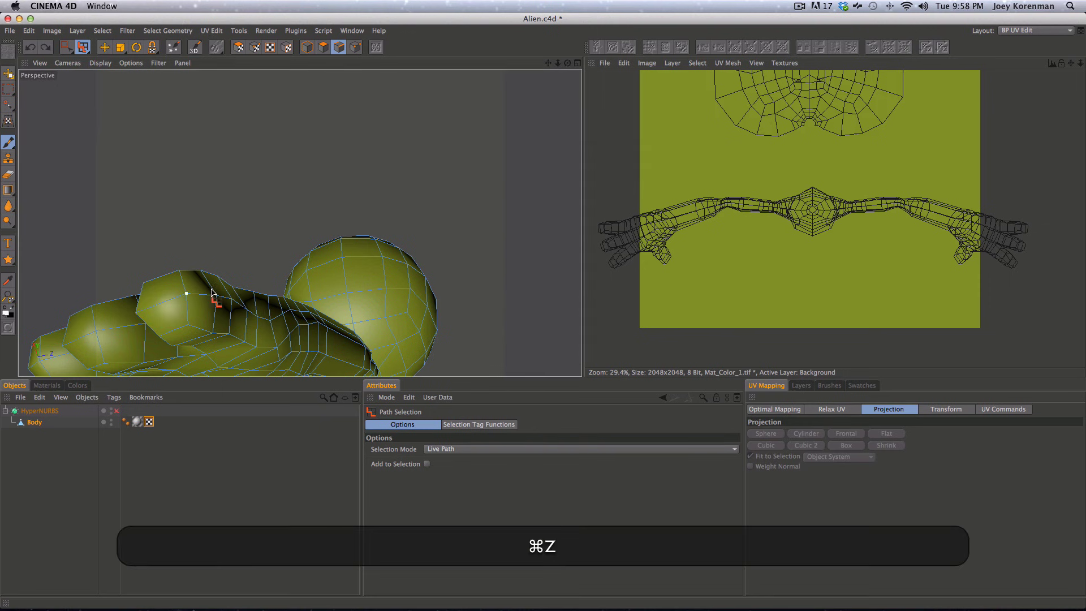
key(3)
drag(338, 257, 220, 333)
key(1)
drag(300, 223, 390, 191)
key(3)
drag(247, 310, 323, 275)
key(2)
key(3)
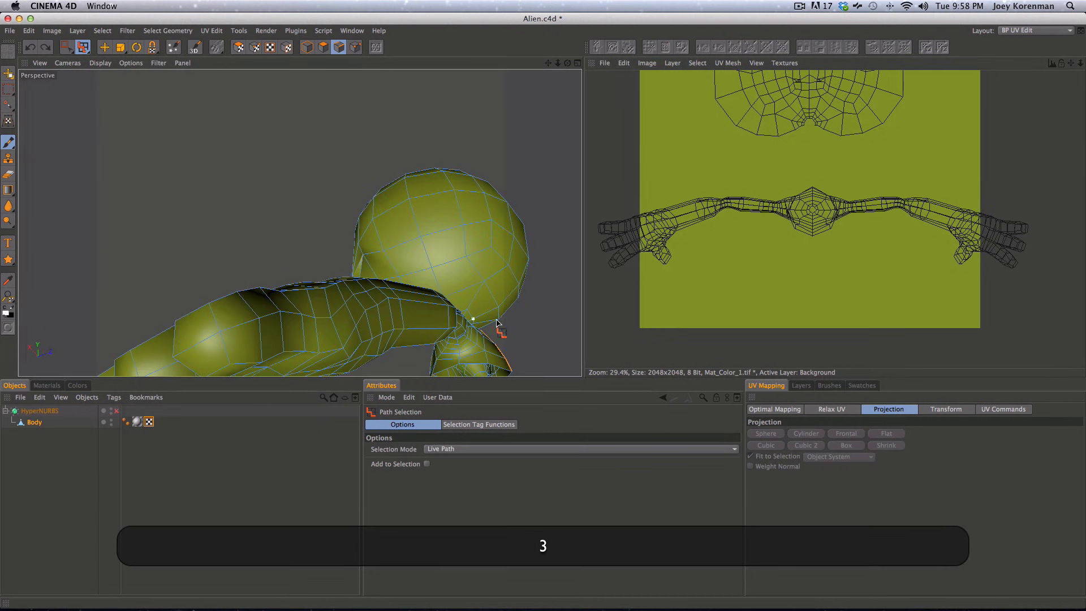
- Add the edge path along the back of the first arm, between the torso's centre seam and the hand
mouse_move(222, 328)
shift+mouse_down()
mouse_move(389, 291)
mouse_move(305, 351)
mouse_move(395, 296)
mouse_move(560, 224)
mouse_move(444, 257)
mouse_move(331, 307)
mouse_move(546, 221)
mouse_move(394, 268)
mouse_move(444, 266)
shift+mouse_up()
key(3)
key(shift+super+z)
key(1)
key(1)
key(1)
shift+drag(316, 302, 475, 232)
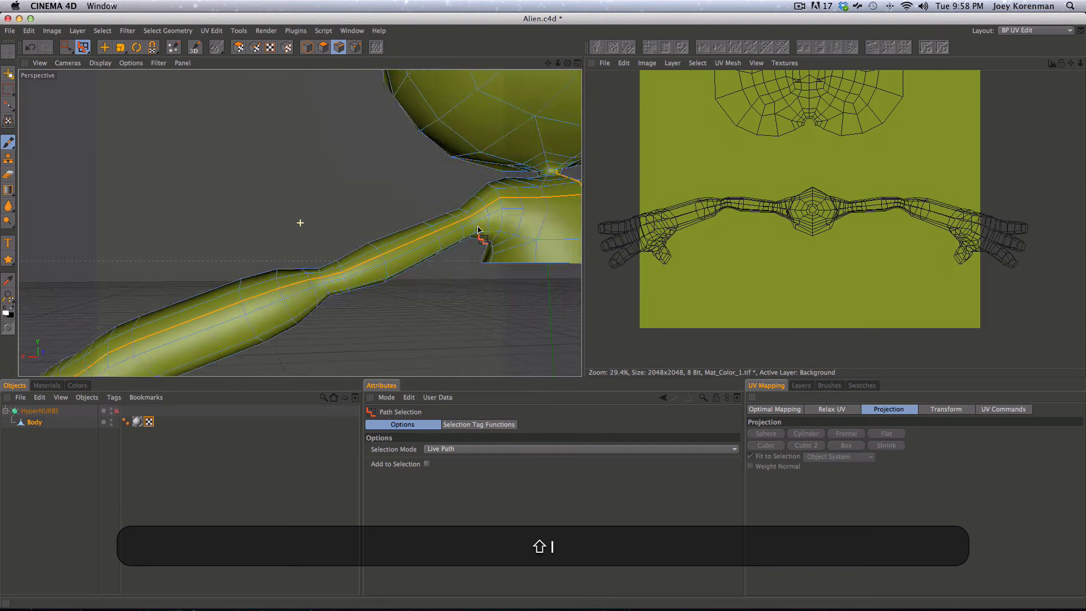
shift+drag(286, 310, 436, 225)
shift+drag(189, 334, 311, 282)
- Add seam paths around the tips of the first hand's outer and middle fingers, and save the scene
key(3)
mouse_move(241, 292)
mouse_down()
mouse_move(378, 263)
mouse_move(294, 175)
mouse_move(192, 294)
mouse_move(243, 269)
mouse_move(242, 288)
mouse_move(191, 291)
mouse_move(238, 300)
mouse_move(166, 256)
mouse_move(148, 296)
mouse_move(158, 283)
mouse_move(240, 263)
mouse_up()
key(3)
key(3)
key(3)
mouse_move(150, 299)
shift+mouse_down()
mouse_move(103, 286)
mouse_move(184, 308)
shift+mouse_up()
key(3)
mouse_move(154, 271)
shift+mouse_down()
mouse_move(156, 262)
mouse_move(127, 274)
mouse_move(186, 266)
mouse_move(181, 248)
mouse_move(137, 318)
shift+mouse_up()
key(shift+3)
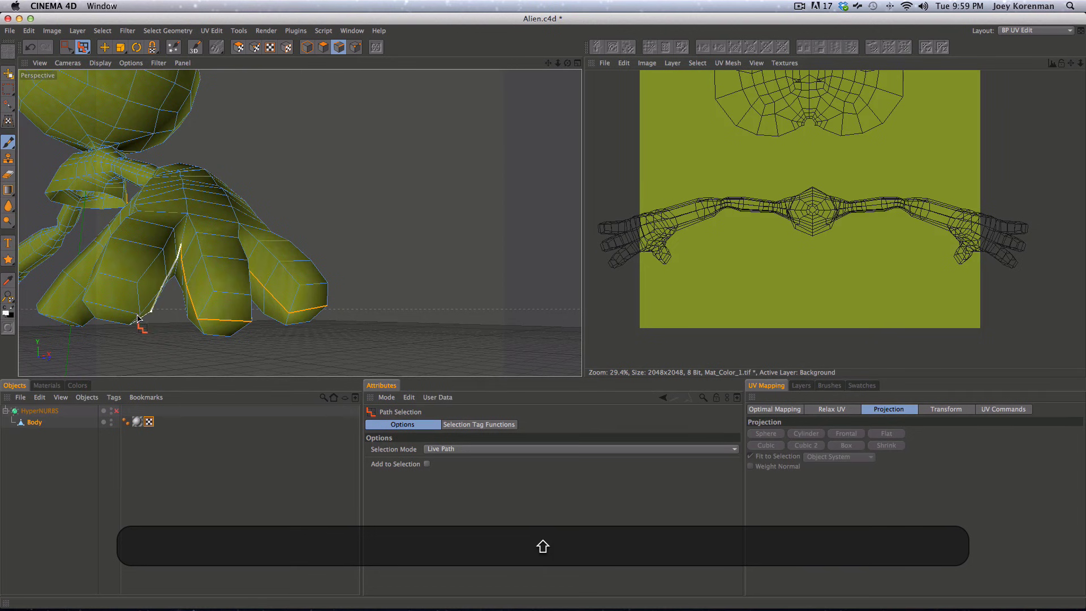
key(shift+super+z)
key(super+z)
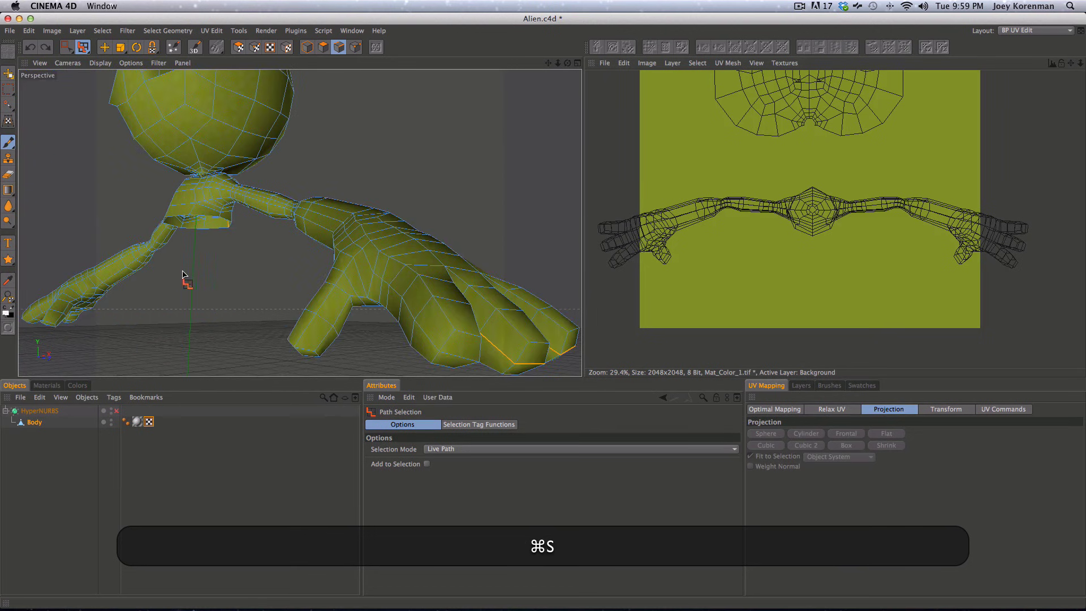
- Continue the seam through the gap between the middle and index fingers and across the index fingertip
key(3)
drag(395, 280, 352, 253)
key(2)
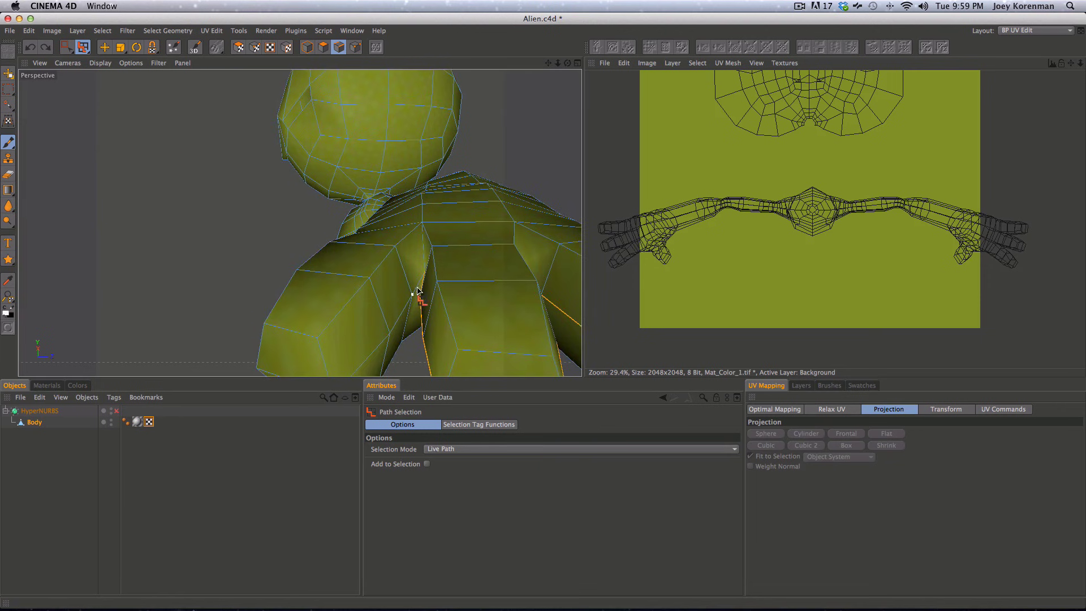
key(shift)
mouse_move(404, 312)
shift+mouse_down()
mouse_move(363, 366)
mouse_move(395, 254)
mouse_move(350, 255)
mouse_move(323, 296)
shift+mouse_up()
key(3)
key(3)
shift+drag(414, 274, 470, 269)
key(3)
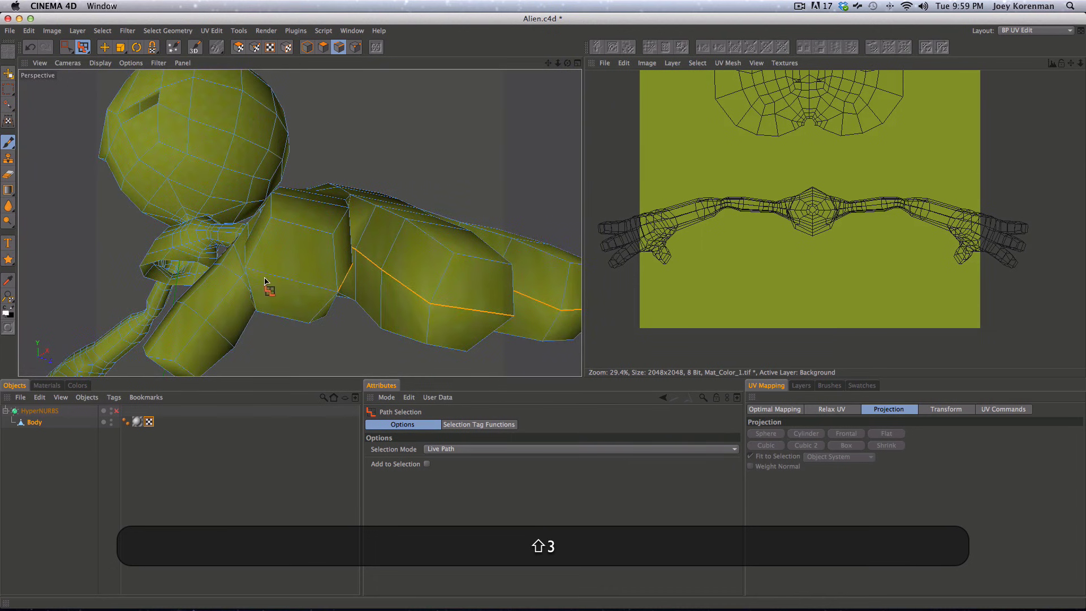
mouse_move(273, 278)
shift+mouse_down()
mouse_move(321, 294)
mouse_move(245, 271)
mouse_move(364, 311)
shift+mouse_up()
- Continue the seam along the outer side of the index finger and on to the tip of the thumb
key(3)
mouse_move(240, 267)
shift+mouse_down()
mouse_move(189, 198)
mouse_move(122, 160)
mouse_move(148, 155)
shift+mouse_up()
key(3)
shift+drag(190, 199, 250, 143)
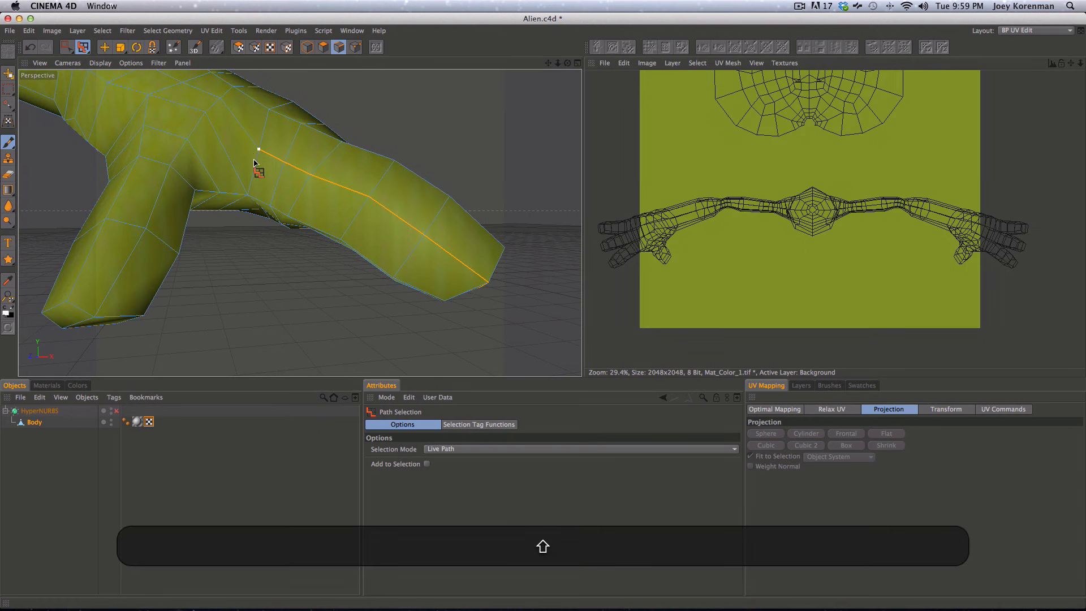
mouse_move(258, 151)
shift+mouse_down()
mouse_move(221, 194)
mouse_move(170, 177)
mouse_move(187, 184)
mouse_move(87, 277)
mouse_move(292, 251)
mouse_move(216, 218)
mouse_move(201, 264)
mouse_move(244, 258)
mouse_move(410, 186)
mouse_move(433, 198)
mouse_move(142, 262)
shift+mouse_up()
- Add the matching edge path from the torso's centre back seam along the opposite arm to its hand
key(3)
key(3)
key(1)
key(3)
key(2)
key(3)
key(1)
drag(396, 237, 193, 313)
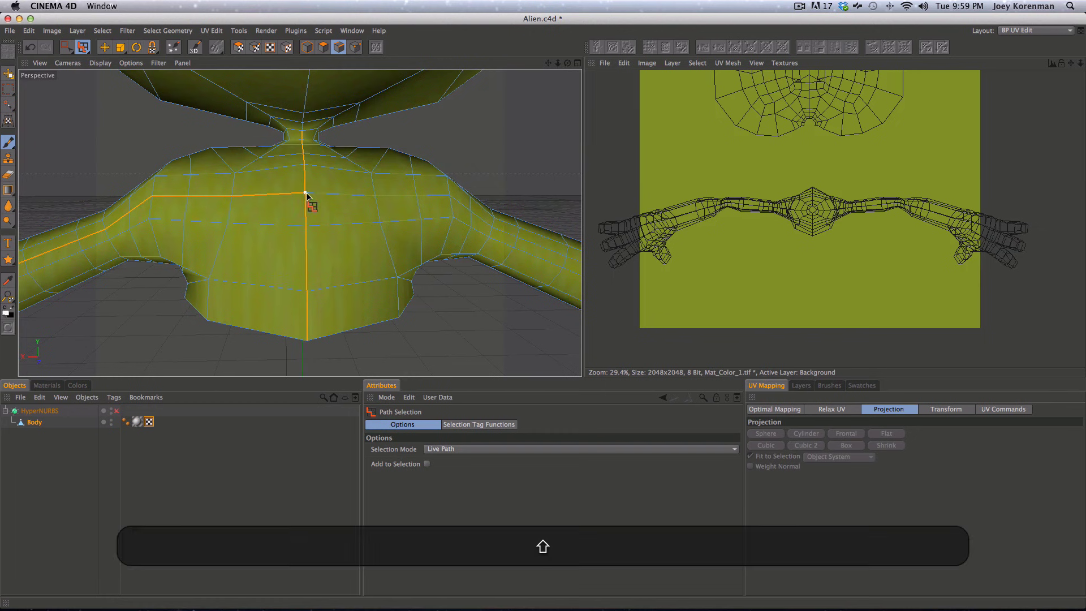
mouse_move(306, 193)
shift+mouse_down()
mouse_move(426, 198)
mouse_move(516, 243)
mouse_move(373, 222)
mouse_move(400, 218)
mouse_move(450, 266)
mouse_move(543, 308)
mouse_move(308, 228)
mouse_move(553, 310)
mouse_move(299, 201)
mouse_move(500, 340)
mouse_move(540, 353)
shift+mouse_up()
key(1)
key(super+z)
key(shift+super+z)
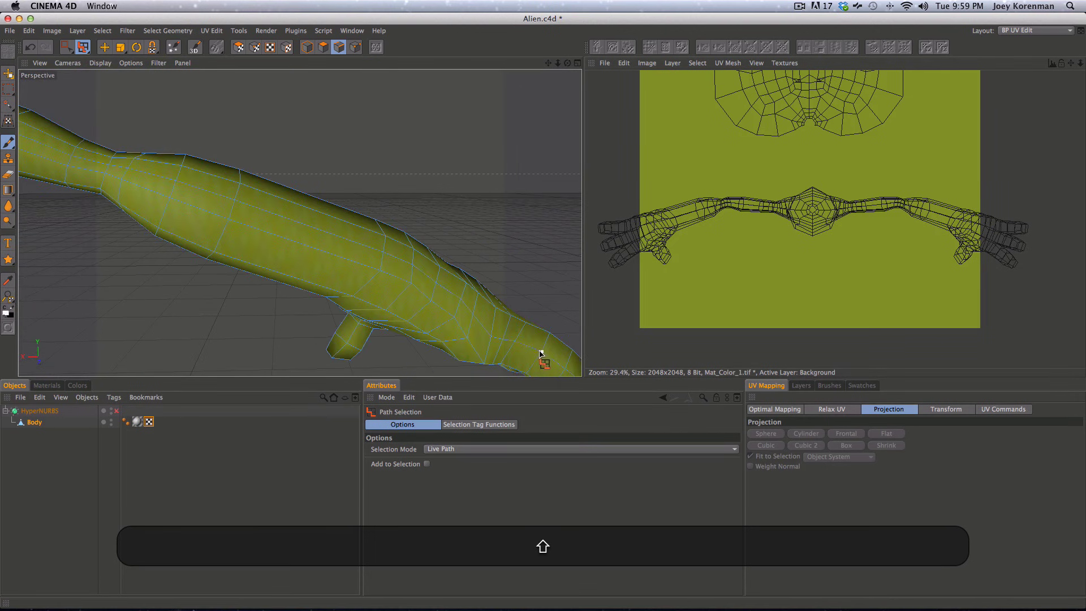
key(shift+super+z)
mouse_move(484, 261)
shift+super+mouse_down()
mouse_move(295, 240)
mouse_move(375, 277)
mouse_move(134, 189)
mouse_move(138, 164)
shift+super+mouse_up()
- Run the seam across the opposite hand's outer fingertip and back to the gap beside the middle finger
key(3)
drag(399, 263, 364, 206)
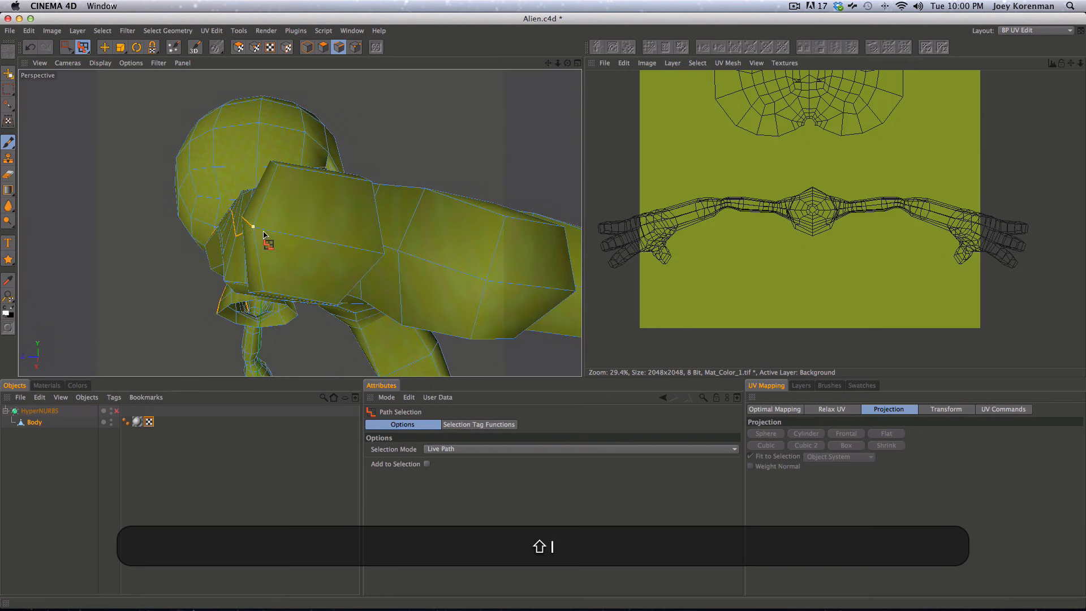
mouse_move(254, 229)
shift+mouse_down()
mouse_move(375, 252)
mouse_move(273, 272)
shift+mouse_up()
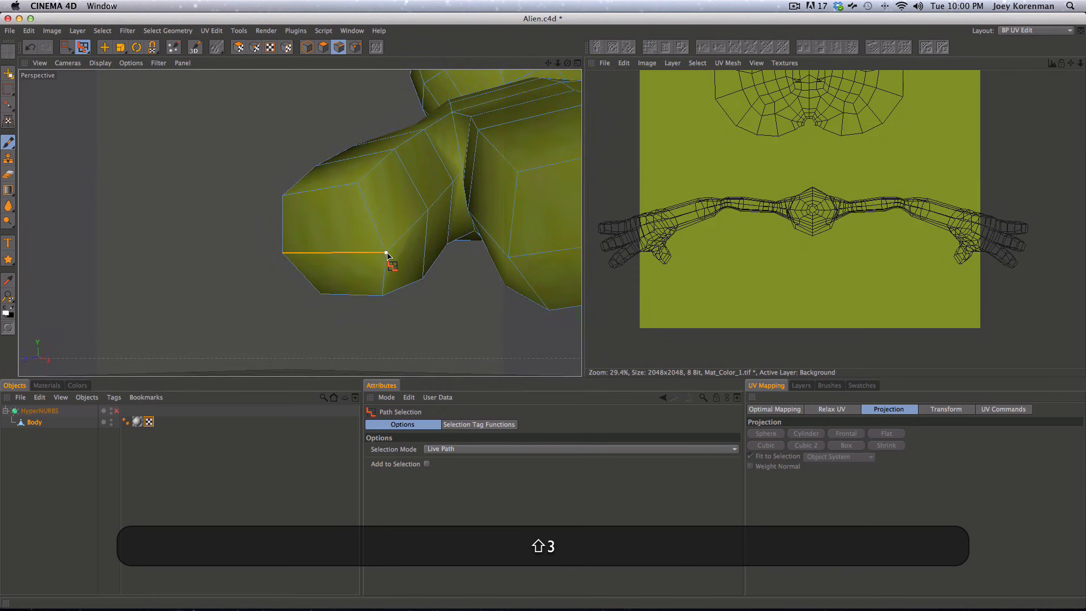
shift+drag(475, 177, 449, 195)
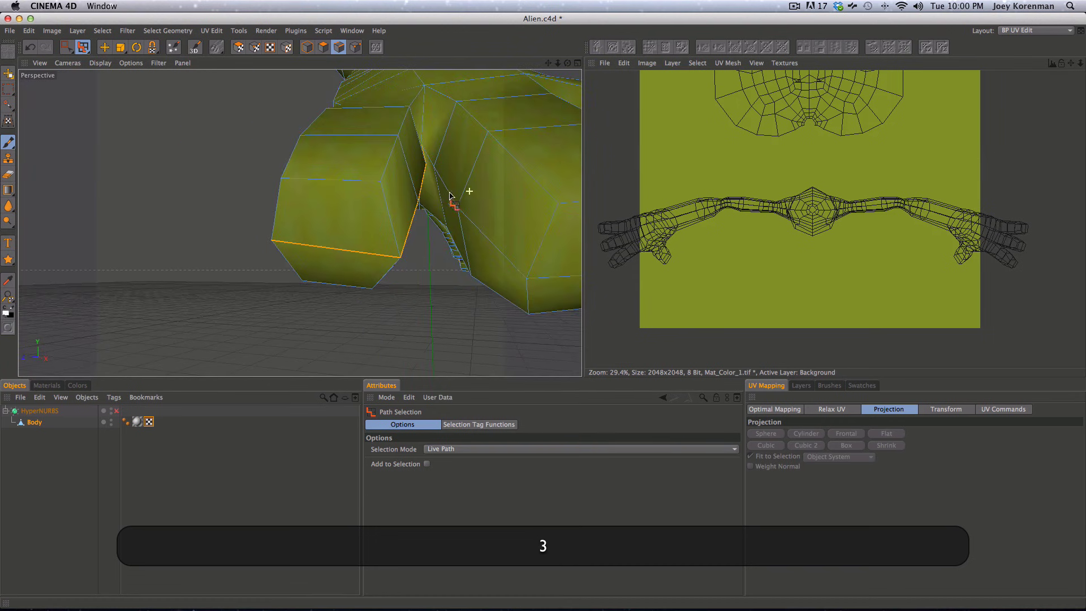
- Continue the opposite hand's seam around the middle finger, across its tip and up its other side
mouse_move(528, 282)
shift+mouse_down()
mouse_move(443, 183)
mouse_move(454, 166)
mouse_move(423, 148)
shift+mouse_up()
right_drag(472, 172, 446, 185)
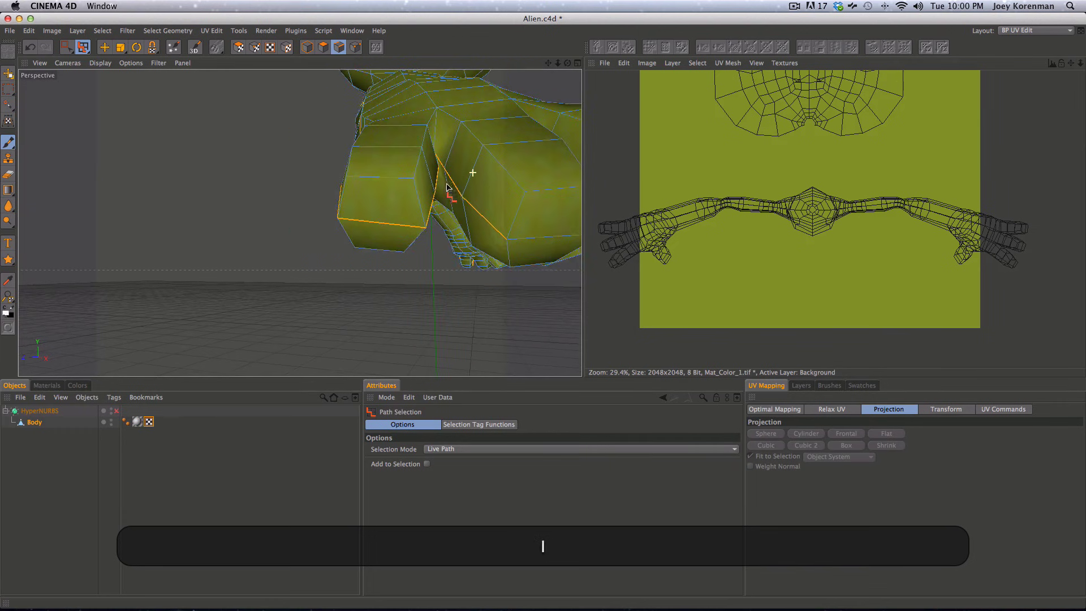
drag(444, 208, 538, 247)
key(shift+super+z)
drag(533, 243, 451, 268)
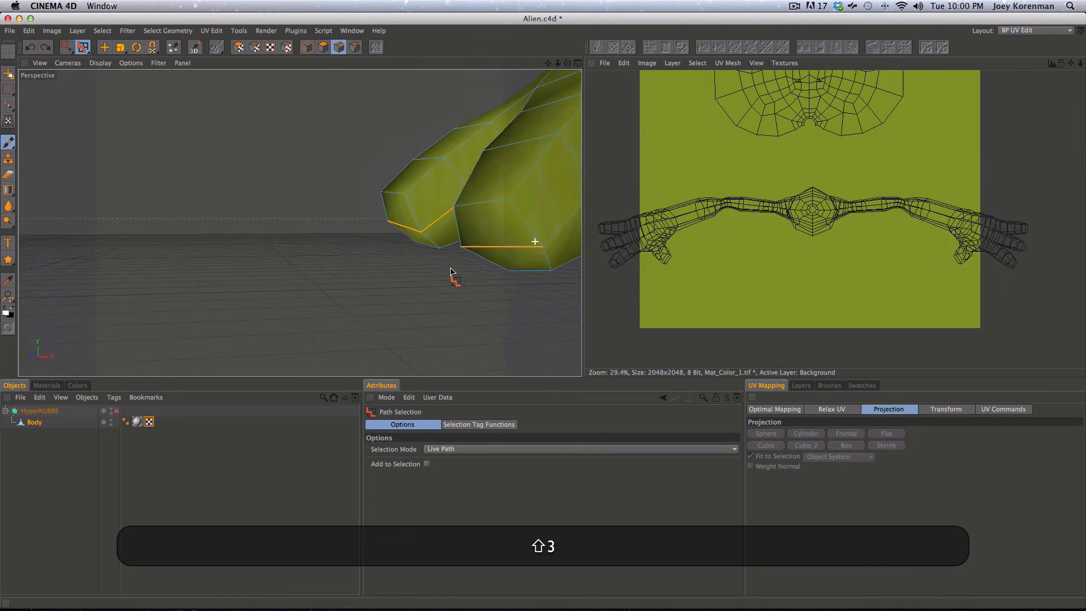
drag(497, 240, 453, 250)
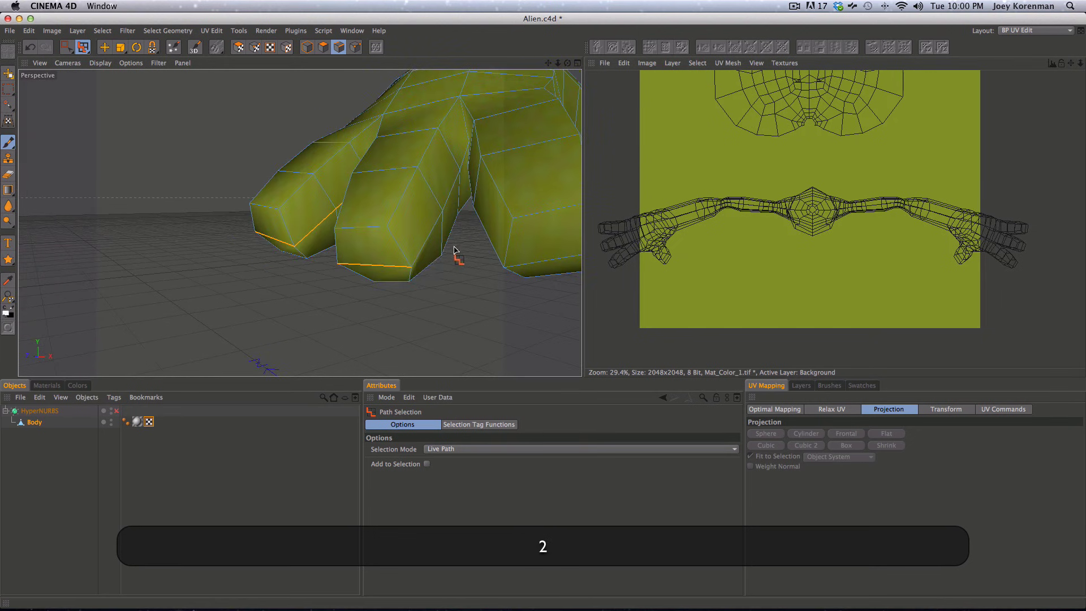
mouse_move(466, 155)
shift+mouse_down()
mouse_move(473, 120)
mouse_move(452, 161)
mouse_move(440, 151)
shift+mouse_up()
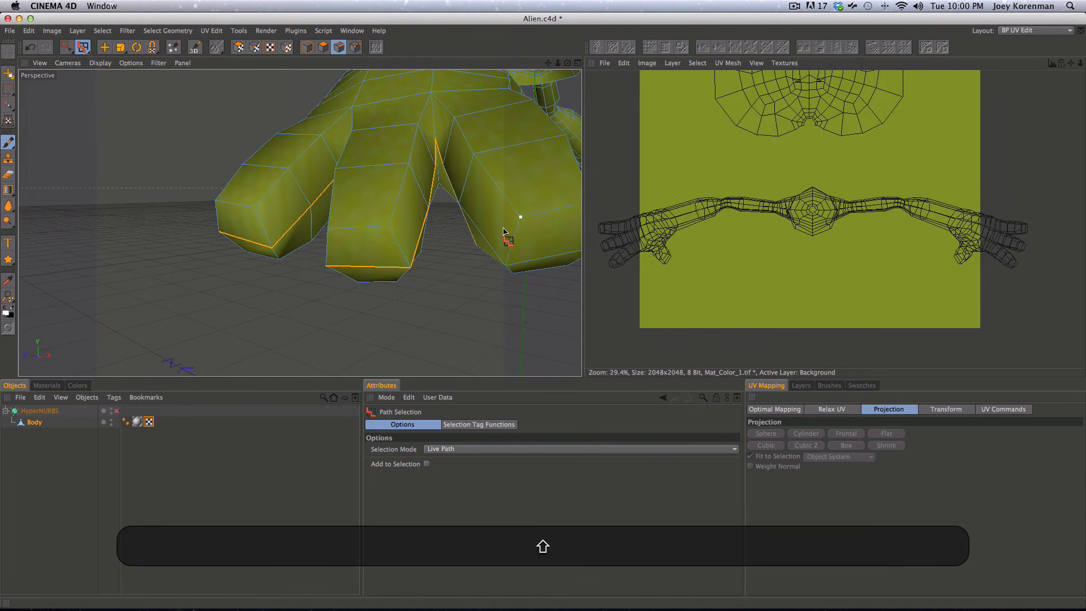
- Continue the opposite hand's seam around the index finger and along its thumb-facing side
key(shift+super+z)
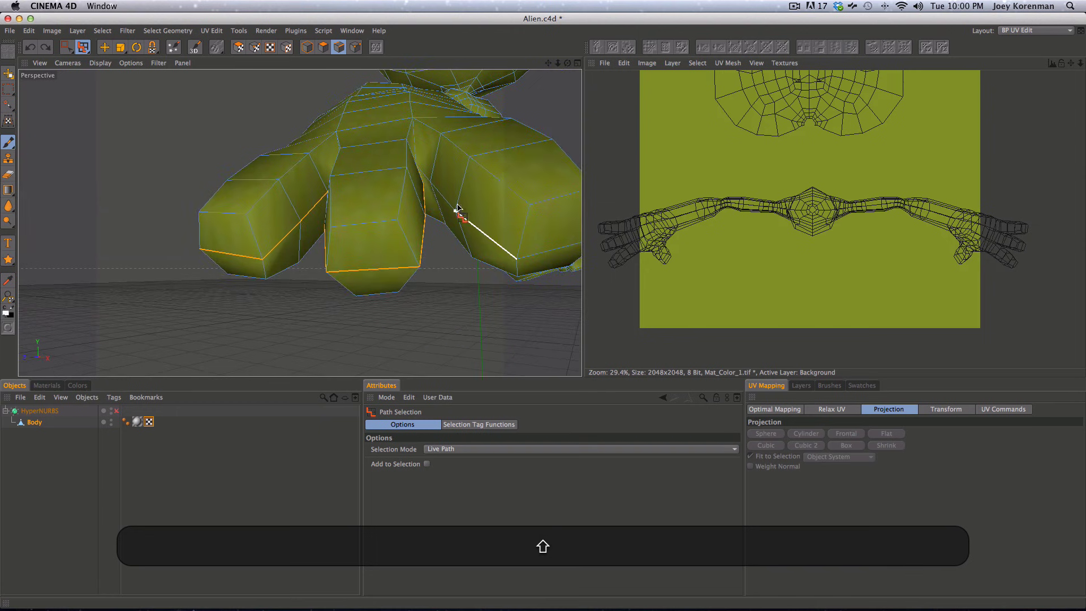
shift+drag(457, 206, 413, 156)
key(shift+super+z)
key(3)
drag(510, 218, 465, 238)
key(1)
key(3)
mouse_move(465, 238)
mouse_down()
mouse_move(337, 271)
mouse_move(433, 169)
mouse_move(478, 139)
mouse_up()
- Complete the opposite hand's seam from the index finger around the thumb
key(1)
key(3)
mouse_move(497, 151)
mouse_down()
mouse_move(426, 169)
mouse_move(490, 174)
mouse_move(478, 182)
mouse_move(503, 172)
mouse_up()
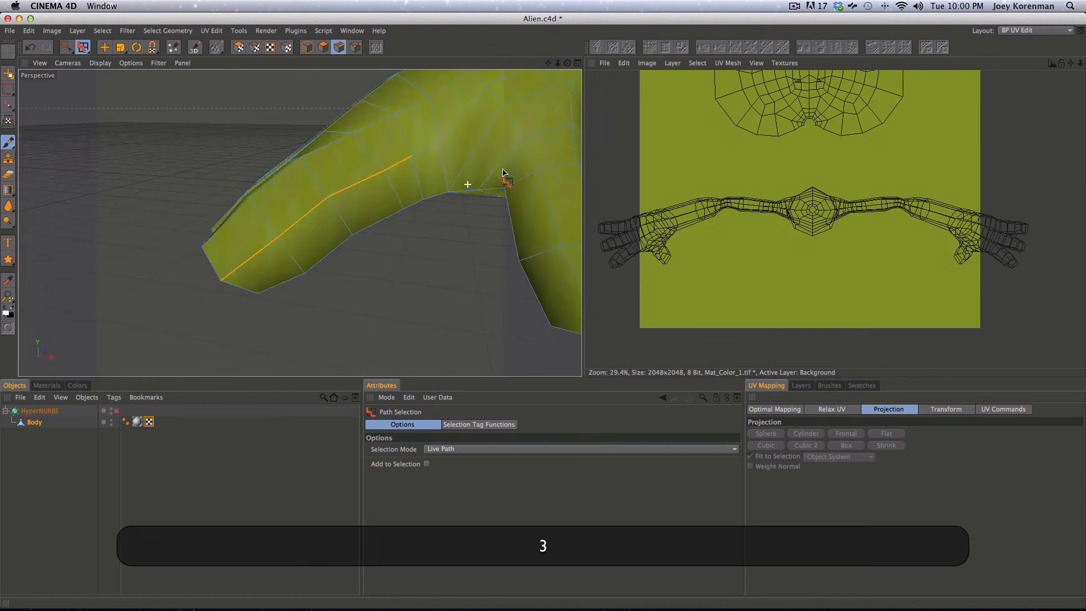
mouse_move(422, 162)
shift+mouse_down()
mouse_move(497, 190)
mouse_move(525, 184)
mouse_move(513, 204)
mouse_move(414, 160)
mouse_move(498, 235)
mouse_move(568, 203)
shift+mouse_up()
key(shift+super+z)
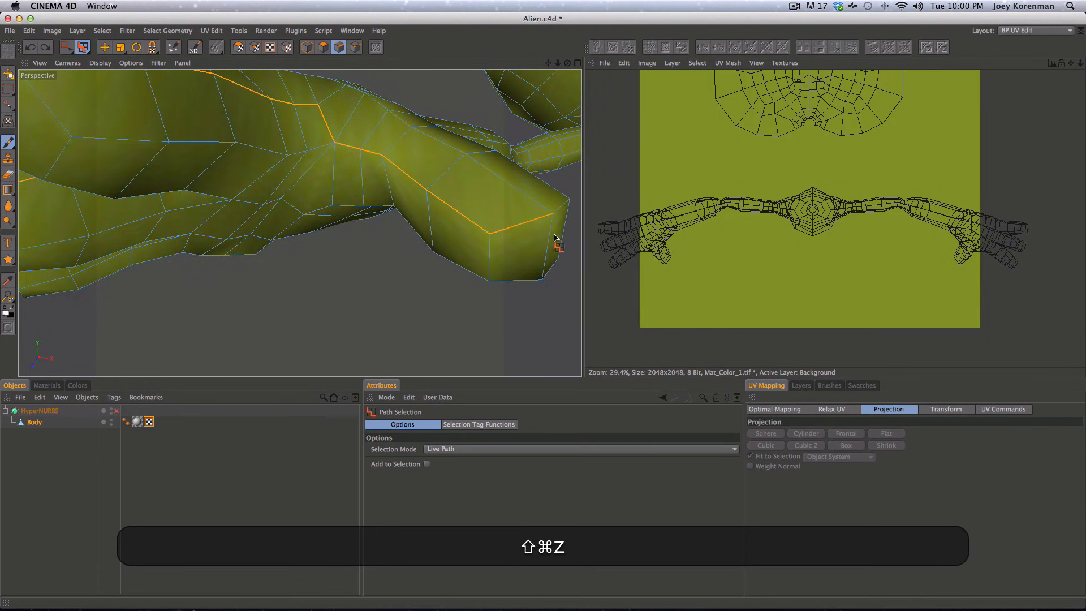
mouse_move(562, 211)
shift+mouse_down()
mouse_move(517, 240)
mouse_move(519, 221)
mouse_move(469, 243)
mouse_move(491, 200)
mouse_move(453, 210)
mouse_move(355, 272)
shift+mouse_up()
drag(473, 183, 322, 225)
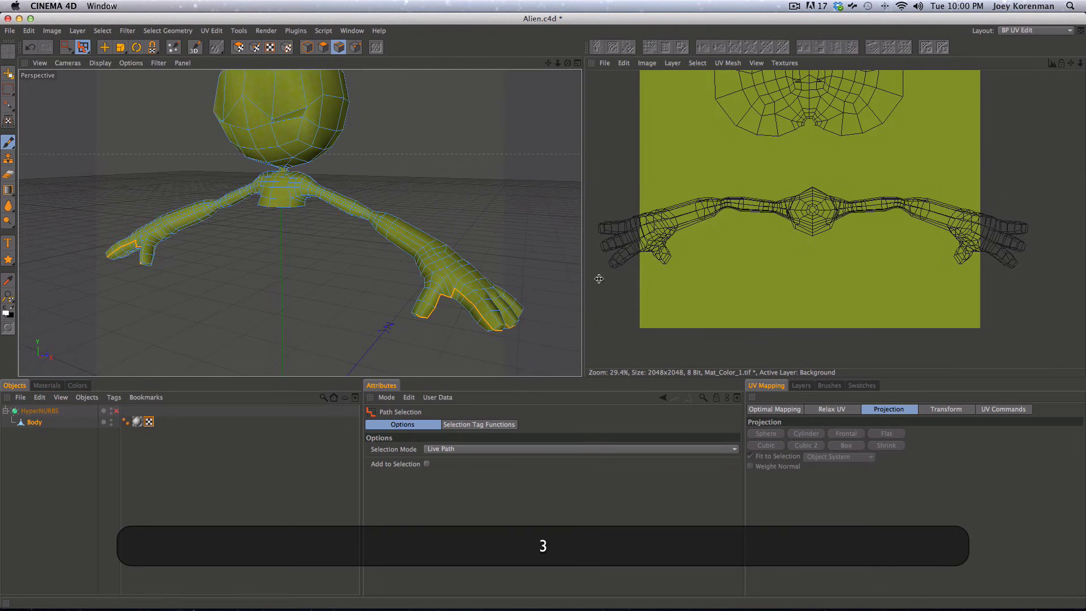
- Relax the selected torso-and-arms UV polygons with ABF, cutting along the selected seam edges
click(237, 48)
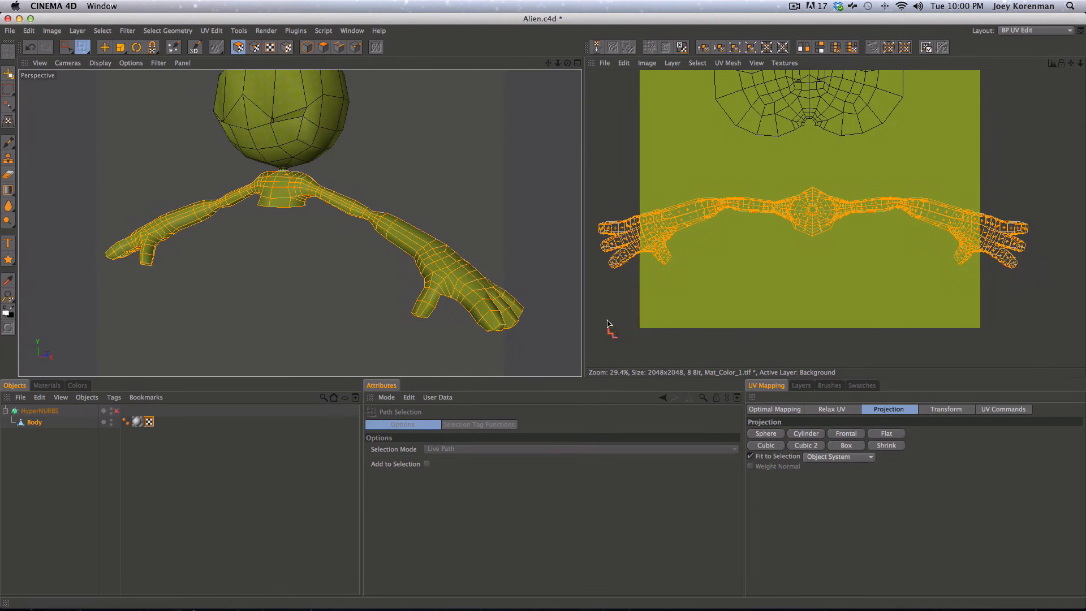
click(834, 410)
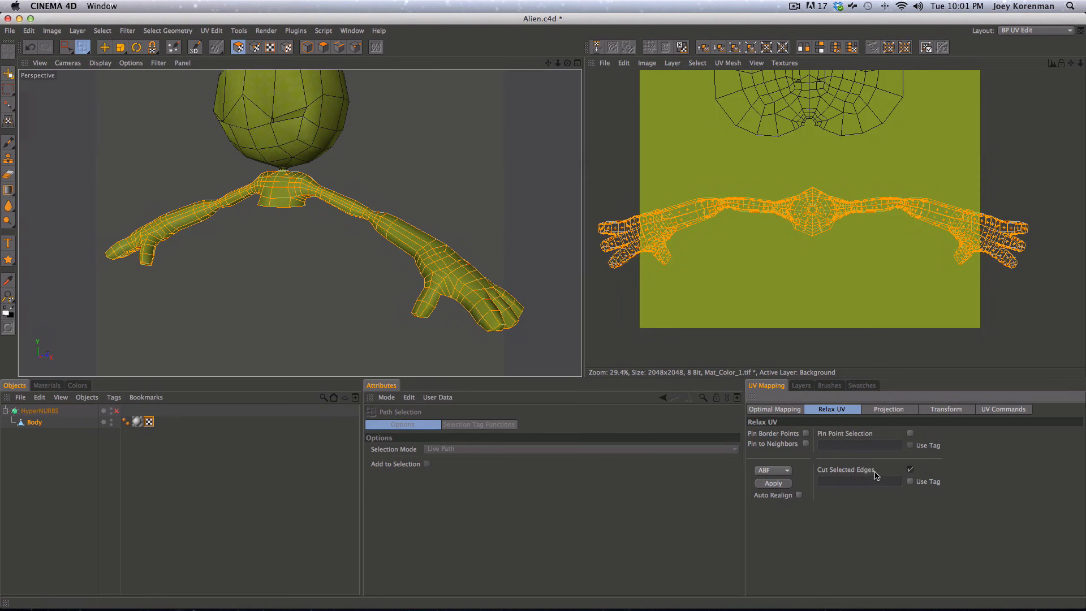
click(775, 483)
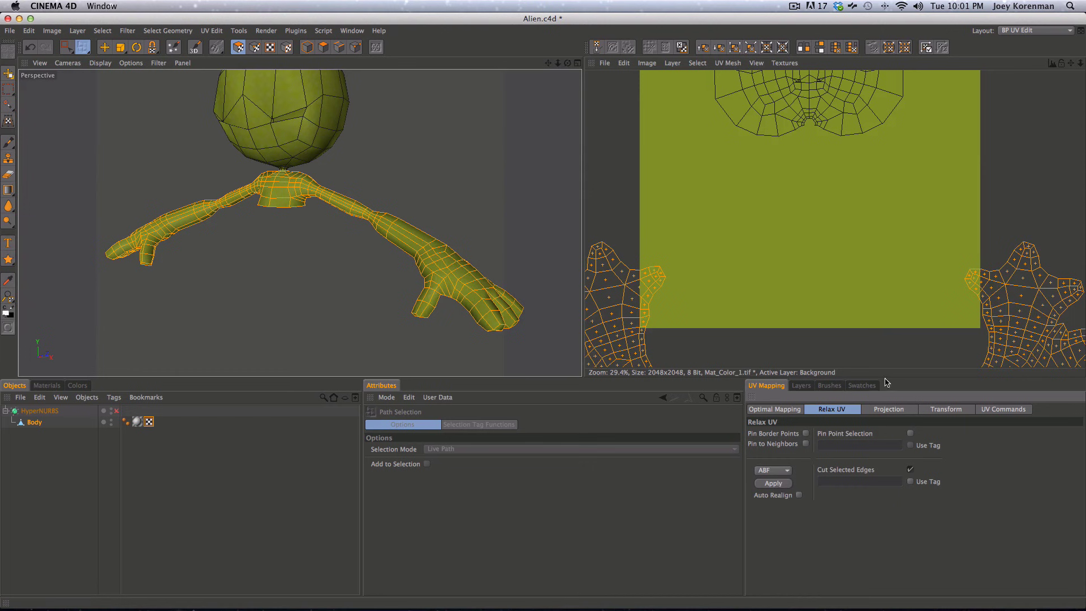
- Scale the unfolded torso-and-arms UV island down so it fits within the texture square's width
key(2)
drag(899, 265, 501, 435)
drag(904, 311, 710, 344)
key(1)
drag(778, 334, 792, 311)
key(1)
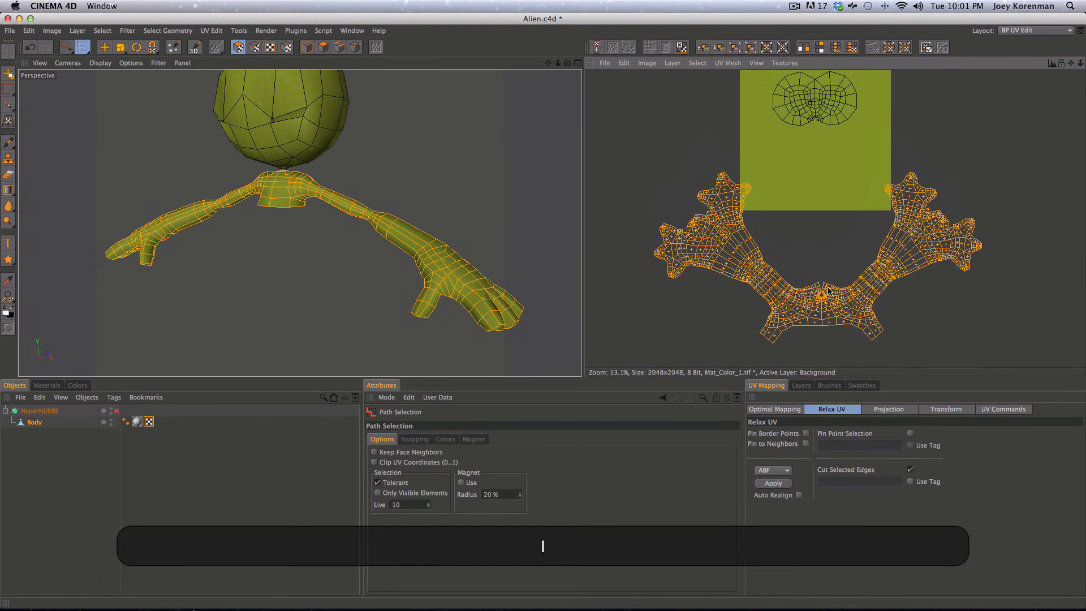
drag(854, 127, 833, 151)
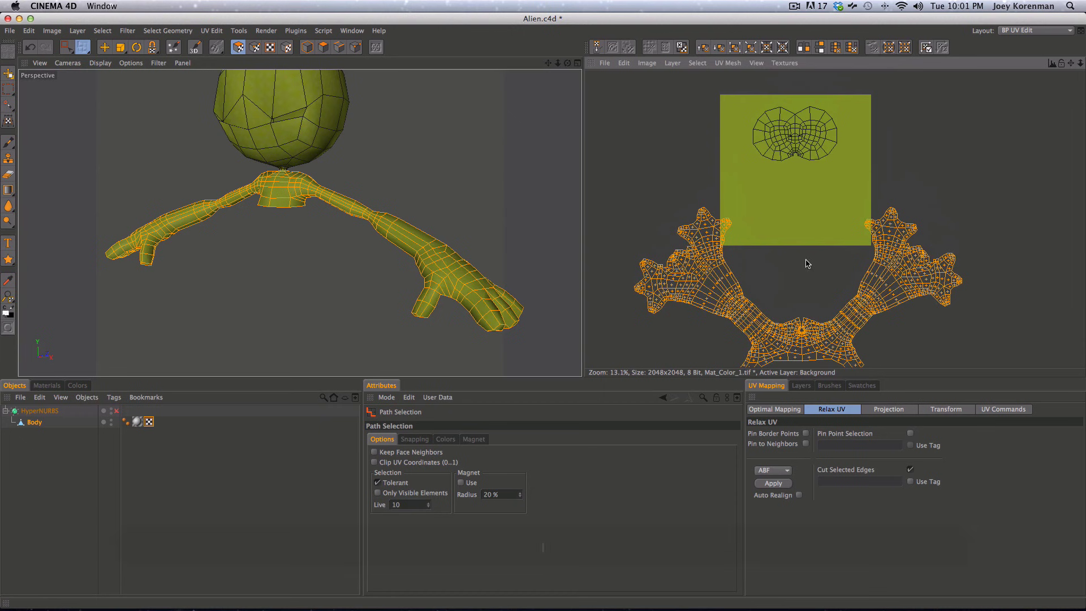
key(5)
drag(861, 280, 917, 207)
- Move the torso-and-arms UV island inside the texture square, centred beneath the head island
key(4)
key(4)
key(5)
key(2)
key(1)
drag(754, 243, 778, 262)
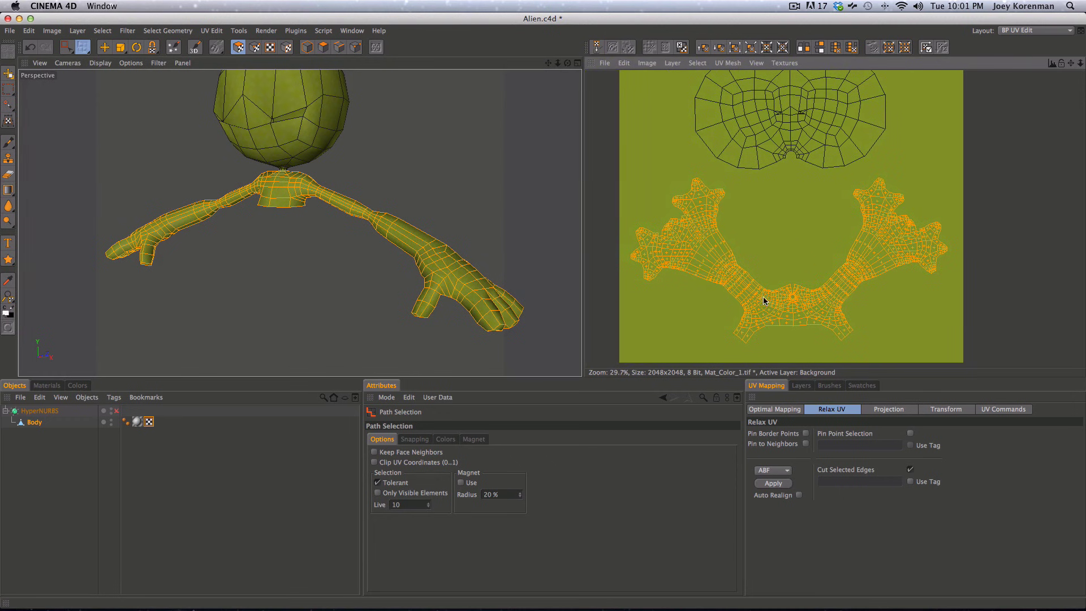
- Enlarge the torso-and-arms UV island slightly so it nearly spans the full width of the texture square
key(4)
key(1)
drag(824, 243, 698, 295)
key(2)
key(1)
drag(784, 291, 751, 300)
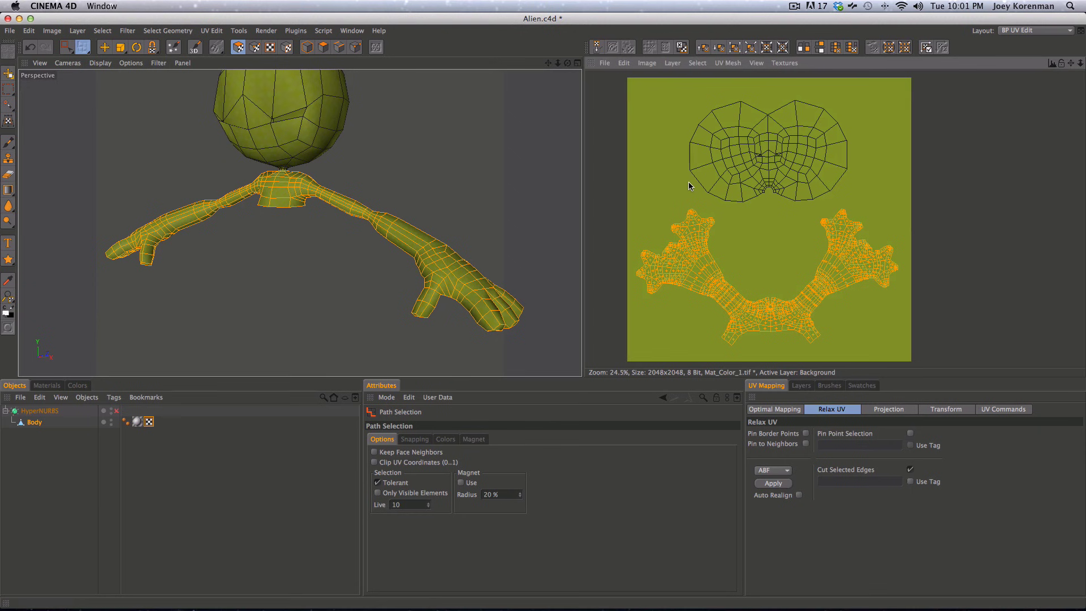
key(5)
drag(747, 330, 772, 332)
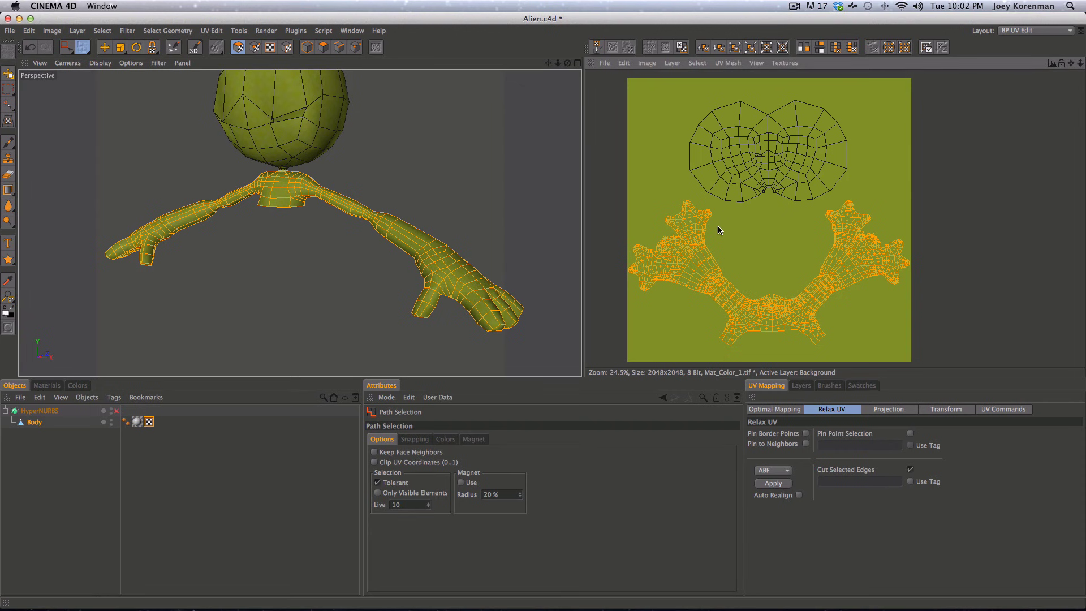
drag(829, 280, 770, 255)
key(super+z)
key(super+z)
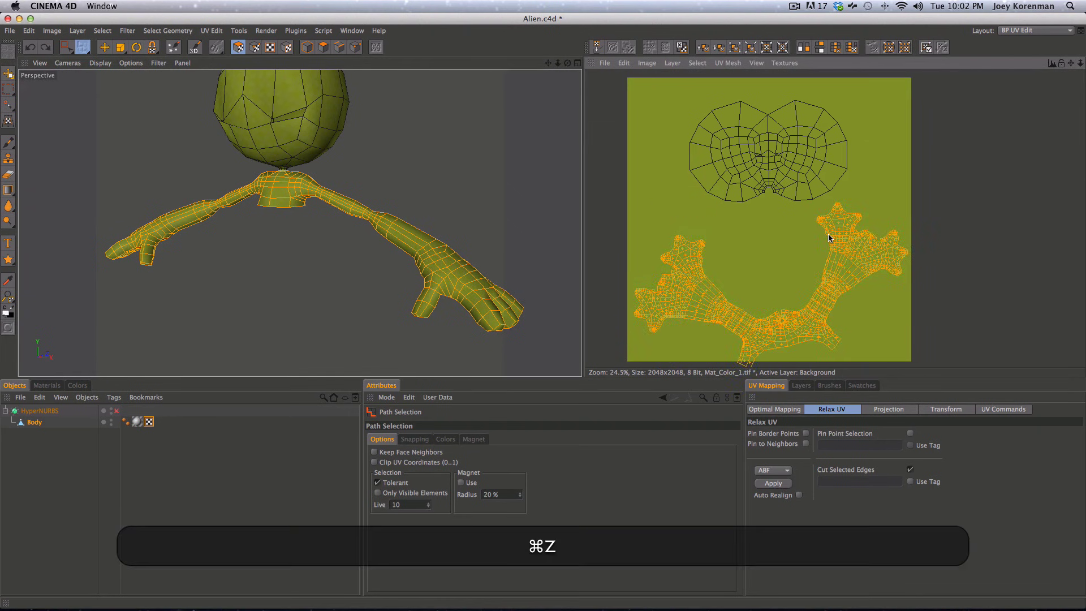
- Nudge the torso-and-arms UV island slightly to centre it between the side edges of the texture square
key(3)
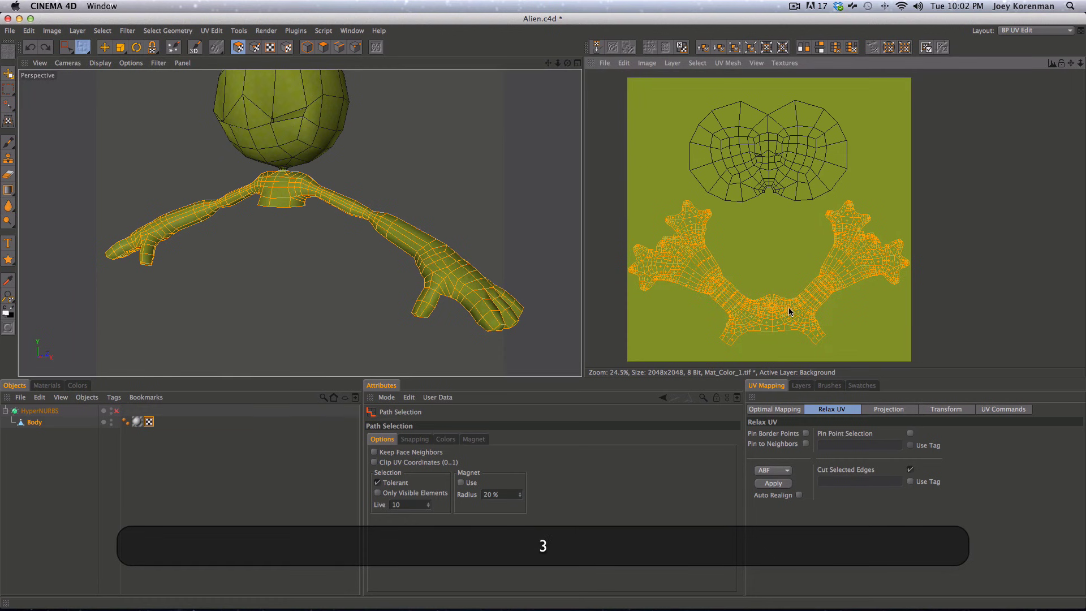
key(4)
drag(788, 307, 784, 310)
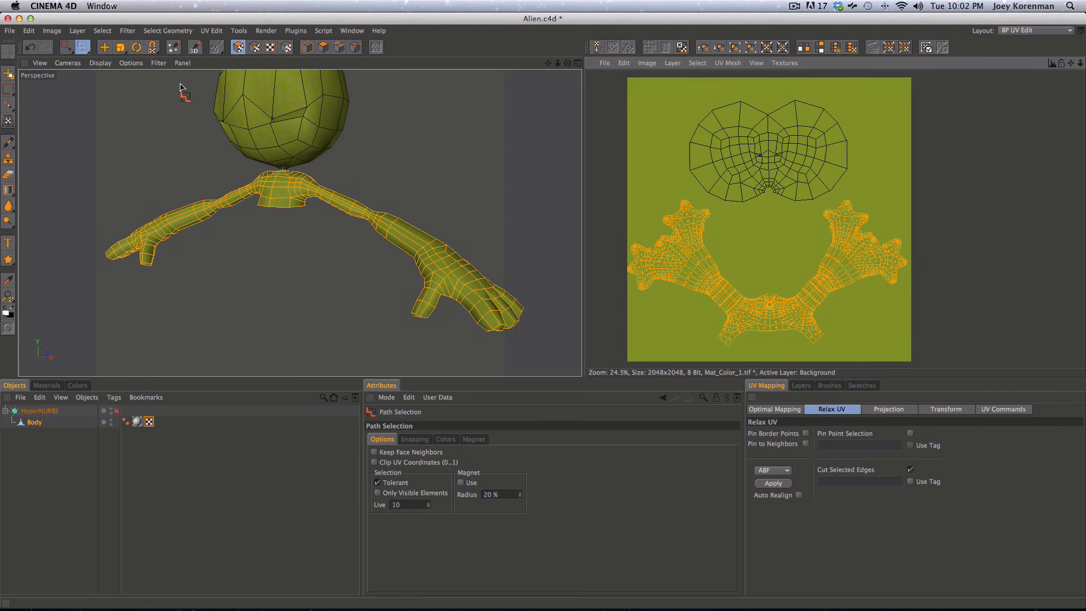
- Select only the head's UV polygons with Rectangle Selection, removing the fingertip polygons from the selection
click(67, 47)
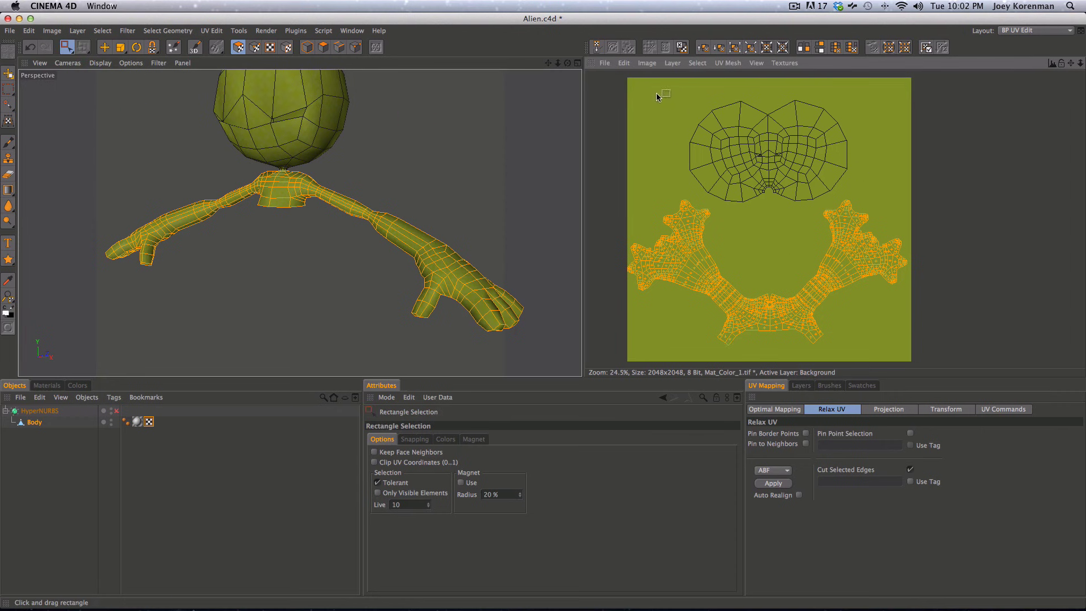
drag(656, 96, 869, 198)
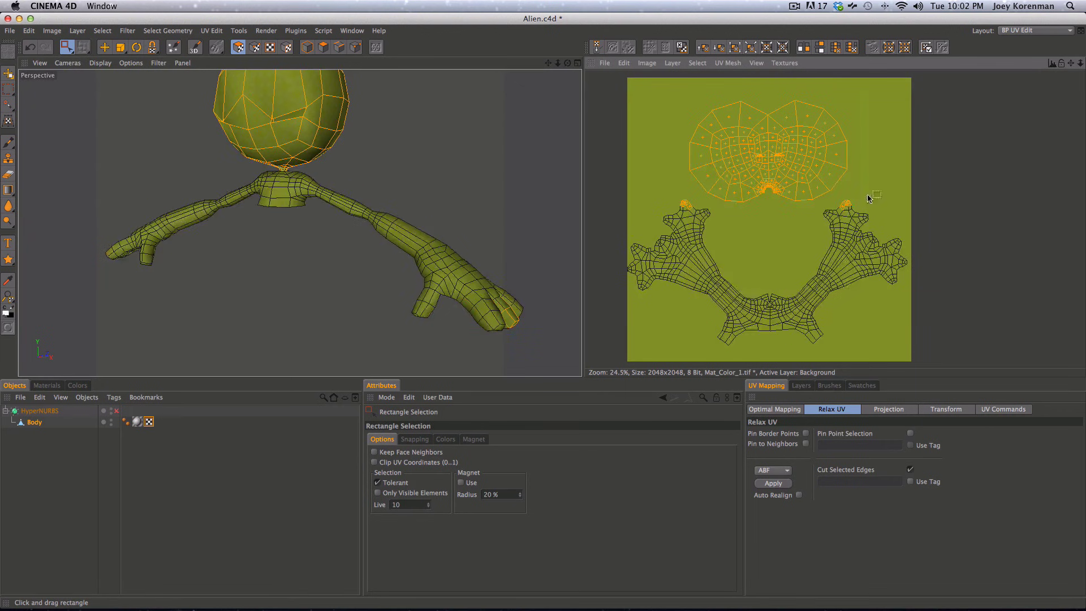
super+drag(708, 196, 670, 235)
super+drag(864, 196, 837, 219)
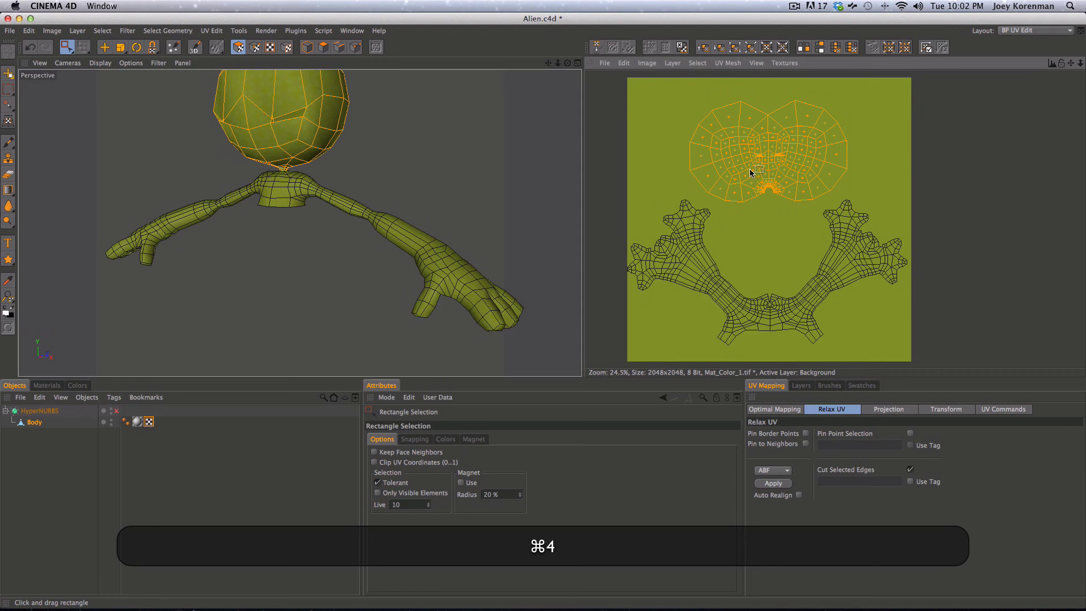
- Enlarge the head's UV island and position it to fill the free texture space above the hands
drag(749, 169, 794, 157)
key(6)
key(5)
key(4)
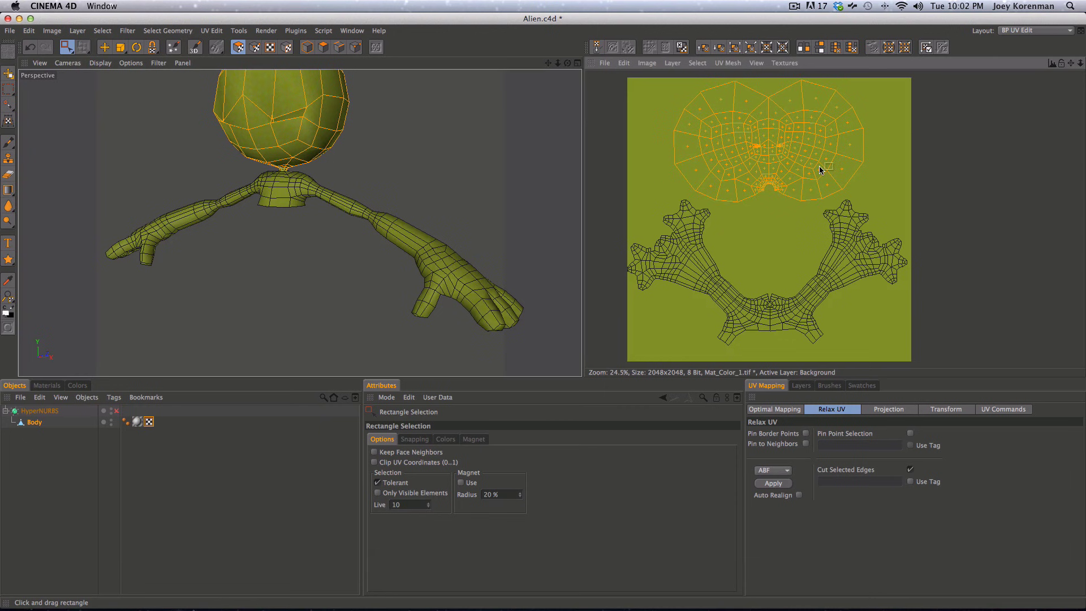
- Add two new empty layers above the Background layer of Mat_Color_1.tif
click(805, 386)
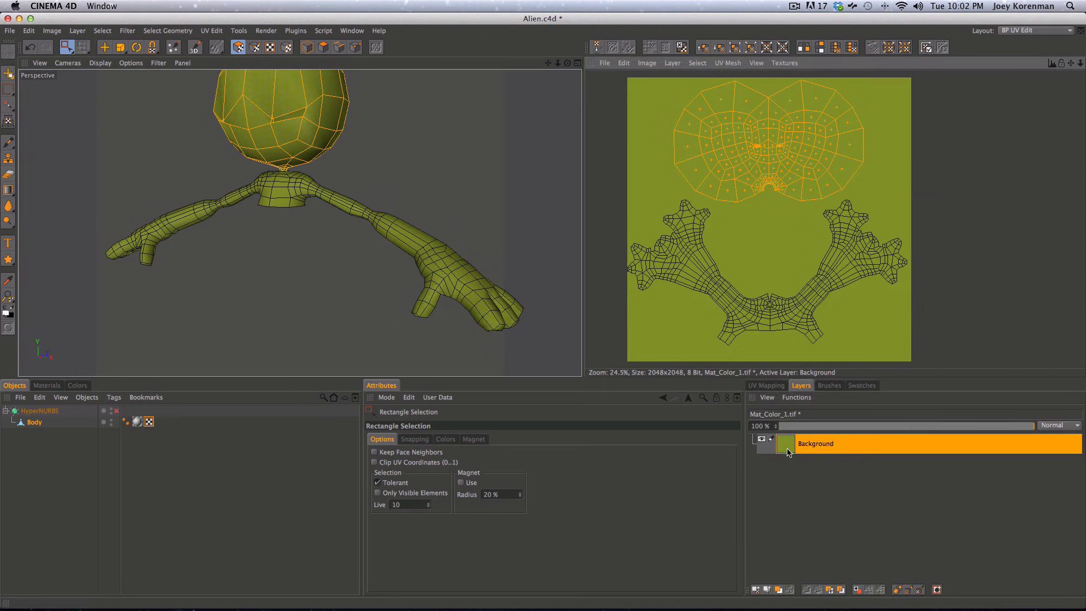
click(777, 588)
click(777, 589)
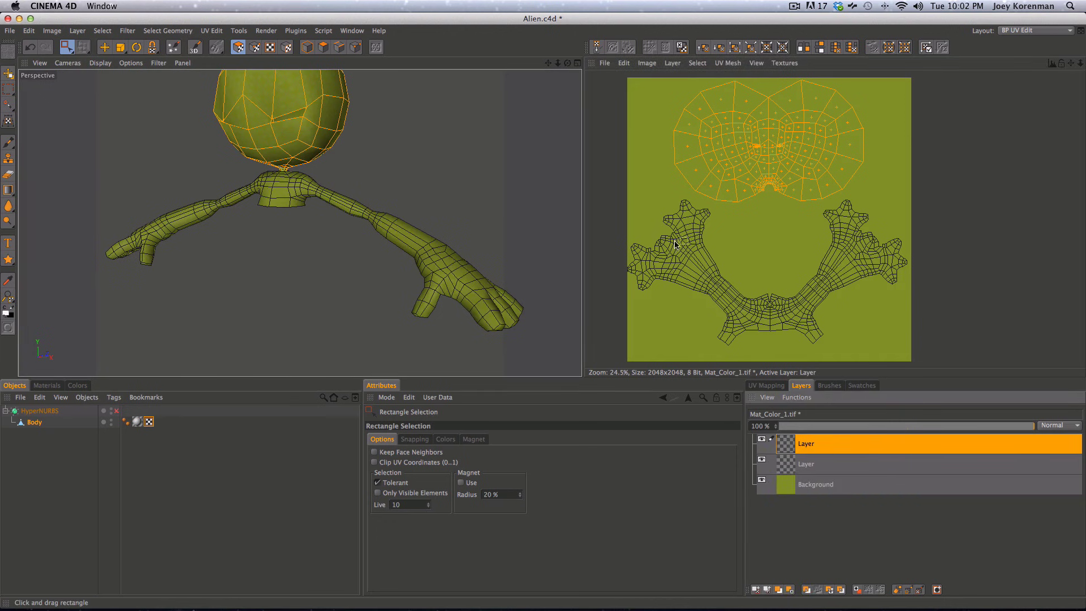
- Activate the Brush with a red colour (R 240, G 39, B 12) and turn the HyperNURBS smoothing back on
click(9, 142)
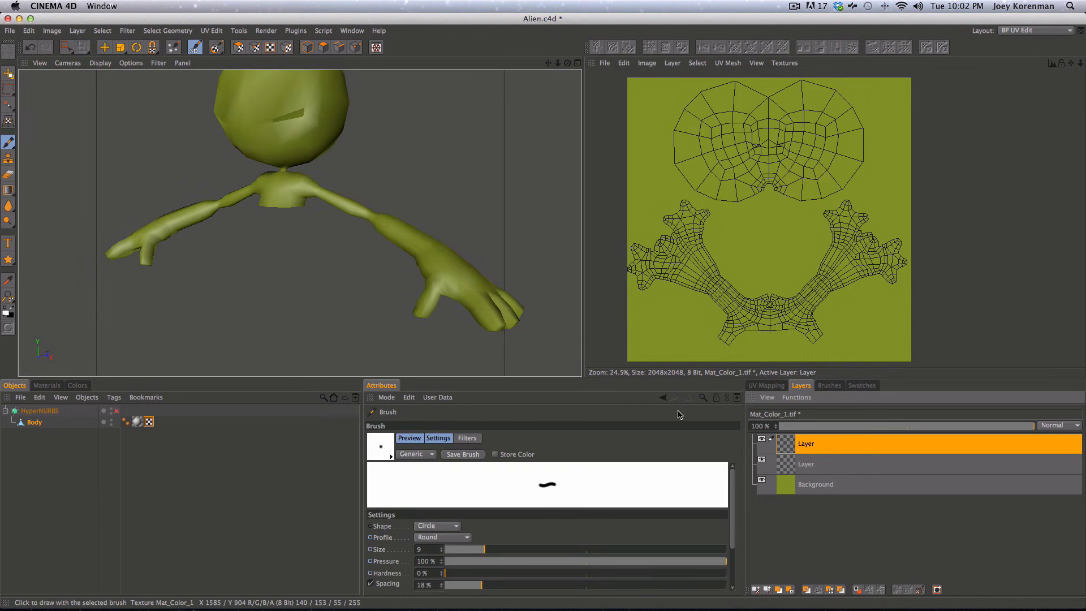
click(117, 410)
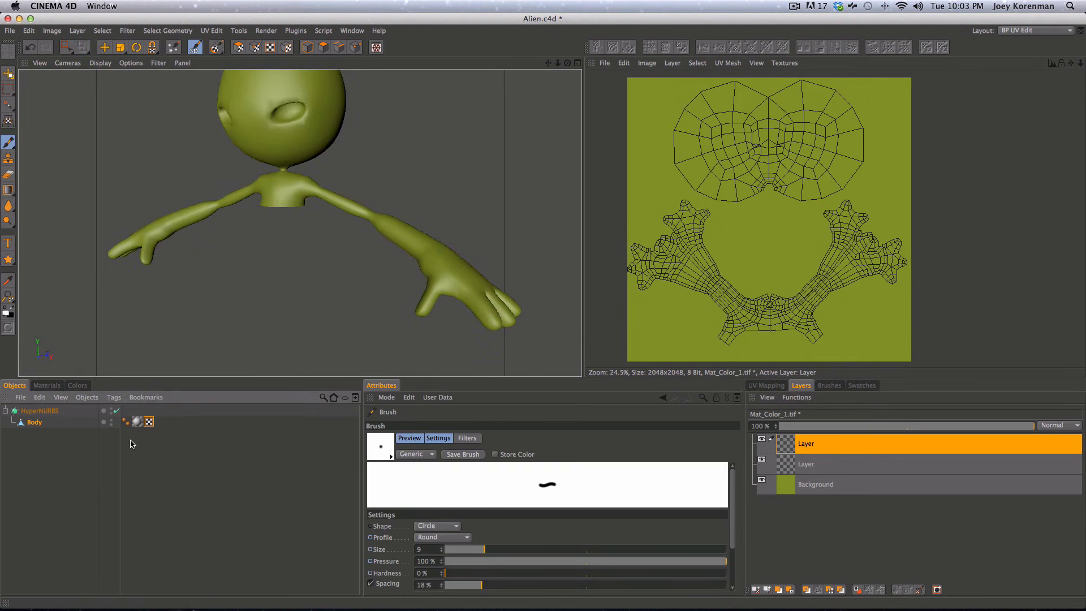
click(77, 385)
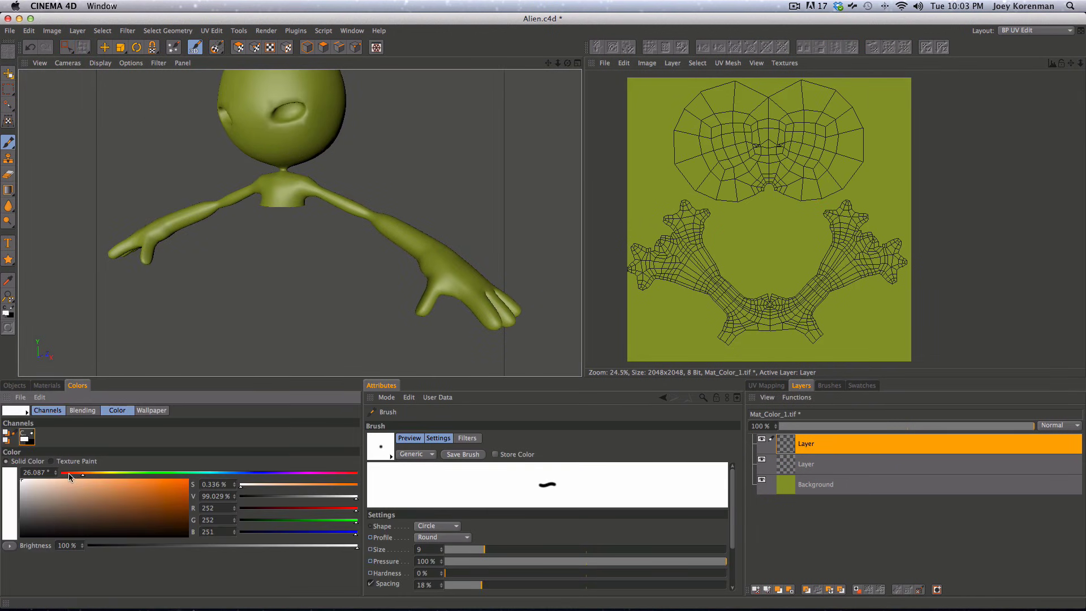
click(67, 472)
click(180, 481)
- Paint a red dot on the tip of each of one hand's three fingers, directly on the 3D model
scroll(880, 199, up, 1)
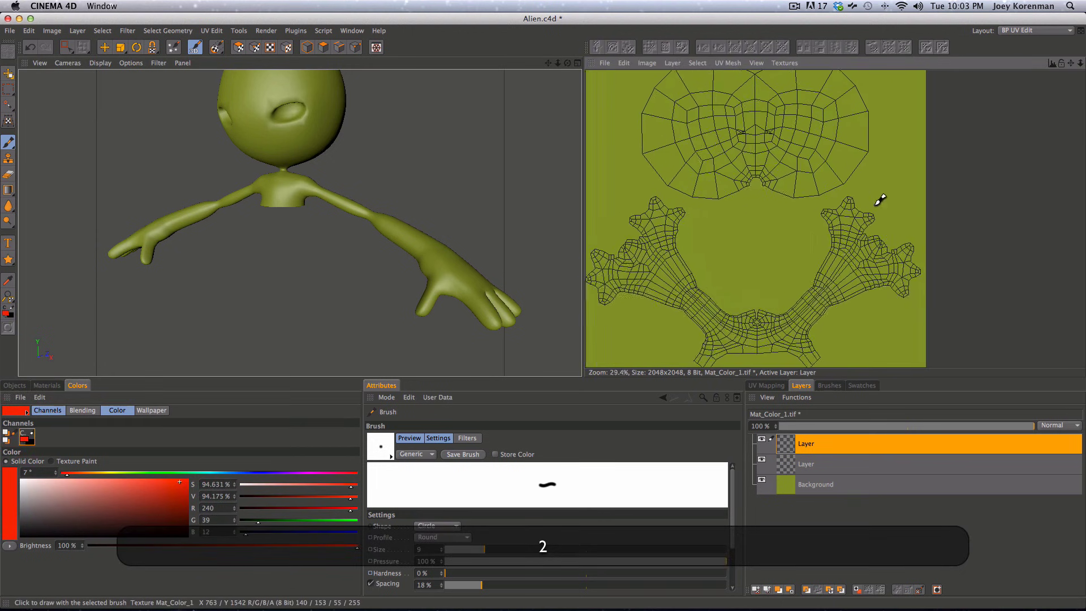
drag(875, 204, 776, 254)
key(3)
drag(378, 242, 444, 314)
key(1)
drag(652, 287, 780, 269)
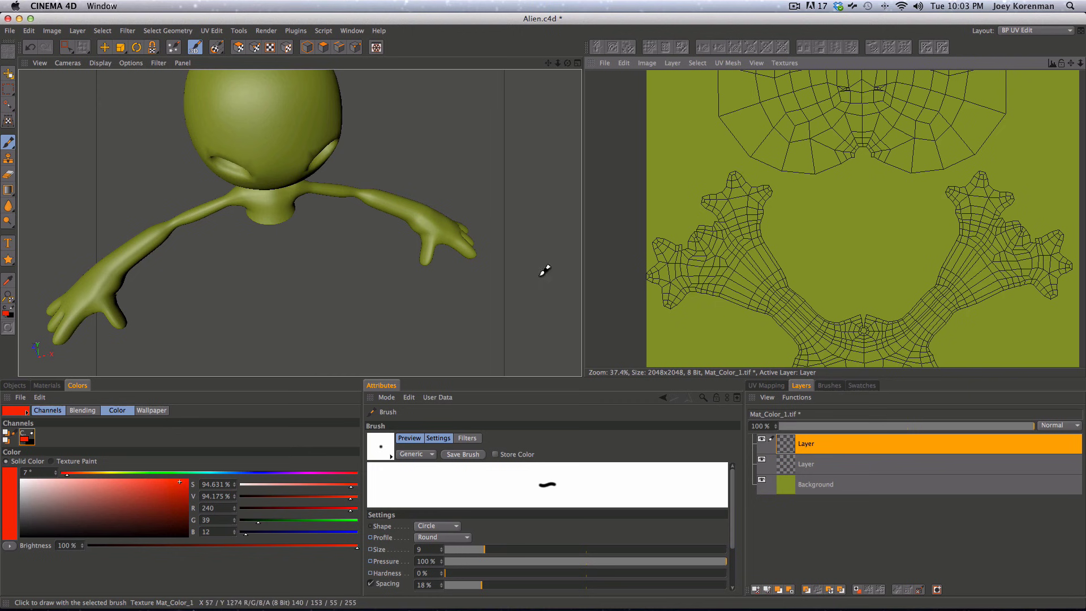
key(1)
drag(162, 292, 294, 238)
key(3)
drag(180, 274, 310, 290)
key(2)
mouse_move(169, 304)
mouse_down()
mouse_move(218, 268)
mouse_move(204, 270)
mouse_move(246, 276)
mouse_up()
key(1)
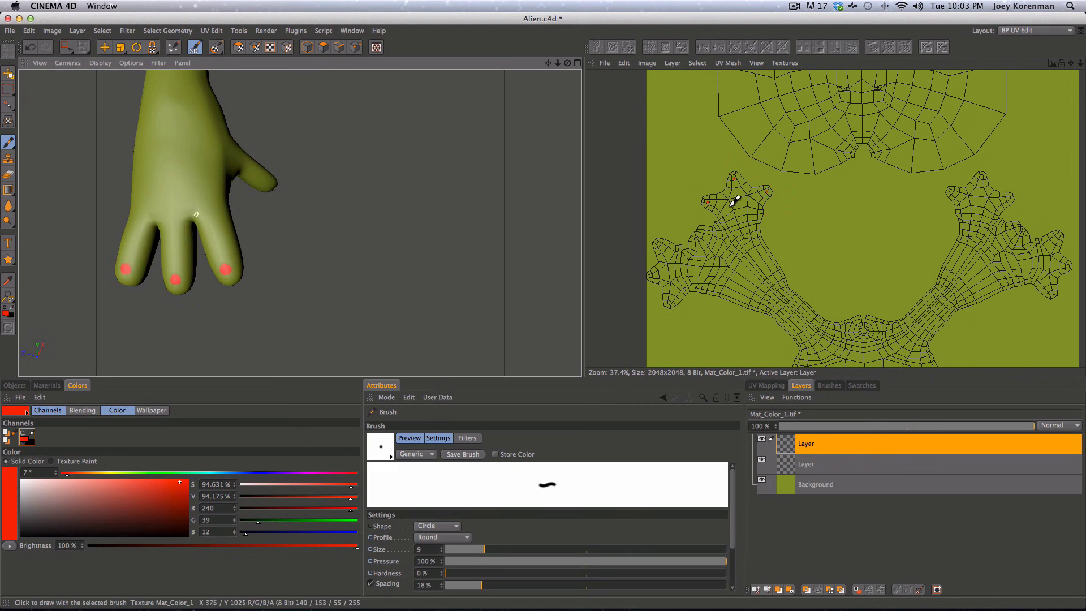
- Paint a red dot on the tip of the same hand's thumb, undoing any stray brush stroke
key(3)
drag(271, 188, 368, 232)
click(345, 212)
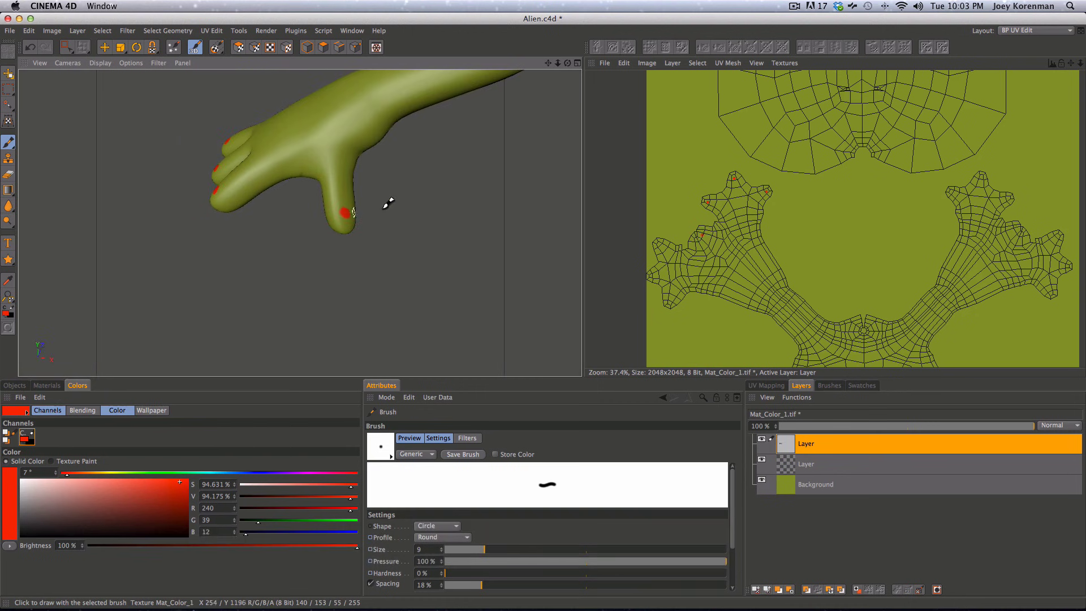
key(2)
drag(703, 235, 656, 249)
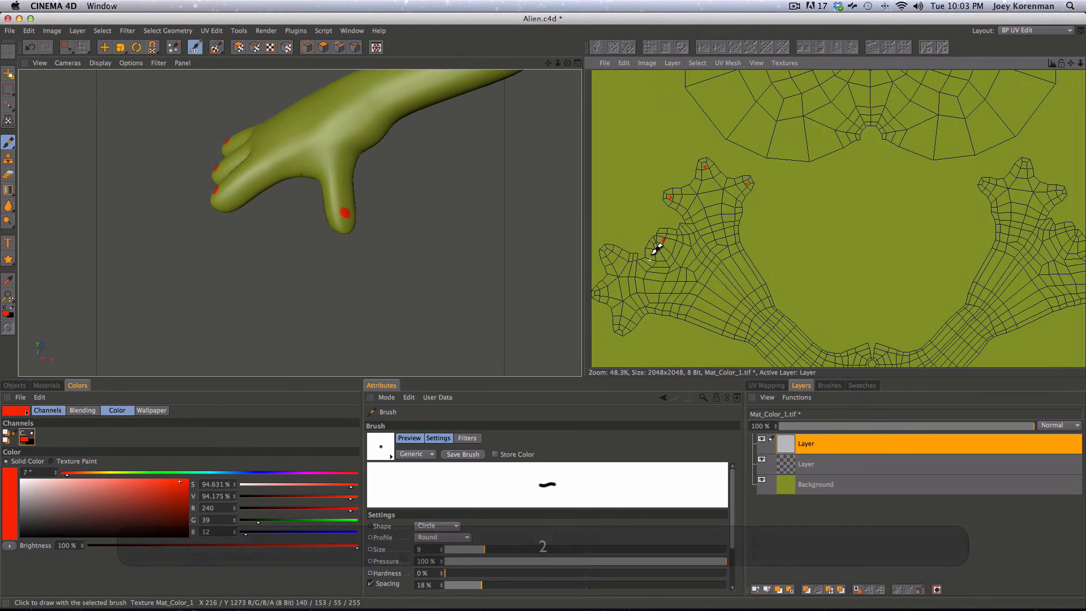
key(super+z)
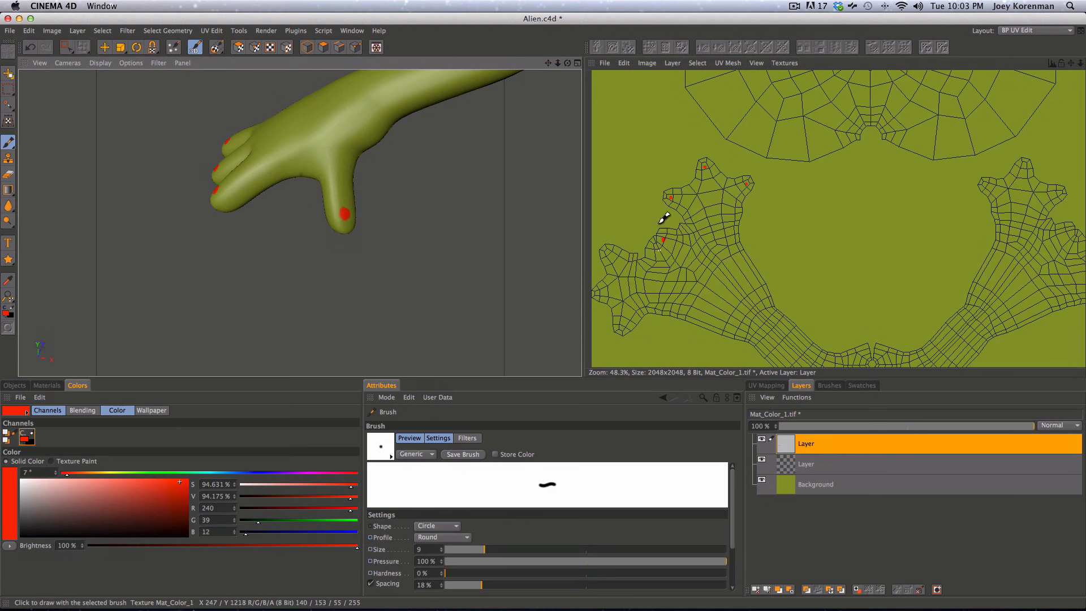
- Paint red bands across the same arm's wrist and elbow, extending the lines across the arm in the UV layout
alt+drag(333, 173, 303, 223)
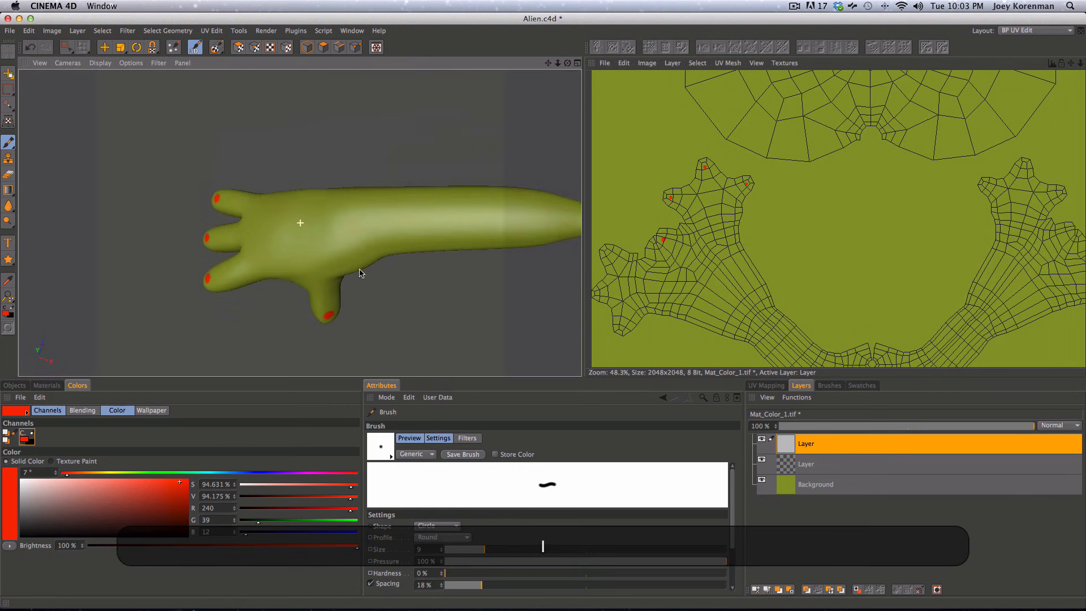
drag(376, 188, 390, 254)
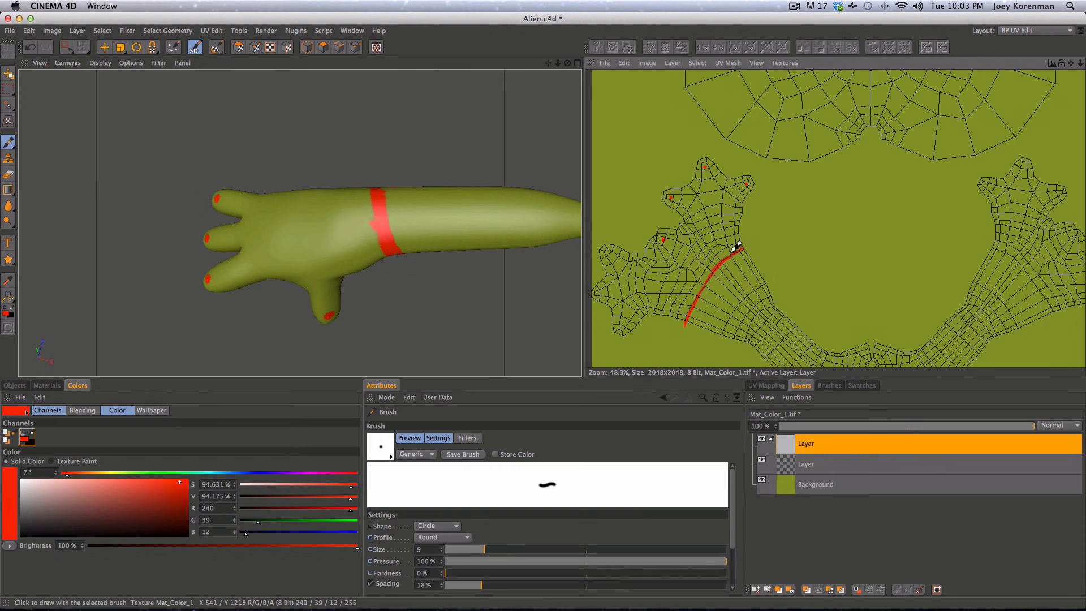
key(2)
drag(502, 206, 286, 185)
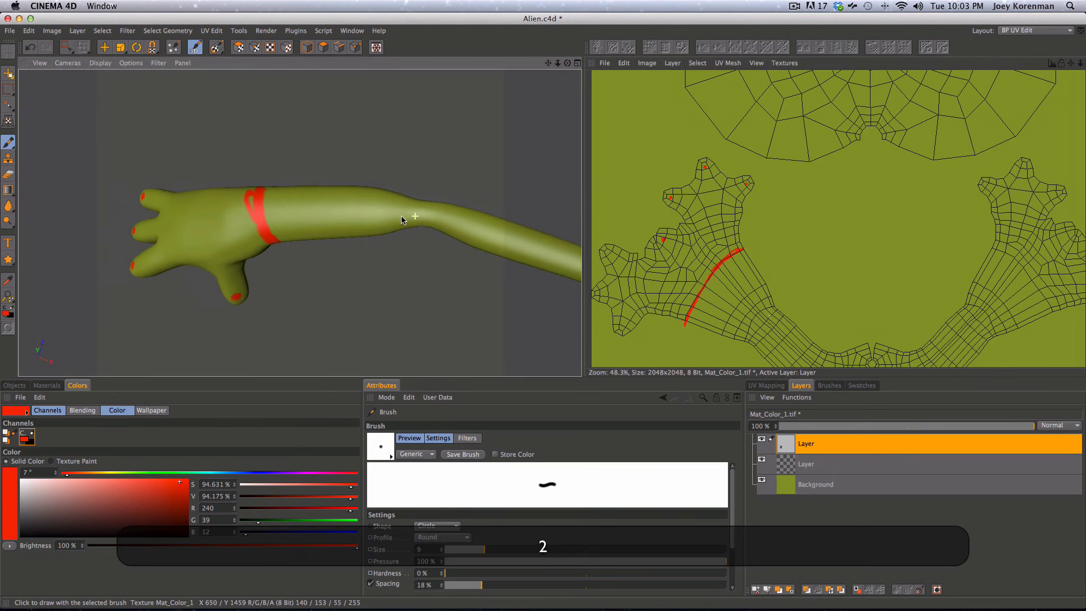
key(1)
key(3)
drag(298, 220, 405, 111)
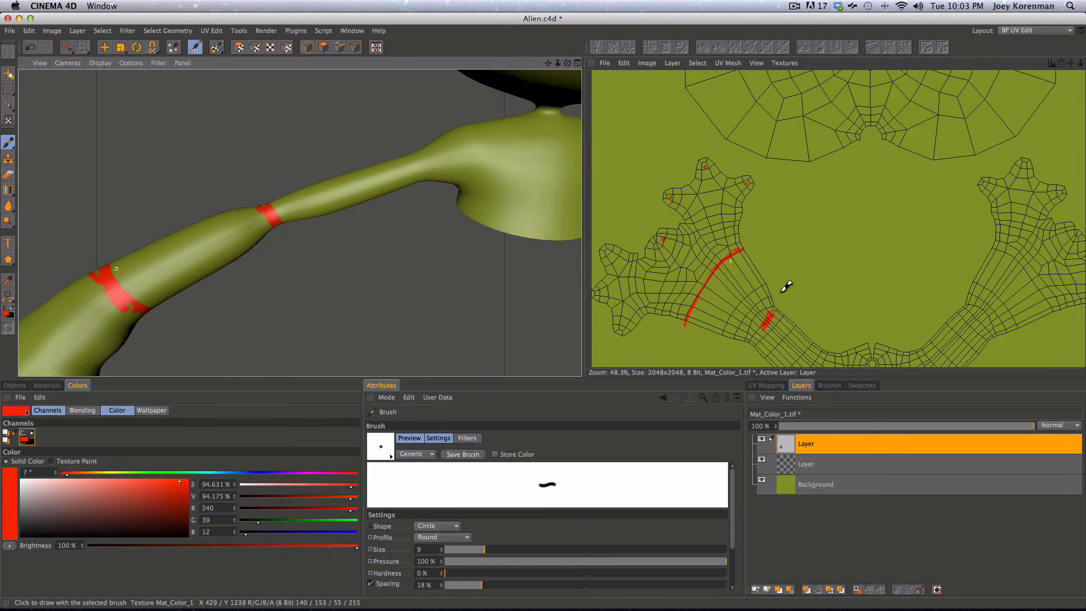
key(1)
drag(786, 286, 771, 249)
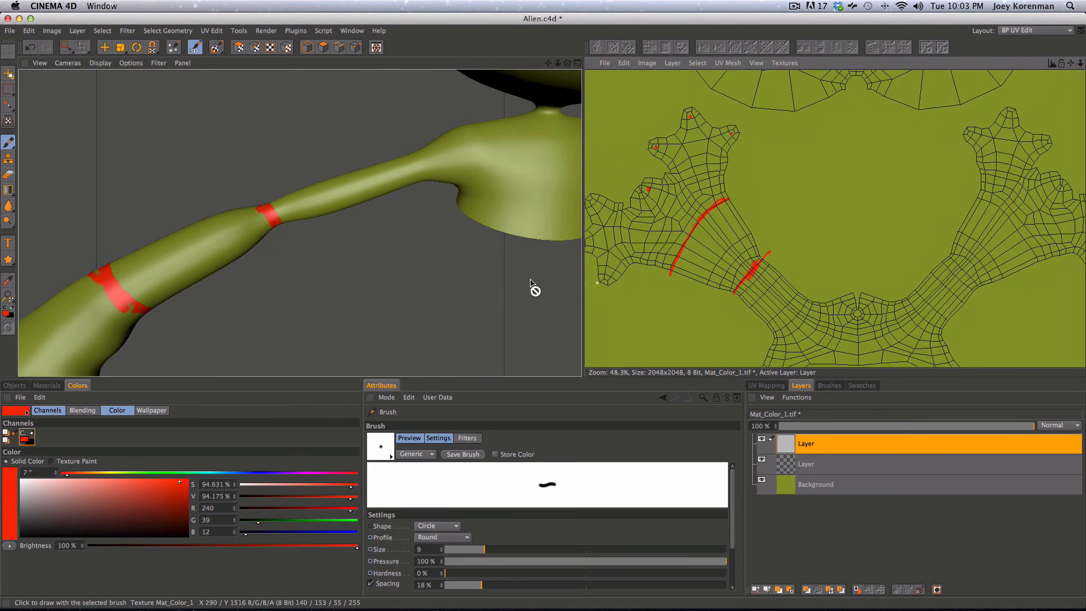
- Paint a red band around the same arm's shoulder and extend it across the arm in the UV layout
click(420, 153)
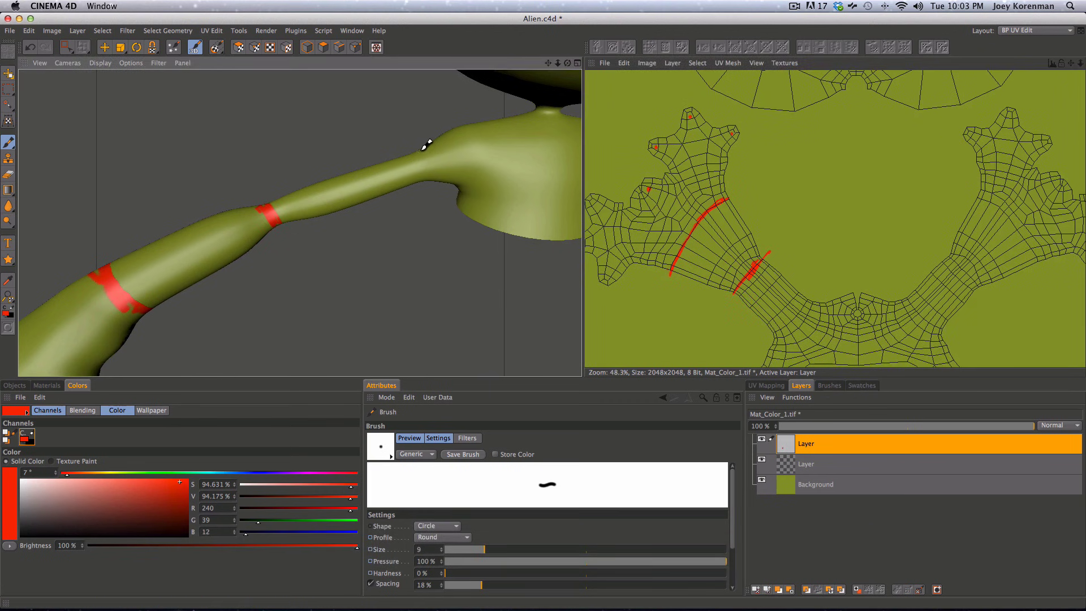
key(2)
drag(483, 173, 368, 187)
key(3)
key(1)
key(3)
drag(376, 224, 390, 187)
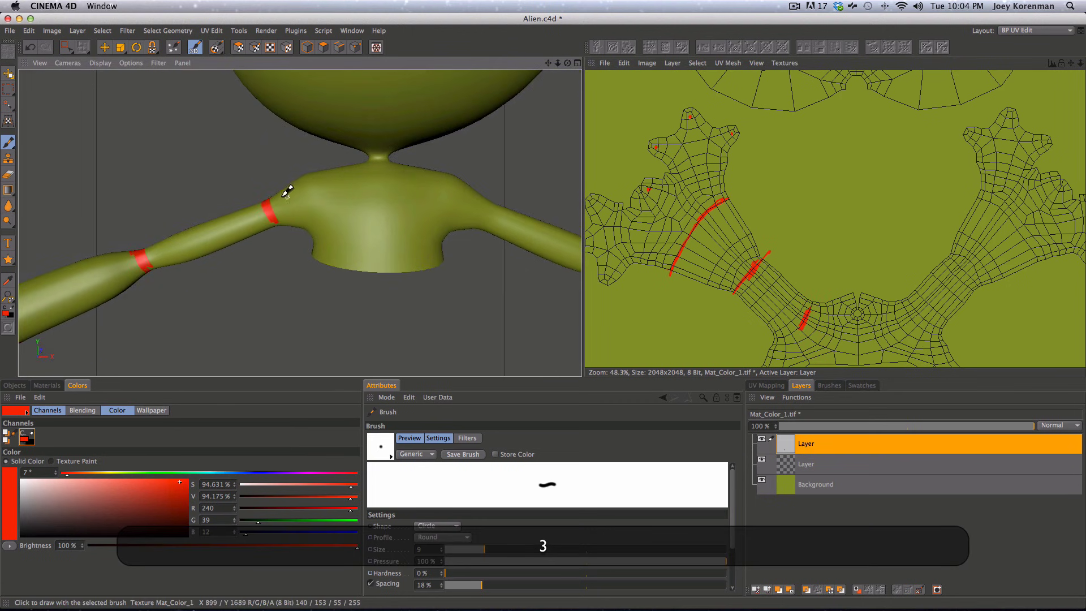
key(1)
drag(822, 313, 812, 281)
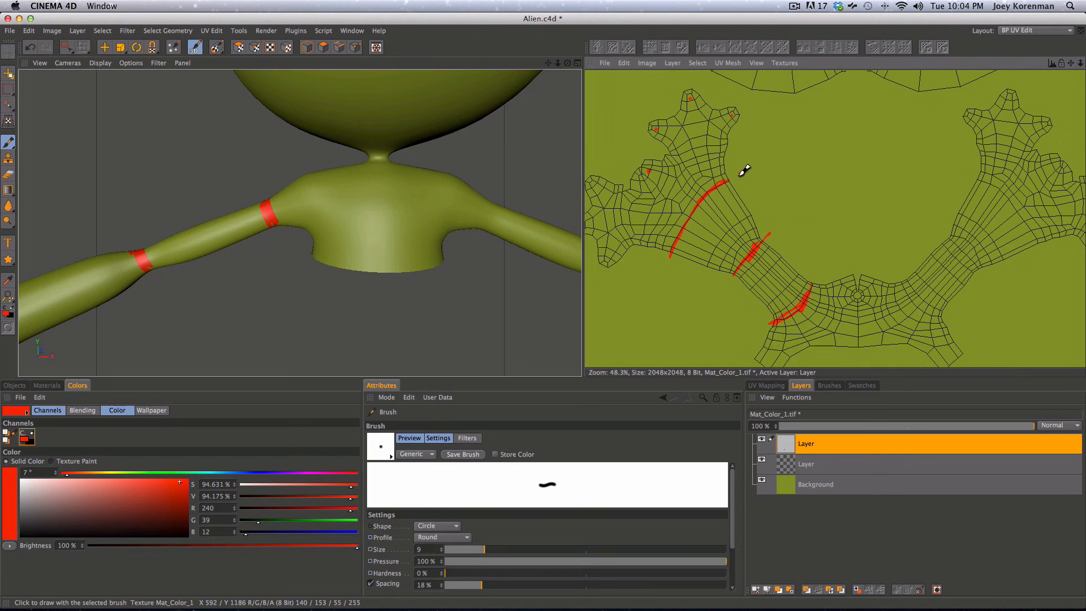
- Handwrite the red labels "wrist" and "elbow" beside their marker lines in the UV layout
drag(771, 165, 776, 160)
key(1)
drag(877, 249, 803, 279)
key(2)
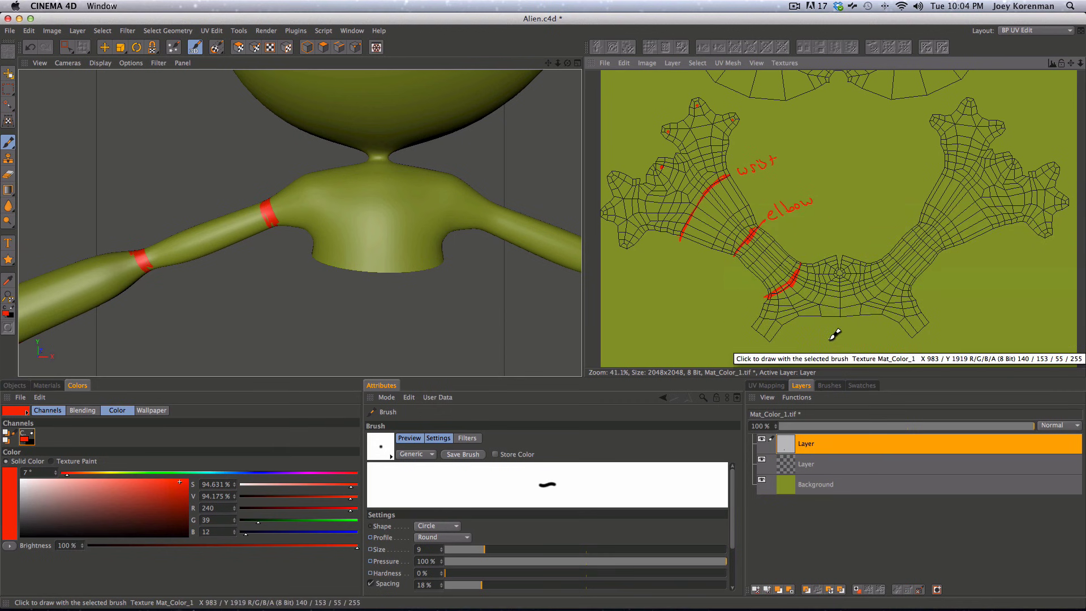
- Examine the red arm bands on the model and the labelled guide lines across the whole UV layout
key(1)
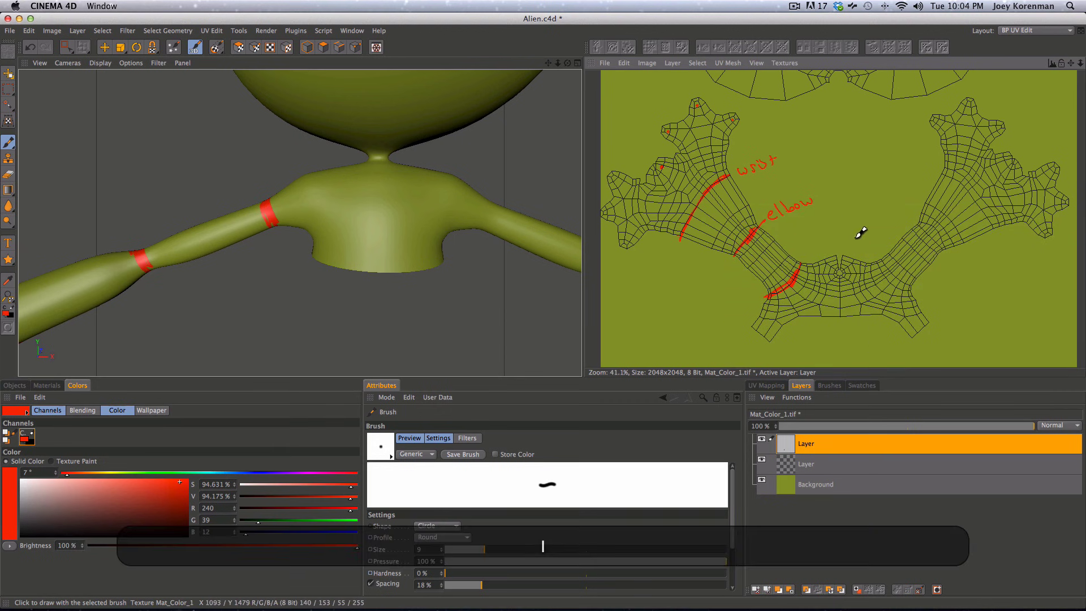
mouse_move(855, 237)
mouse_down()
mouse_move(831, 220)
mouse_move(848, 234)
mouse_up()
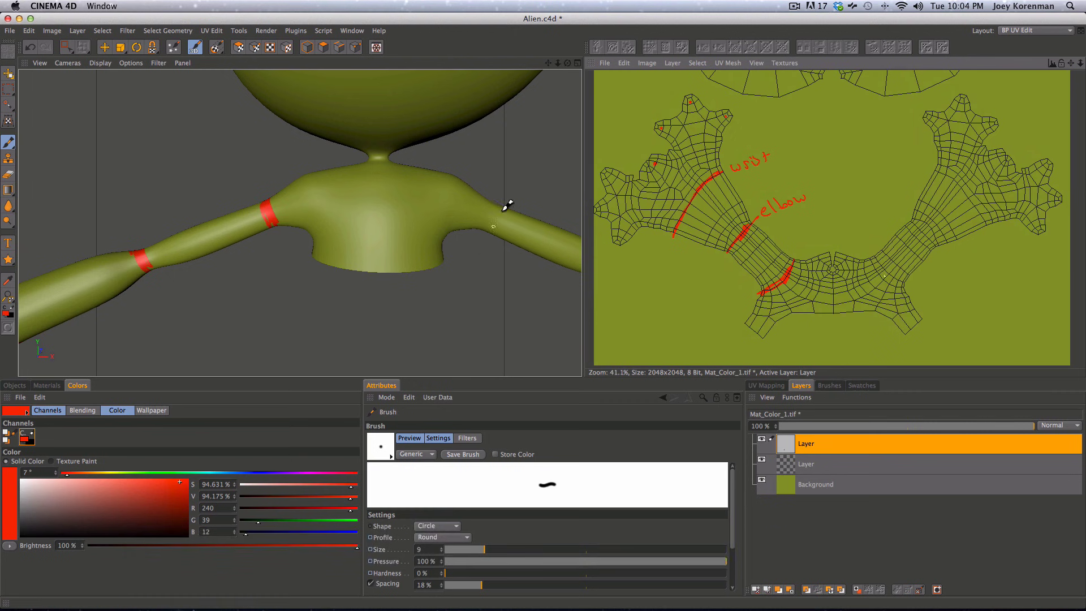
key(2)
drag(507, 204, 335, 240)
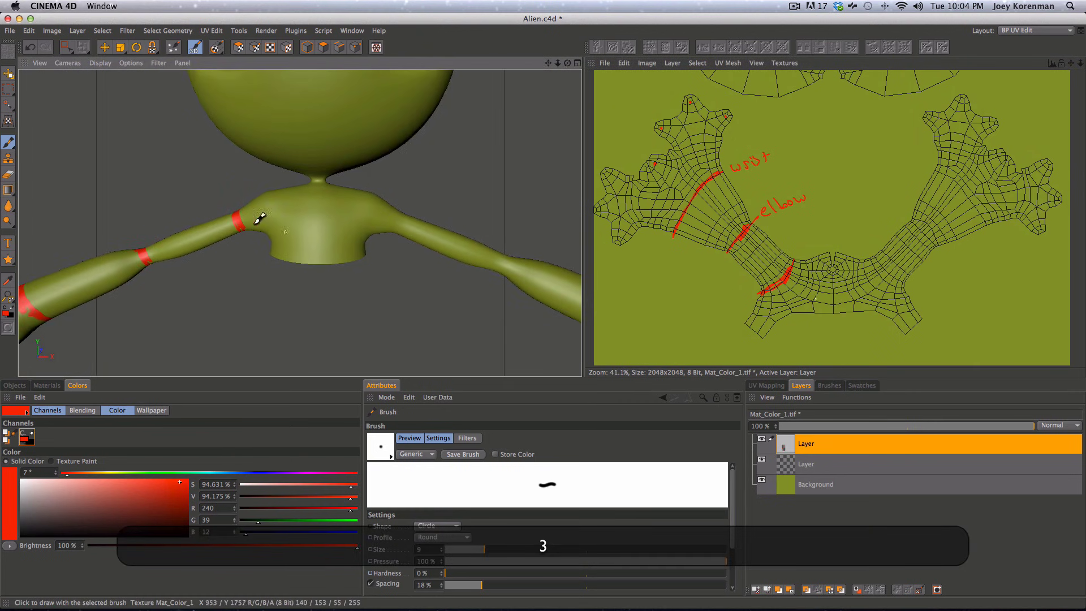
key(2)
drag(778, 253, 622, 297)
mouse_move(356, 260)
mouse_down()
mouse_move(262, 307)
mouse_move(370, 260)
mouse_up()
key(2)
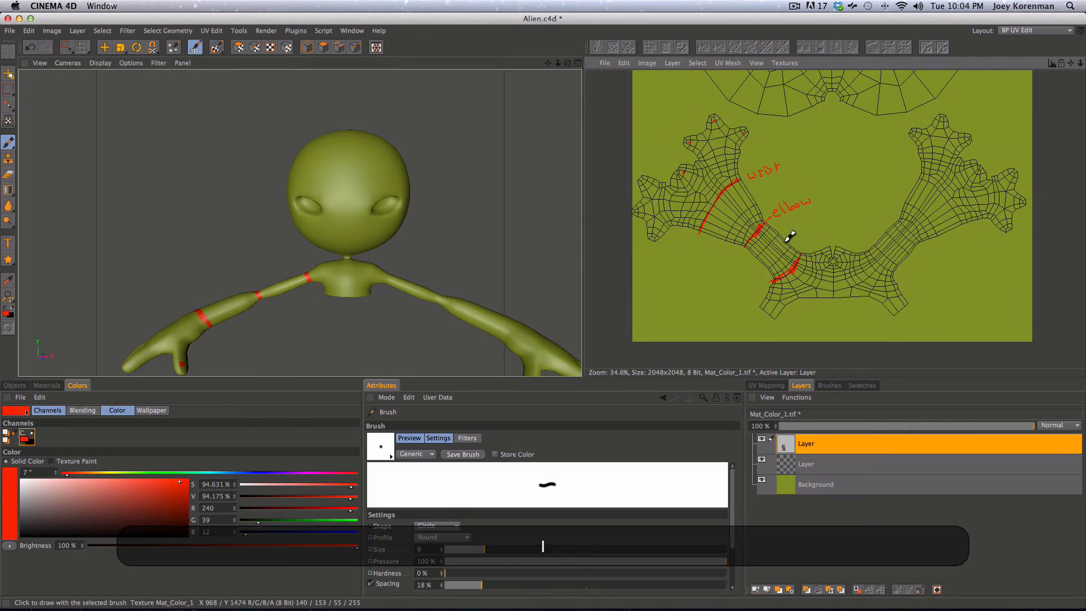
key(2)
drag(834, 252, 824, 222)
key(1)
key(2)
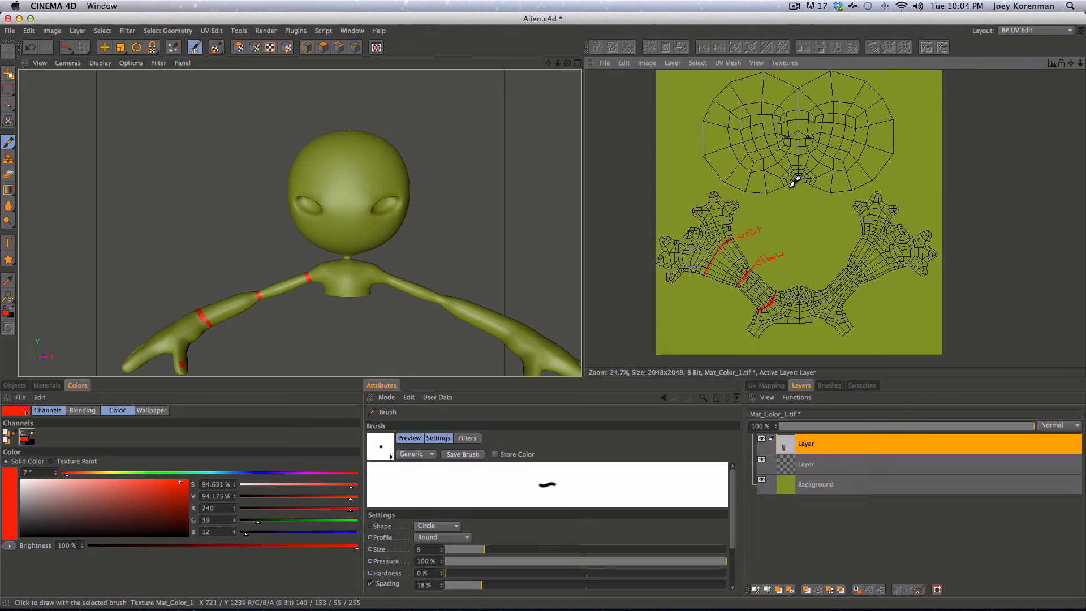
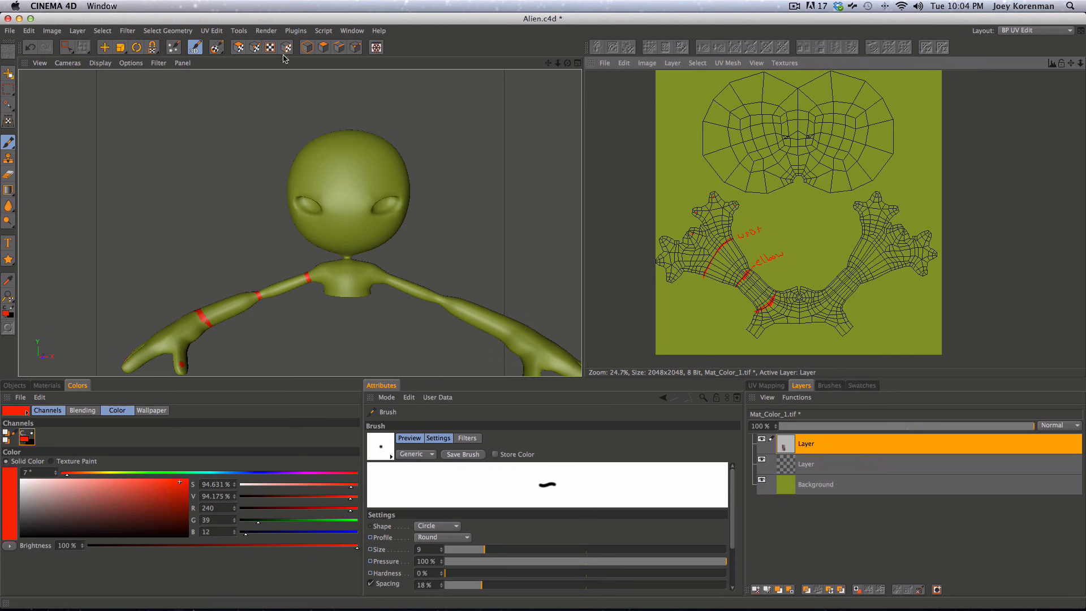
- Switch to model mode and create a UV Mesh Layer in the texture
click(307, 47)
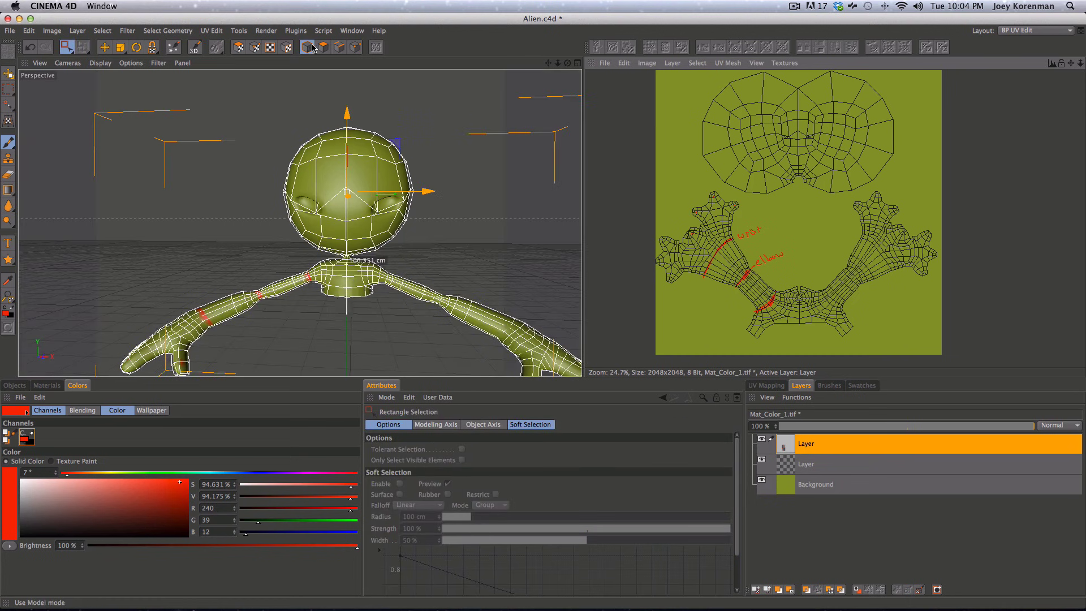
click(727, 62)
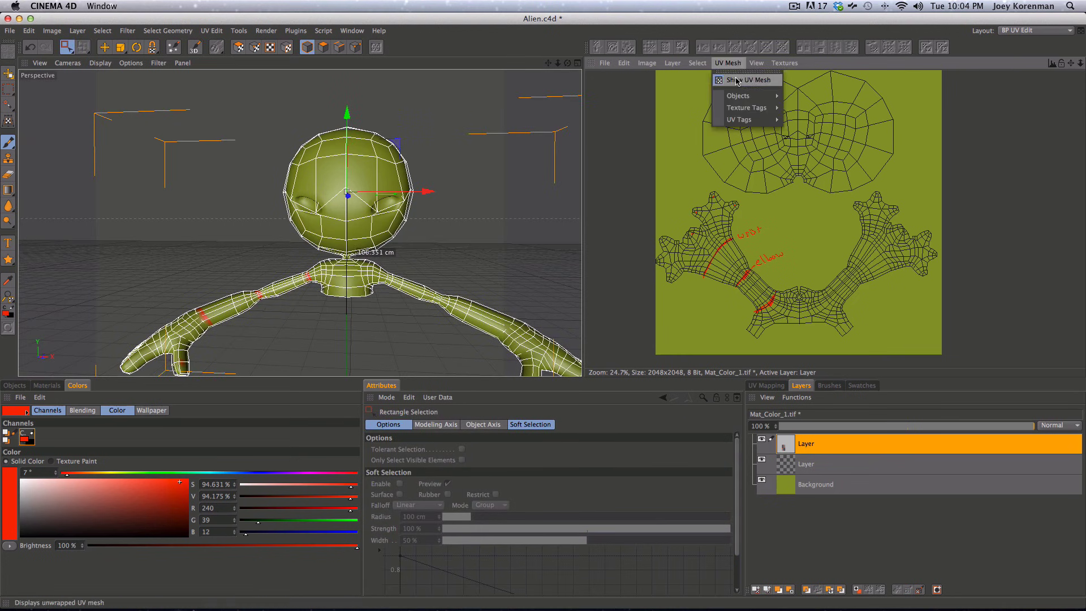
mouse_move(674, 64)
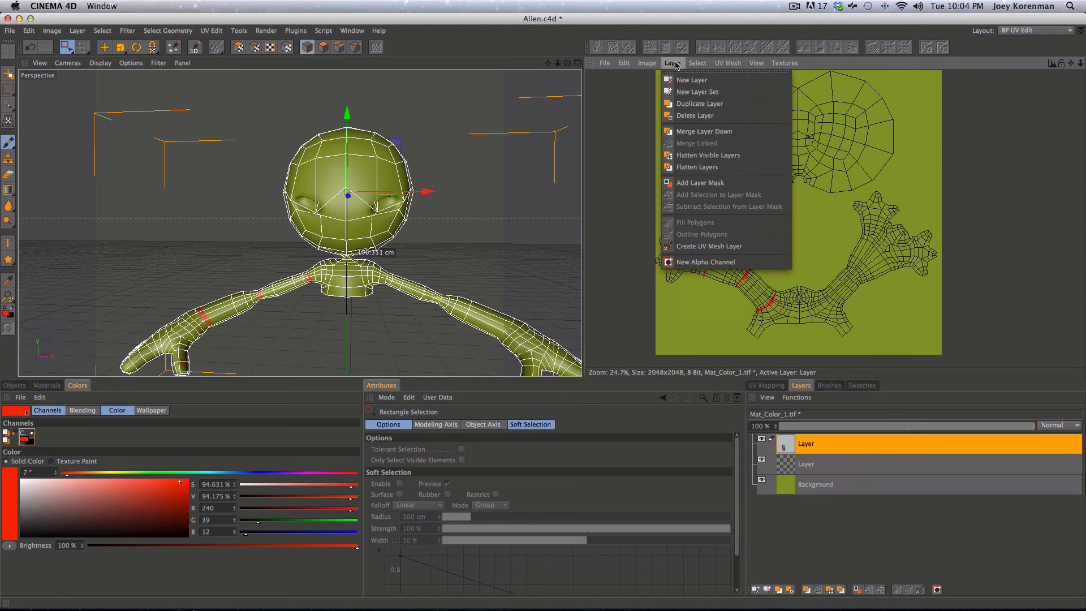
click(709, 246)
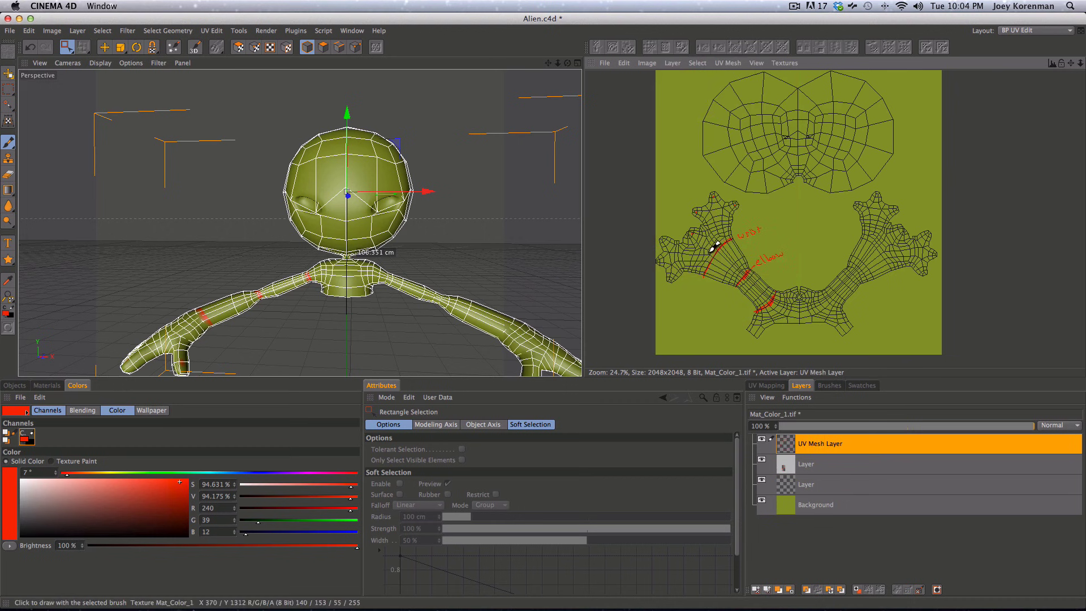
- Rename the layer holding the red arm marks and labels as "Body Guide"
double_click(797, 464)
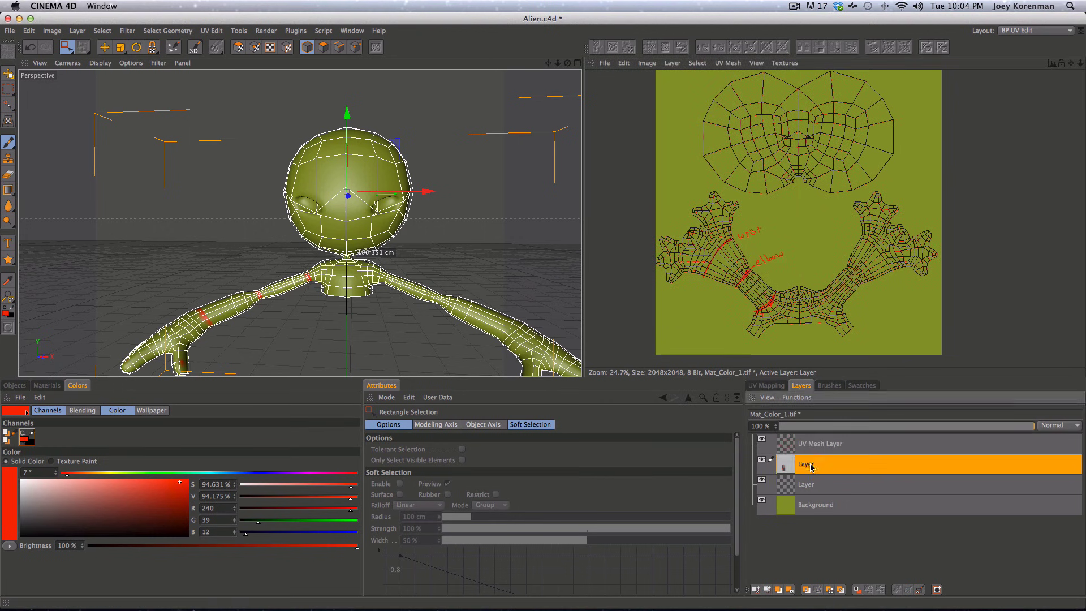
click(814, 444)
double_click(808, 462)
text(Body)
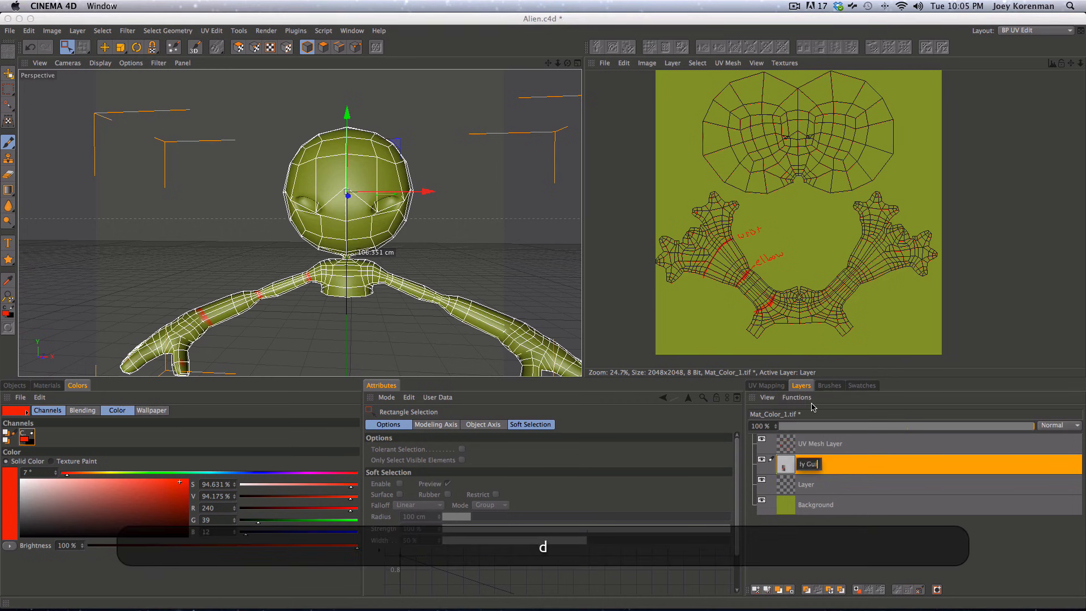
key(Return)
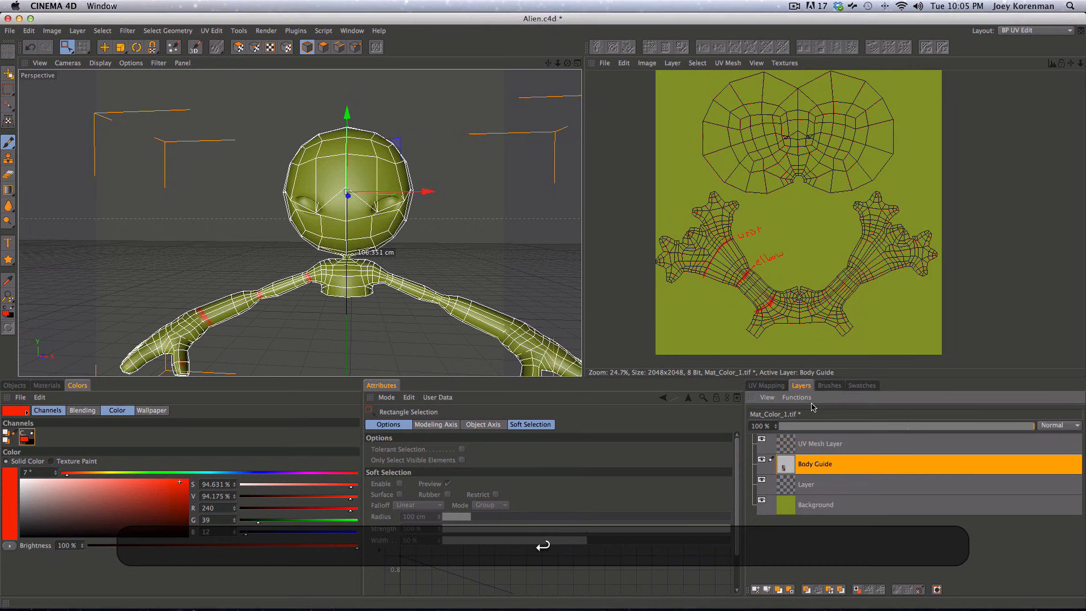
- Rename the empty layer directly above the Background as "Face Guide"
double_click(812, 484)
text(Fa)
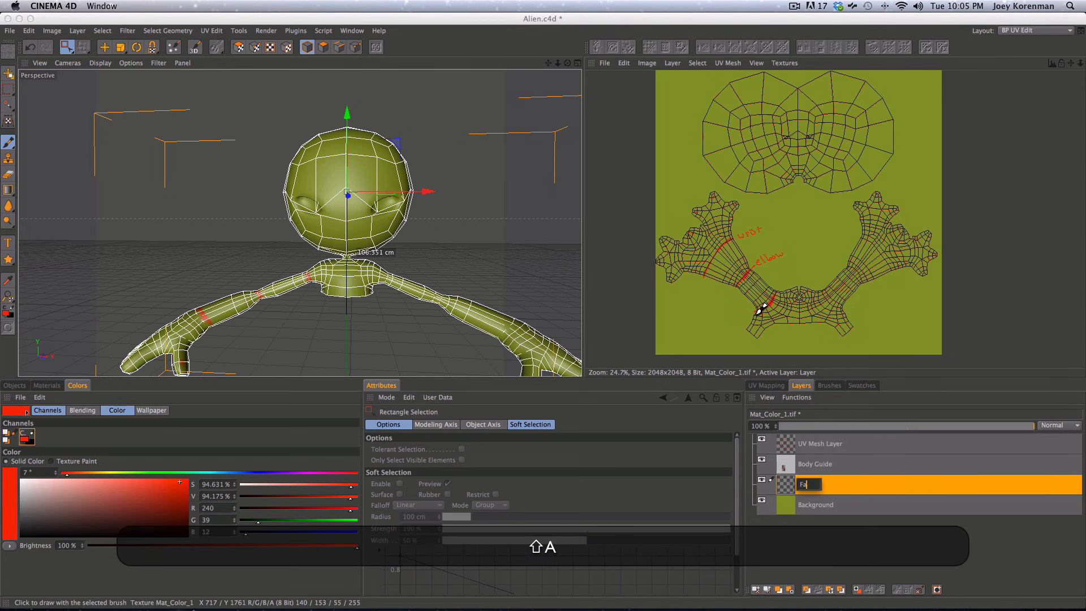
text(ce Guide)
key(Return)
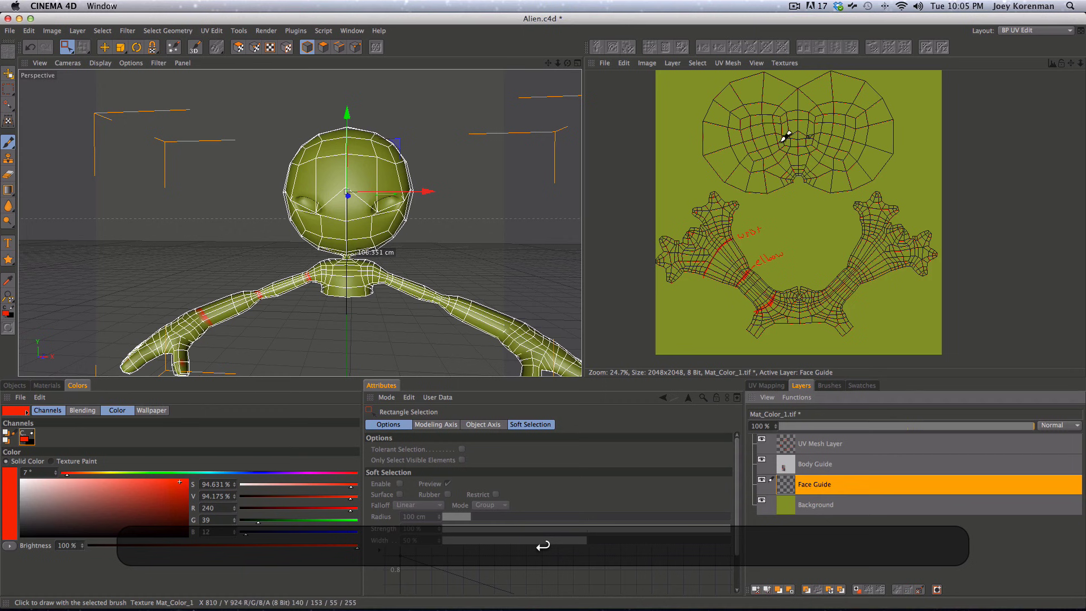
- Bring the face UVs into view and hide the UV Mesh Layer and the Body Guide layer
key(2)
mouse_move(782, 158)
mouse_down()
mouse_move(831, 124)
mouse_move(933, 87)
mouse_up()
key(1)
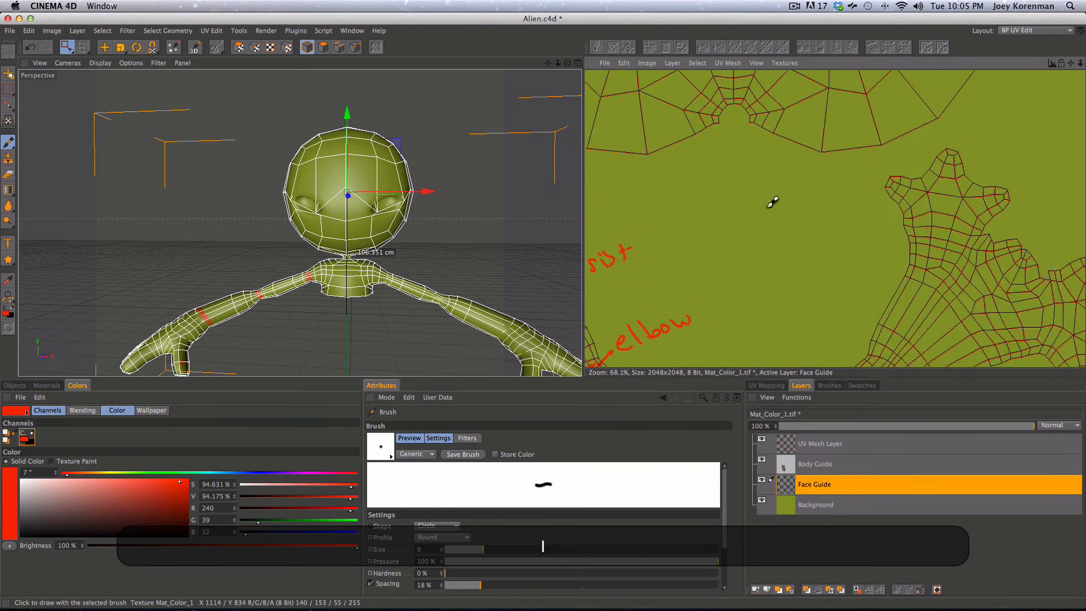
drag(770, 204, 803, 257)
click(761, 439)
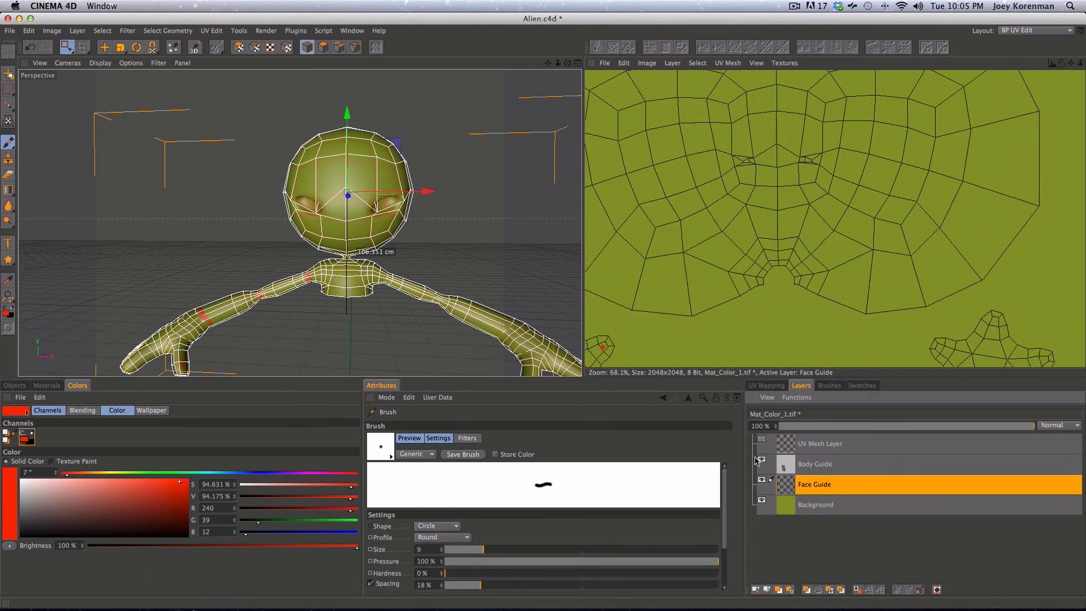
- Paint red nose, mouth, eyebrow and forehead hairline marks on the alien's face on the Face Guide layer
click(23, 386)
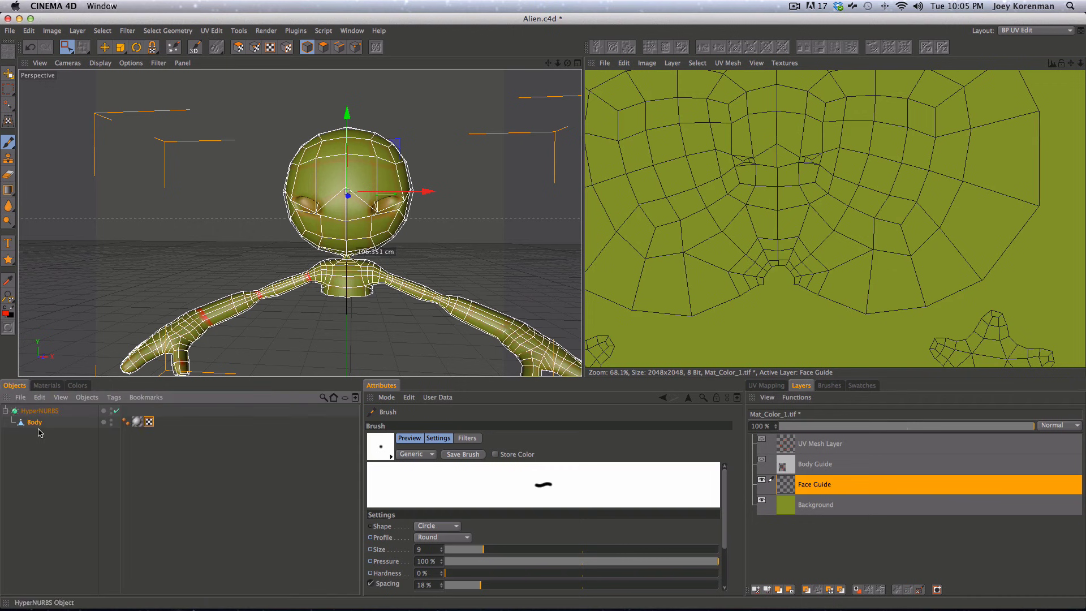
click(9, 144)
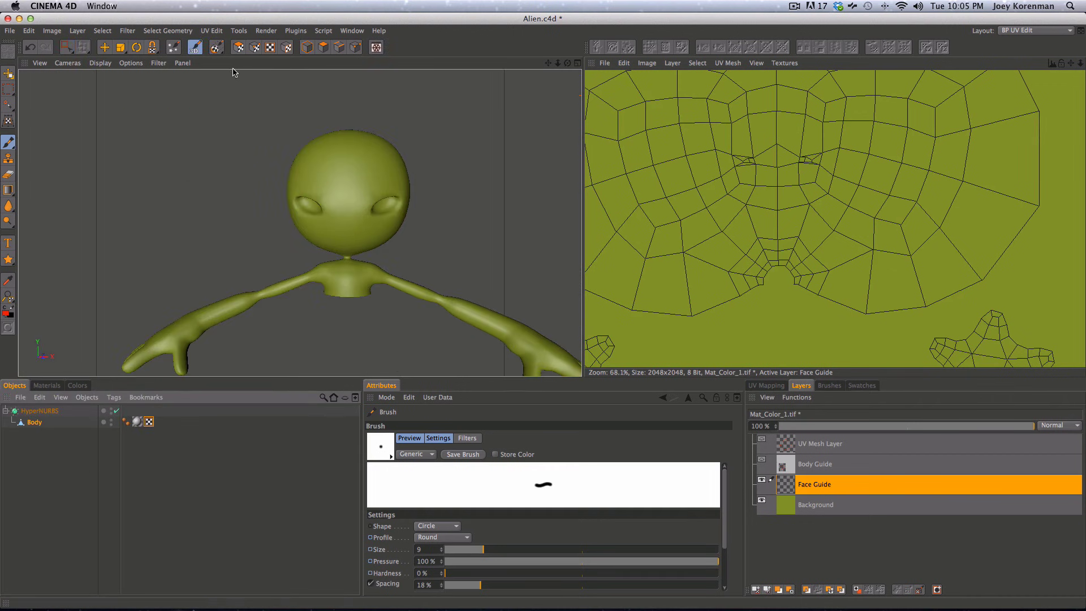
click(238, 47)
key(2)
drag(343, 222, 362, 210)
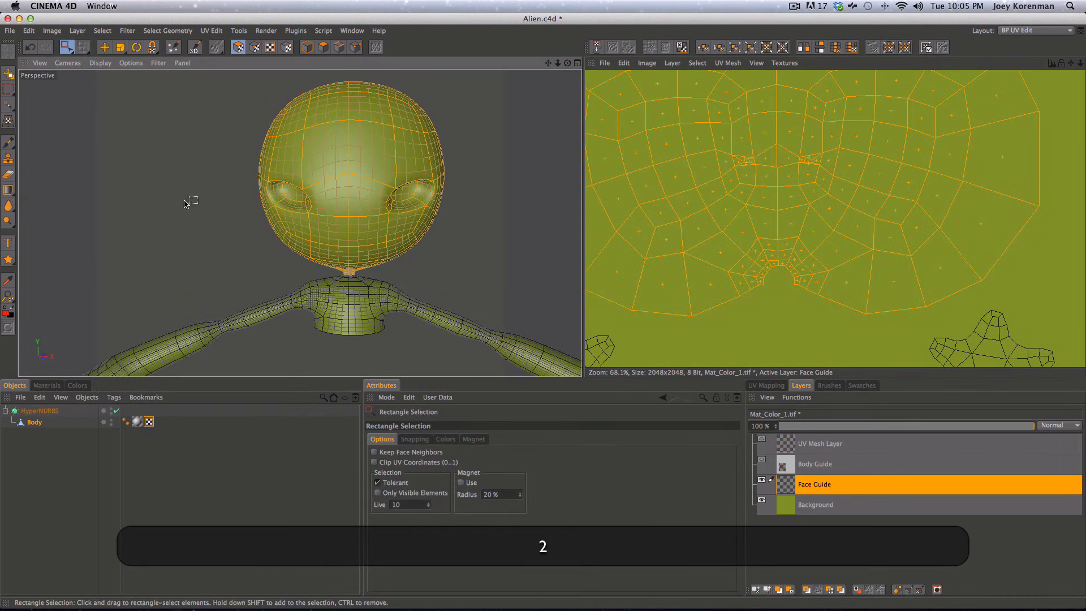
click(8, 142)
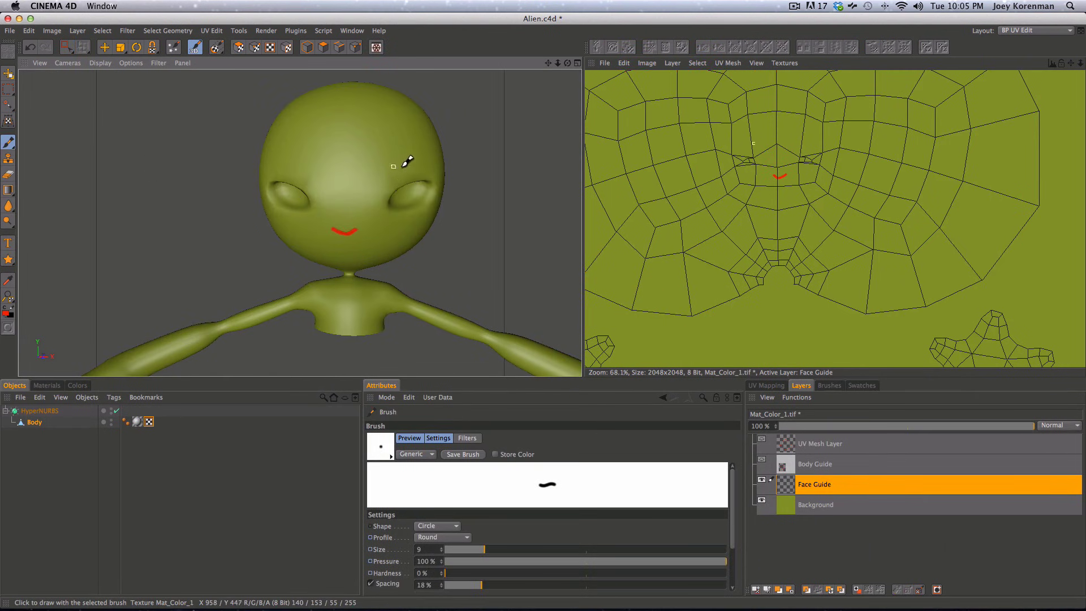
drag(392, 167, 419, 169)
drag(291, 169, 277, 169)
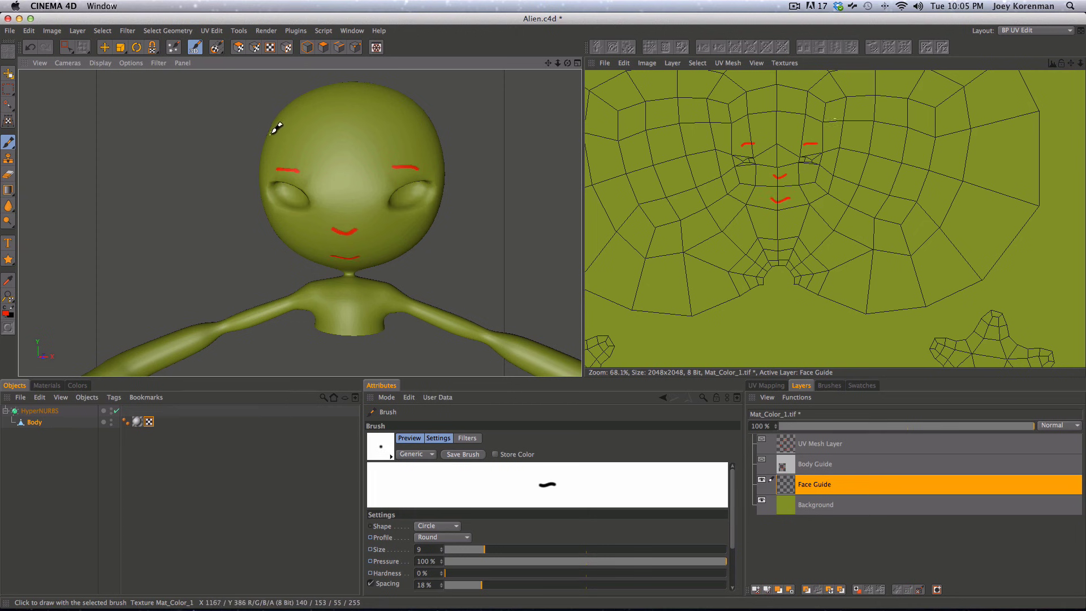
mouse_move(270, 133)
mouse_down()
mouse_move(437, 134)
mouse_move(366, 148)
mouse_move(407, 143)
mouse_up()
key(3)
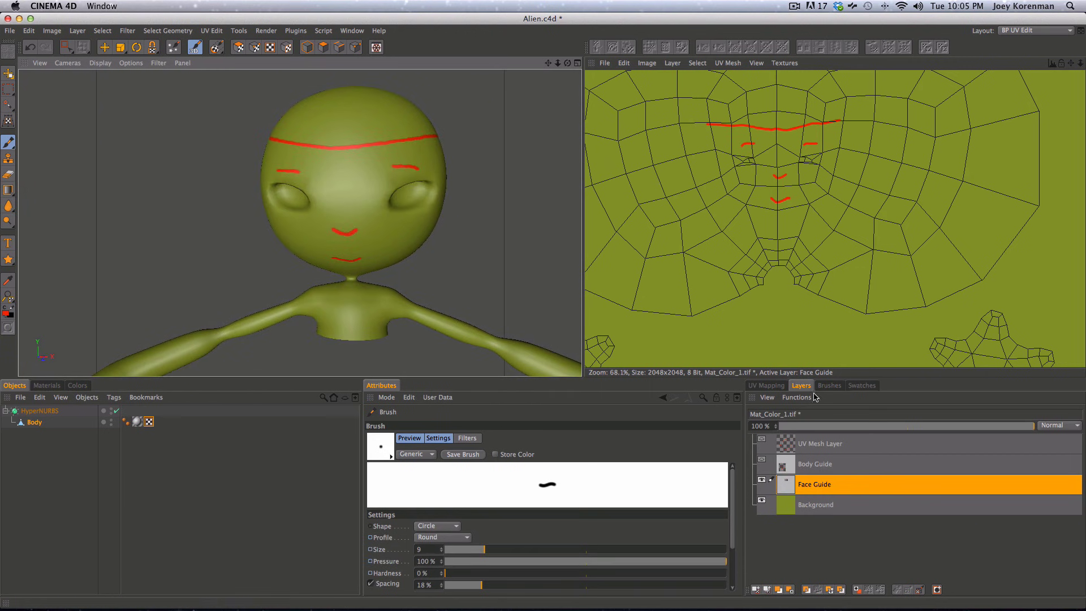
drag(448, 206, 412, 224)
- Save the texture in Photoshop (PSD) format as AlienHead.psd in the UVs folder
click(604, 63)
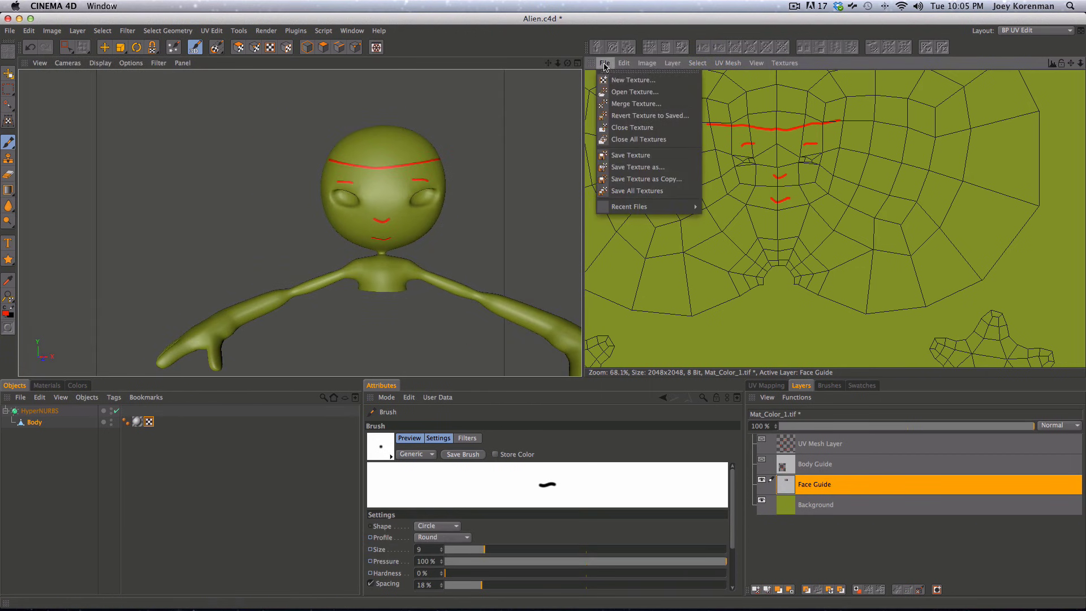
click(654, 168)
click(668, 138)
click(669, 185)
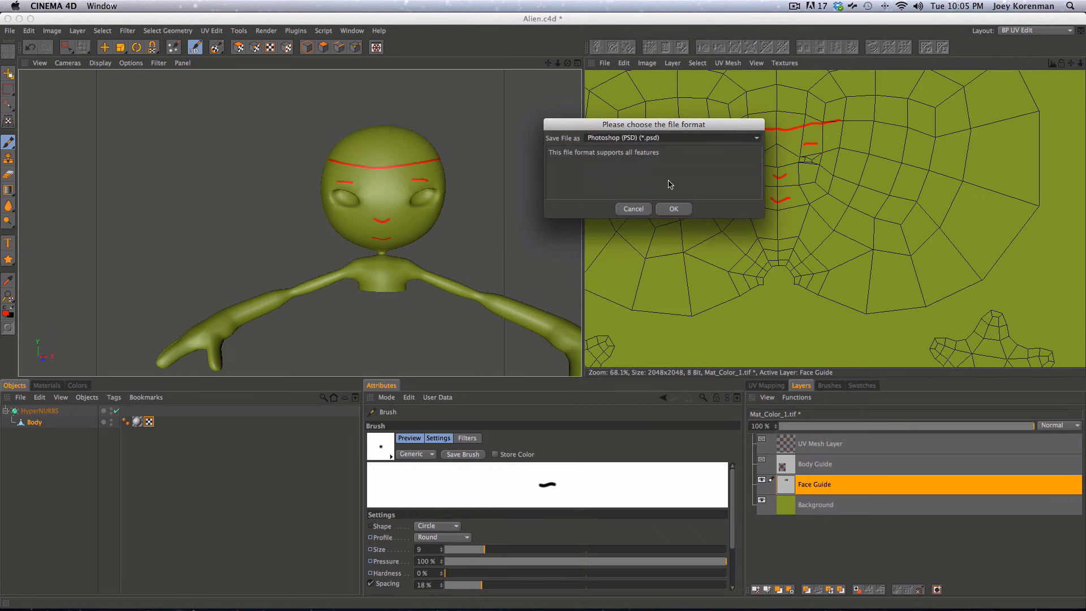
click(680, 208)
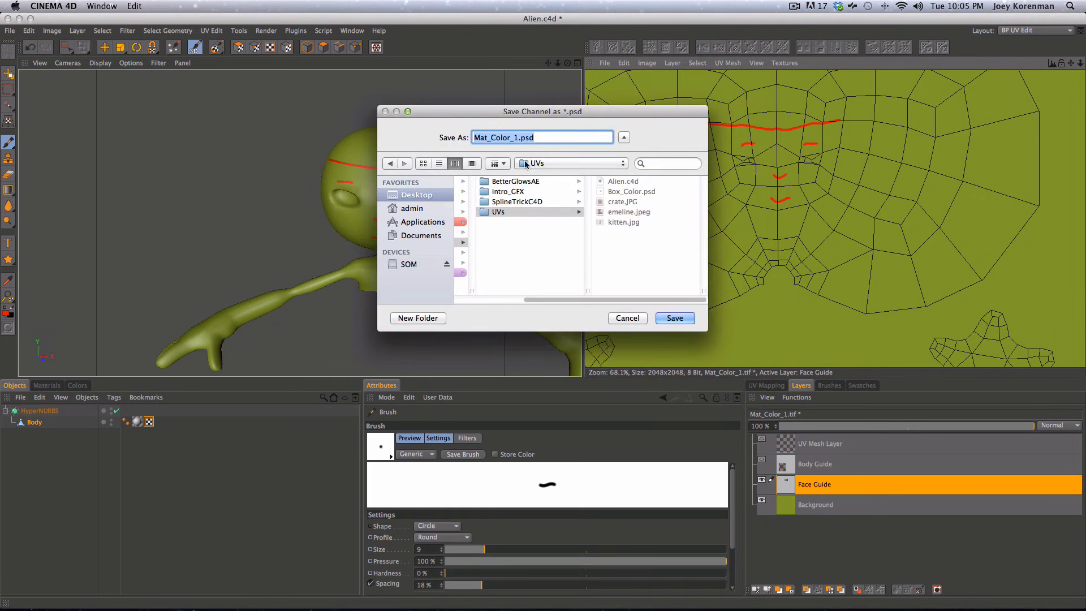
text(Alie)
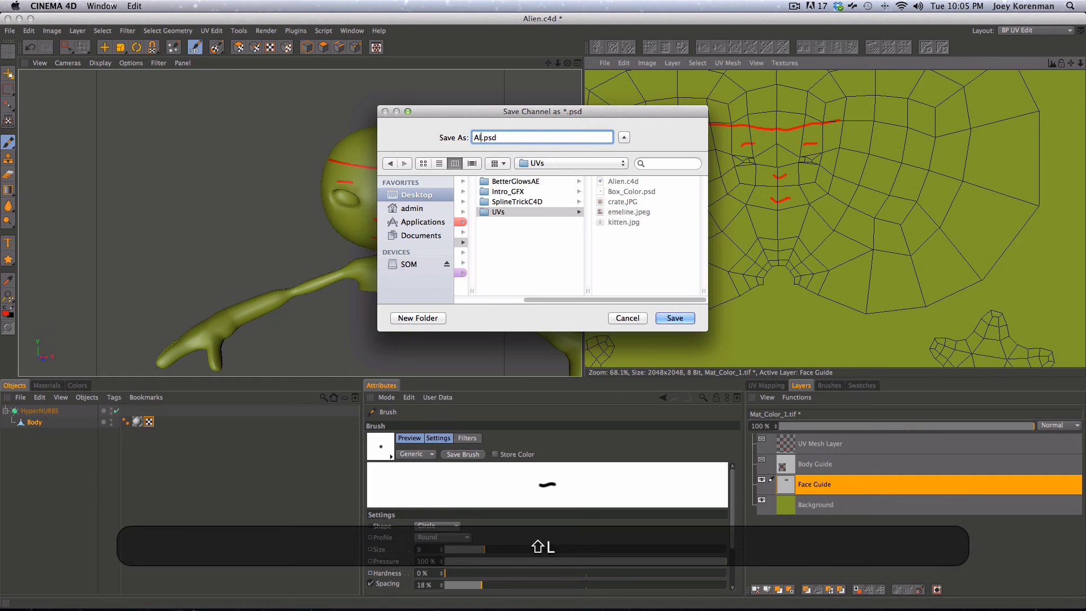
text(nHead)
key(Return)
- Switch to Photoshop and open AlienHead.psd from the UVs folder
key(super+Tab)
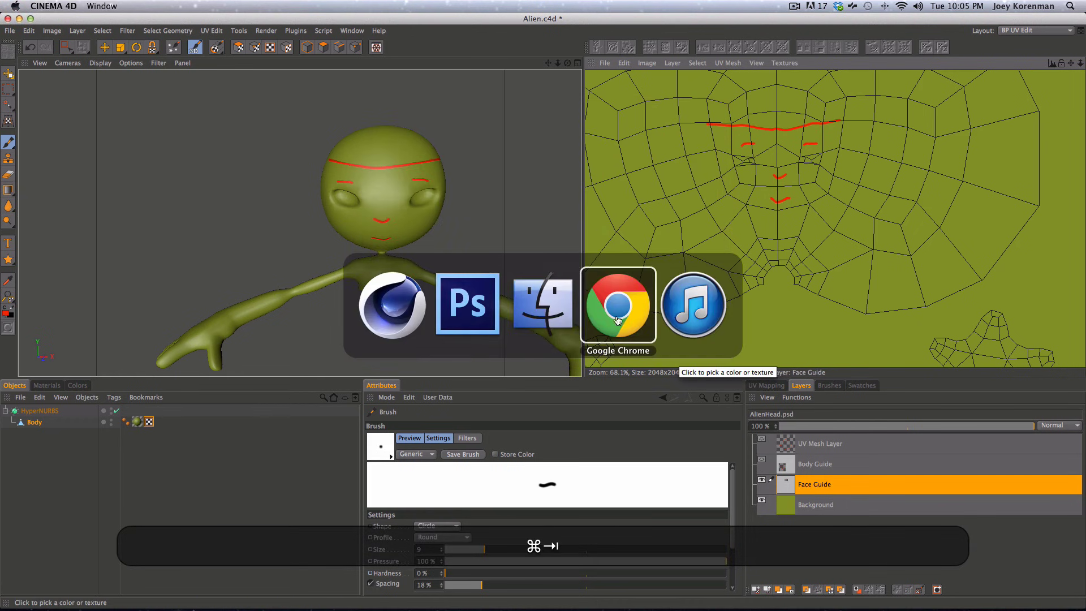
super+click(467, 303)
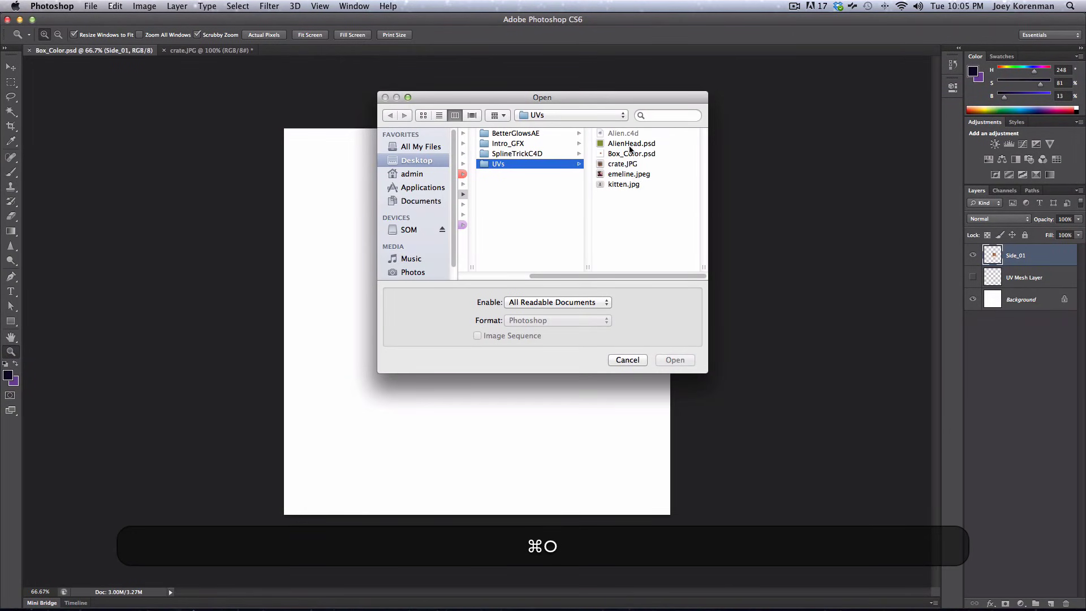
click(628, 143)
key(Return)
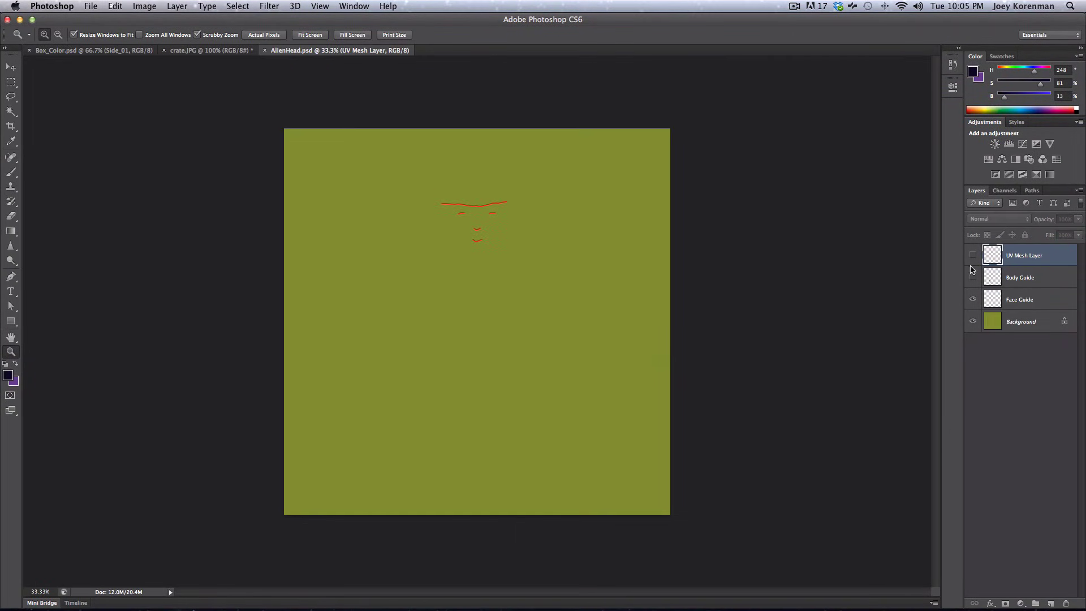
- Turn on the visibility of the UV Mesh Layer and the Body Guide layer
click(973, 255)
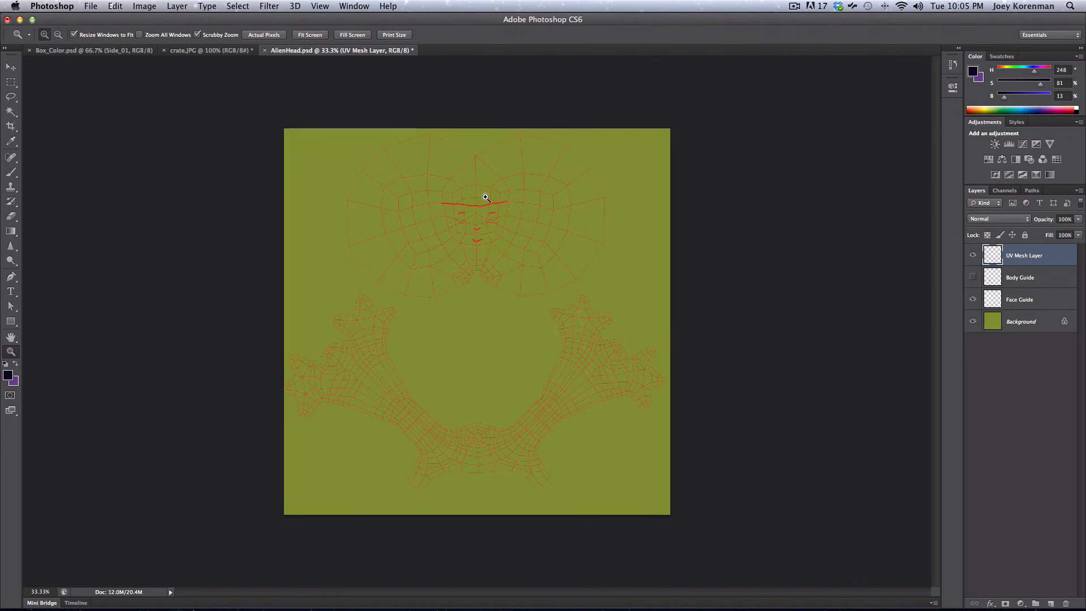
click(973, 277)
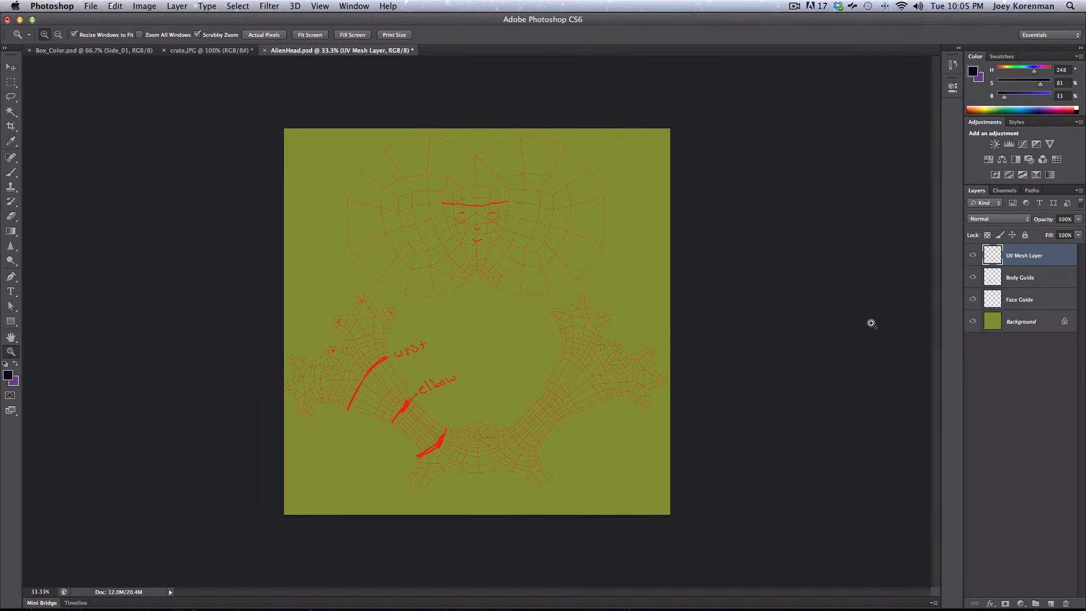
click(474, 366)
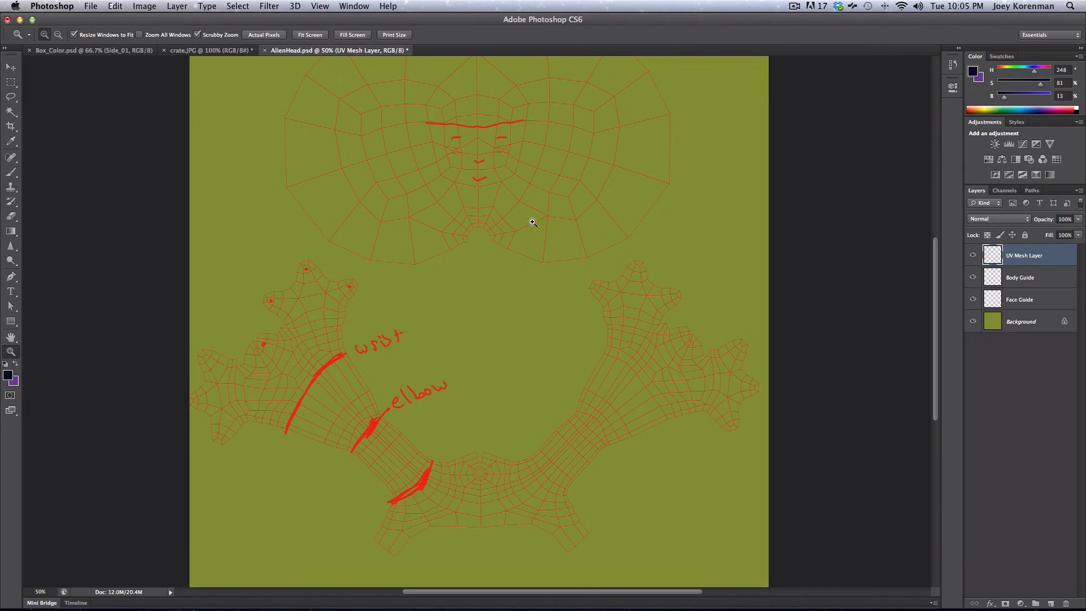
- Open the baby's portrait photo, a .jpeg file, from the UVs folder
key(super+o)
click(628, 174)
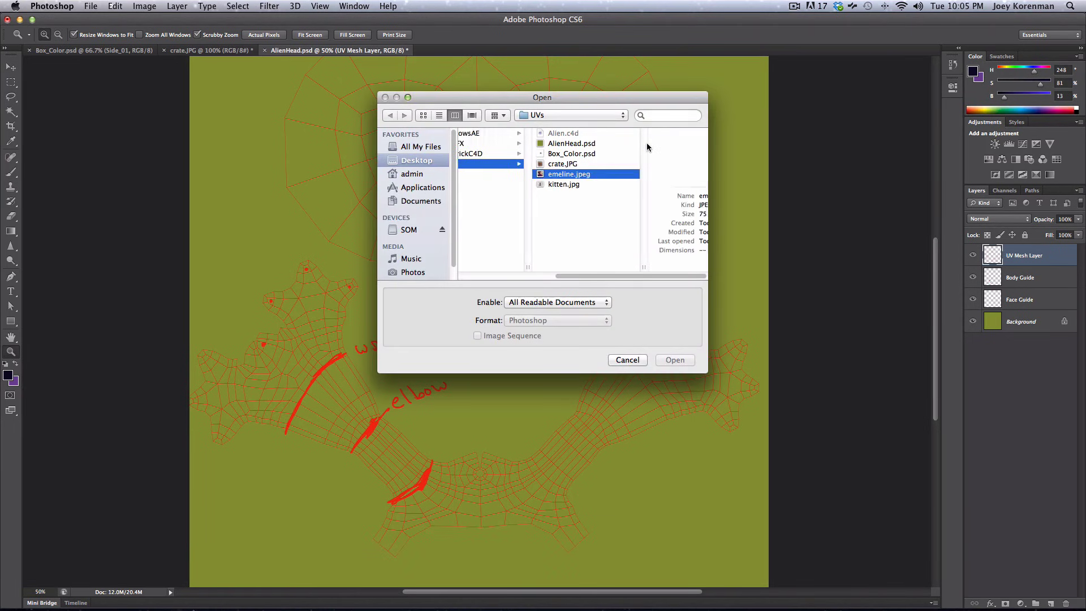
key(Return)
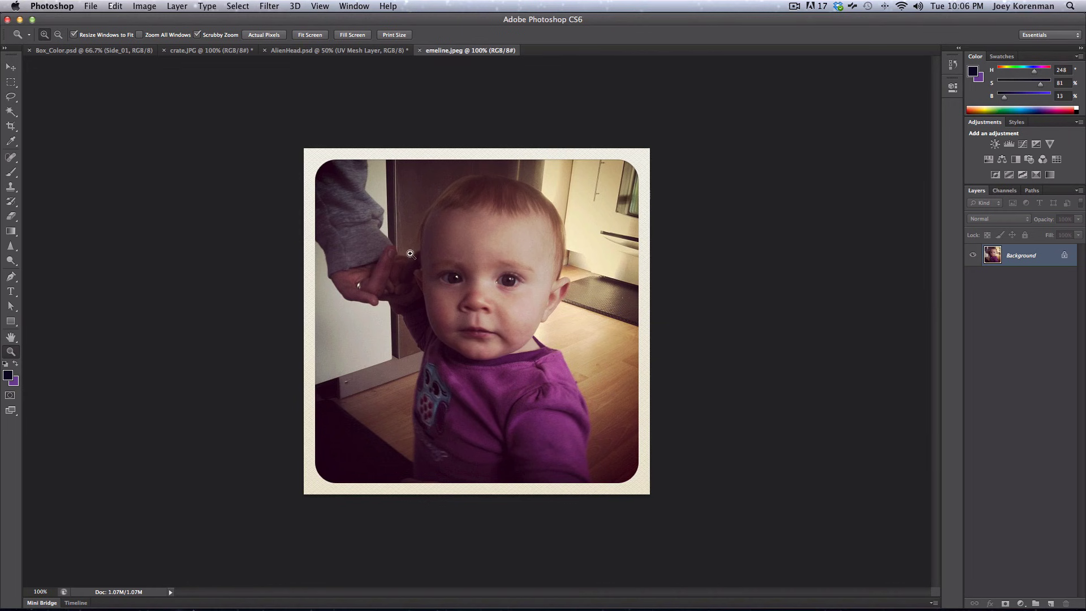
- Copy the entire baby photo and paste it into AlienHead.psd as a new layer
key(v)
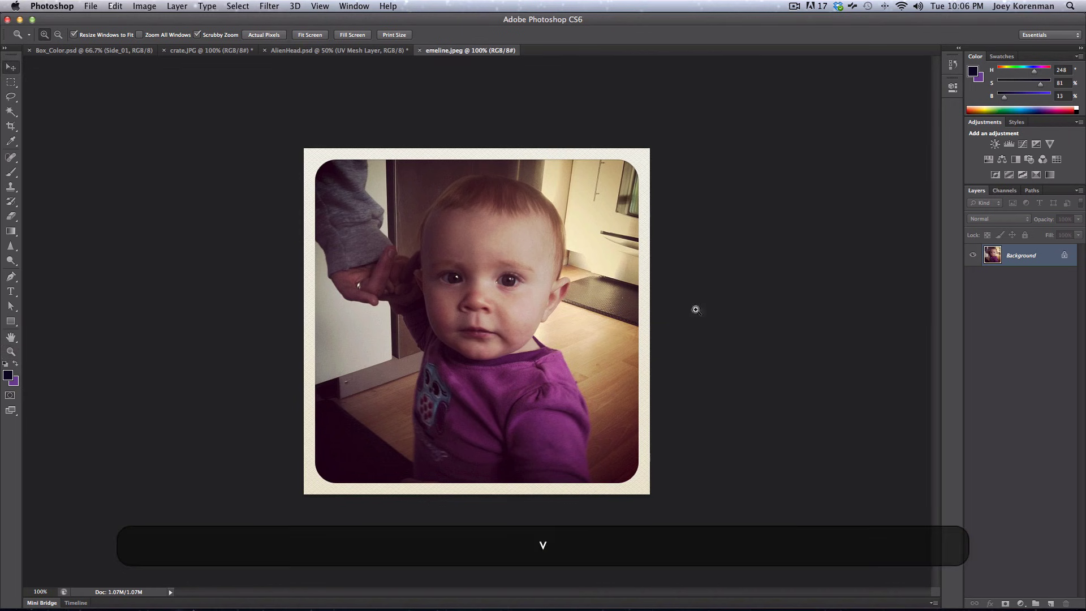
key(super+a)
key(super+c)
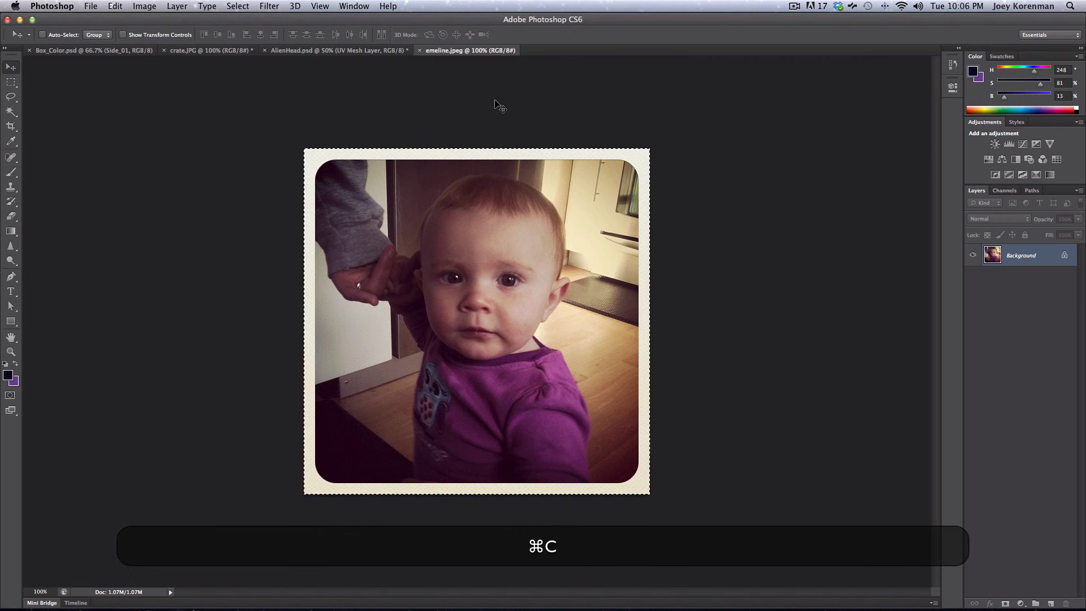
click(364, 49)
key(super+v)
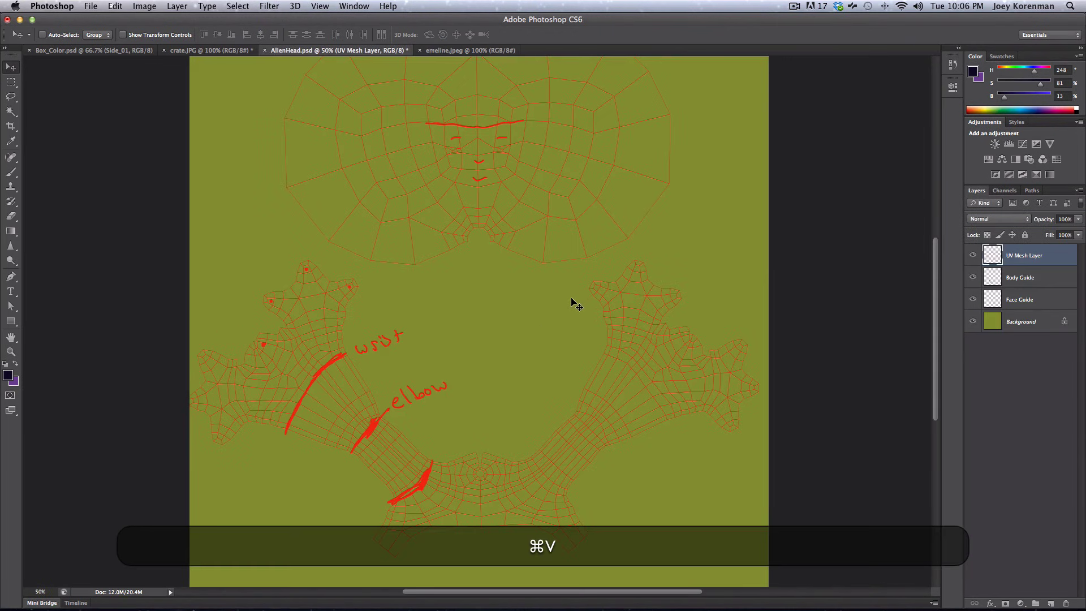
- Move the pasted photo over the face guide on the head mesh and set its layer opacity to 50%
drag(504, 364, 503, 199)
key(2)
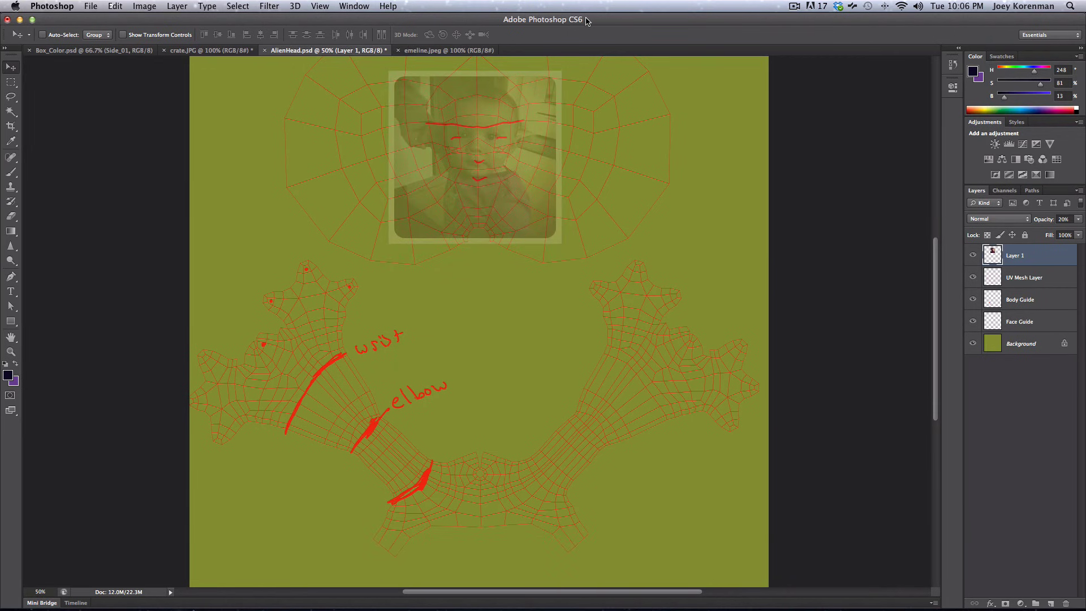
key(5)
- Place Layer 1 beneath the UV Mesh Layer and shift the photo slightly down to bring the facial features closer to the guides
key(z)
drag(484, 156, 524, 281)
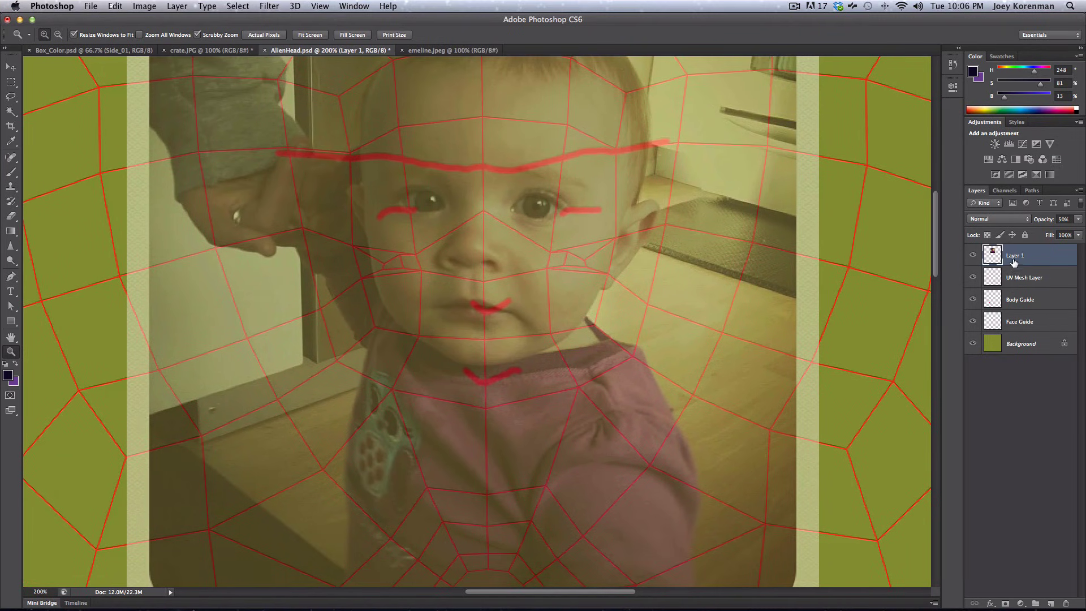
drag(1014, 262, 1019, 289)
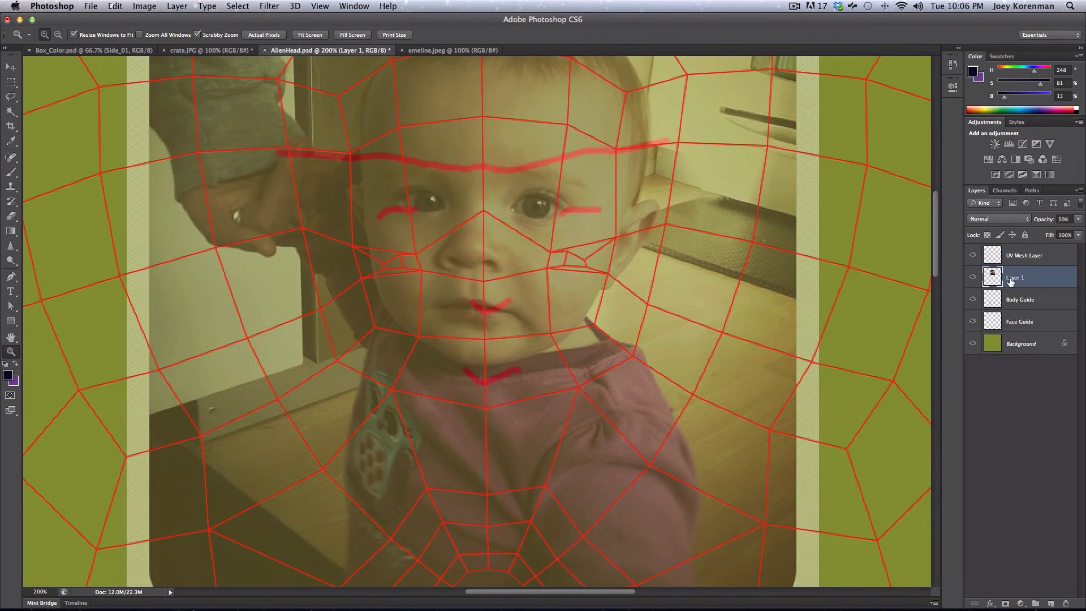
key(v)
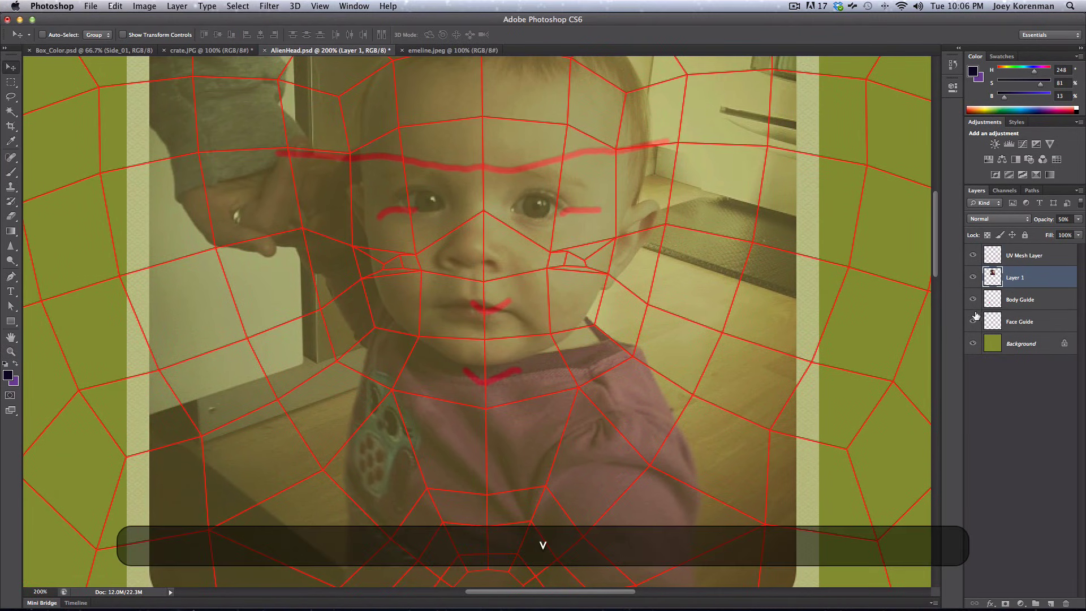
drag(531, 298, 529, 313)
key(cmd+t)
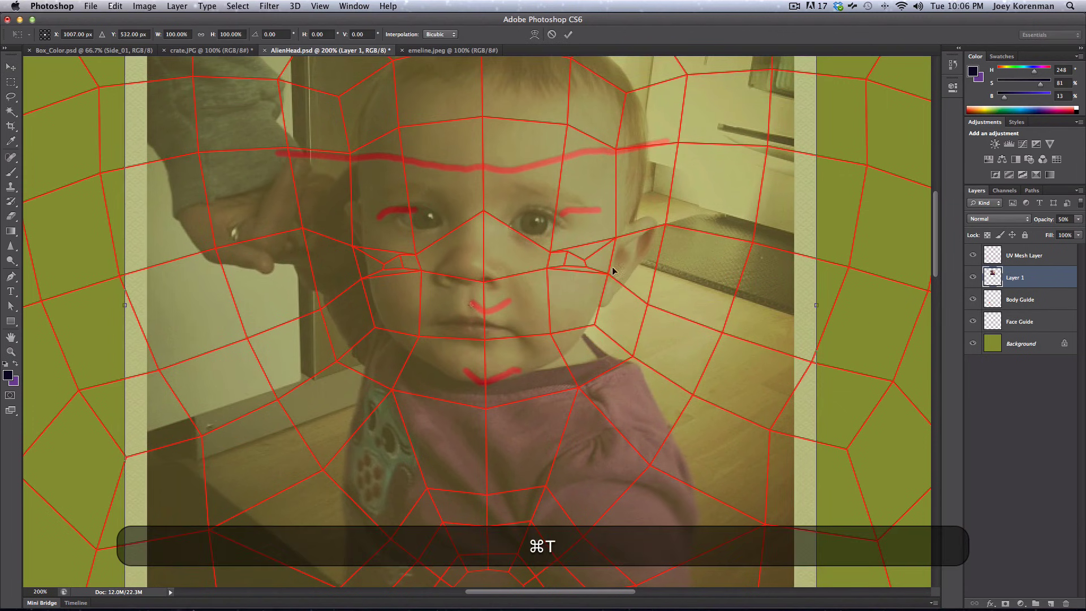
key(Escape)
- Set the opacity of the baby photo layer back to 100%
key(z)
alt+click(564, 304)
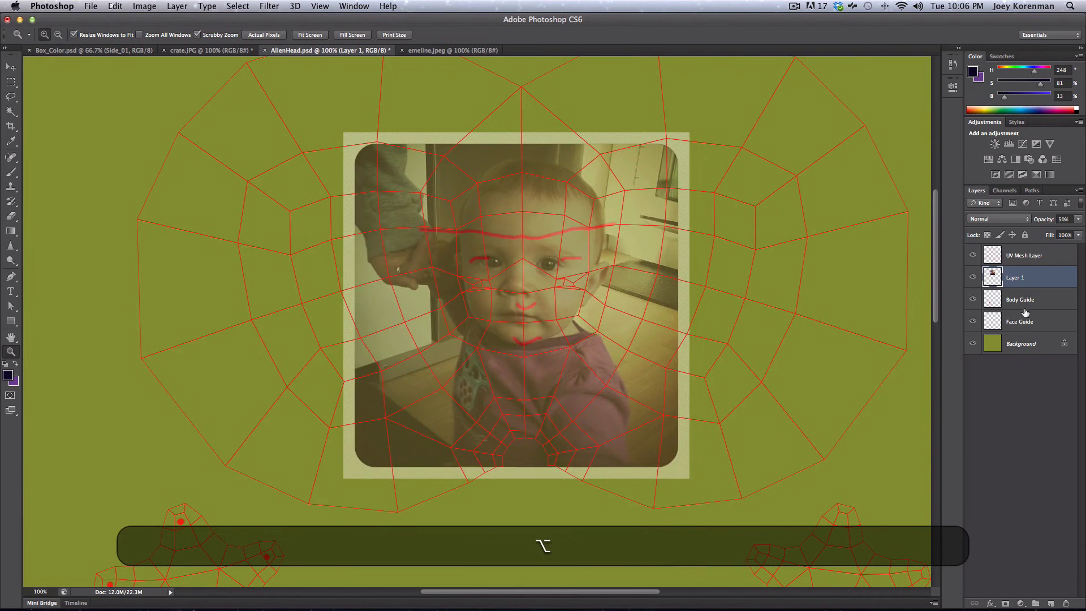
key(v)
key(0)
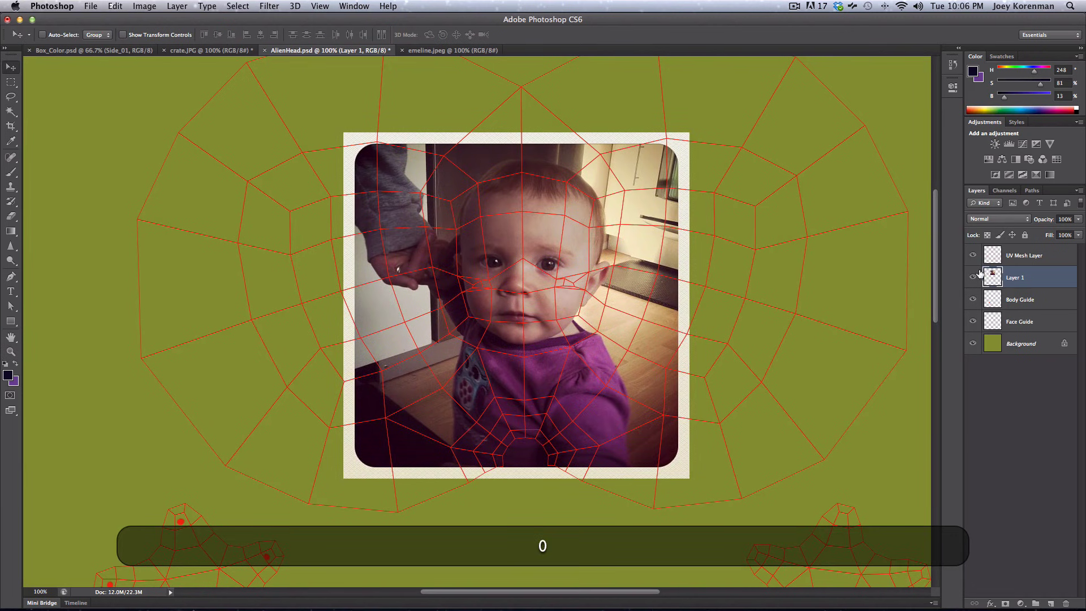
key(alt)
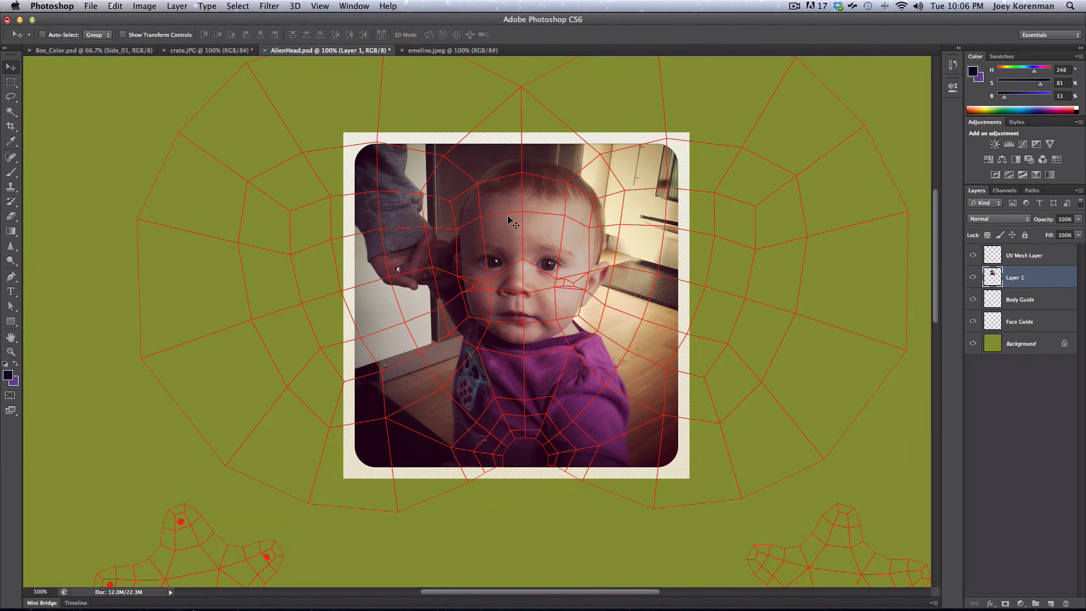
- Outline the baby's head with a Pen tool path and mask Layer 1 to that outline
key(p)
drag(459, 215, 460, 208)
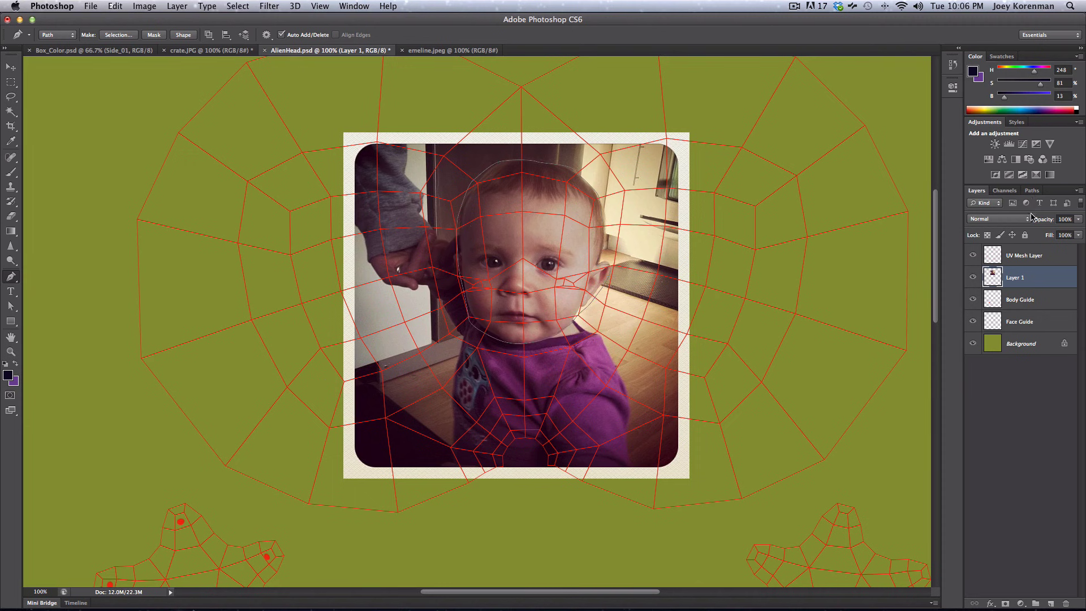
click(1032, 190)
super+click(975, 207)
click(975, 190)
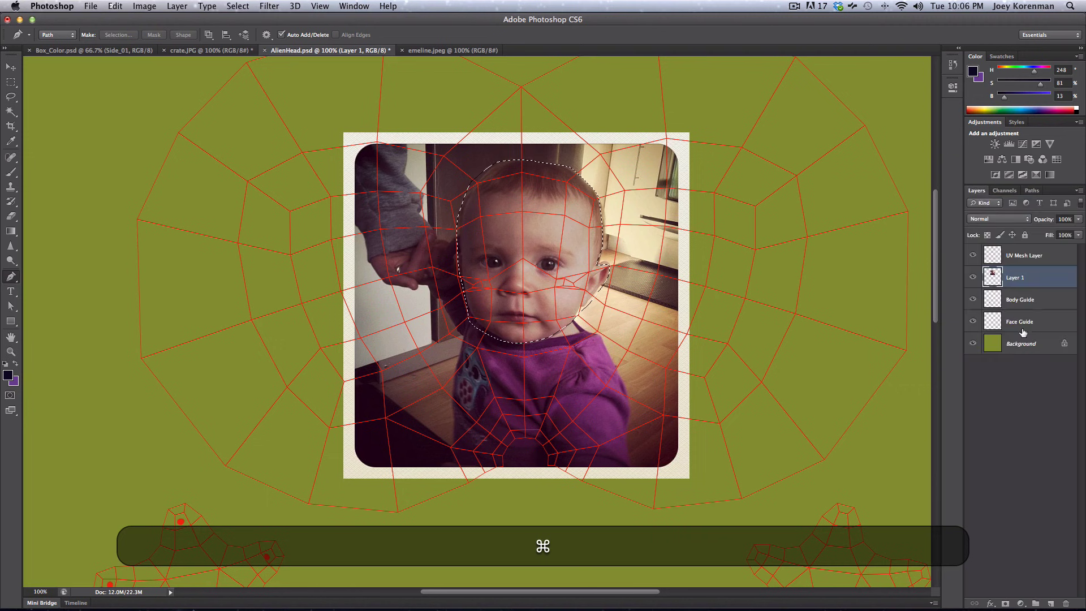
click(1005, 603)
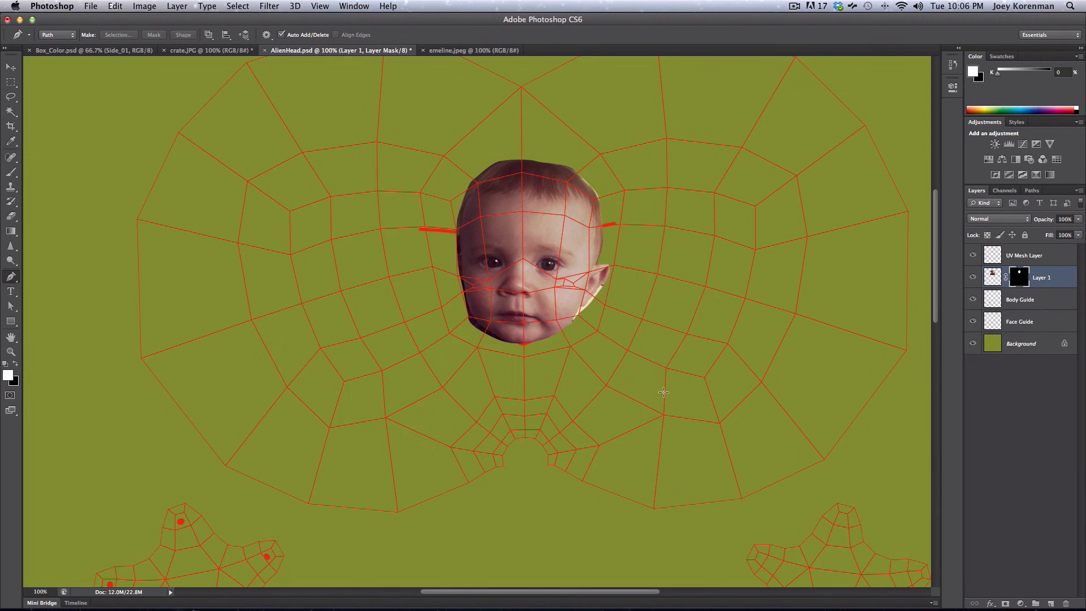
- Position the cut-out face so its eyes sit at the height of the mesh's eyes, and apply the layer mask permanently
key(v)
drag(559, 235, 561, 229)
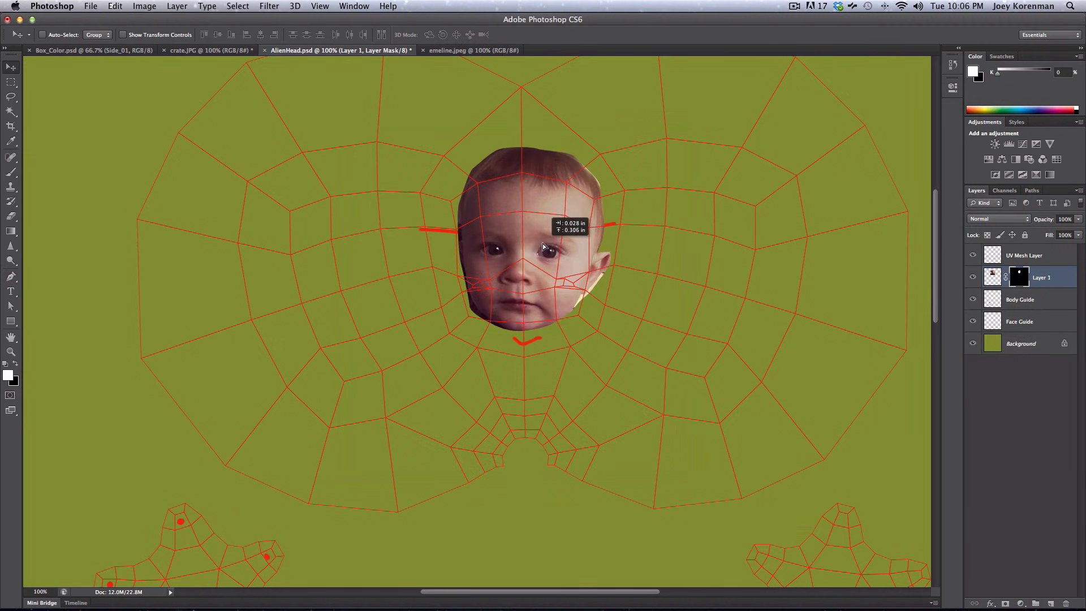
drag(549, 275, 518, 298)
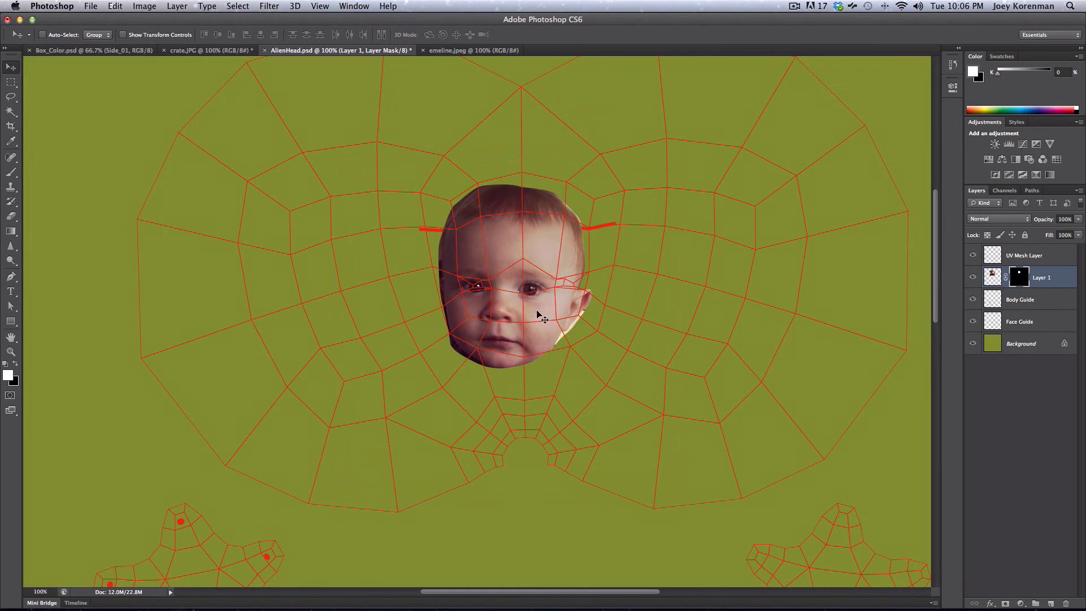
key(super+t)
key(Escape)
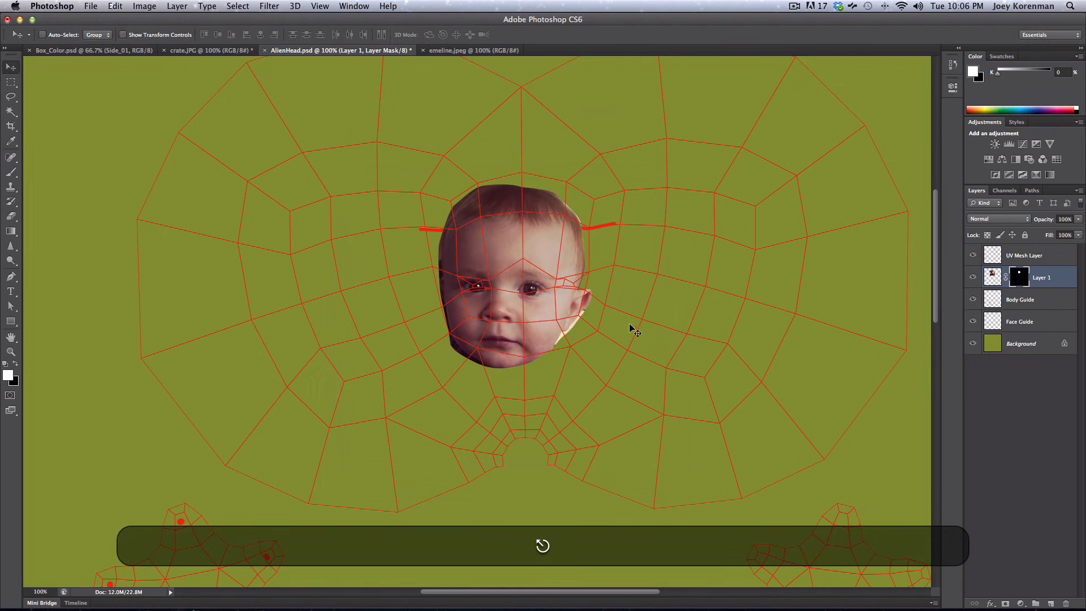
right_click(1016, 278)
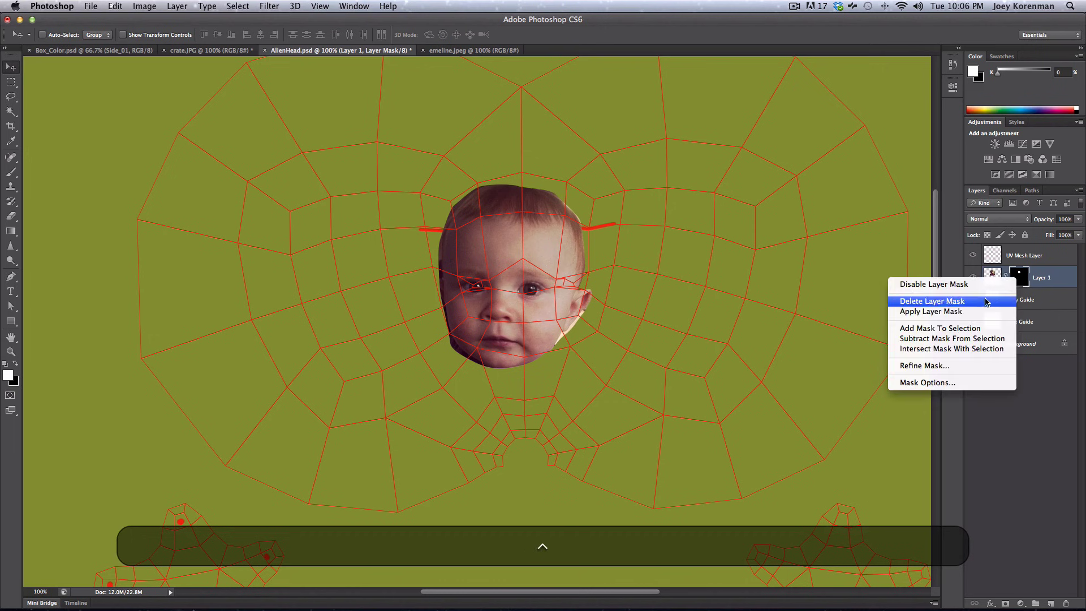
click(913, 313)
key(super+t)
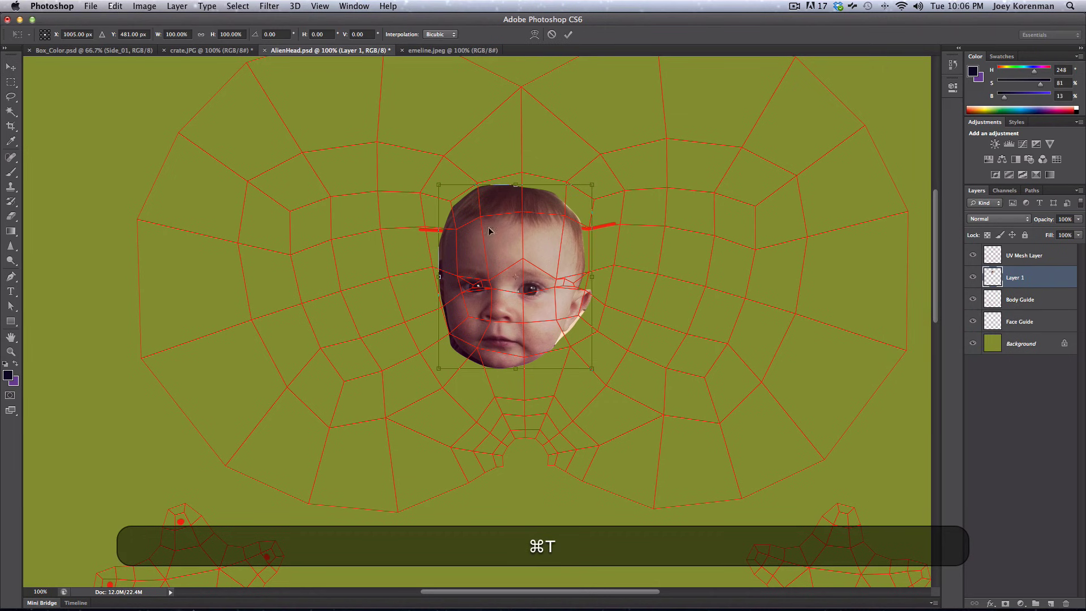
key(ctrl)
ctrl+click(545, 309)
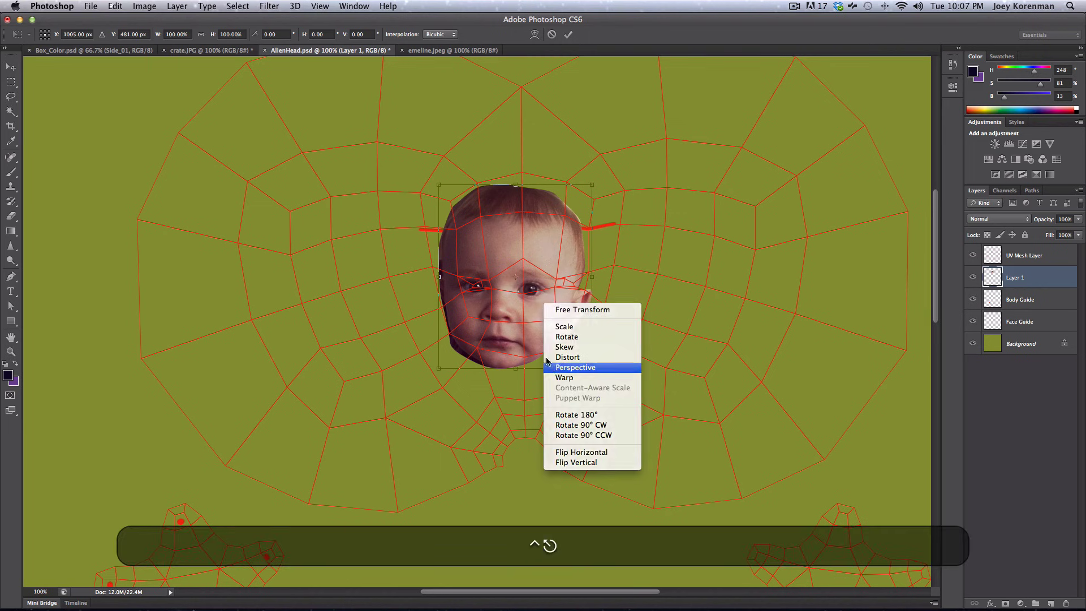
key(Escape)
key(Escape)
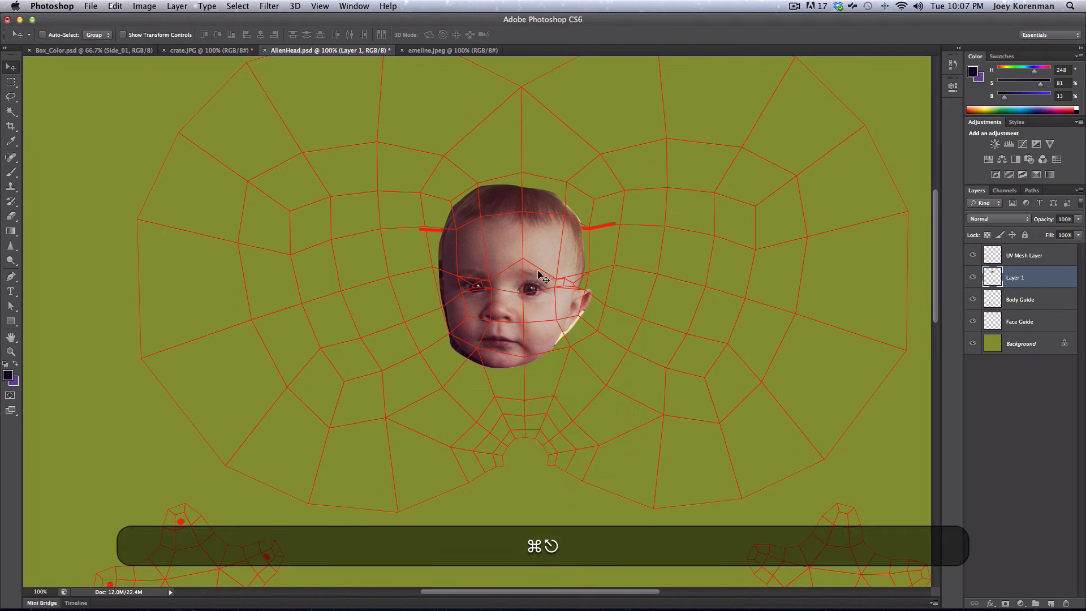
- Warp the cut-out face so both eyes sit on the mesh's eye loops and the mouth and chin extend downward toward the centre line
key(super+t)
drag(596, 221, 619, 175)
key(super+z)
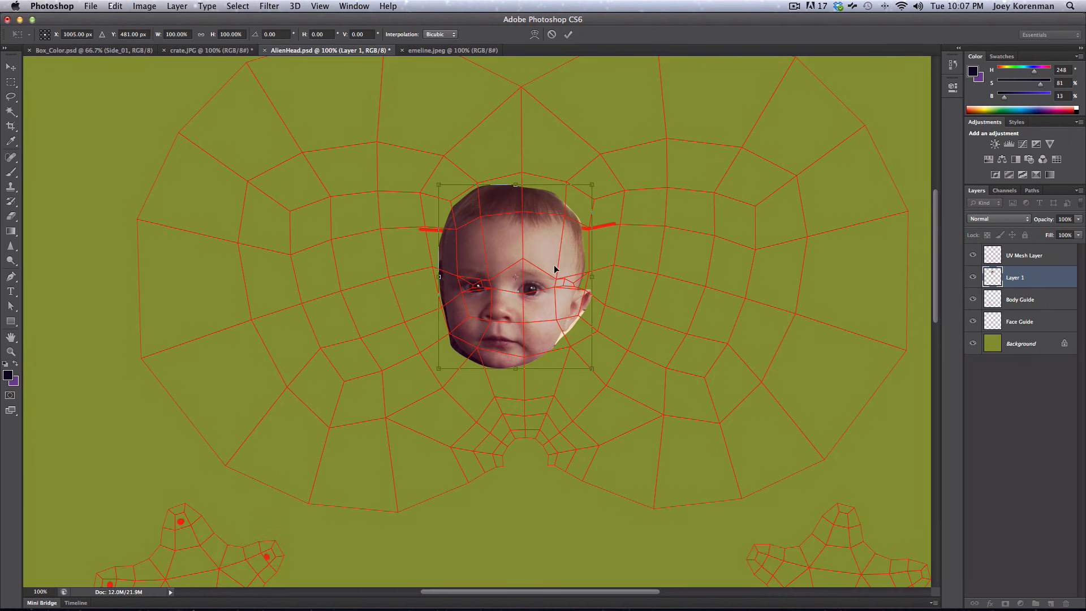
ctrl+click(546, 262)
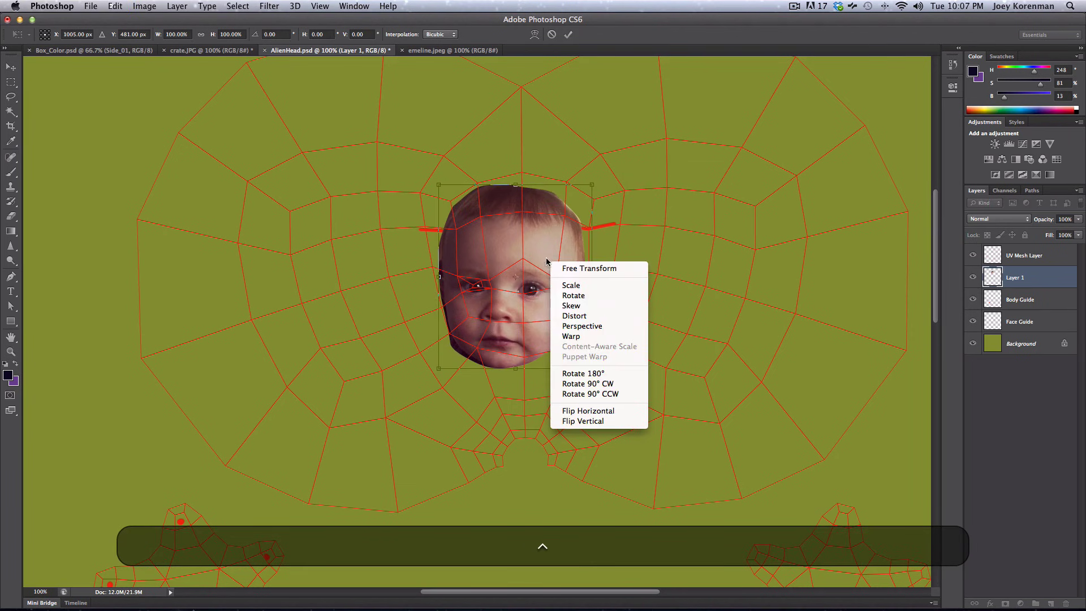
click(579, 337)
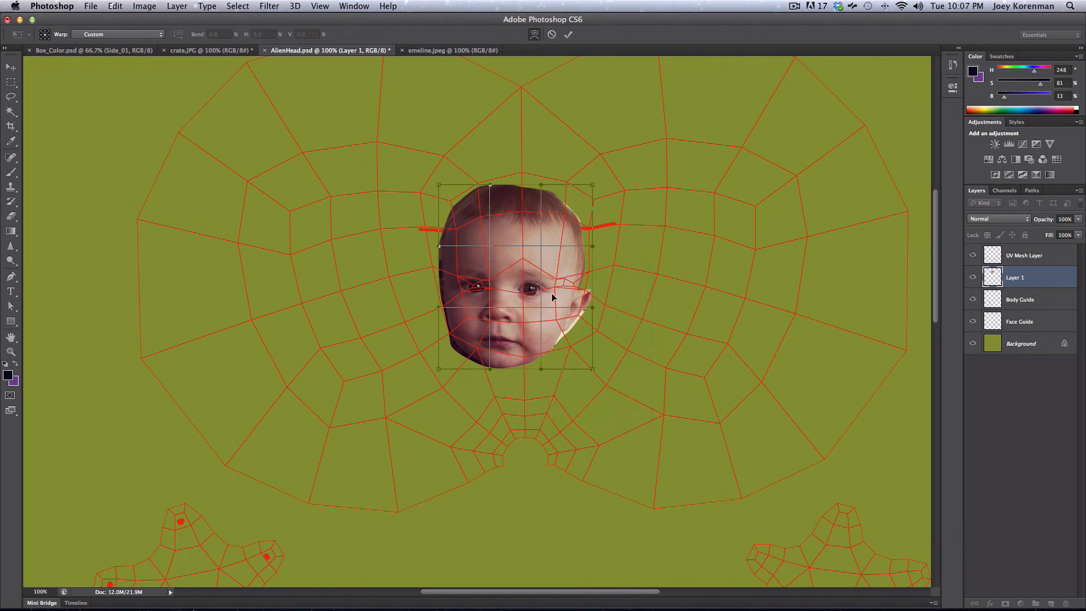
drag(552, 291, 589, 297)
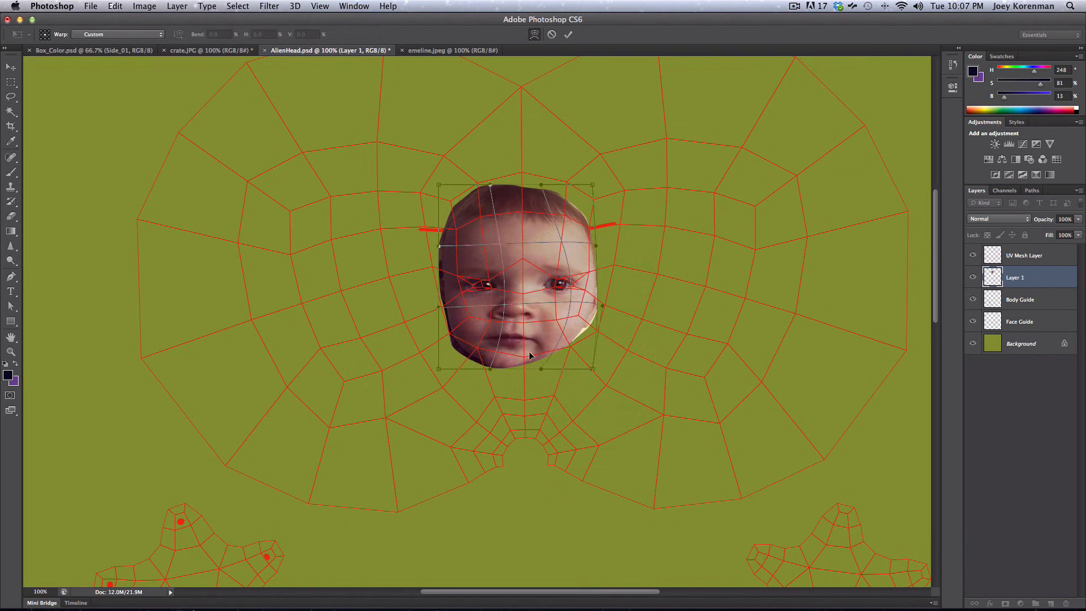
drag(521, 343, 516, 373)
drag(439, 370, 446, 373)
drag(441, 309, 473, 283)
drag(560, 287, 561, 282)
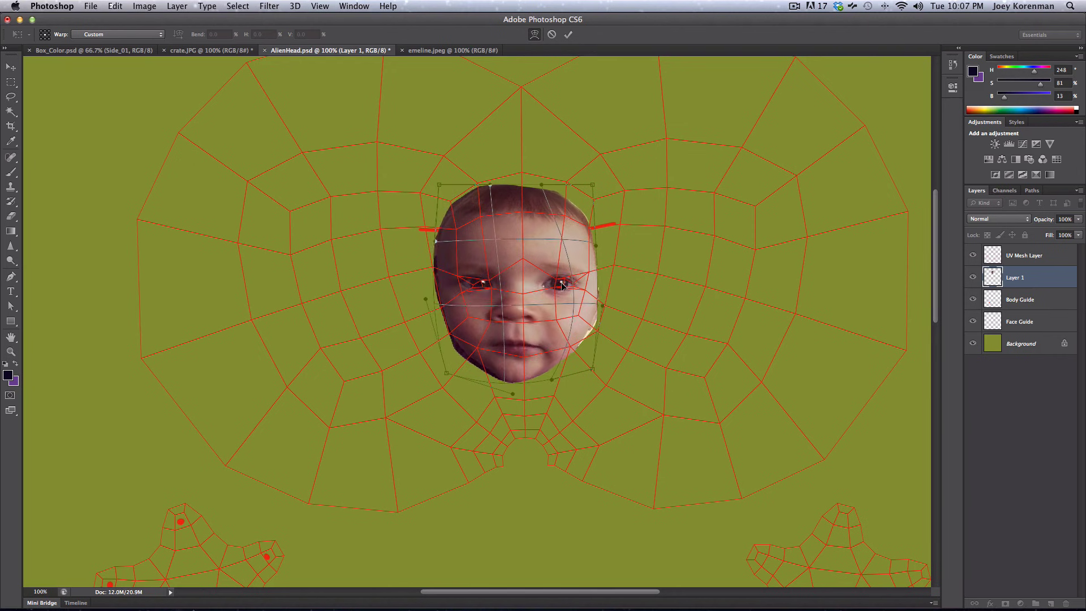
drag(473, 286, 468, 285)
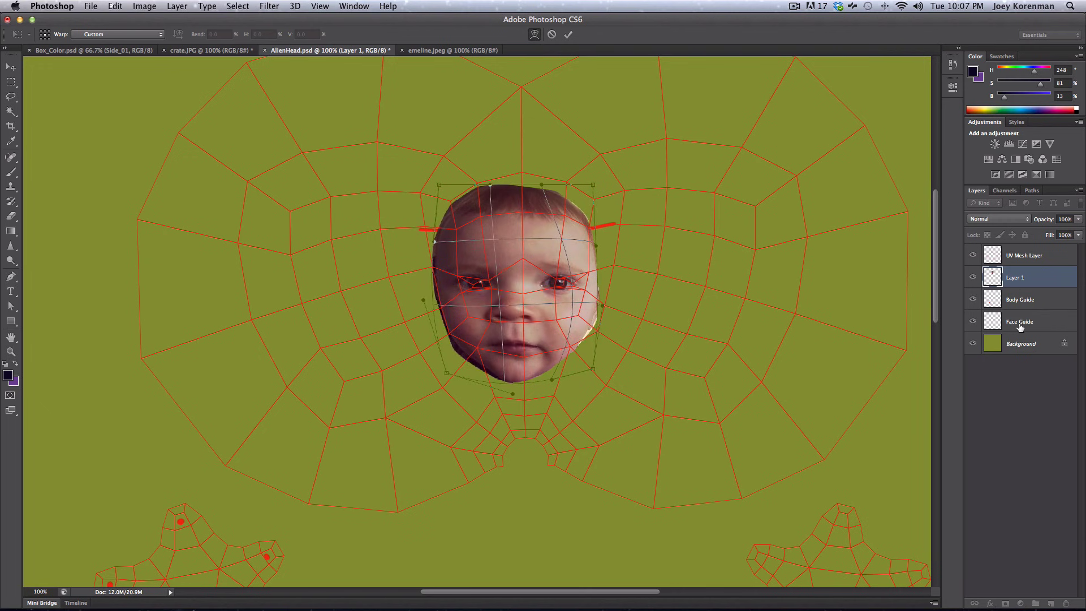
key(Return)
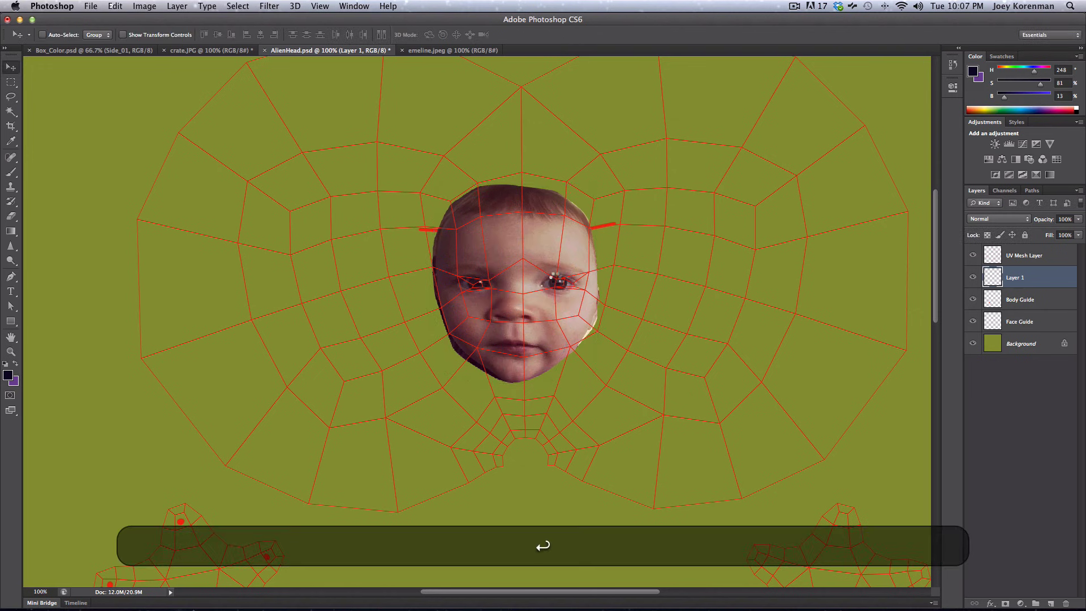
- Move the Face Guide layer above Layer 1 so the guide marks lie over the face
drag(1026, 323, 1020, 269)
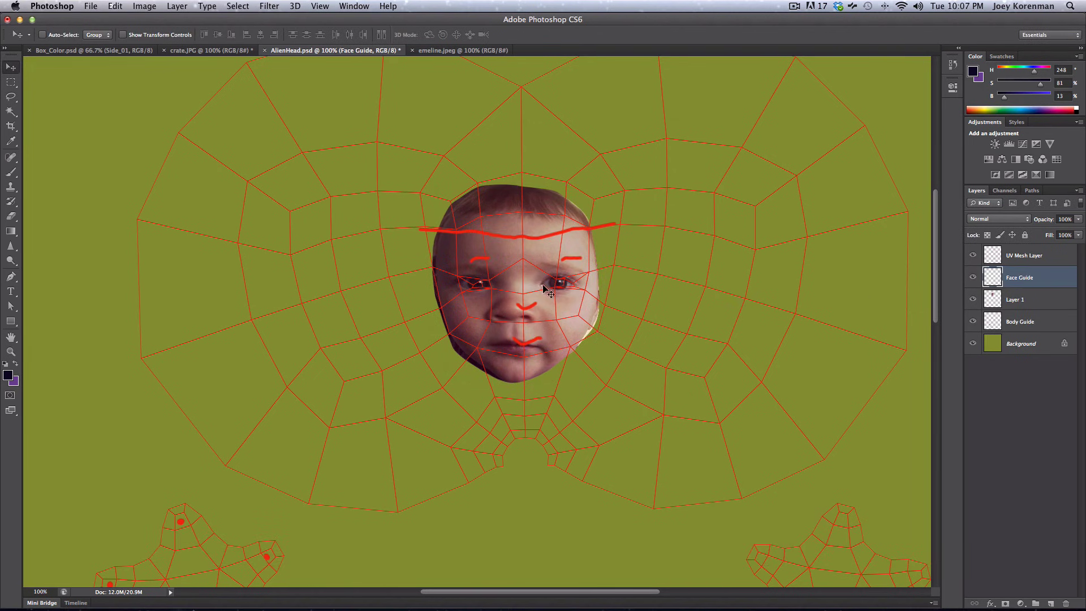
double_click(991, 278)
key(Escape)
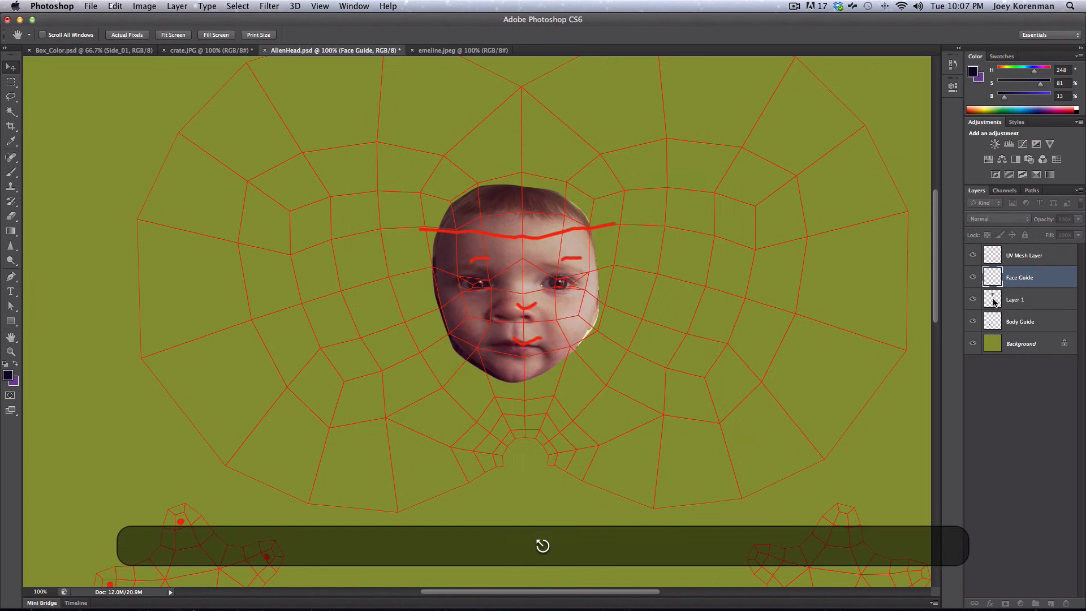
- Warp Layer 1 again to centre the nose and mouth on the face guides, and hide the UV Mesh Layer
click(994, 299)
key(super+t)
ctrl+click(518, 311)
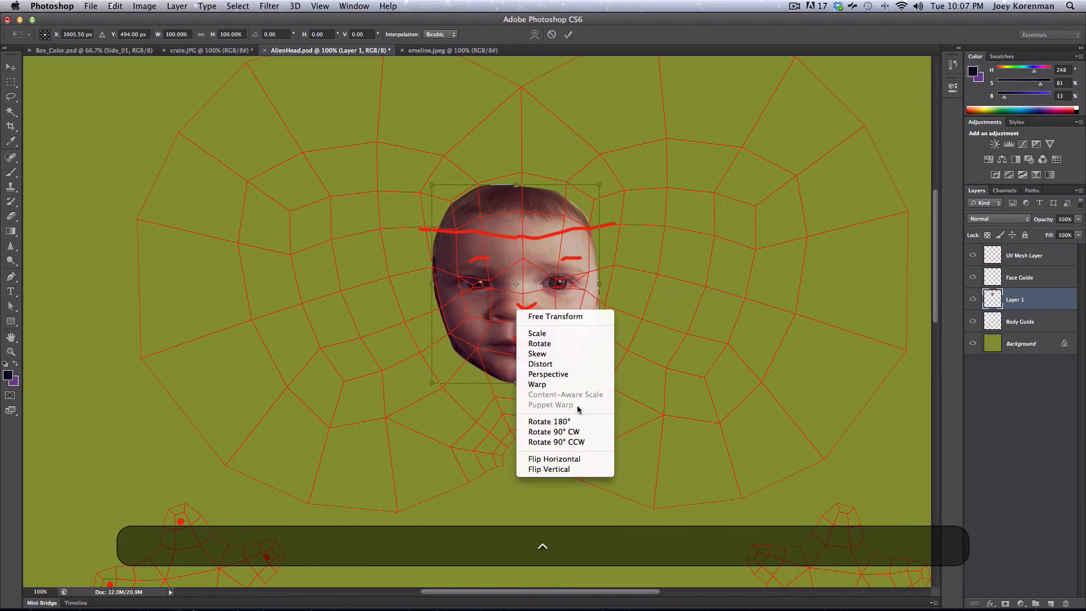
click(537, 385)
drag(509, 317, 567, 289)
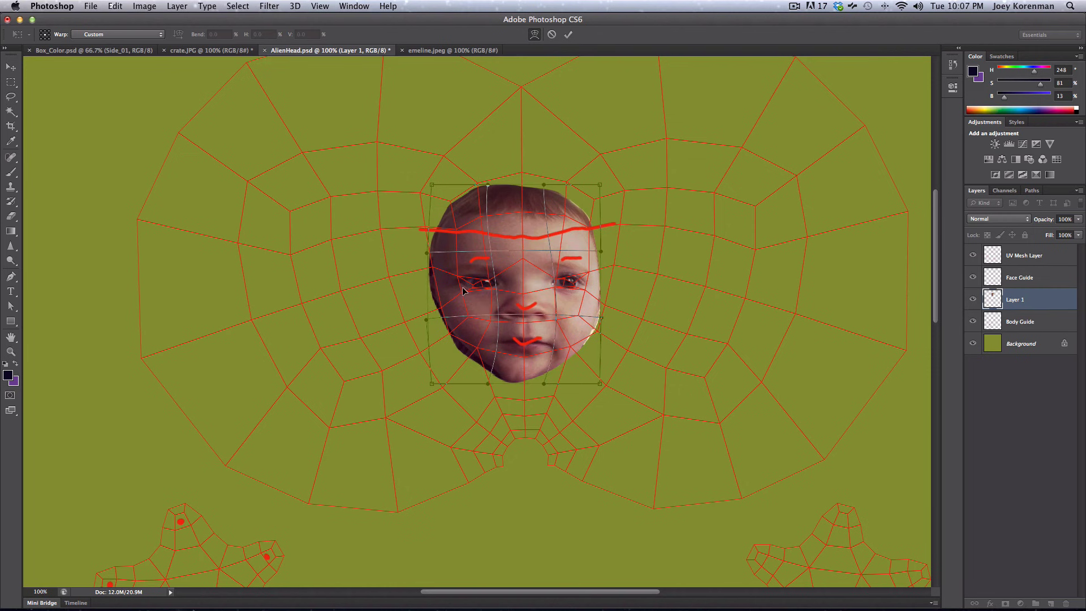
drag(494, 283, 492, 283)
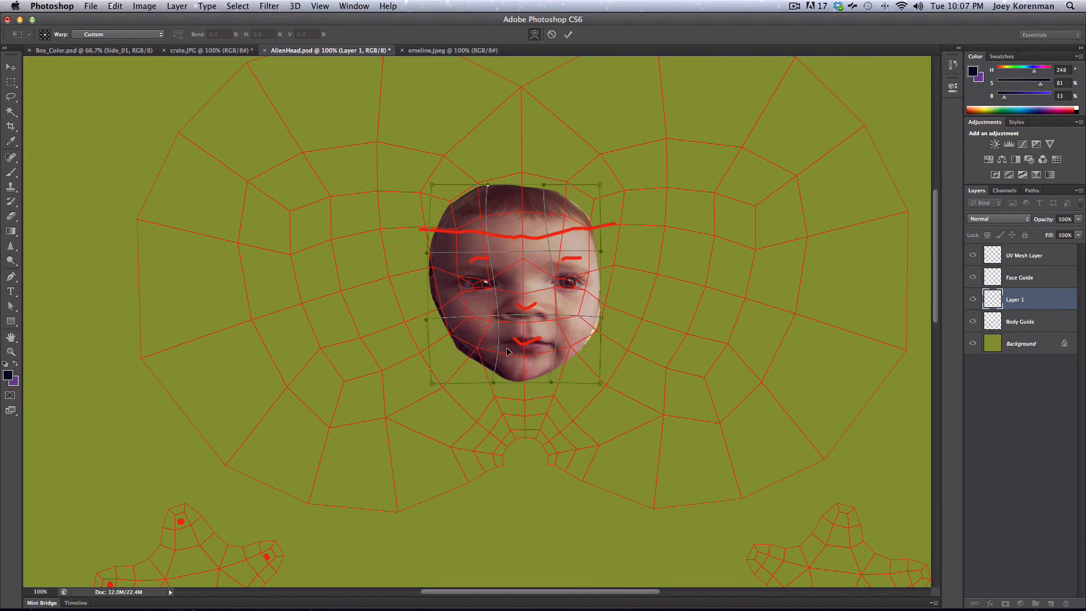
key(Return)
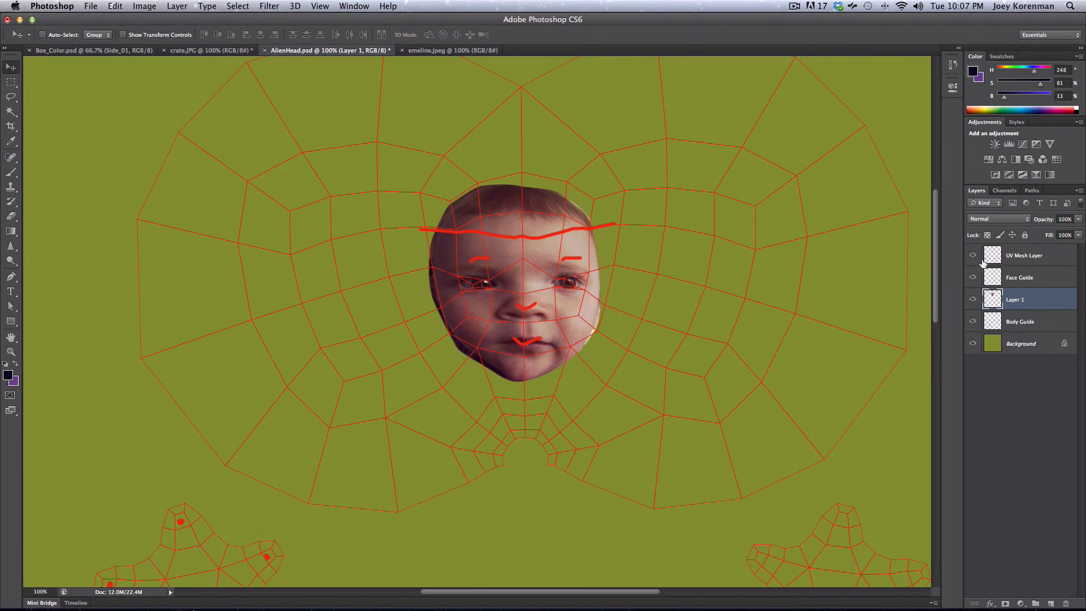
click(973, 255)
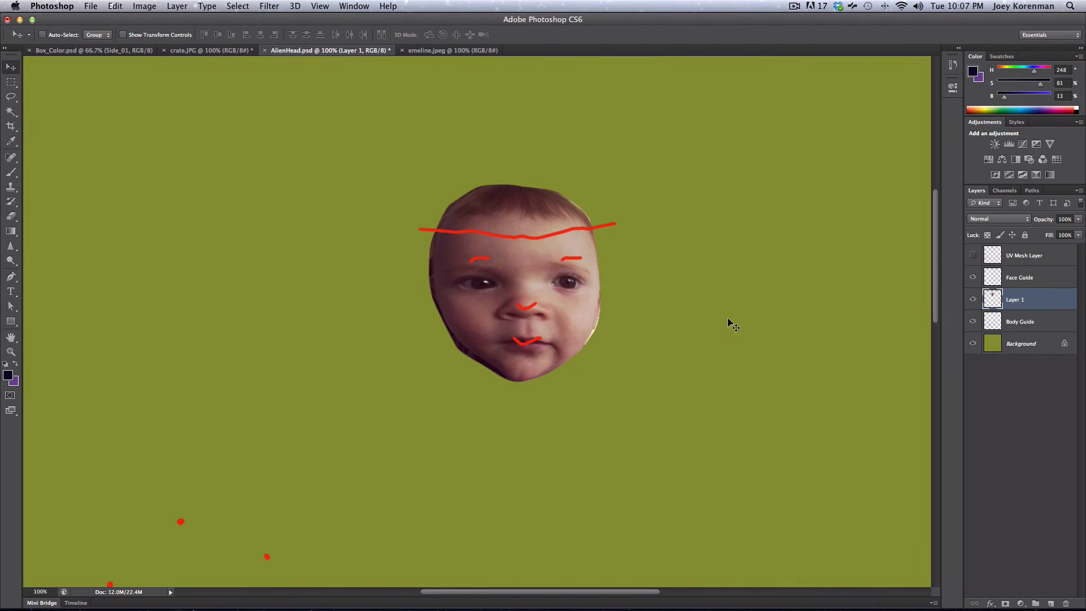
- Hide the Face Guide layer and save AlienHead.psd
click(973, 278)
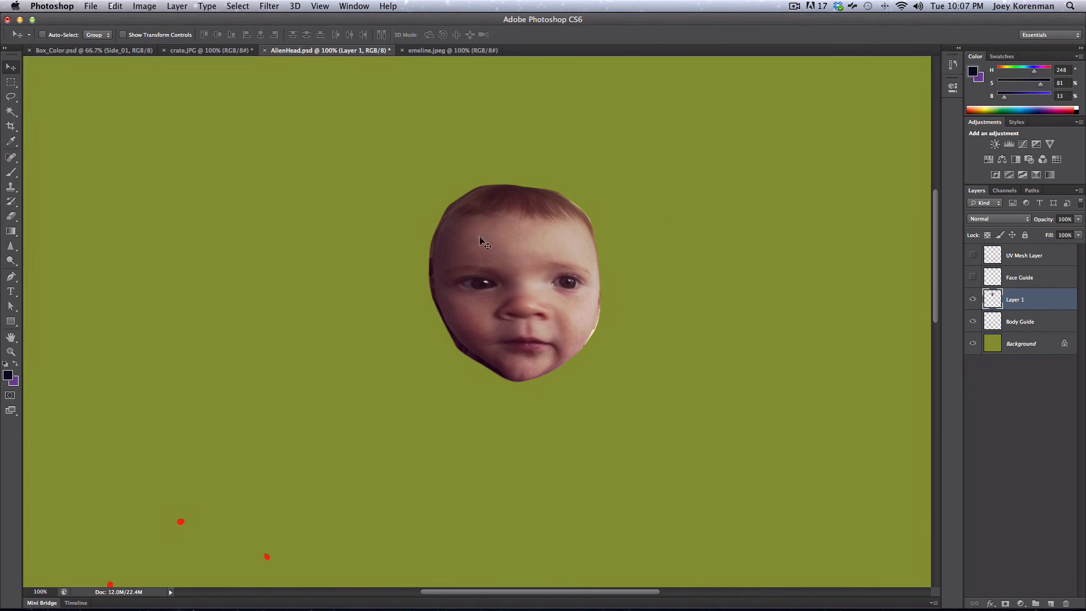
key(super+s)
- Switch to CINEMA 4D and revert the AlienHead.psd texture to its saved version
key(super+Tab)
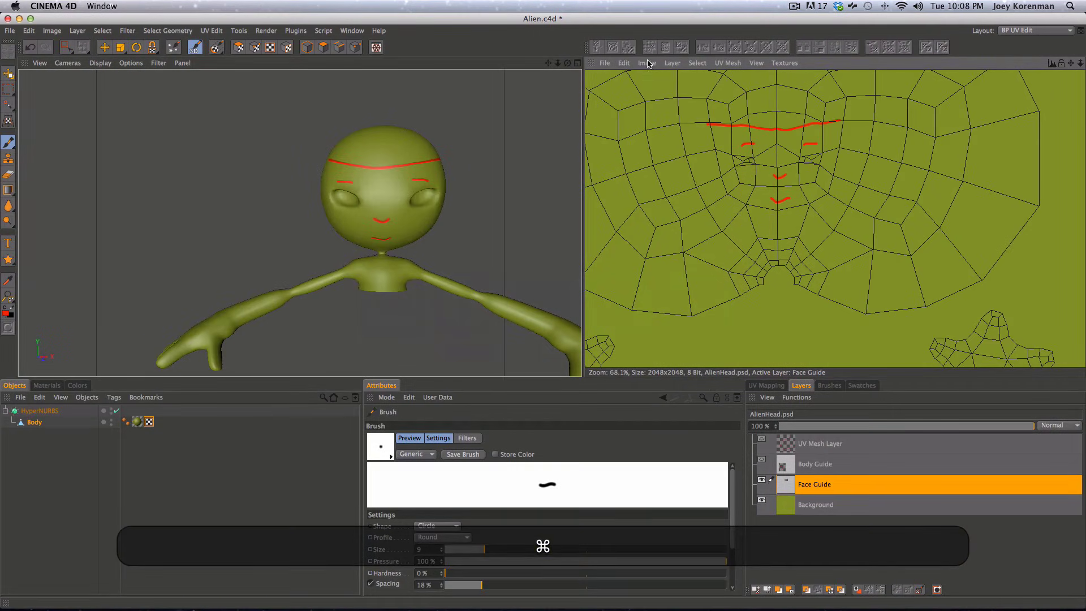
click(604, 63)
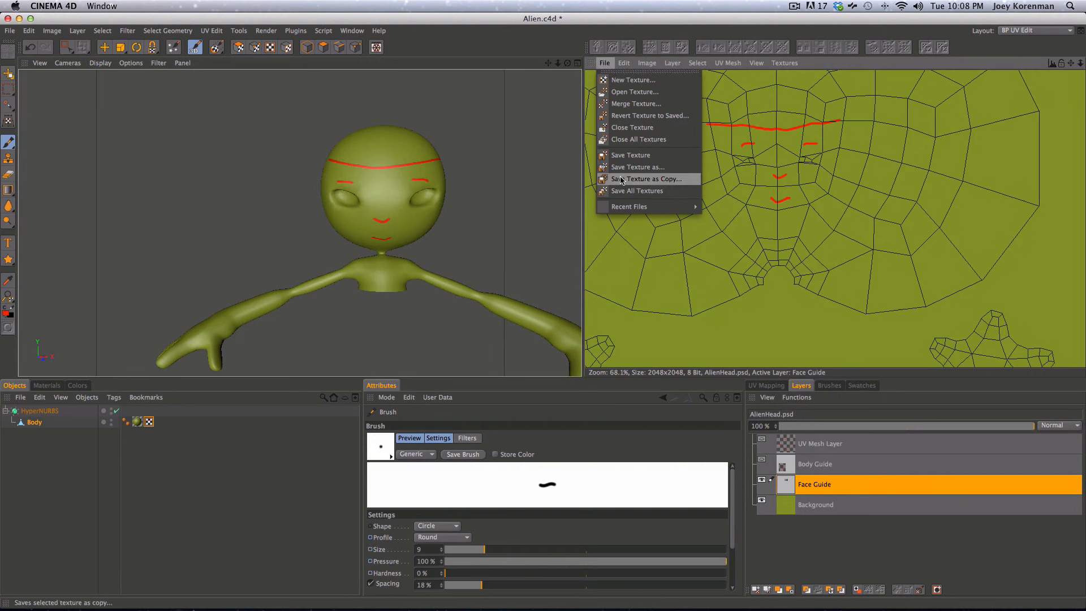
click(624, 115)
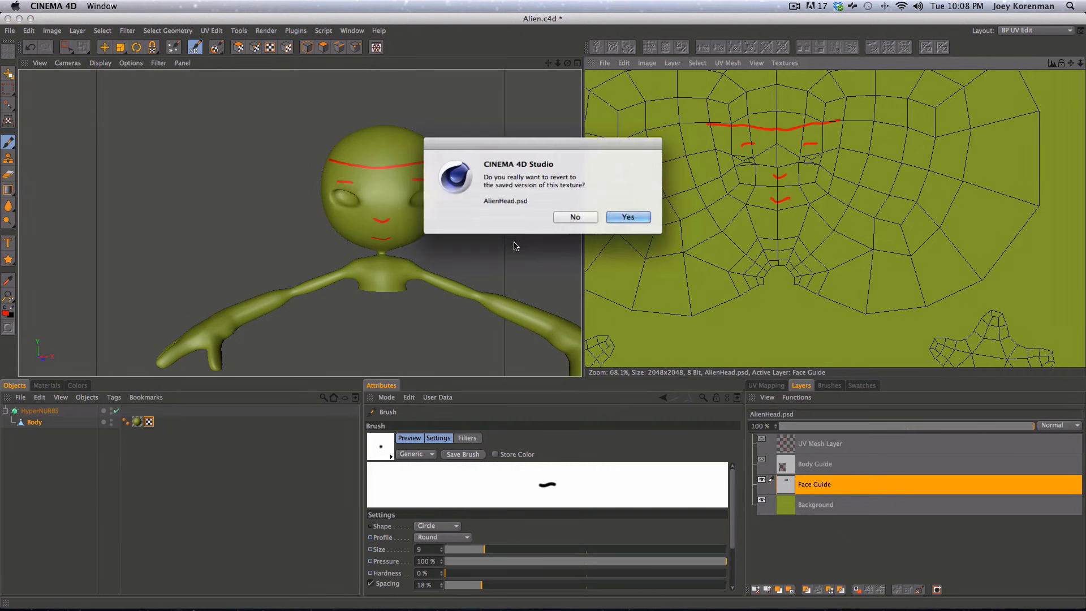
click(627, 218)
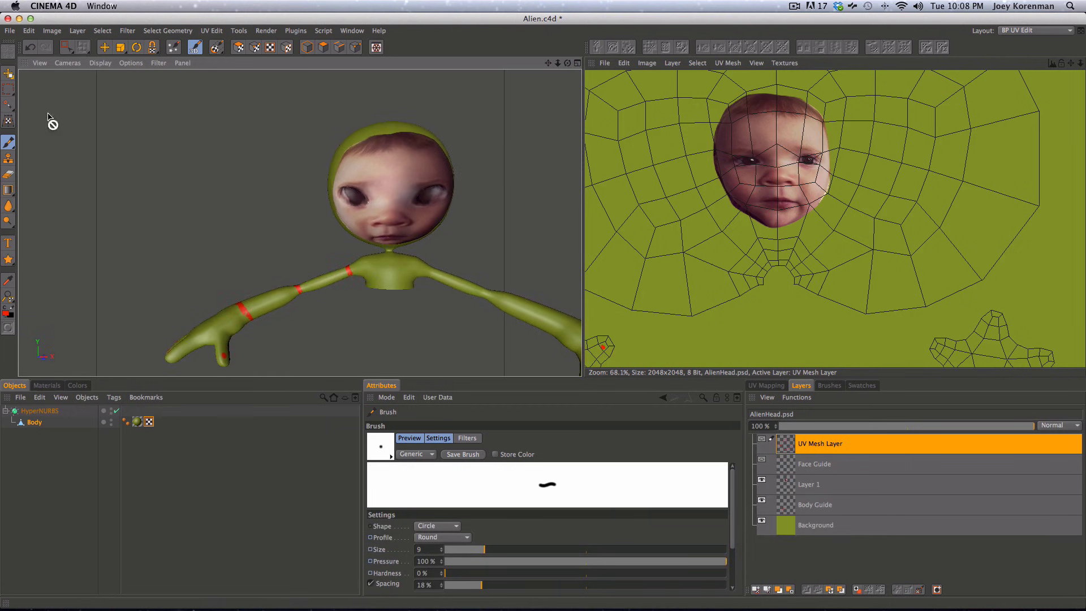
- Add a new layer above the UV Mesh Layer, sample the dark skin colour at the face's shaded edge, and set the brush size to 41
key(3)
mouse_move(332, 181)
mouse_down()
mouse_move(269, 143)
mouse_move(334, 125)
mouse_up()
key(2)
key(3)
drag(377, 205, 427, 168)
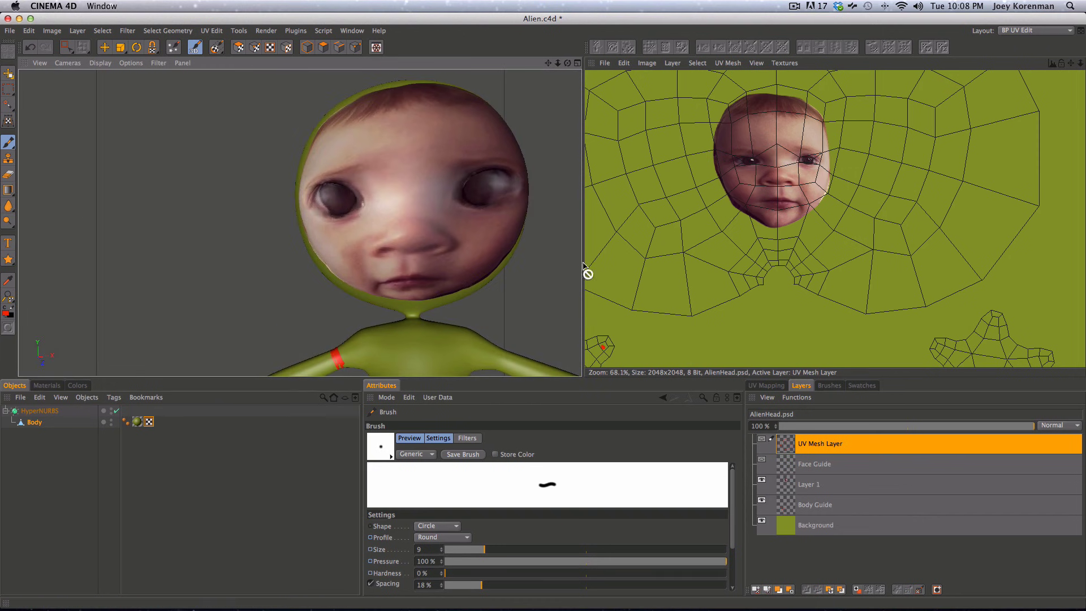
click(756, 589)
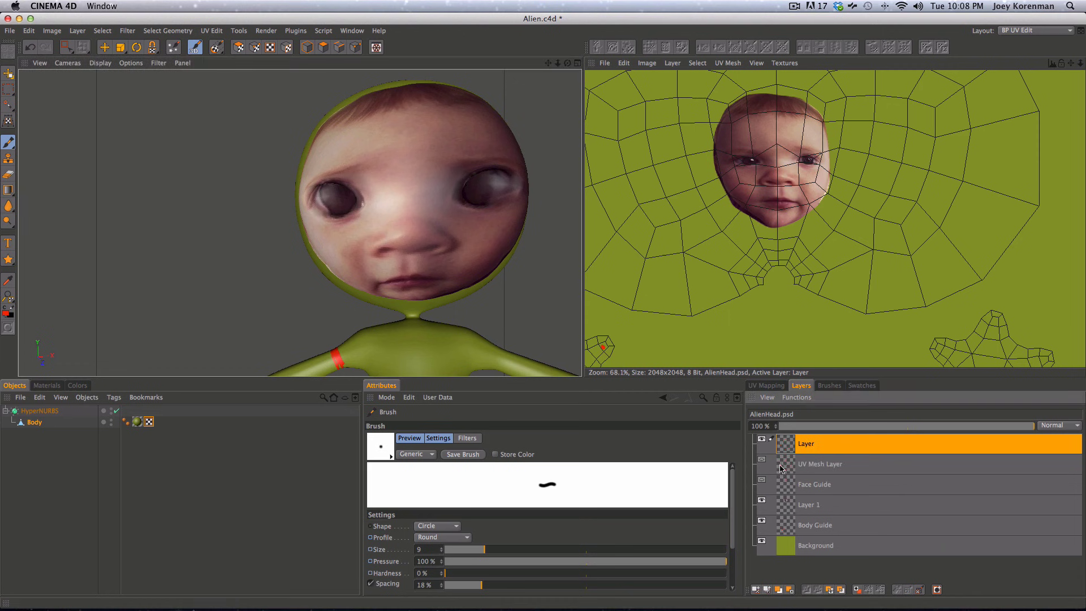
key(super)
super+click(721, 130)
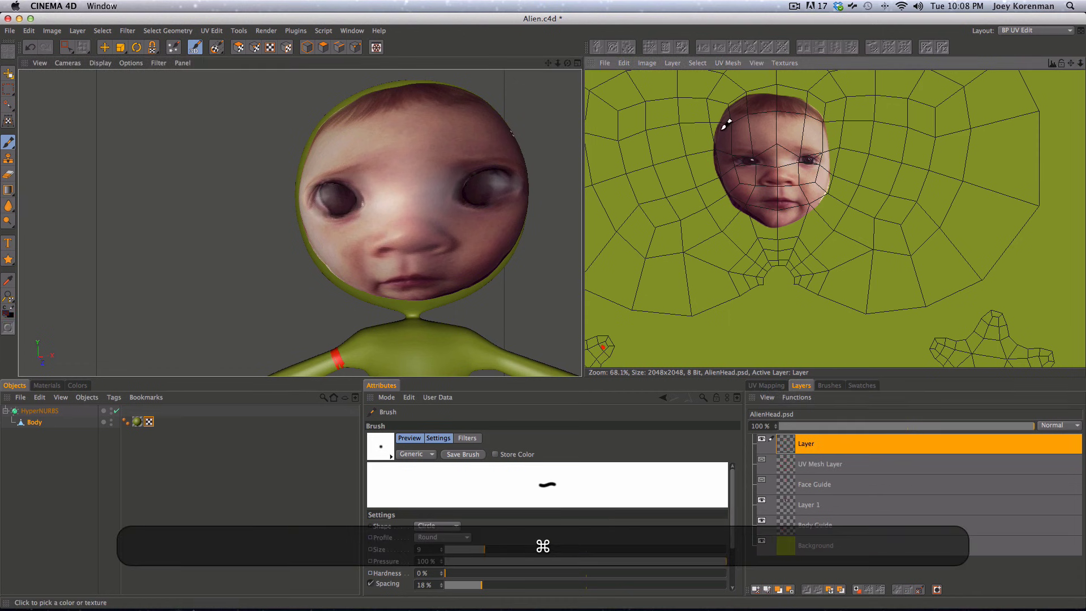
drag(513, 554, 534, 551)
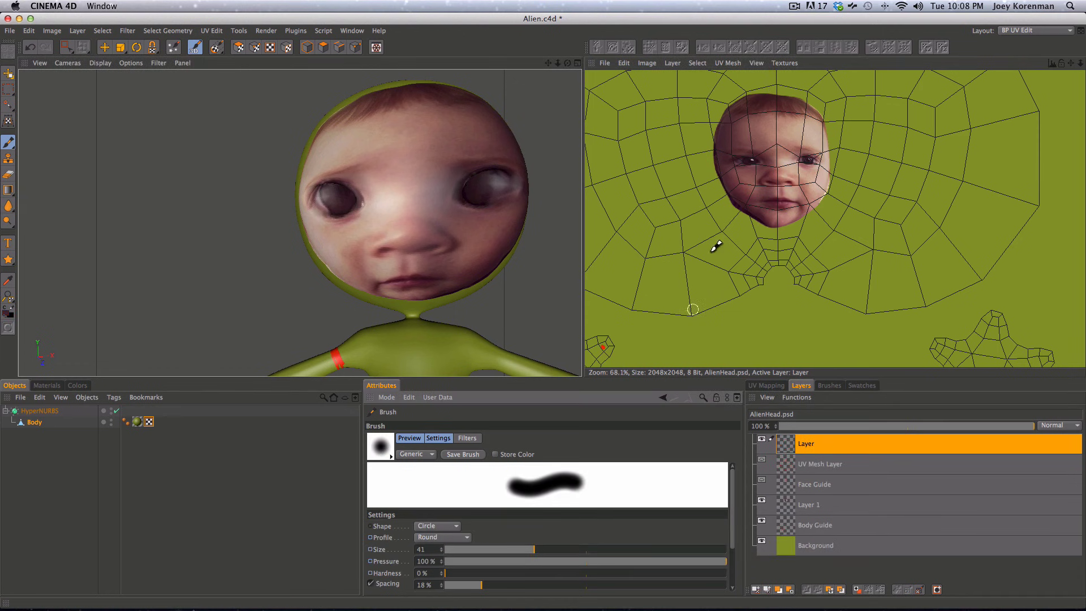
- Paint sampled dark skin tones along the shaded edge of the face in the UV view, from the forehead down to the chin
mouse_move(723, 97)
mouse_down()
mouse_move(718, 169)
mouse_move(756, 225)
mouse_up()
super+click(733, 184)
drag(727, 185, 754, 222)
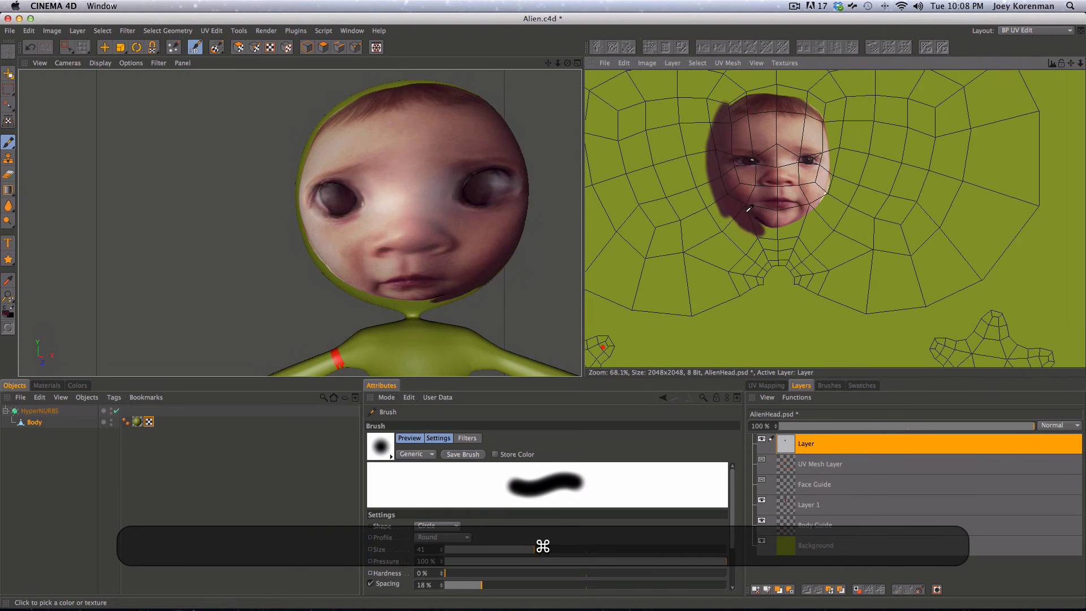
- Paint sampled light skin tones along the face's lit side in the UV view, extending the chin, cheek and temple outward
key(super+3)
drag(476, 233, 395, 232)
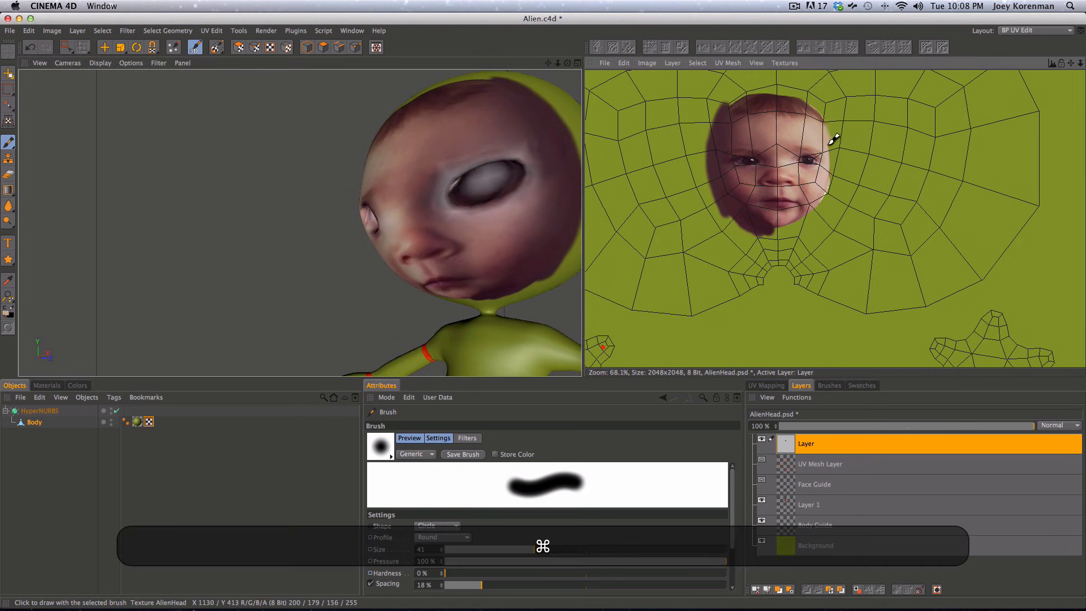
mouse_move(829, 186)
mouse_down()
mouse_move(813, 220)
mouse_move(796, 226)
mouse_up()
super+click(814, 206)
super+click(802, 216)
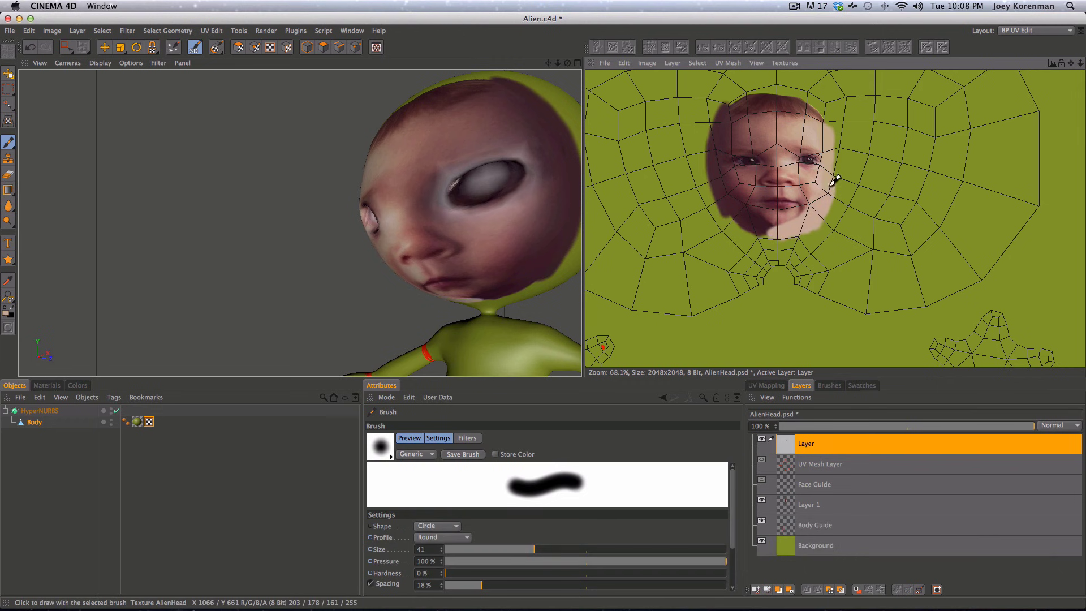
mouse_move(839, 168)
mouse_down()
mouse_move(841, 124)
mouse_move(850, 184)
mouse_move(838, 225)
mouse_up()
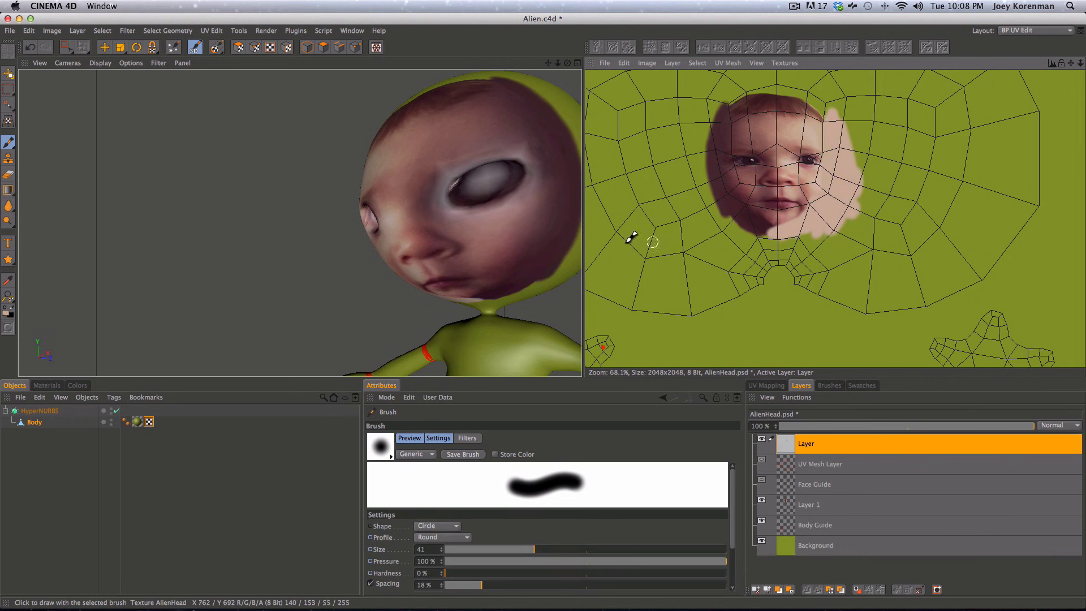
- Examine from several angles and distances how the extended face paint wraps around the alien's head
key(3)
mouse_move(515, 205)
mouse_down()
mouse_move(481, 228)
mouse_move(494, 213)
mouse_move(497, 233)
mouse_move(444, 261)
mouse_move(270, 203)
mouse_up()
key(2)
drag(351, 201, 334, 237)
key(3)
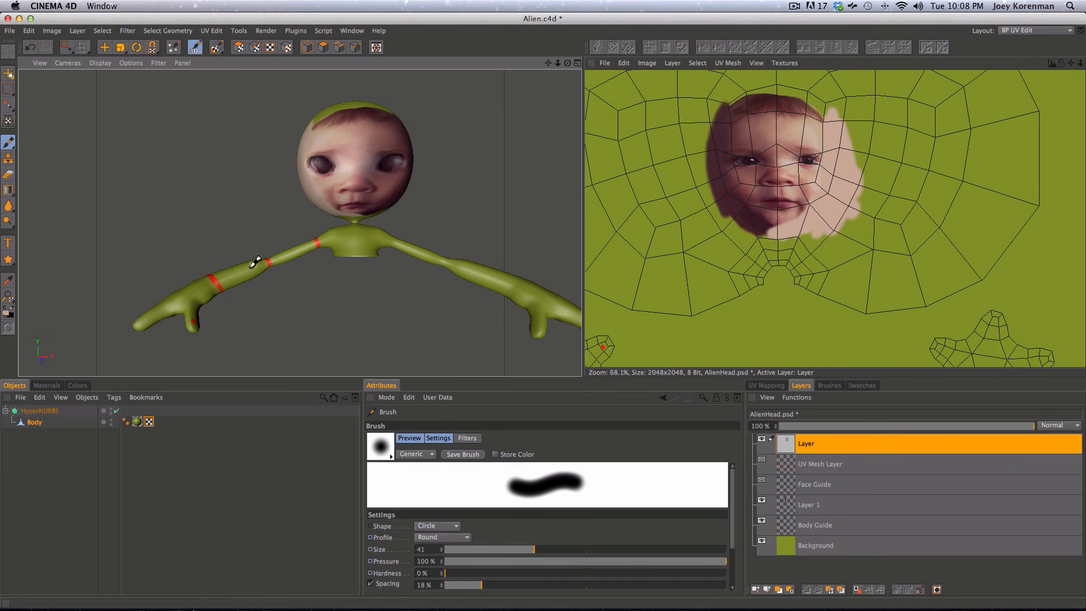
key(3)
drag(374, 205, 426, 230)
key(2)
drag(341, 179, 226, 192)
key(3)
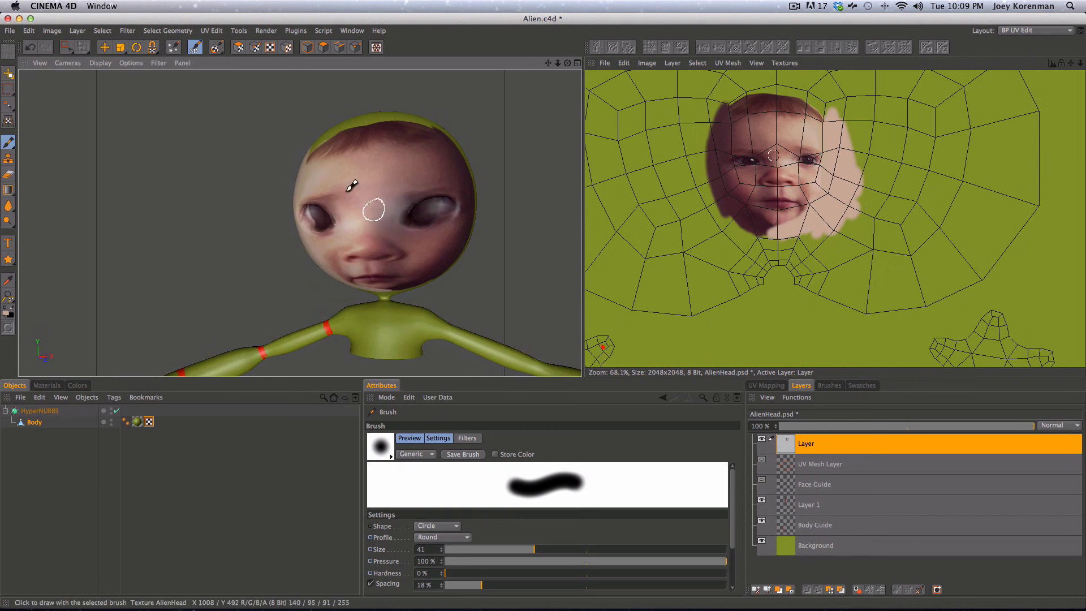
key(3)
drag(365, 241, 327, 283)
key(2)
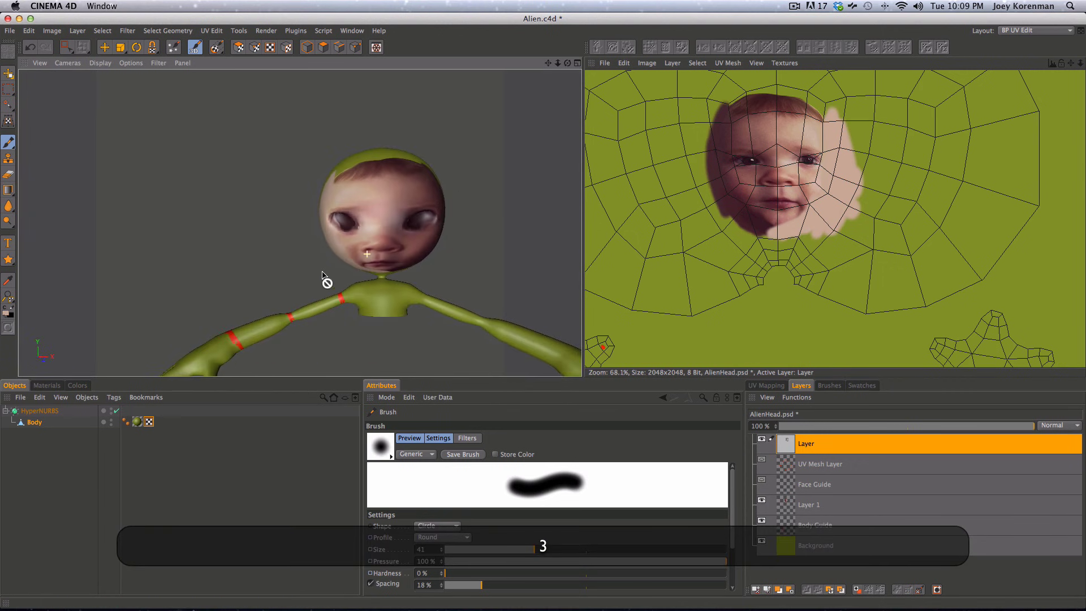
- Examine the wider UV layout of the head and hands alongside the textured upper body
key(2)
drag(696, 162, 701, 175)
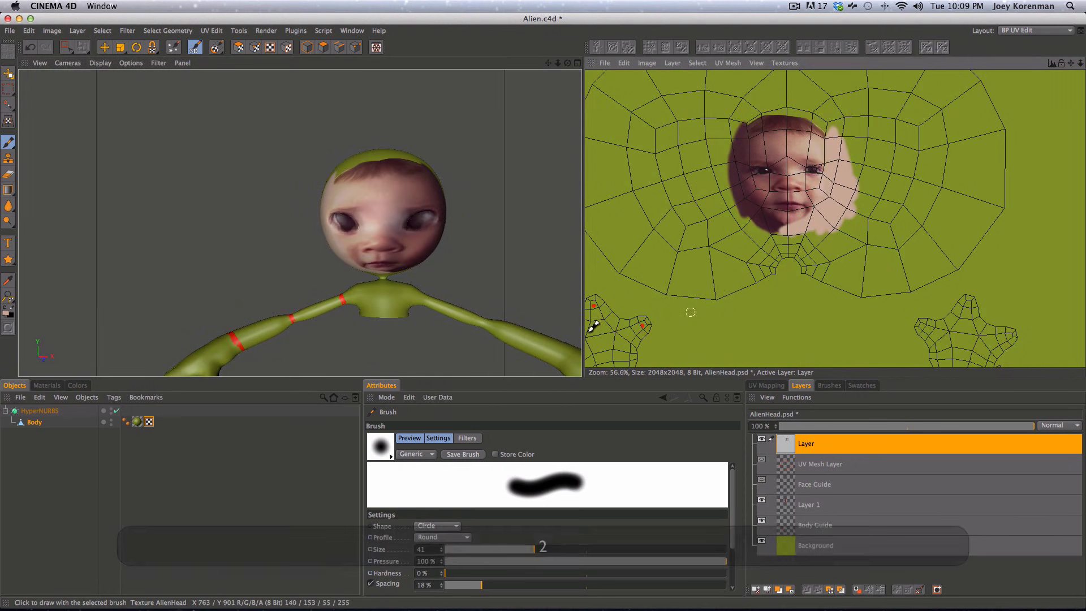
key(2)
drag(395, 243, 337, 262)
key(1)
key(2)
key(3)
key(2)
drag(847, 226, 679, 283)
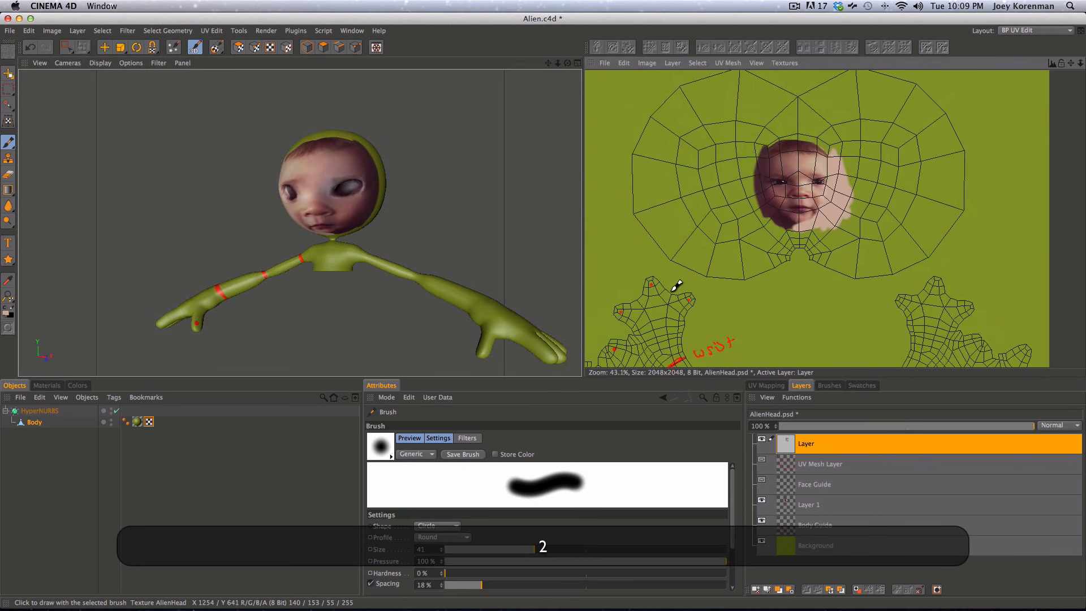